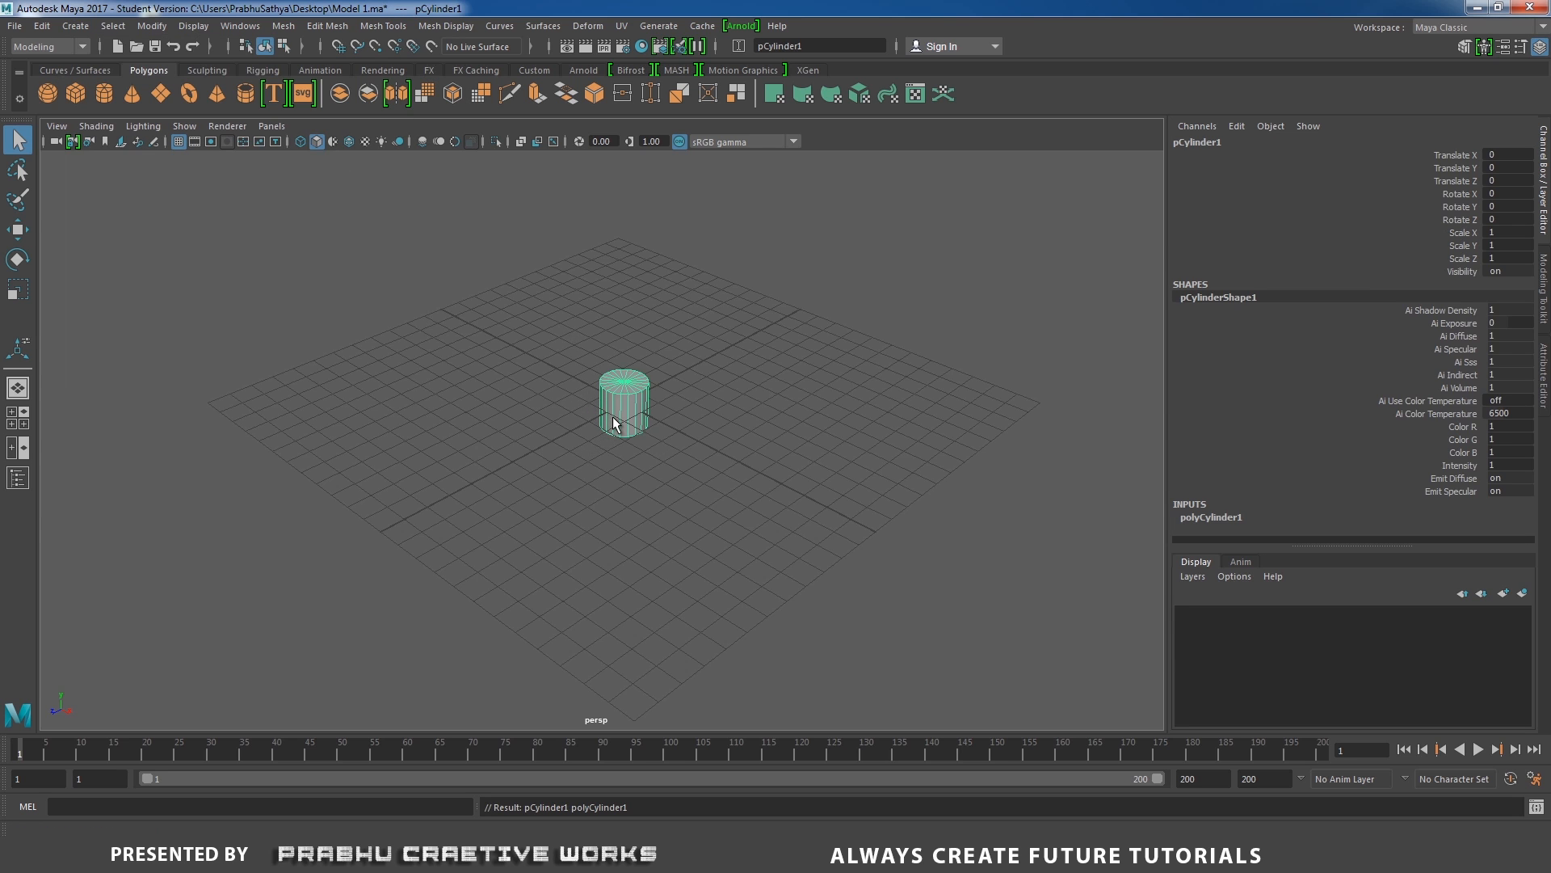
Set the cylinder's axis subdivisions to 40 and its cap subdivisions to 2.
alt+right_drag(617, 423, 777, 387)
alt+drag(778, 395, 925, 535)
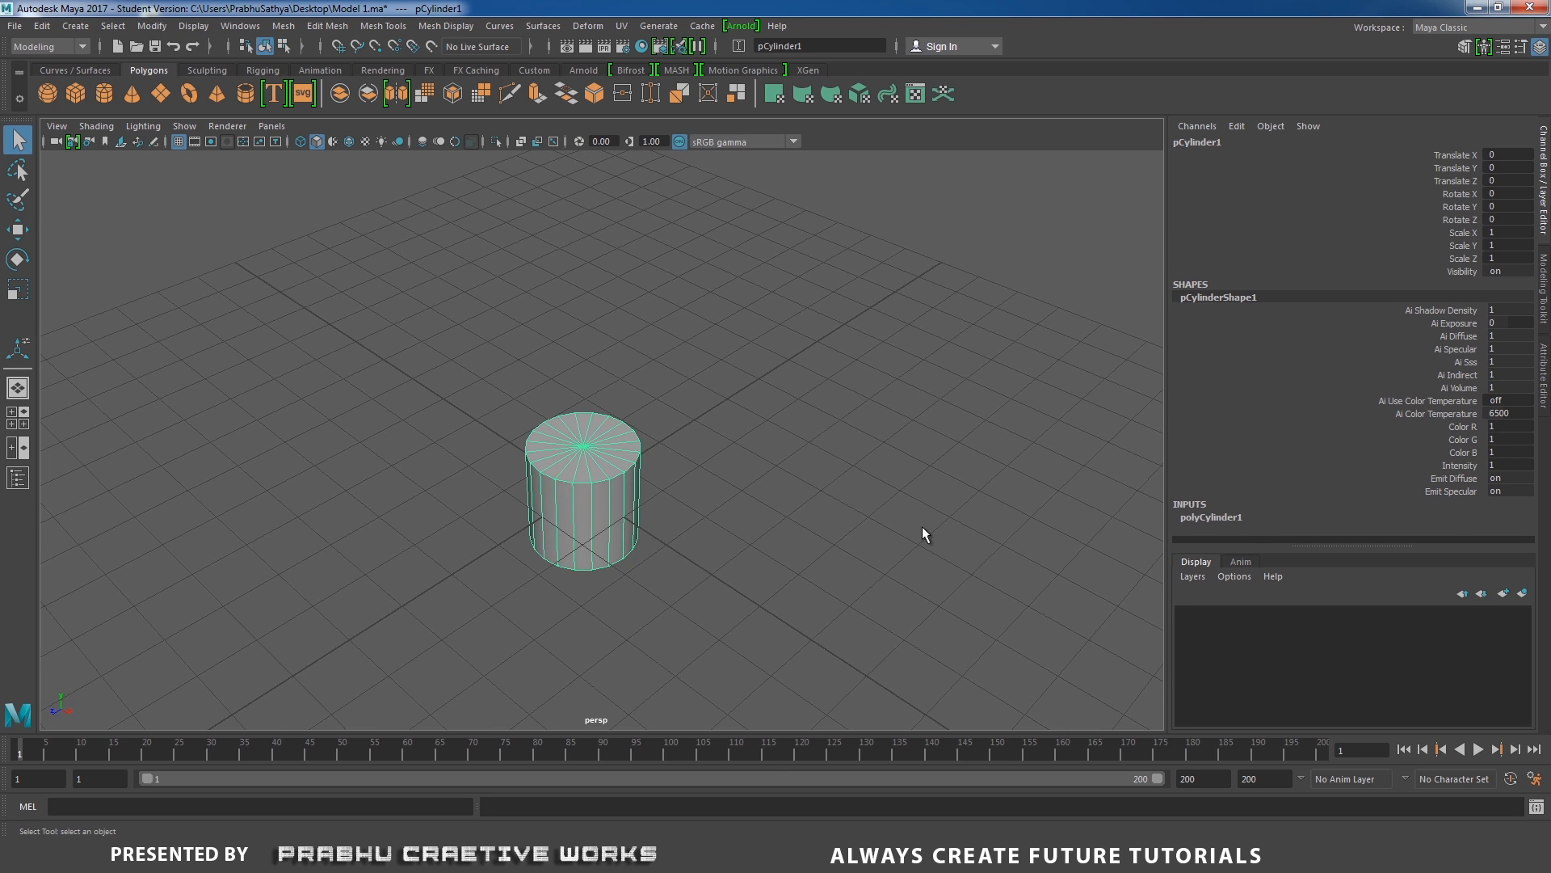
click(1235, 517)
scroll(1400, 493, down, 2)
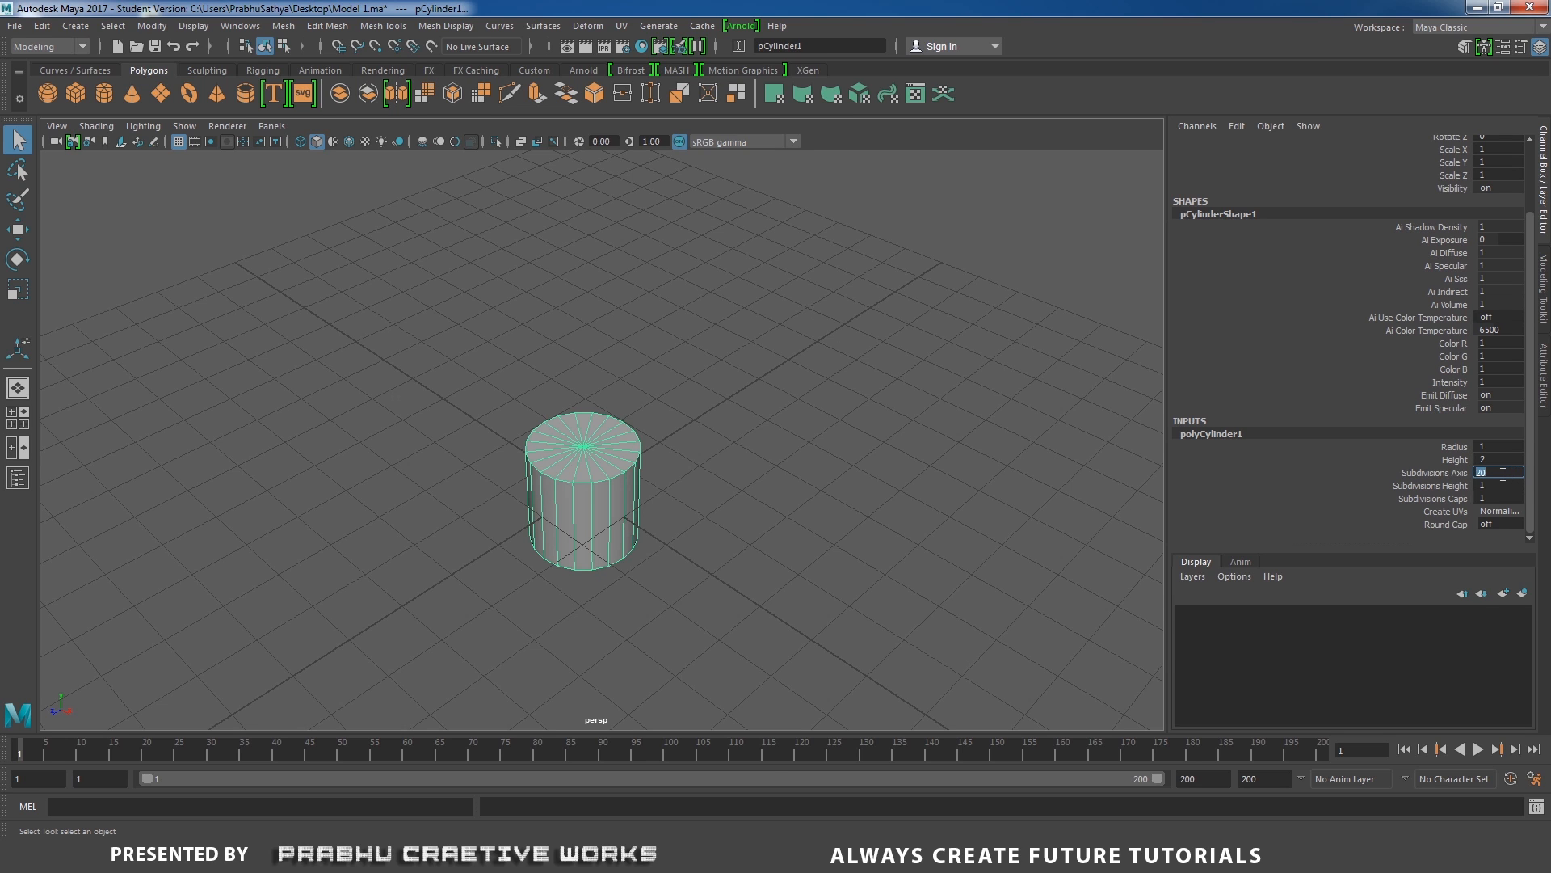
key(Return)
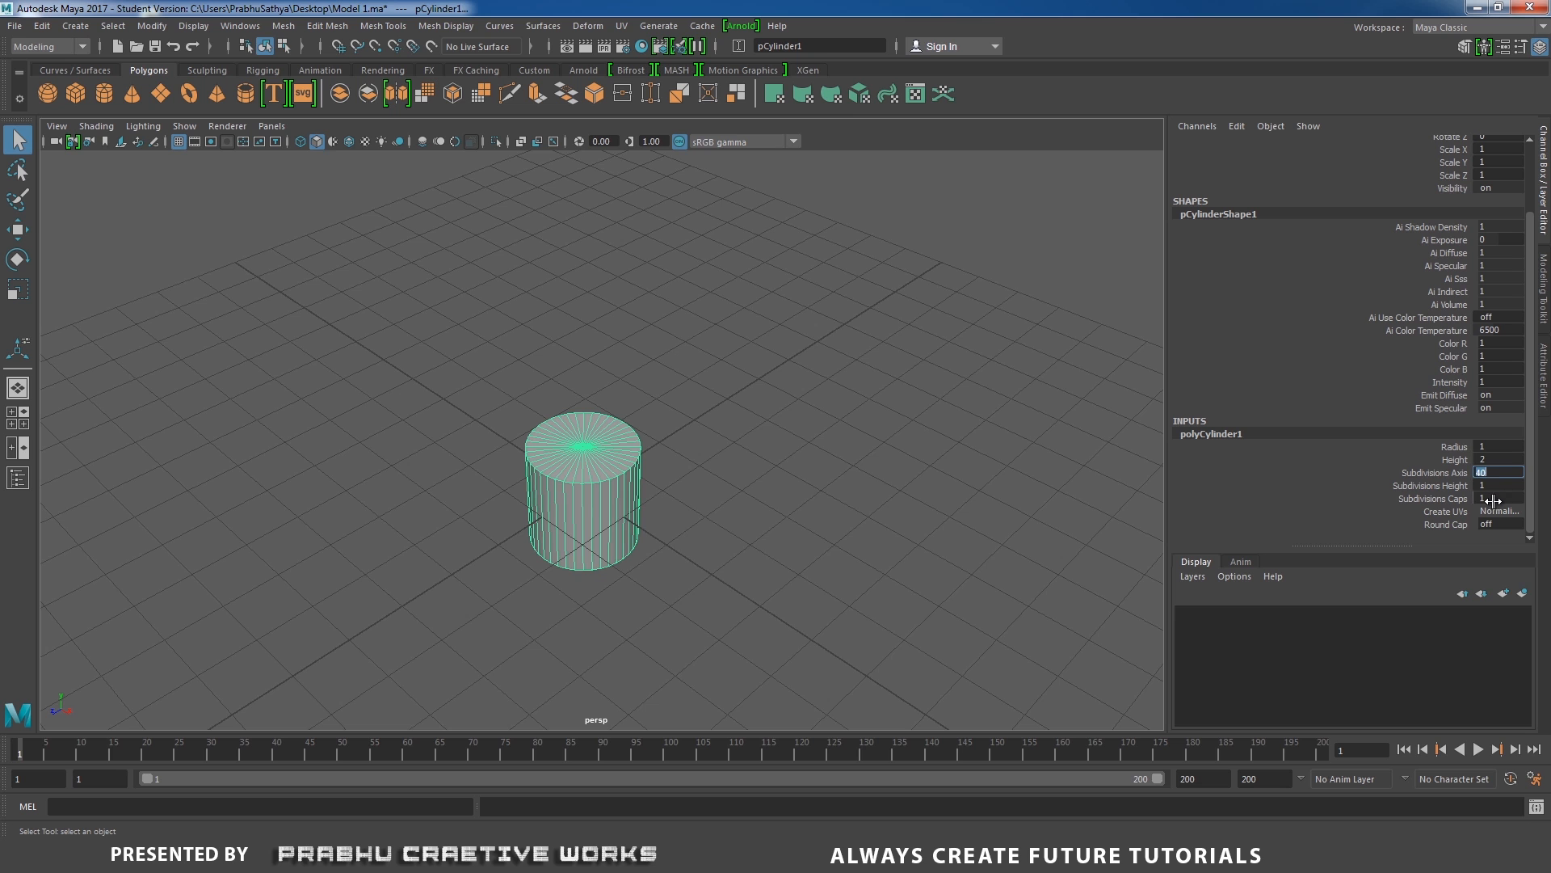
double_click(1493, 499)
alt+drag(972, 460, 1022, 475)
click(645, 454)
alt+drag(721, 454, 739, 455)
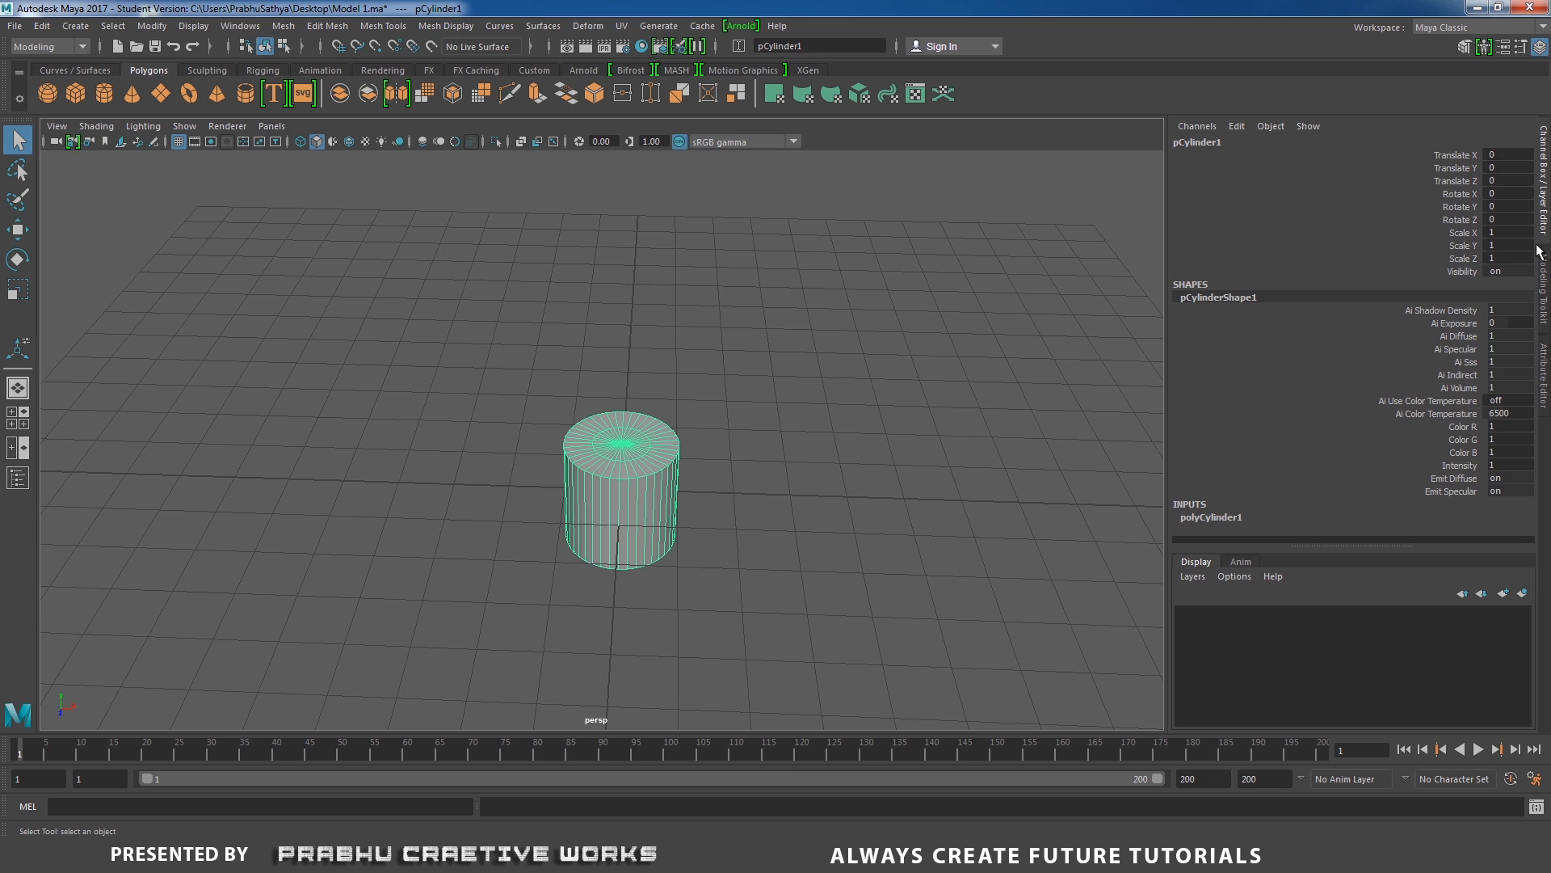
Scale the cylinder uniformly to 5 in X, Y and Z.
drag(1509, 232, 1514, 259)
text(5)
key(Return)
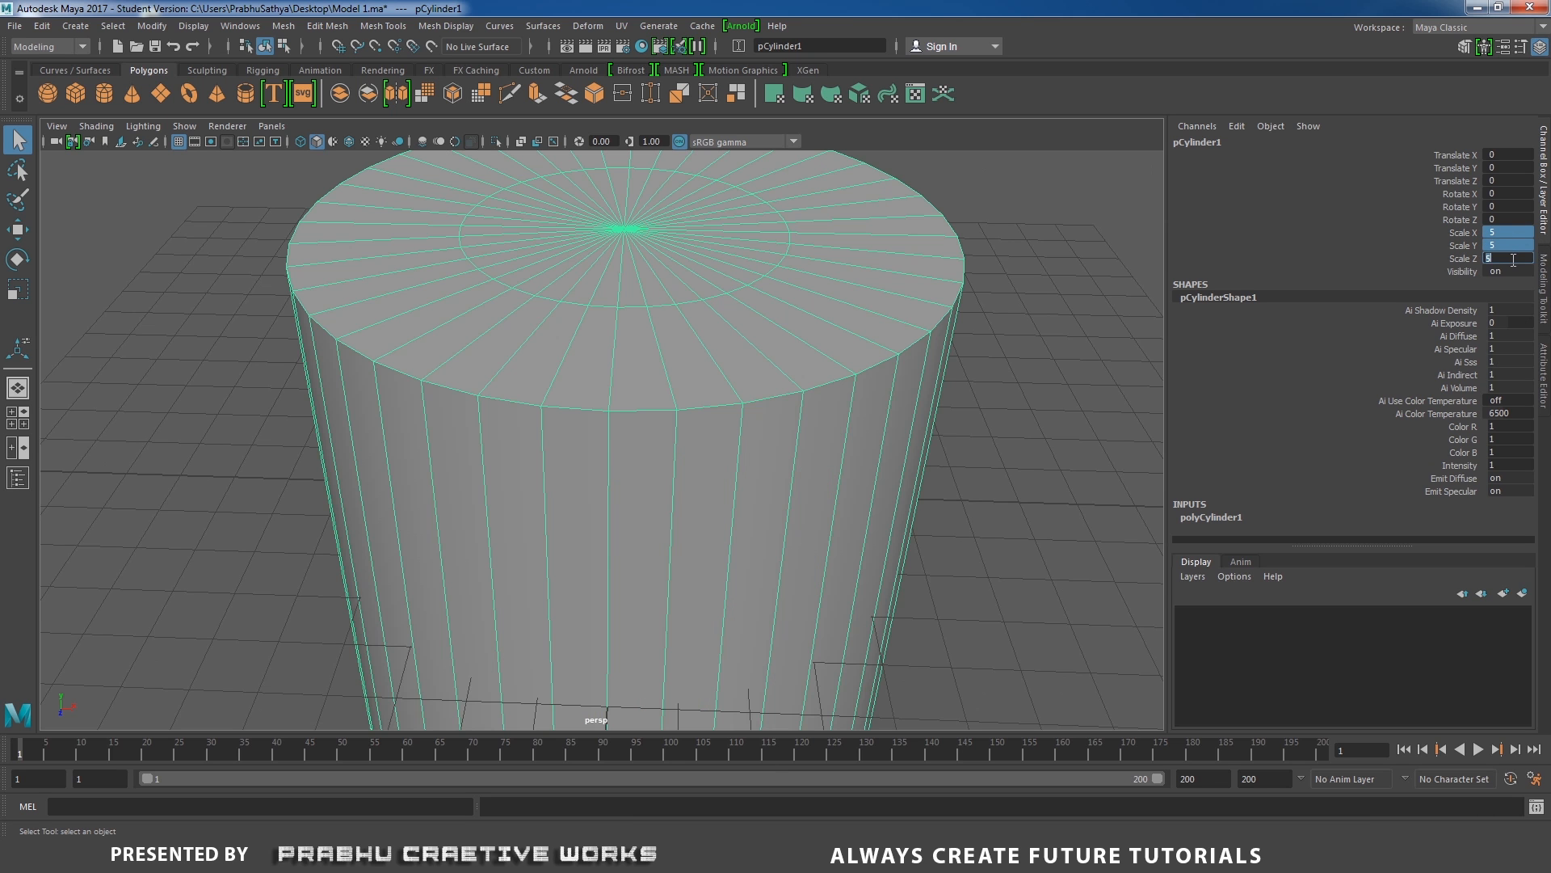
In the front view, move the cylinder up about 4.986 units in Y so its base rests on the grid.
key(f)
alt+drag(554, 356, 647, 418)
key(space)
alt+right_drag(786, 372, 626, 365)
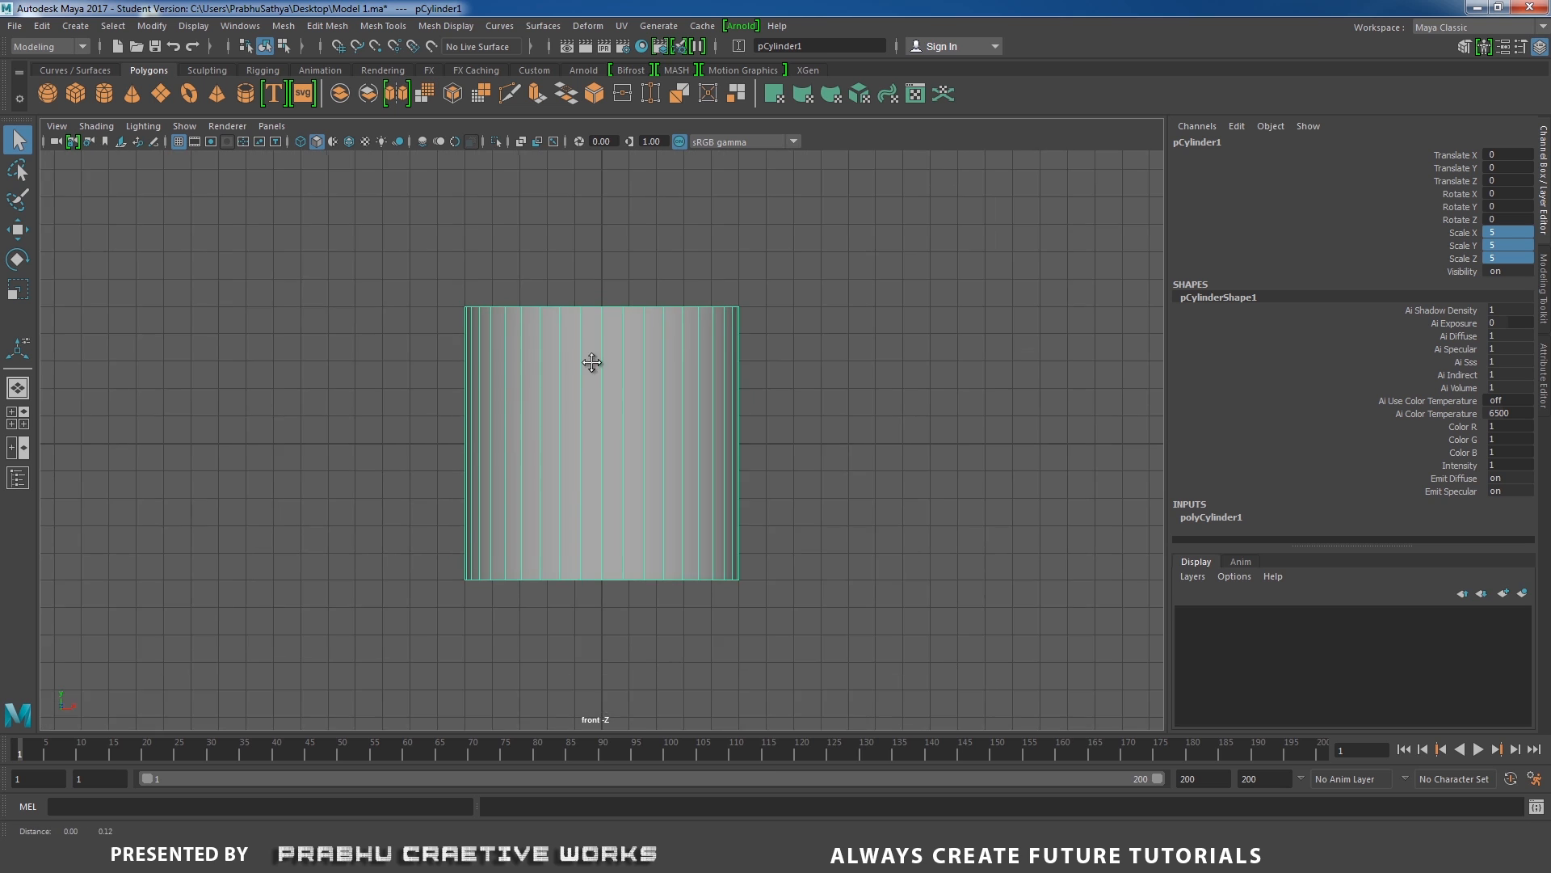
alt+middle_drag(593, 357, 589, 375)
key(w)
drag(598, 368, 616, 254)
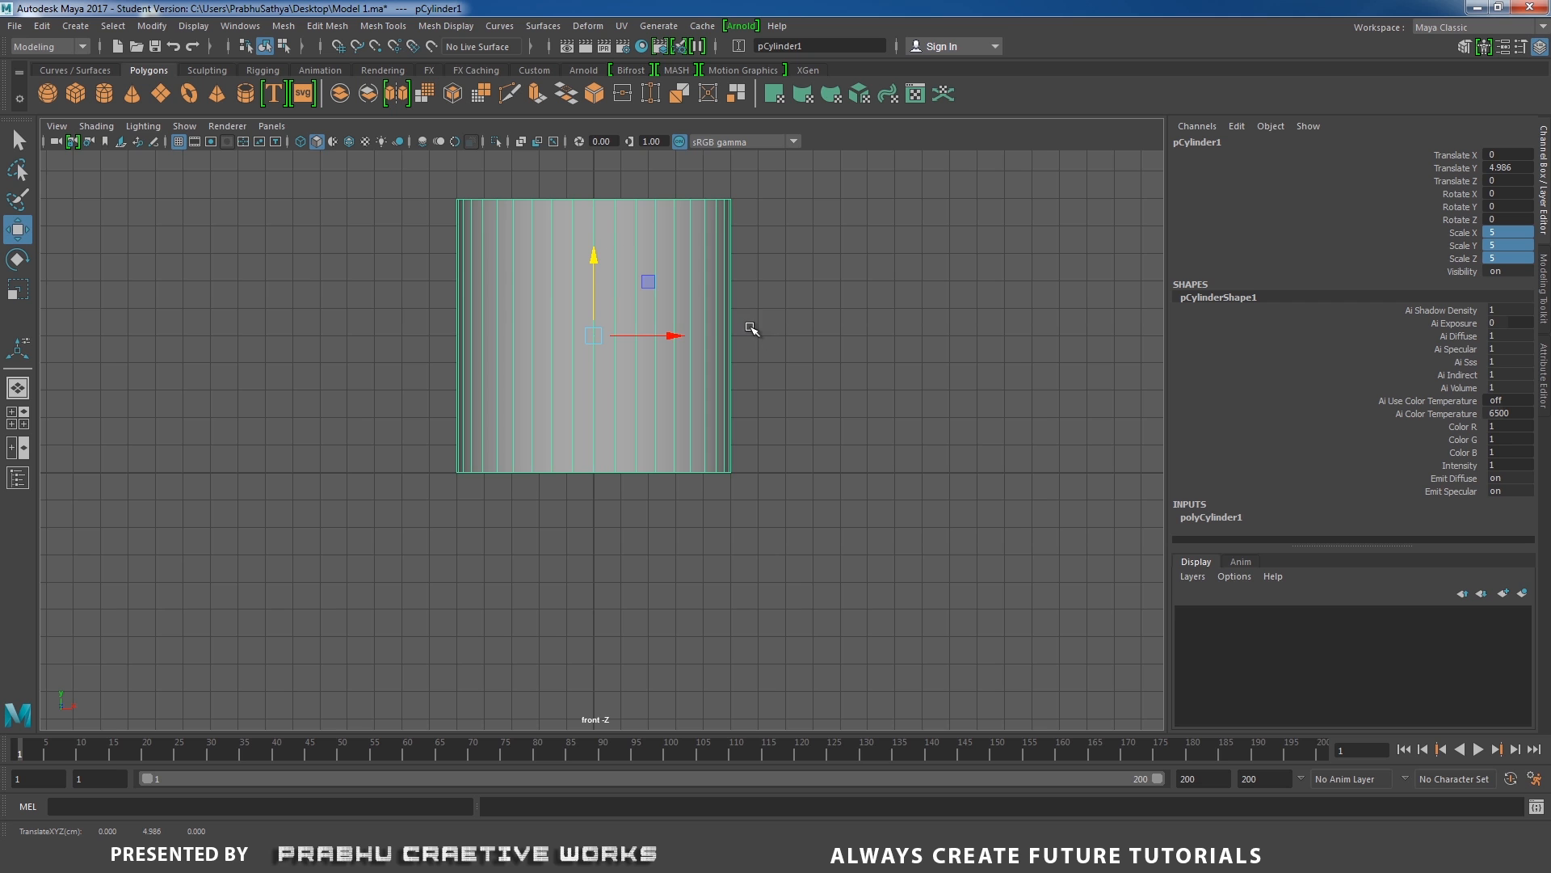
Return to the perspective view and select the full outer loop of faces on the cylinder's top cap in face mode.
key(space)
drag(751, 349, 744, 312)
alt+drag(719, 347, 719, 420)
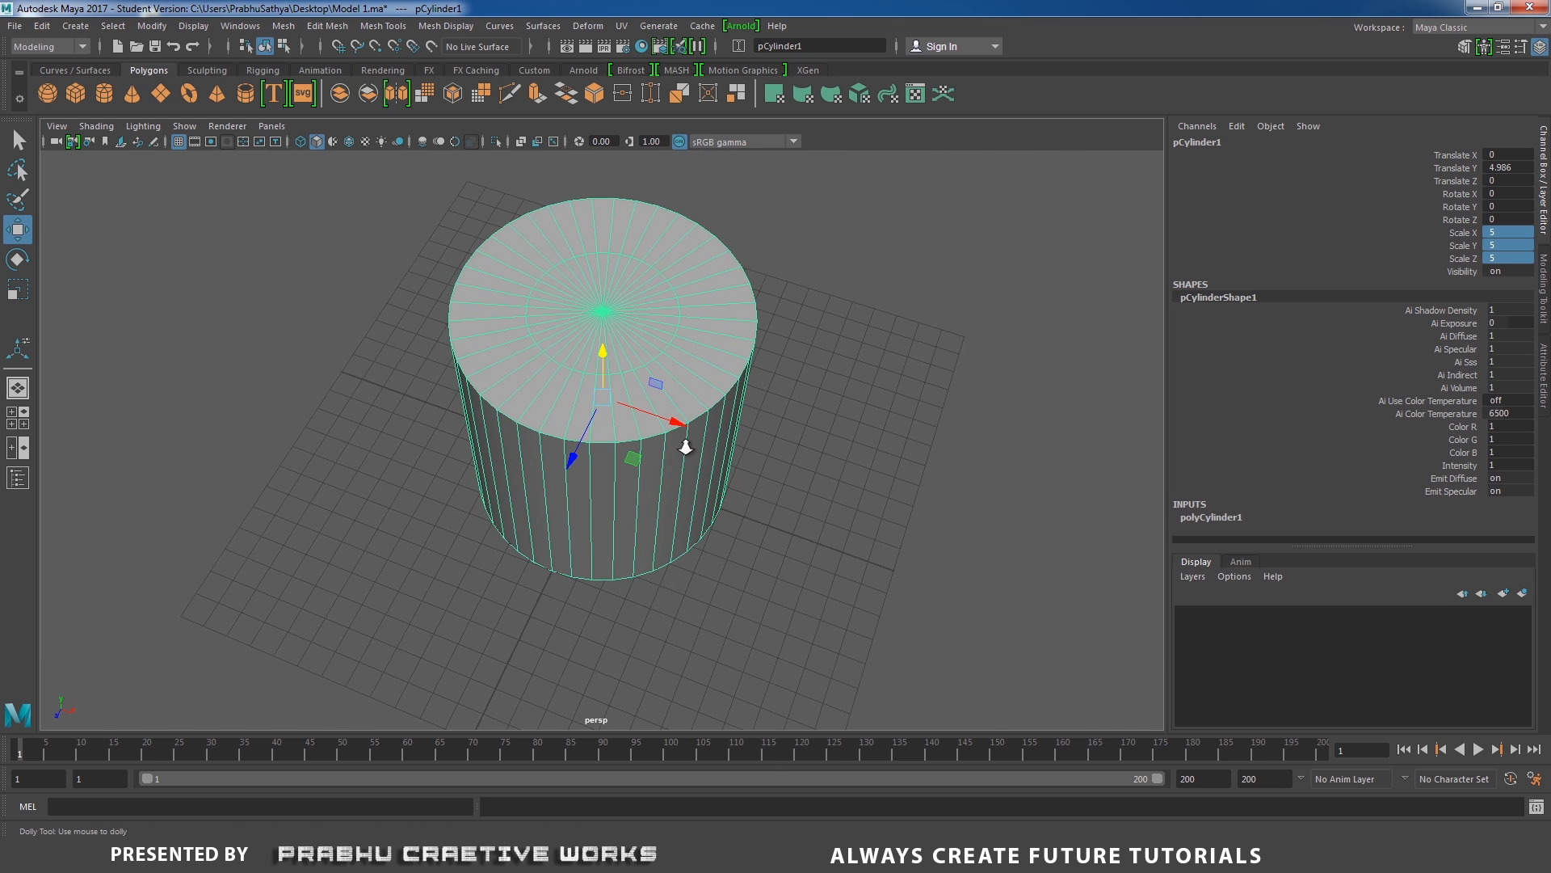
scroll(731, 410, up, 2)
scroll(733, 414, up, 1)
right_click(727, 327)
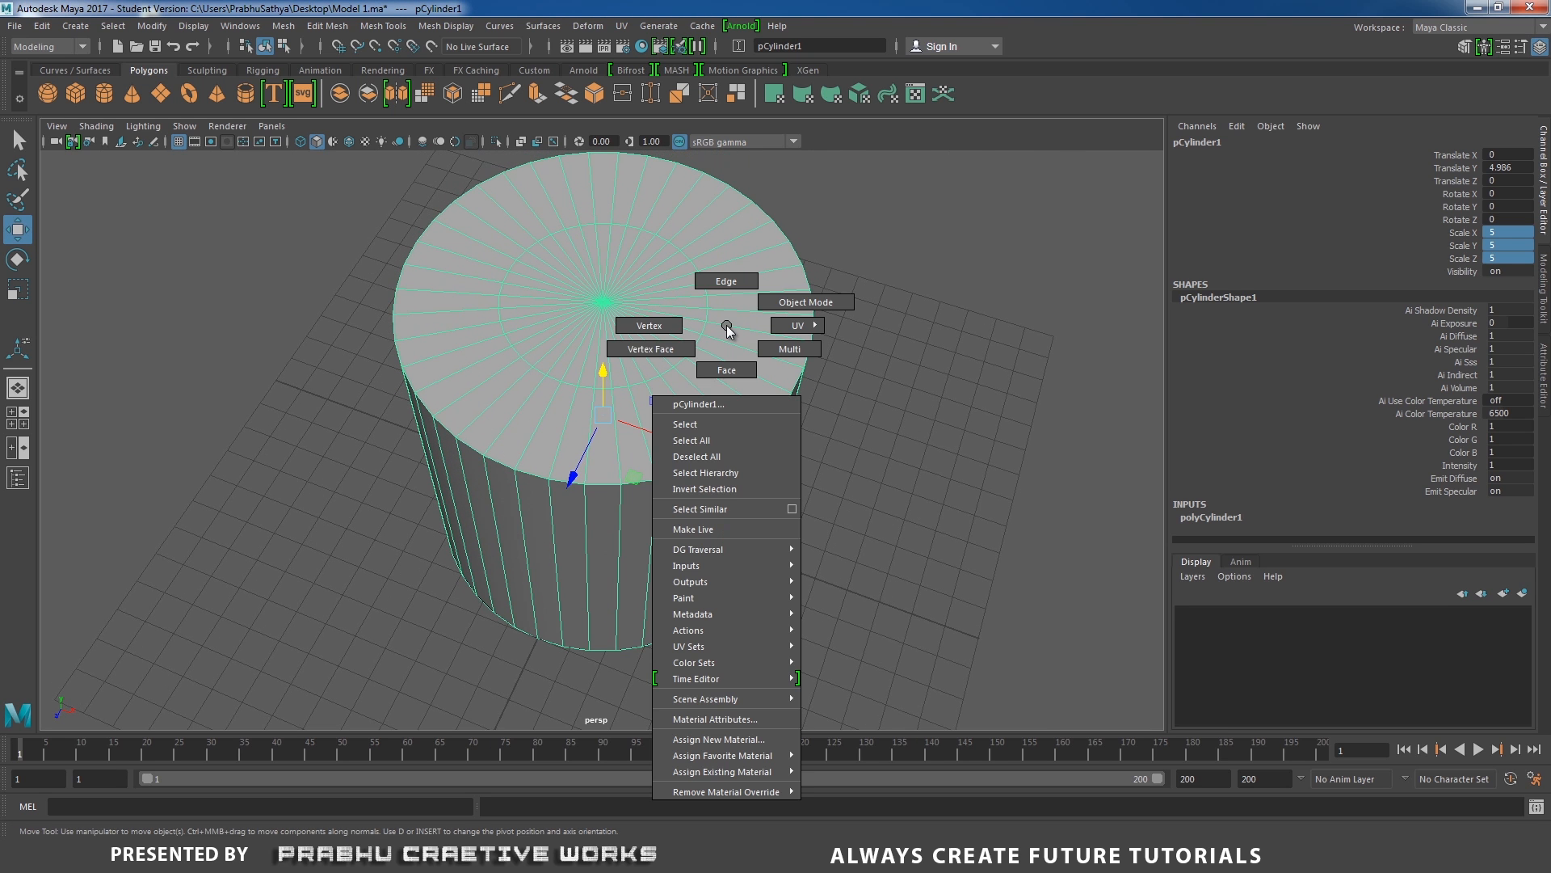
click(728, 370)
alt+drag(710, 370, 701, 505)
click(622, 563)
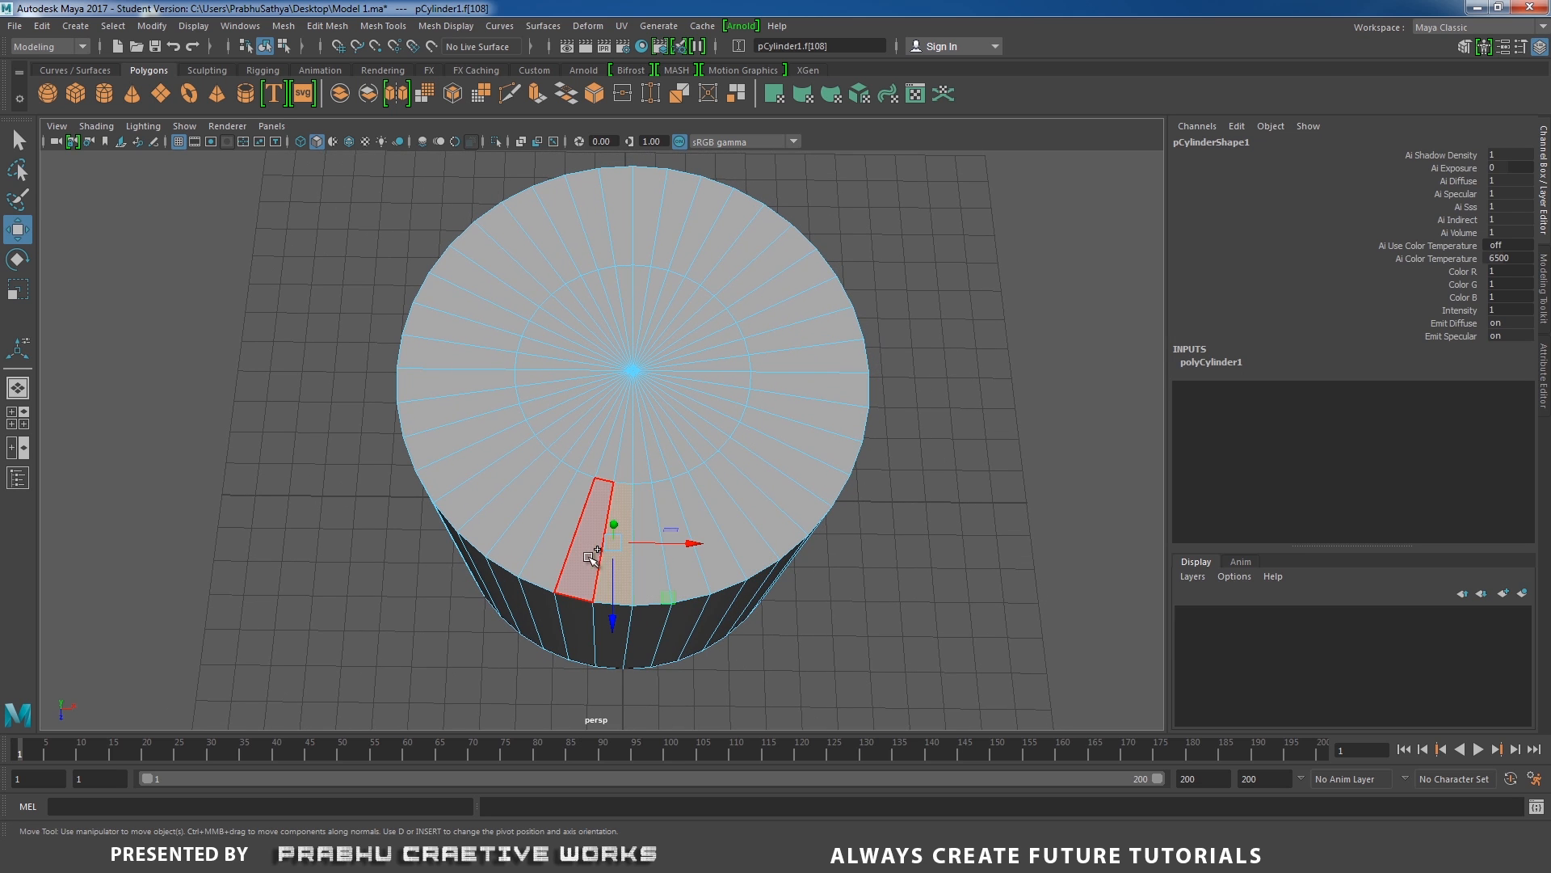
double_click(596, 546)
alt+drag(597, 546, 563, 476)
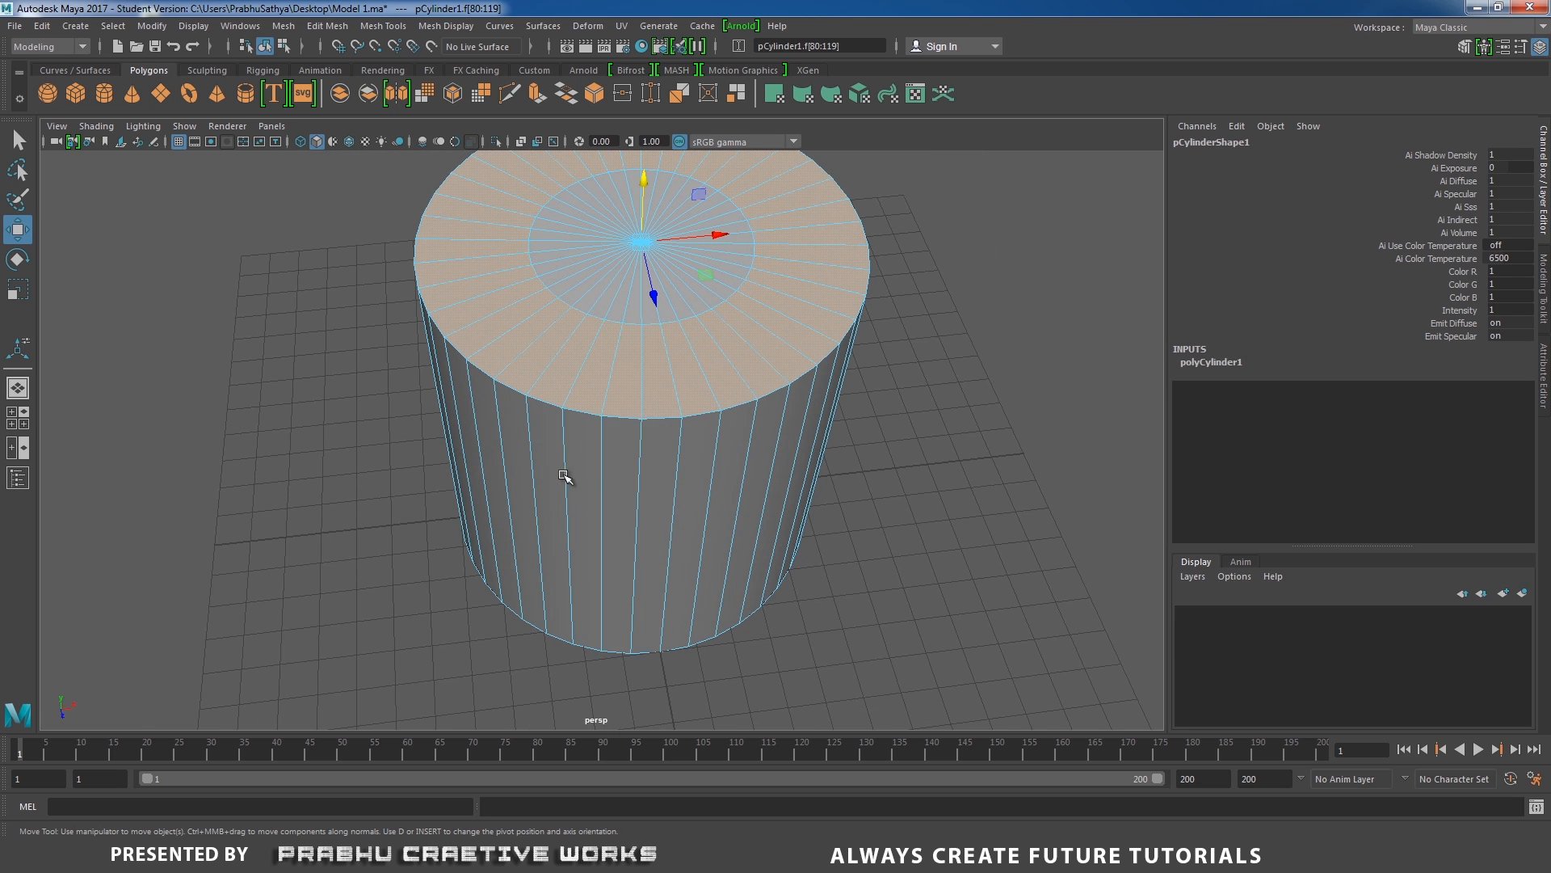
Deselect the six adjacent front faces of the top ring to leave a gap in the selection.
ctrl+click(669, 404)
ctrl+click(607, 403)
ctrl+click(589, 399)
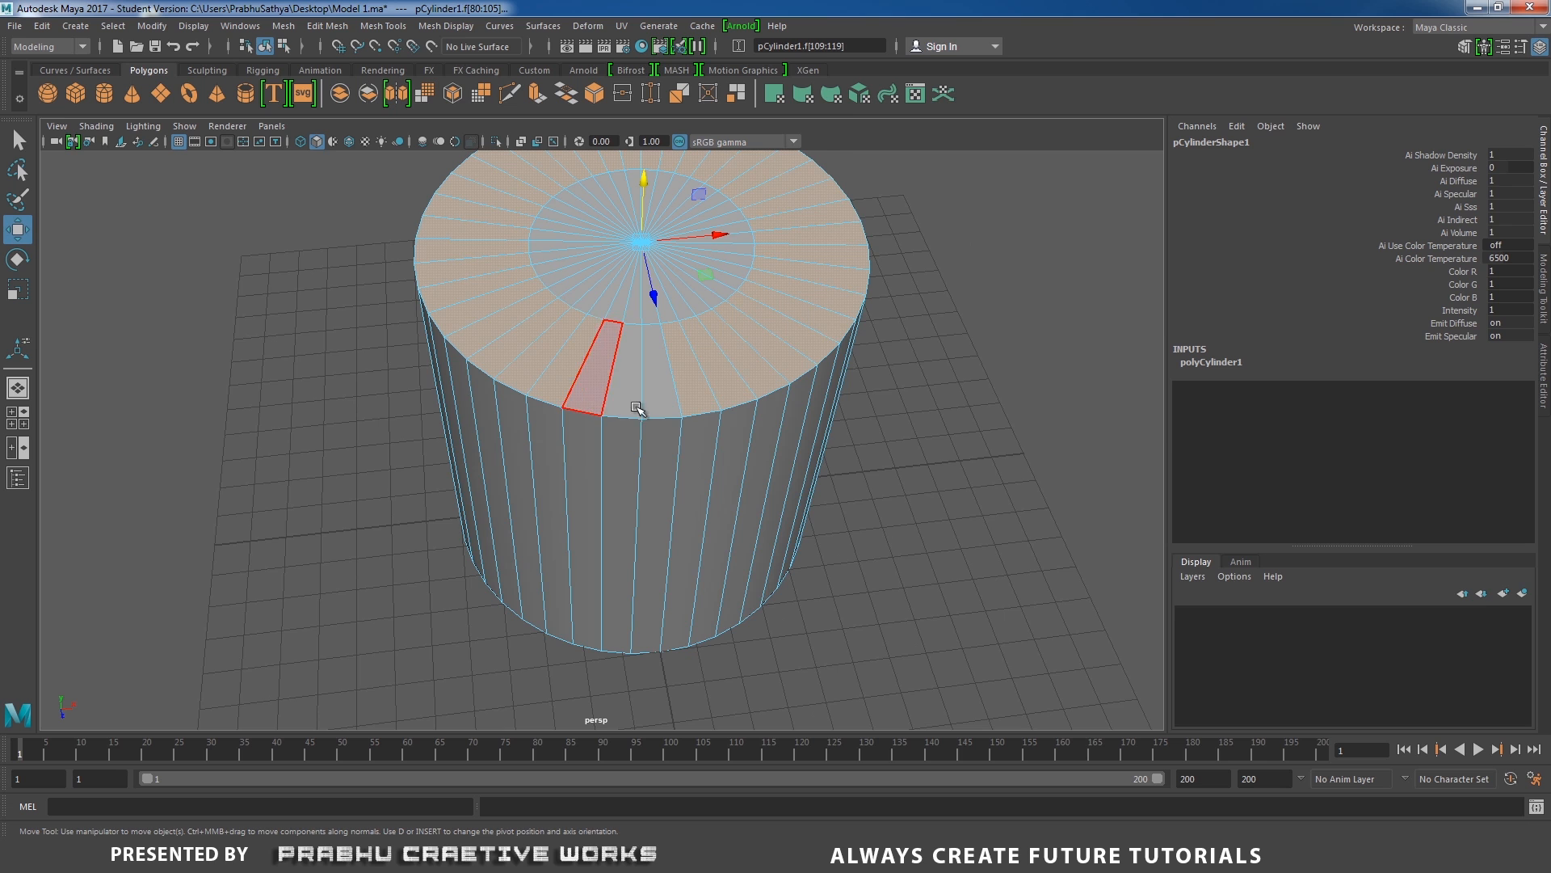
alt+drag(650, 431, 631, 464)
ctrl+click(662, 491)
ctrl+click(696, 497)
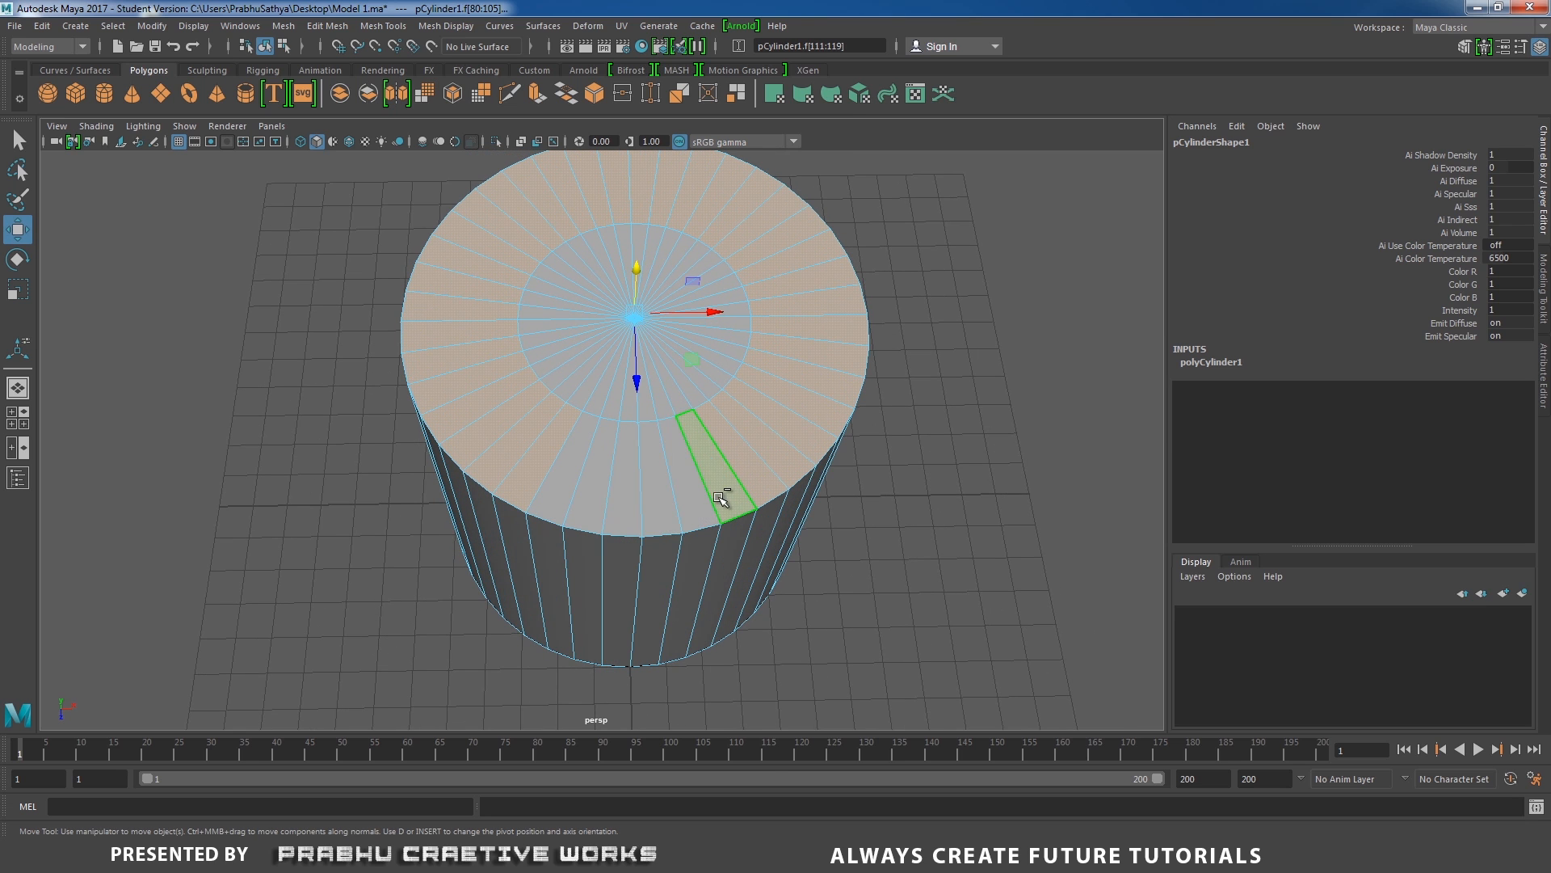
ctrl+click(723, 499)
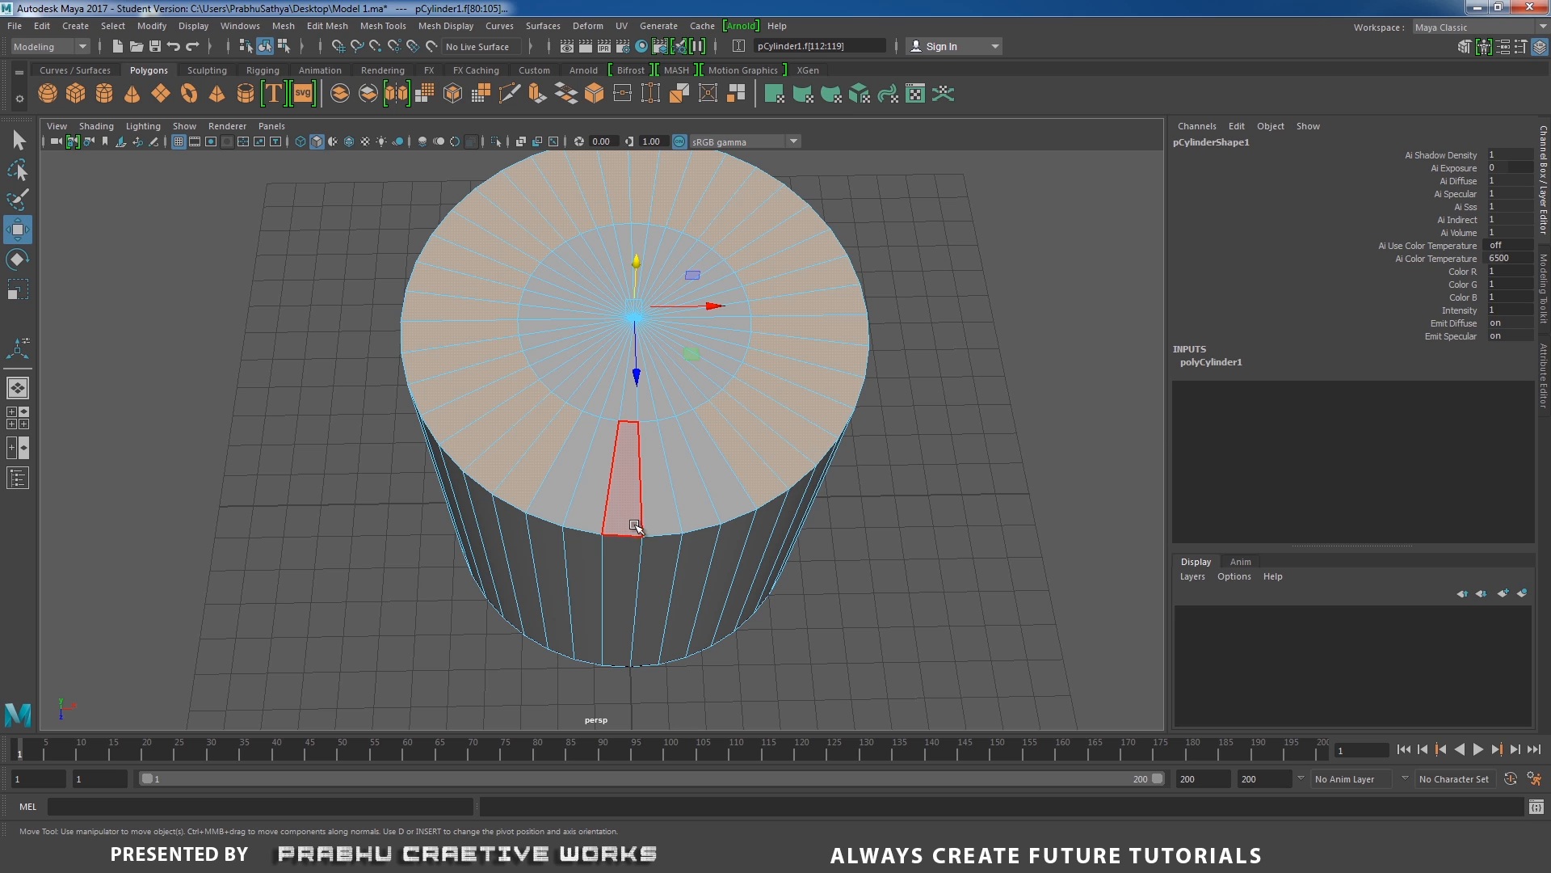
Extrude the selected top ring faces with a local Z translation of about 1.43 and scale them to 0.75.
alt+drag(614, 541, 620, 504)
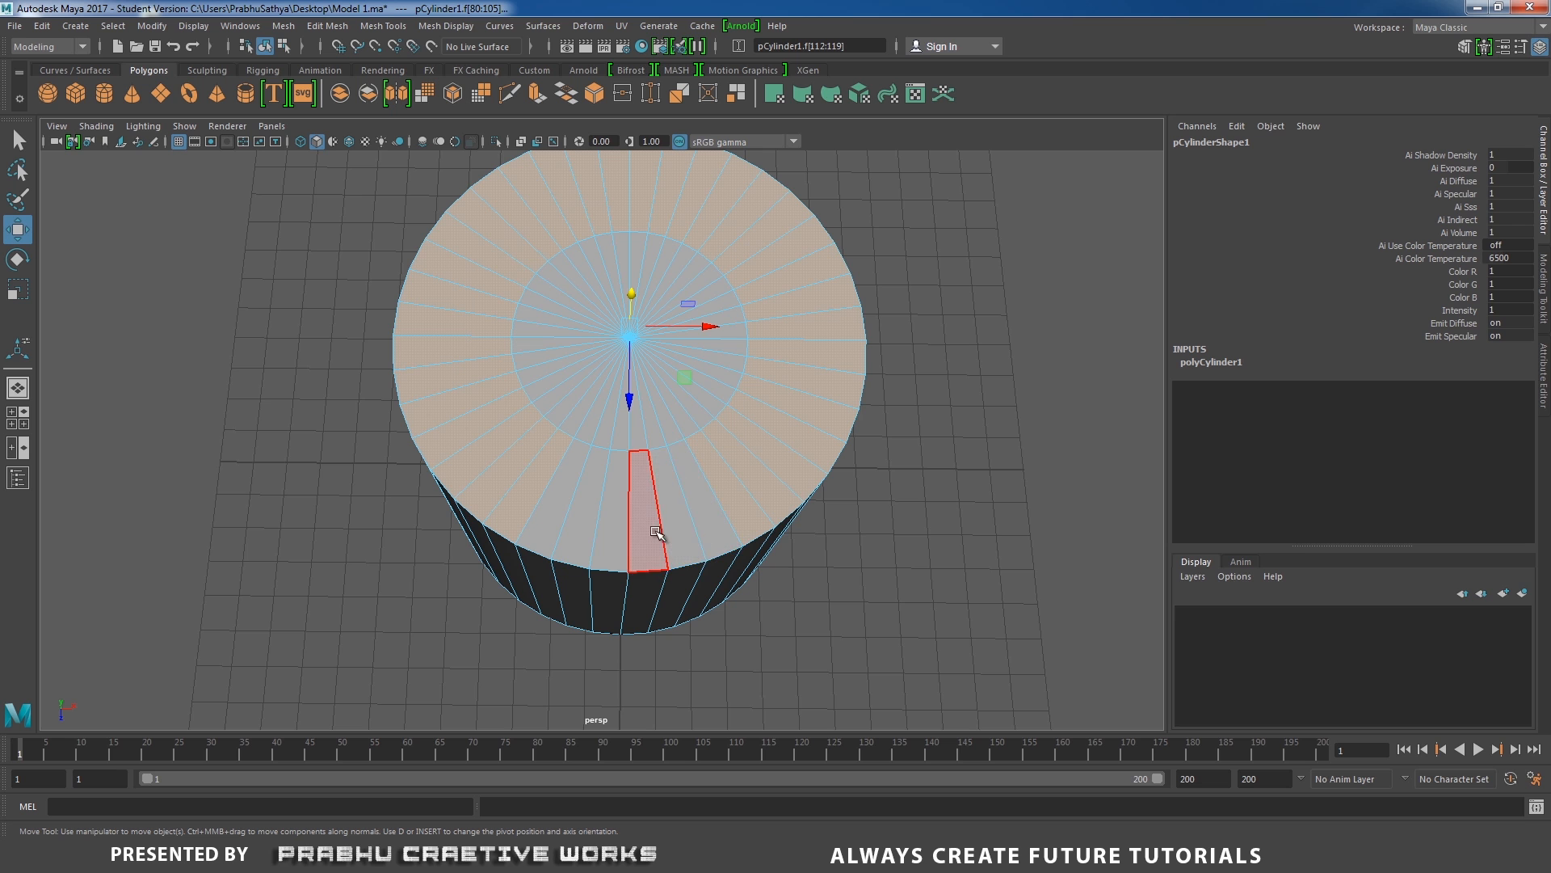
alt+drag(630, 526, 678, 488)
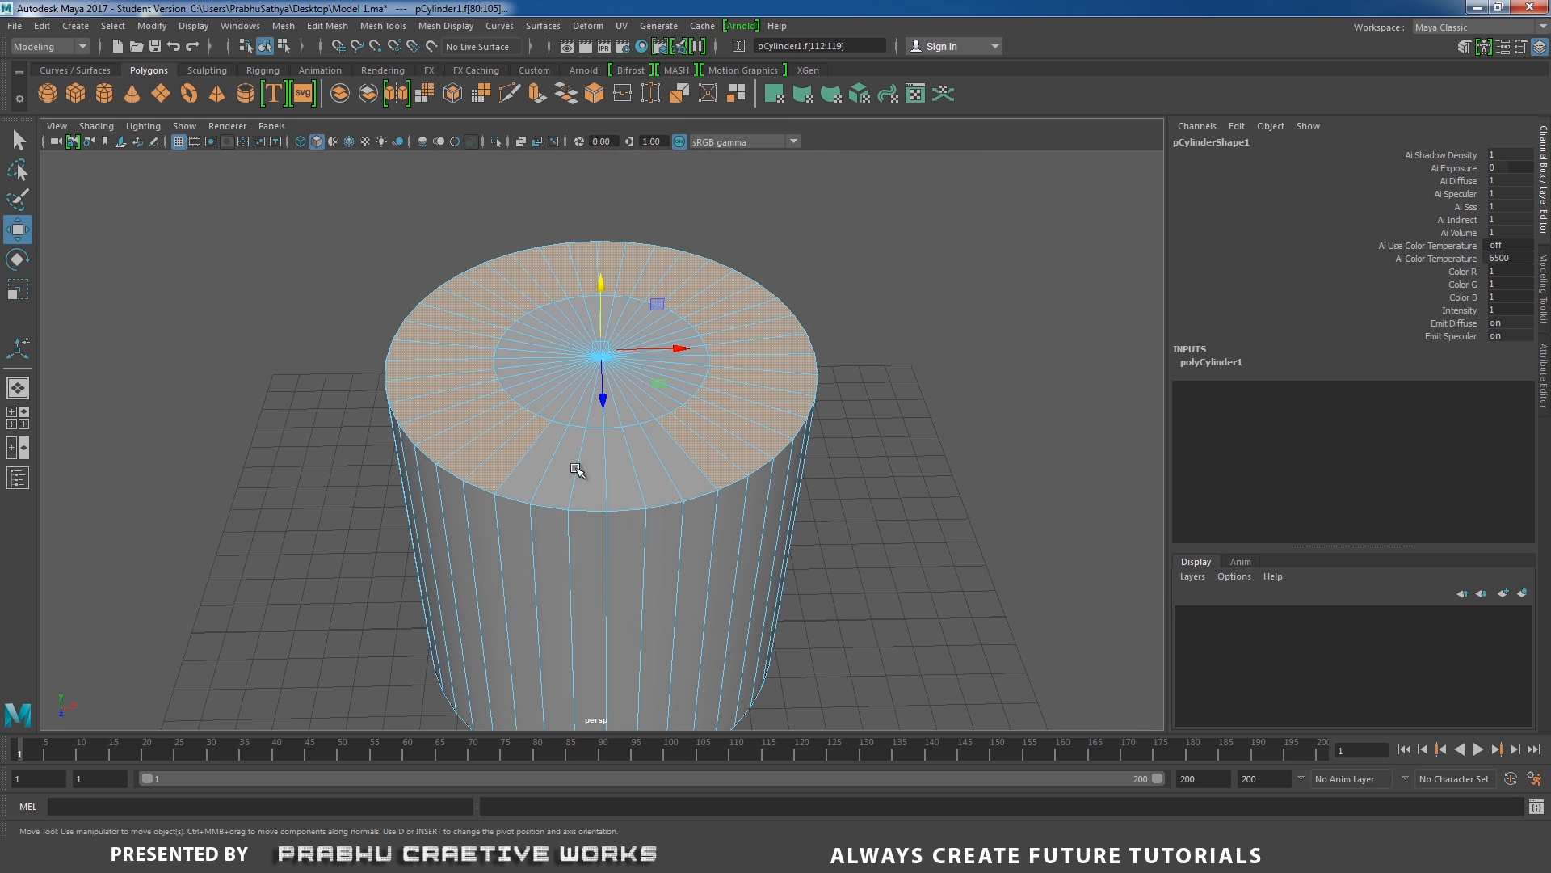
alt+drag(577, 470, 875, 324)
shift+right_drag(894, 305, 898, 347)
alt+drag(816, 321, 796, 310)
alt+middle_drag(797, 311, 806, 373)
drag(739, 327, 735, 279)
drag(811, 319, 725, 324)
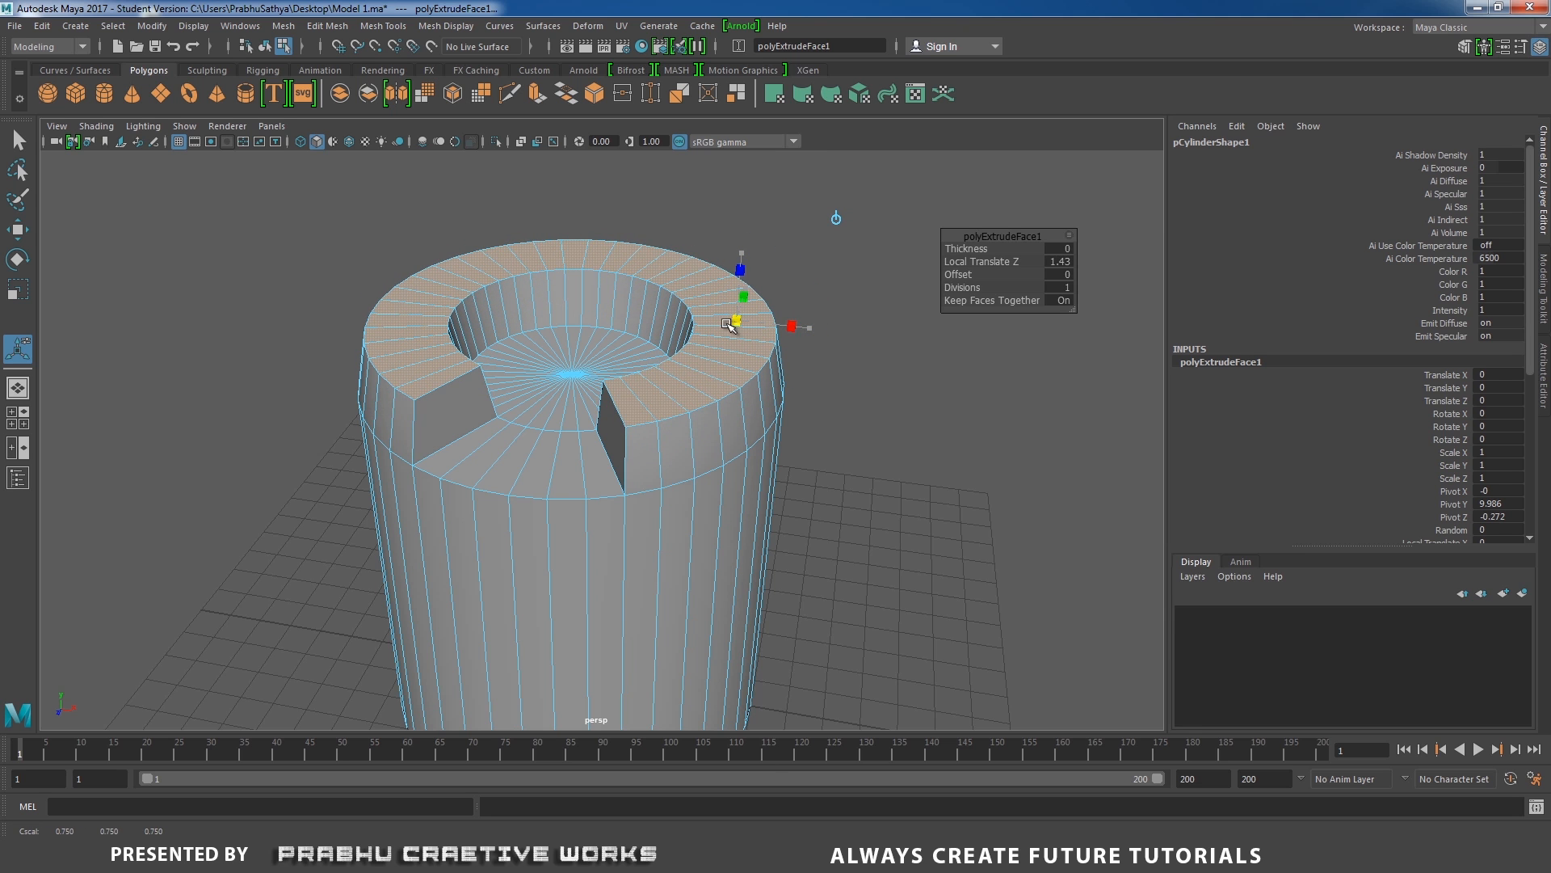
scroll(638, 360, down, 3)
alt+drag(637, 361, 539, 366)
scroll(602, 424, up, 3)
key(r)
right_click(539, 365)
right_drag(539, 366, 539, 334)
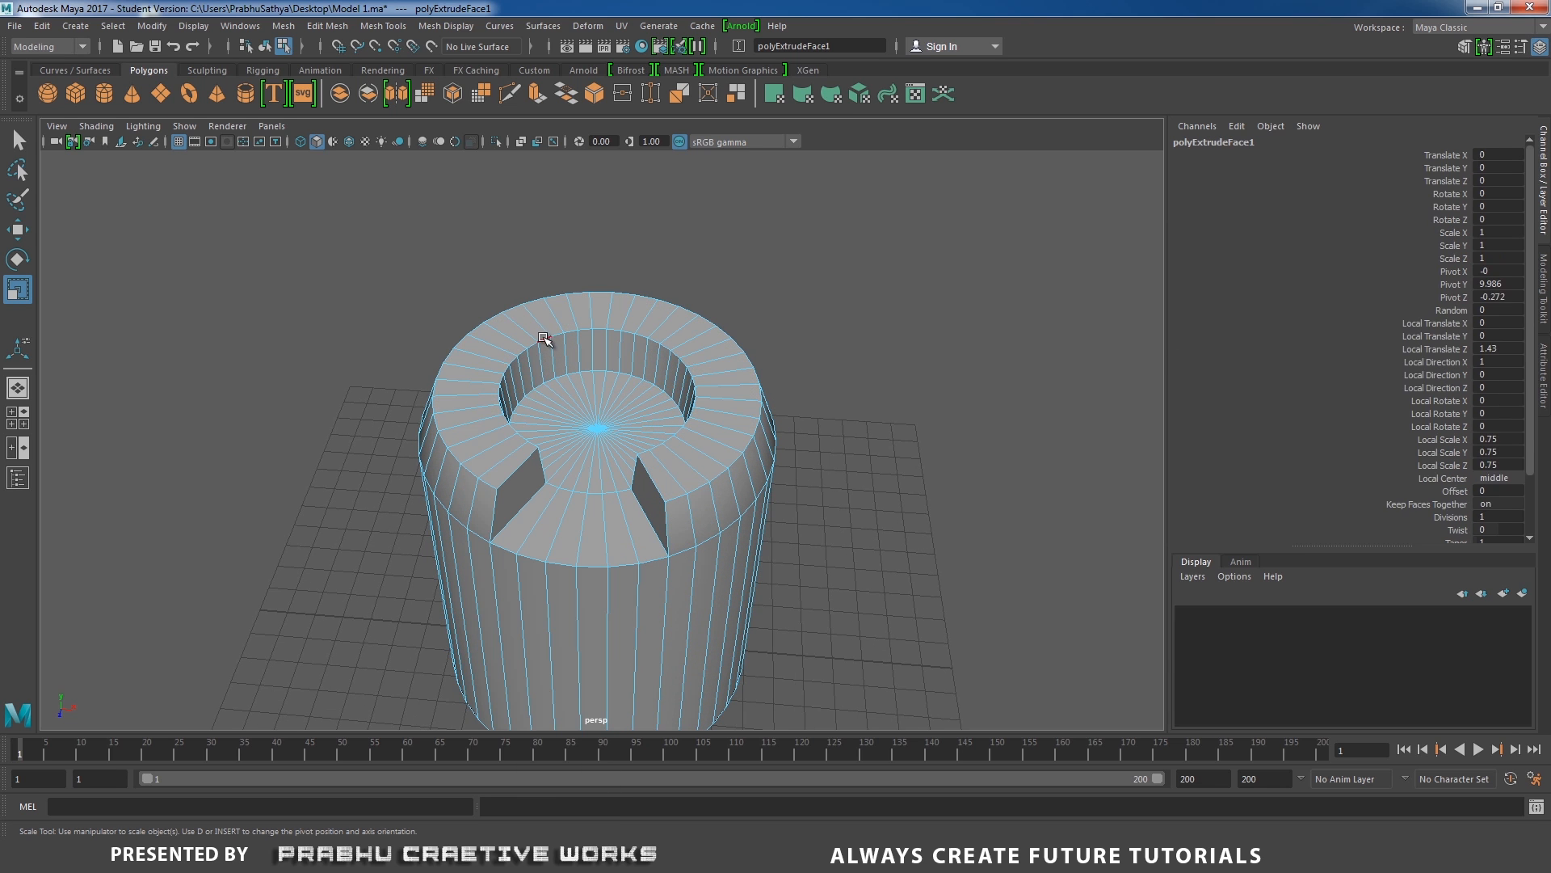
double_click(544, 337)
drag(598, 384, 739, 338)
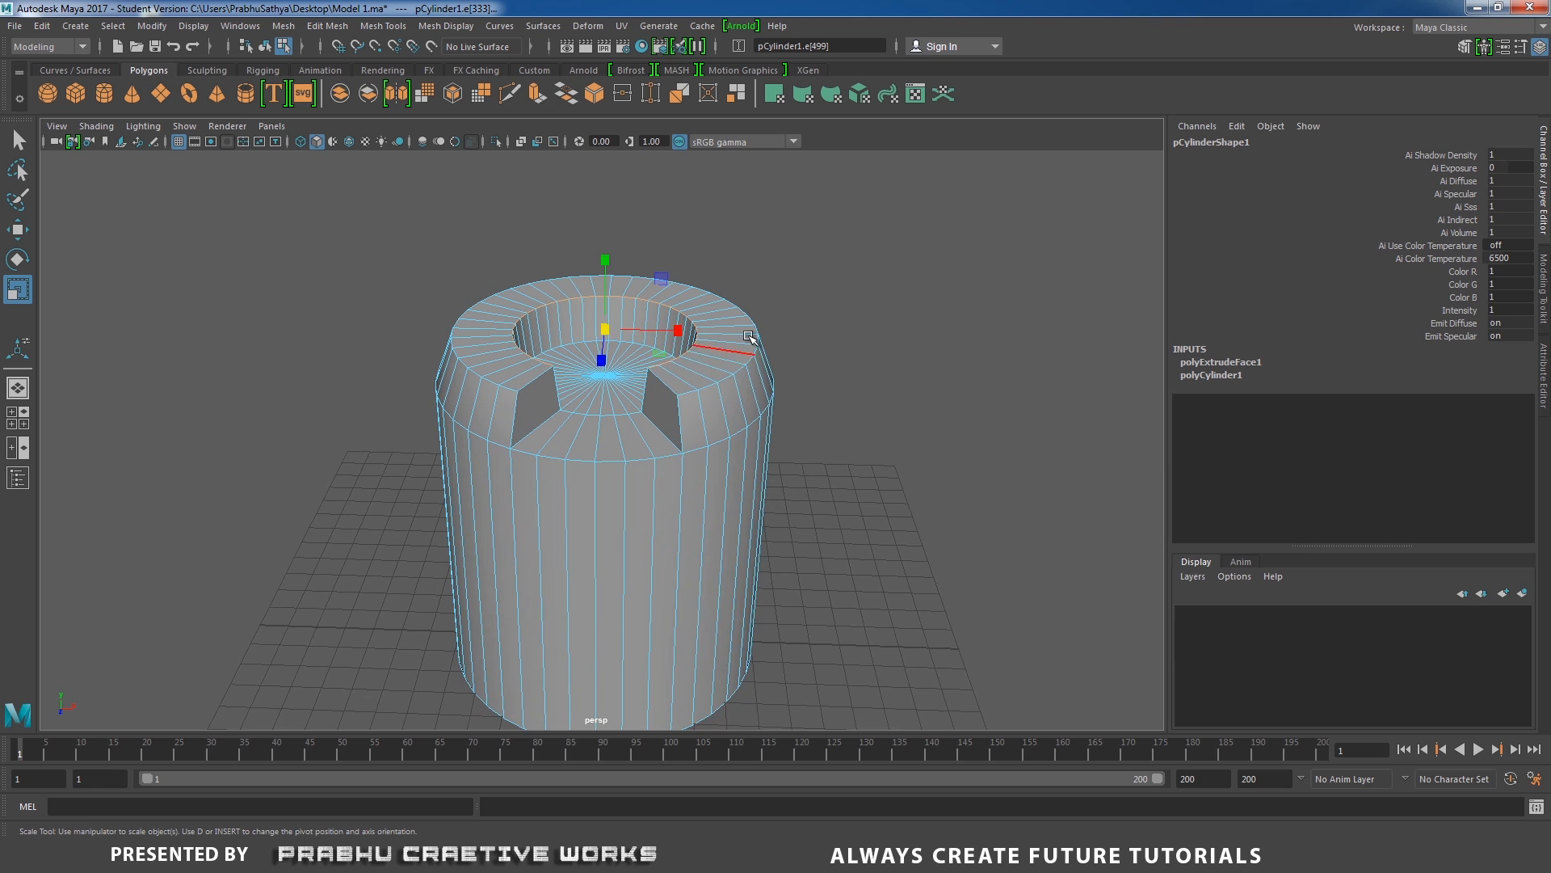
From object mode, insert one edge loop midway across the raised ring's top, using Multiple edge loops with the count set to 1.
right_click(745, 336)
click(824, 313)
scroll(775, 474, up, 6)
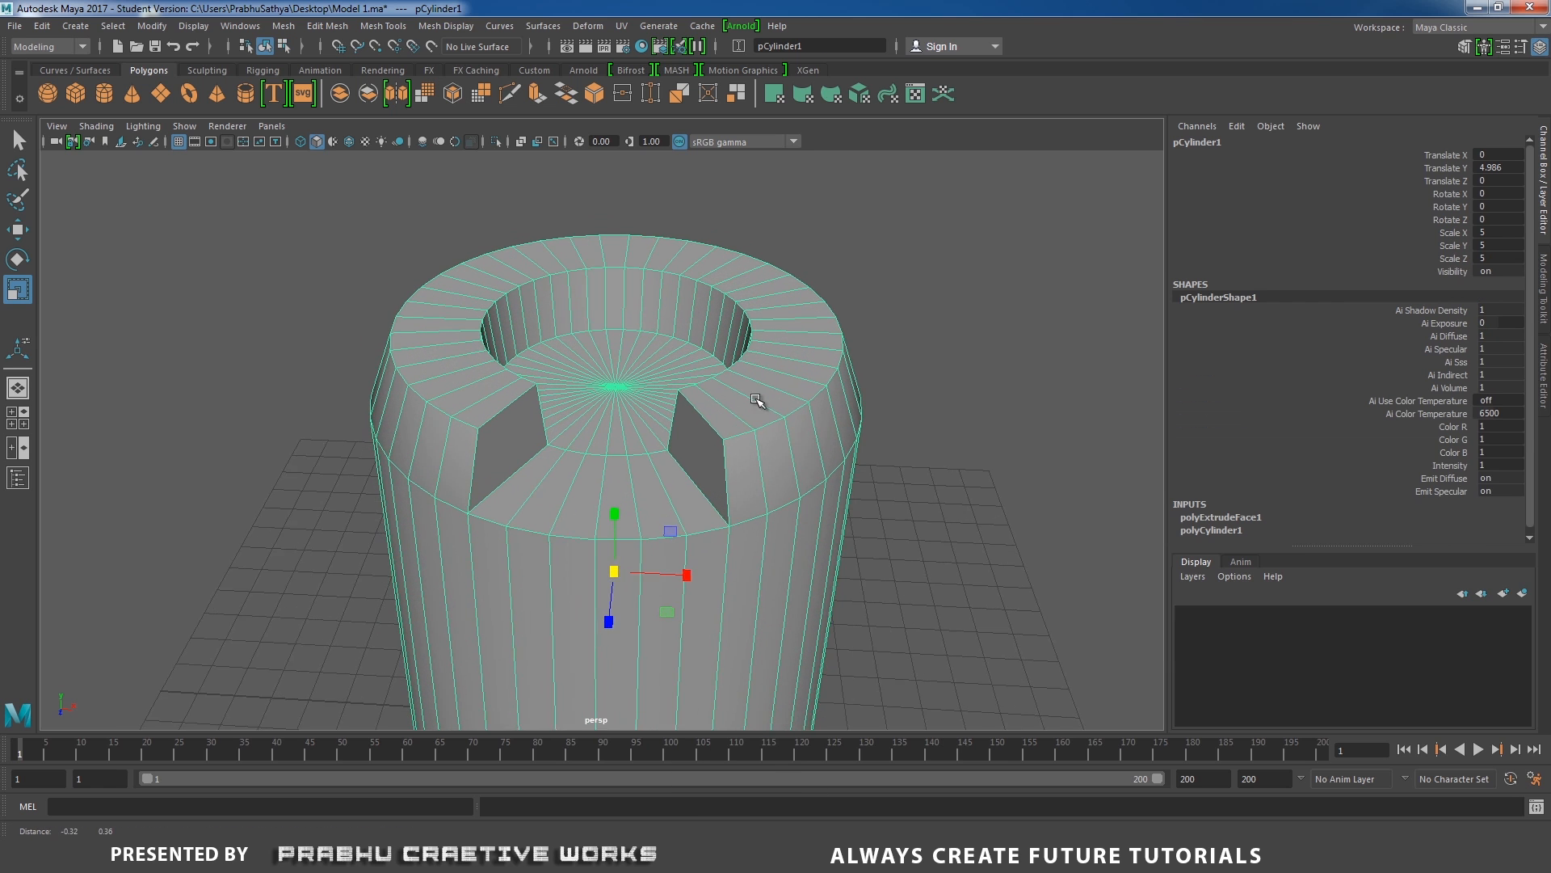
shift+right_click(516, 375)
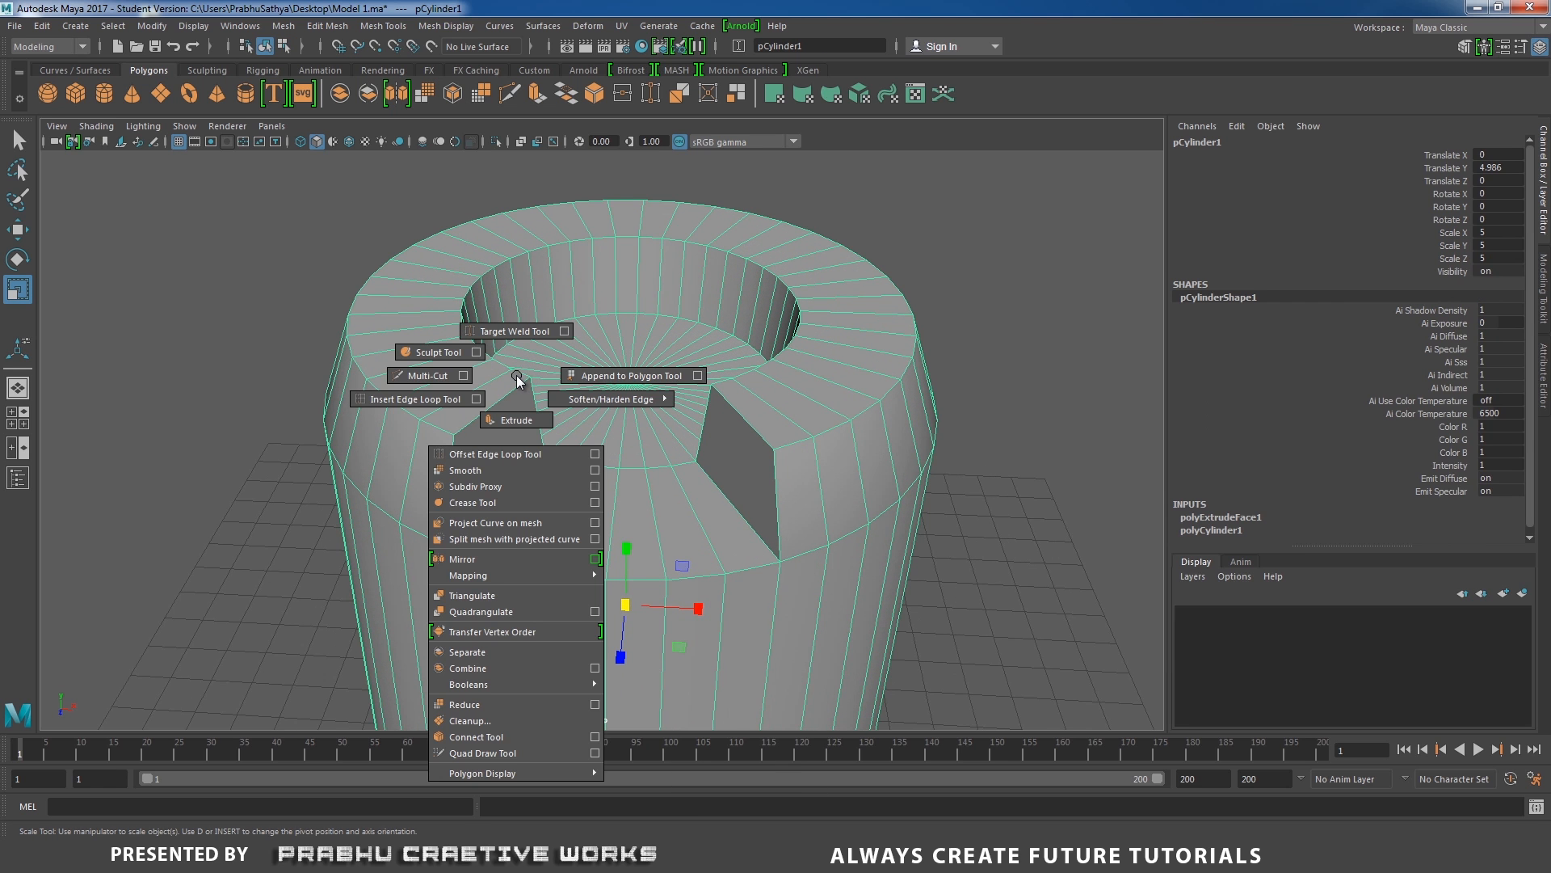
click(482, 399)
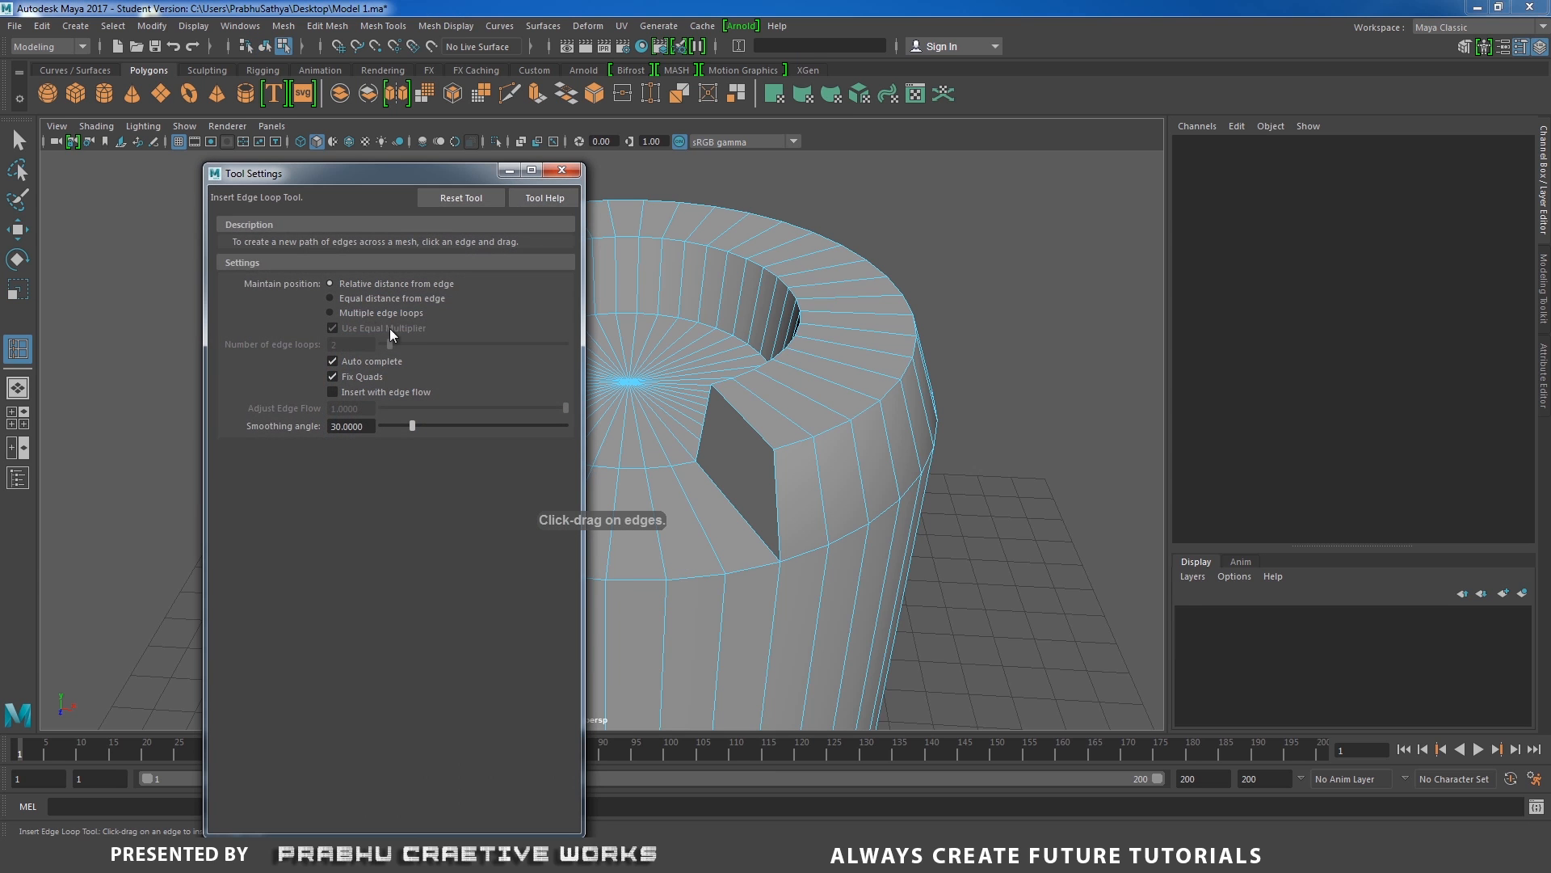
click(352, 312)
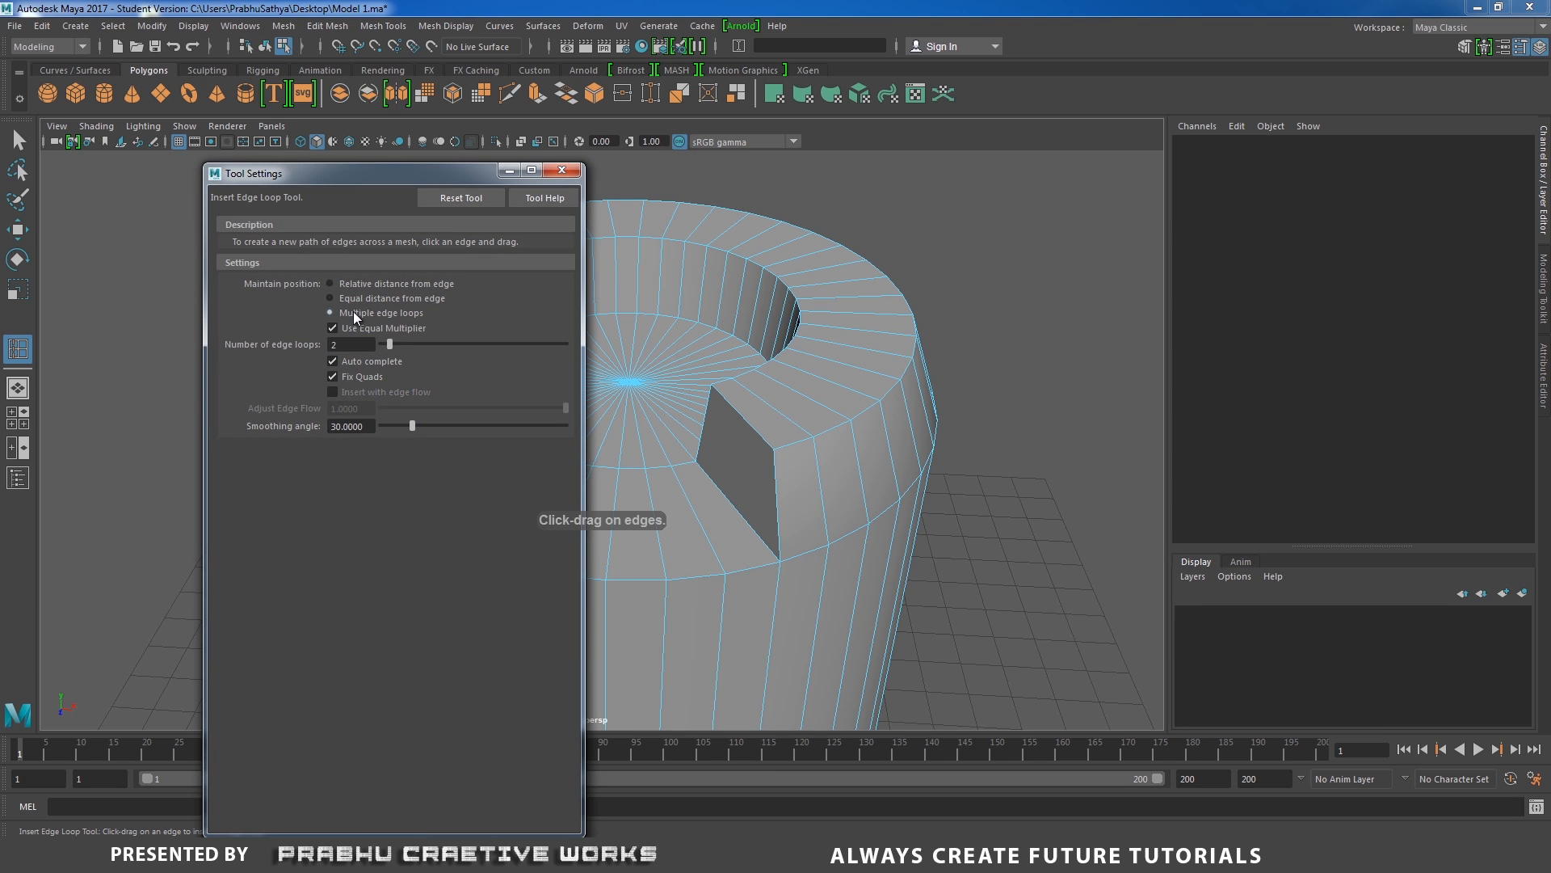
drag(390, 344, 388, 347)
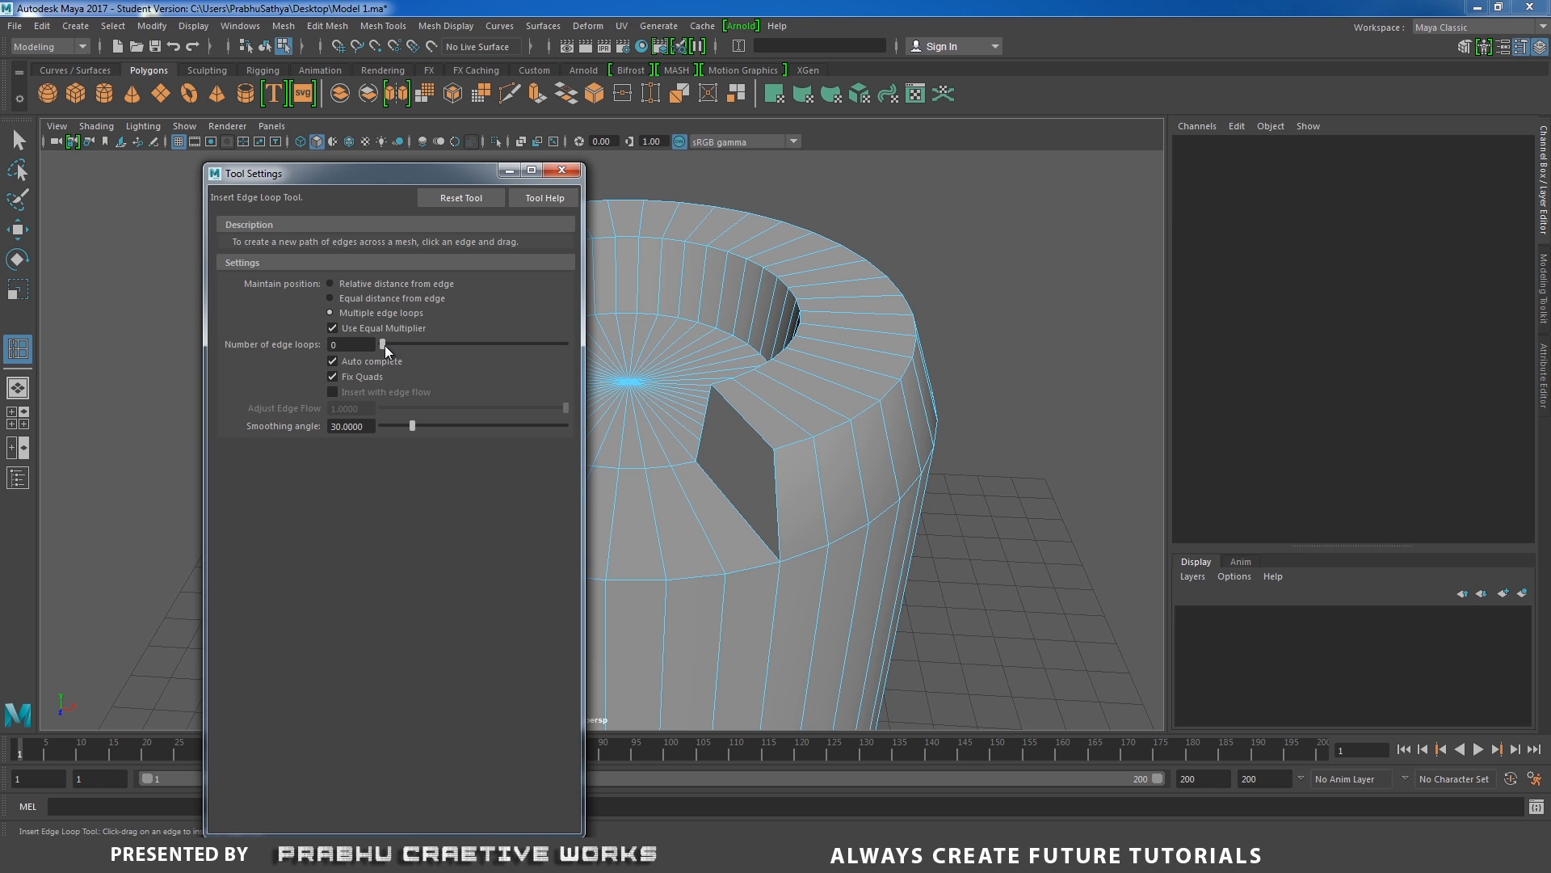
click(559, 173)
alt+drag(483, 257, 443, 399)
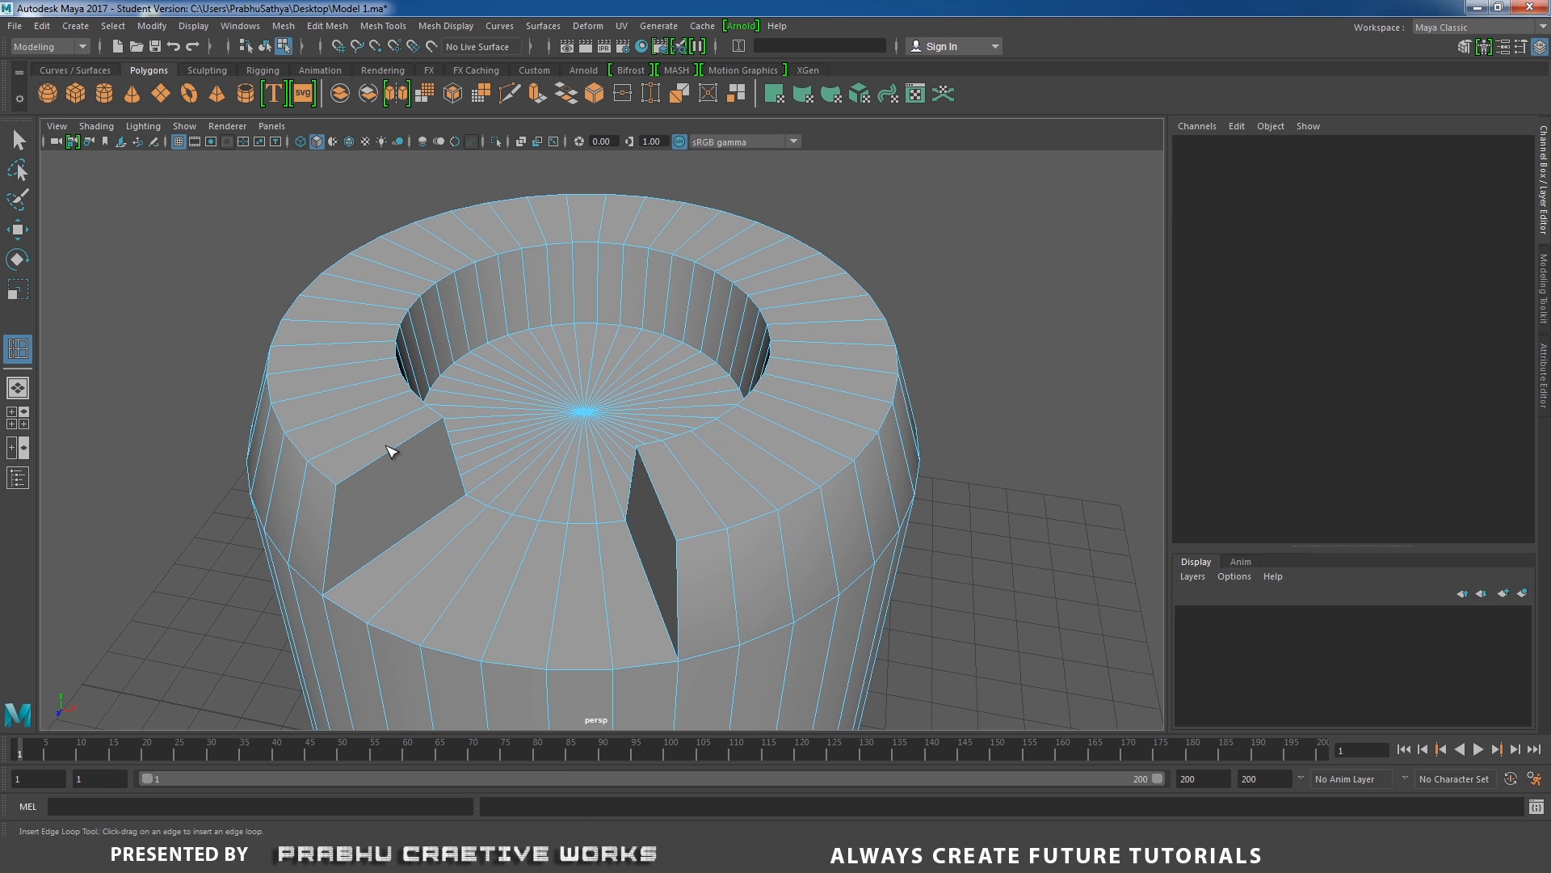
click(389, 450)
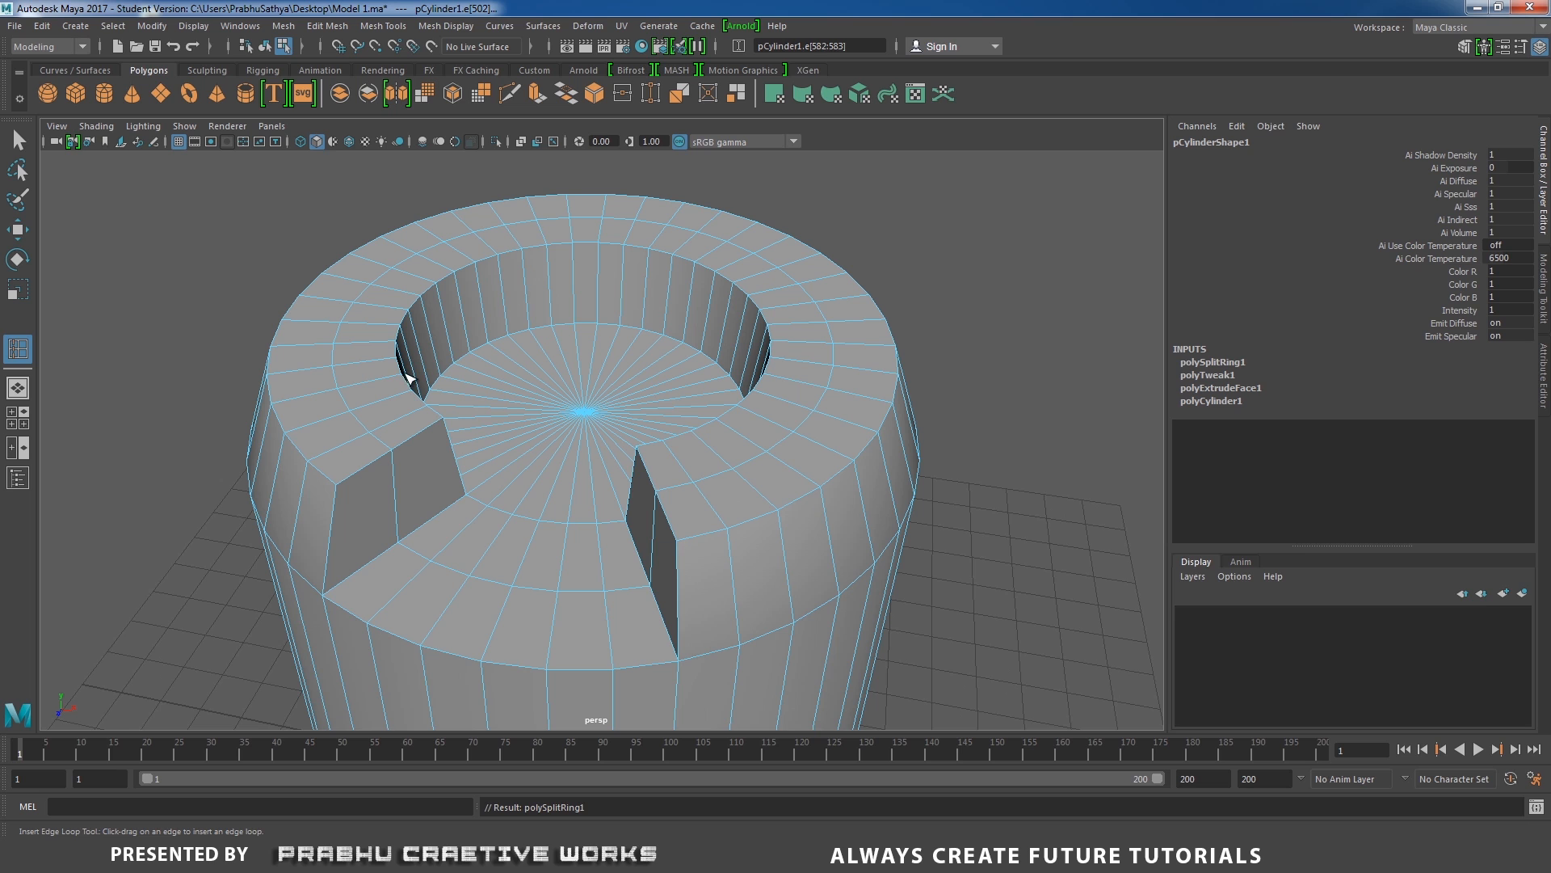
Select the loop of faces on the inner half of the raised ring, inside the new edge loop.
key(w)
right_drag(401, 338, 396, 378)
click(420, 410)
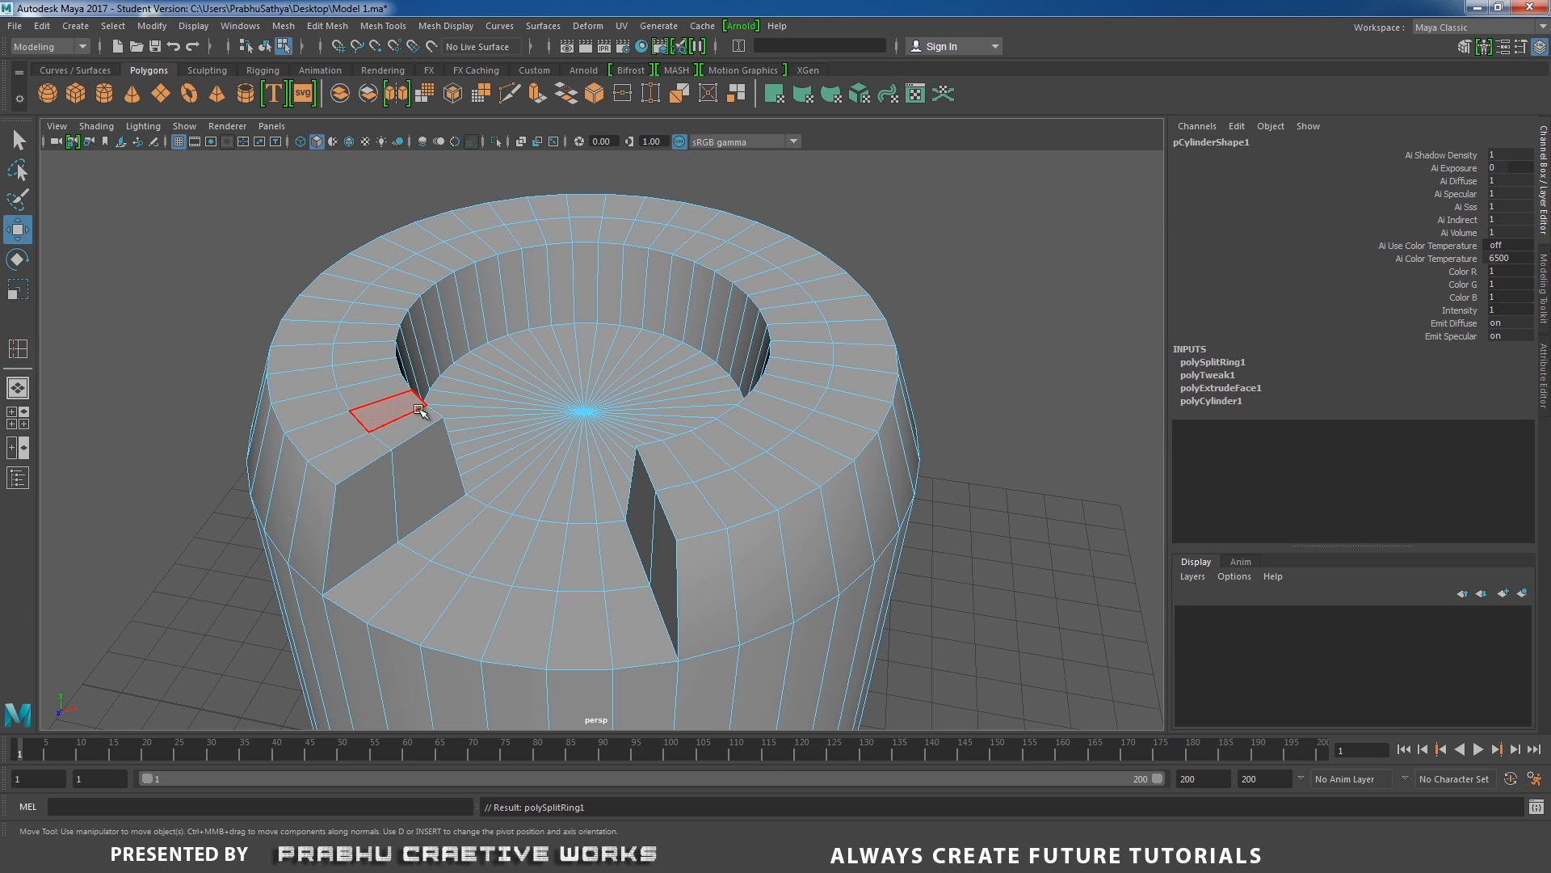
click(417, 421)
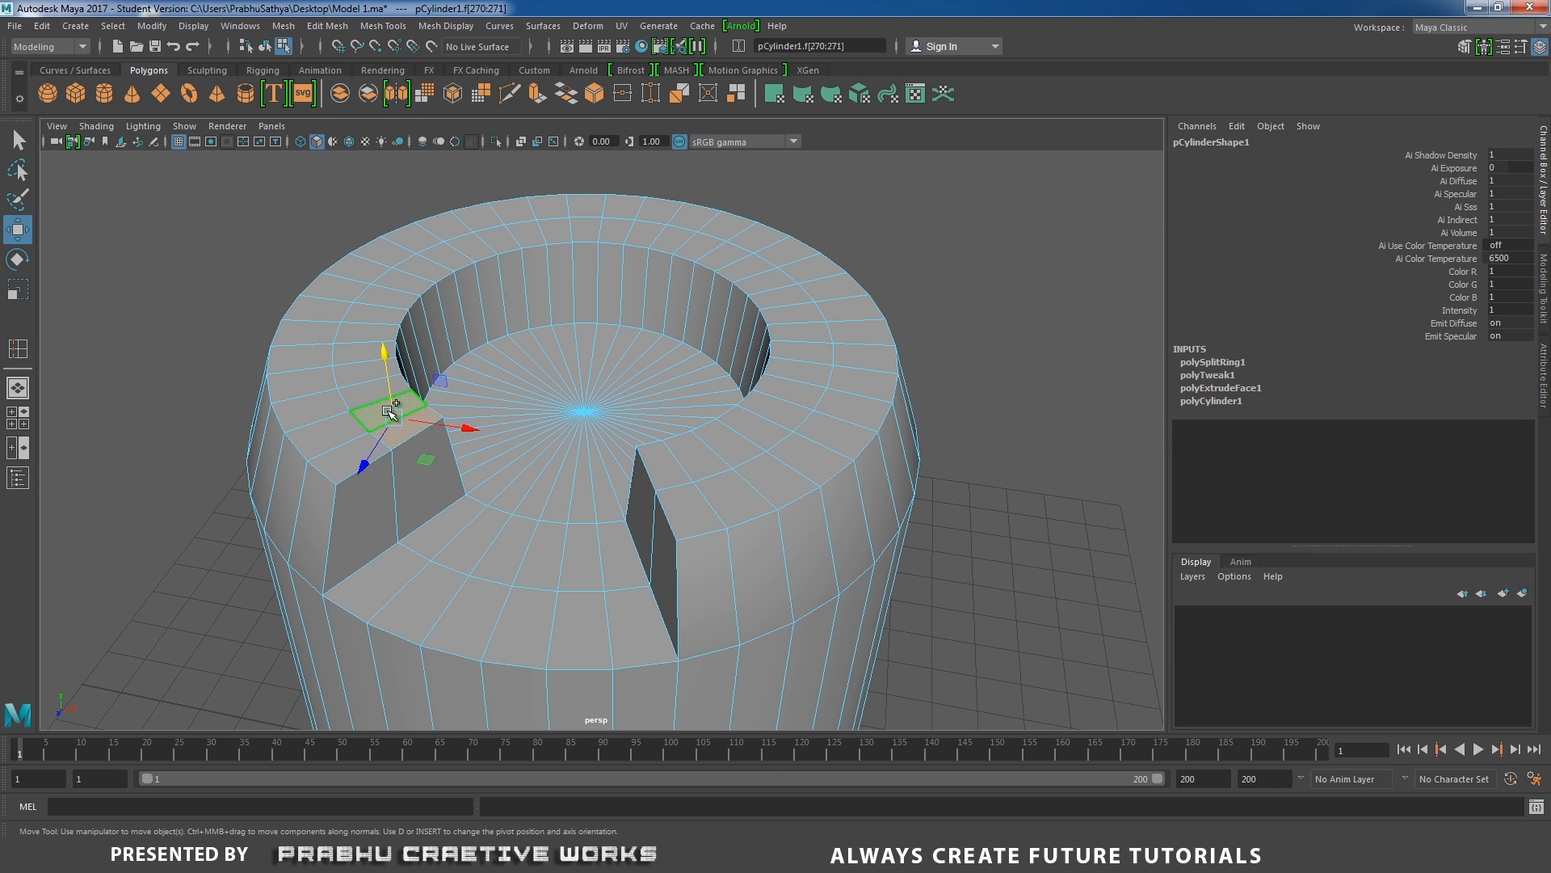
shift+double_click(415, 467)
Deselect the notch's two side wall faces and its floor faces, keeping only the inner top faces of the raised ring.
ctrl+click(415, 467)
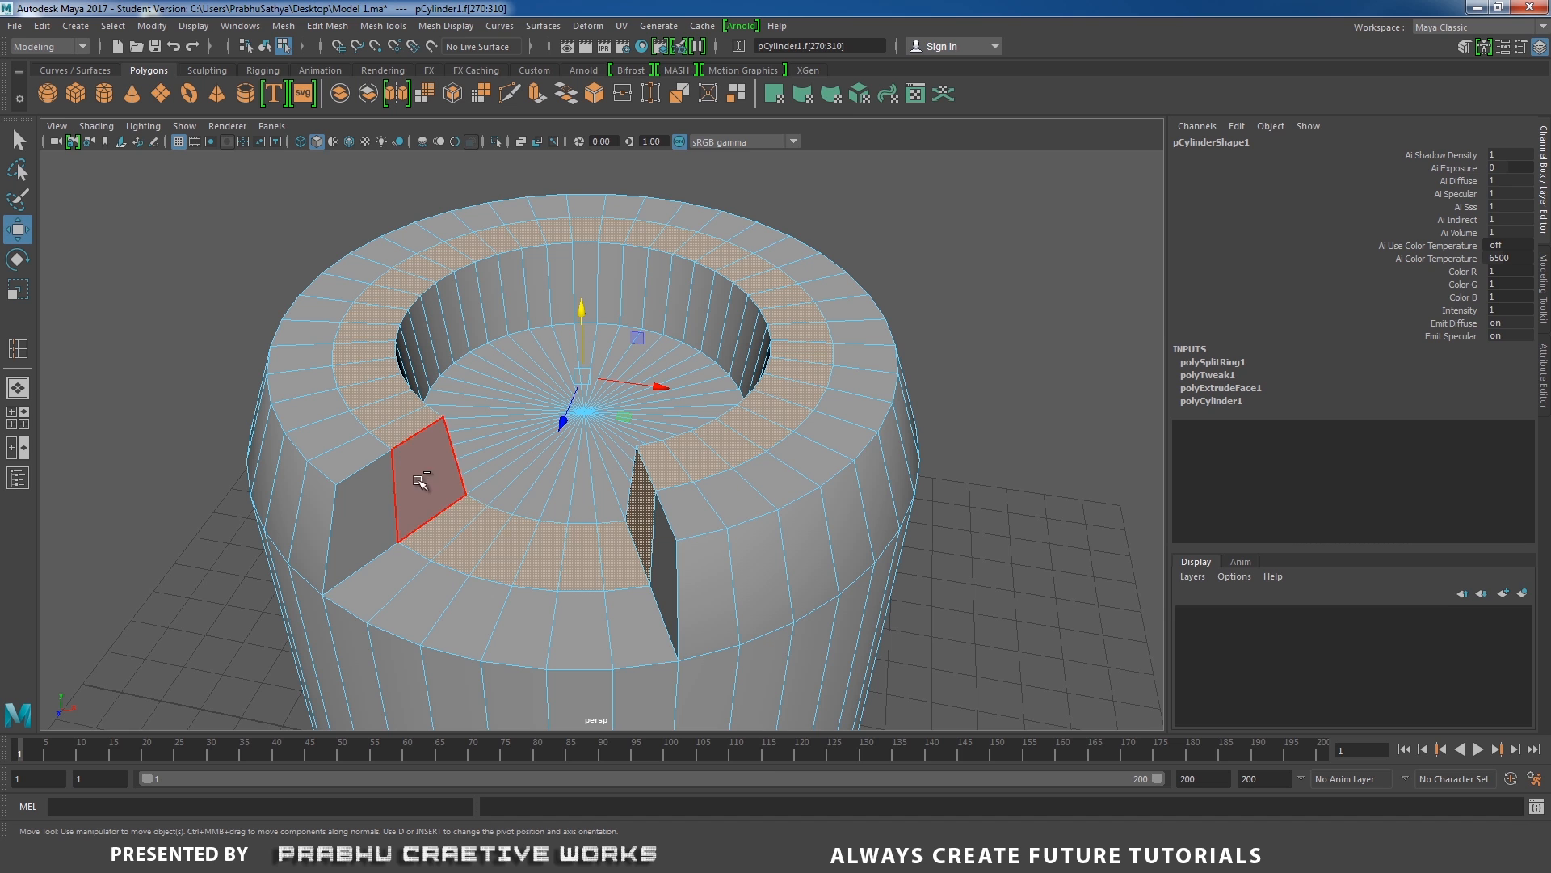
ctrl+click(433, 520)
ctrl+click(457, 546)
ctrl+click(501, 558)
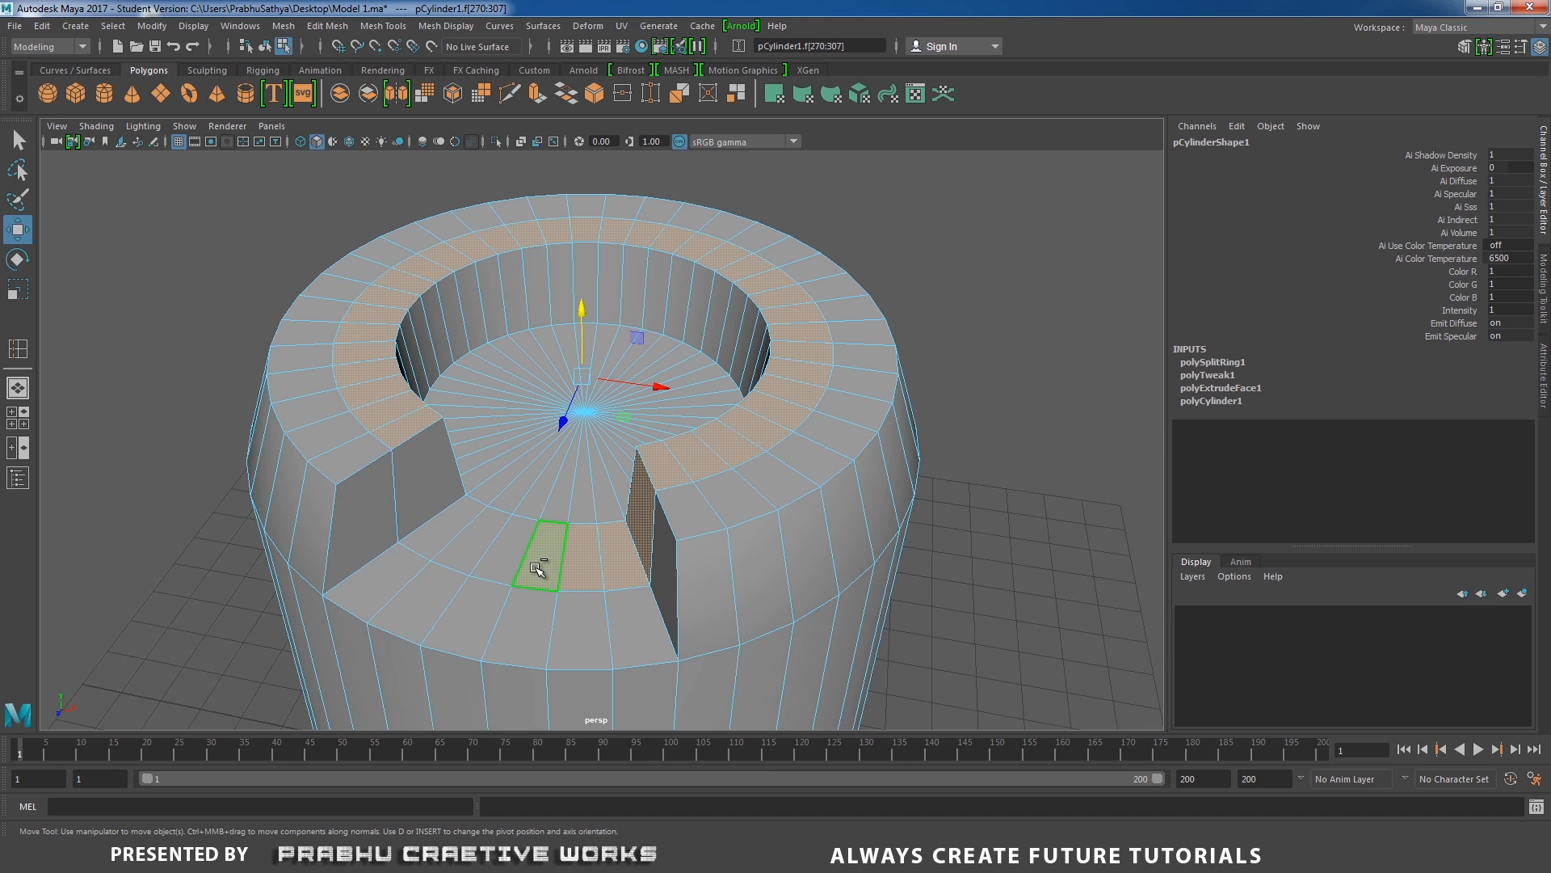
ctrl+click(559, 556)
ctrl+click(604, 557)
ctrl+click(638, 558)
ctrl+click(644, 541)
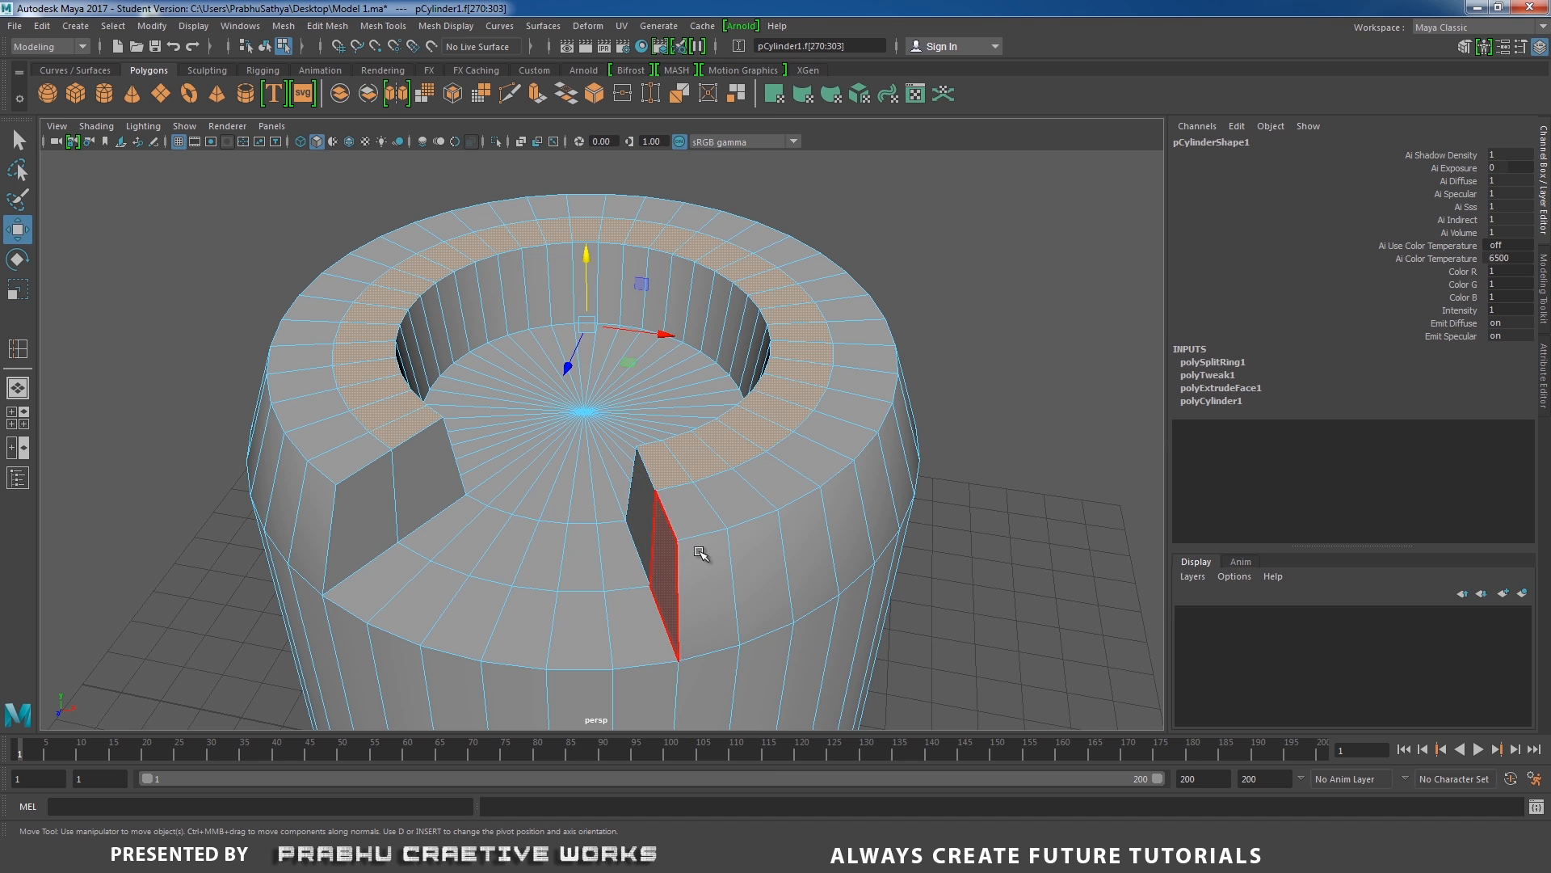
Extrude the selected inner ring faces with a local Z translation of about 0.355 and narrow them slightly by scaling.
alt+drag(702, 552, 862, 547)
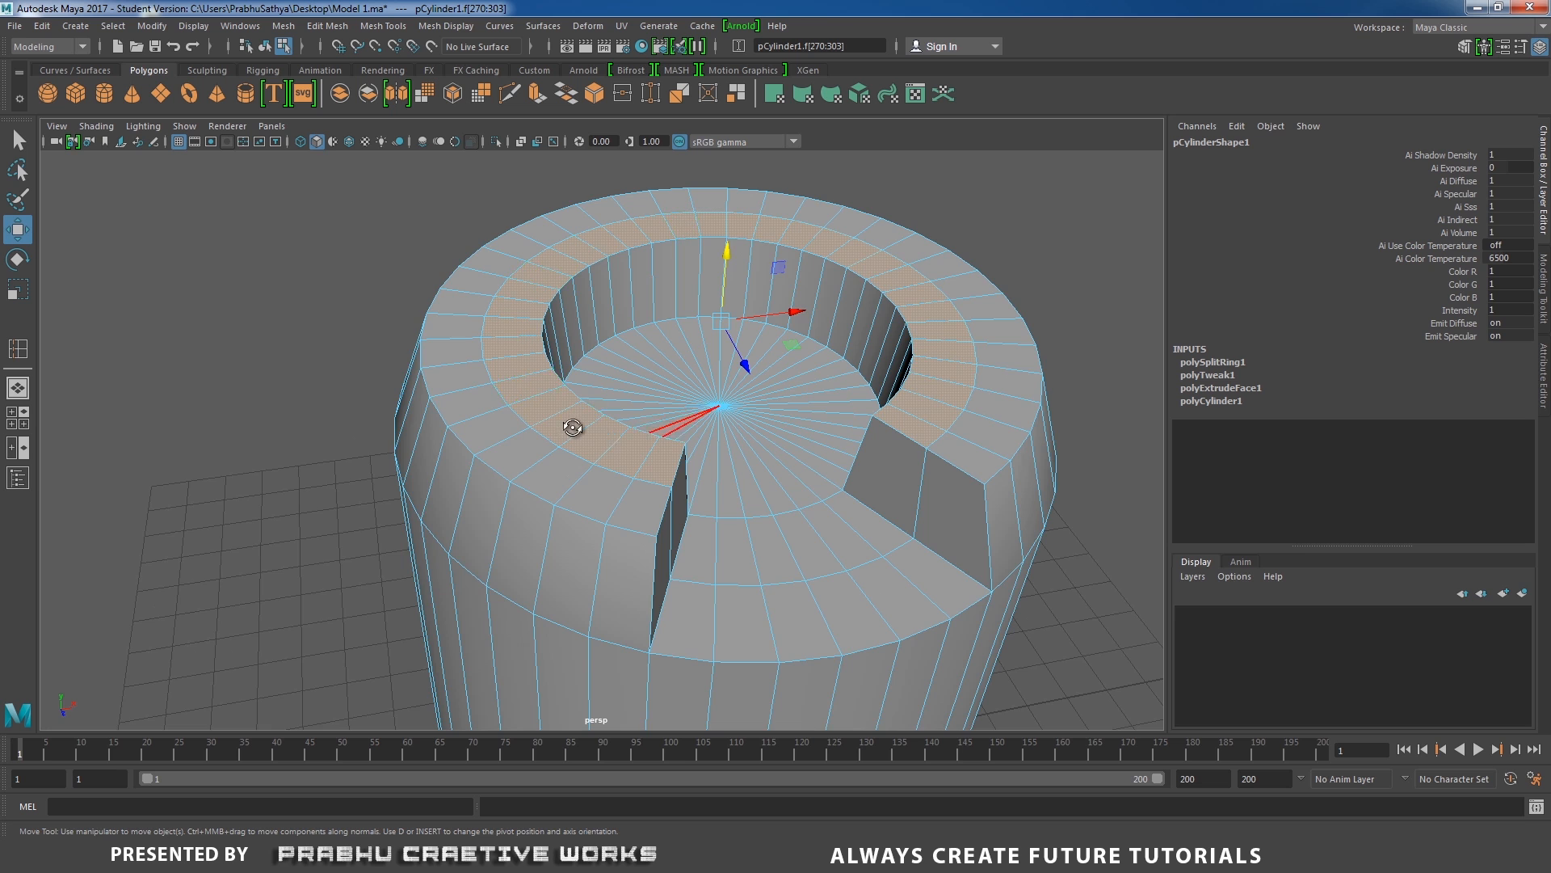
alt+drag(571, 426, 692, 374)
shift+right_drag(693, 374, 705, 398)
alt+middle_drag(723, 380, 704, 450)
drag(536, 384, 540, 362)
alt+middle_drag(555, 349, 526, 395)
alt+right_drag(526, 395, 558, 416)
click(547, 474)
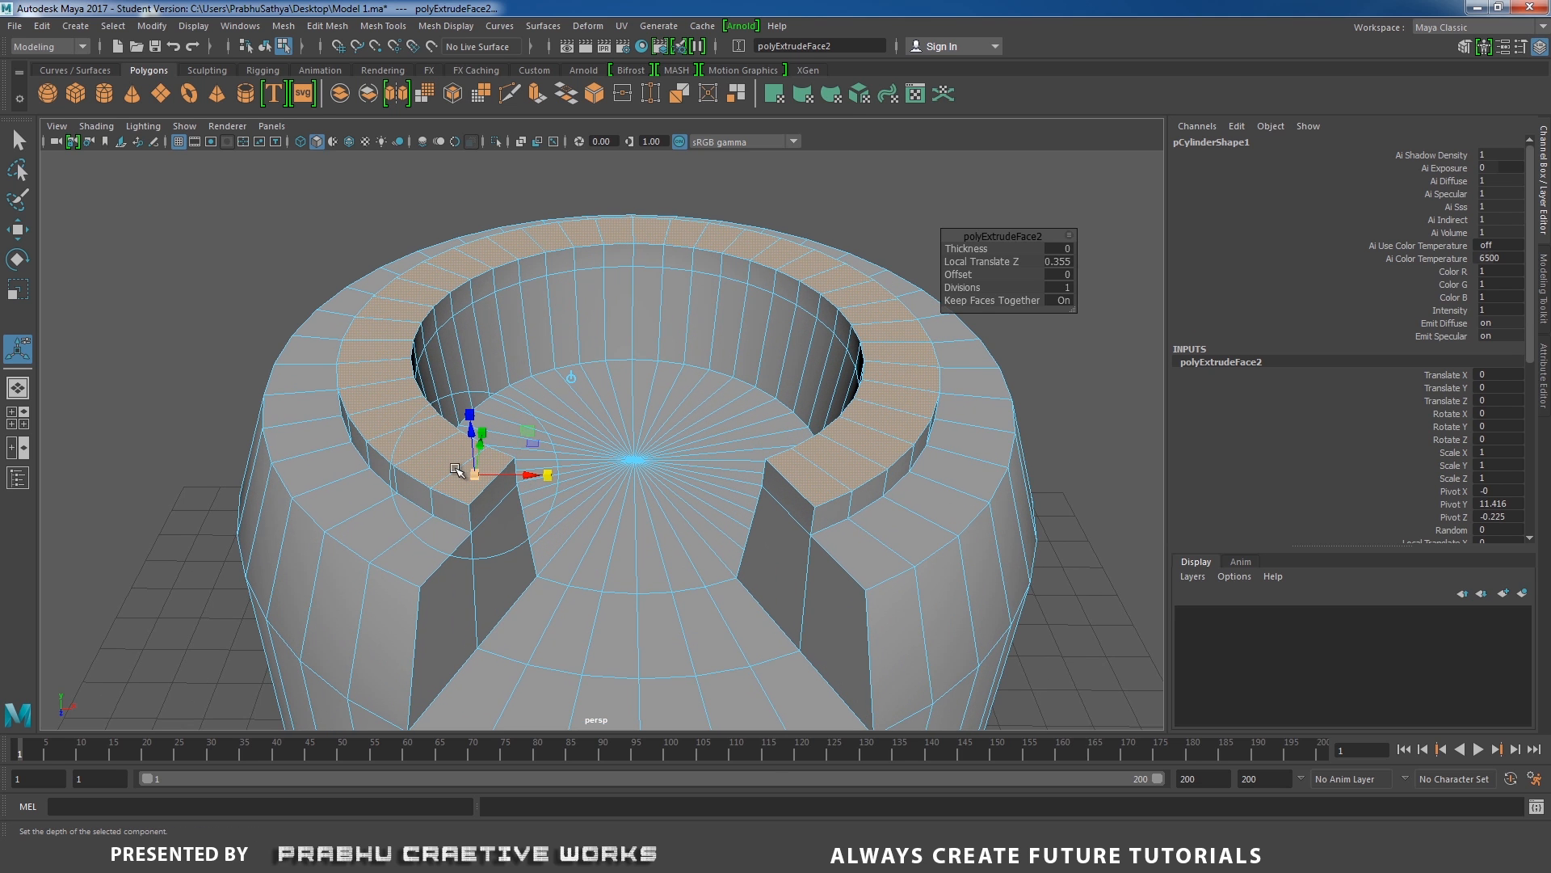
drag(473, 474, 468, 475)
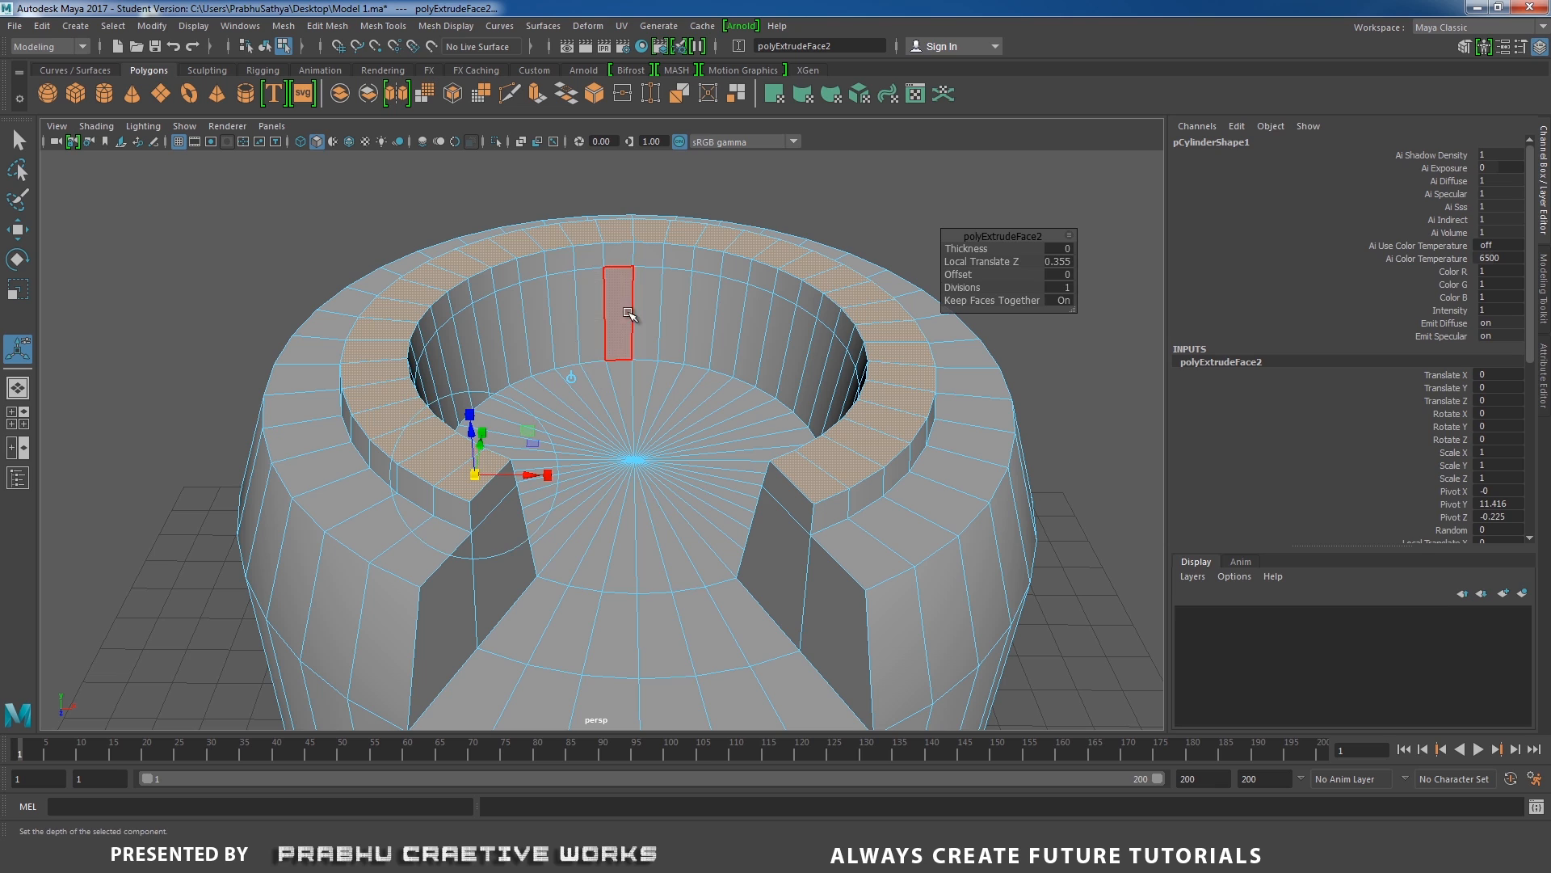
Leave face editing and select the whole cylinder in object mode.
right_drag(628, 313, 705, 289)
alt+right_drag(627, 346, 408, 320)
alt+drag(408, 320, 461, 433)
alt+right_drag(460, 433, 452, 353)
alt+drag(451, 352, 493, 410)
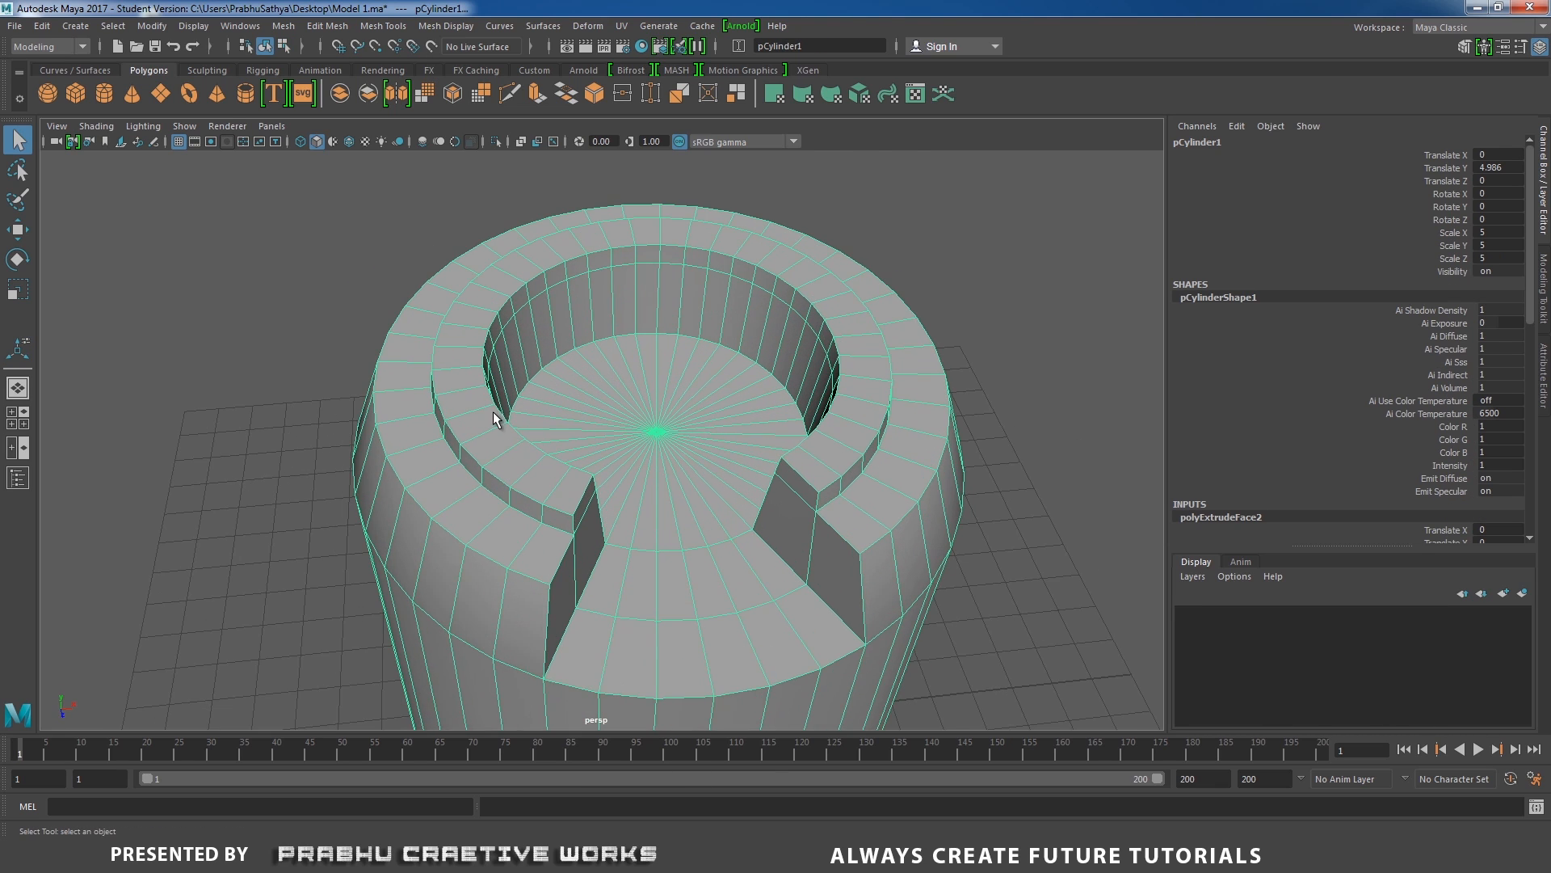
Preview the cylinder in smoothed display, inspect the notched rim, and return to the unsmoothed mesh.
key(3)
click(301, 362)
alt+right_drag(379, 376, 307, 365)
alt+drag(396, 400, 531, 451)
click(548, 407)
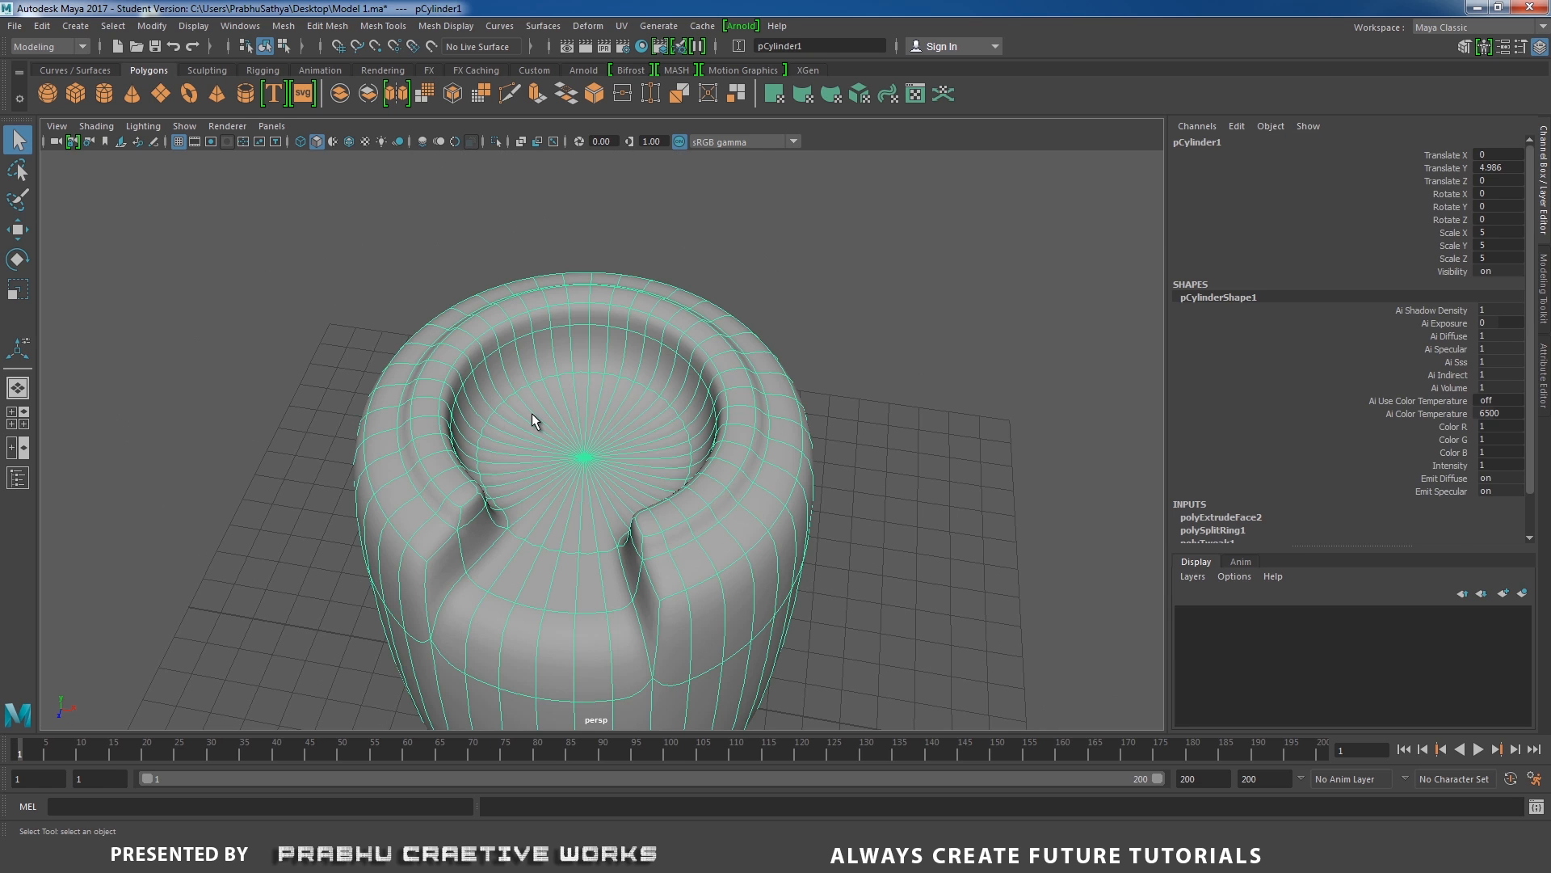
key(1)
Insert 2 evenly spaced edge loops around the raised ring's side walls with the Insert Edge Loop tool's multiple-loops setting.
alt+drag(507, 409, 551, 361)
alt+middle_drag(551, 361, 661, 349)
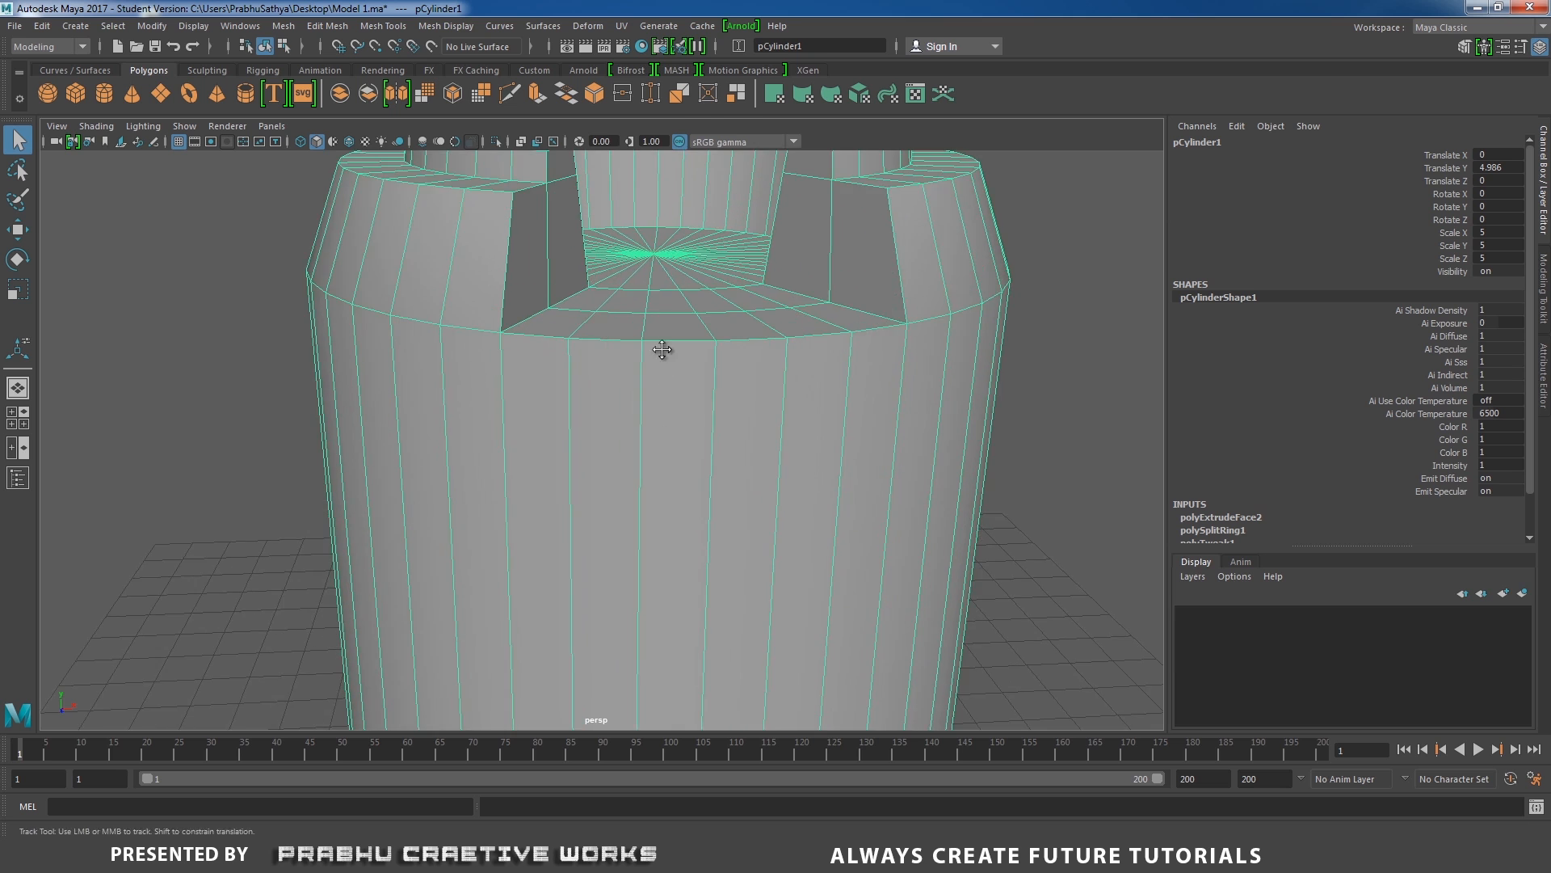
alt+drag(661, 349, 581, 293)
alt+right_drag(511, 336, 477, 337)
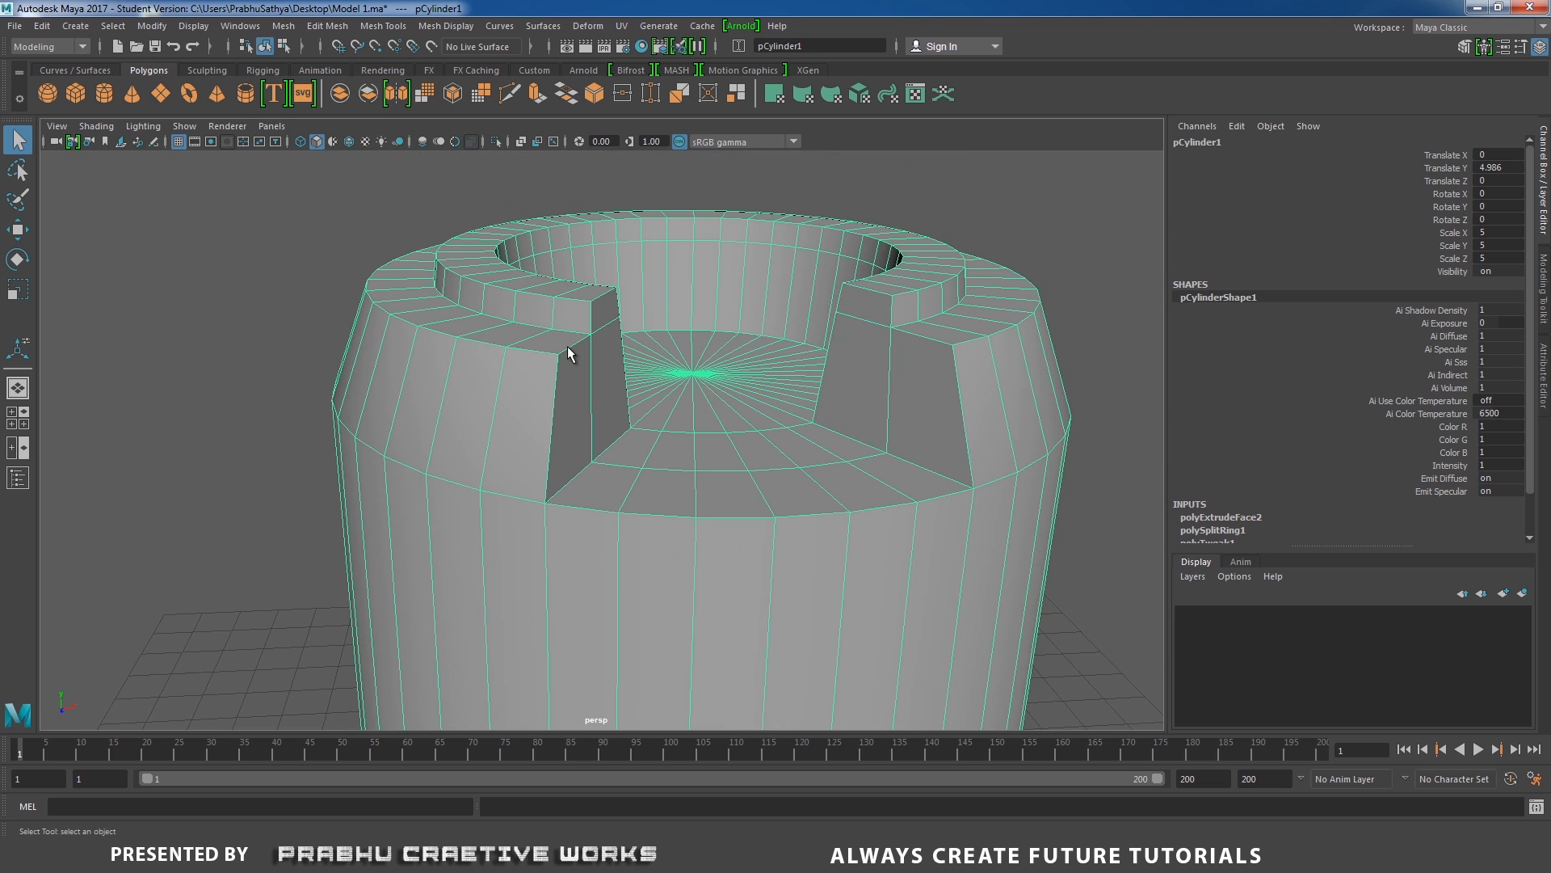
mouse_move(559, 365)
alt+mouse_down()
mouse_move(555, 381)
mouse_move(564, 370)
alt+mouse_up()
alt+middle_drag(564, 390, 574, 331)
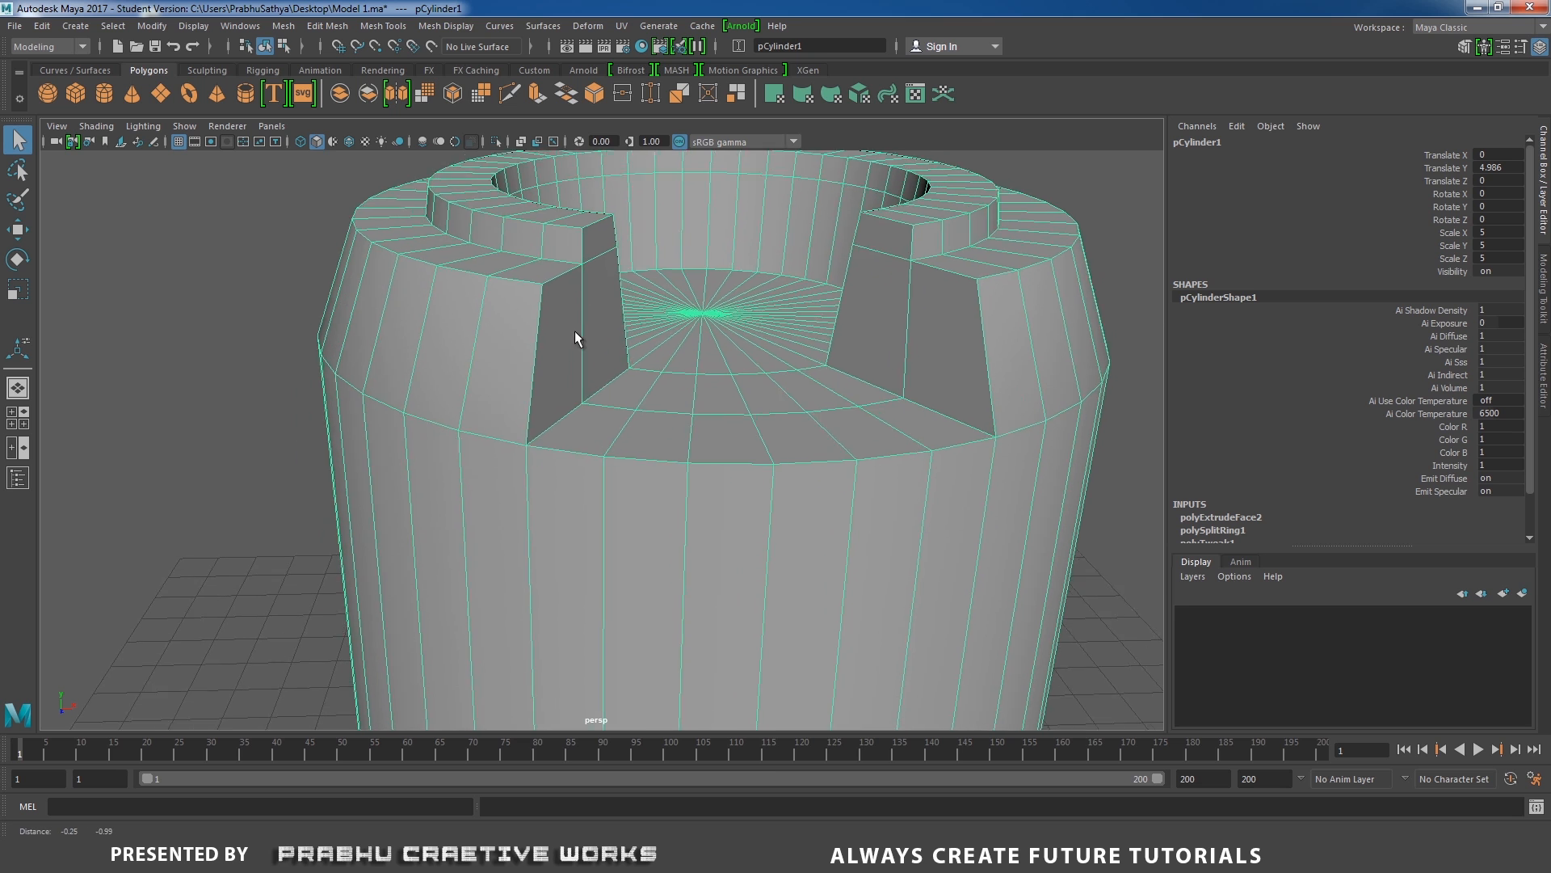
alt+drag(574, 331, 582, 309)
shift+right_click(583, 309)
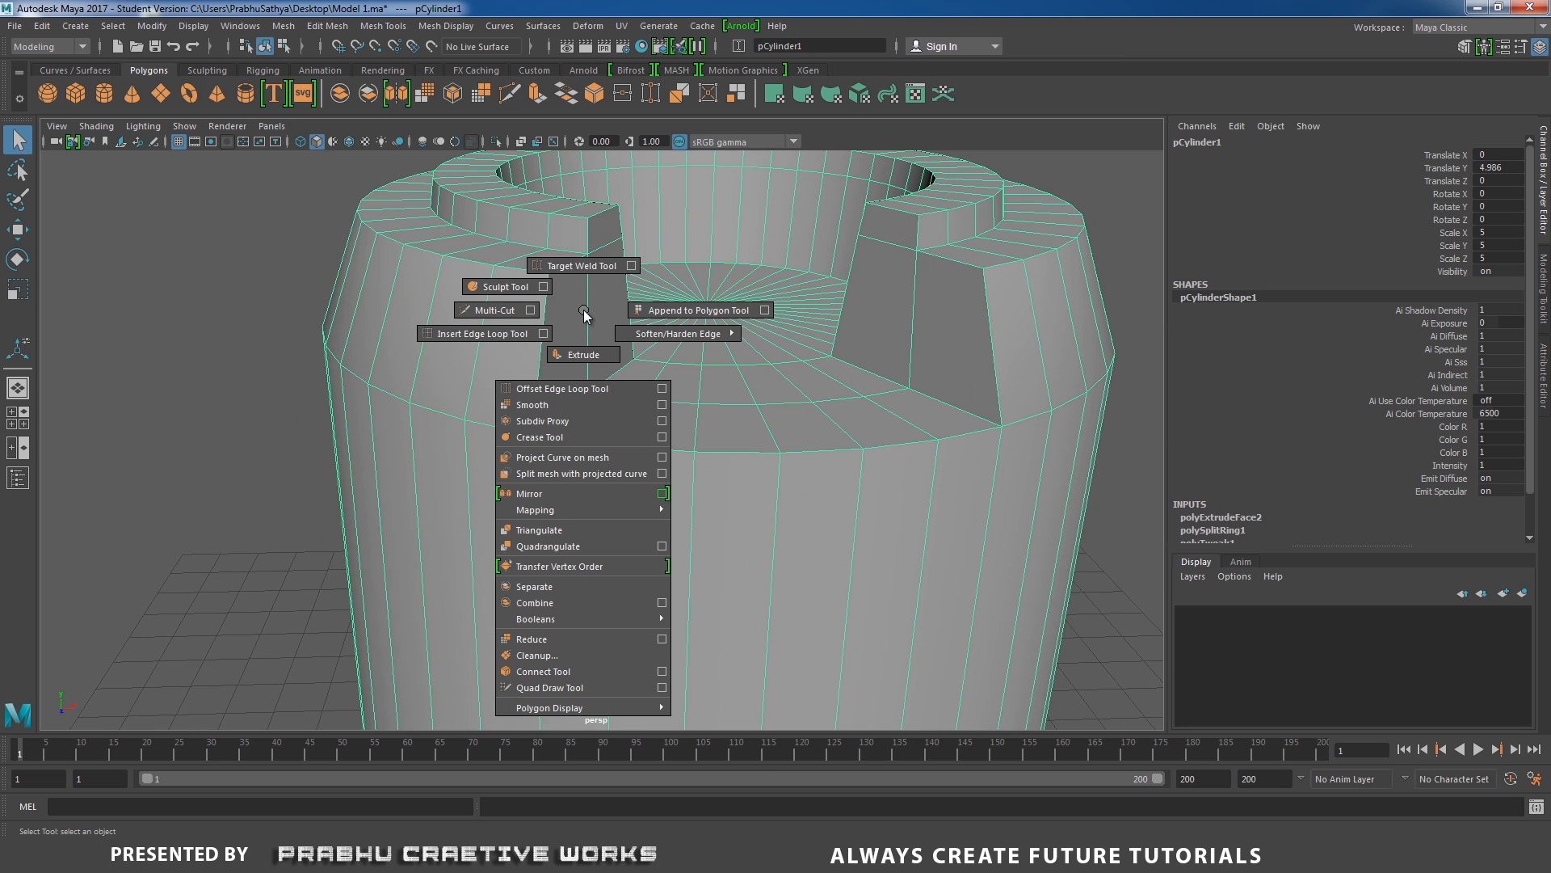
shift+right_drag(584, 308, 542, 331)
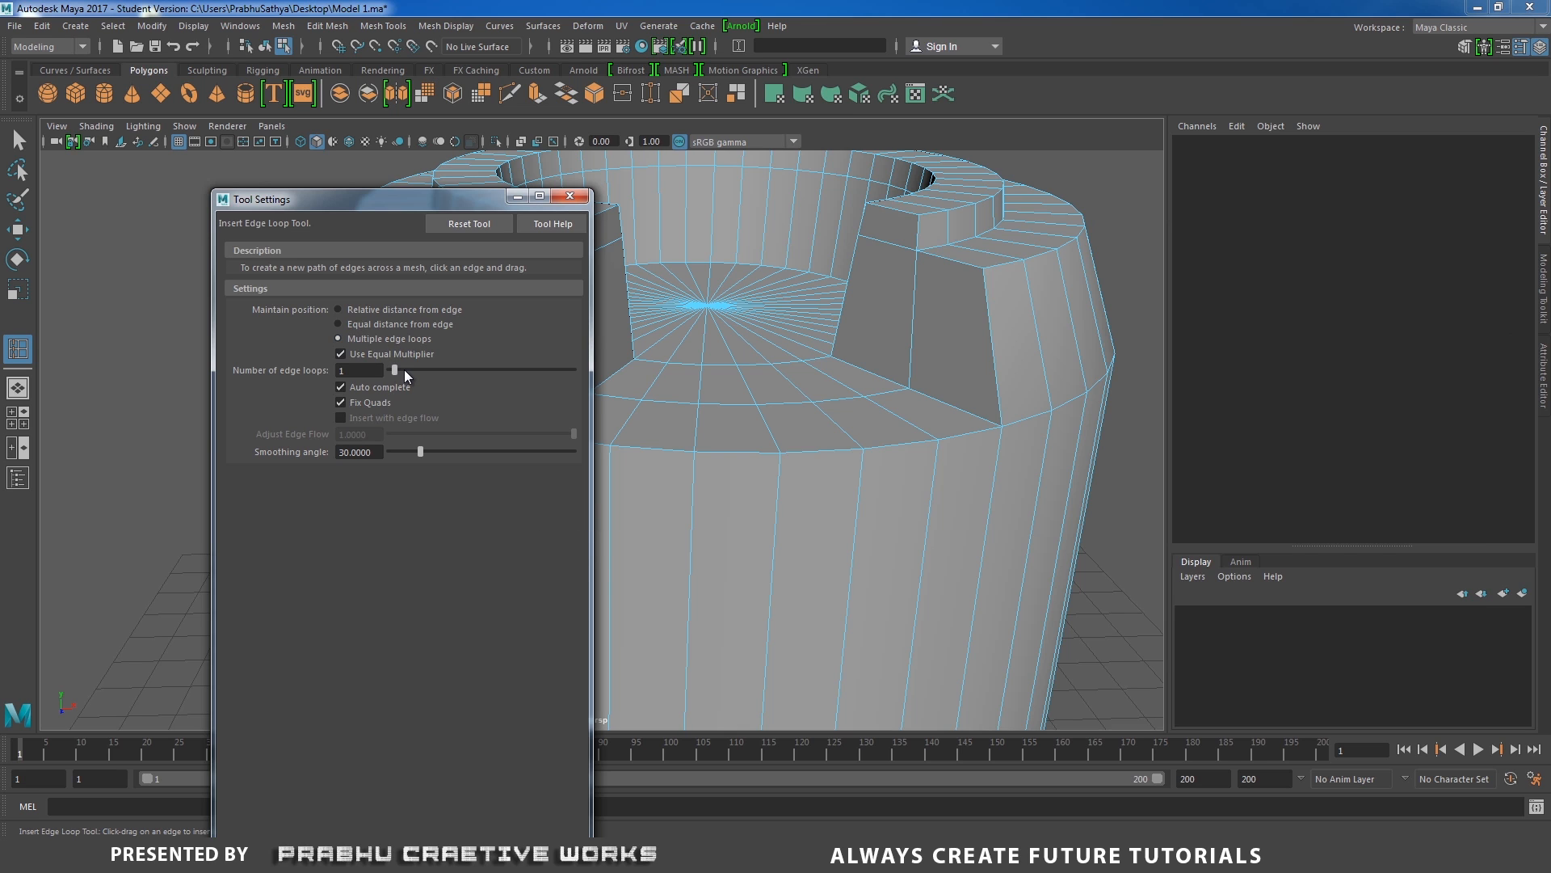
drag(395, 369, 397, 364)
click(570, 196)
click(541, 336)
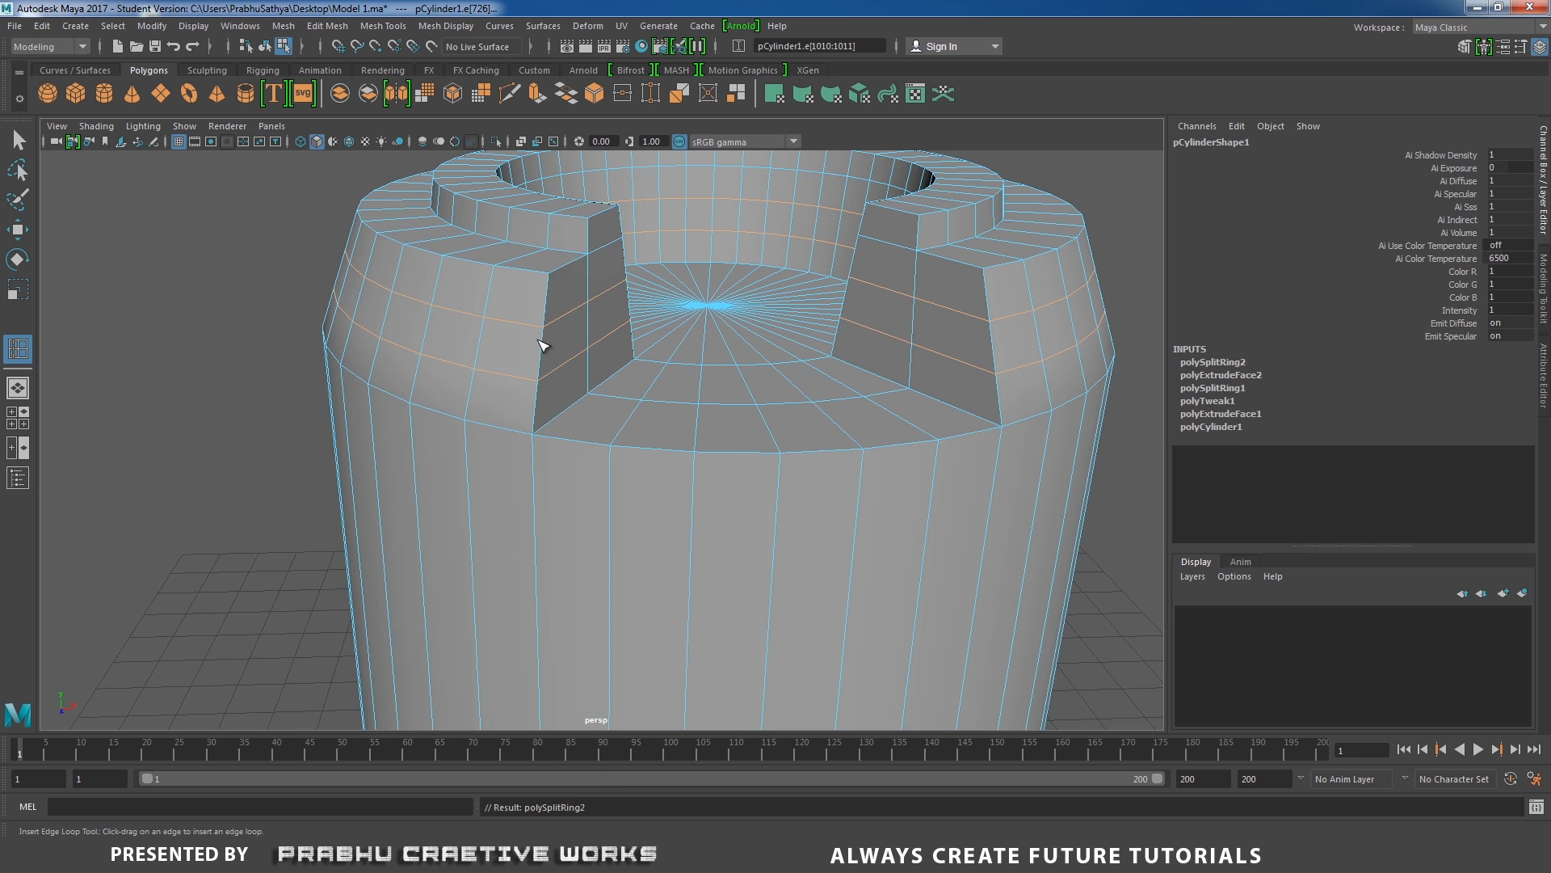
Set the Insert Edge Loop tool to 1 loop and insert it around the wall of the ring's inner step.
alt+middle_drag(567, 336, 547, 393)
alt+right_drag(549, 395, 586, 417)
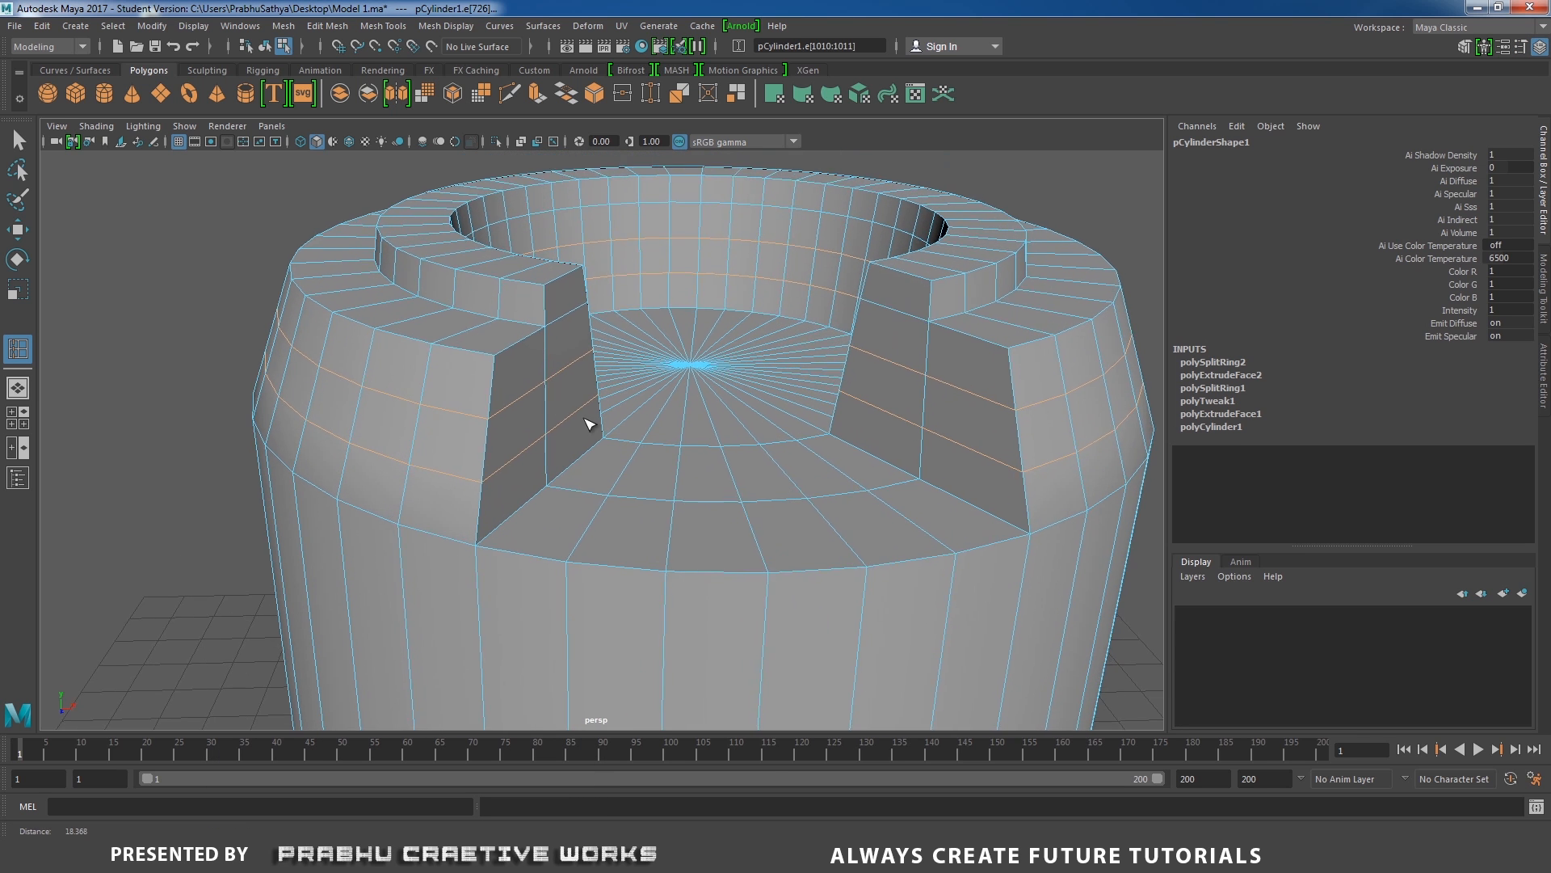
alt+middle_drag(528, 378, 526, 400)
alt+right_drag(527, 401, 568, 416)
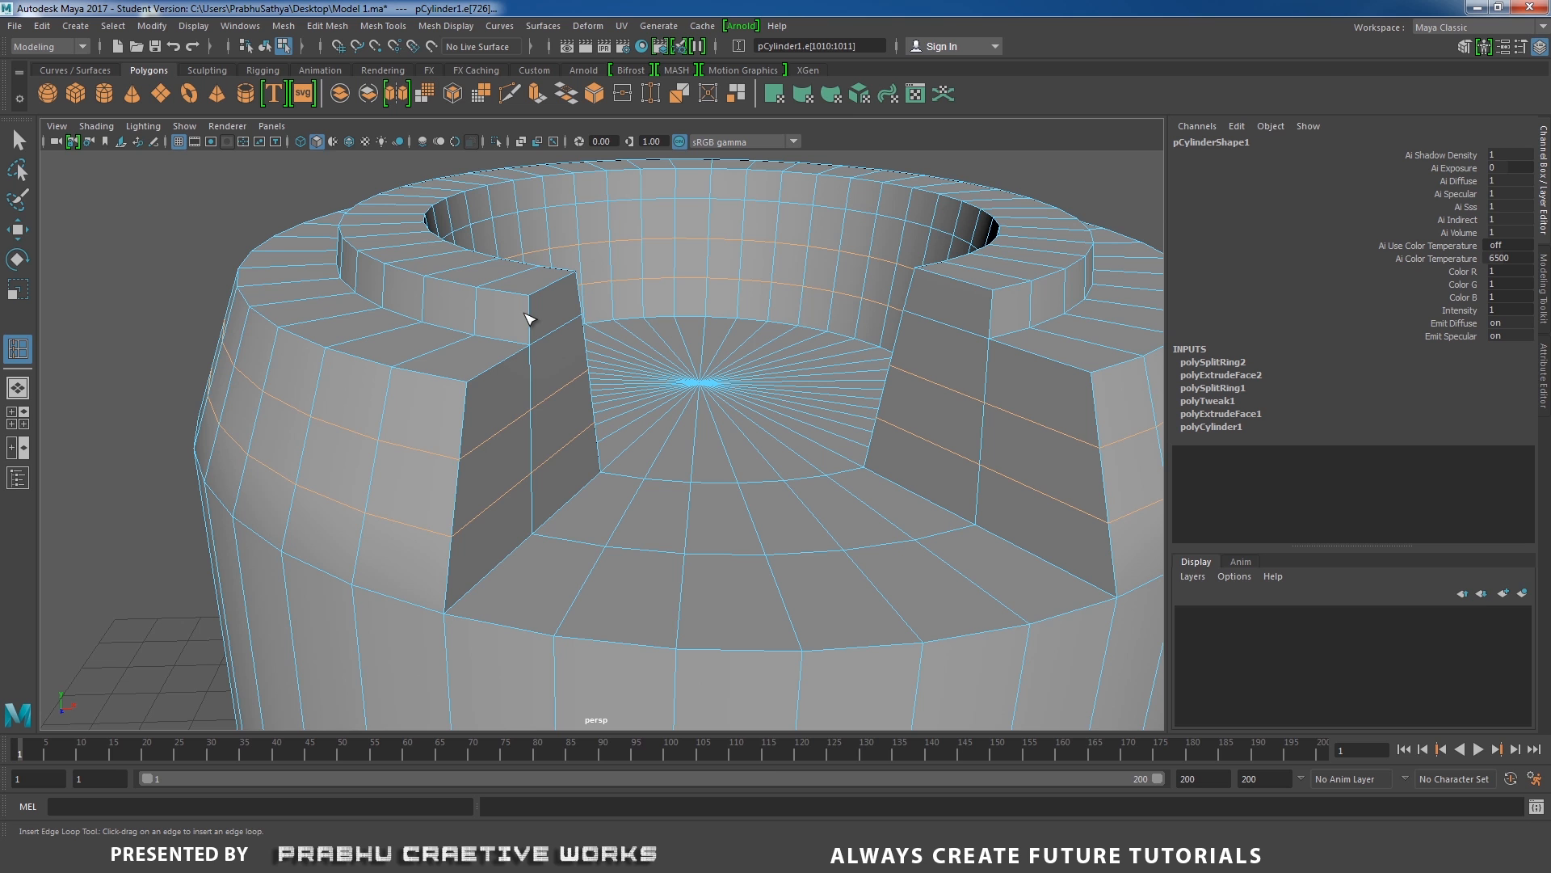
key(w)
right_drag(529, 319, 491, 327)
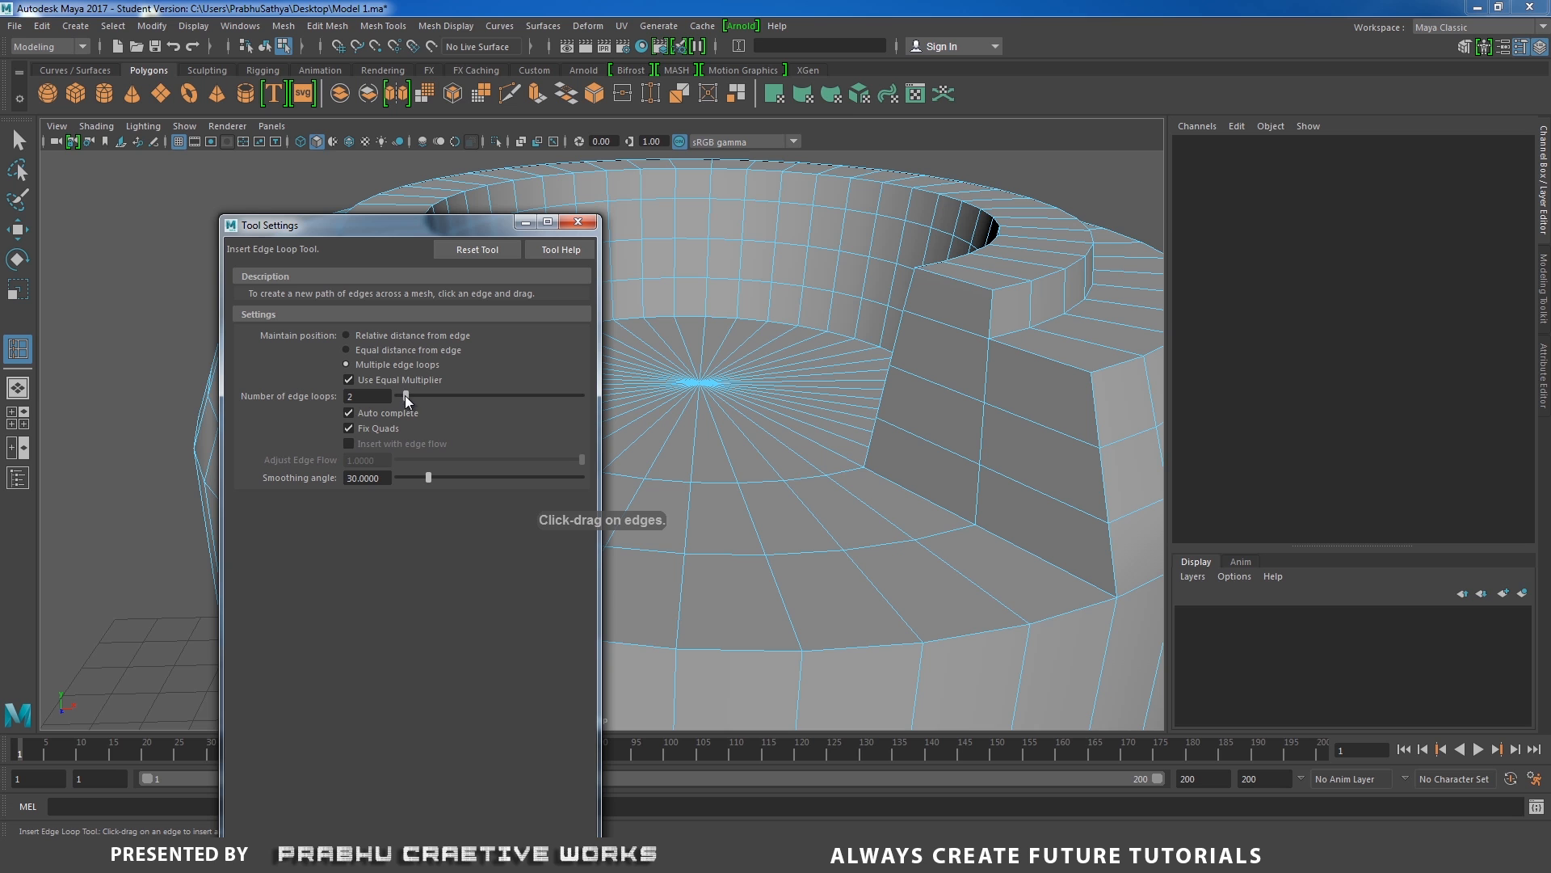
click(574, 223)
click(533, 321)
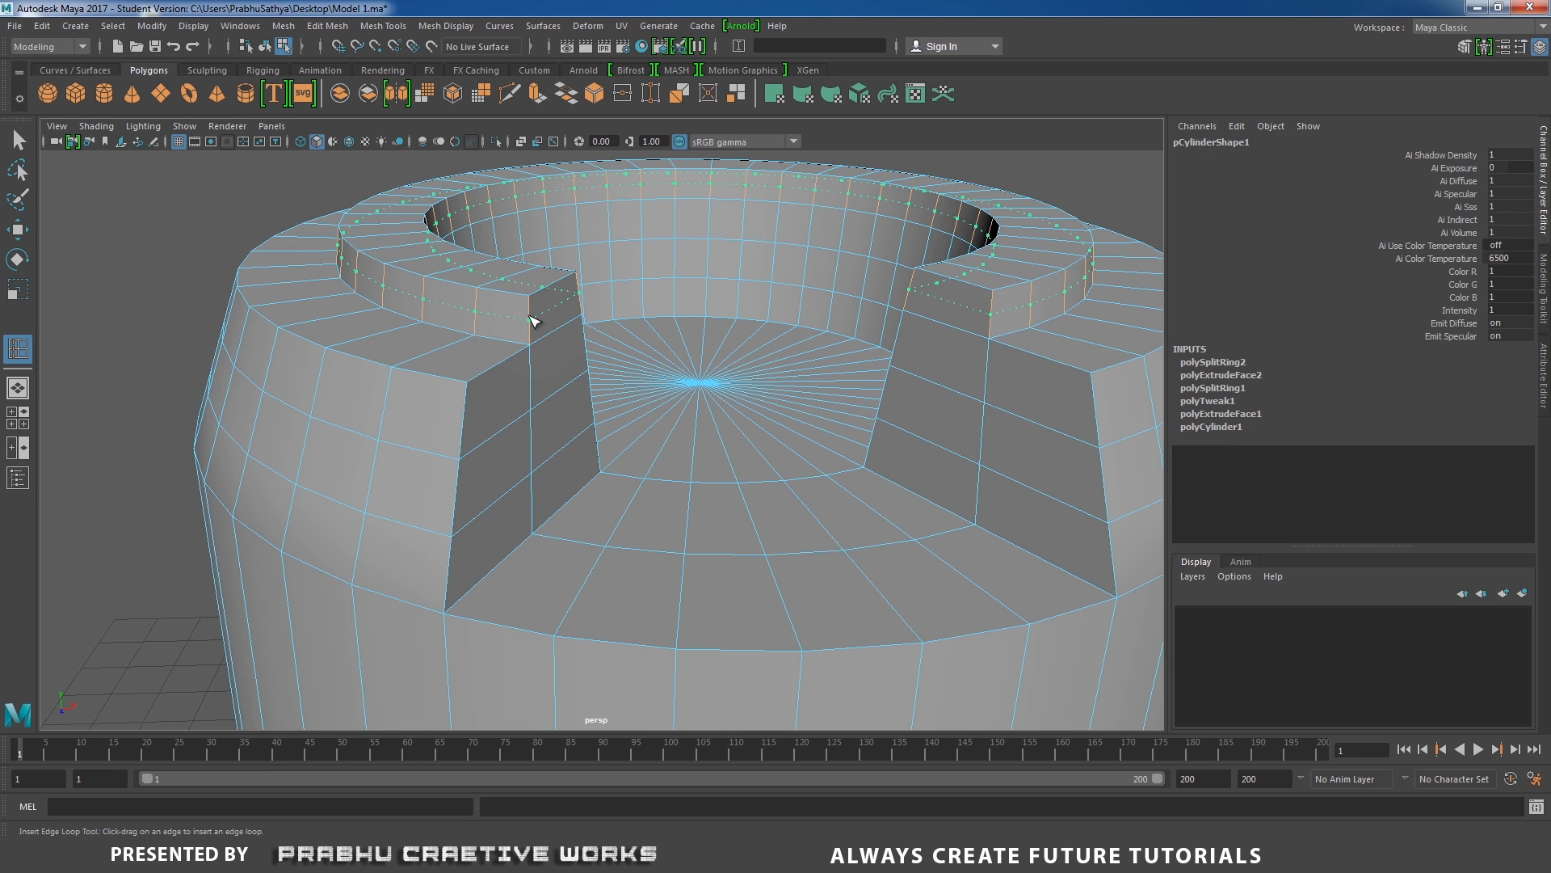
Insert one edge loop along the rim's outer top faces and another along the inner step's top faces.
alt+drag(555, 314, 560, 356)
click(498, 347)
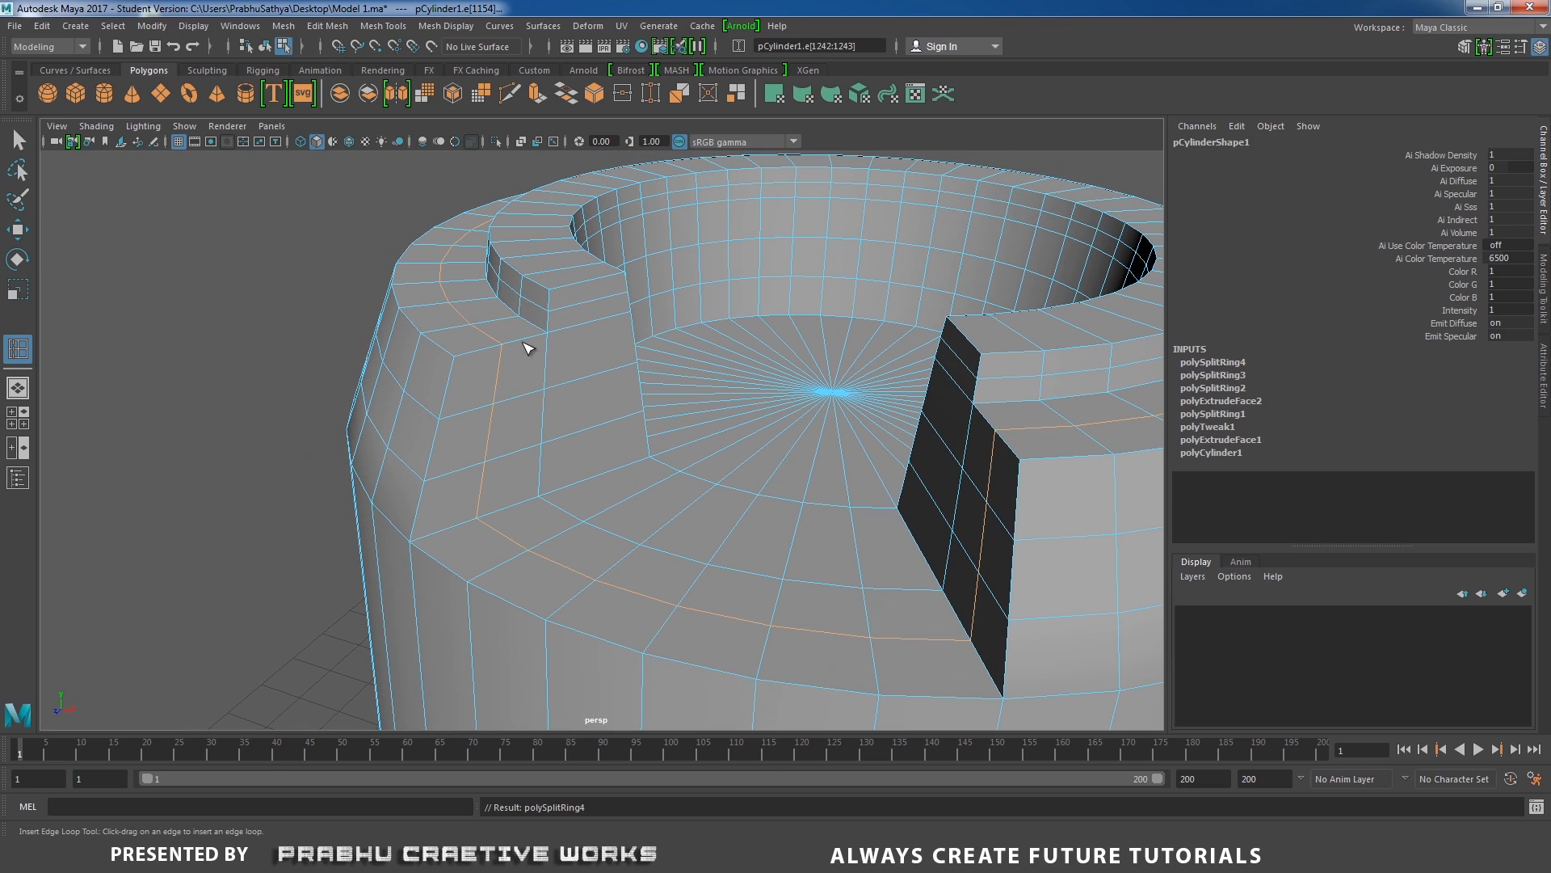
click(586, 281)
scroll(796, 356, down, 4)
mouse_move(594, 364)
alt+mouse_down()
mouse_move(558, 374)
mouse_move(606, 350)
alt+mouse_up()
alt+middle_drag(605, 350, 485, 290)
scroll(583, 353, up, 1)
alt+drag(586, 356, 596, 363)
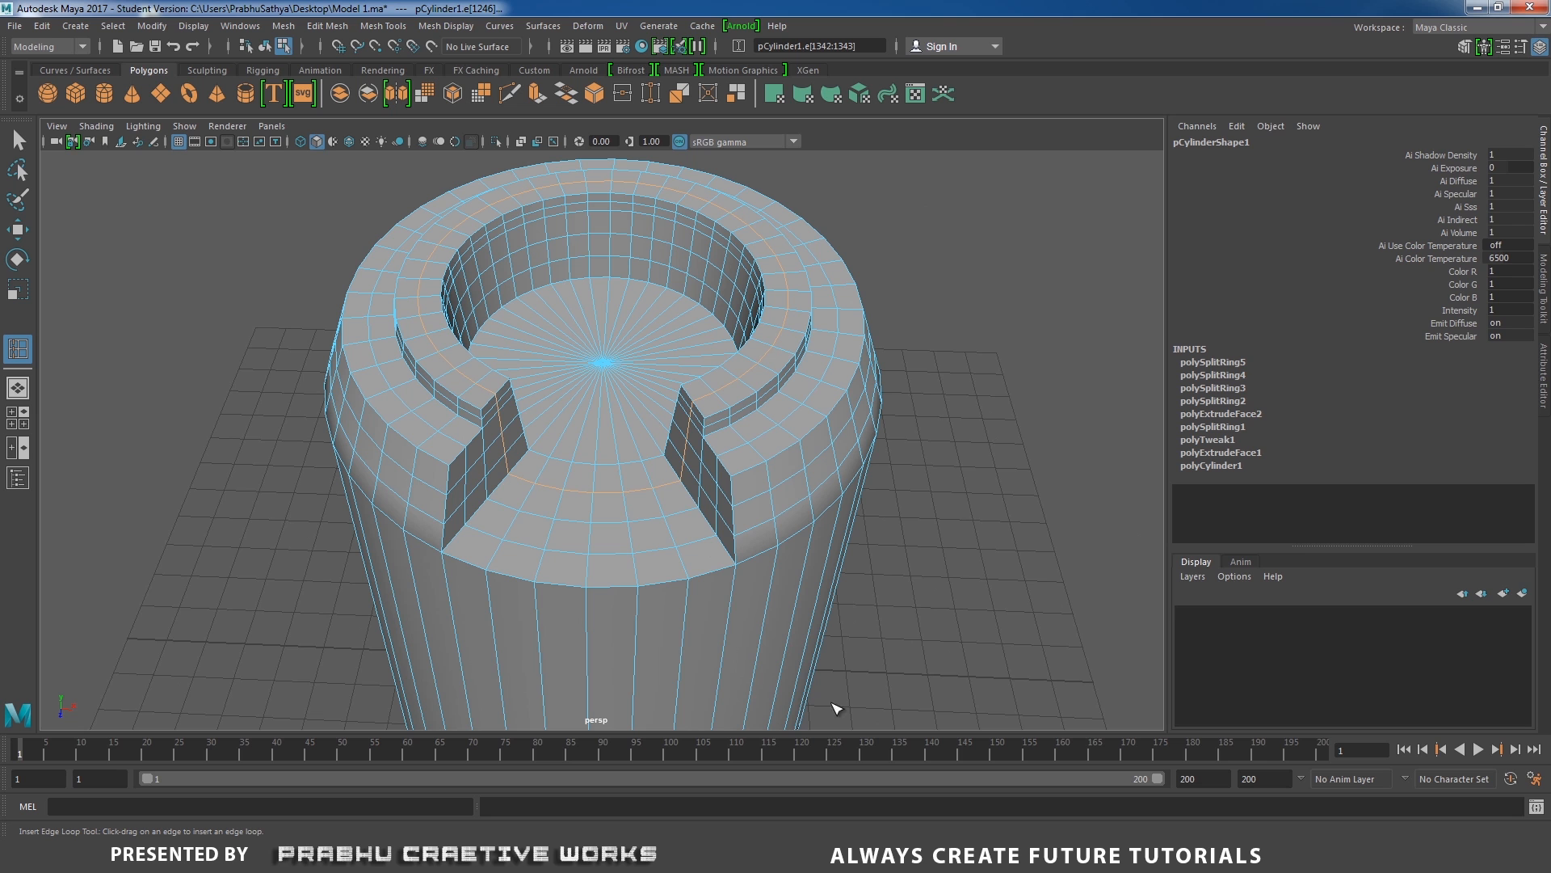
Switch to Windows Photo Viewer to examine the drum's top in the reference photo, and return to the Maya model.
click(872, 857)
scroll(653, 393, up, 1)
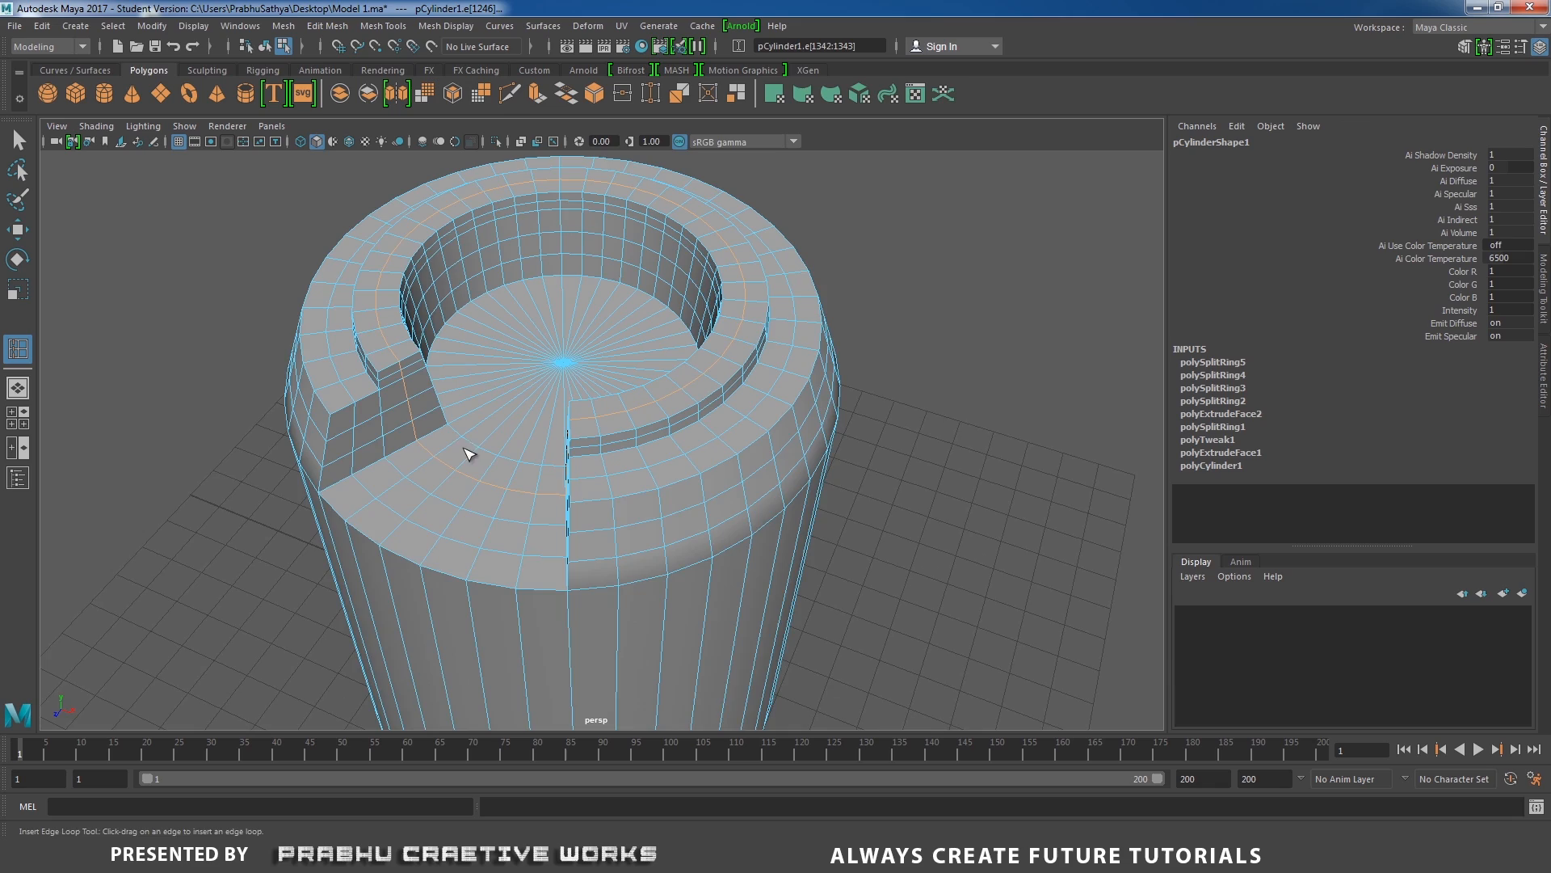
alt+drag(464, 450, 614, 449)
Select the three middle vertex columns of the notch's left side wall and move them along X into the notch.
key(w)
right_drag(475, 390, 402, 389)
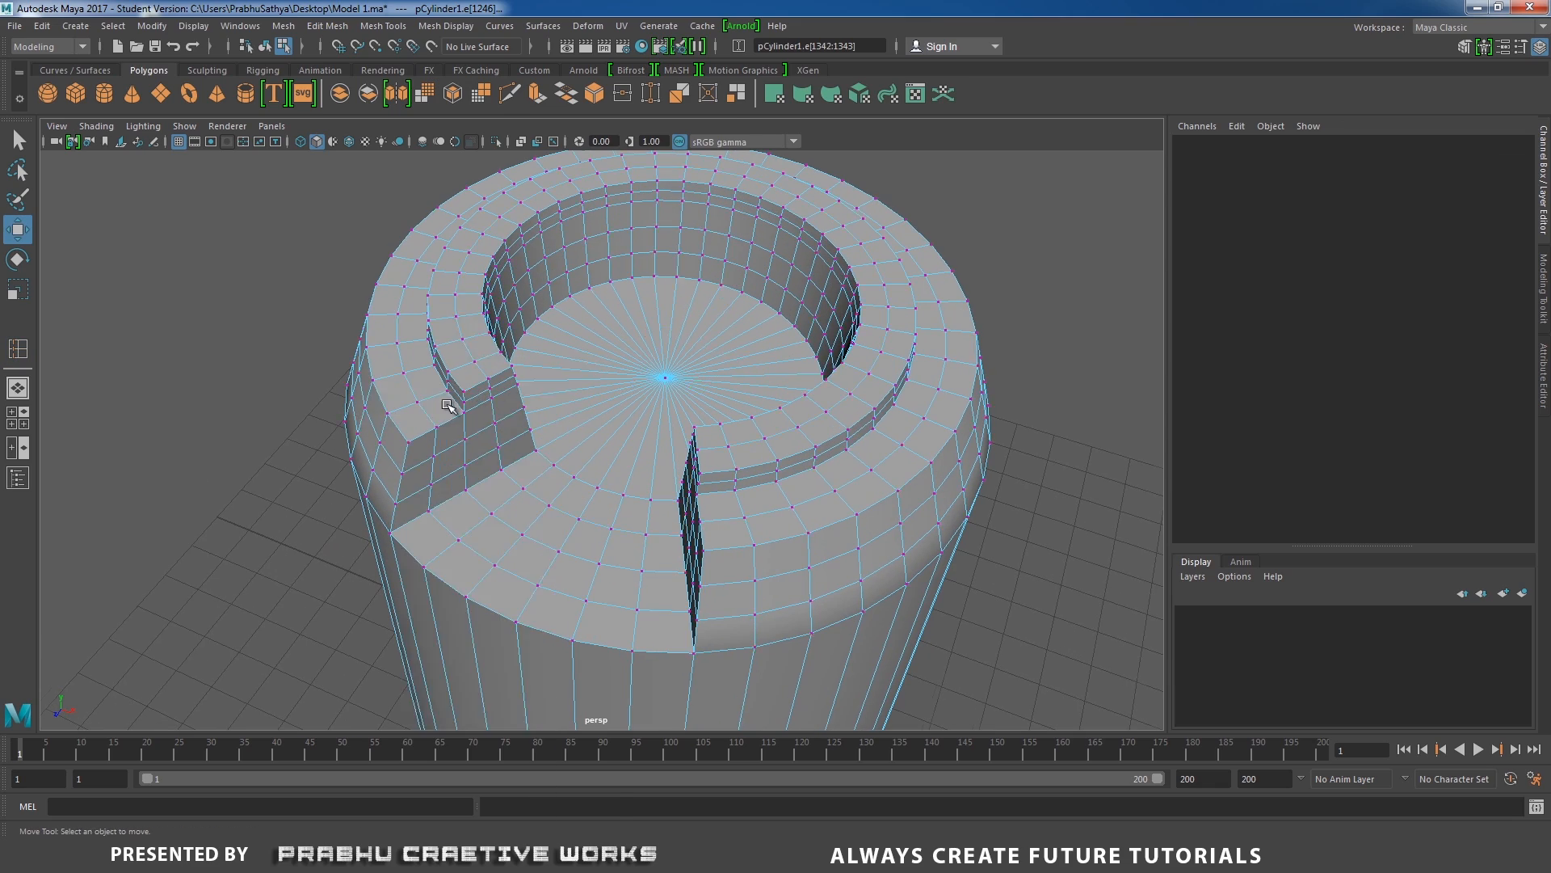
alt+drag(450, 388, 416, 403)
alt+middle_drag(416, 403, 495, 318)
scroll(550, 433, up, 3)
alt+drag(550, 433, 517, 527)
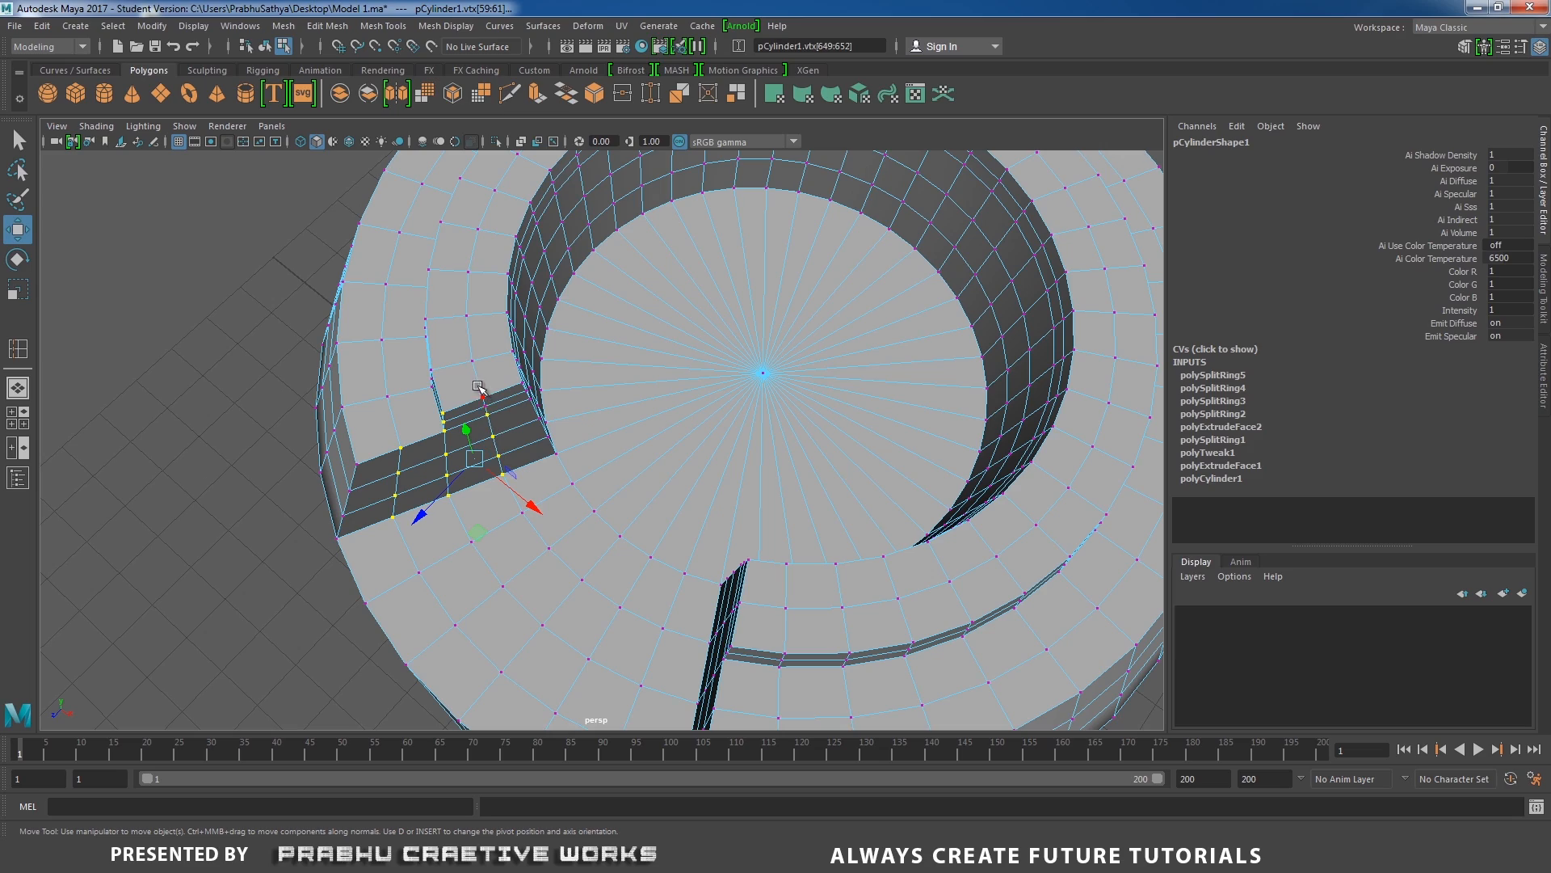
alt+drag(537, 394, 602, 283)
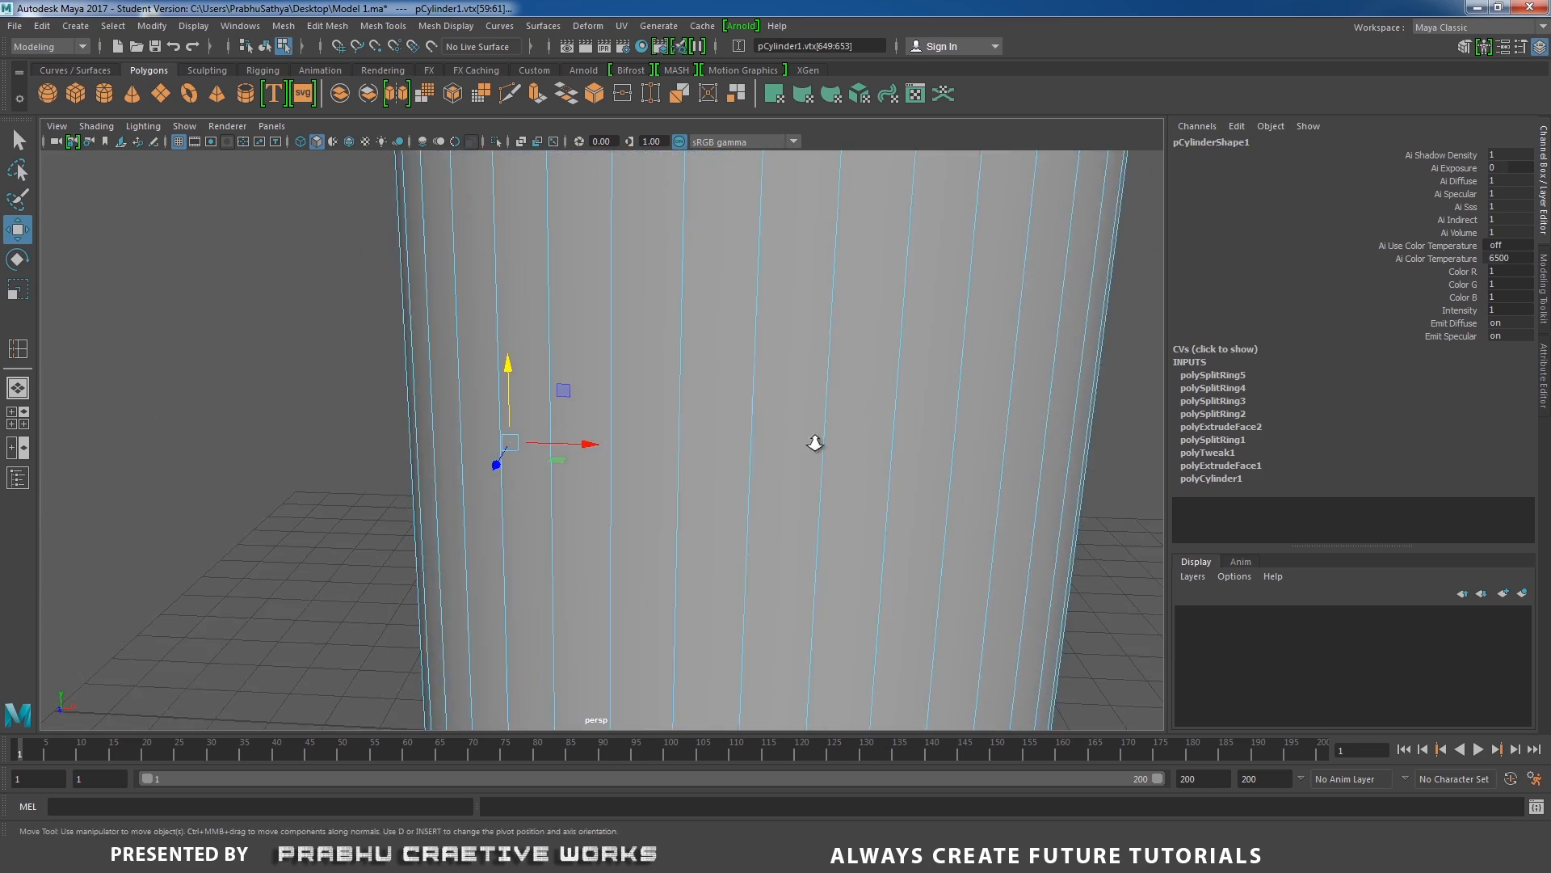
alt+right_drag(814, 443, 493, 364)
alt+drag(481, 344, 477, 295)
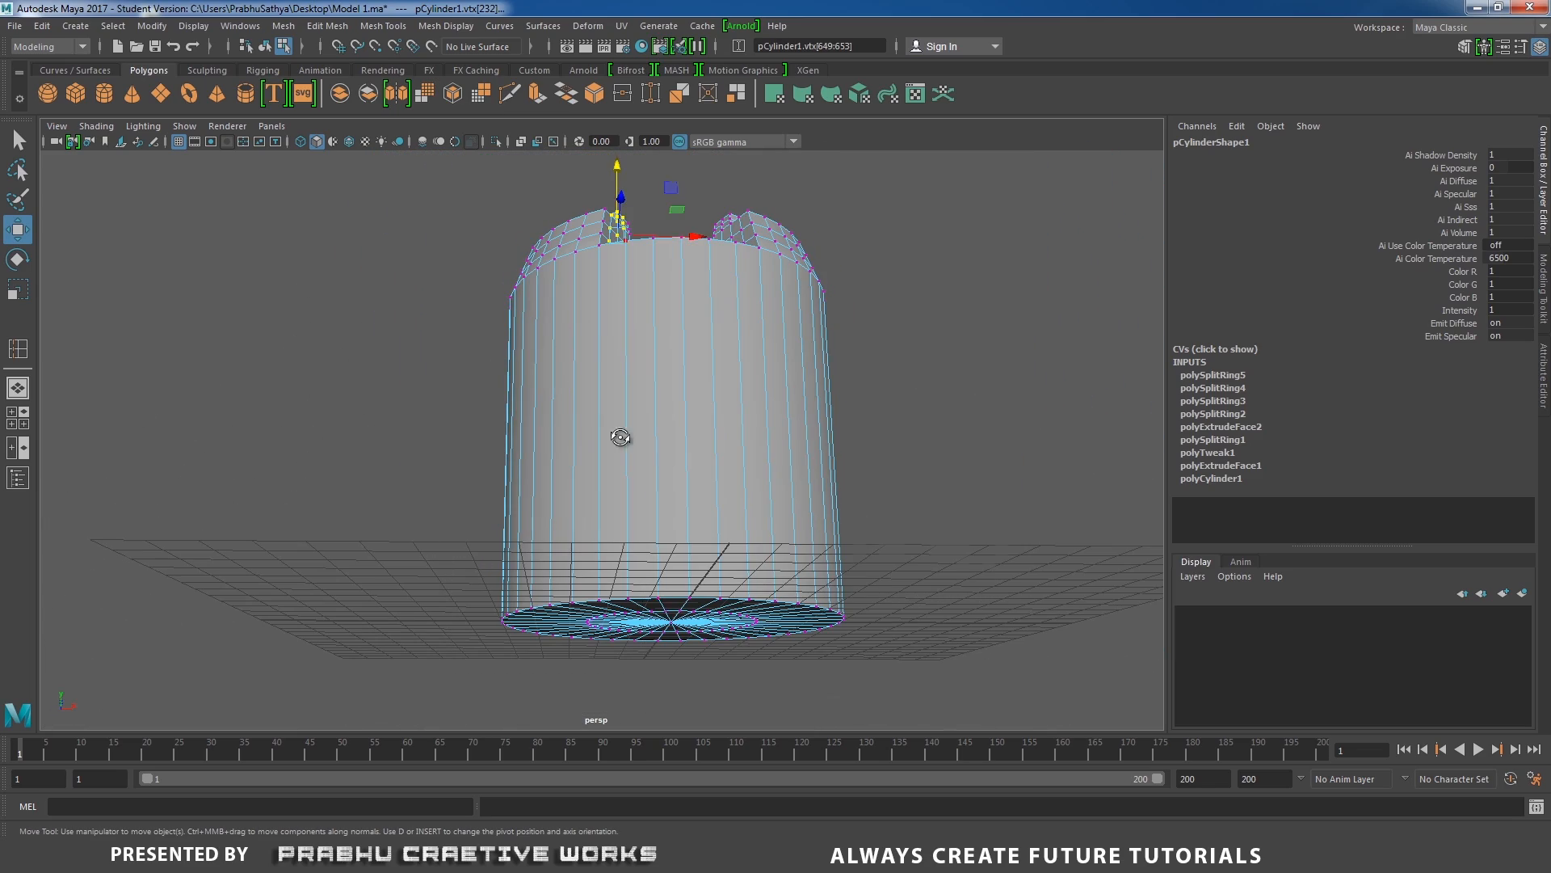
alt+drag(621, 437, 585, 514)
alt+right_drag(481, 444, 634, 576)
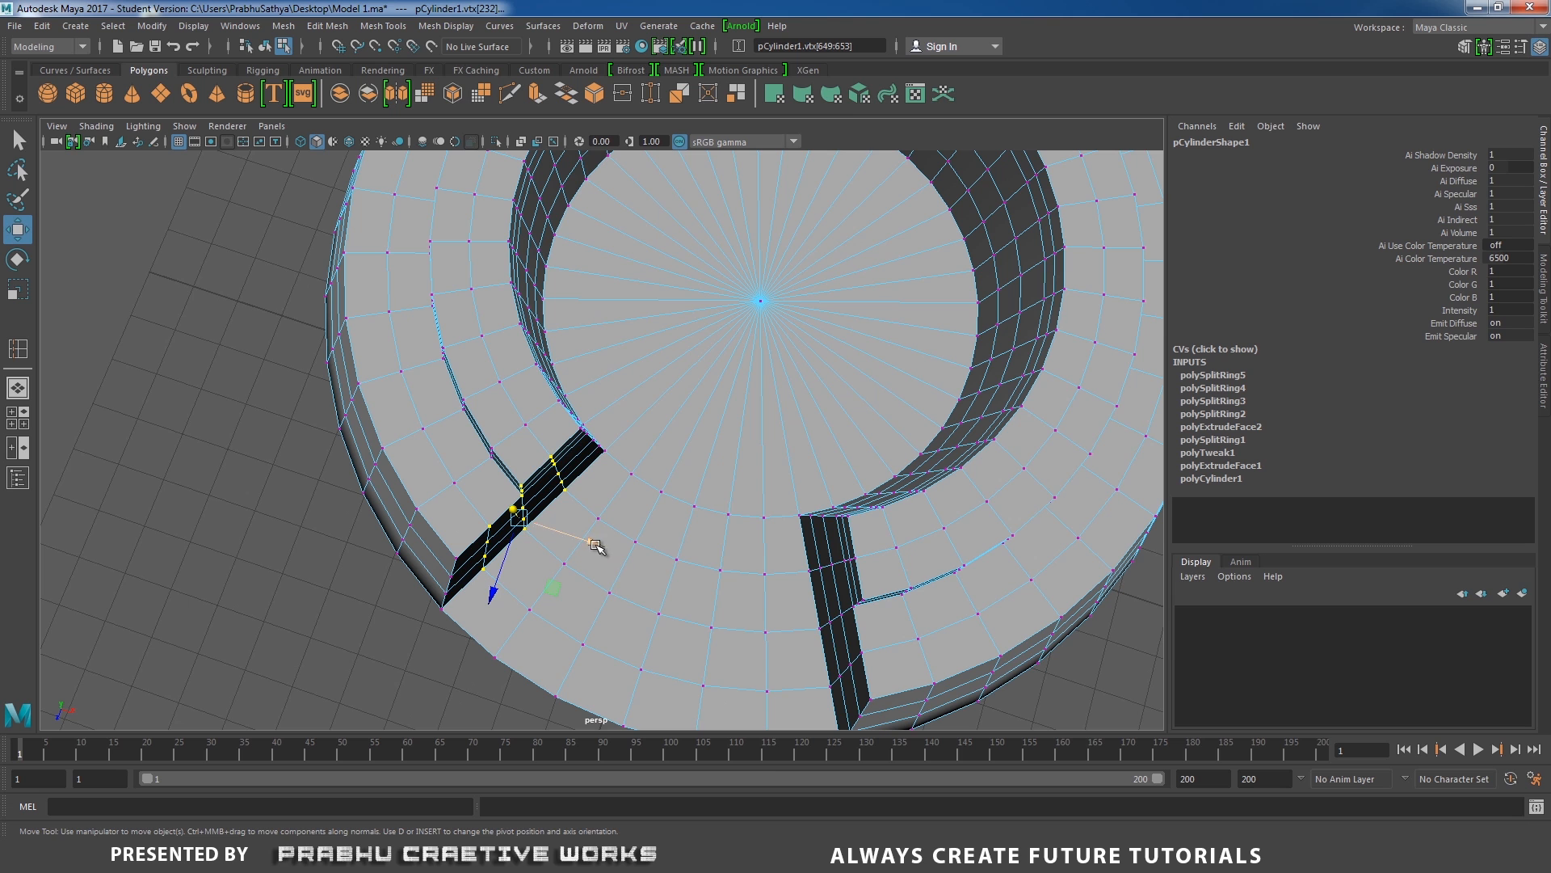
drag(596, 546, 606, 552)
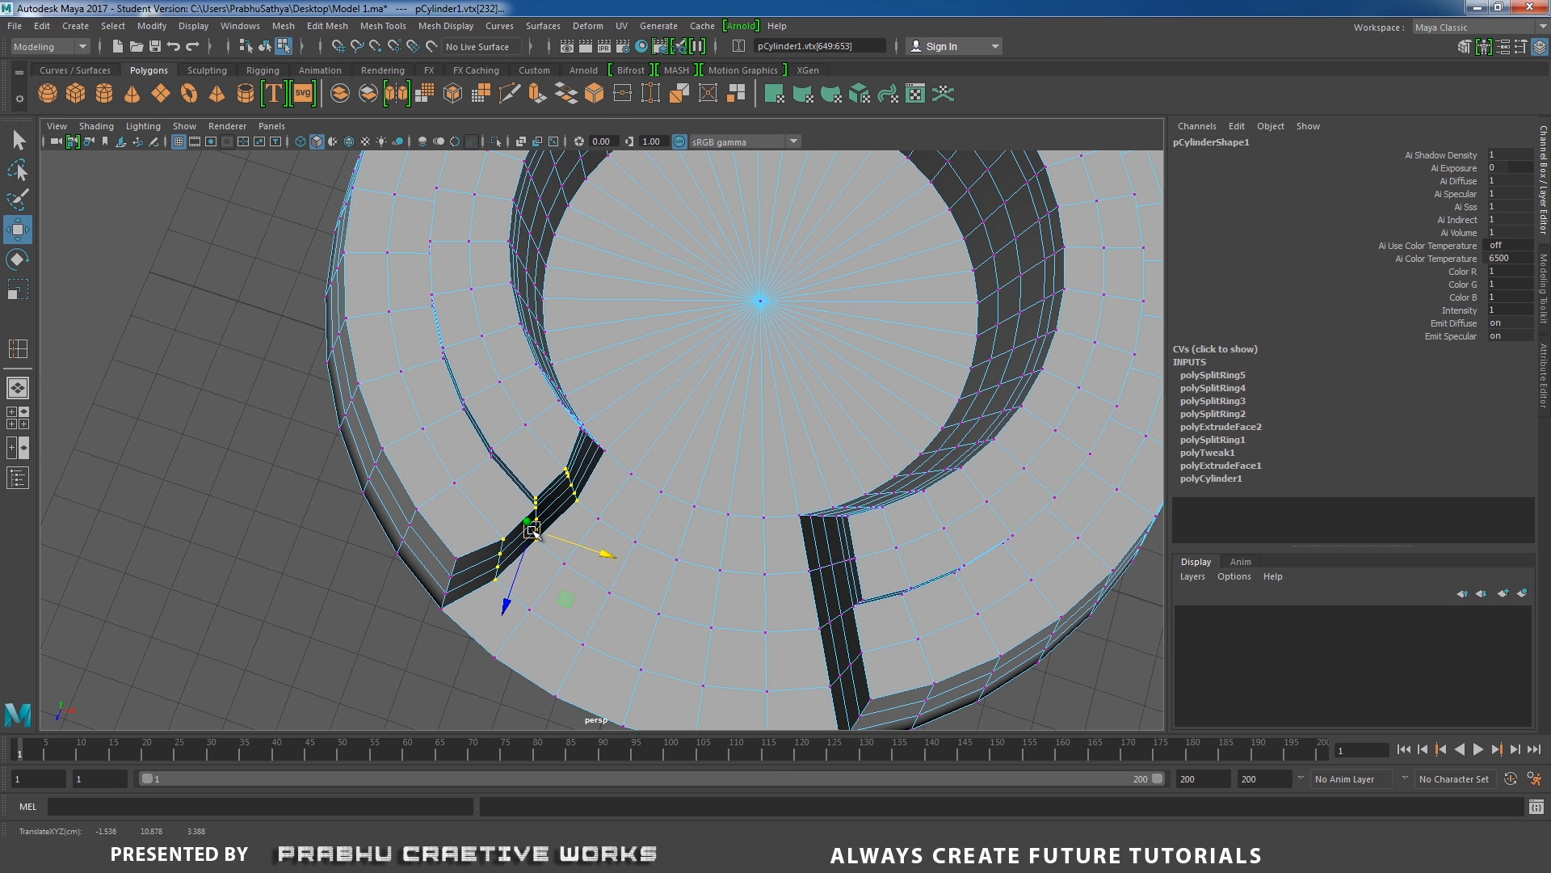
Select only the central vertex column of that notch wall and move it slightly further into the notch along X.
alt+drag(531, 530, 485, 525)
alt+right_drag(485, 526, 503, 596)
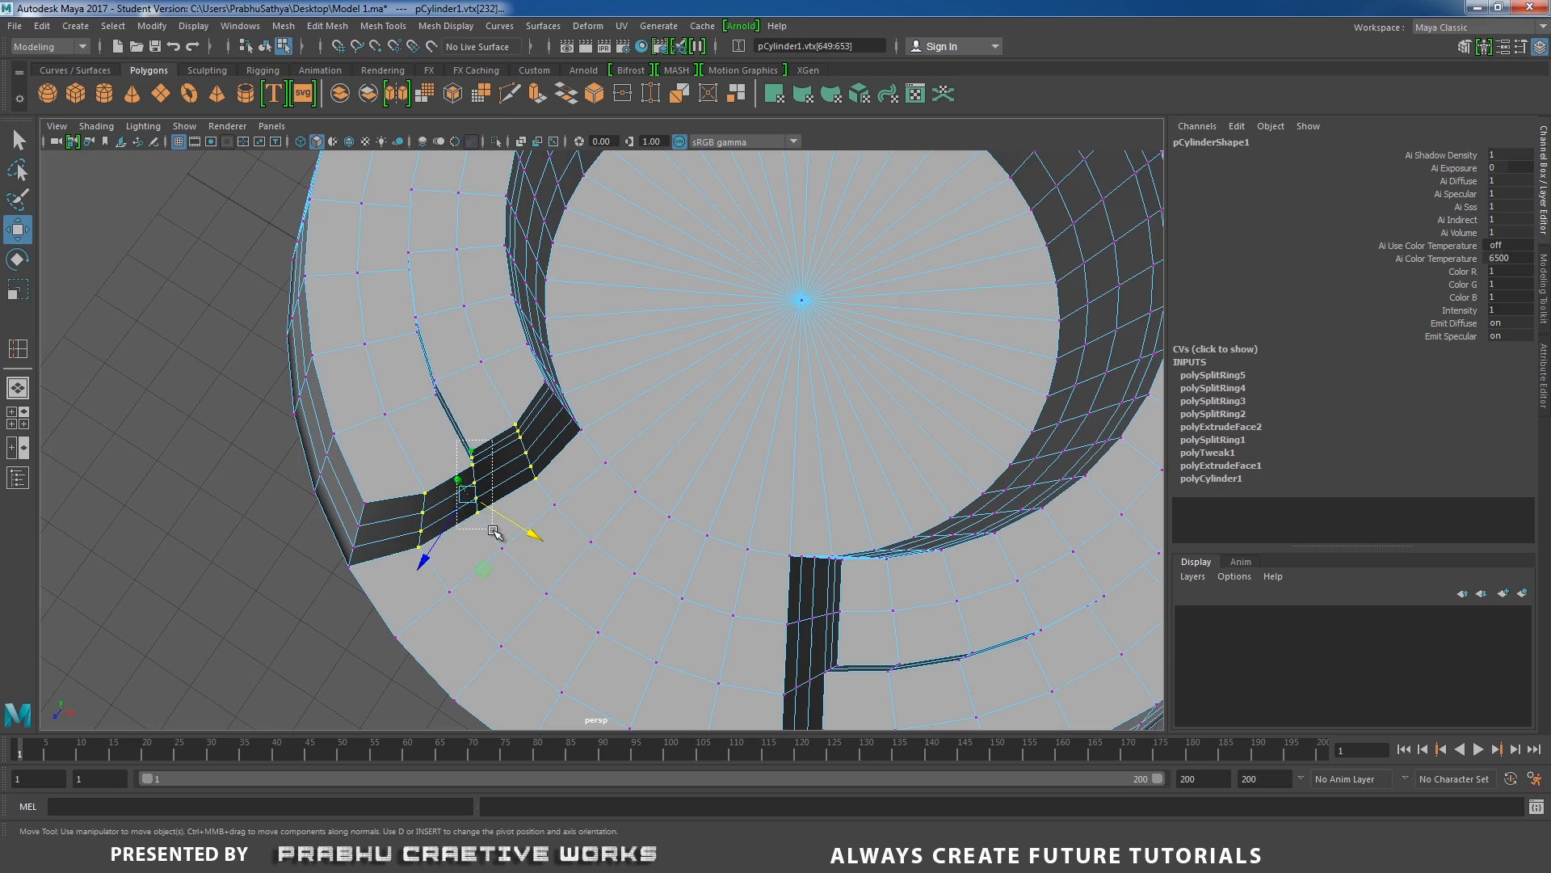
alt+drag(494, 532, 574, 450)
alt+right_drag(574, 450, 401, 433)
alt+drag(402, 433, 356, 458)
alt+right_drag(356, 458, 602, 513)
drag(471, 465, 471, 474)
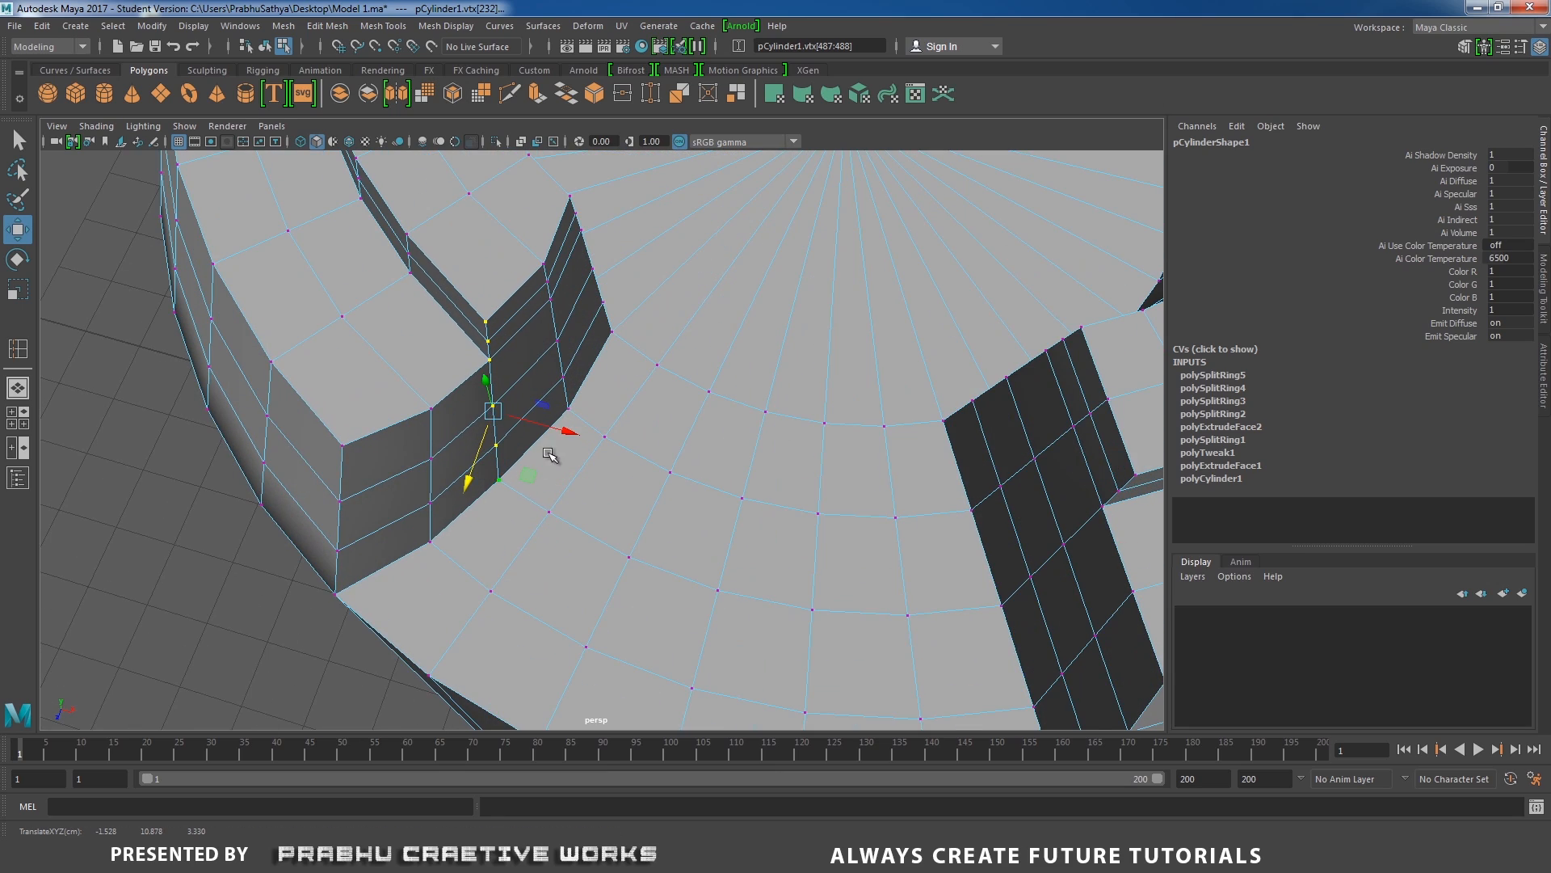
drag(569, 431, 580, 435)
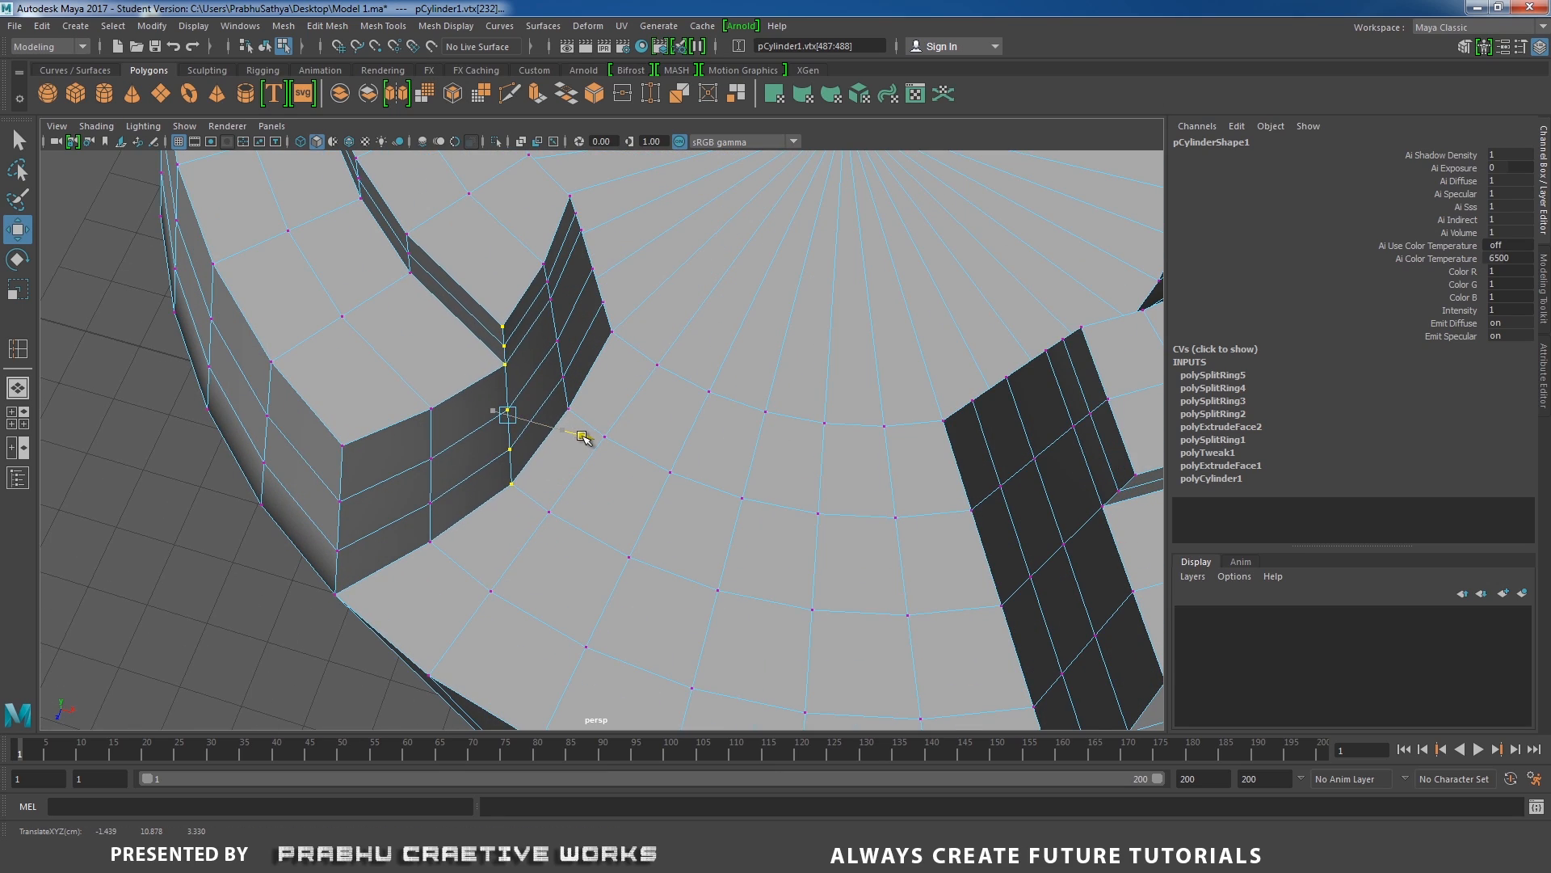
Select the vertex column at the inner end of the reshaped notch wall.
alt+right_drag(594, 438, 444, 423)
alt+drag(443, 422, 461, 506)
alt+right_drag(460, 506, 525, 522)
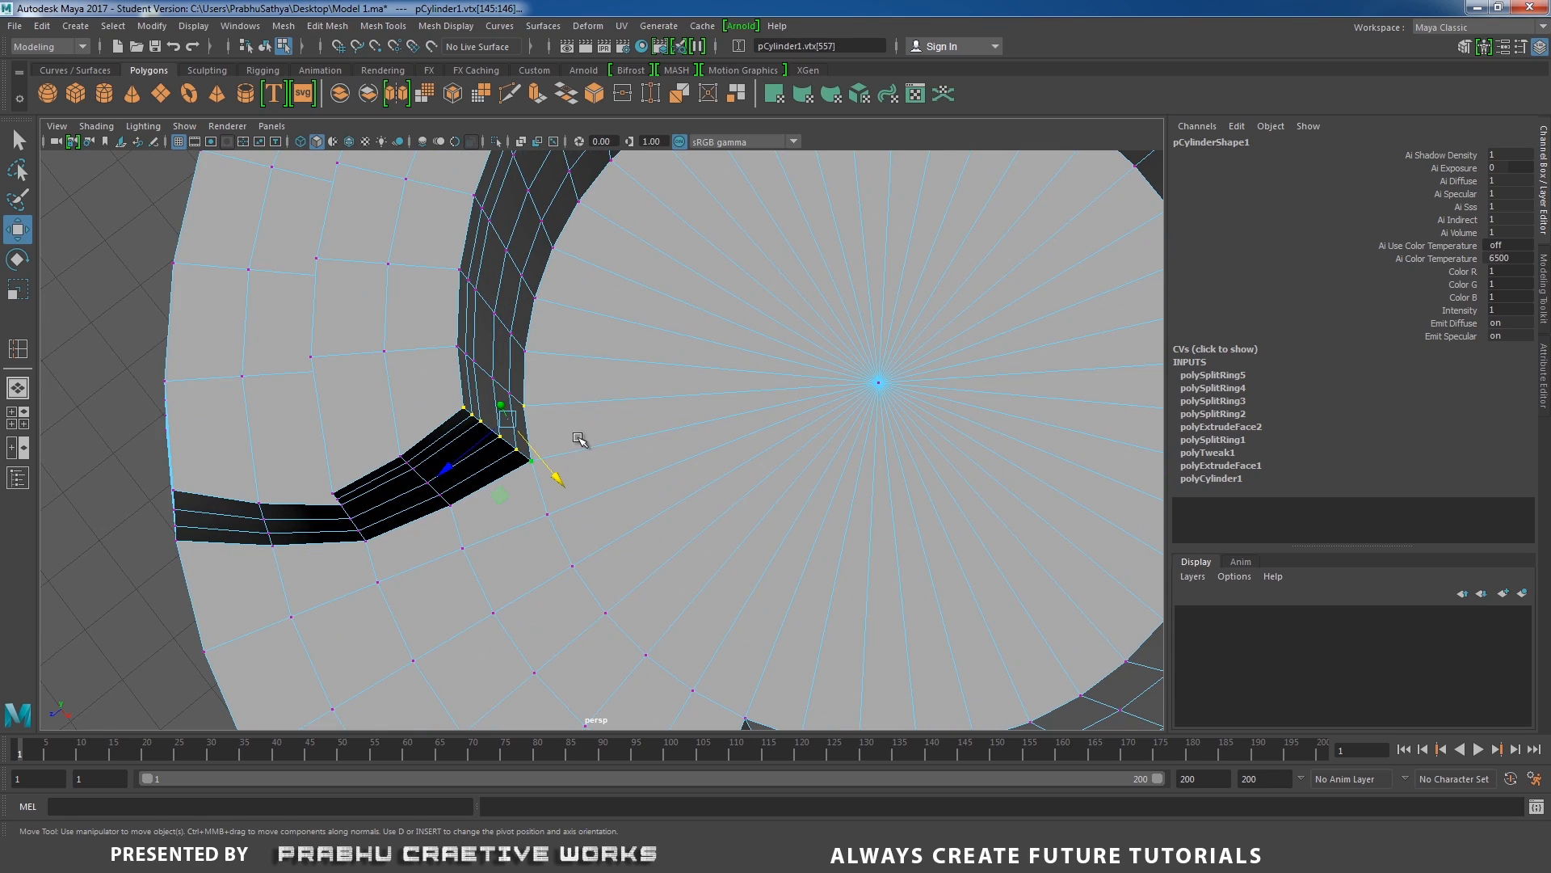
alt+drag(669, 458, 581, 415)
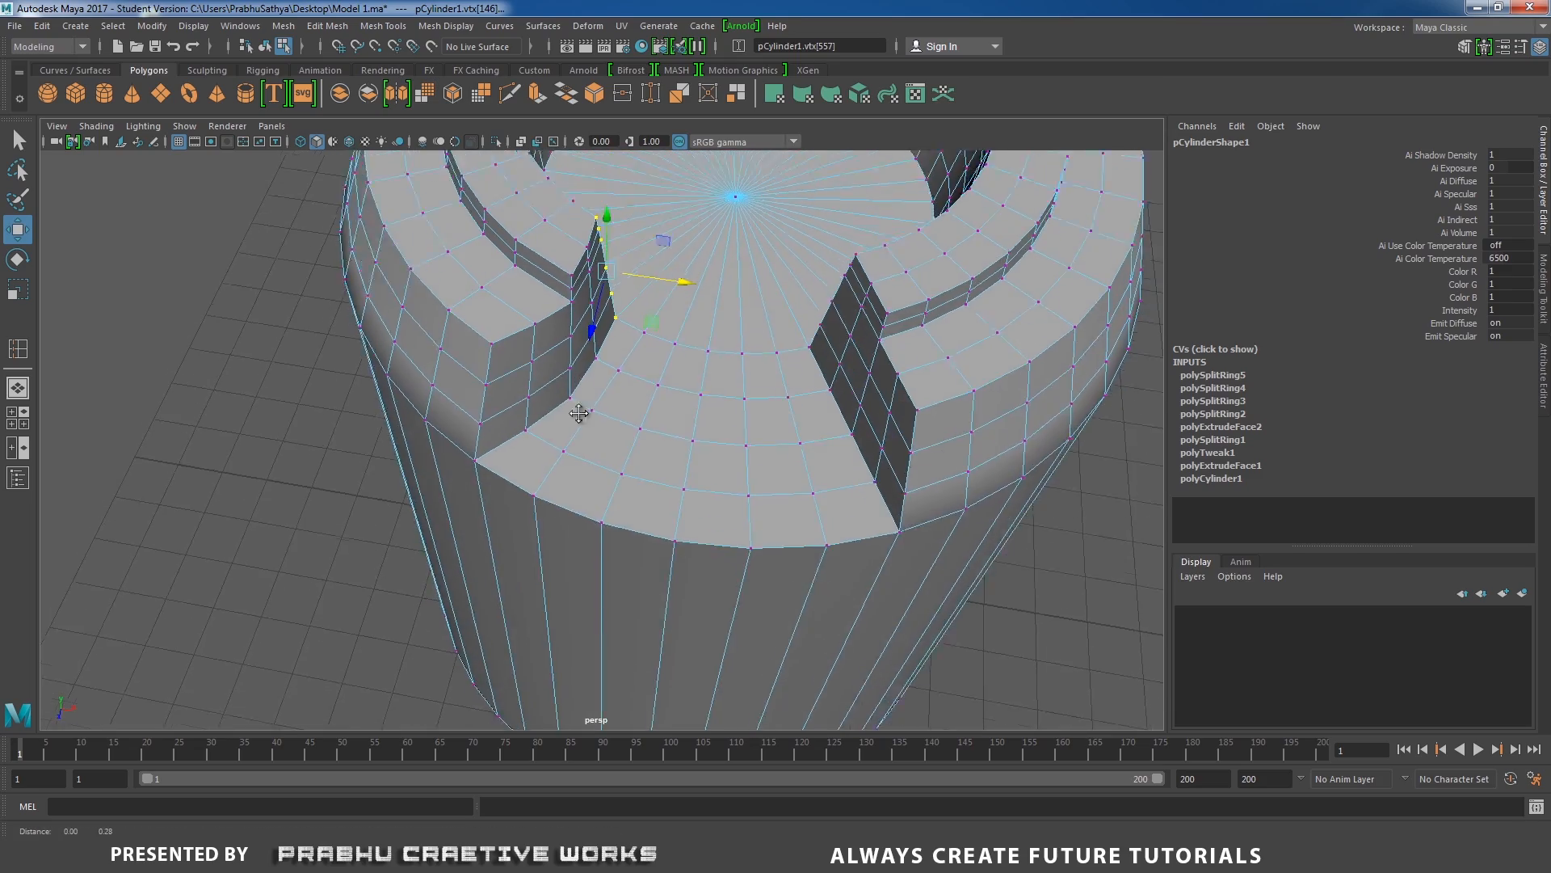
alt+right_drag(582, 415, 647, 450)
Return to object mode, inspect the reshaped notch in smoothed display, and switch back to the unsmoothed mesh.
alt+drag(647, 450, 575, 374)
right_drag(575, 374, 632, 354)
alt+drag(589, 369, 602, 372)
key(3)
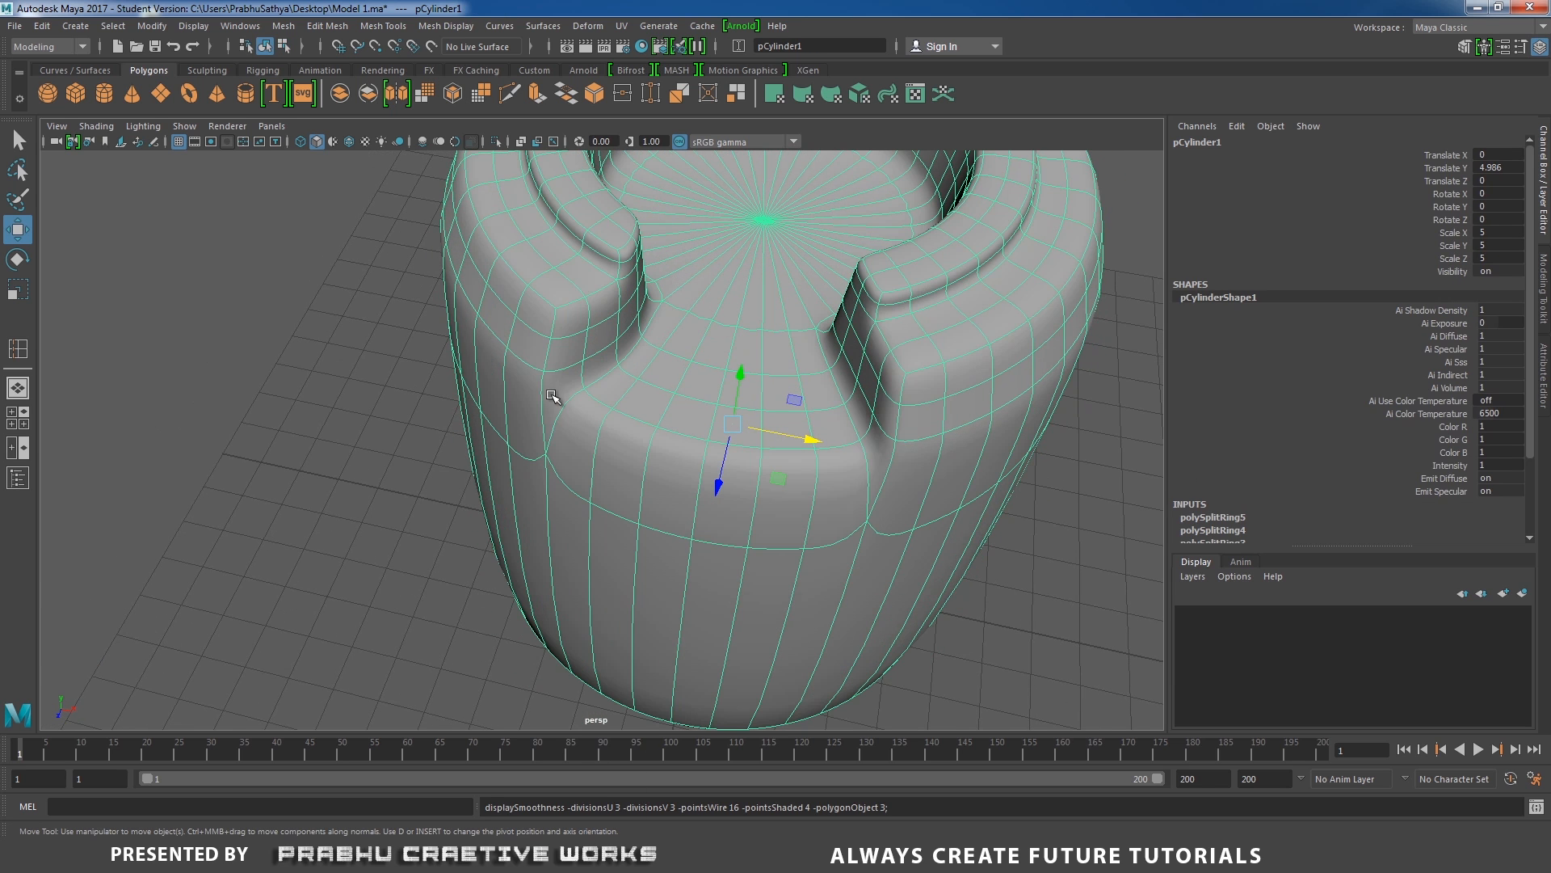
click(377, 422)
alt+drag(532, 412, 542, 344)
alt+middle_drag(542, 345, 550, 508)
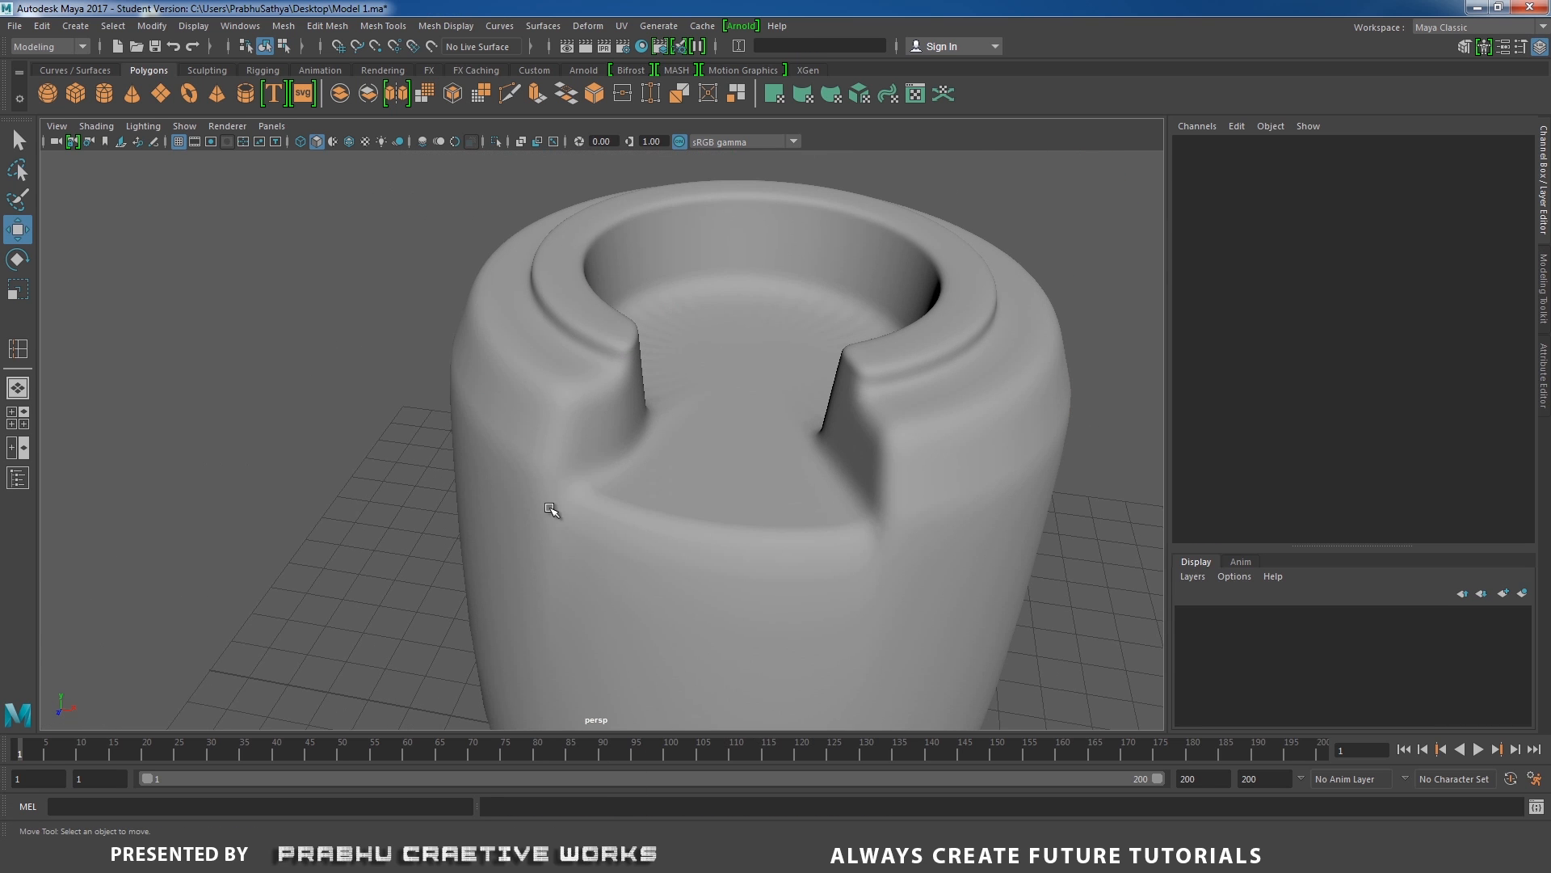
mouse_move(639, 366)
alt+mouse_down()
mouse_move(554, 406)
mouse_move(602, 419)
mouse_move(633, 405)
mouse_move(642, 353)
alt+mouse_up()
click(566, 391)
key(1)
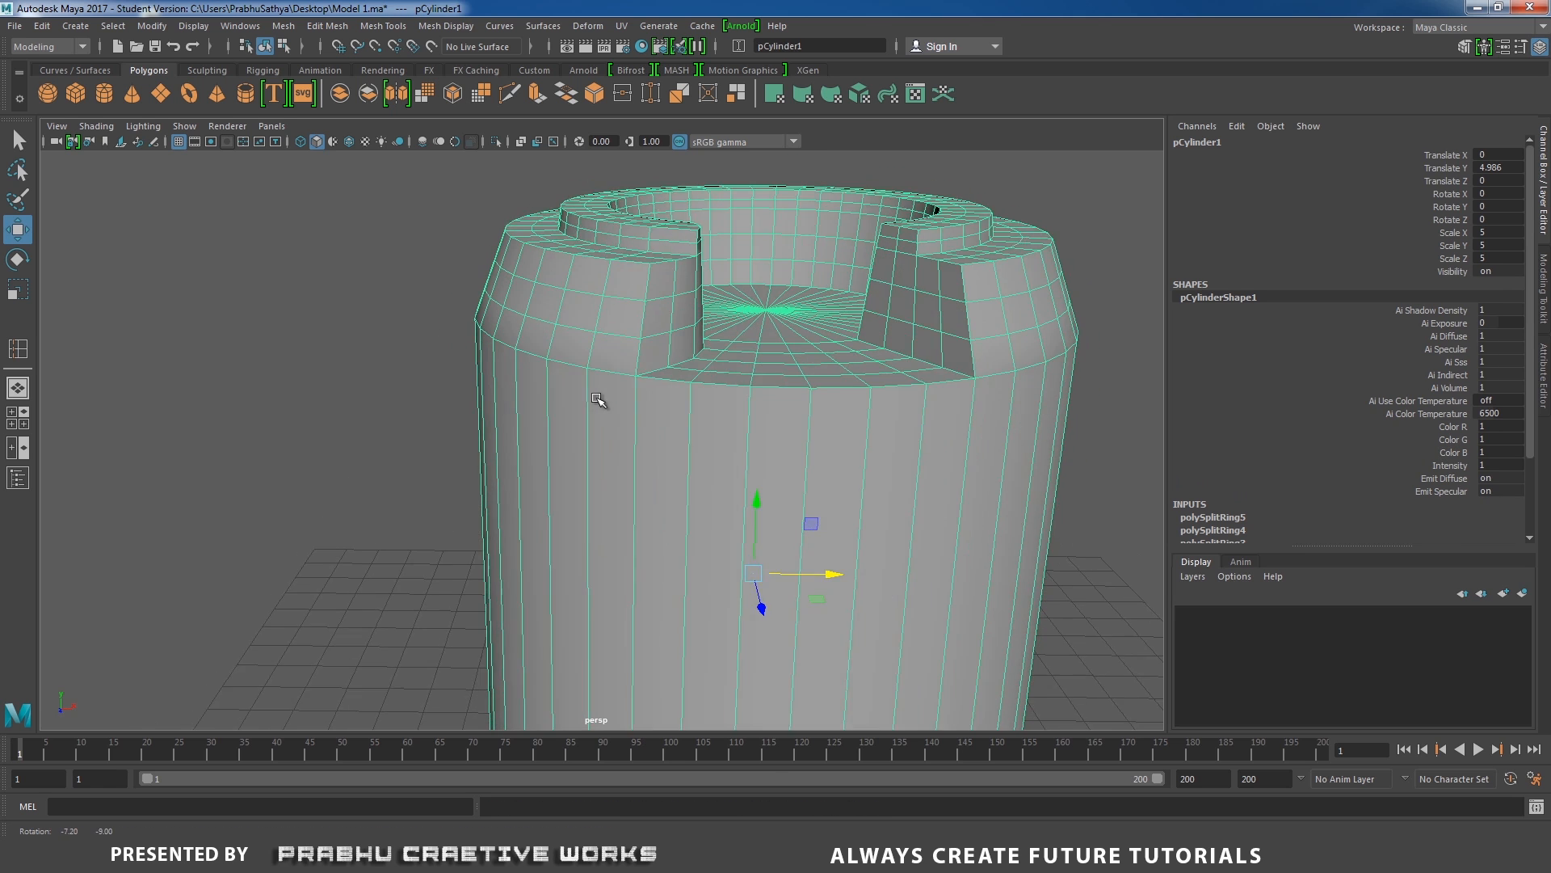
Try to insert a single edge loop around the cylinder's body below the rim, and undo it.
alt+right_drag(598, 402, 574, 426)
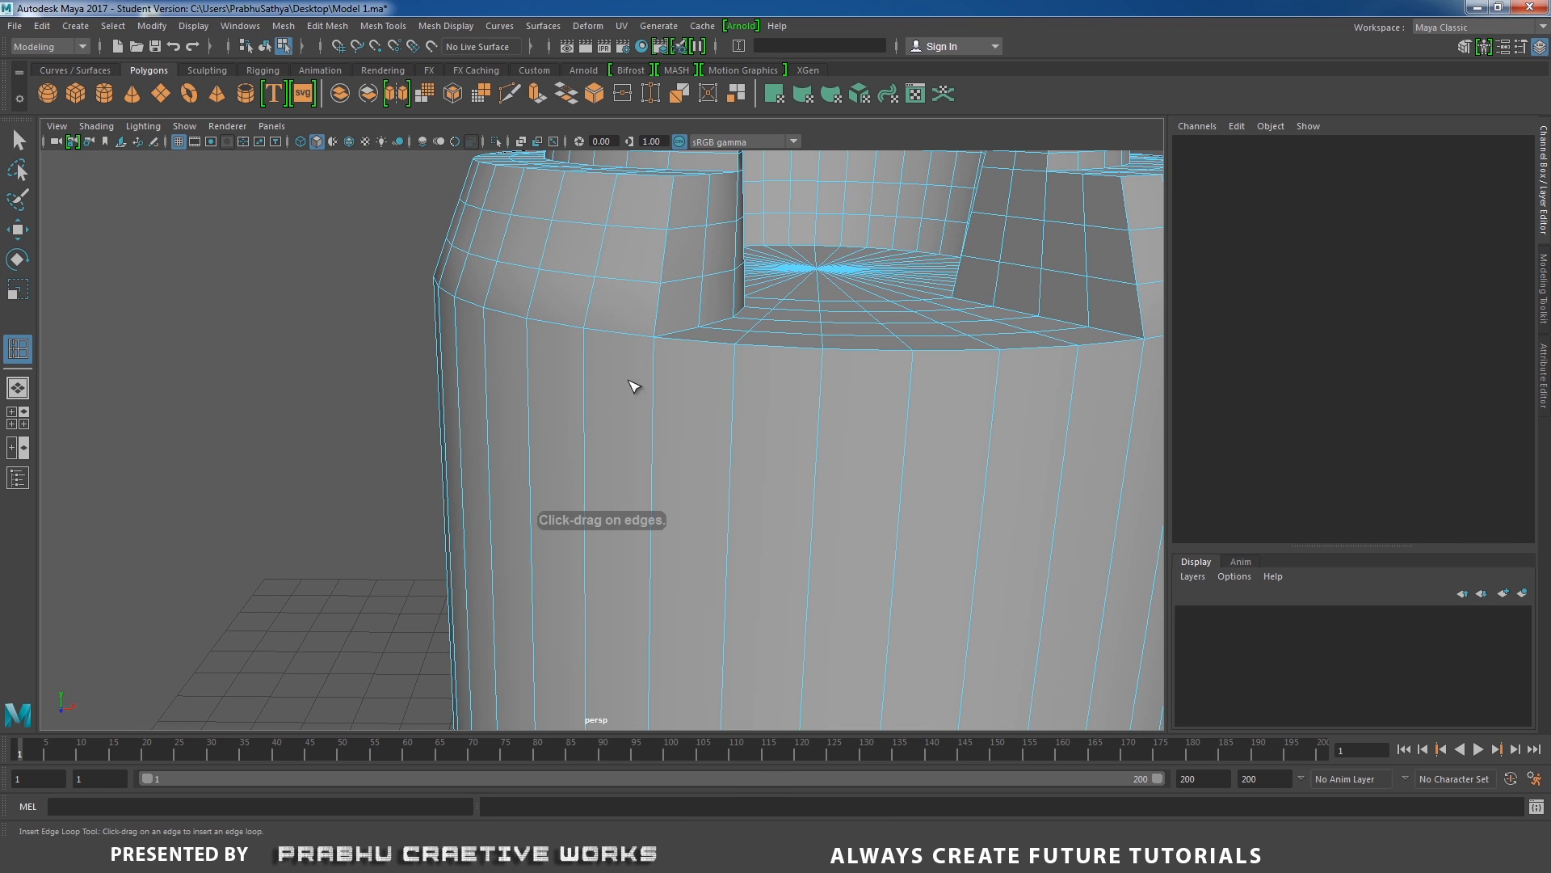
click(658, 361)
alt+drag(848, 474, 509, 454)
key(ctrl+z)
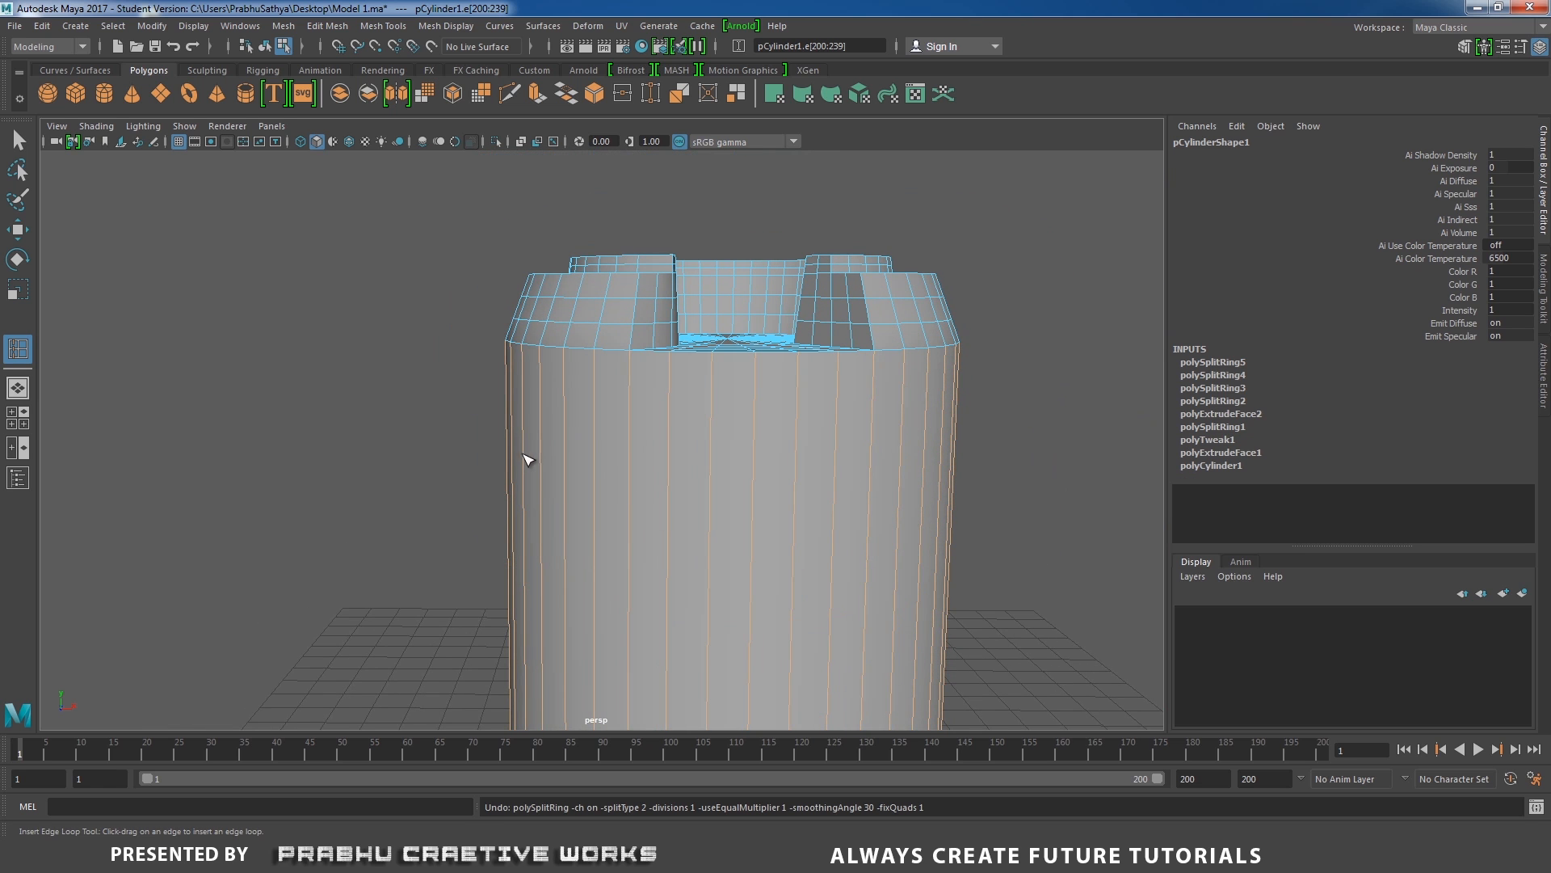
Reset the Insert Edge Loop tool to relative distance and insert an edge loop around the body just below the rim's base edge.
key(w)
right_drag(604, 444, 735, 330)
shift+right_drag(687, 404, 646, 428)
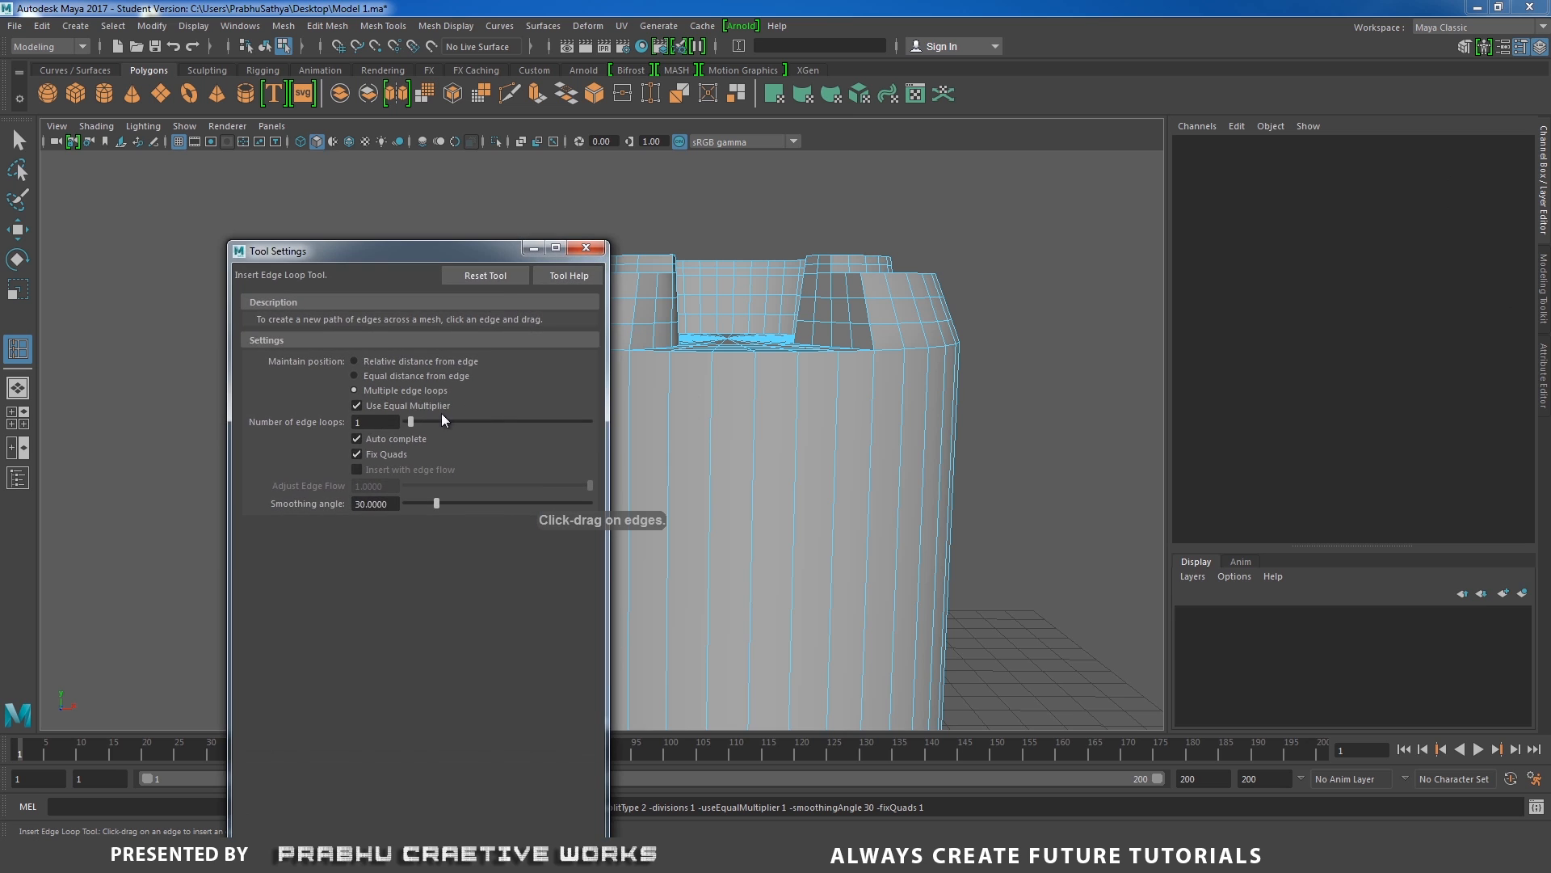
click(498, 279)
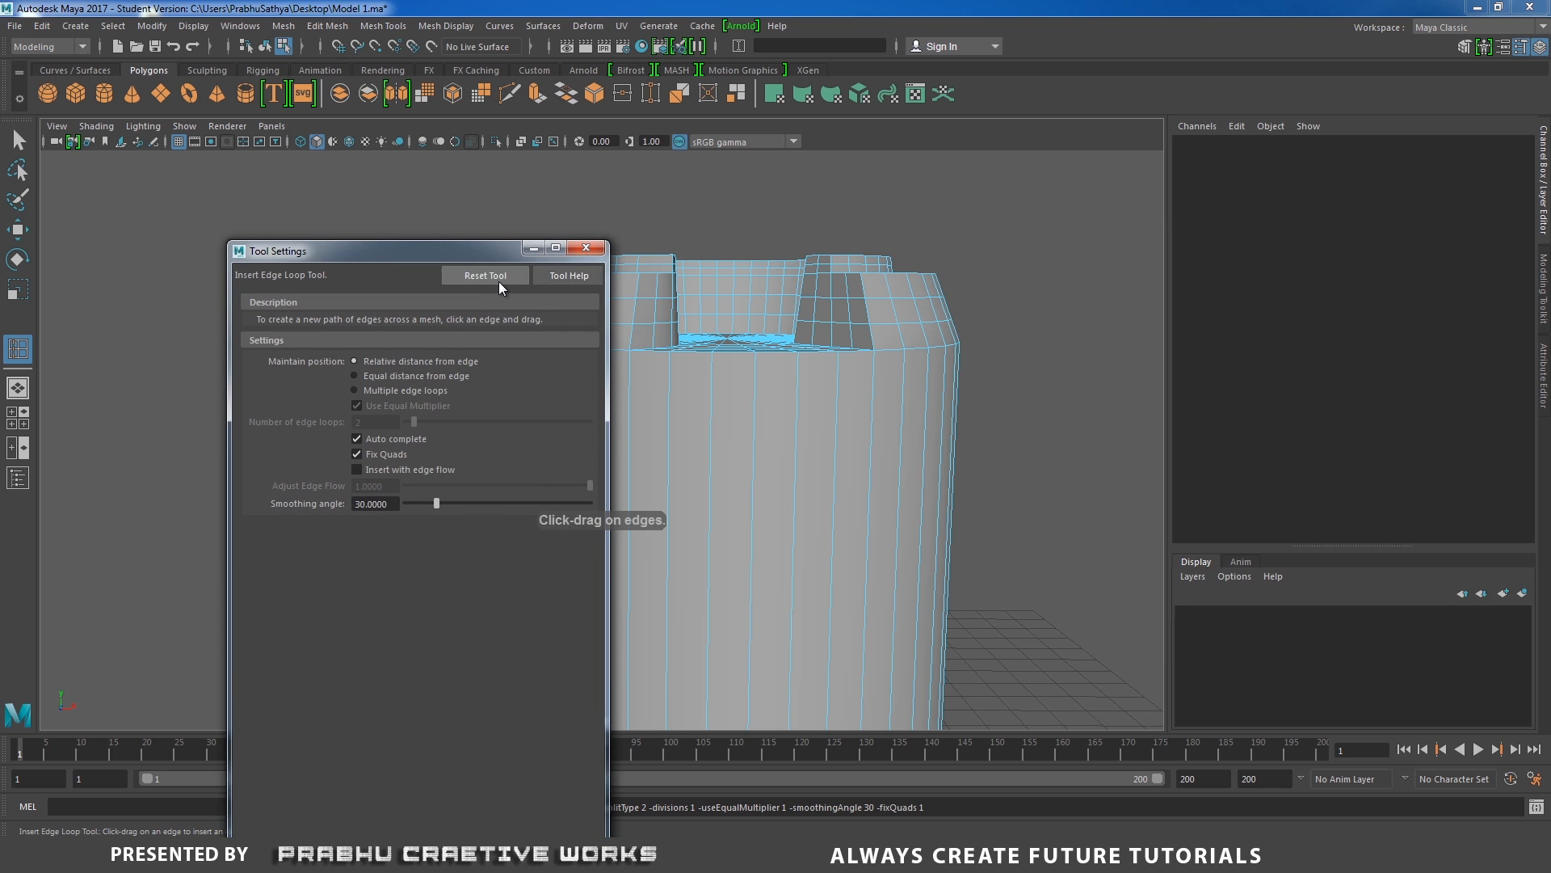
click(587, 247)
click(634, 378)
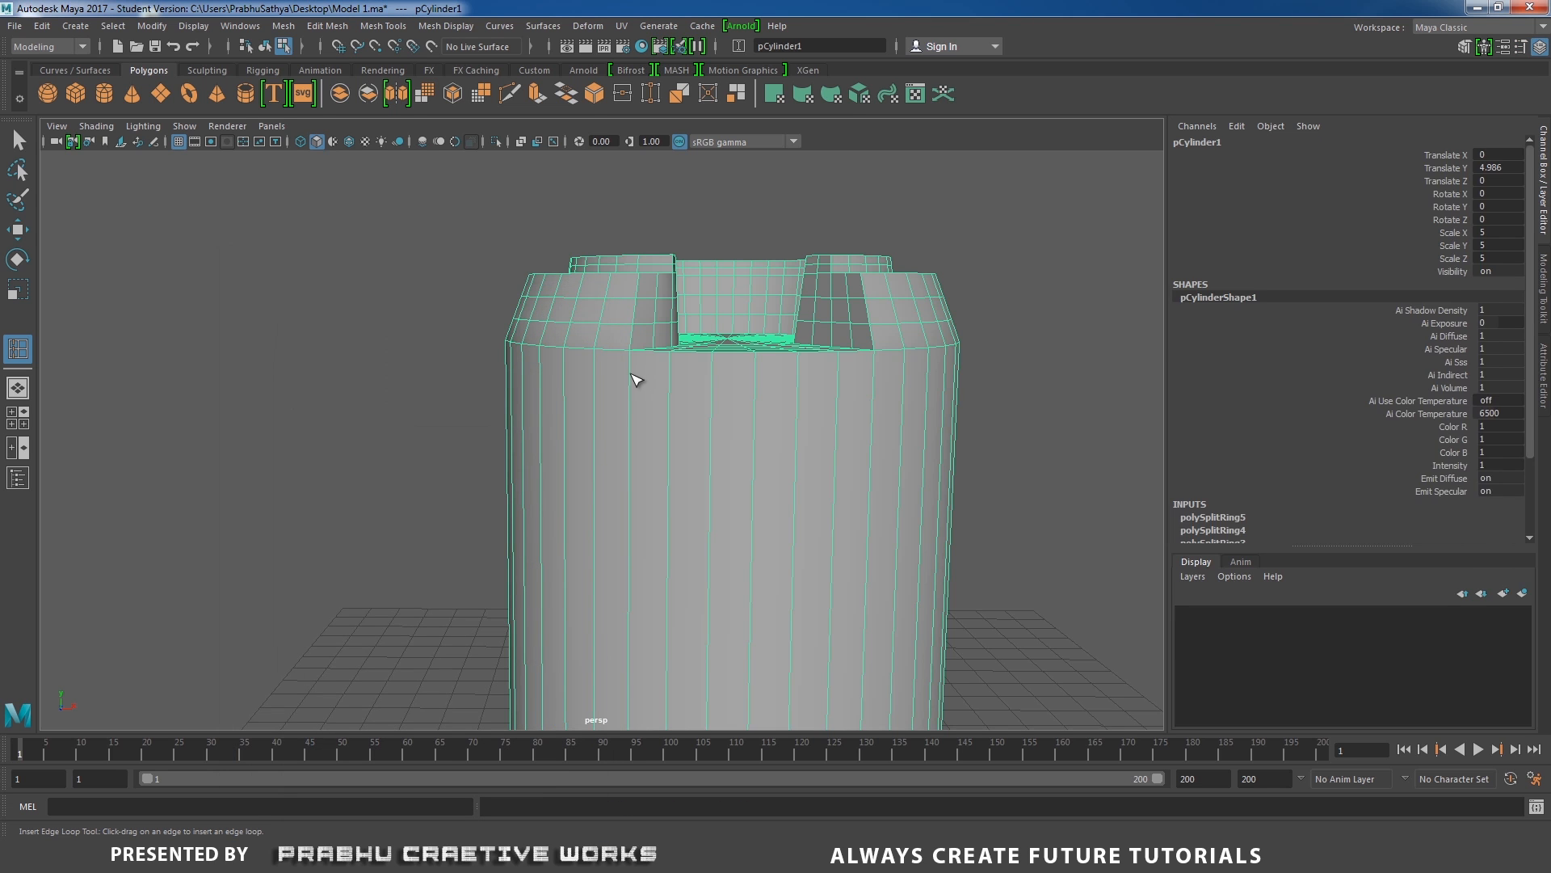
drag(635, 380, 638, 362)
alt+drag(638, 361, 700, 510)
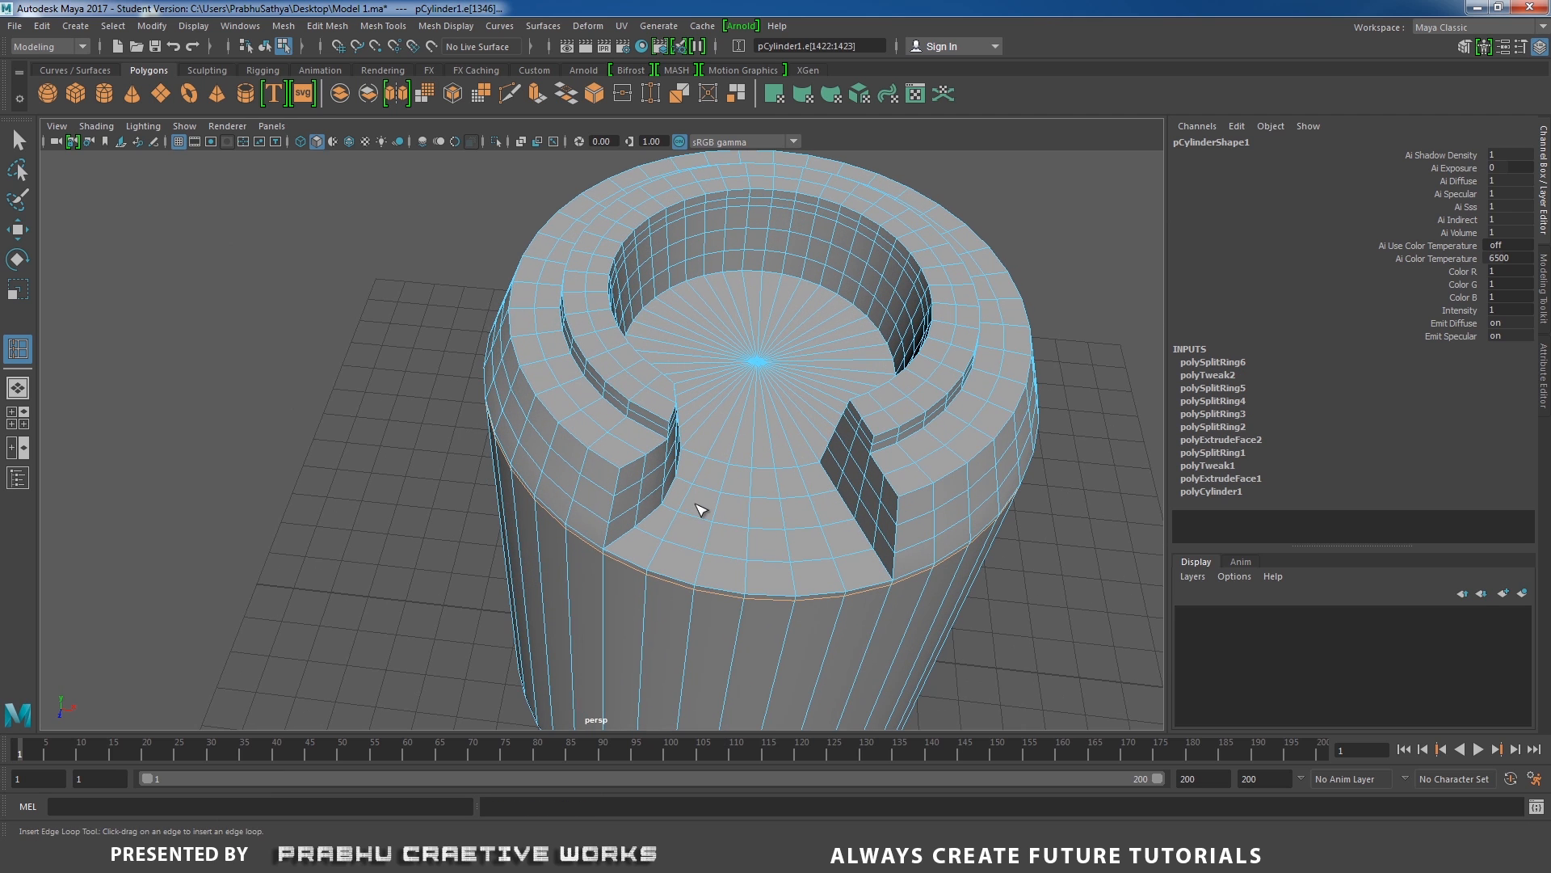
Leave the edge loop tool and select the whole cylinder in object mode with the Move tool.
key(w)
right_drag(838, 374, 909, 355)
alt+drag(890, 399, 711, 388)
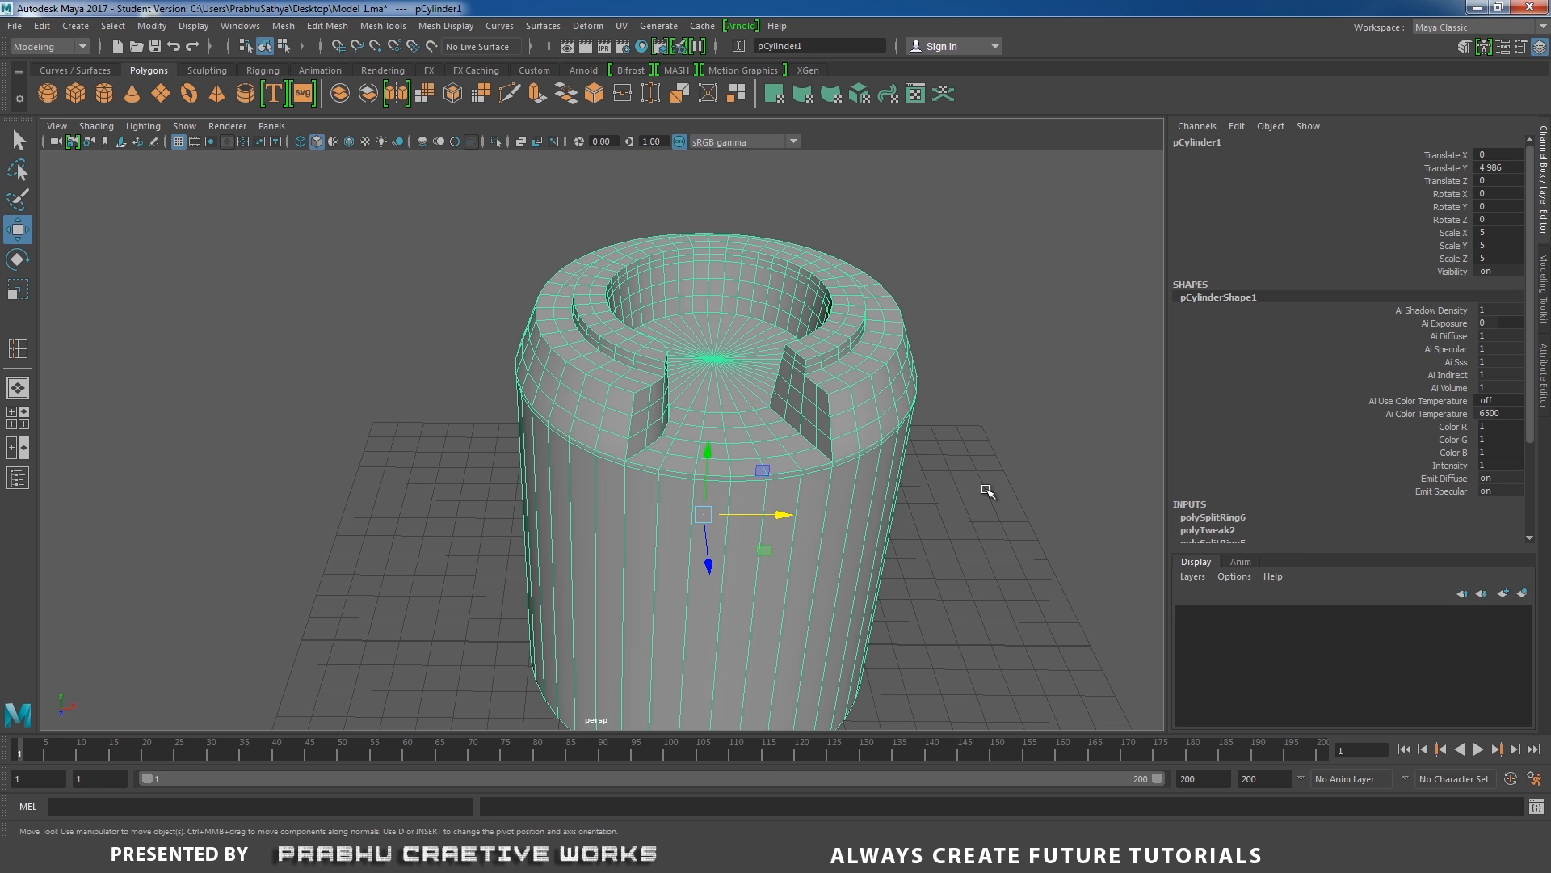
Inspect the notched rim in smoothed display, reselect the cylinder and switch back to the unsmoothed mesh.
key(3)
click(1010, 478)
alt+drag(943, 477, 849, 422)
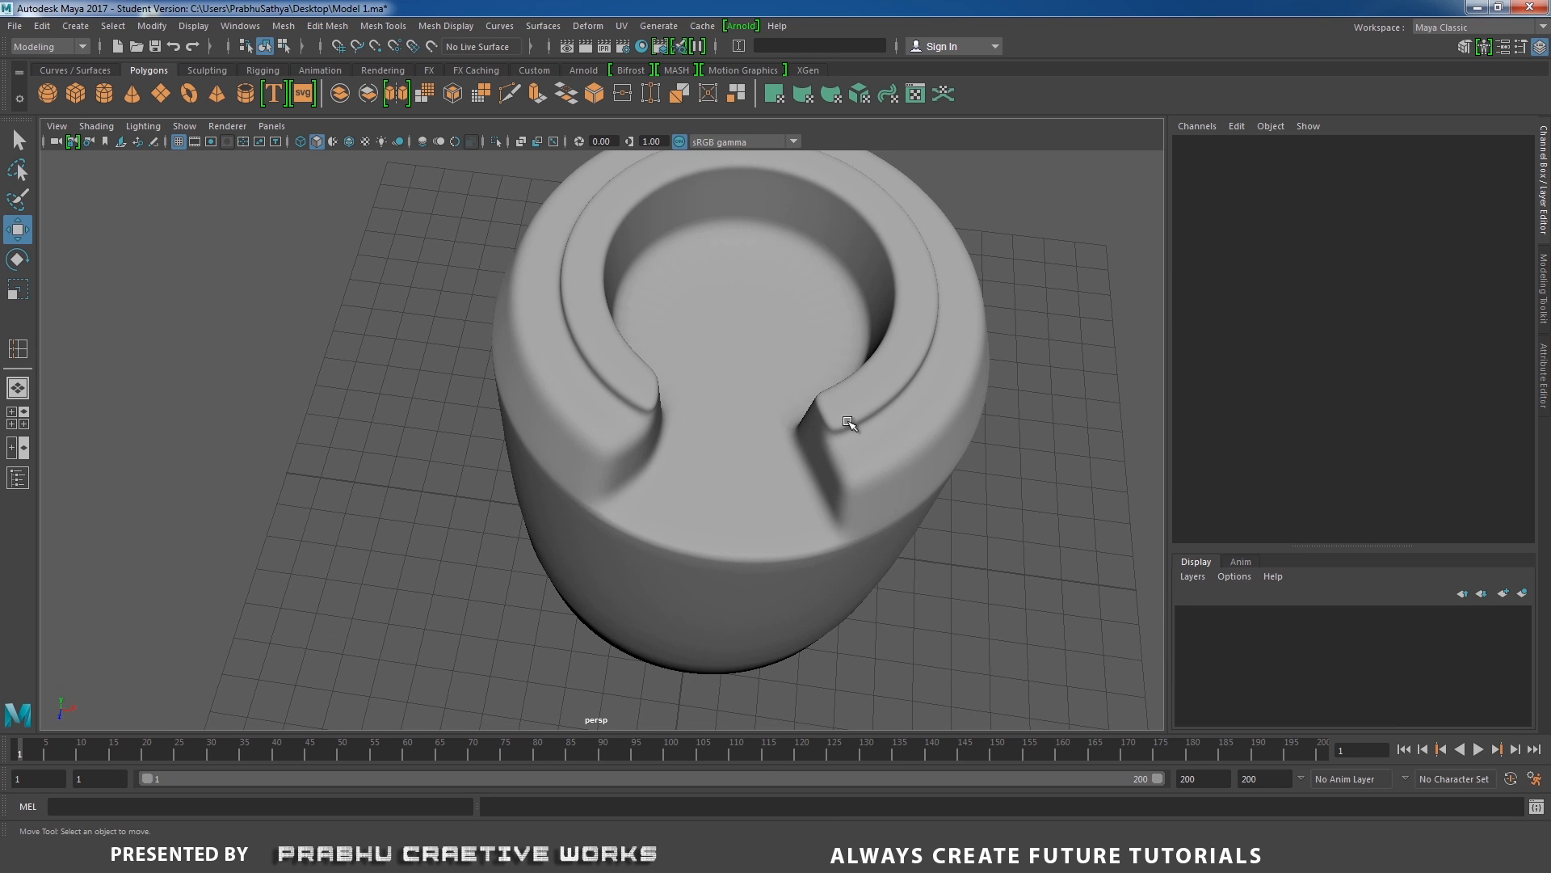
click(777, 483)
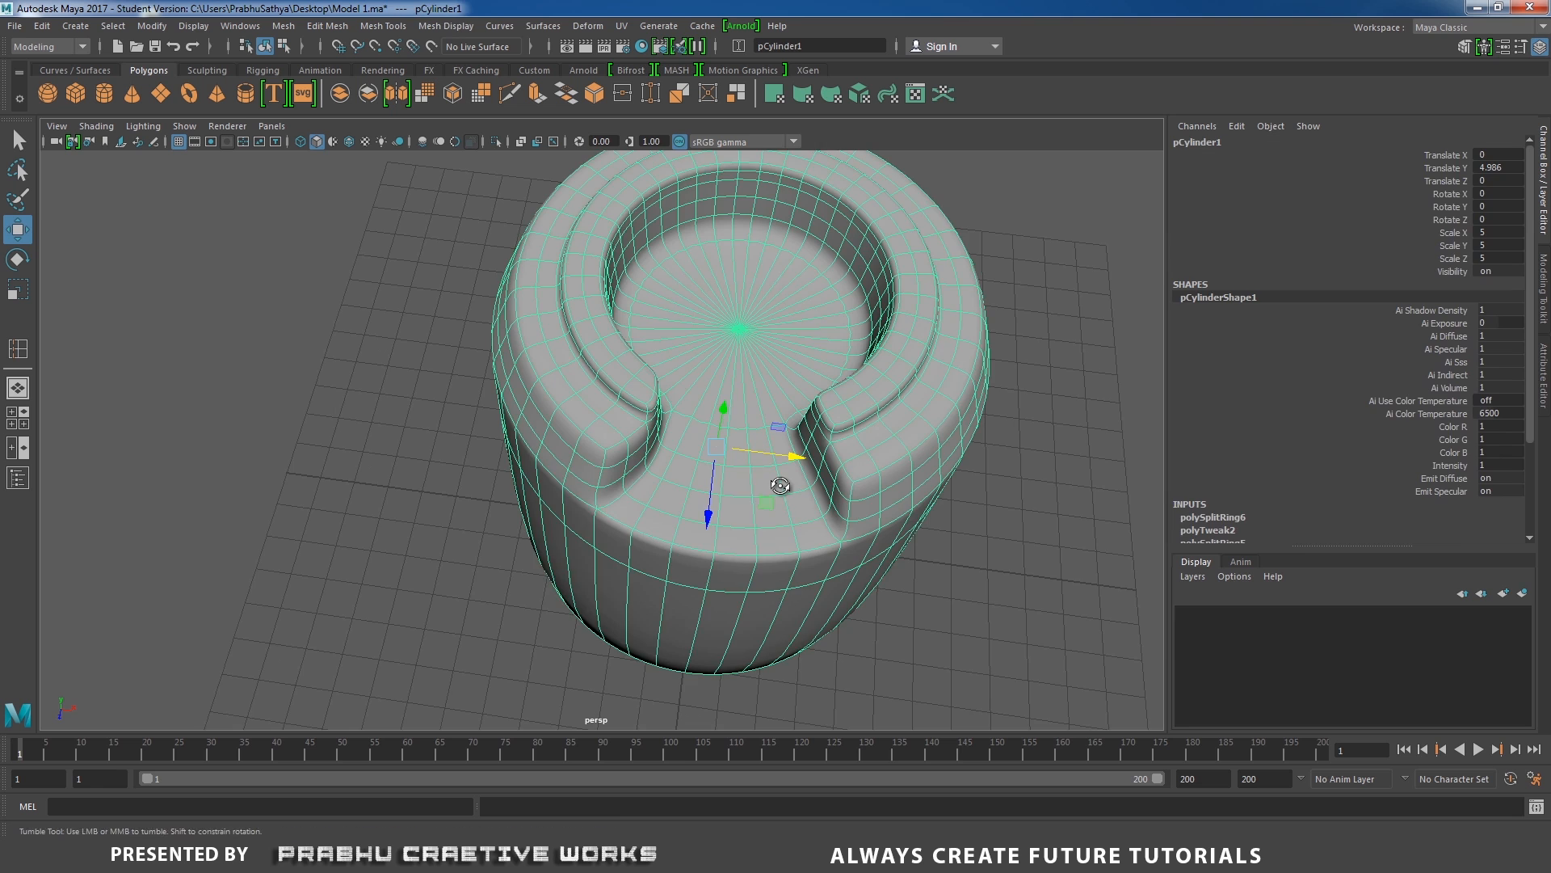
key(1)
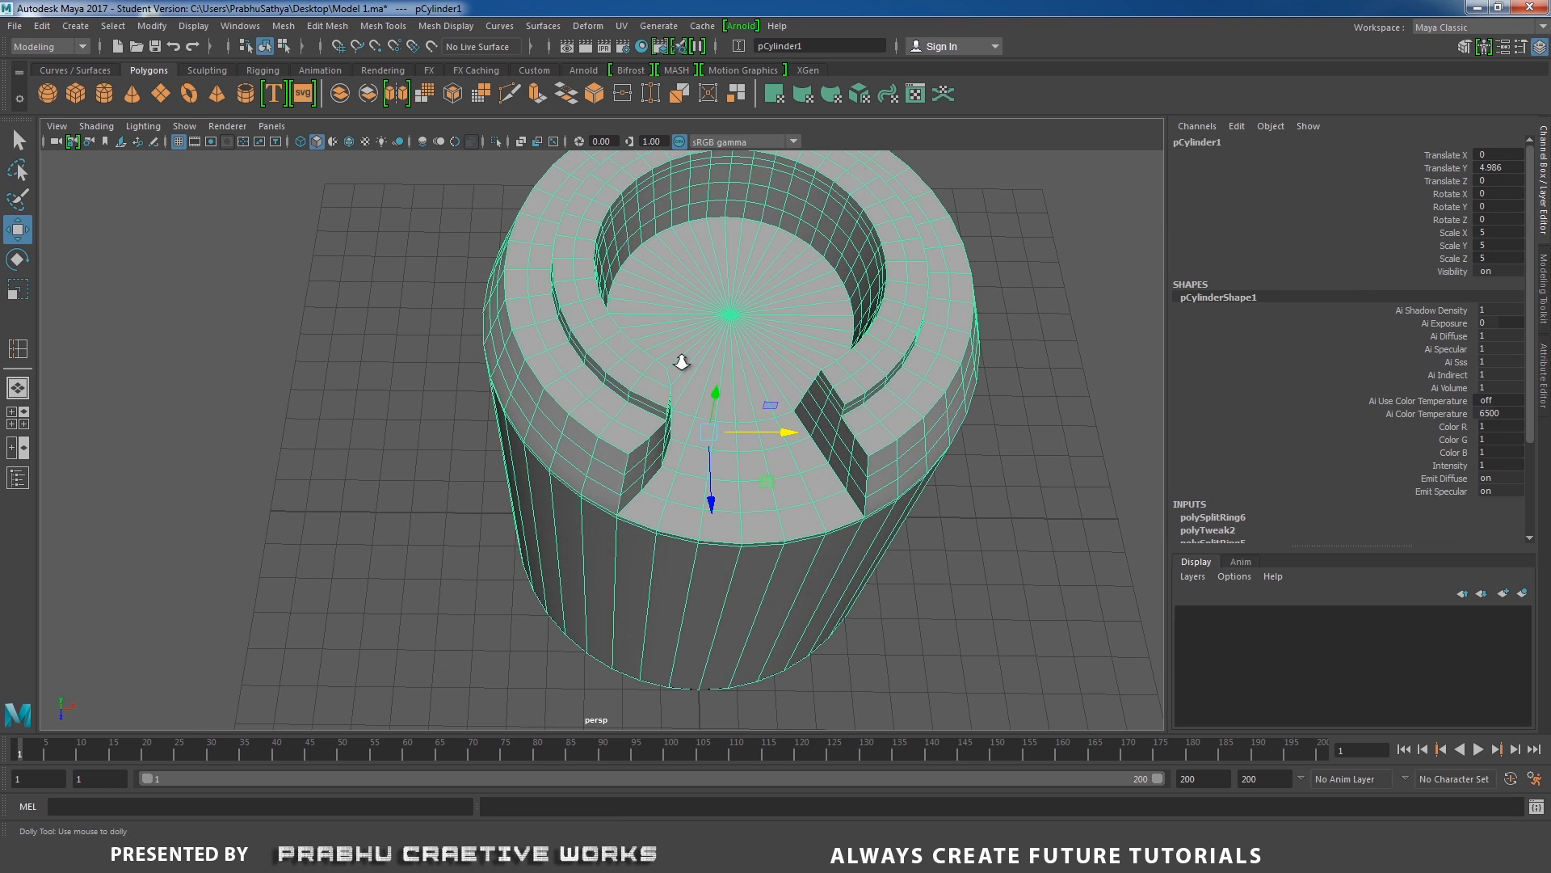
In the top view, select all faces on the cylinder's positive X half and delete them.
alt+right_drag(682, 360, 633, 395)
key(space)
drag(690, 385, 606, 386)
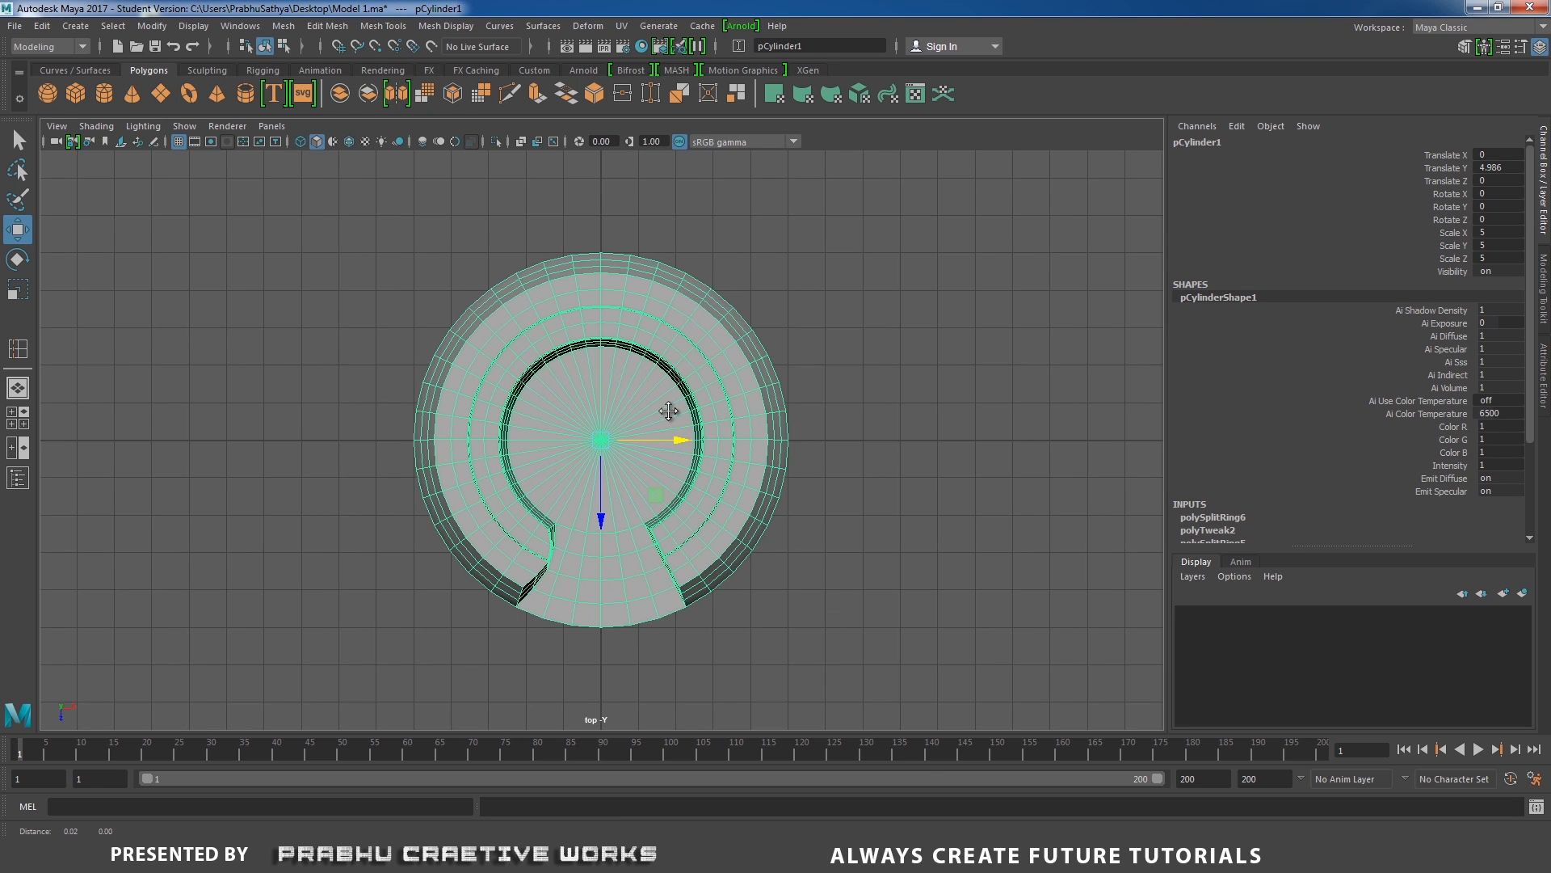
right_drag(859, 319, 860, 364)
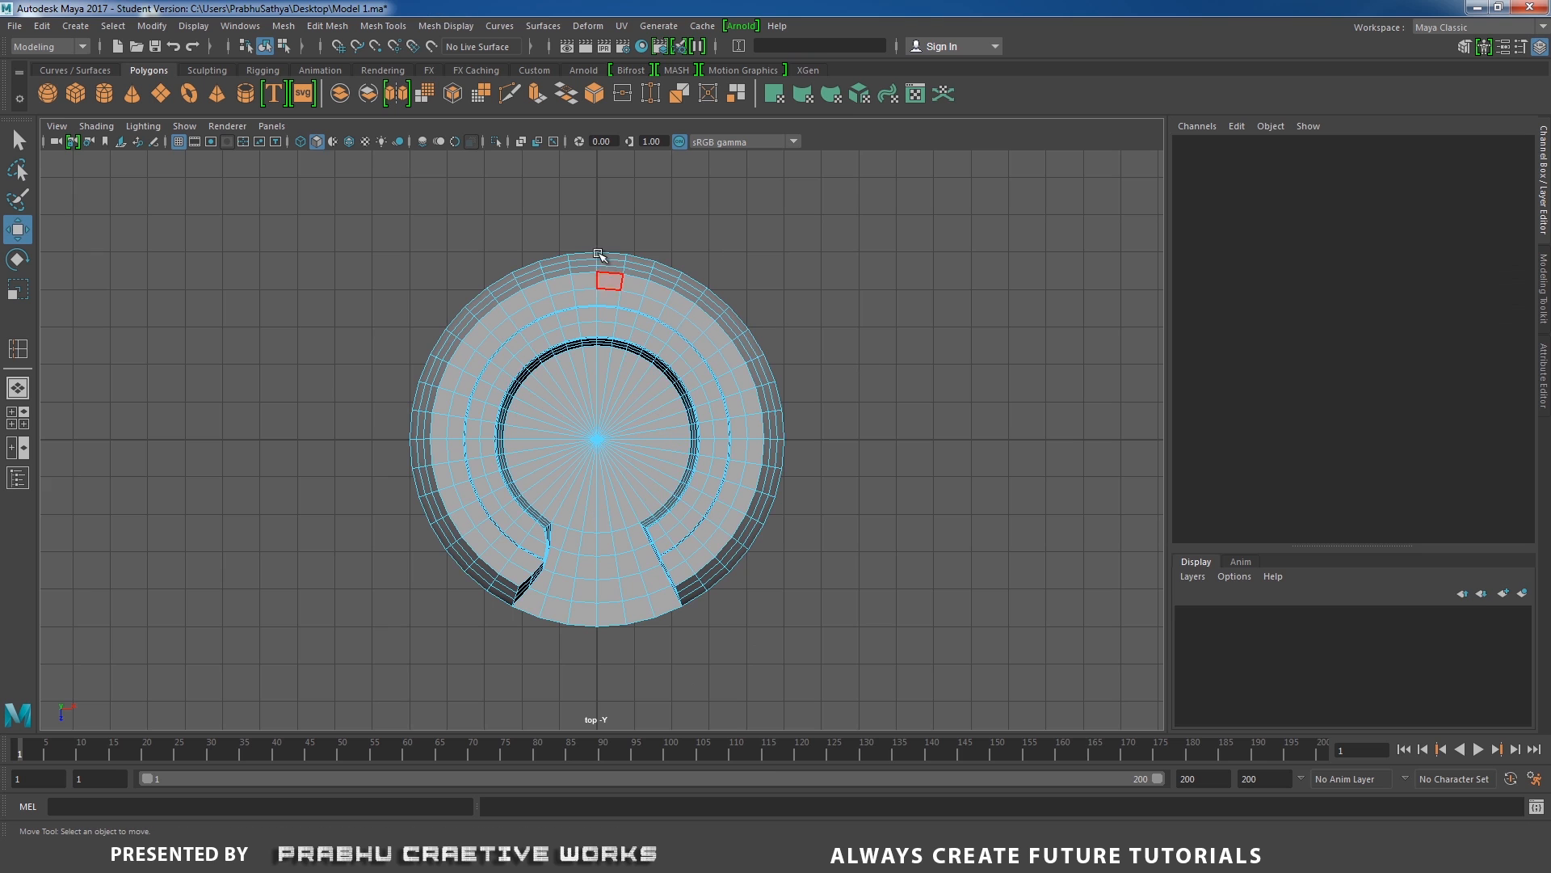
drag(611, 234, 830, 641)
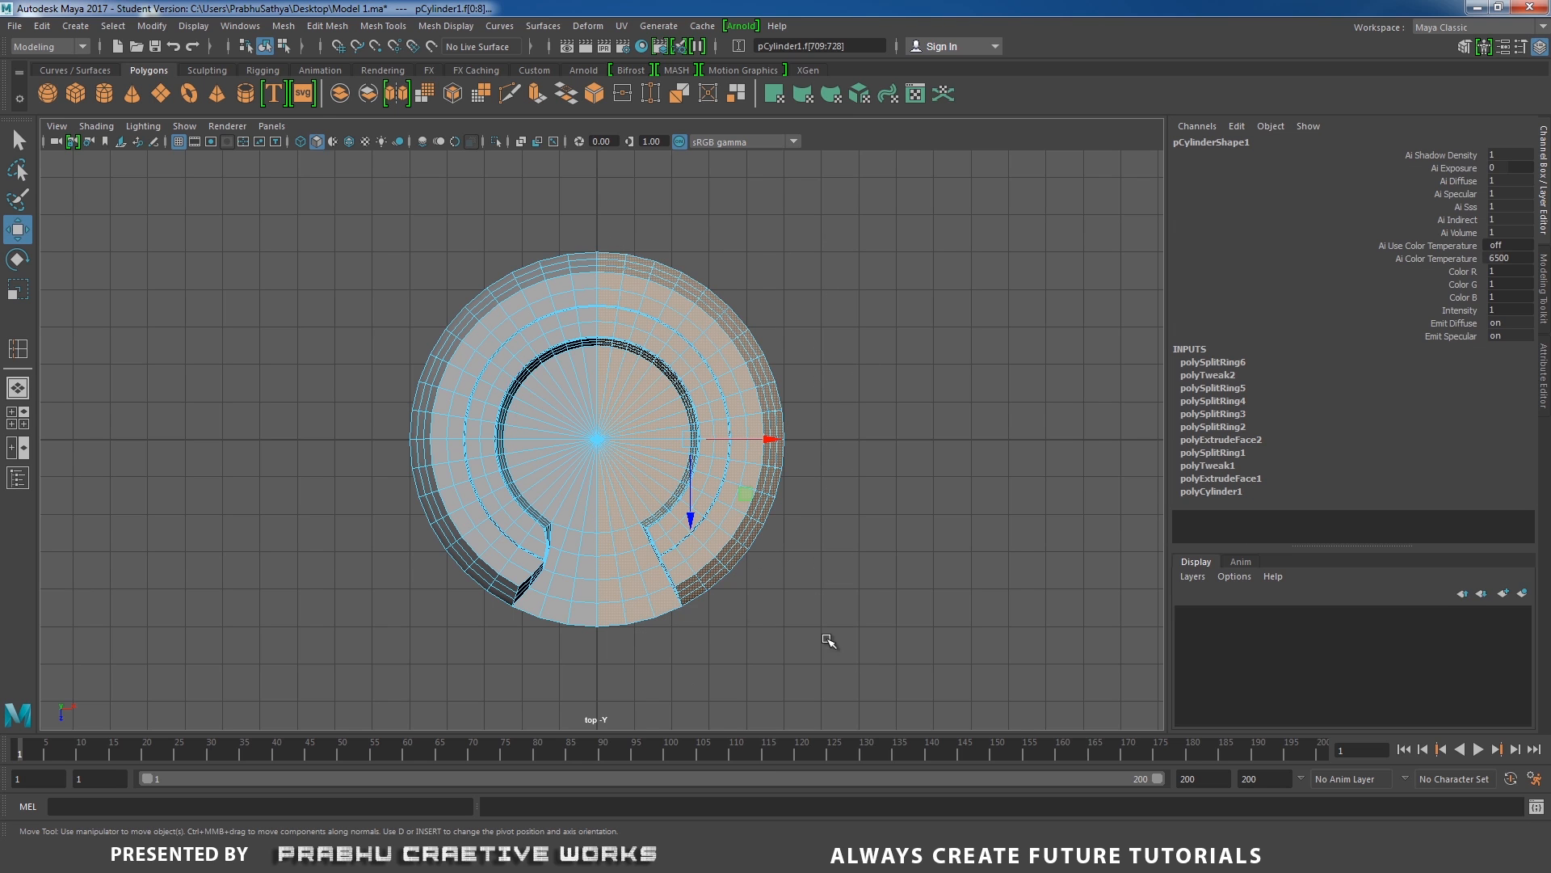
key(Delete)
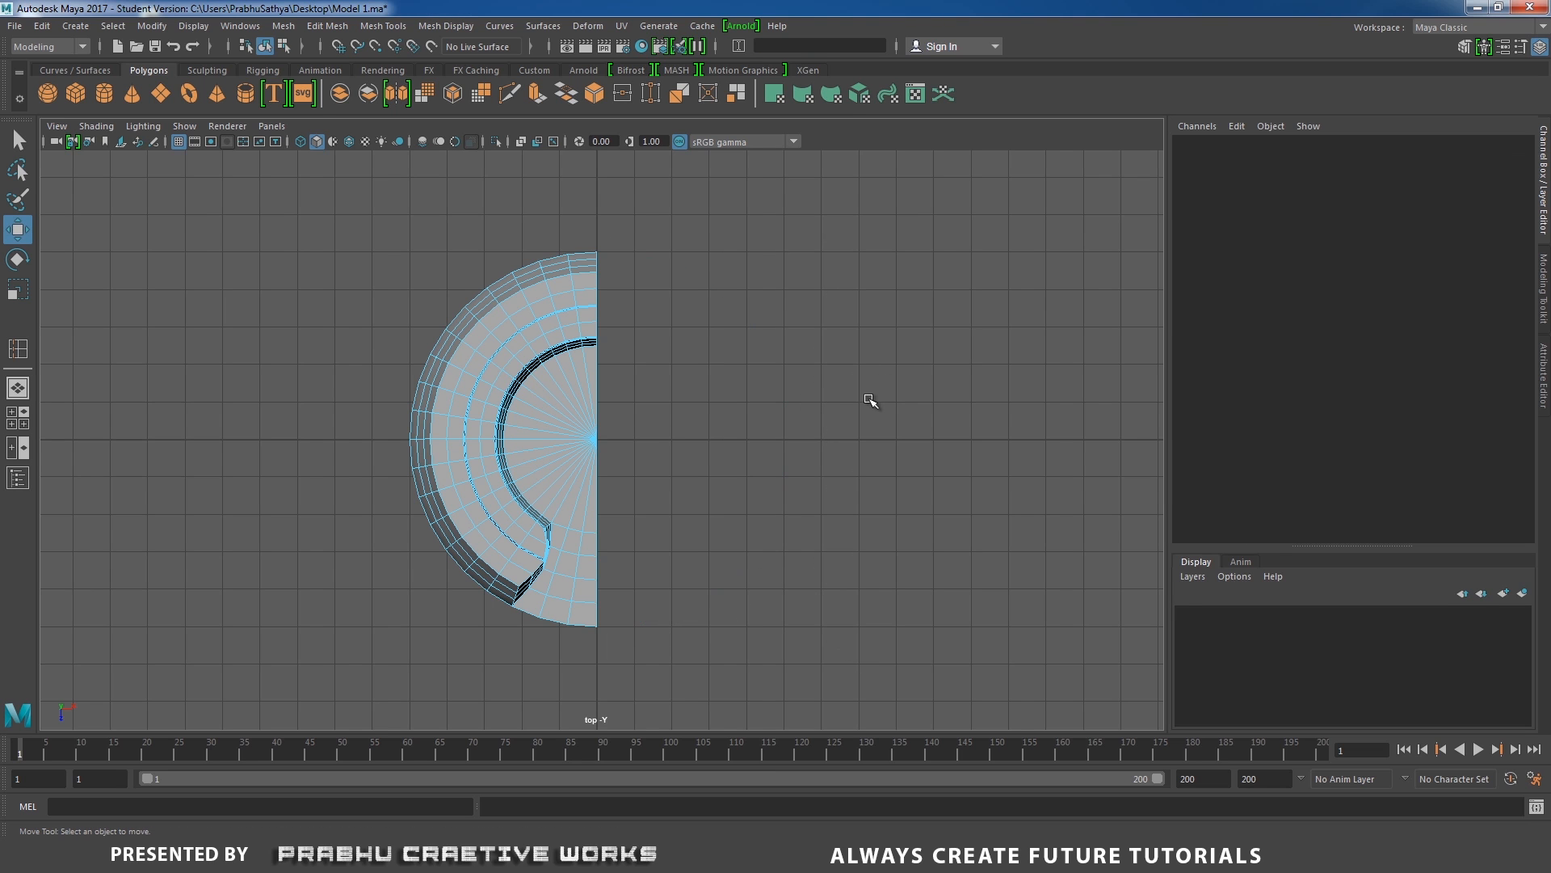
Return to object mode and mirror the remaining half in the perspective view along the world X axis, positive direction, with merged borders.
right_drag(522, 333, 616, 272)
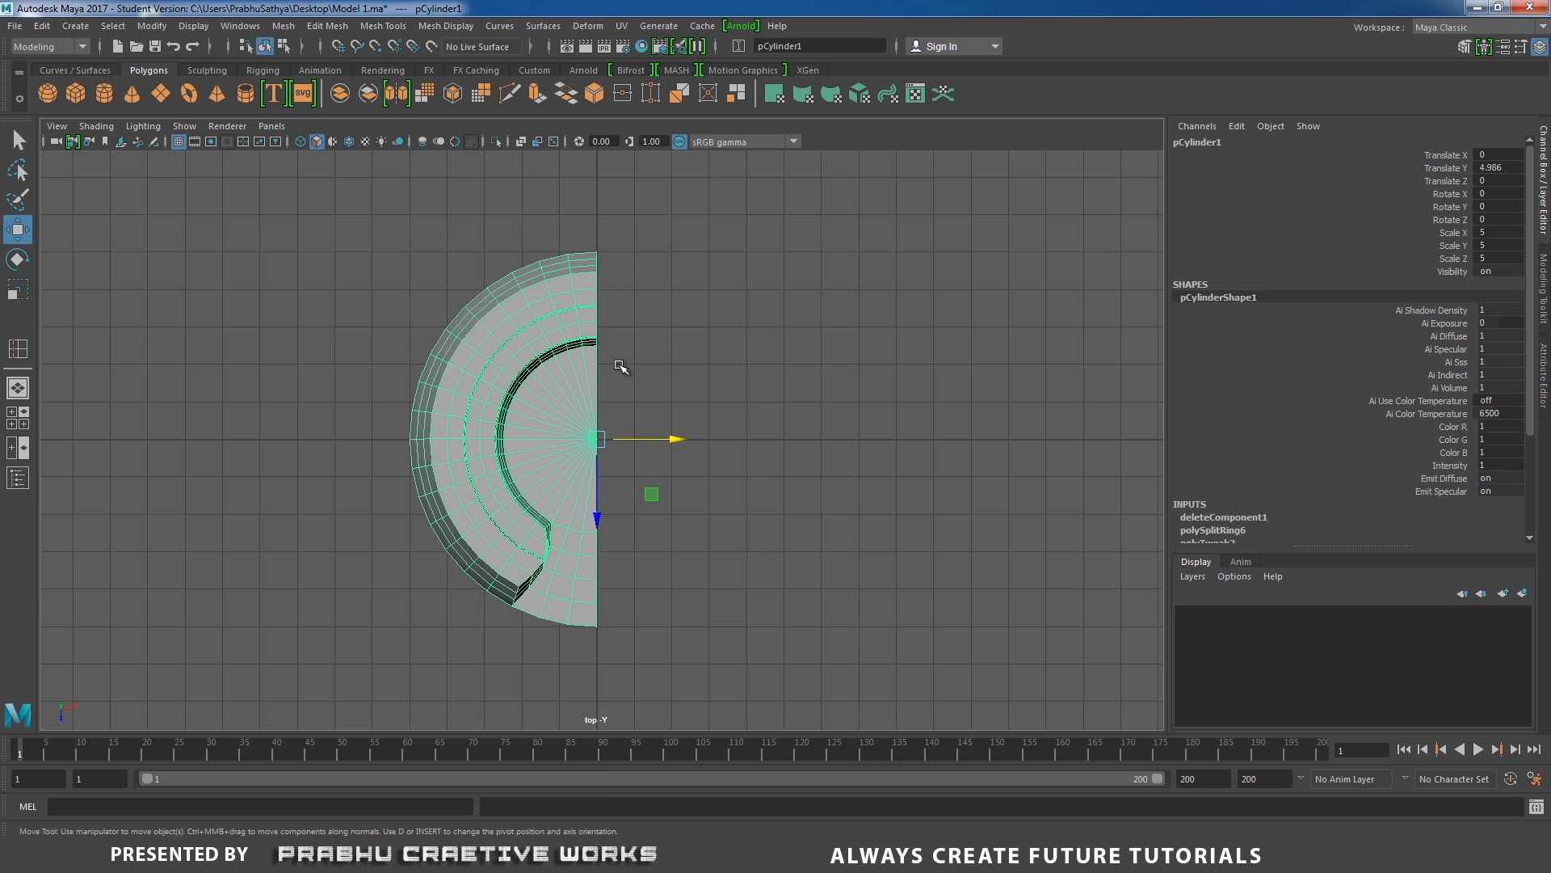
key(space)
drag(630, 372, 624, 327)
alt+drag(619, 325, 549, 290)
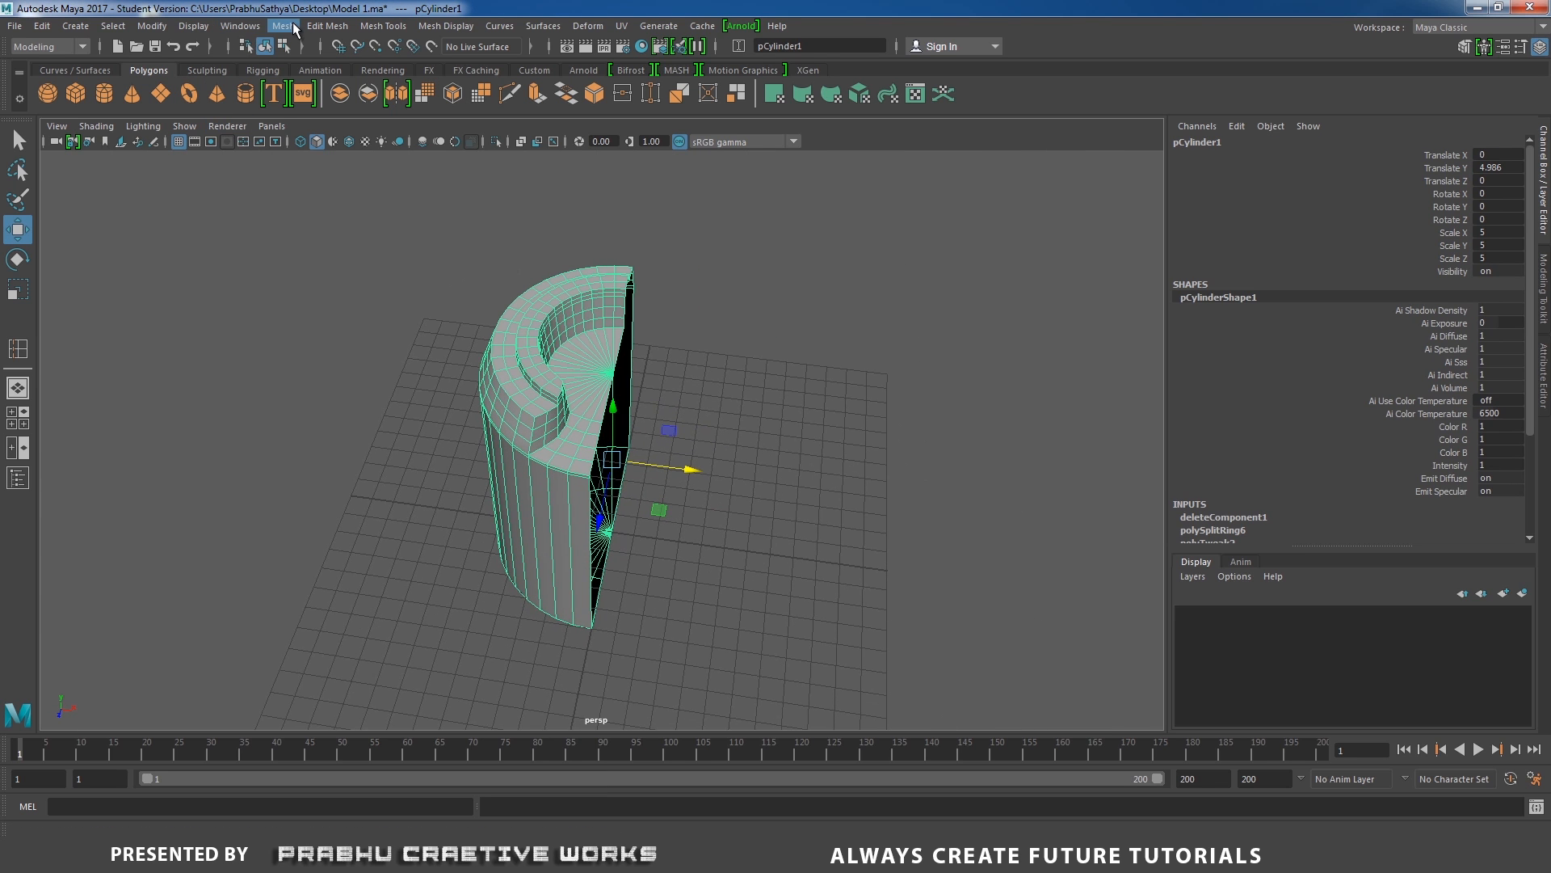
click(294, 28)
click(334, 244)
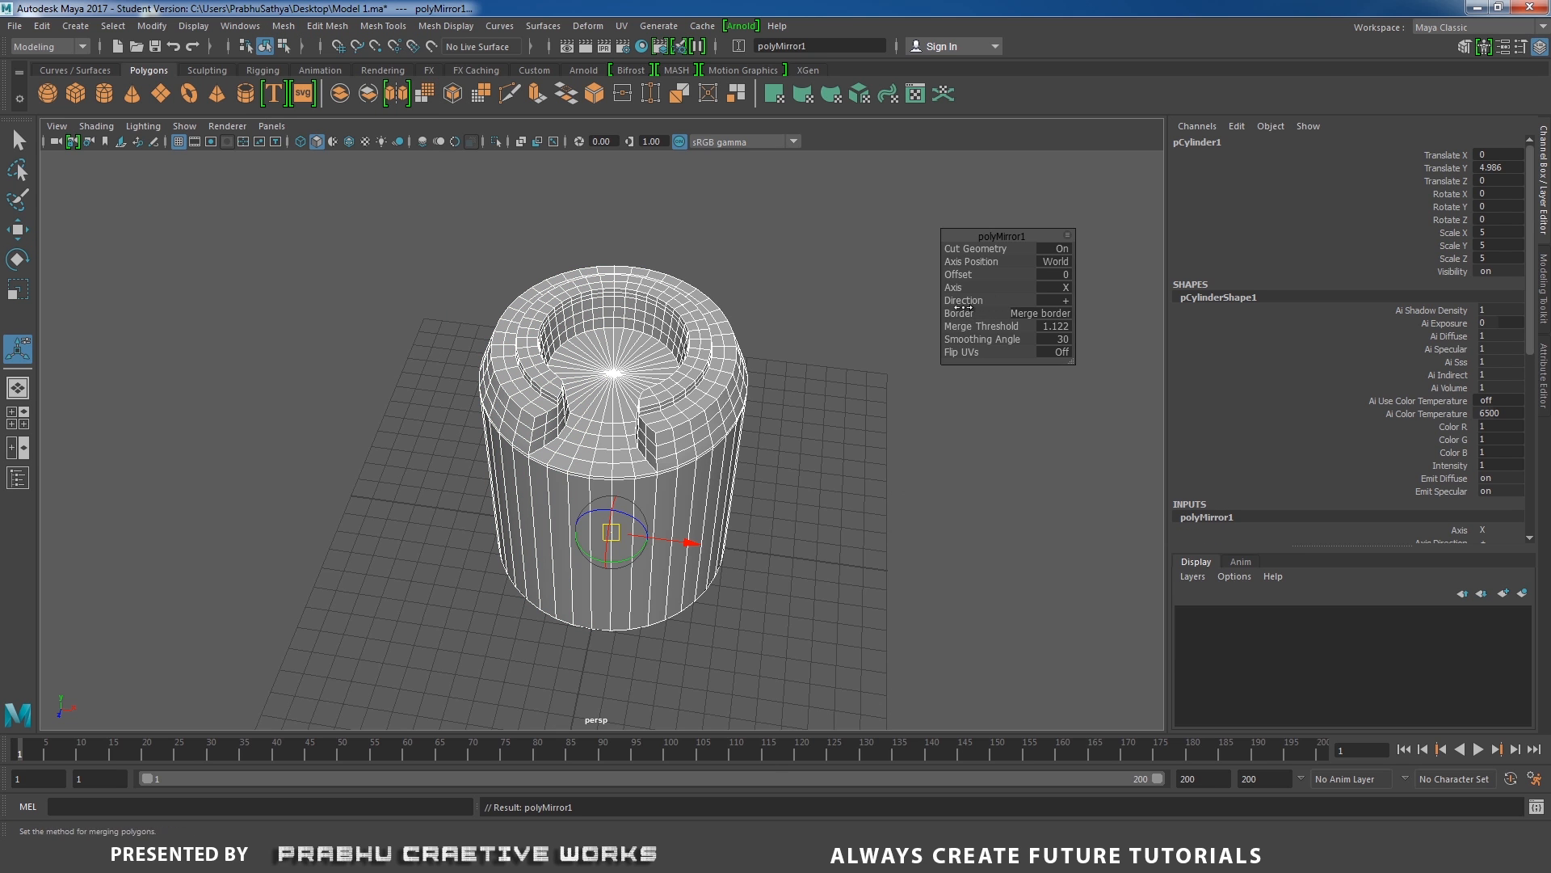
Leave the mirror tool, inspect the mirrored drum in smoothed display, and return to the unsmoothed mesh.
alt+drag(790, 388, 695, 353)
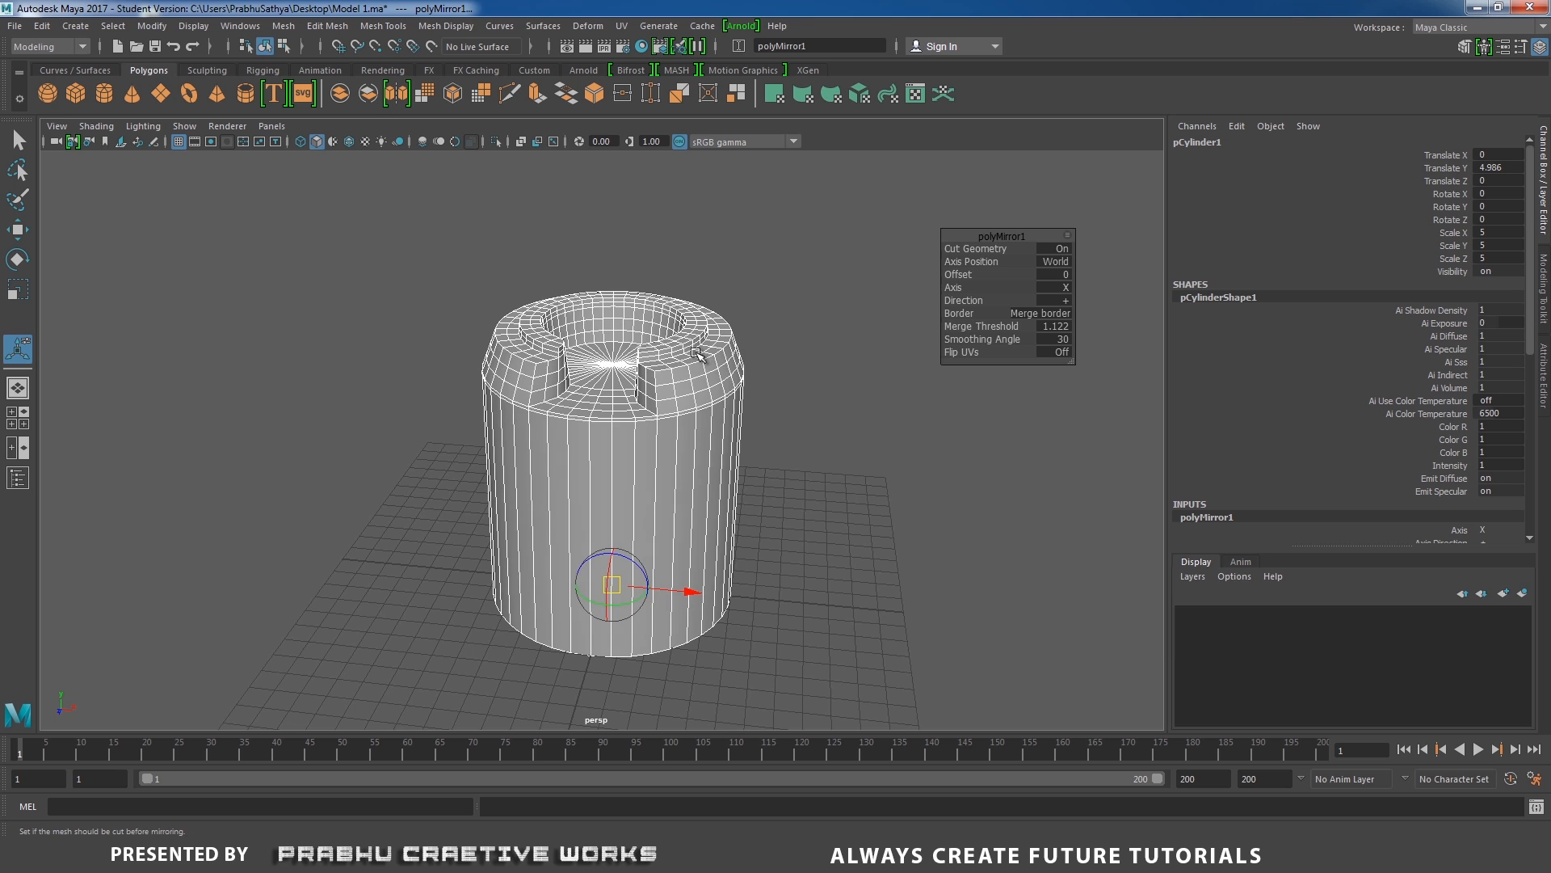
right_drag(696, 353, 774, 302)
click(774, 302)
click(701, 344)
alt+drag(669, 358, 720, 459)
alt+right_drag(719, 459, 866, 483)
key(3)
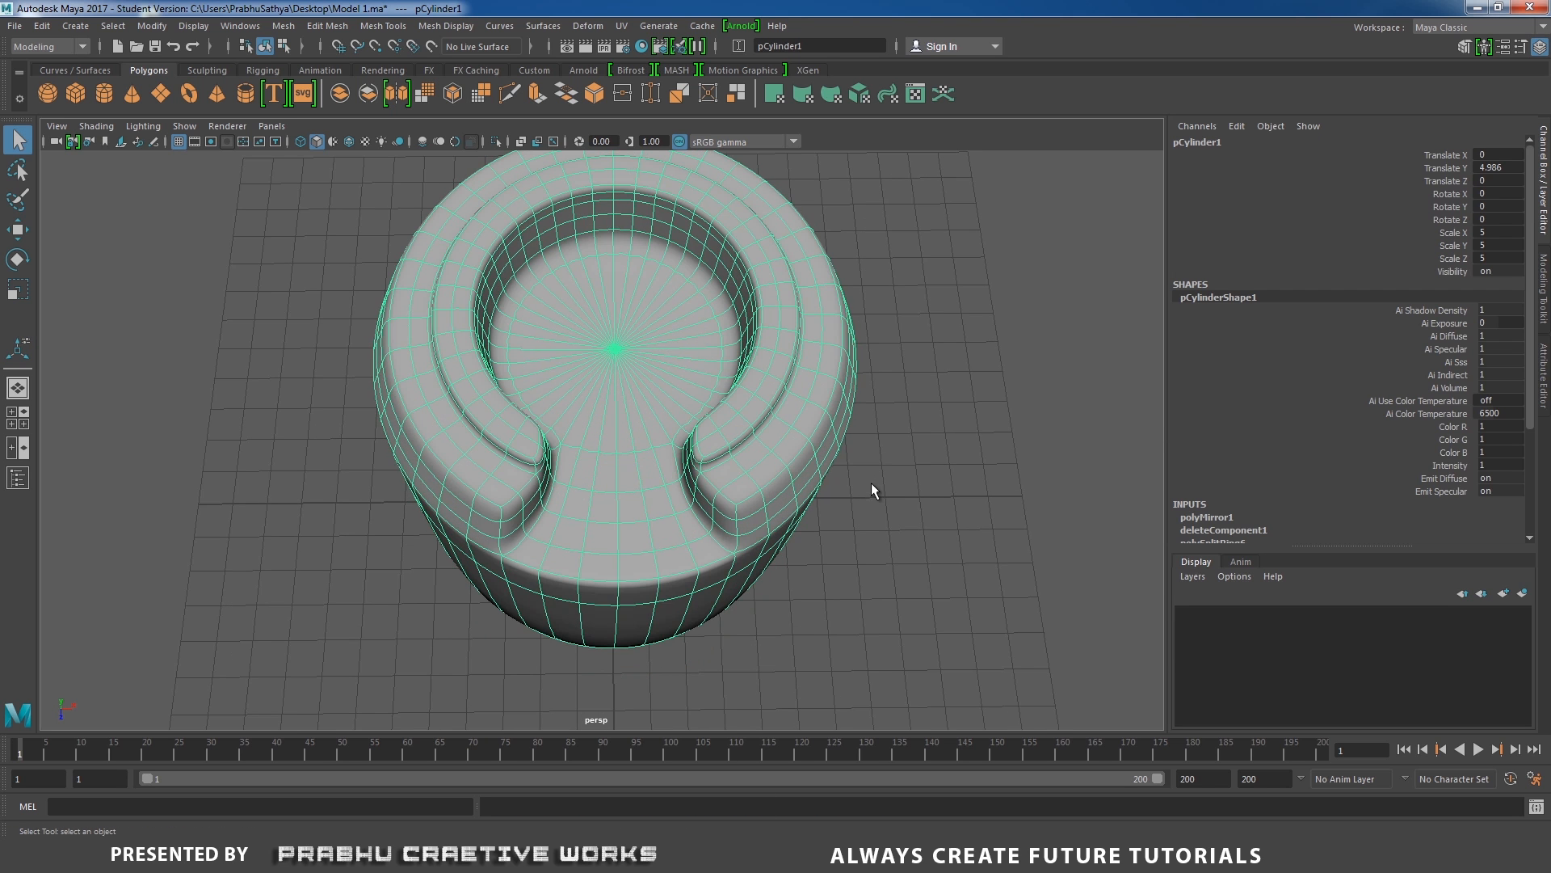
click(871, 482)
alt+drag(871, 483, 809, 457)
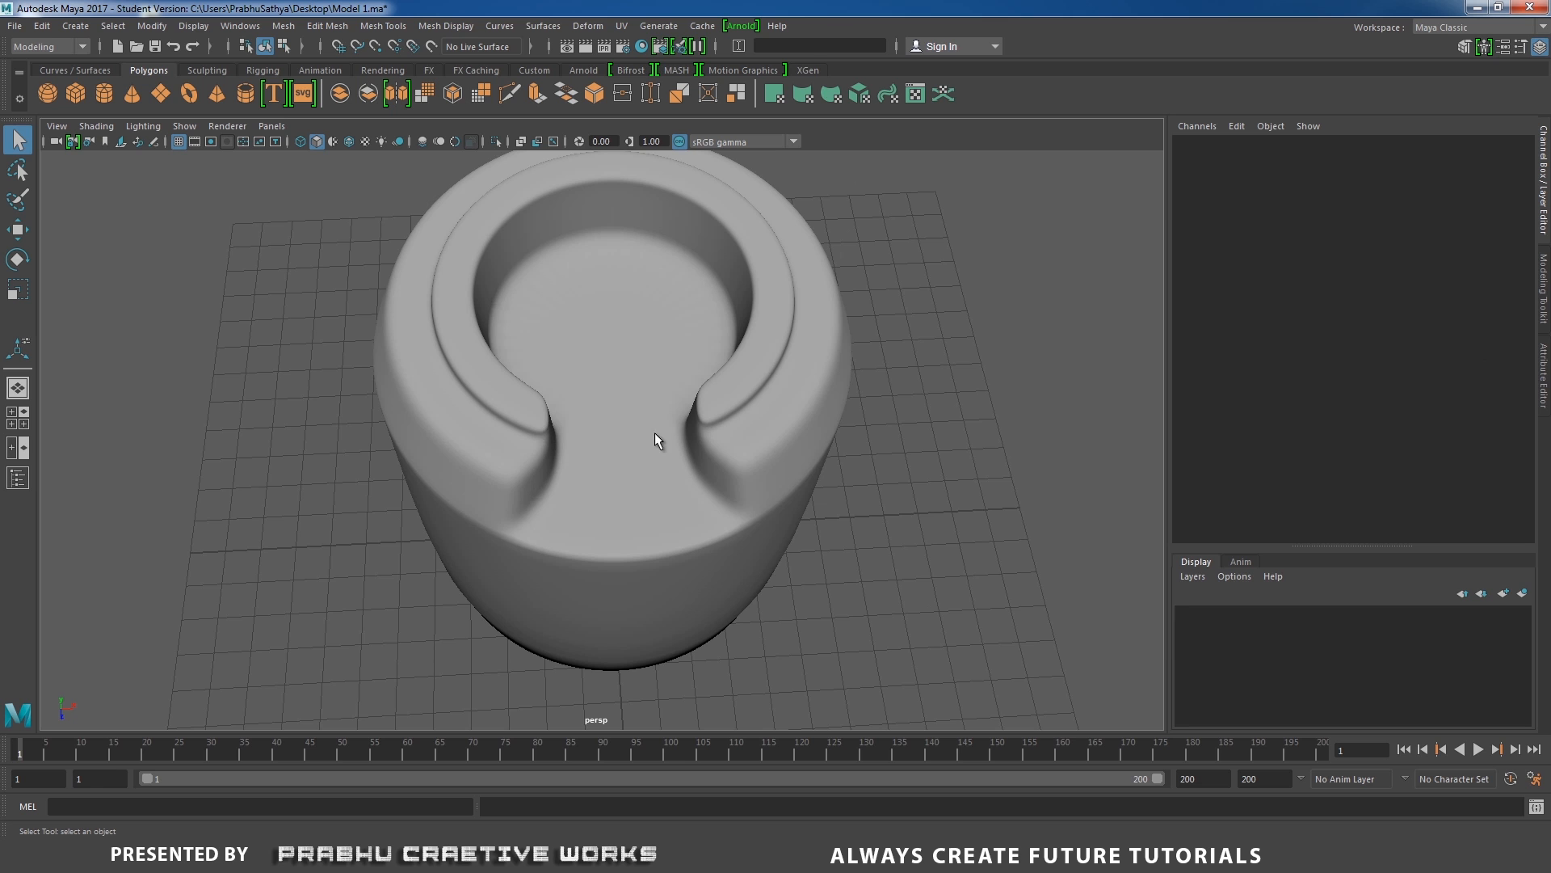
click(743, 412)
alt+drag(744, 412, 755, 419)
key(1)
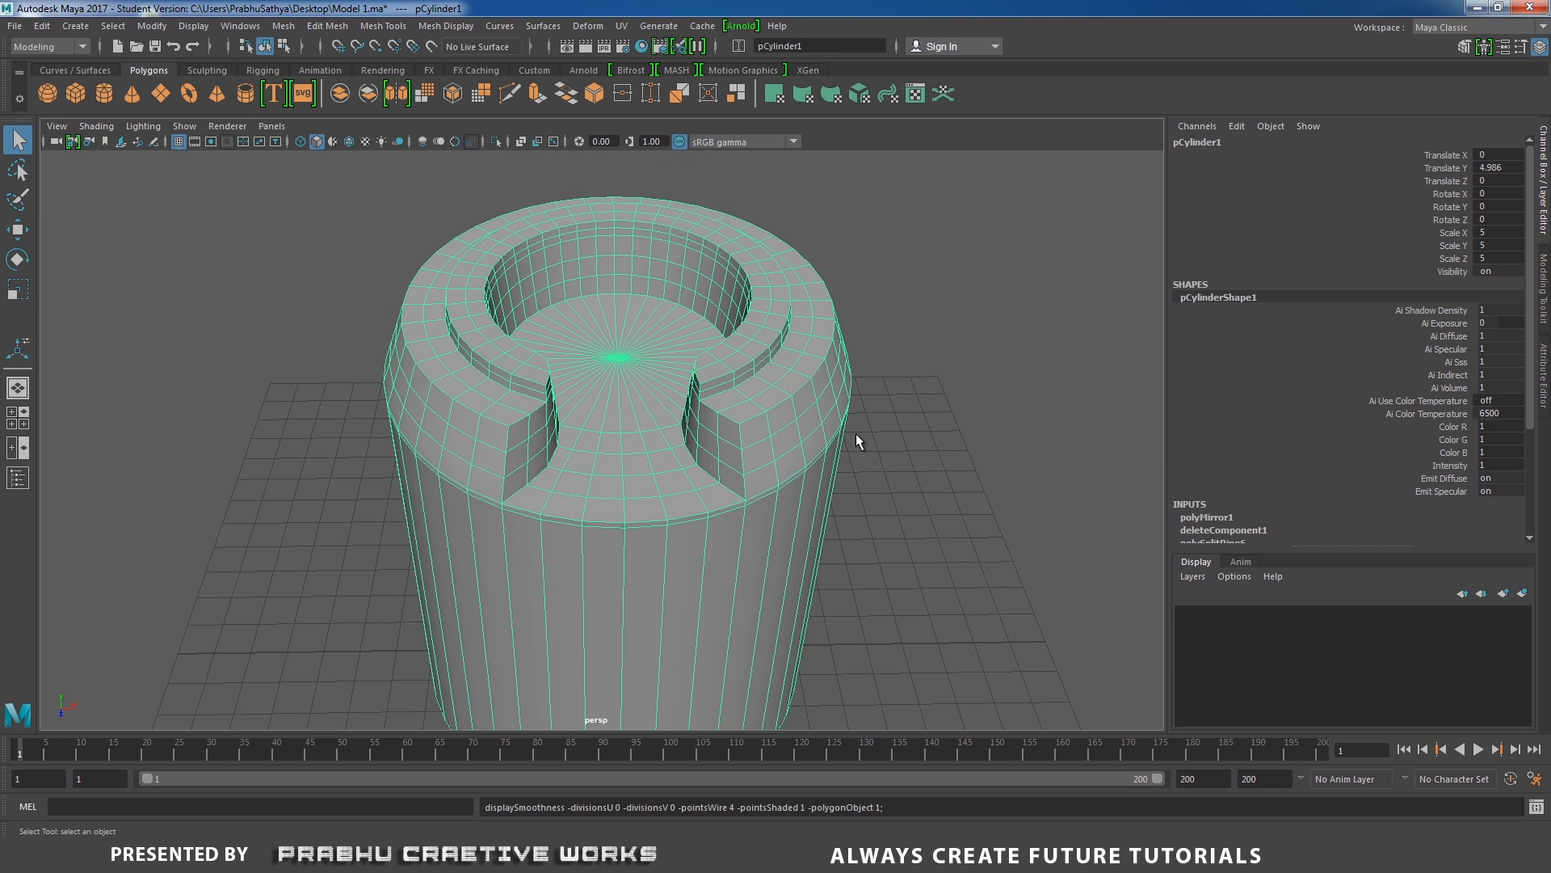
Save the scene incrementally as Model 2.ma.
alt+drag(855, 433, 602, 477)
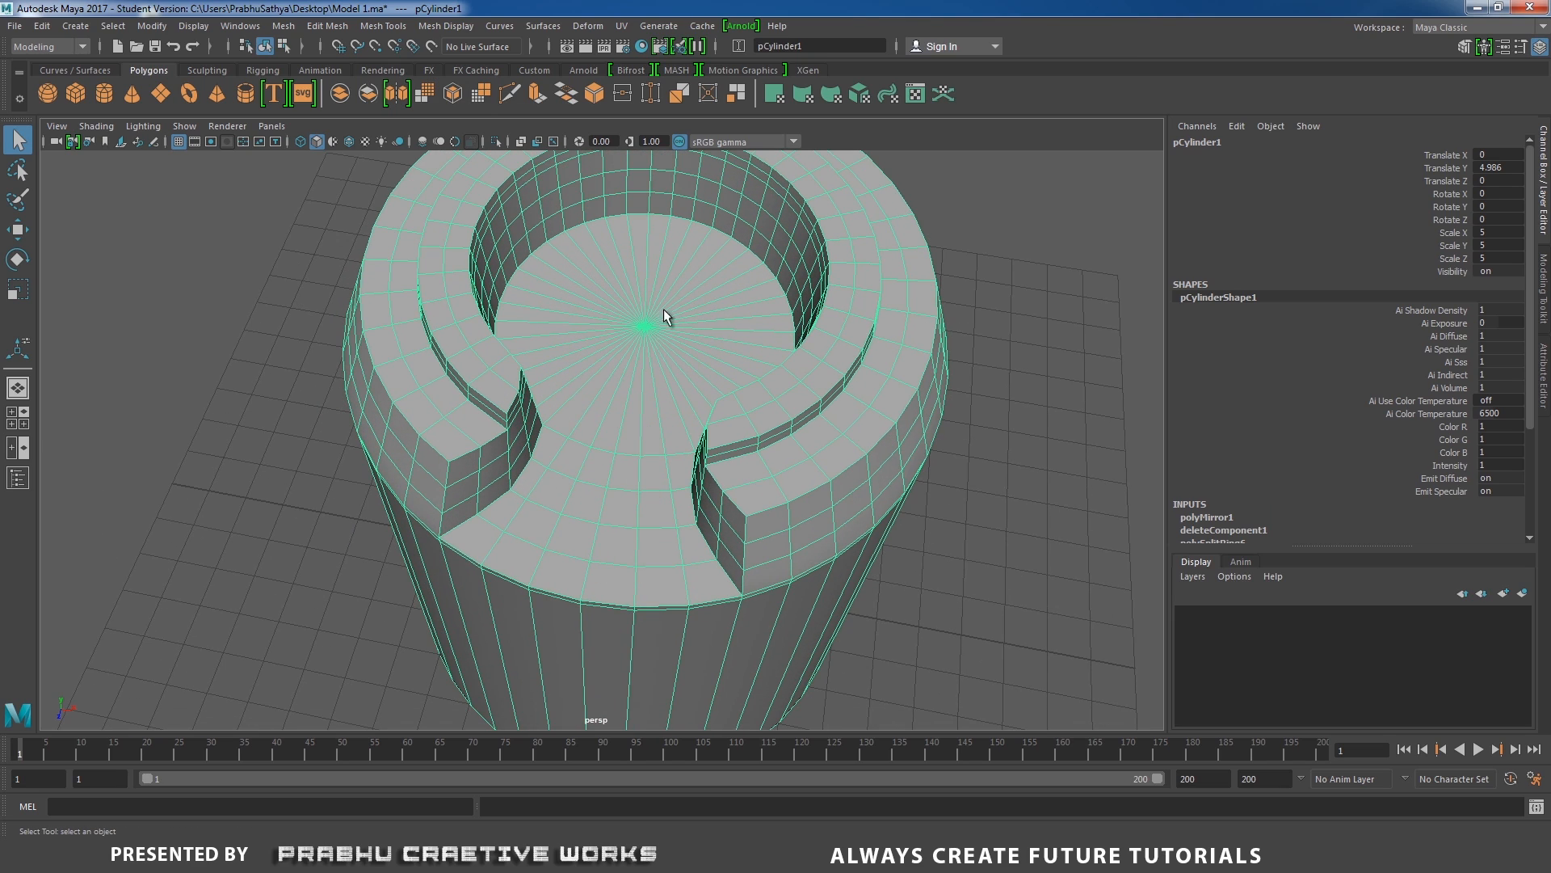
alt+drag(700, 231, 696, 273)
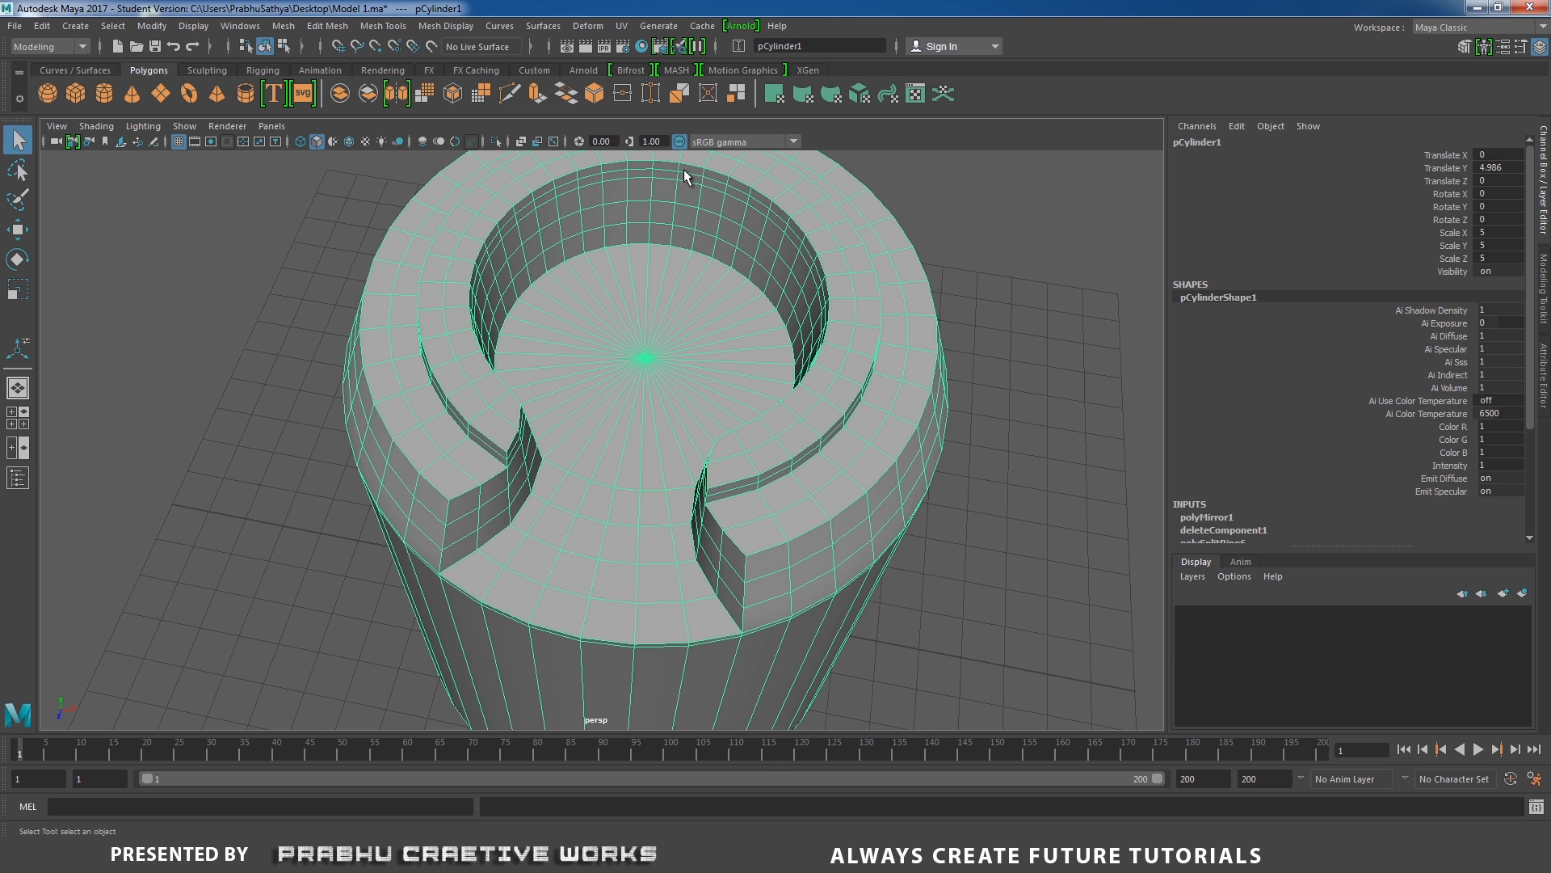
key(ctrl+alt+s)
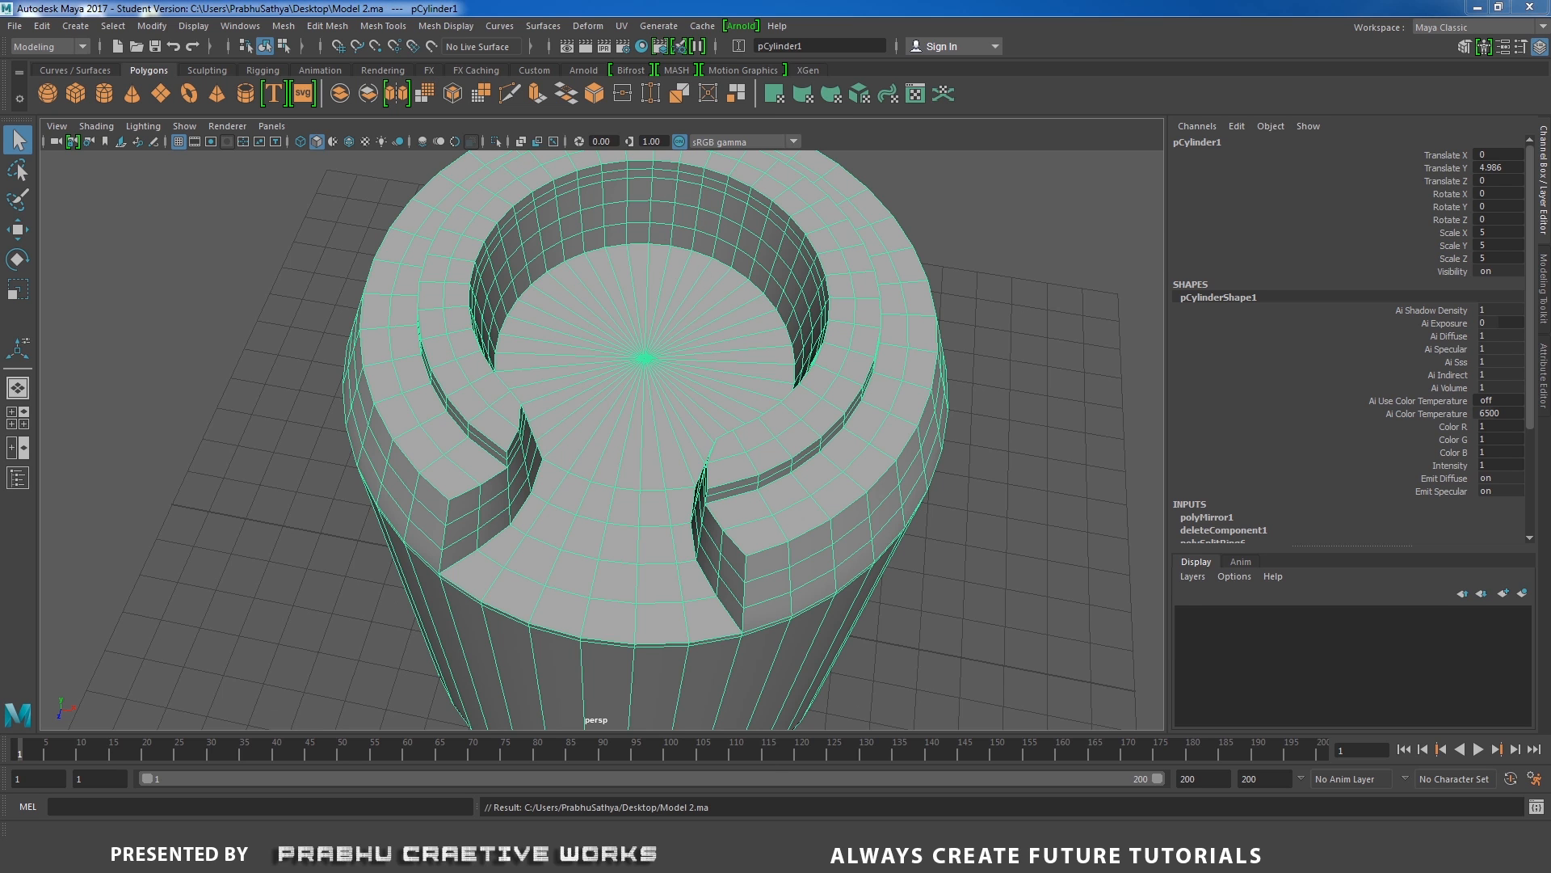
Create a polygon cube and raise it above the recessed top, to a Translate Y of about 11.065.
click(69, 25)
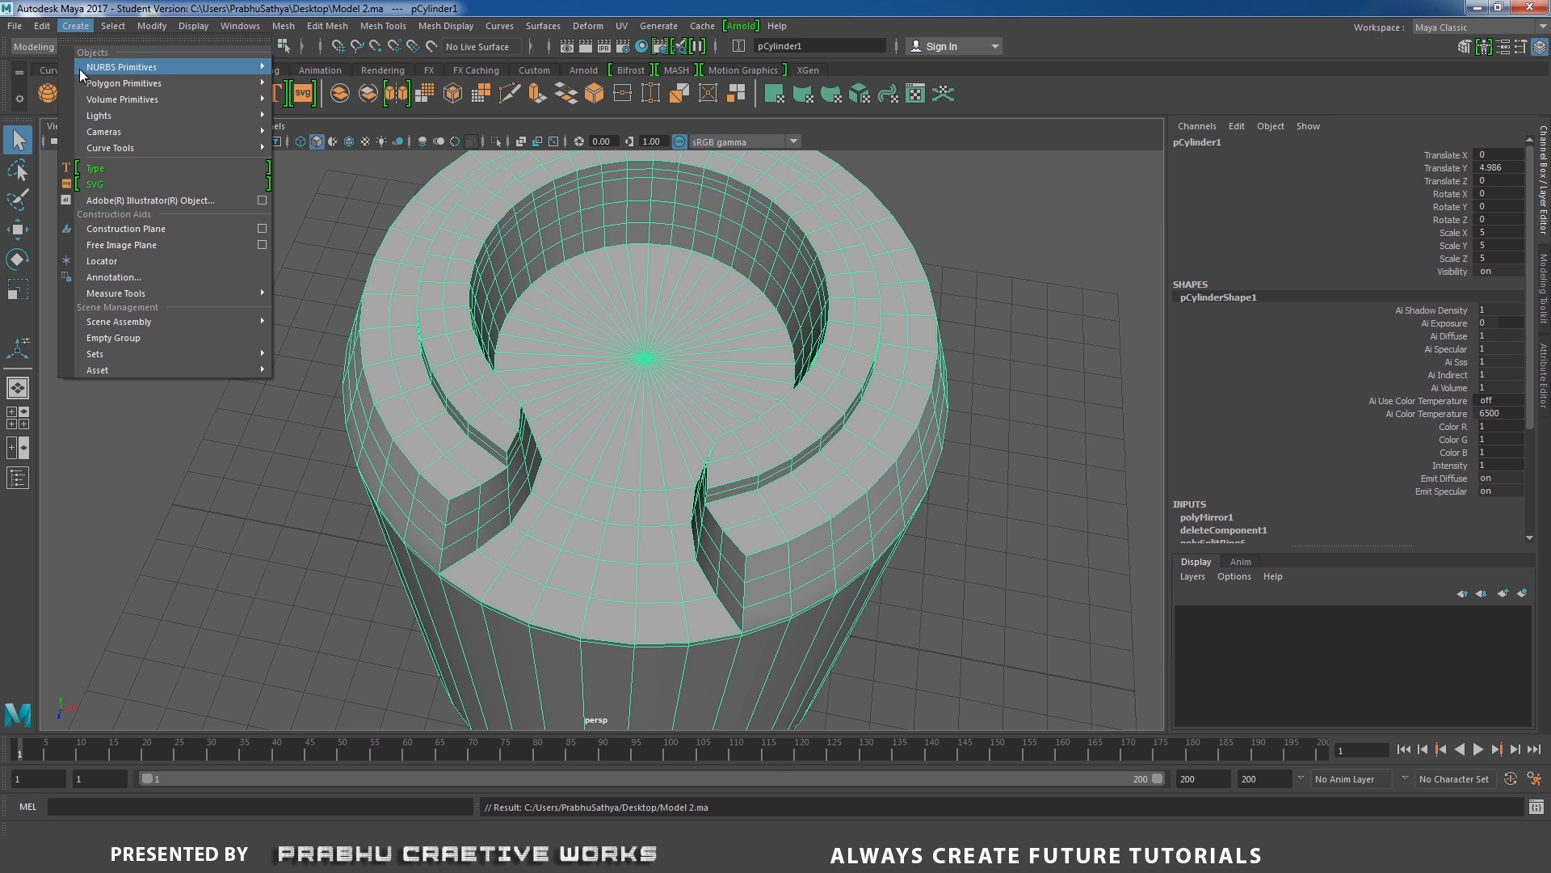
mouse_move(194, 99)
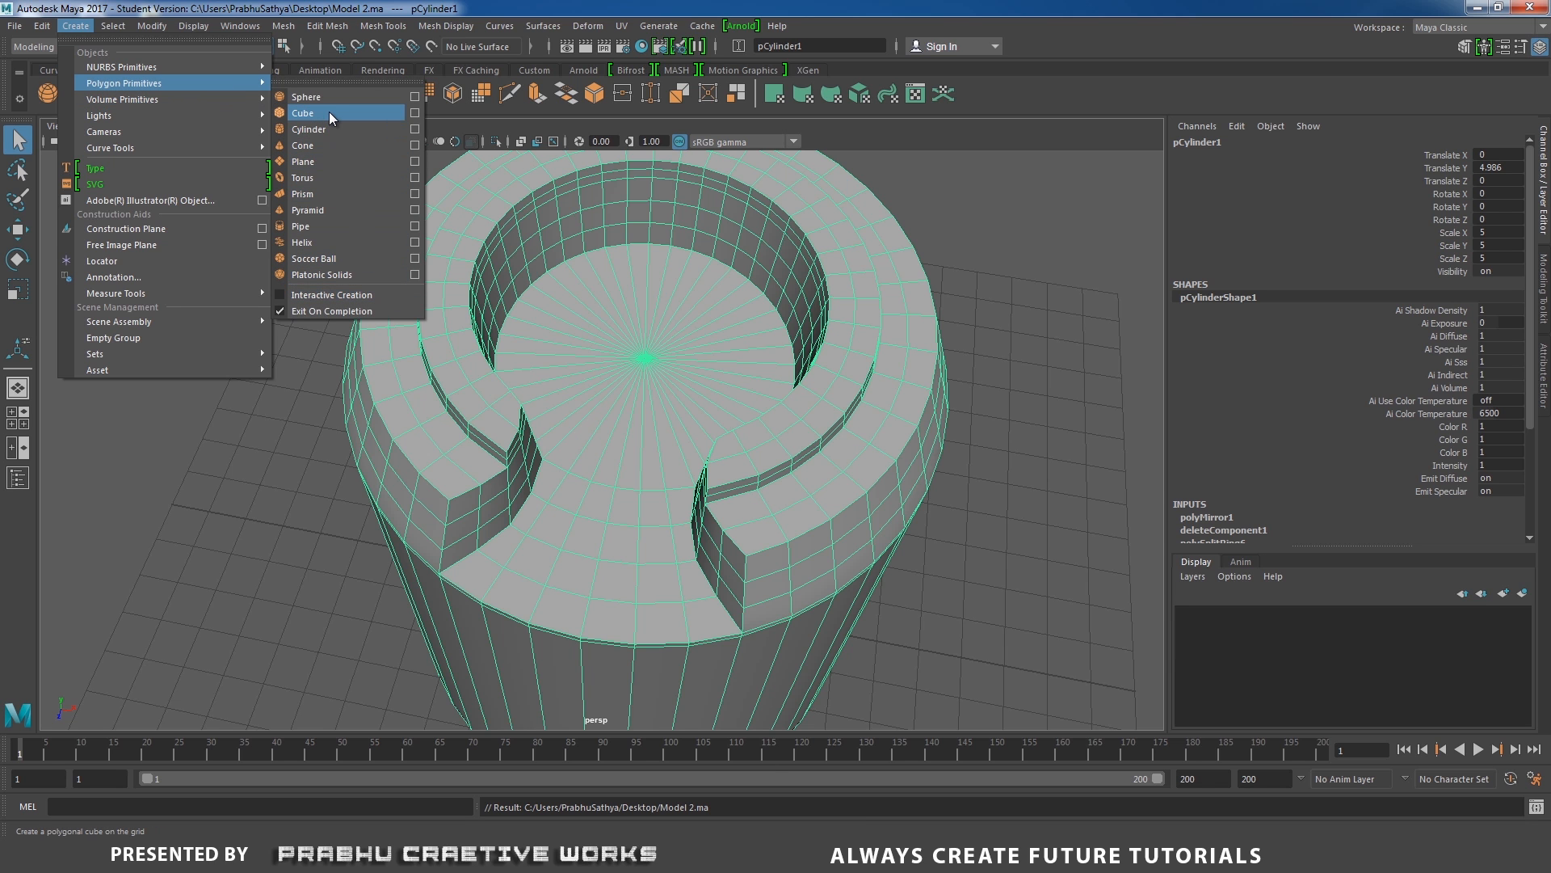
click(328, 111)
scroll(574, 350, down, 8)
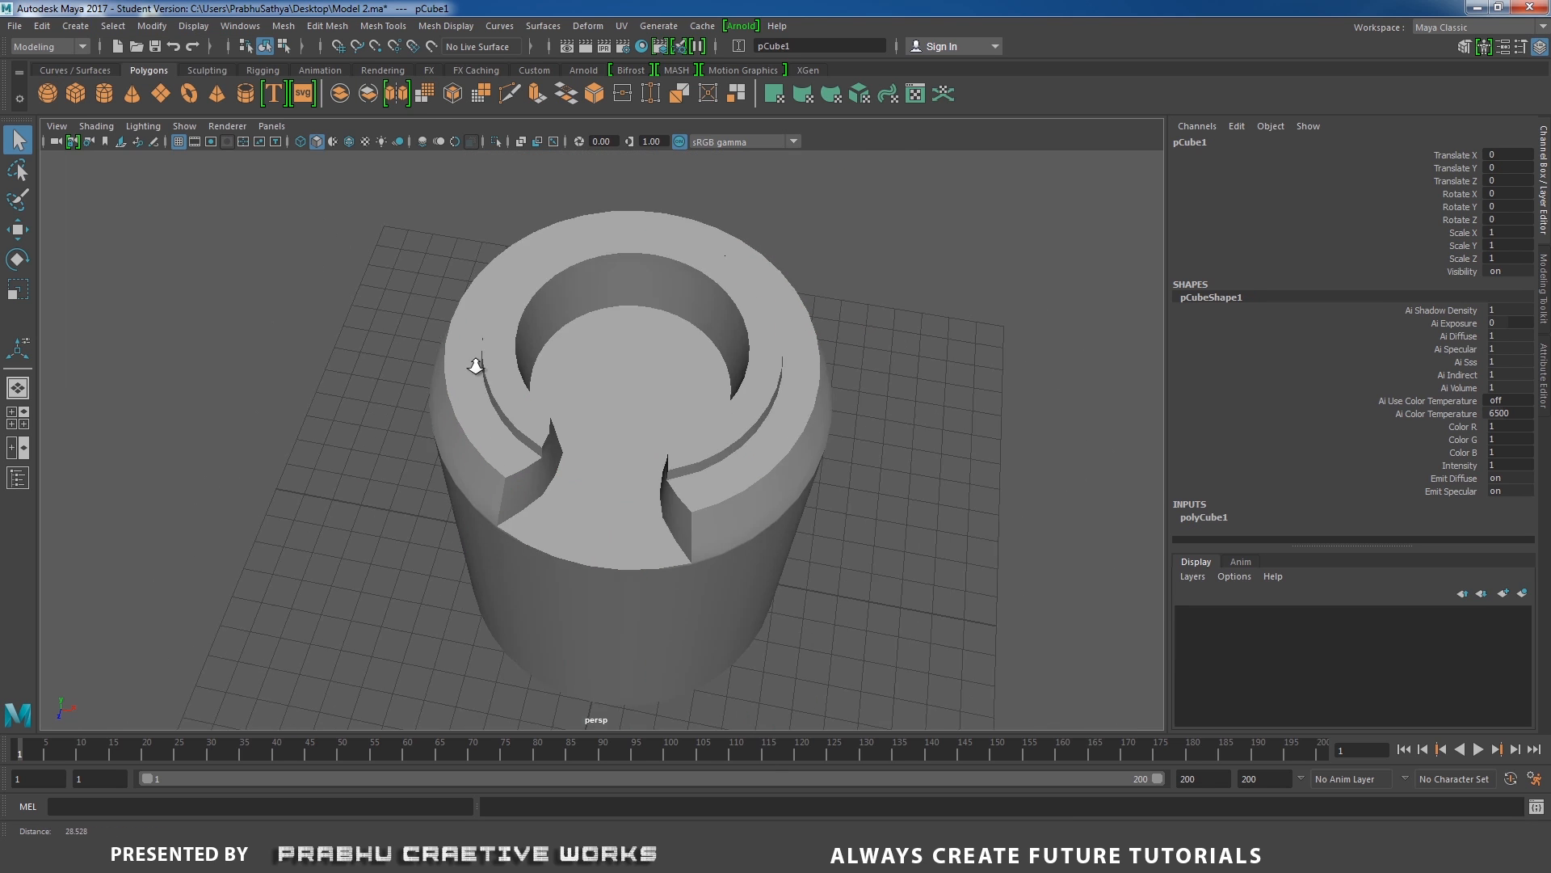
alt+drag(488, 382, 504, 402)
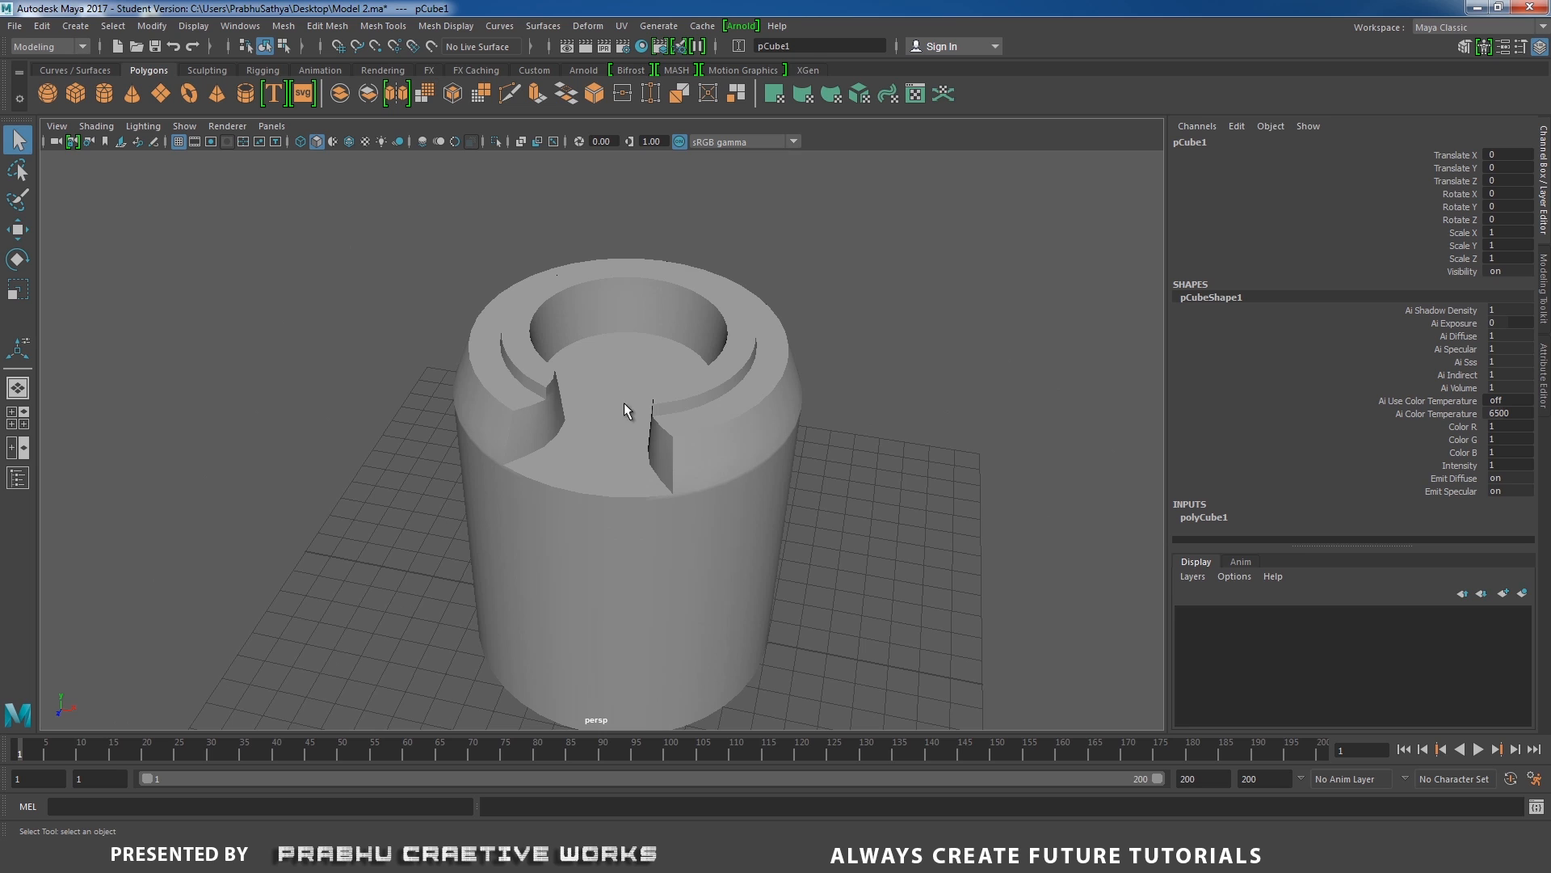
key(w)
drag(624, 557, 636, 267)
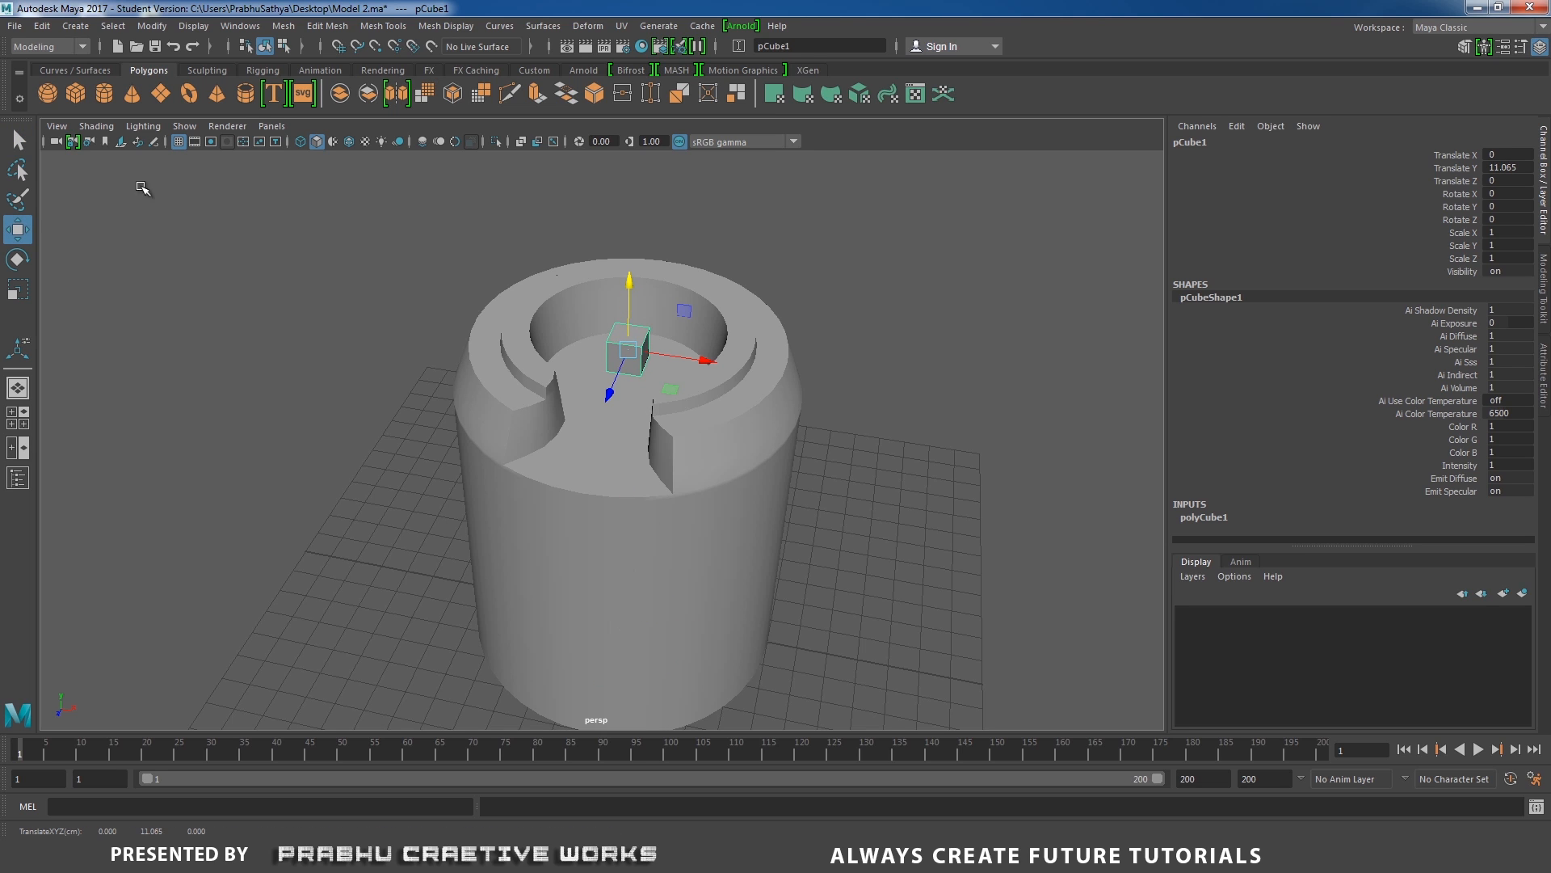
Turn on Wireframe on Shaded display in the perspective view.
click(97, 129)
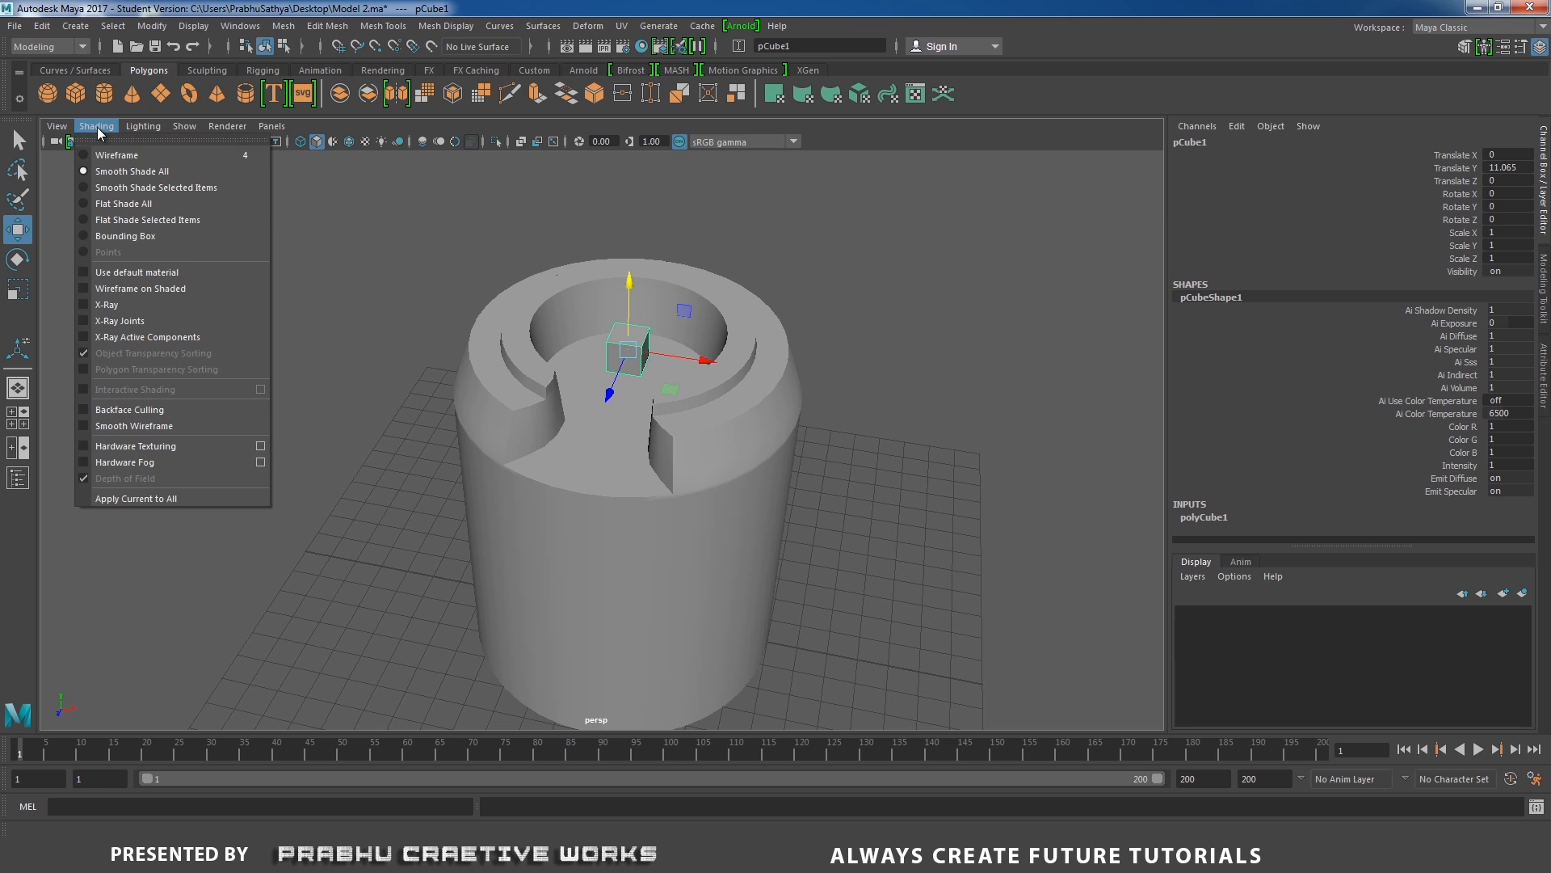
click(116, 288)
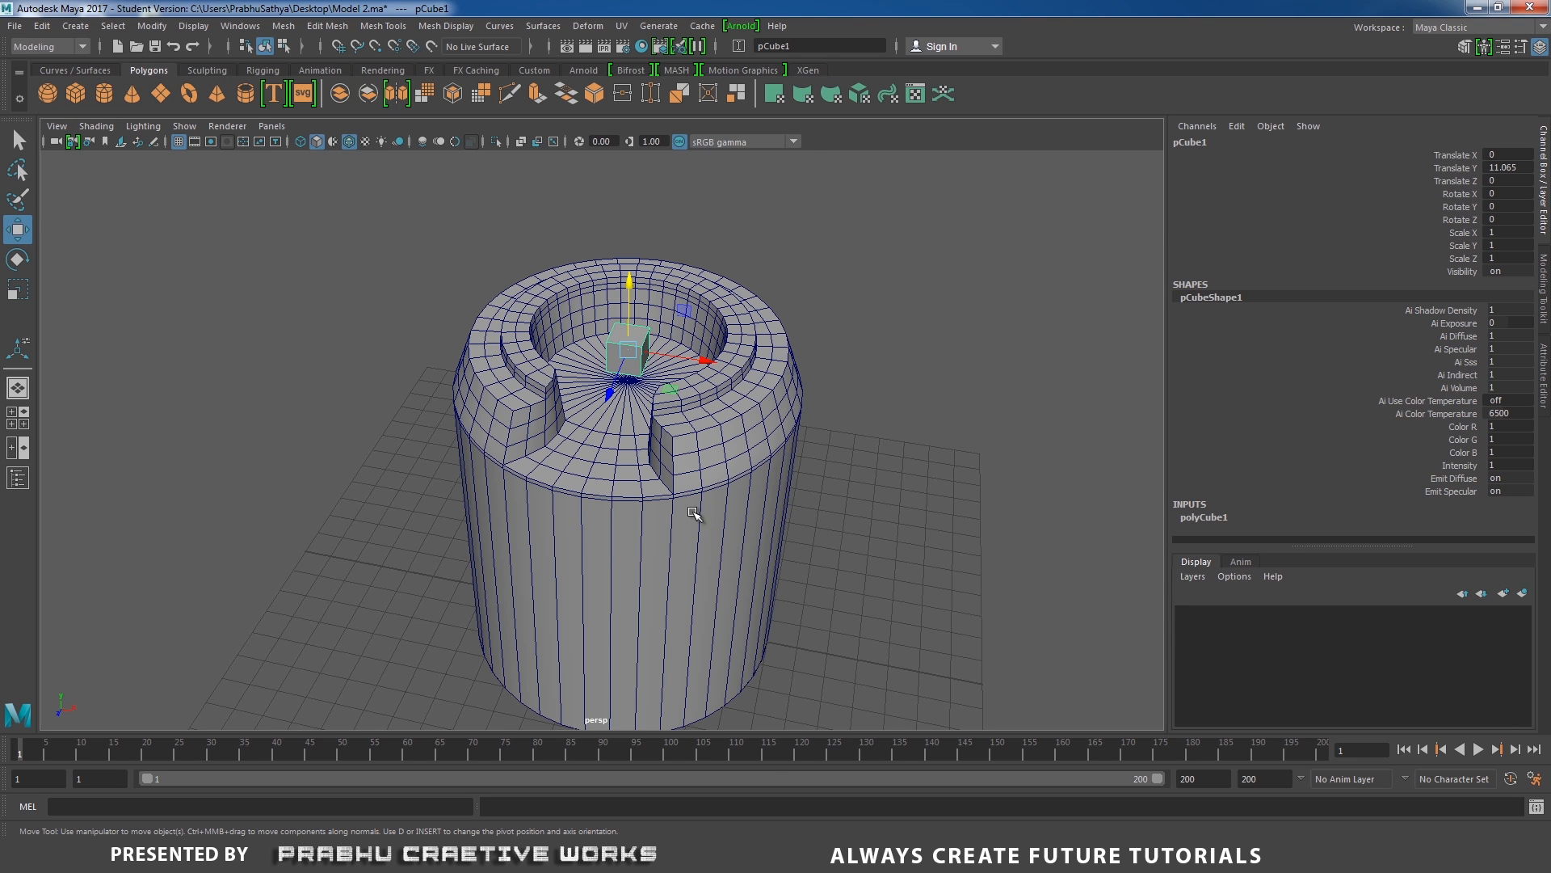
alt+drag(711, 444, 761, 483)
alt+right_drag(764, 485, 929, 525)
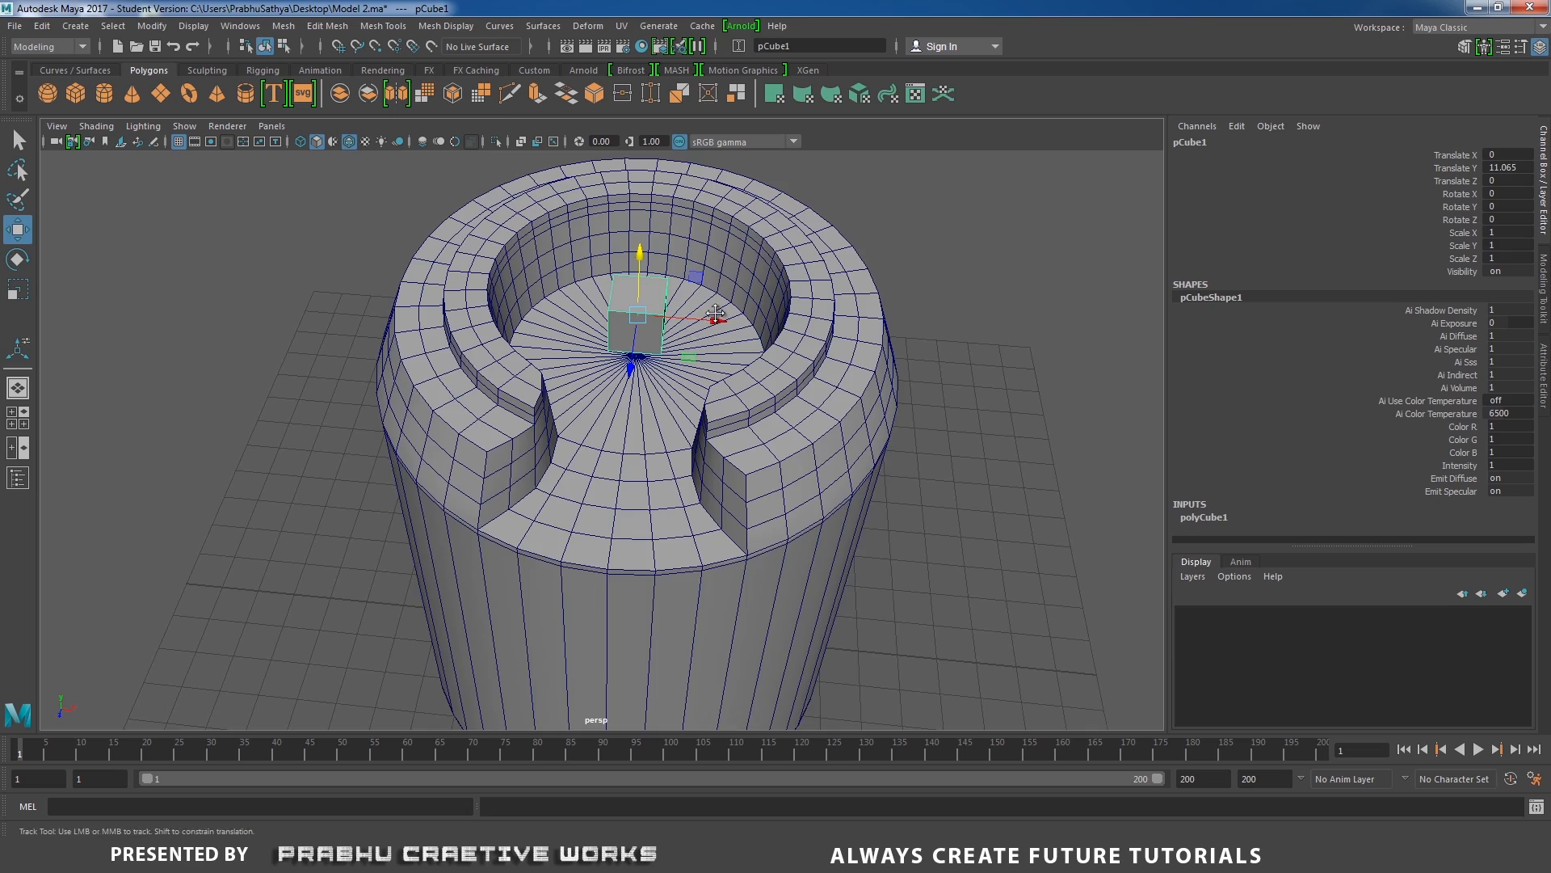
Scale the cube down to about 0.56 in X and 0.613 in Y.
alt+middle_drag(715, 314, 670, 372)
alt+right_drag(671, 372, 774, 368)
alt+drag(768, 368, 670, 298)
key(r)
drag(595, 231, 597, 248)
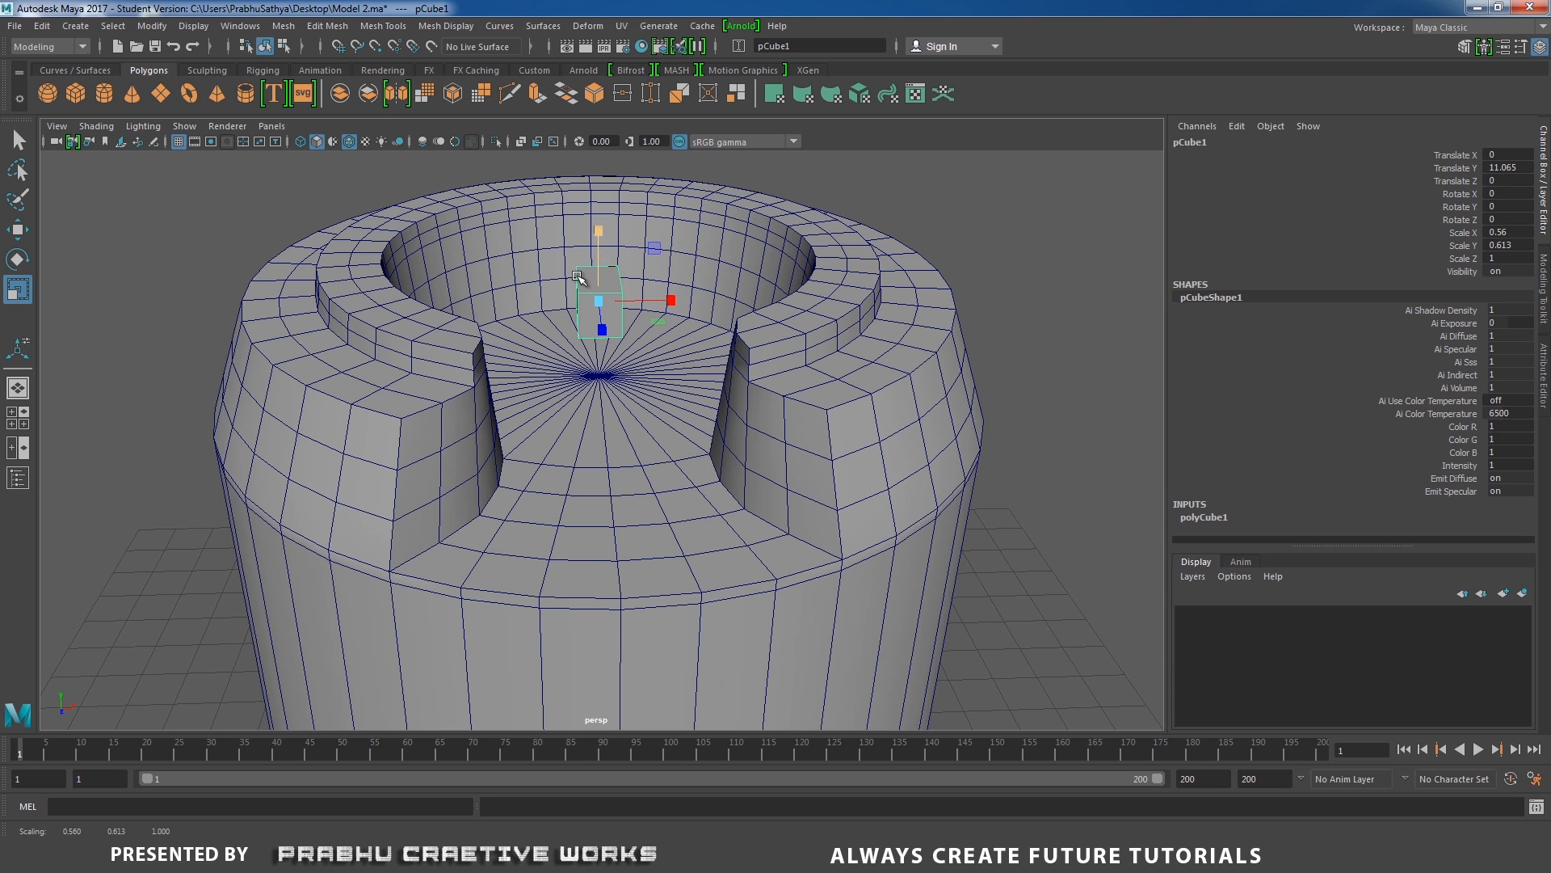
Using the side view in wireframe, place the cube inside the raised rim at Translate Y about 11.465 and Translate Z about -2.107.
alt+drag(579, 277, 629, 218)
key(w)
key(space)
drag(724, 264, 794, 268)
alt+middle_drag(820, 287, 815, 626)
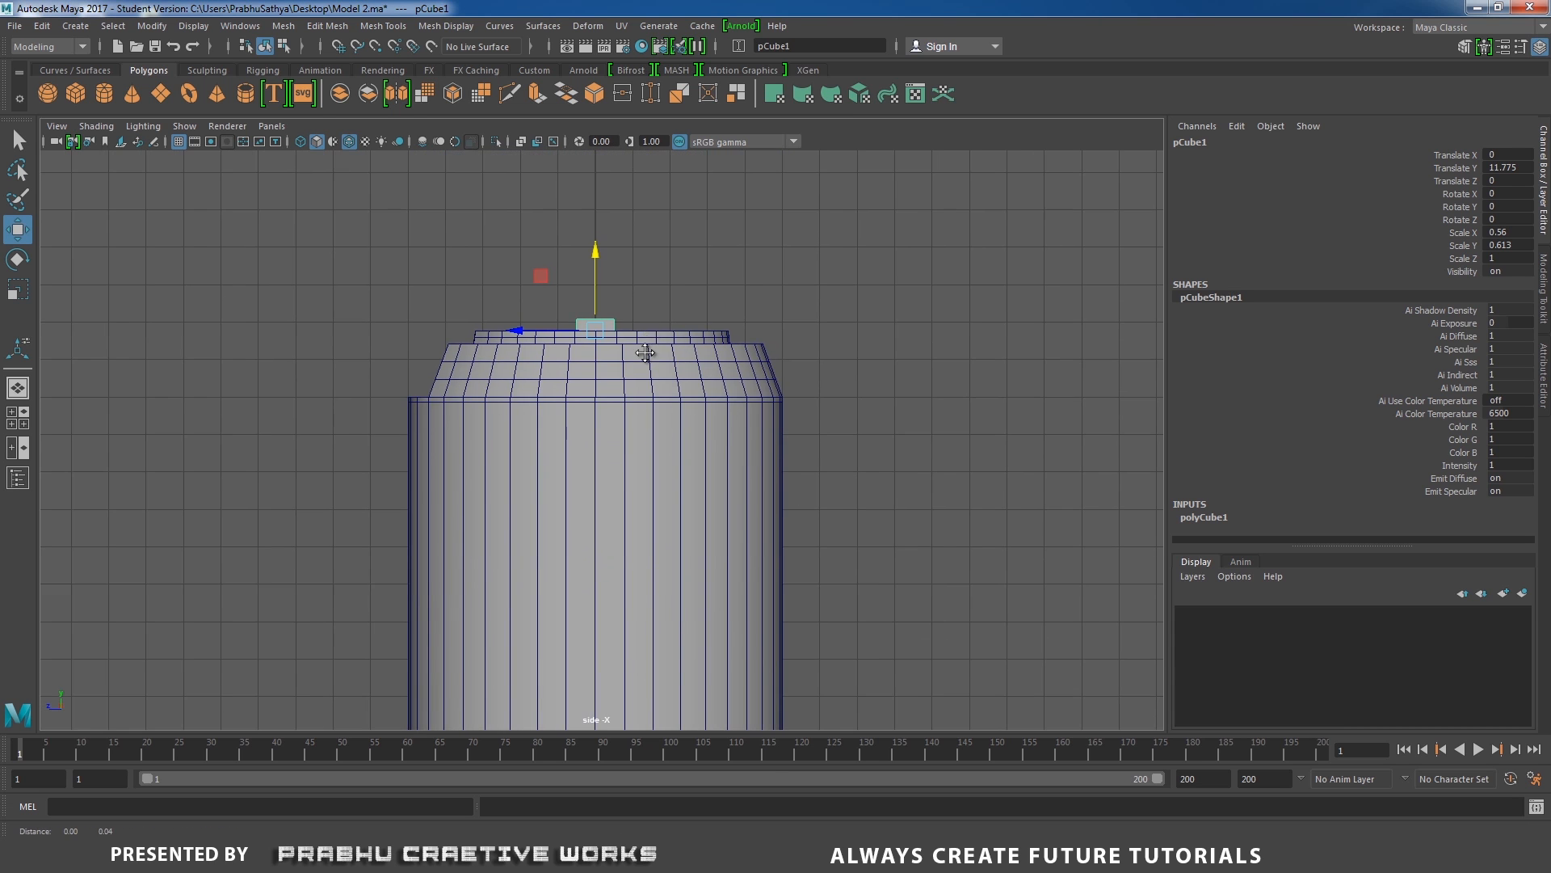
alt+right_drag(647, 353, 1073, 456)
key(4)
scroll(814, 349, up, 3)
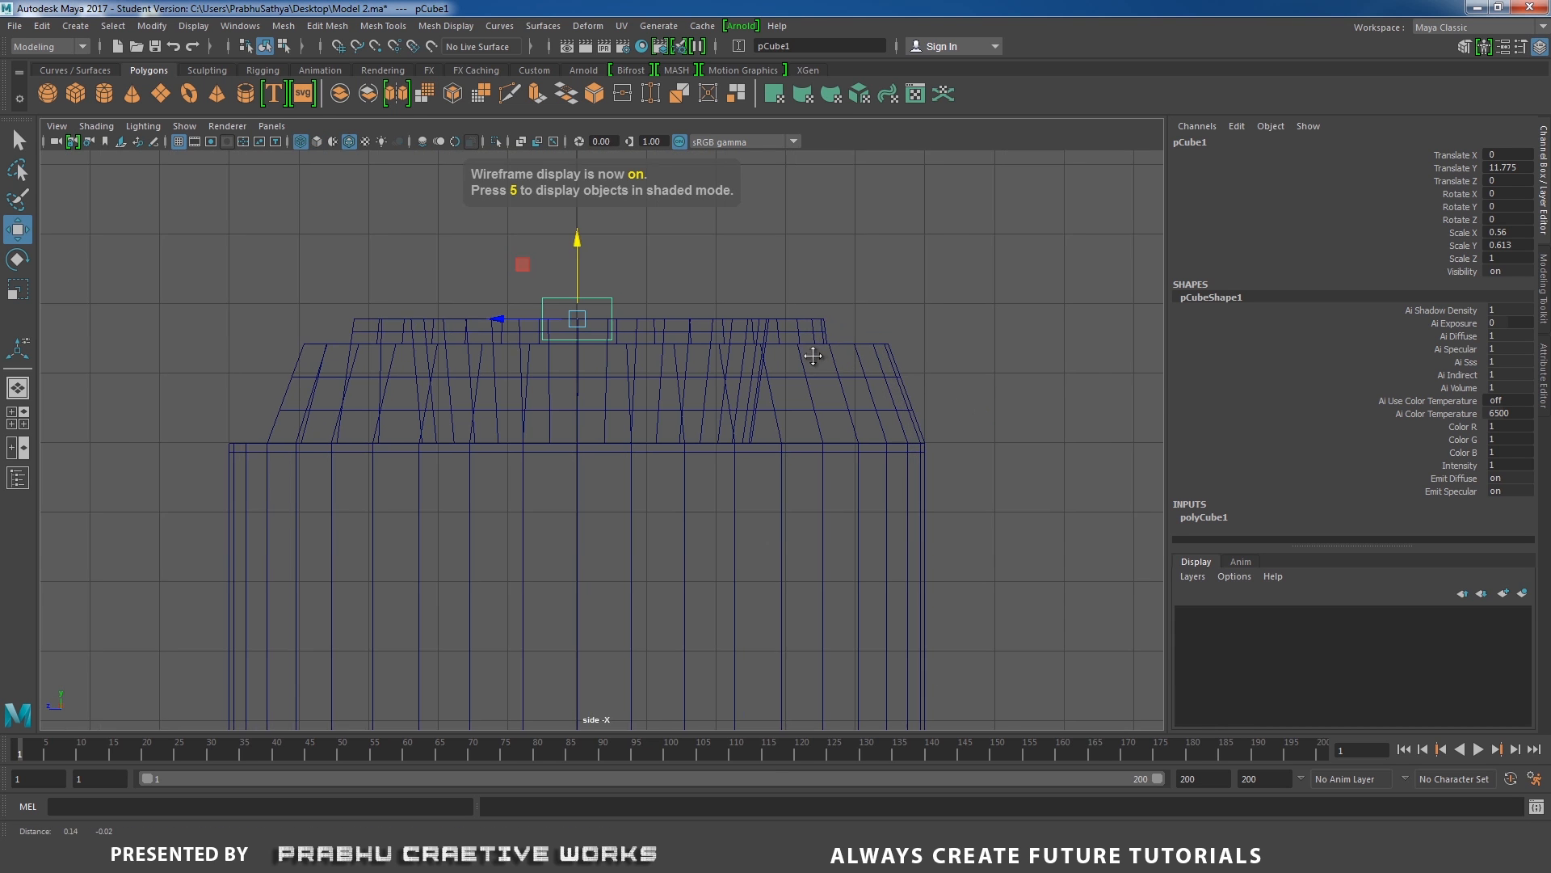
drag(487, 216, 487, 239)
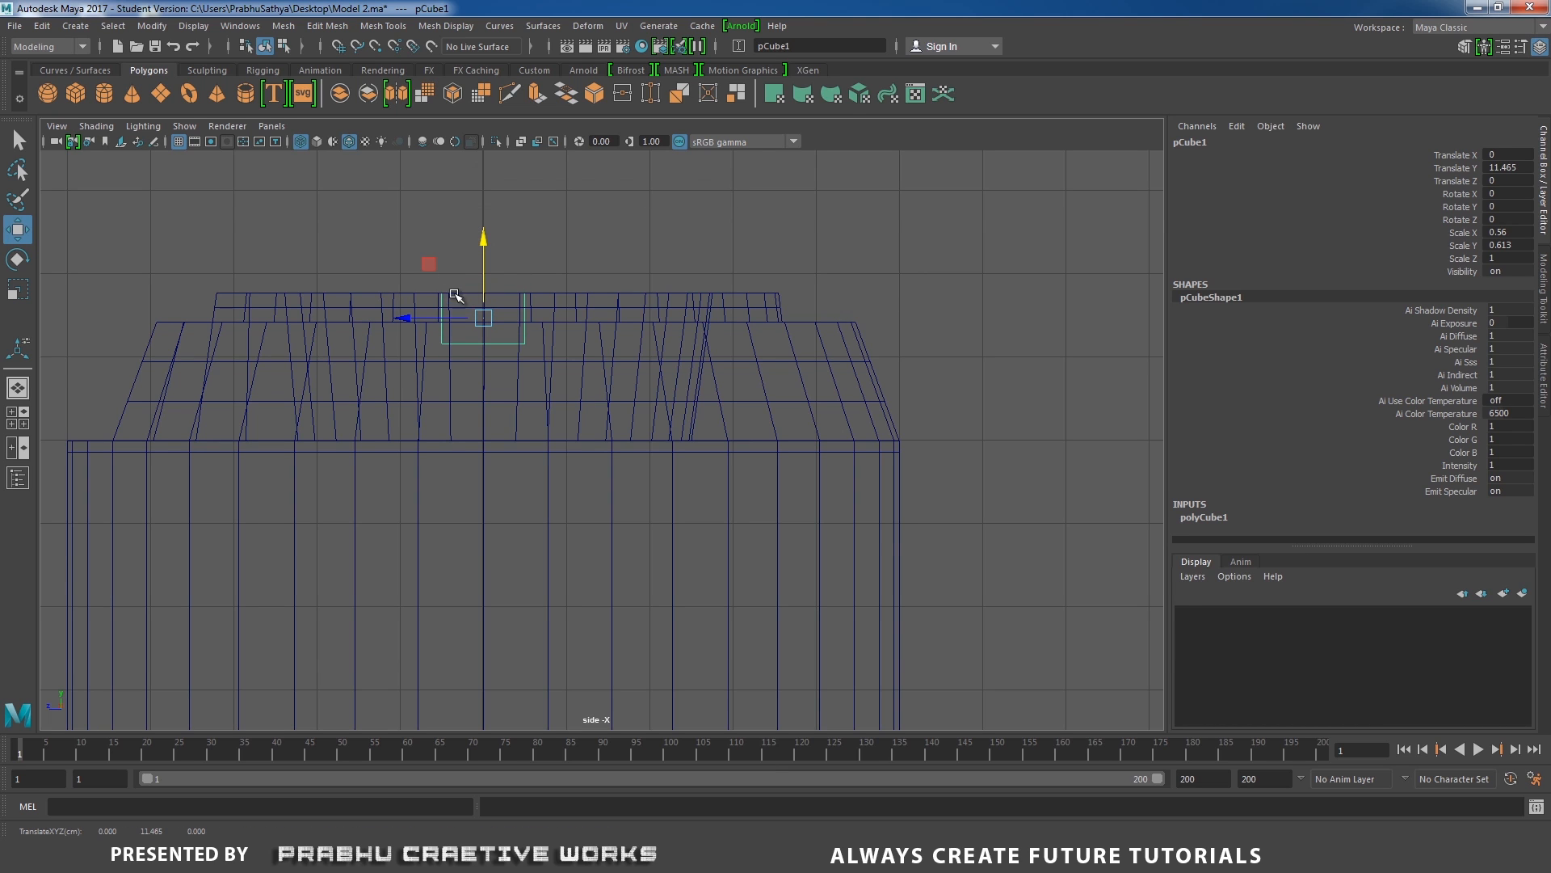
drag(410, 320, 579, 320)
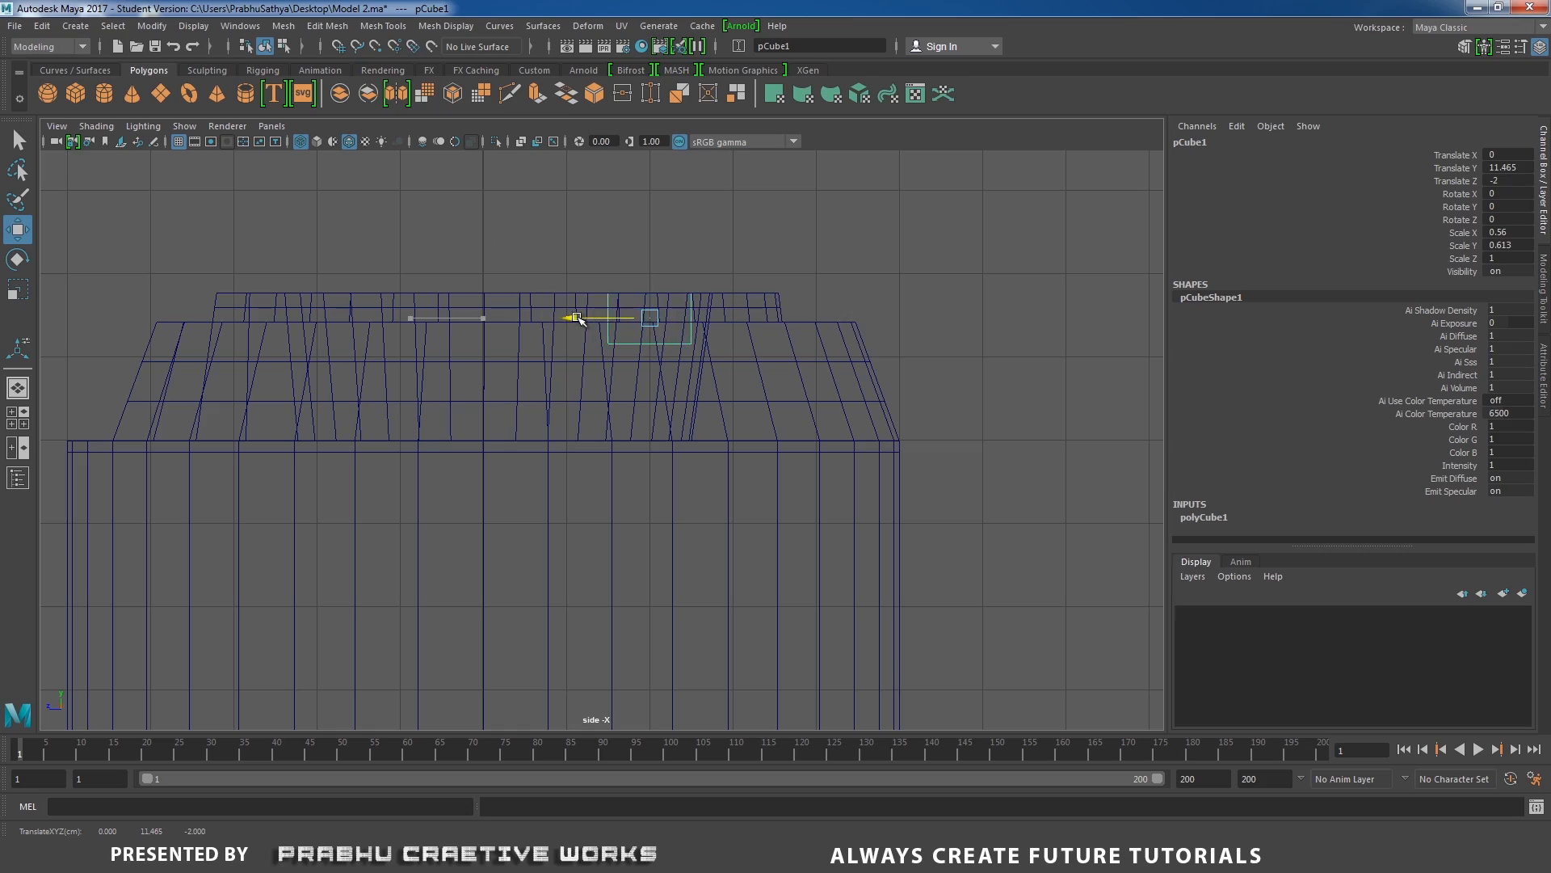
Return to the shaded perspective view and nudge the cube against the rim's inner wall, to Translate Z about -2.124.
key(space)
drag(691, 323, 685, 278)
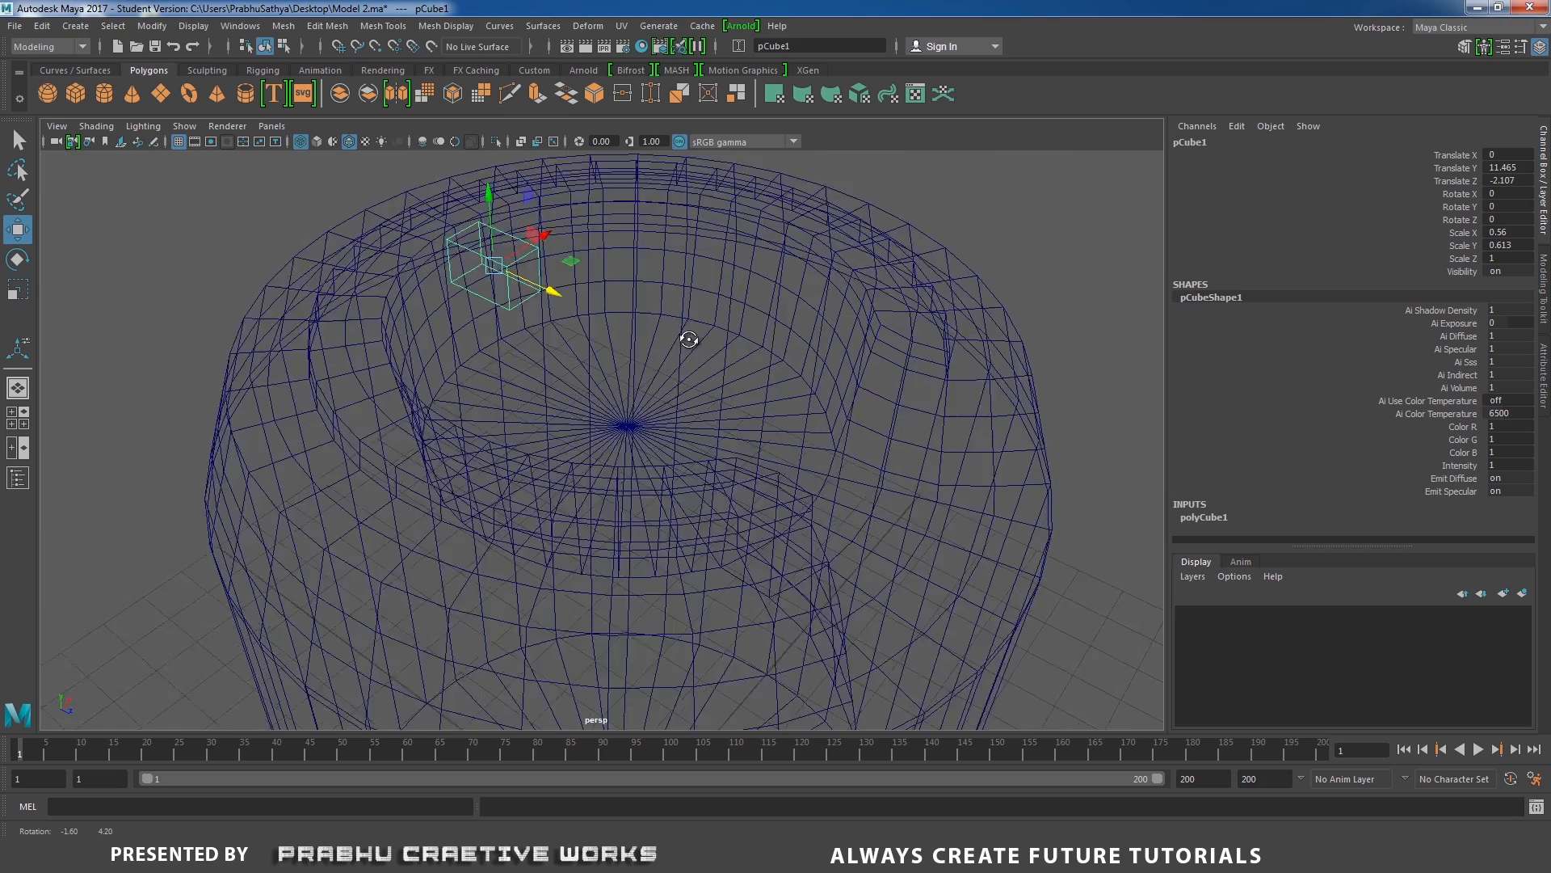
mouse_move(688, 333)
alt+mouse_down()
mouse_move(699, 363)
mouse_move(768, 388)
alt+mouse_up()
key(5)
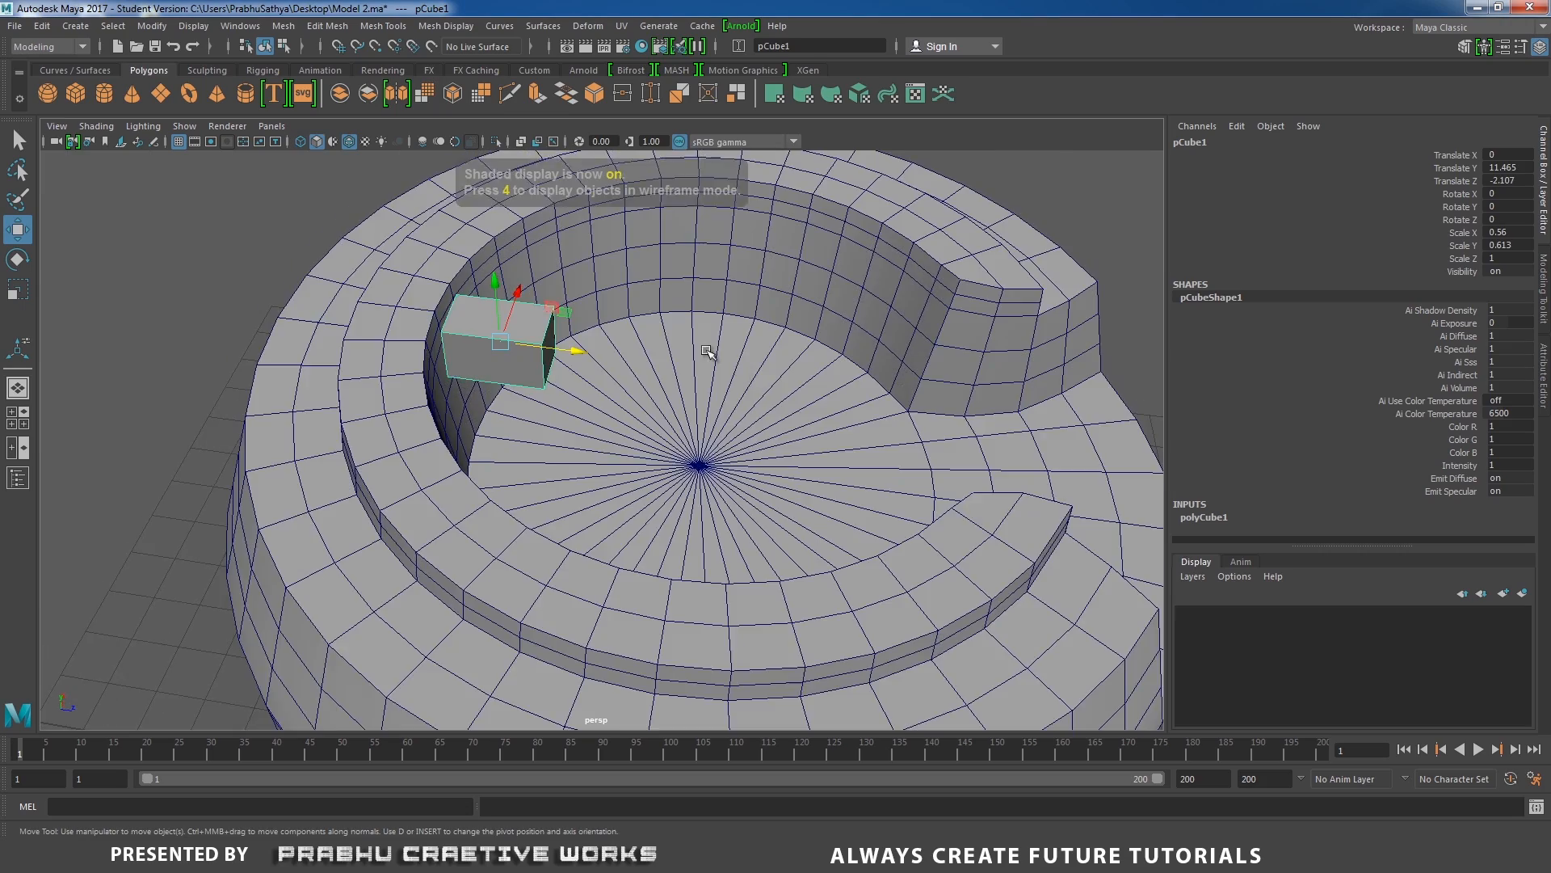
mouse_move(703, 345)
alt+mouse_down()
mouse_move(733, 365)
mouse_move(517, 387)
mouse_move(572, 388)
mouse_move(595, 428)
mouse_move(564, 410)
alt+mouse_up()
alt+drag(529, 404, 642, 391)
scroll(701, 420, down, 5)
alt+middle_drag(677, 440, 675, 367)
alt+drag(675, 367, 731, 327)
Select the cube's front four vertices and move them along Z to stretch the cube into a bar across the recess.
right_click(1022, 203)
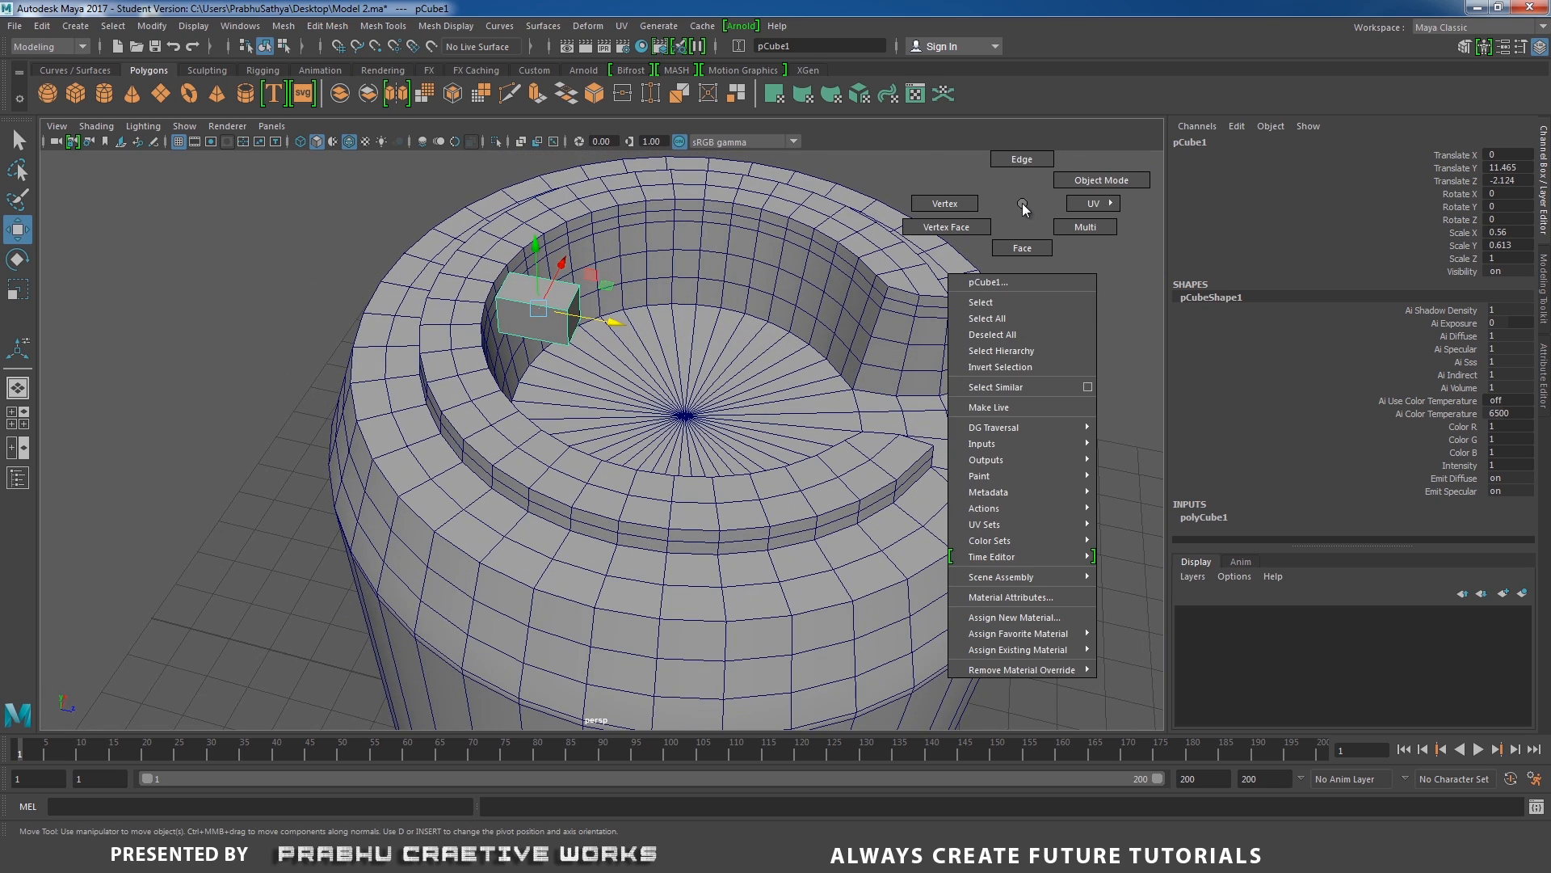
right_drag(1022, 204, 944, 204)
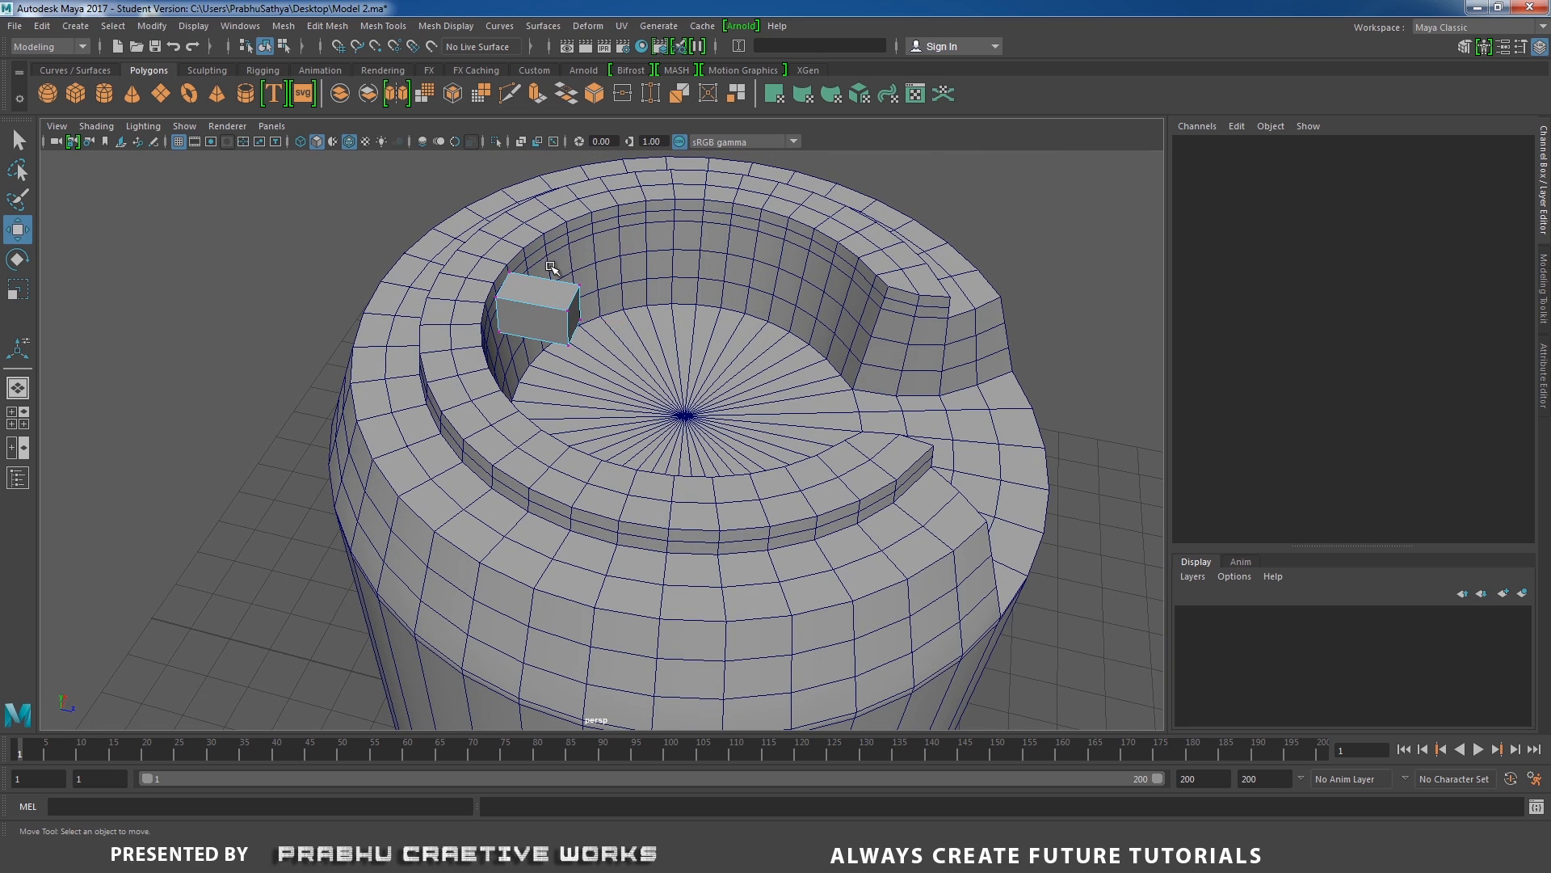
drag(550, 266, 629, 390)
drag(658, 328, 690, 340)
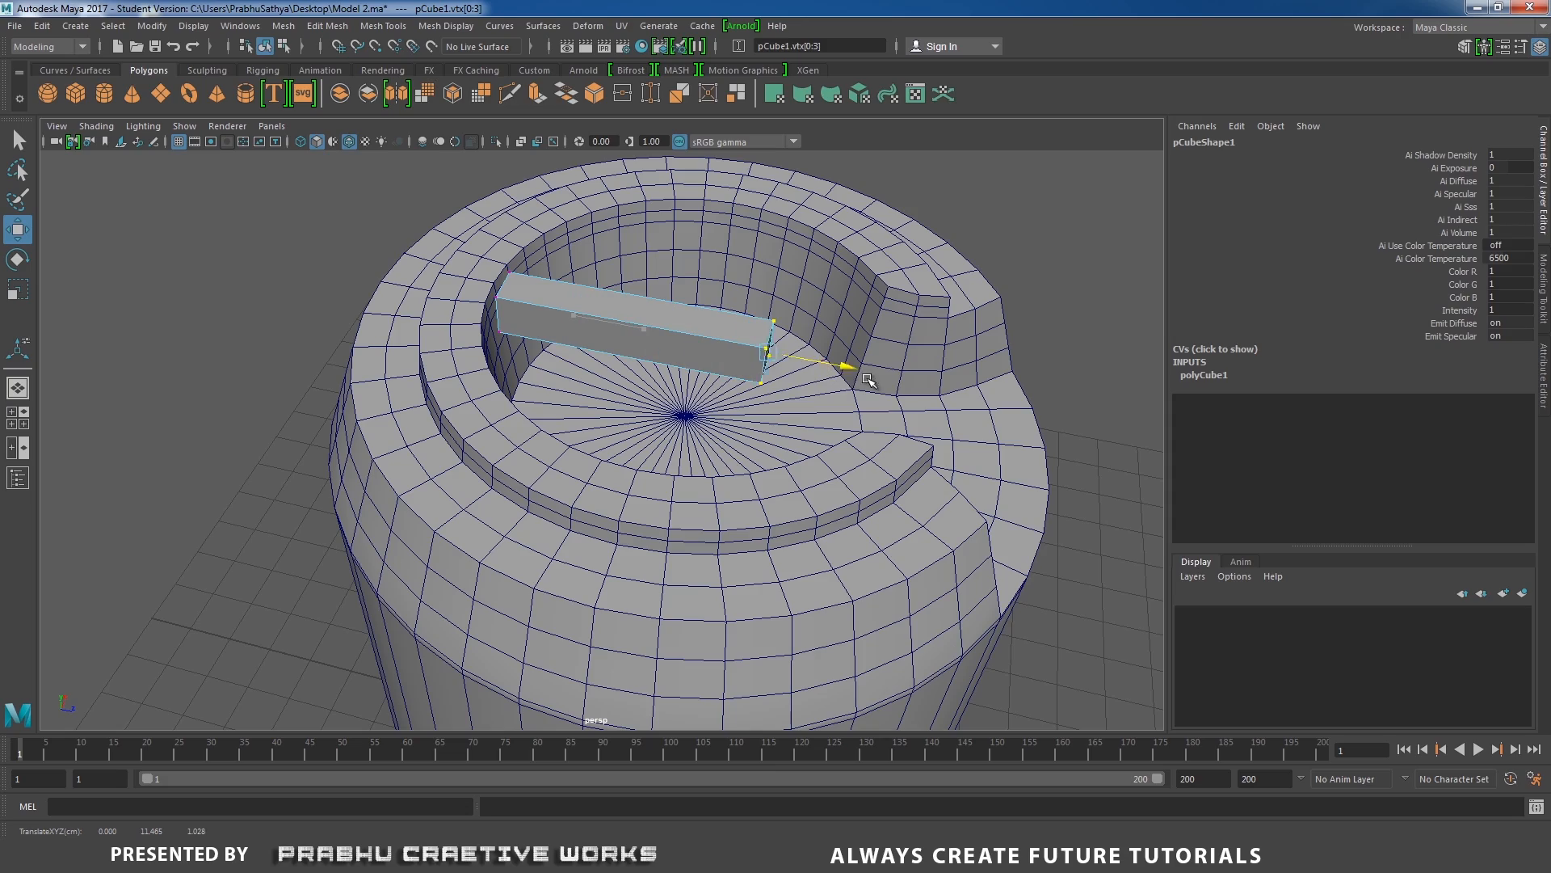
Examine the stretched bar from above and close up where it meets the rim's inner wall.
alt+drag(900, 388, 886, 430)
alt+middle_drag(886, 429, 731, 383)
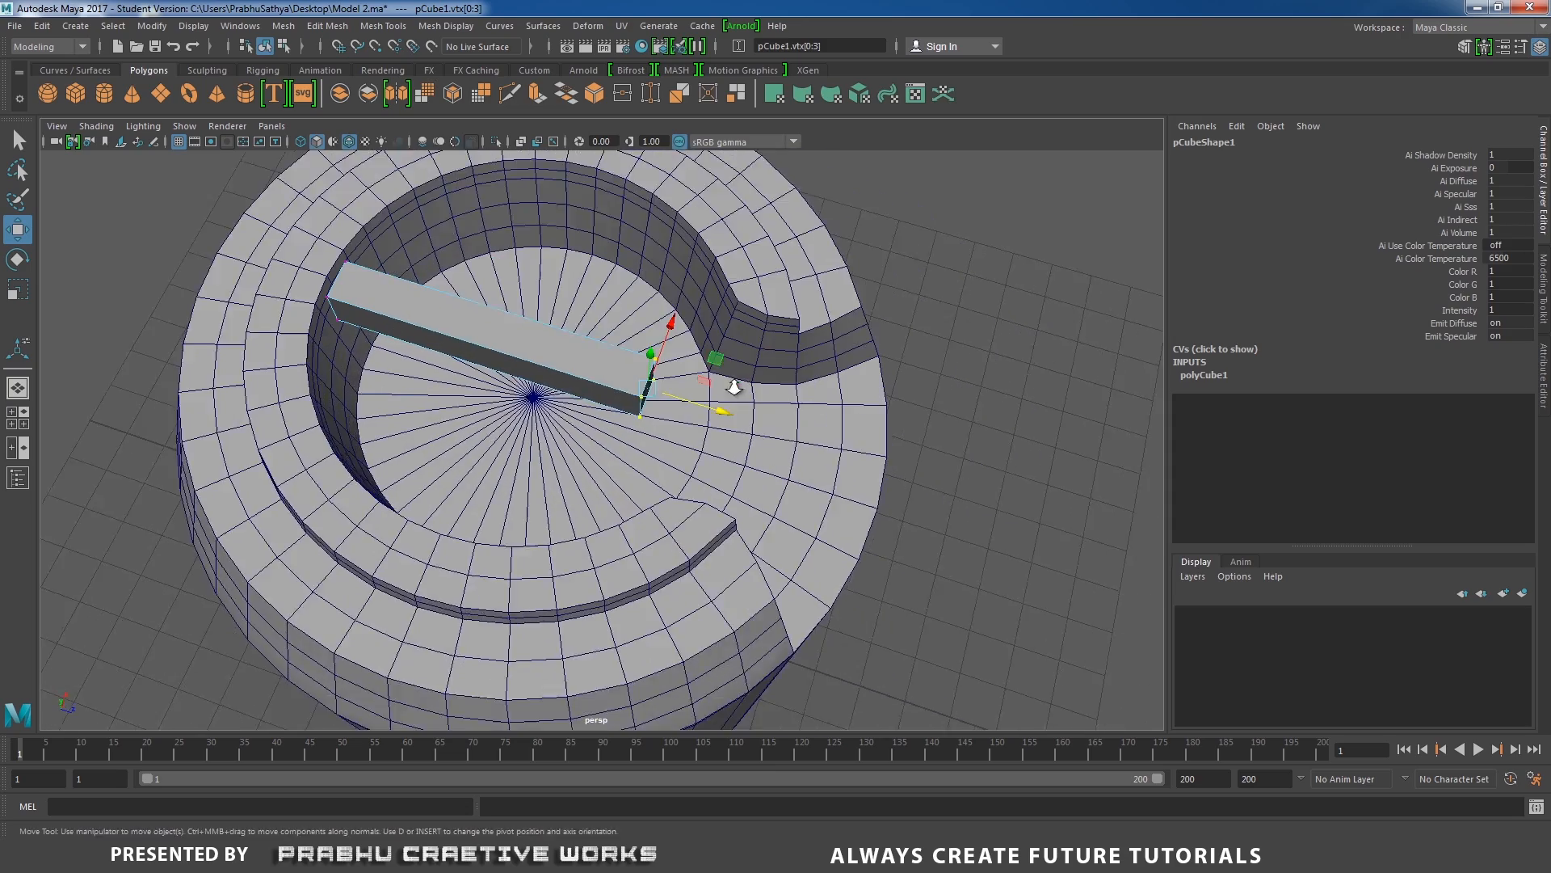
alt+right_drag(731, 383, 762, 407)
drag(759, 382, 686, 368)
alt+middle_drag(608, 335, 794, 403)
alt+drag(793, 402, 675, 385)
alt+right_drag(544, 371, 765, 439)
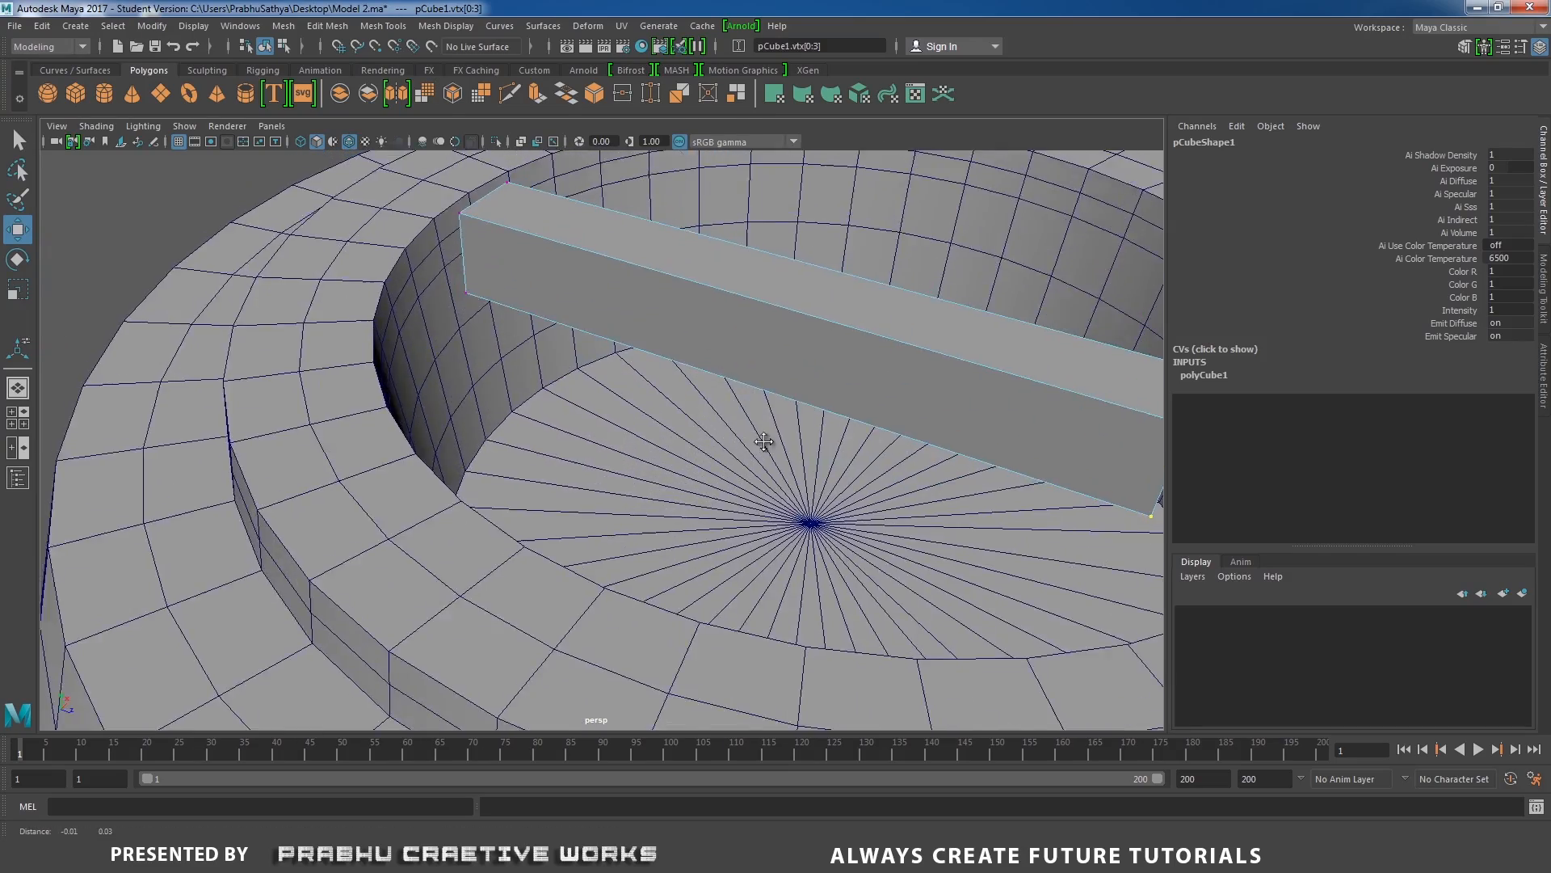
alt+middle_drag(554, 271, 654, 457)
alt+drag(654, 457, 623, 412)
Insert two lengthwise edge loops around the bar, splitting its sides and ends into three bands.
right_click(629, 319)
right_drag(629, 319, 704, 297)
alt+drag(656, 340, 536, 327)
mouse_move(584, 407)
alt+mouse_down()
mouse_move(571, 391)
mouse_move(561, 423)
alt+mouse_up()
alt+drag(466, 457, 597, 383)
shift+right_drag(611, 369, 517, 383)
alt+drag(502, 374, 648, 369)
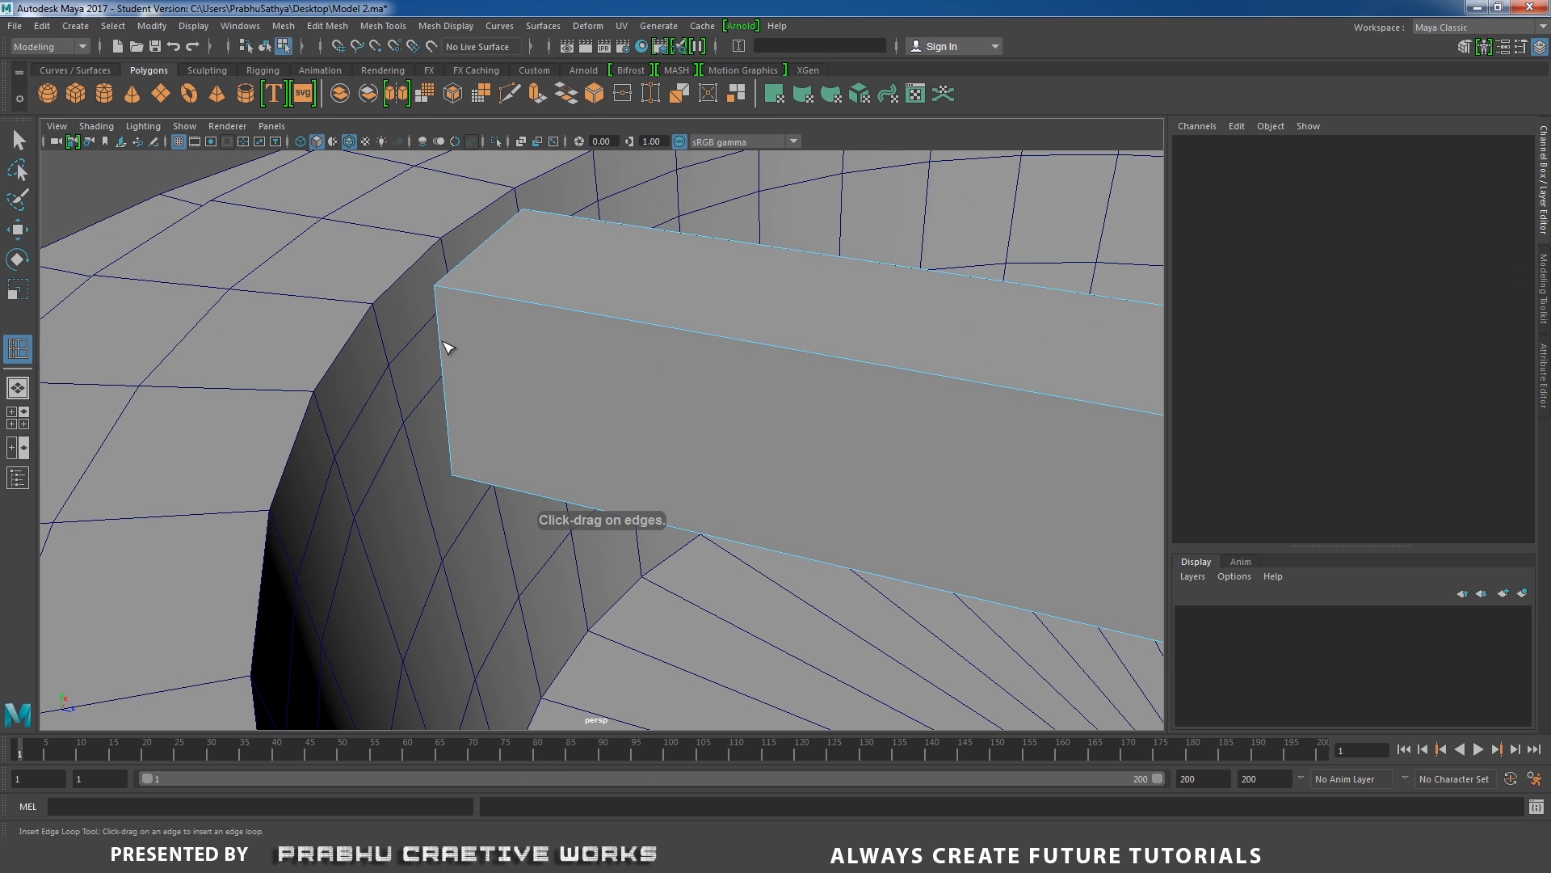
drag(443, 337, 445, 343)
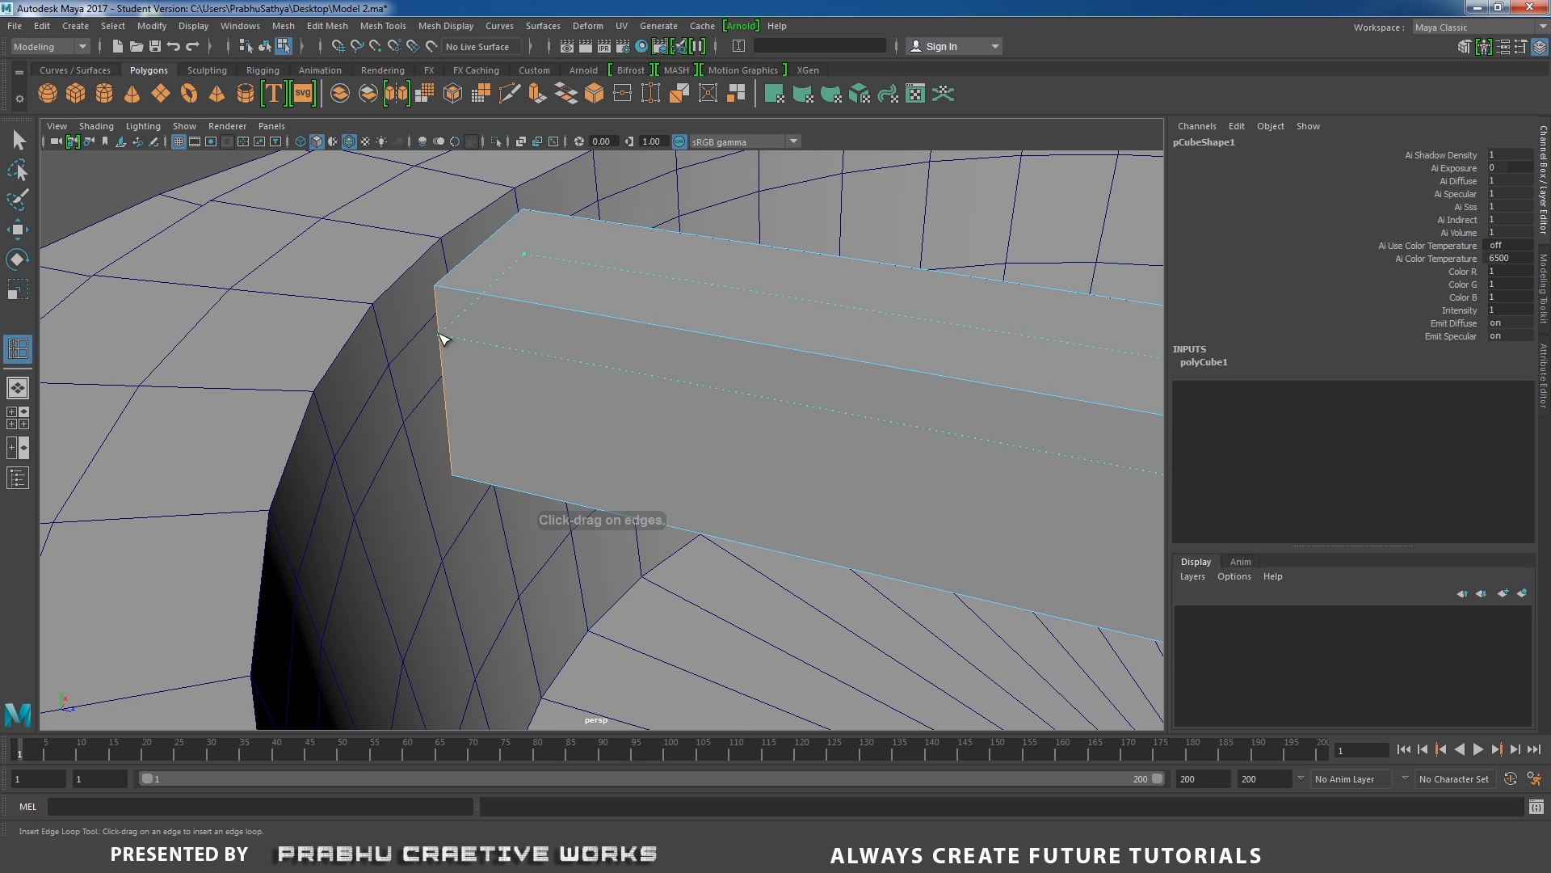
click(443, 337)
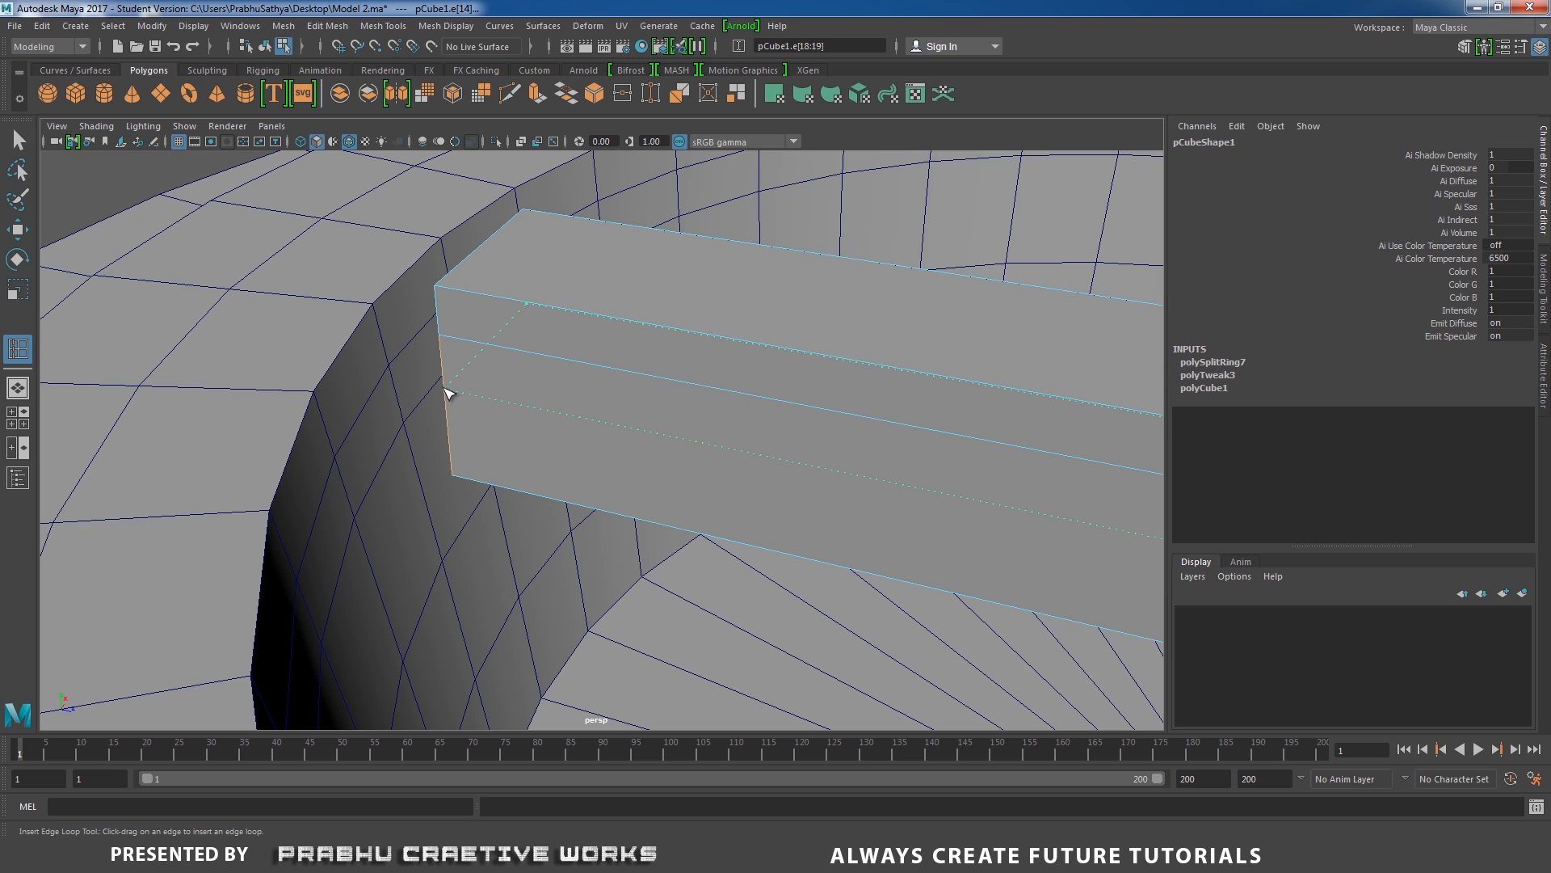
click(444, 390)
Select the vertices at the bar's free end, rotate them about X to slant the end, and scale them up slightly.
scroll(520, 360, down, 8)
alt+drag(523, 332, 691, 440)
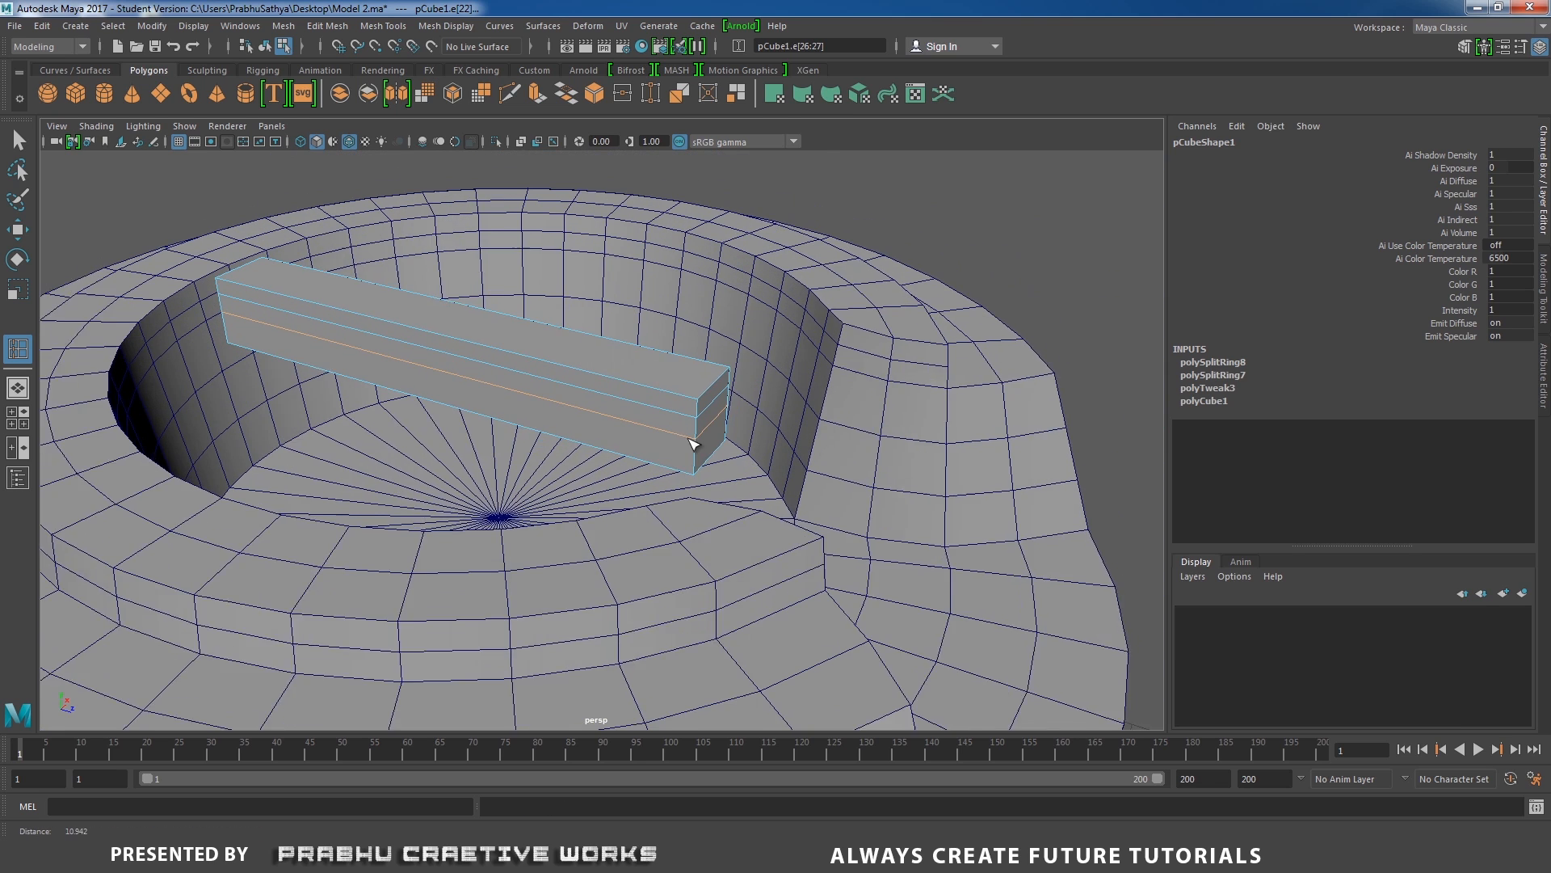
scroll(690, 440, up, 1)
key(w)
right_drag(679, 373, 578, 353)
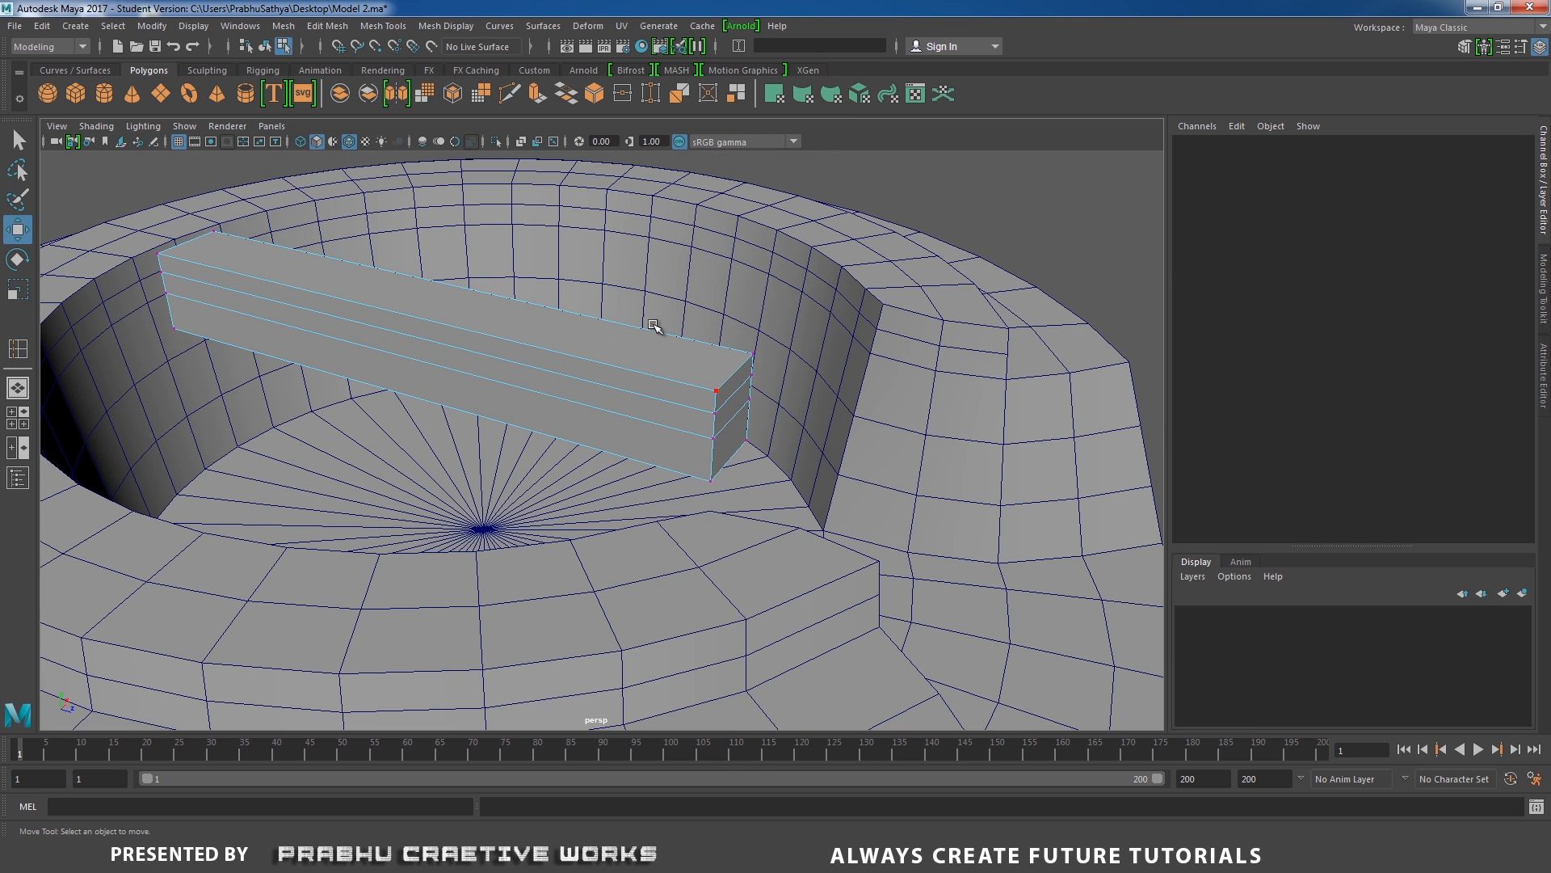
drag(653, 321, 804, 485)
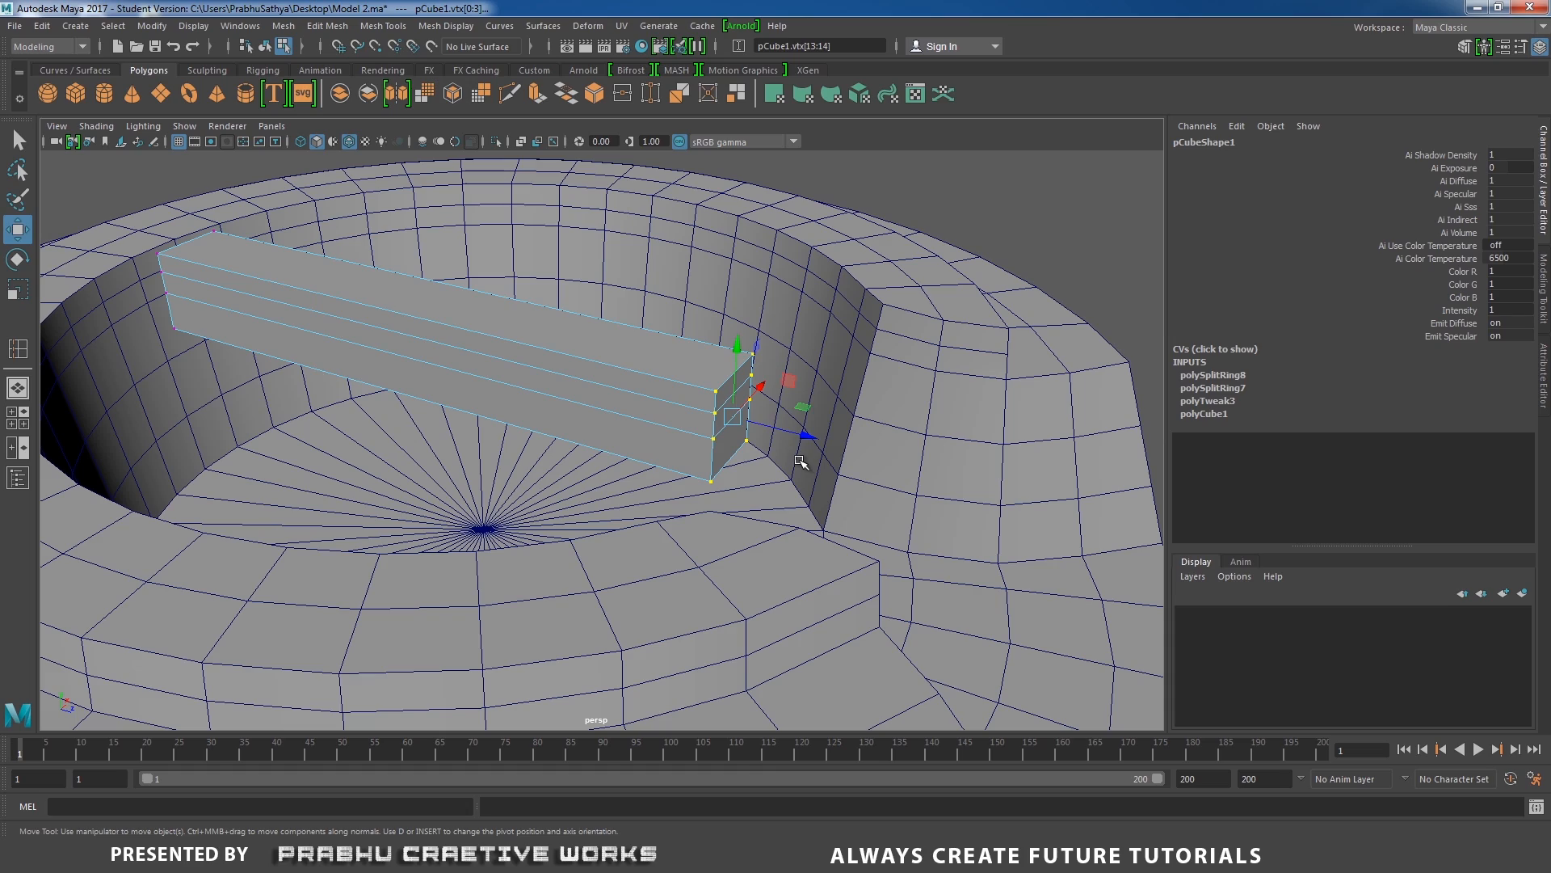
key(e)
drag(780, 373, 551, 505)
scroll(552, 505, up, 2)
key(r)
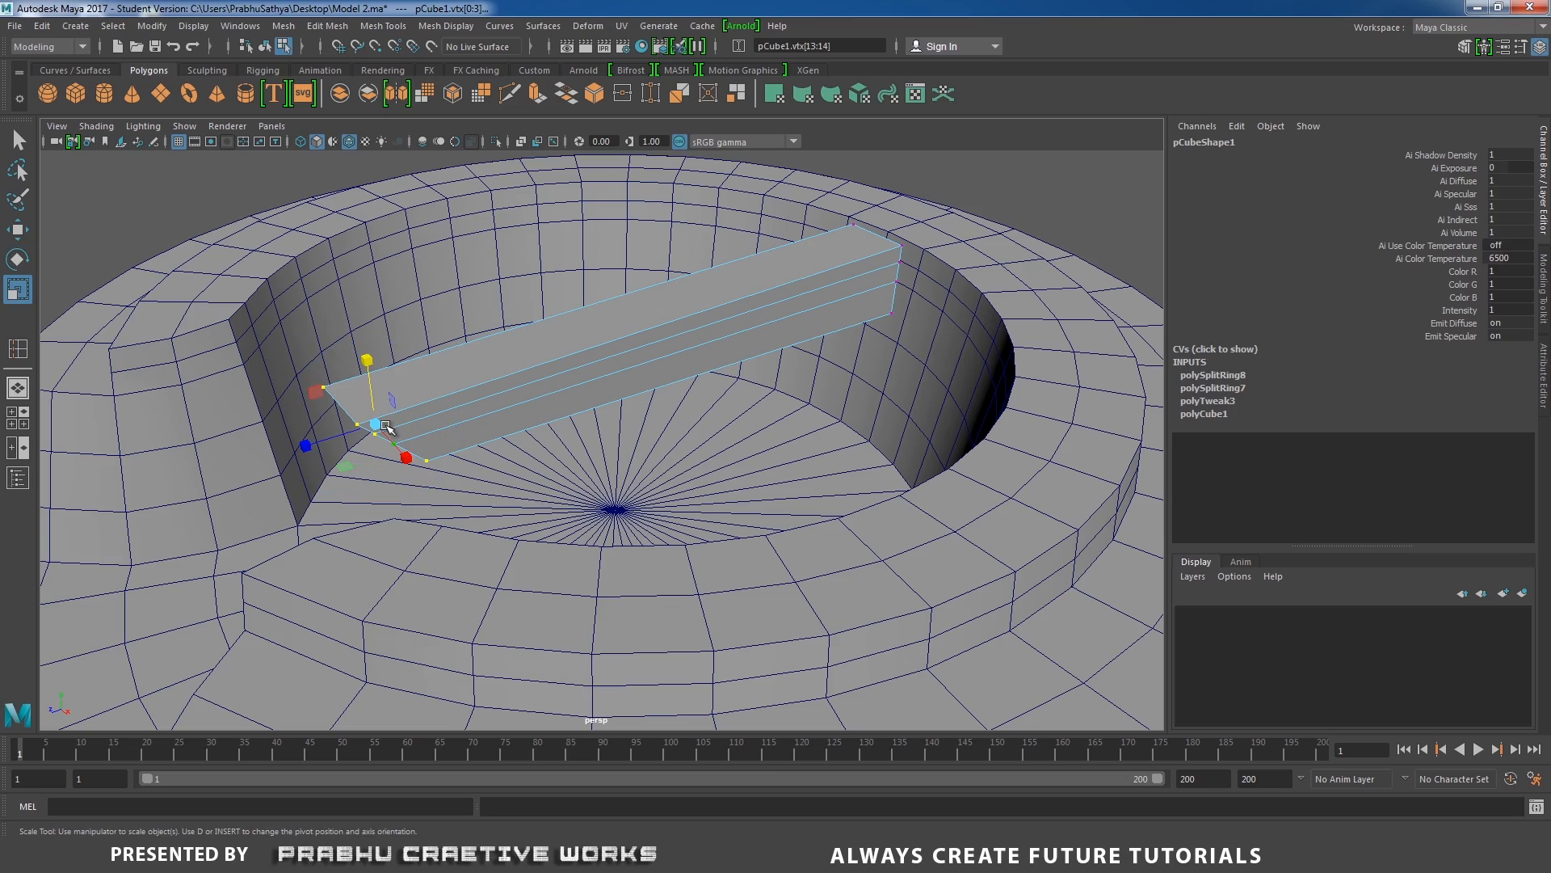
drag(380, 422, 392, 409)
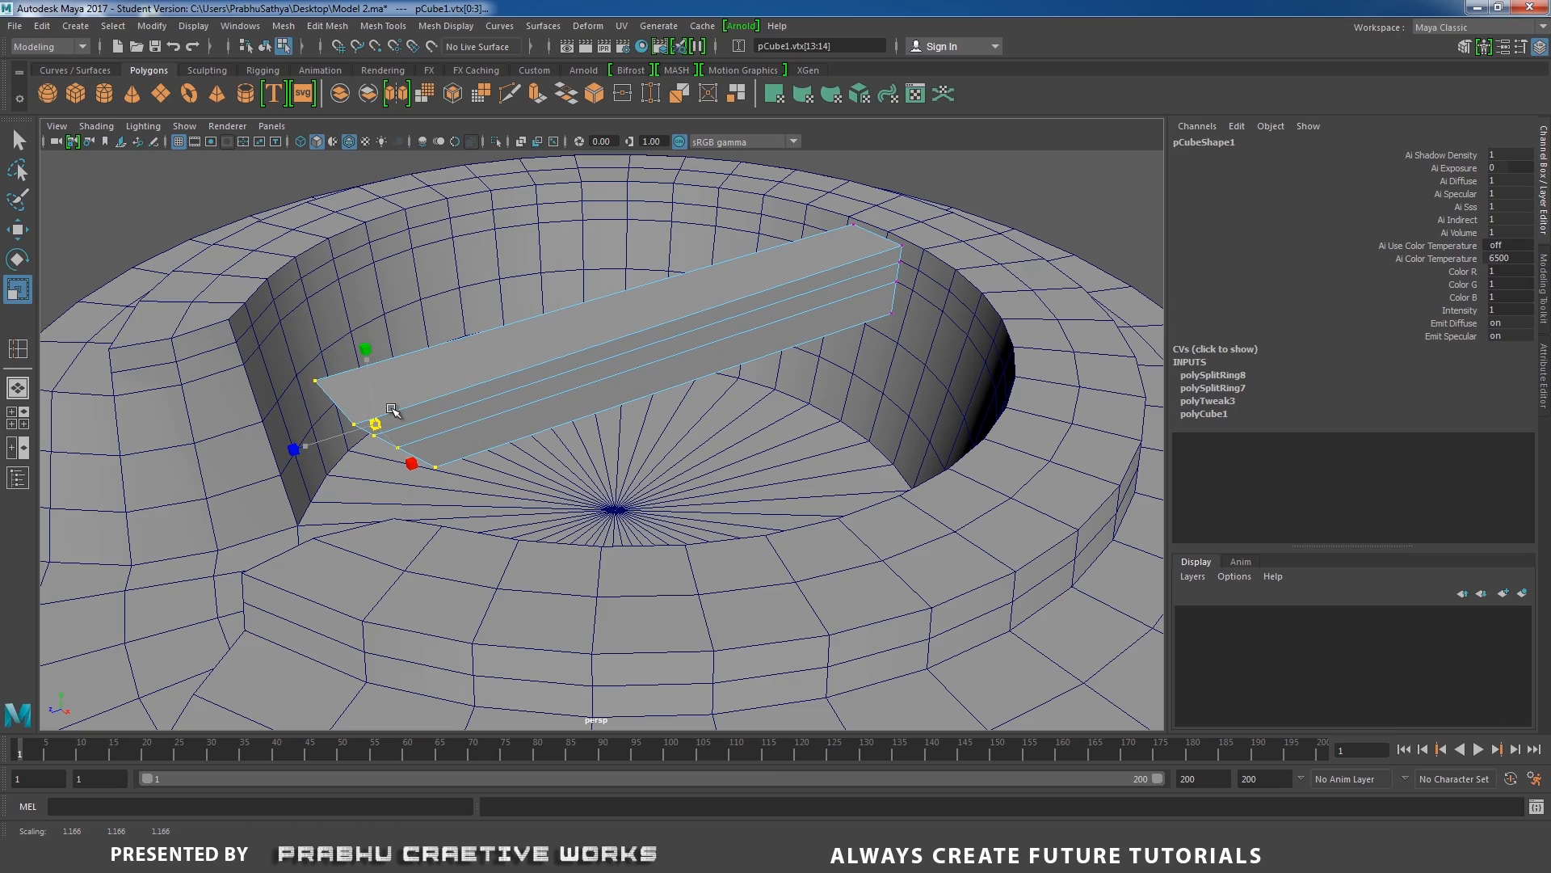
alt+drag(478, 440, 710, 443)
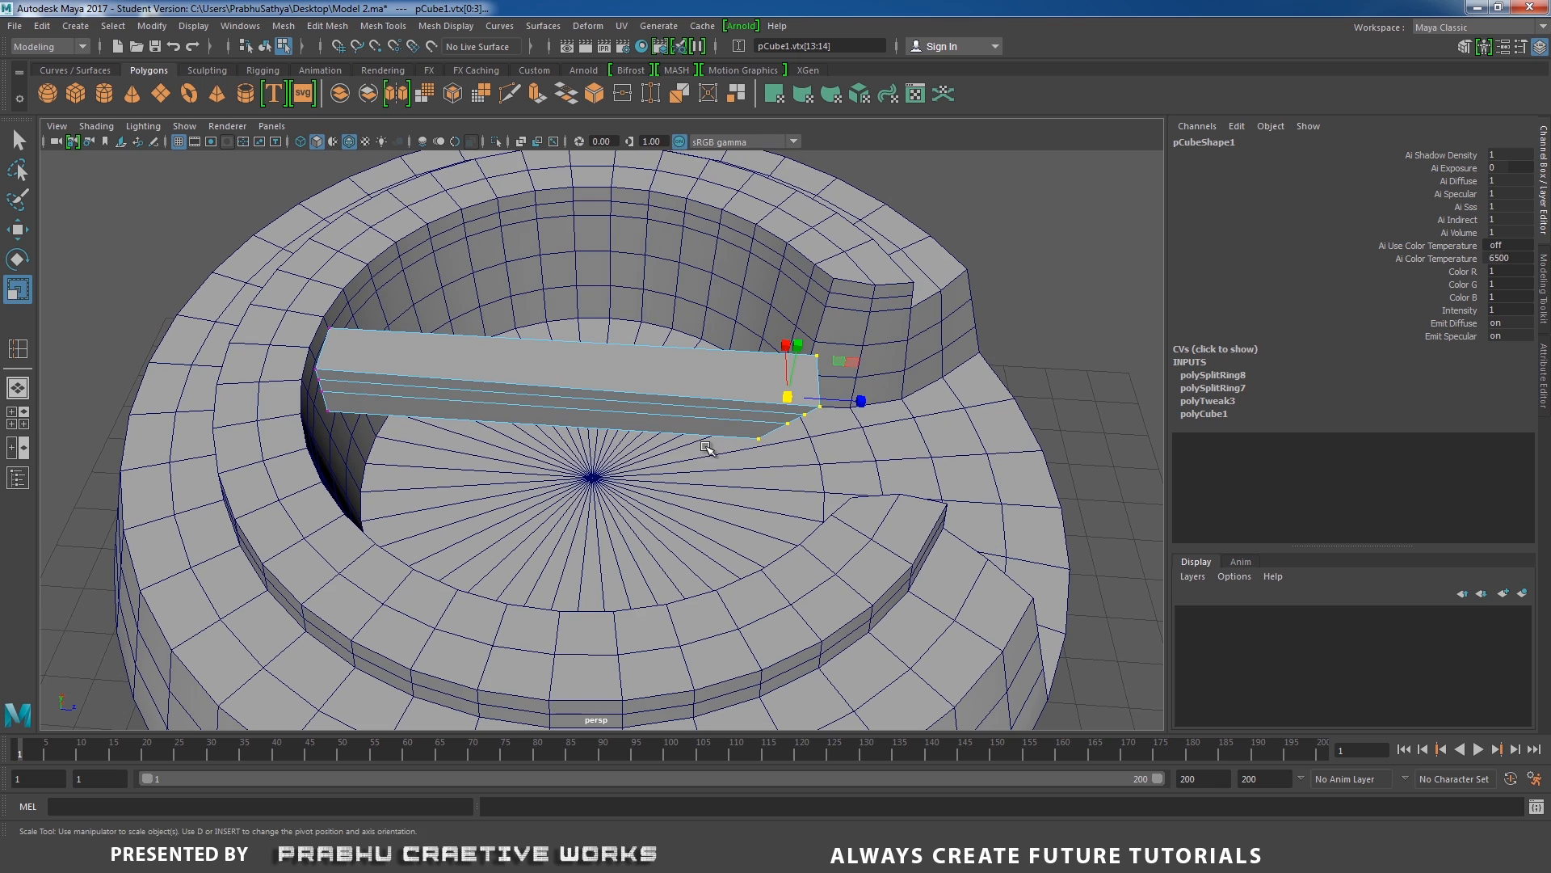
Using the top view, move the slanted end's vertices along Z toward the notch, to about 1.808.
key(w)
drag(860, 401, 809, 454)
key(space)
alt+right_drag(692, 449, 834, 396)
alt+middle_drag(834, 396, 818, 259)
drag(574, 556, 575, 562)
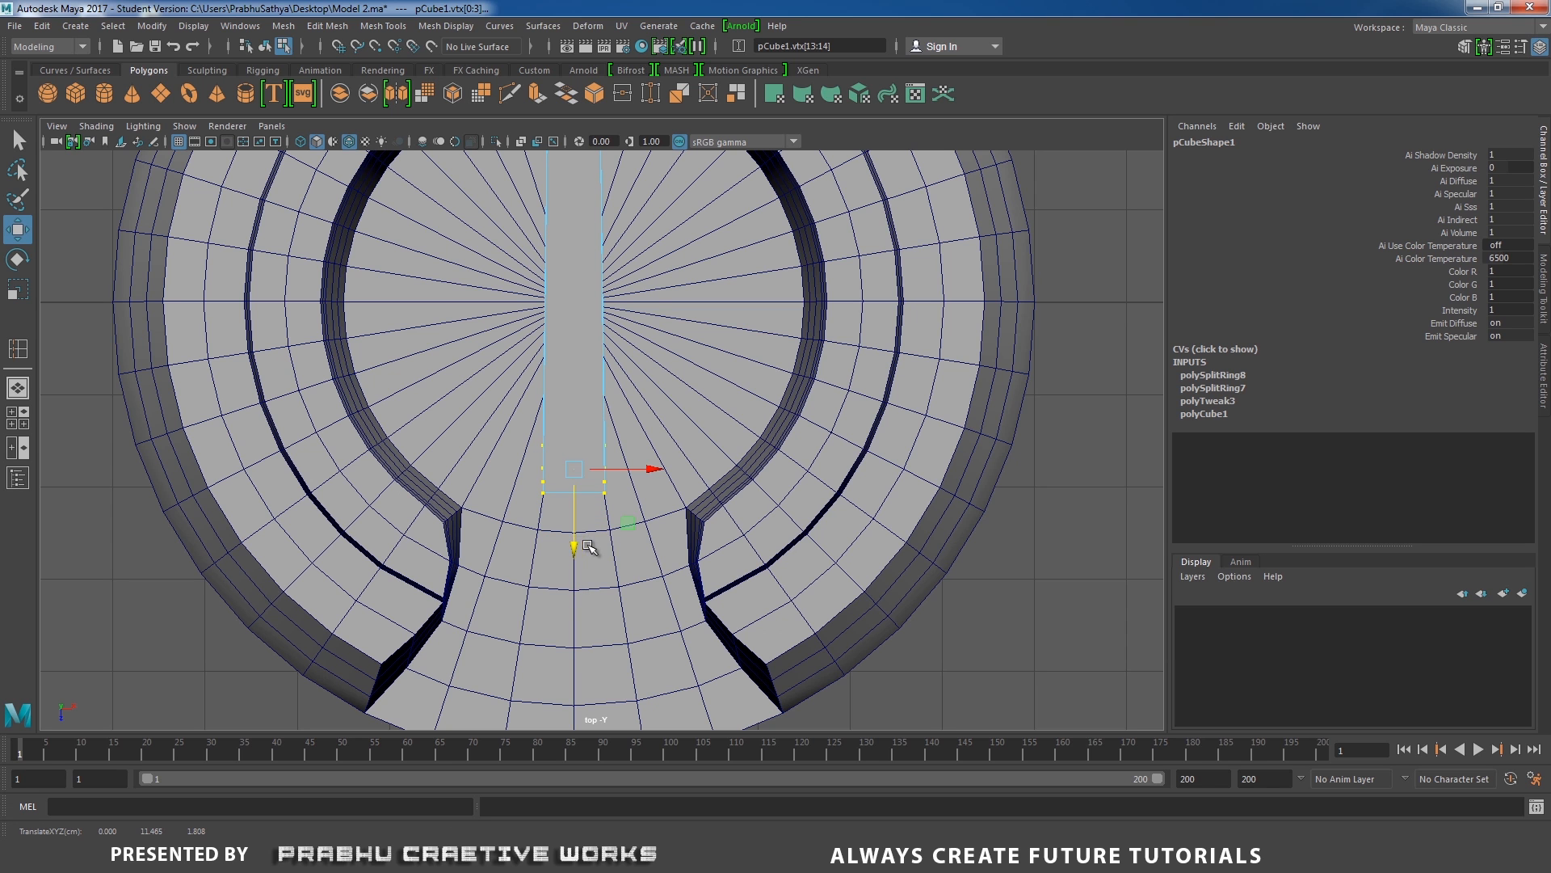
Return to the perspective view and delete the three faces on the bar's slanted end.
key(space)
drag(630, 533, 543, 404)
alt+right_drag(543, 404, 675, 445)
right_drag(675, 347, 675, 386)
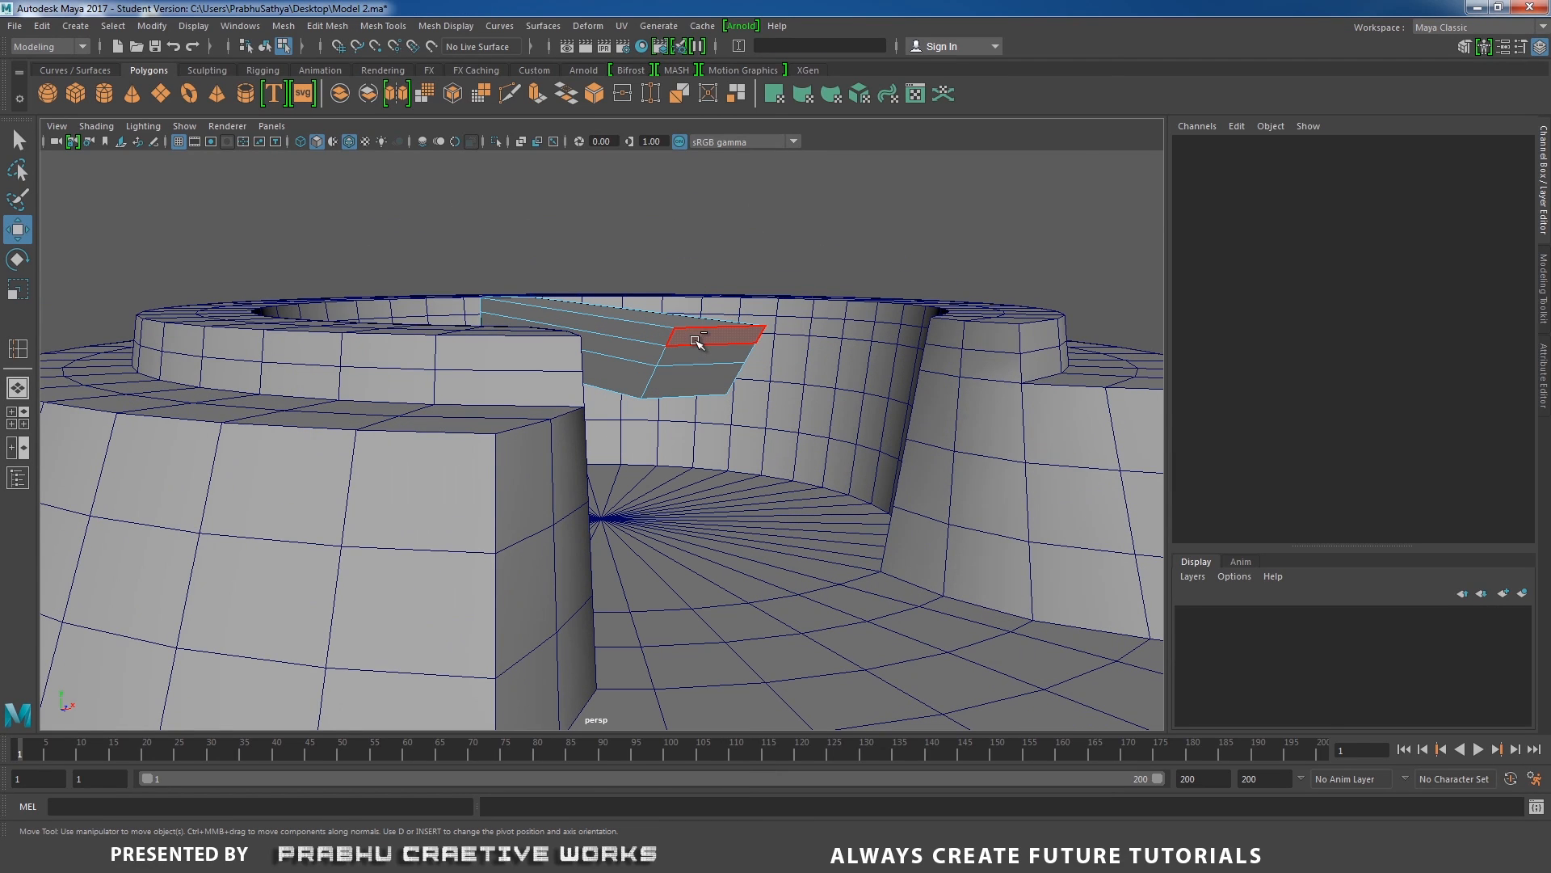
click(696, 341)
shift+click(696, 383)
key(Delete)
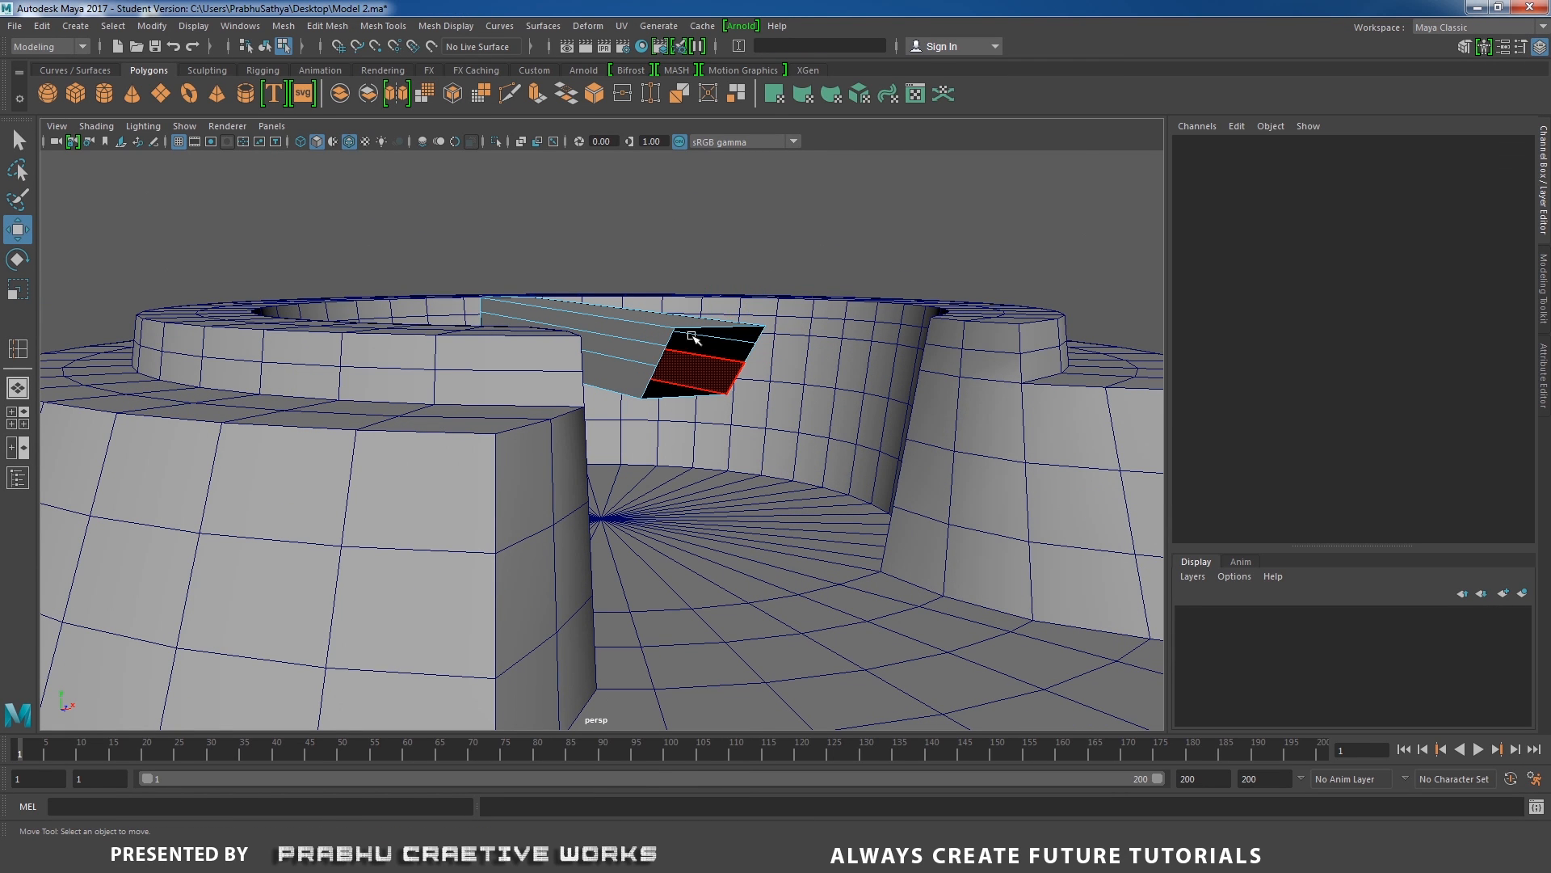
Extrude the border edges of the bar's open slanted end and move them straight down to form a leg.
right_drag(696, 382, 691, 303)
alt+drag(678, 391, 675, 413)
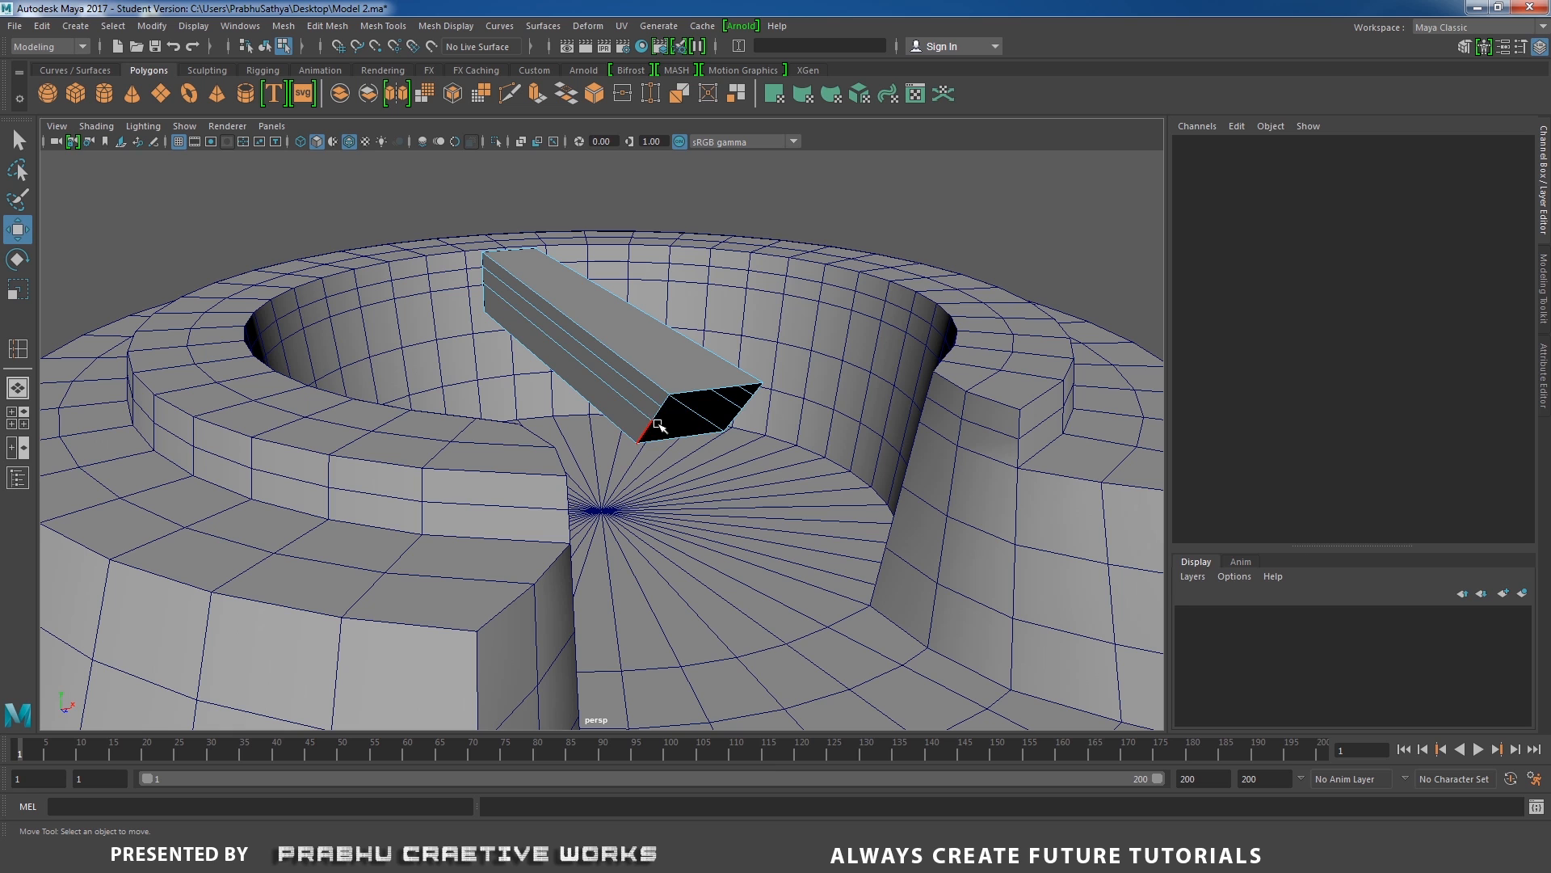
double_click(653, 424)
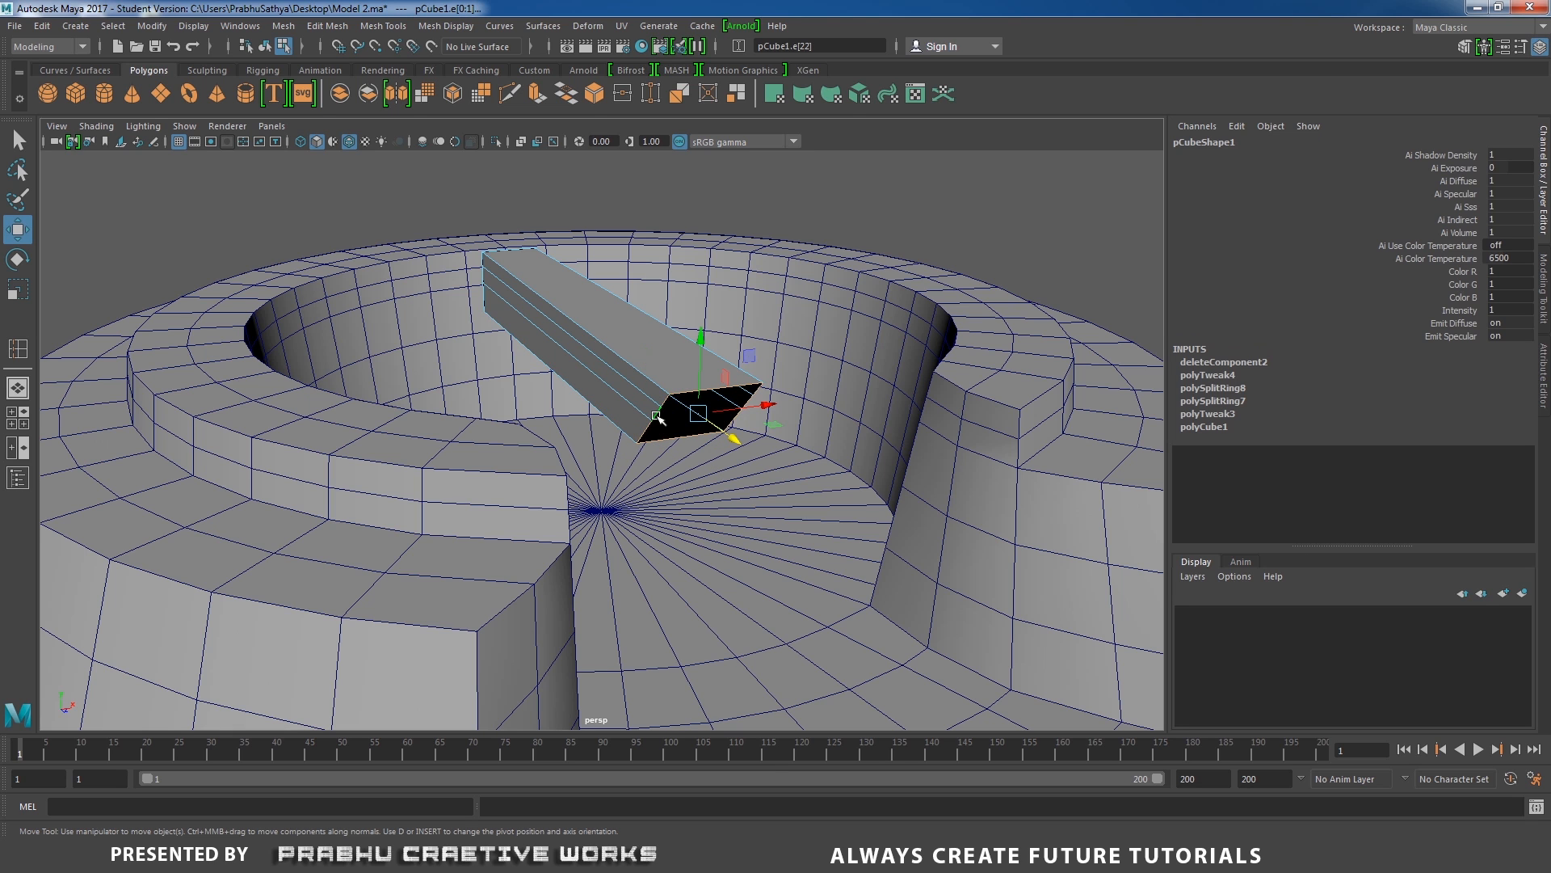
shift+right_click(668, 428)
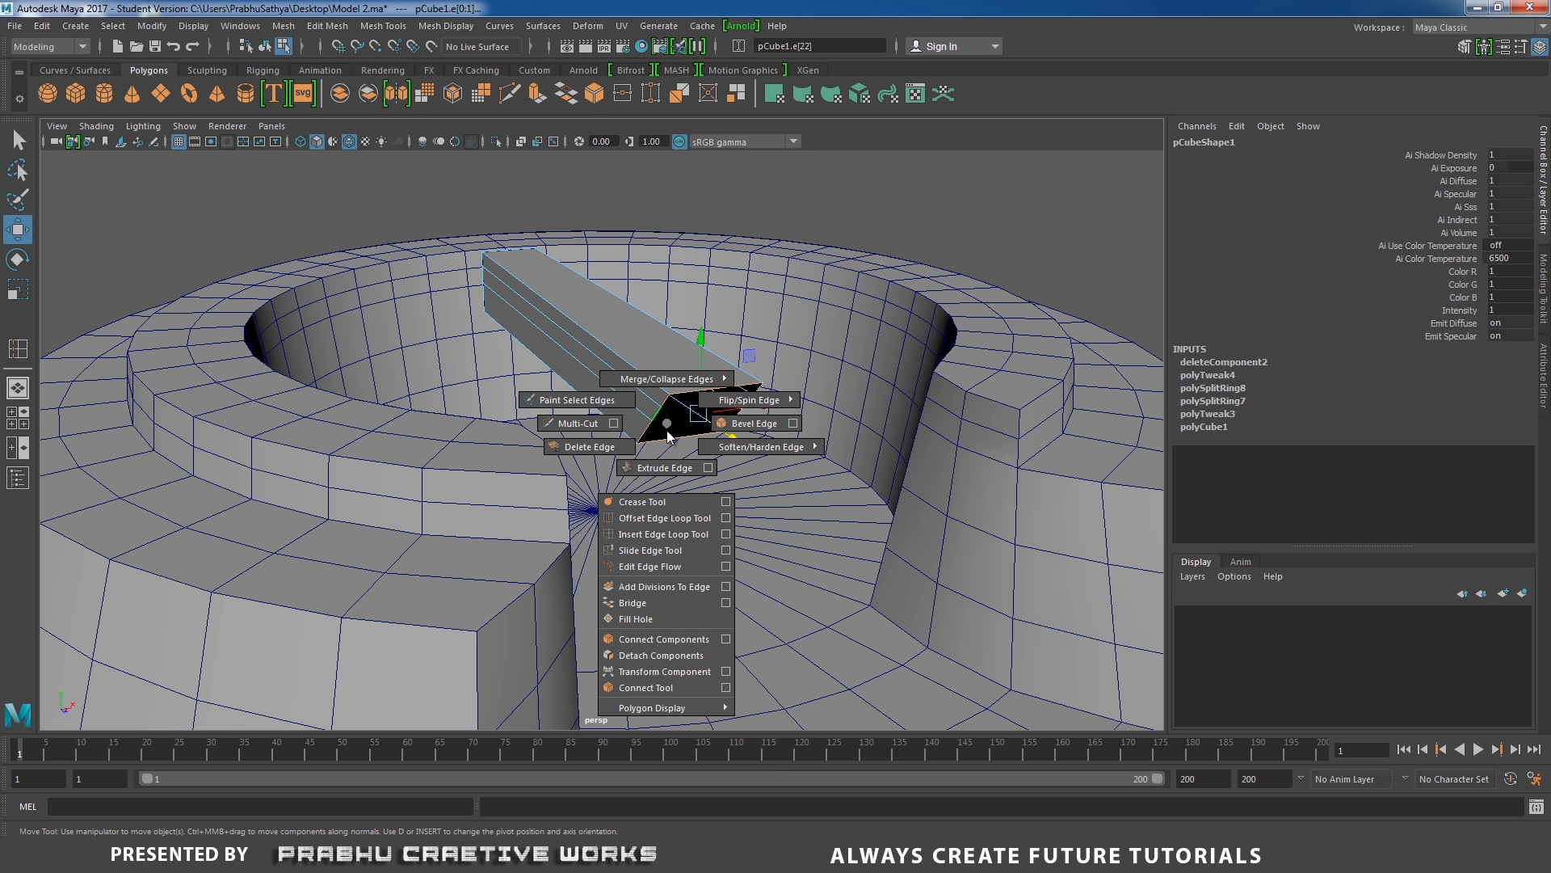
shift+right_drag(668, 436, 667, 453)
key(w)
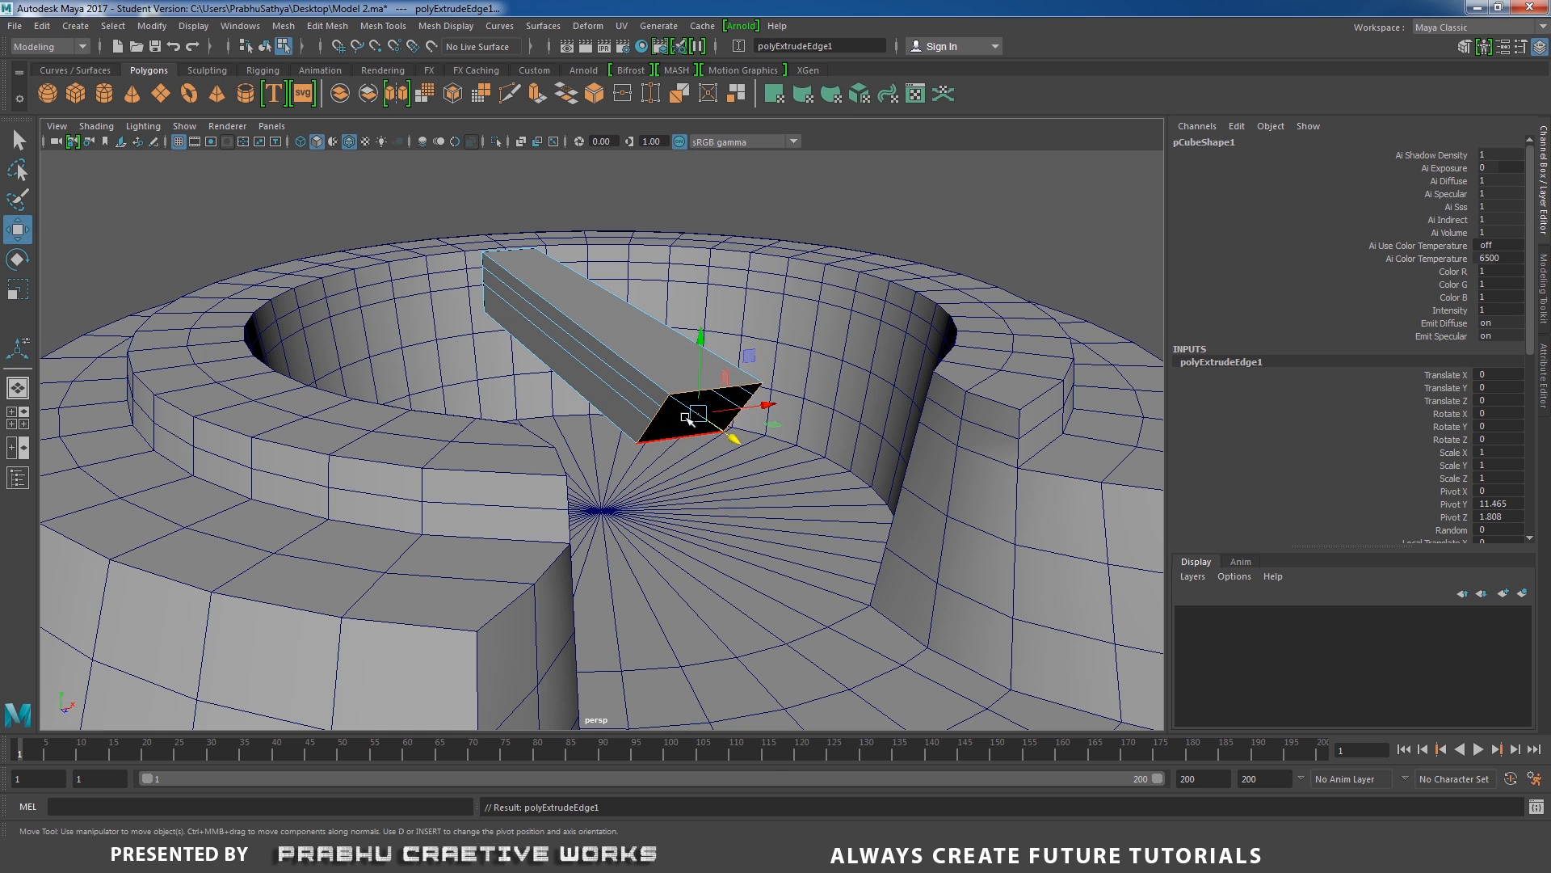
drag(701, 336, 696, 561)
Scale the extruded edges flat in Y to level the leg's bottom, and return the bar to object mode.
key(r)
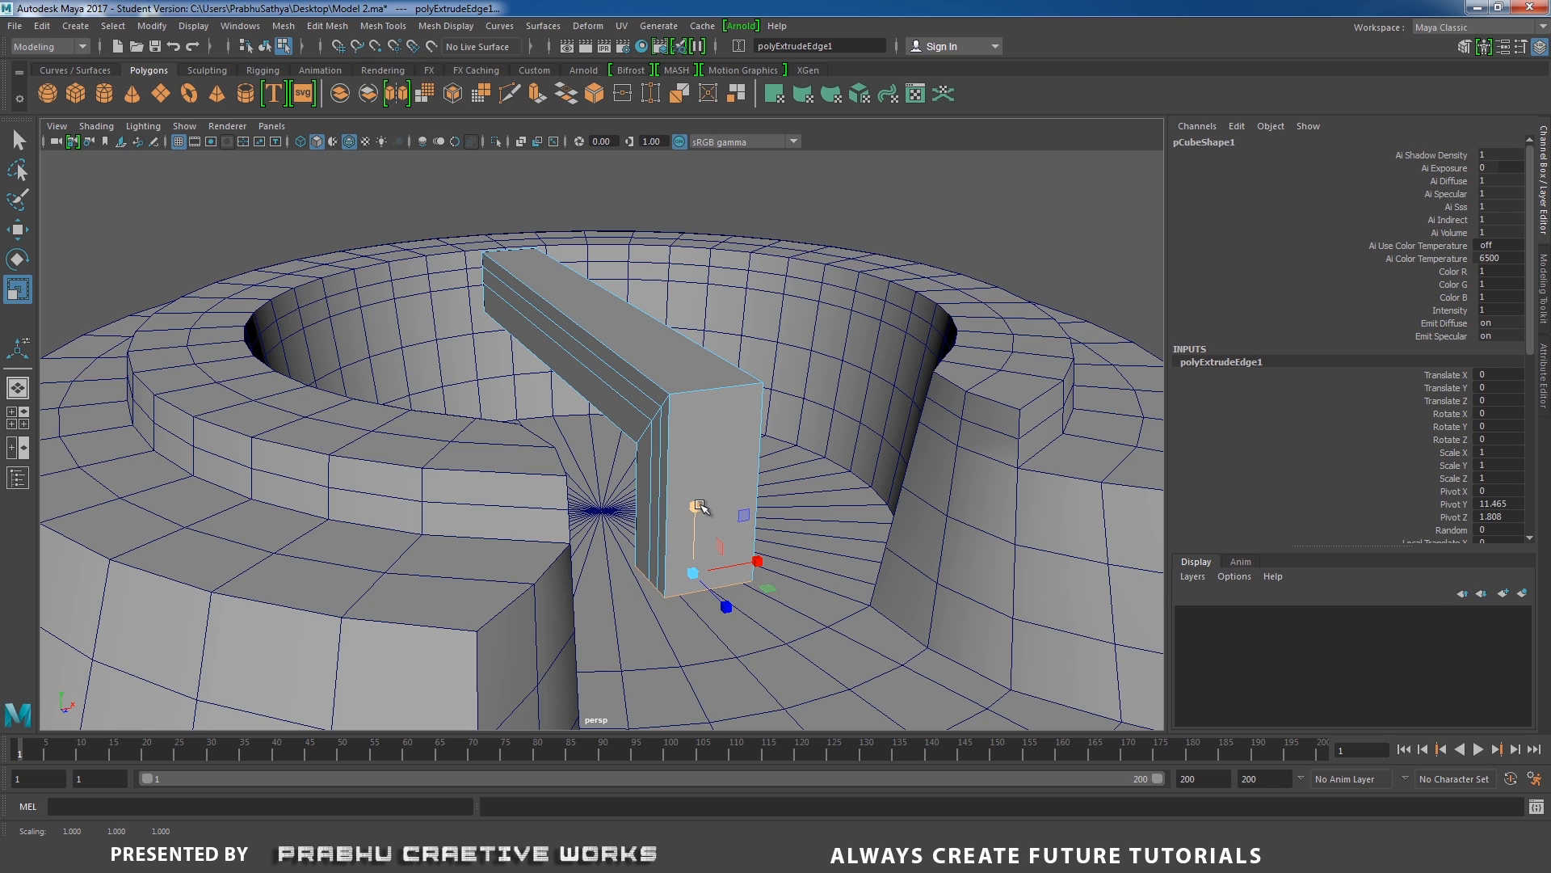
drag(699, 559, 752, 509)
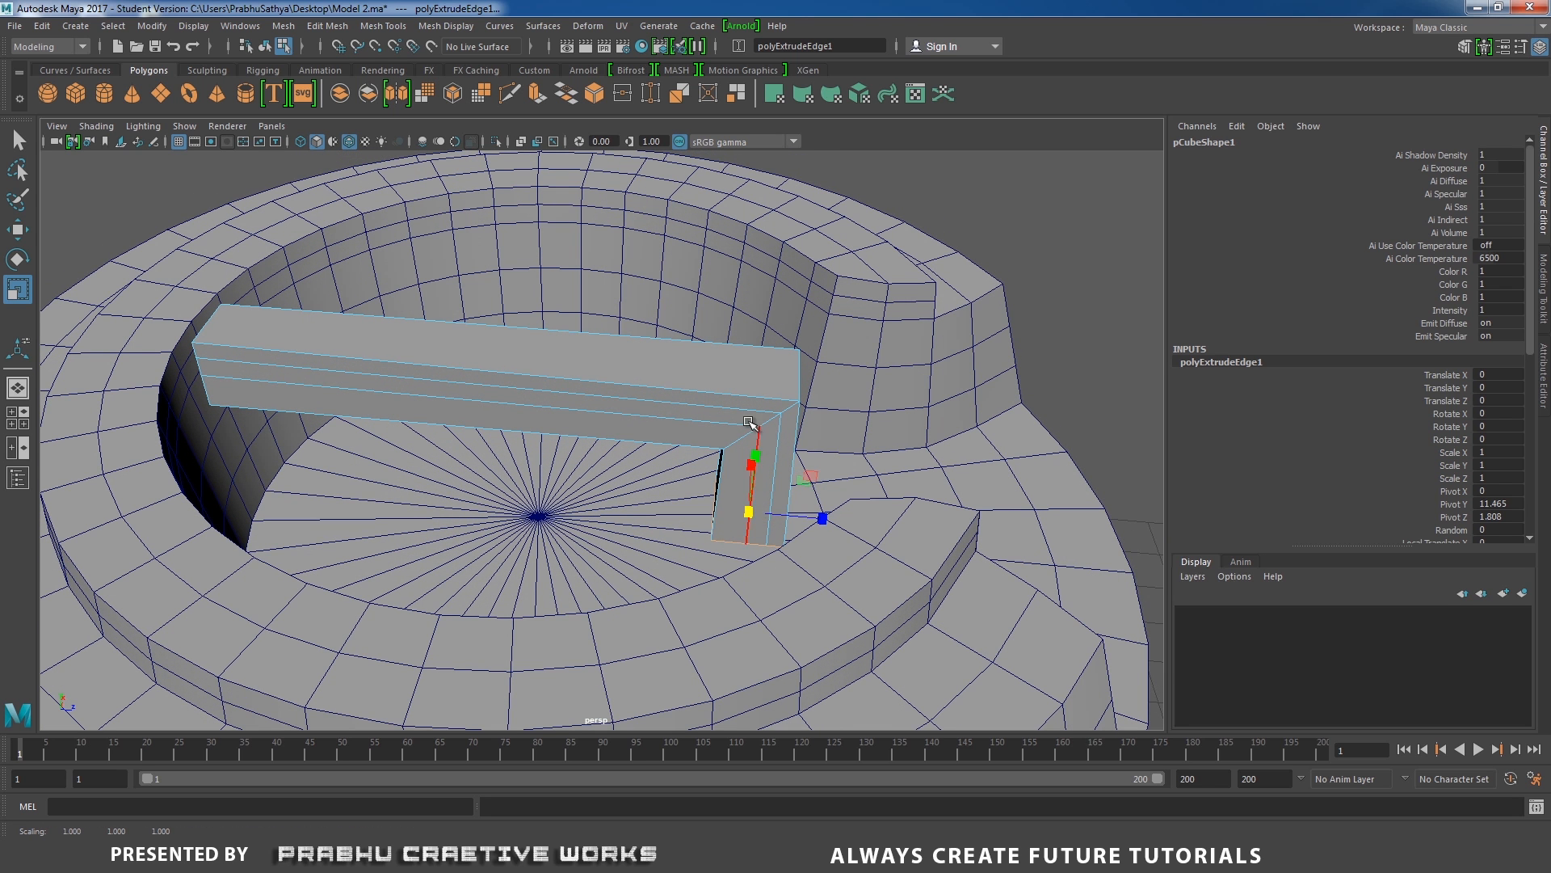
right_drag(748, 391, 753, 347)
click(749, 444)
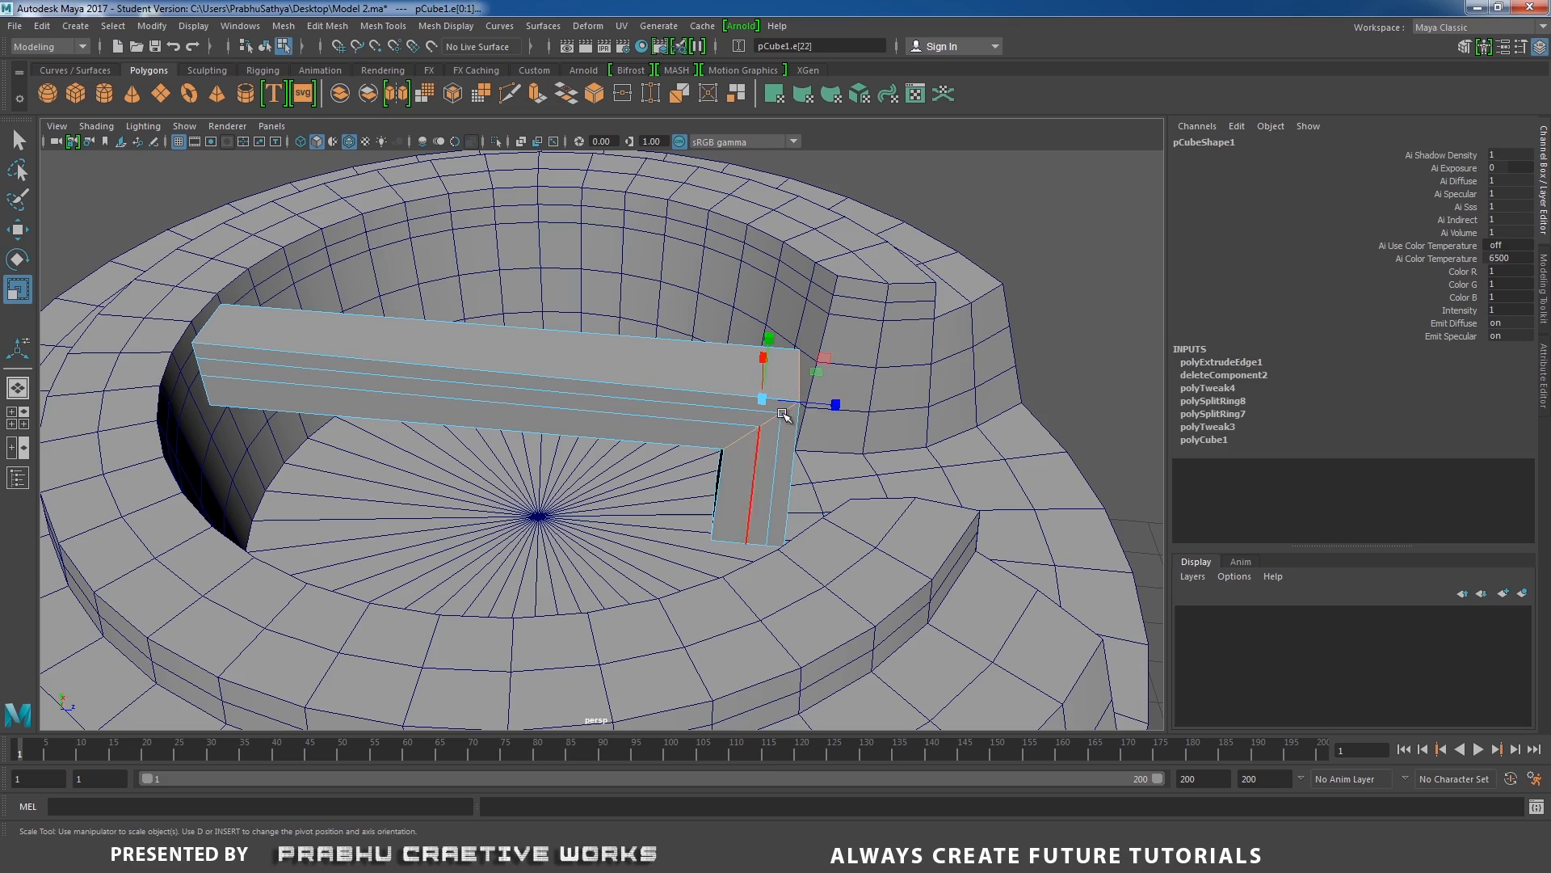
drag(765, 400, 575, 380)
right_click(578, 374)
right_drag(581, 378, 646, 350)
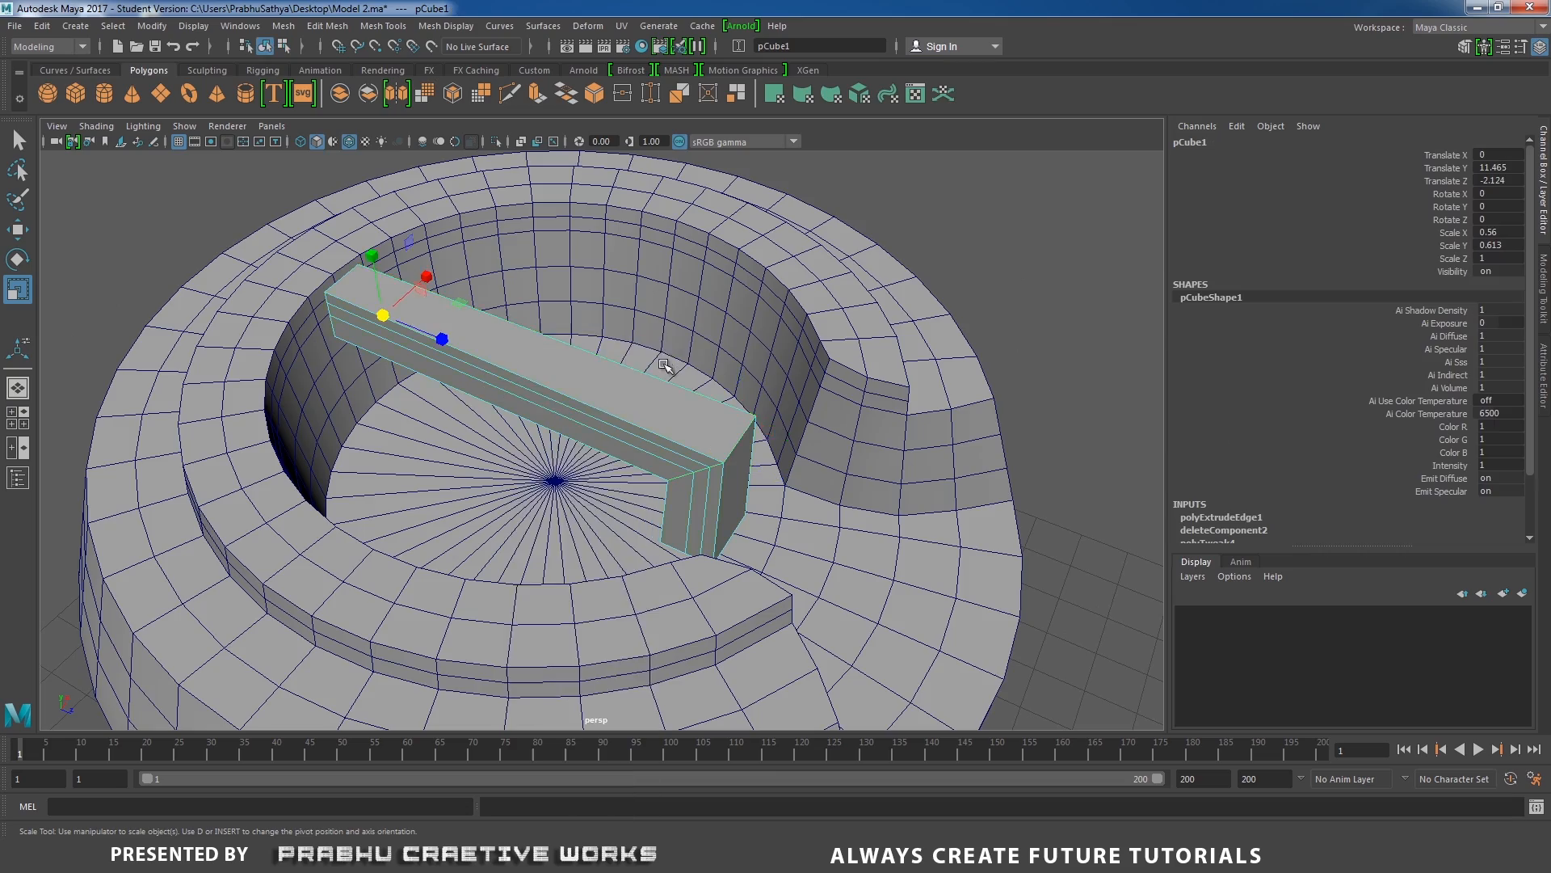
Isolate the bar and delete the faces at its end against the rim's inner wall.
alt+drag(647, 350, 689, 422)
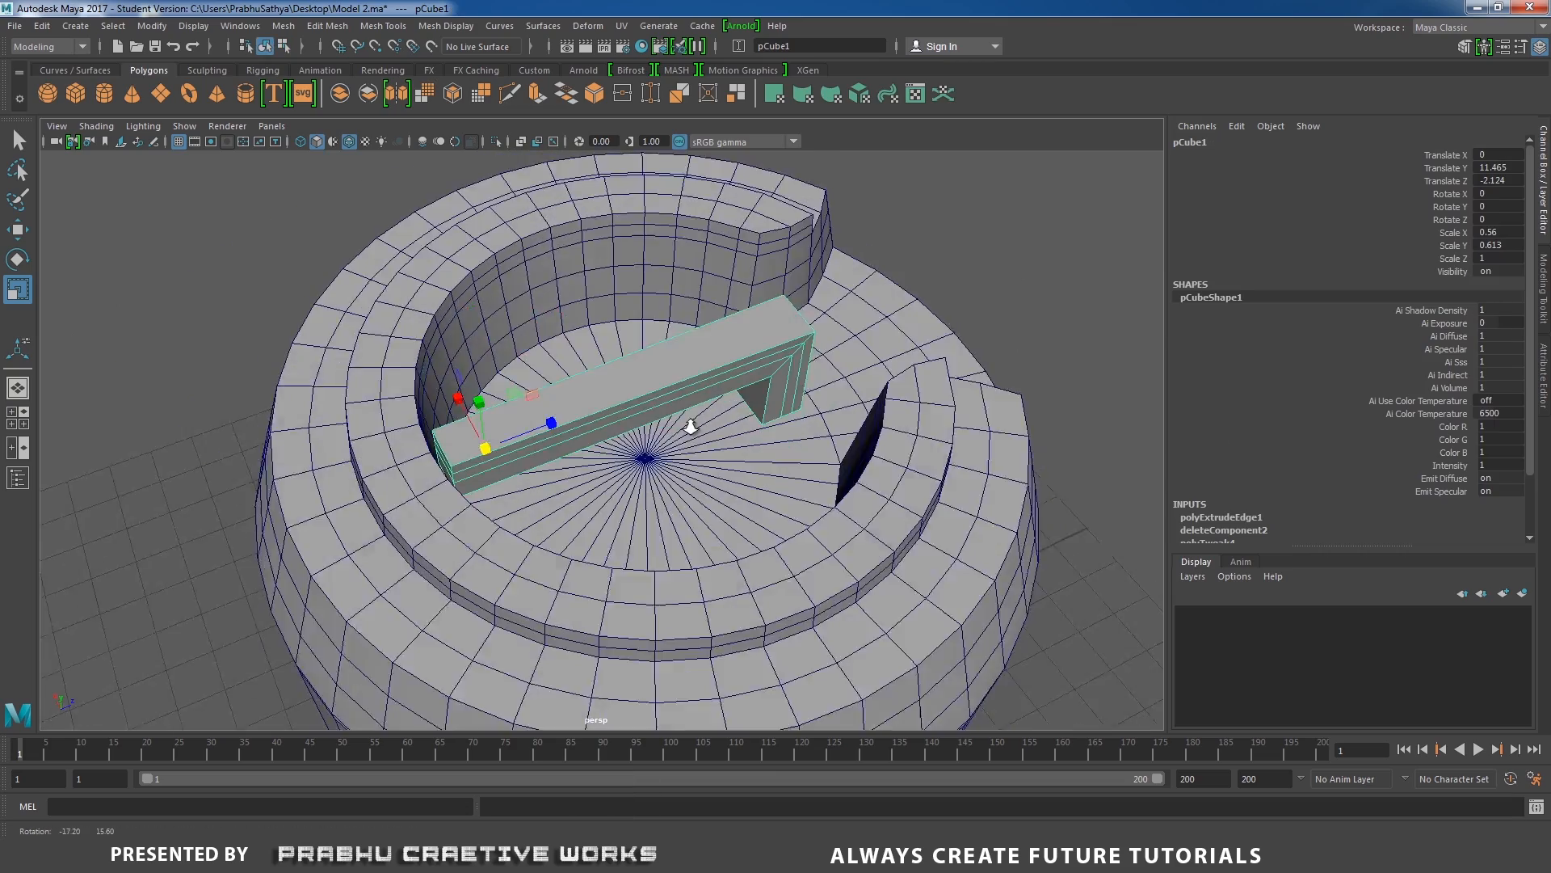
alt+right_drag(689, 423, 748, 421)
alt+middle_drag(542, 396, 669, 380)
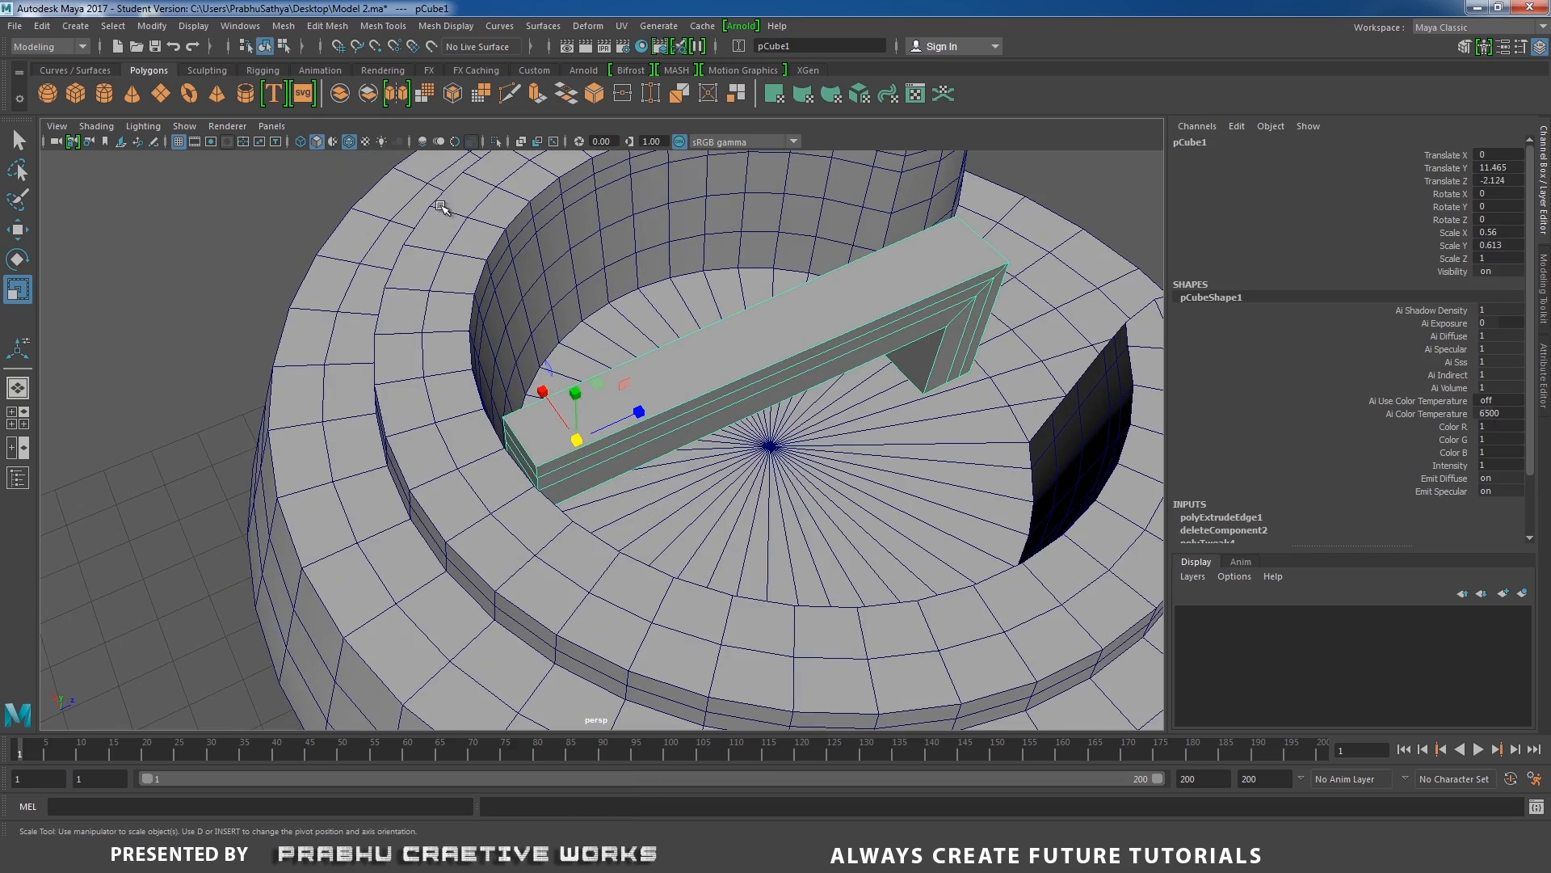
click(498, 139)
alt+drag(668, 329, 724, 347)
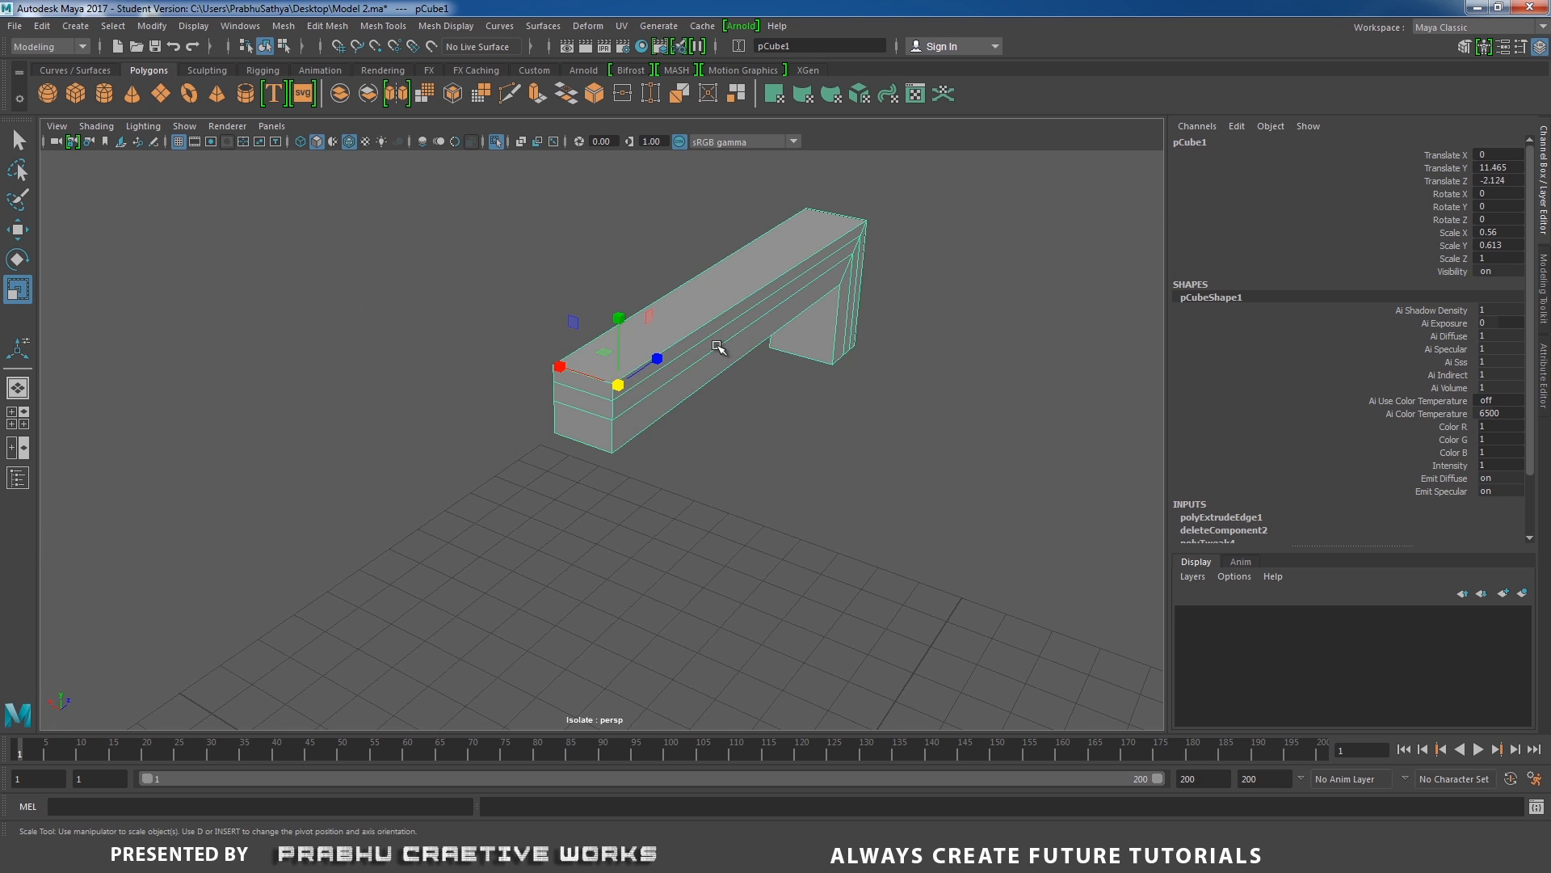
right_click(716, 345)
click(717, 390)
click(581, 385)
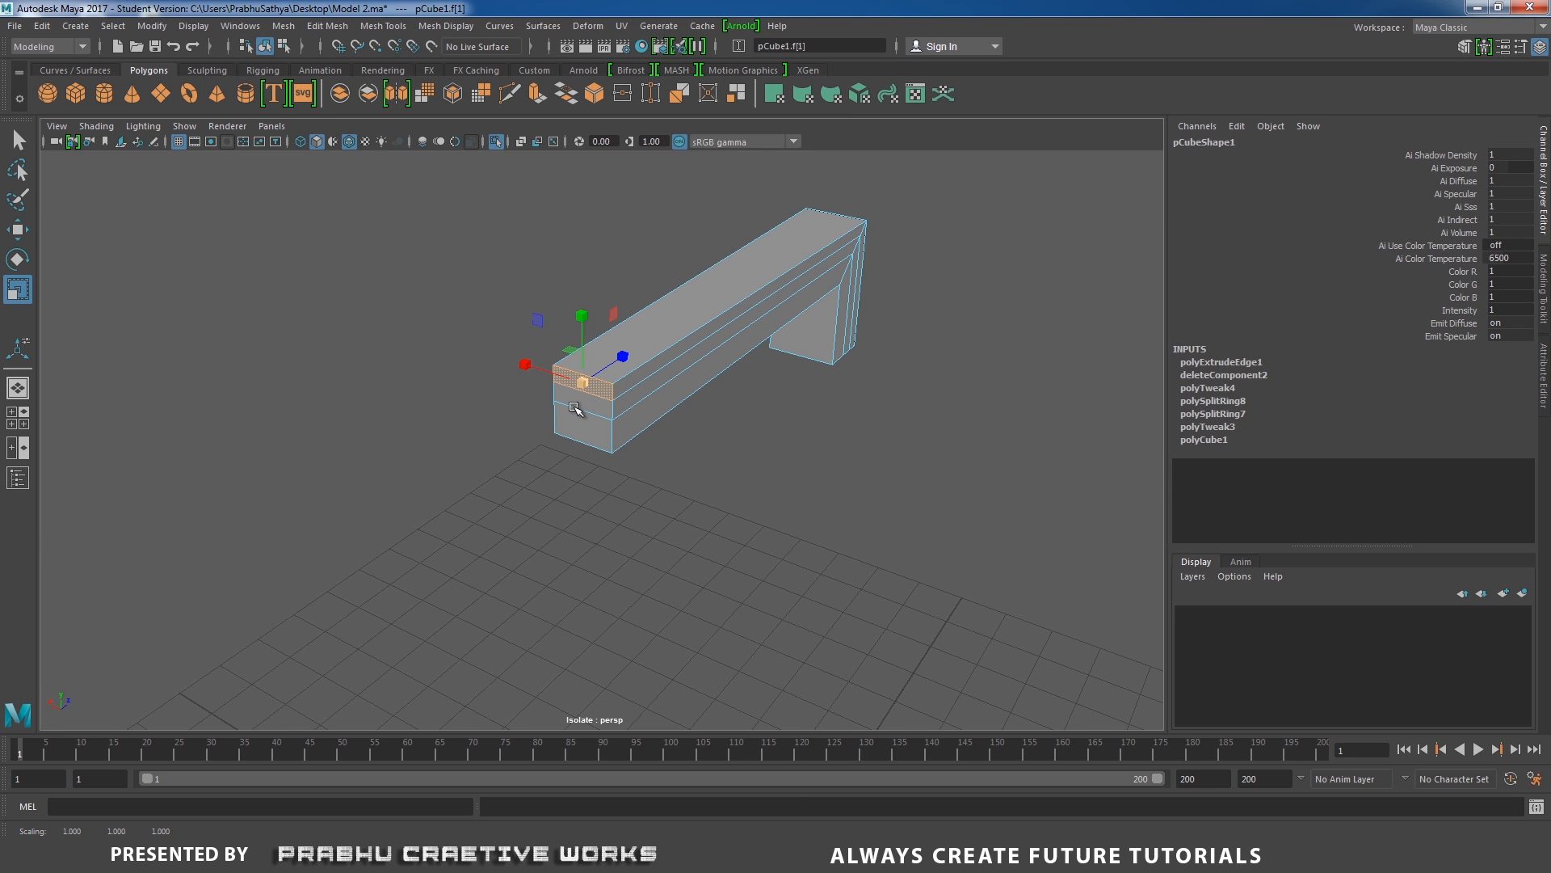
scroll(637, 484, up, 4)
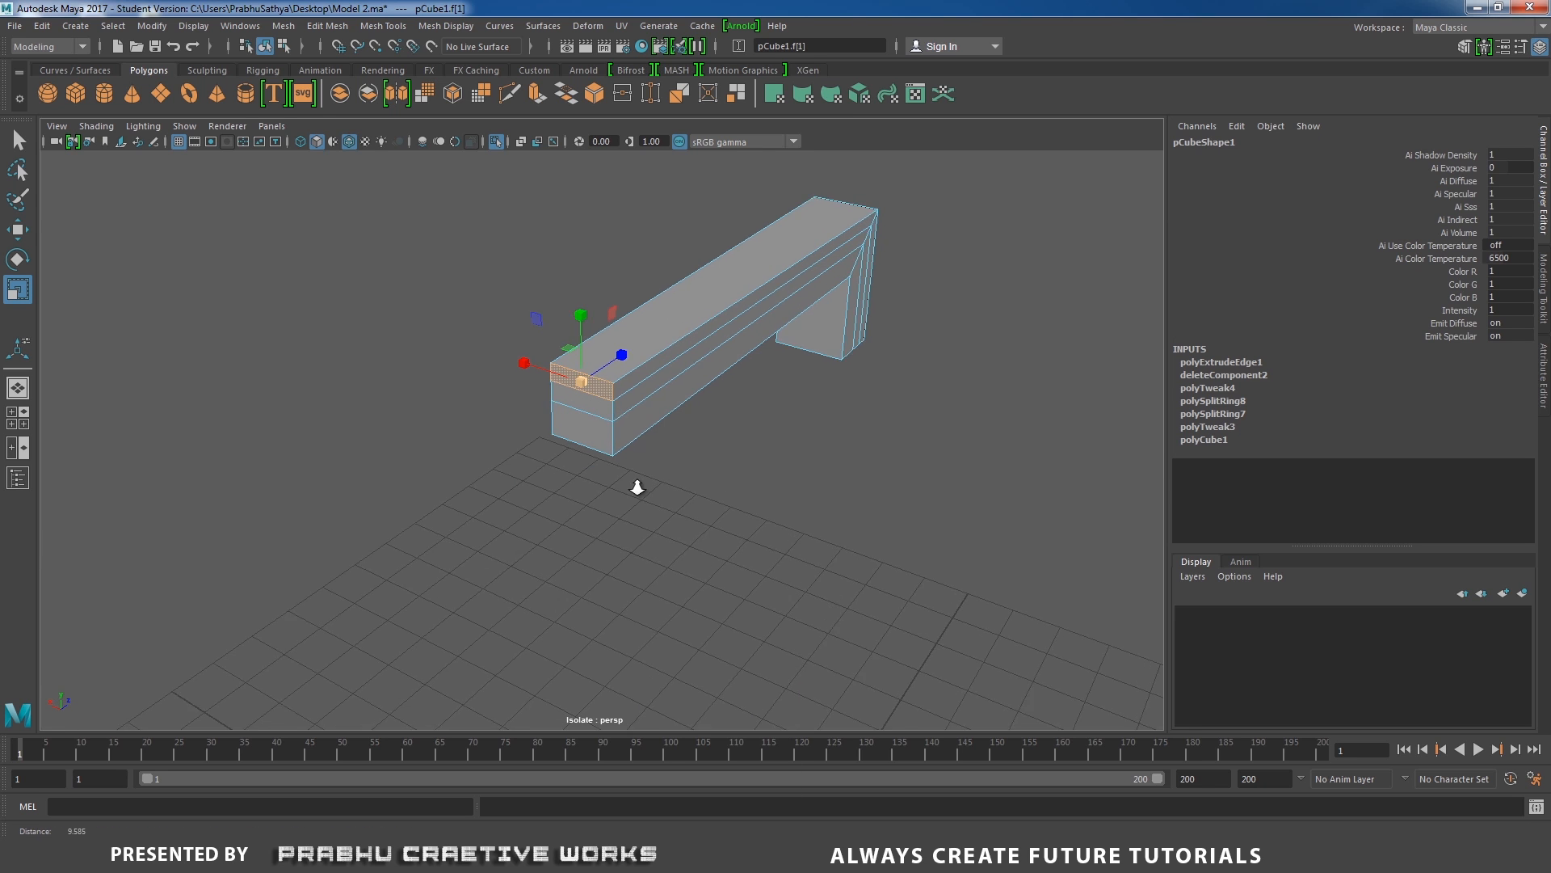
shift+click(590, 404)
alt+drag(593, 419, 707, 412)
Return the bar to object mode and turn off isolation to show the drum again.
click(810, 339)
alt+drag(811, 339, 689, 315)
right_drag(689, 308, 811, 265)
scroll(552, 284, down, 4)
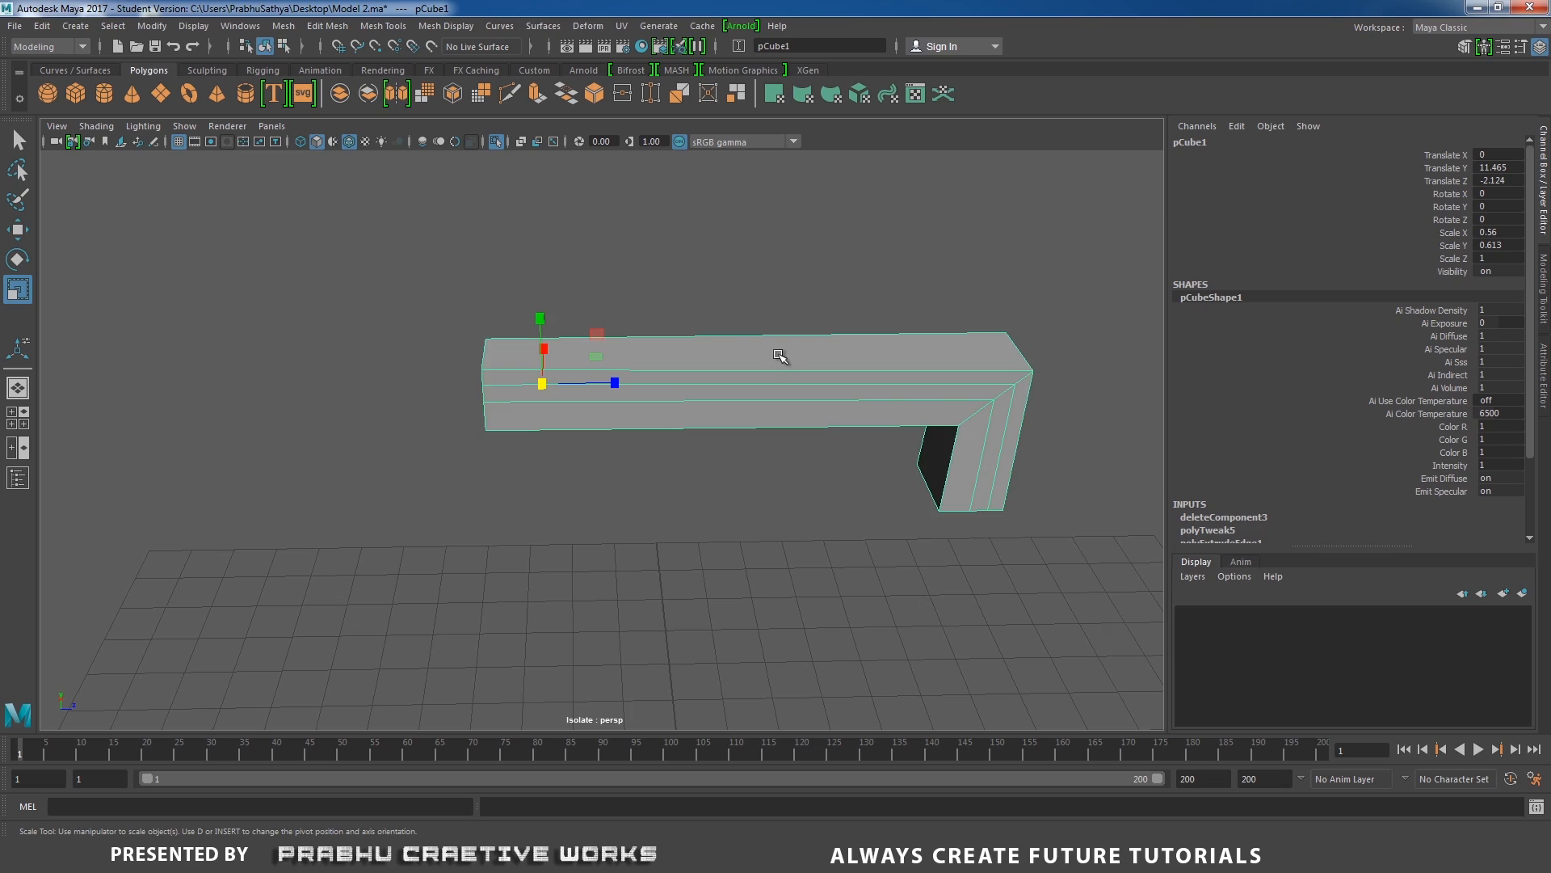
alt+drag(780, 356, 562, 251)
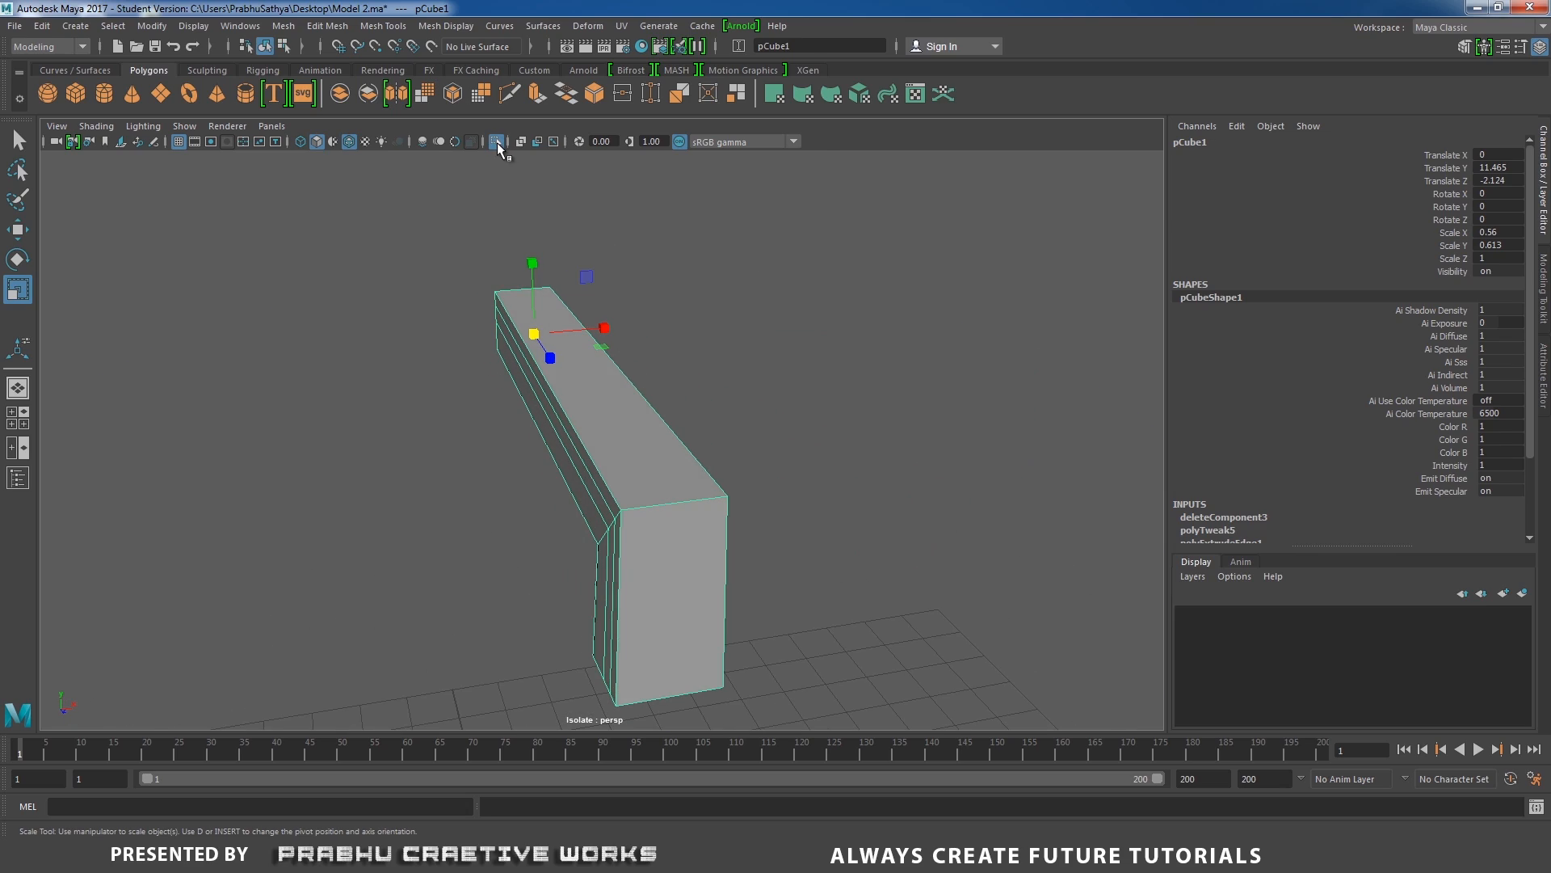
click(497, 142)
Set the Insert Edge Loop tool to Multiple edge loops with the number of edge loops at 1.
scroll(633, 399, up, 5)
alt+middle_drag(632, 399, 505, 277)
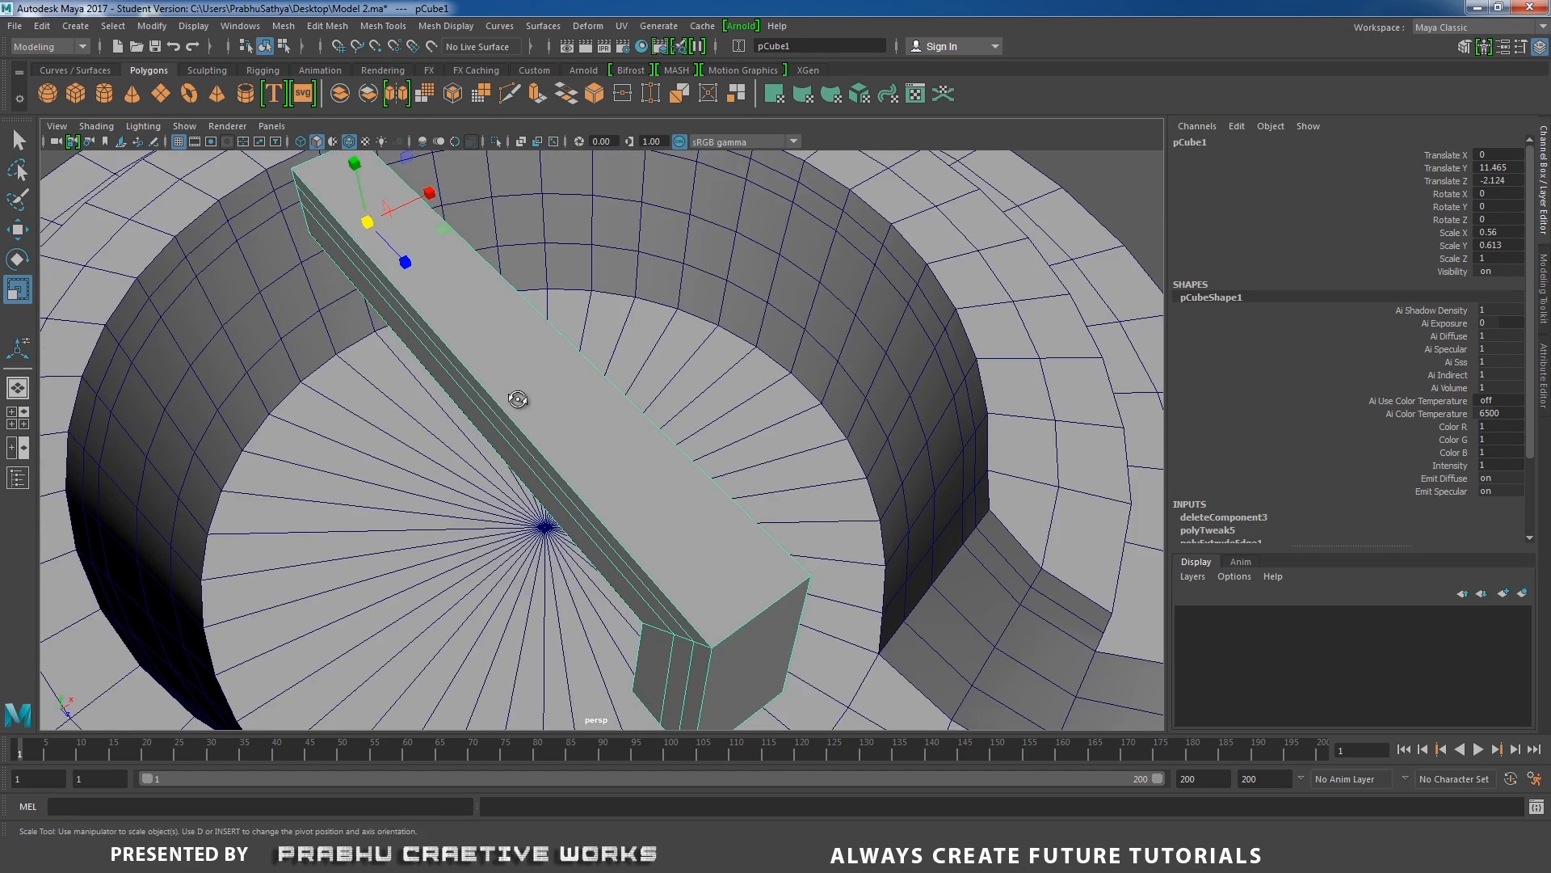
alt+drag(519, 399, 456, 348)
shift+right_drag(593, 402, 556, 429)
click(434, 414)
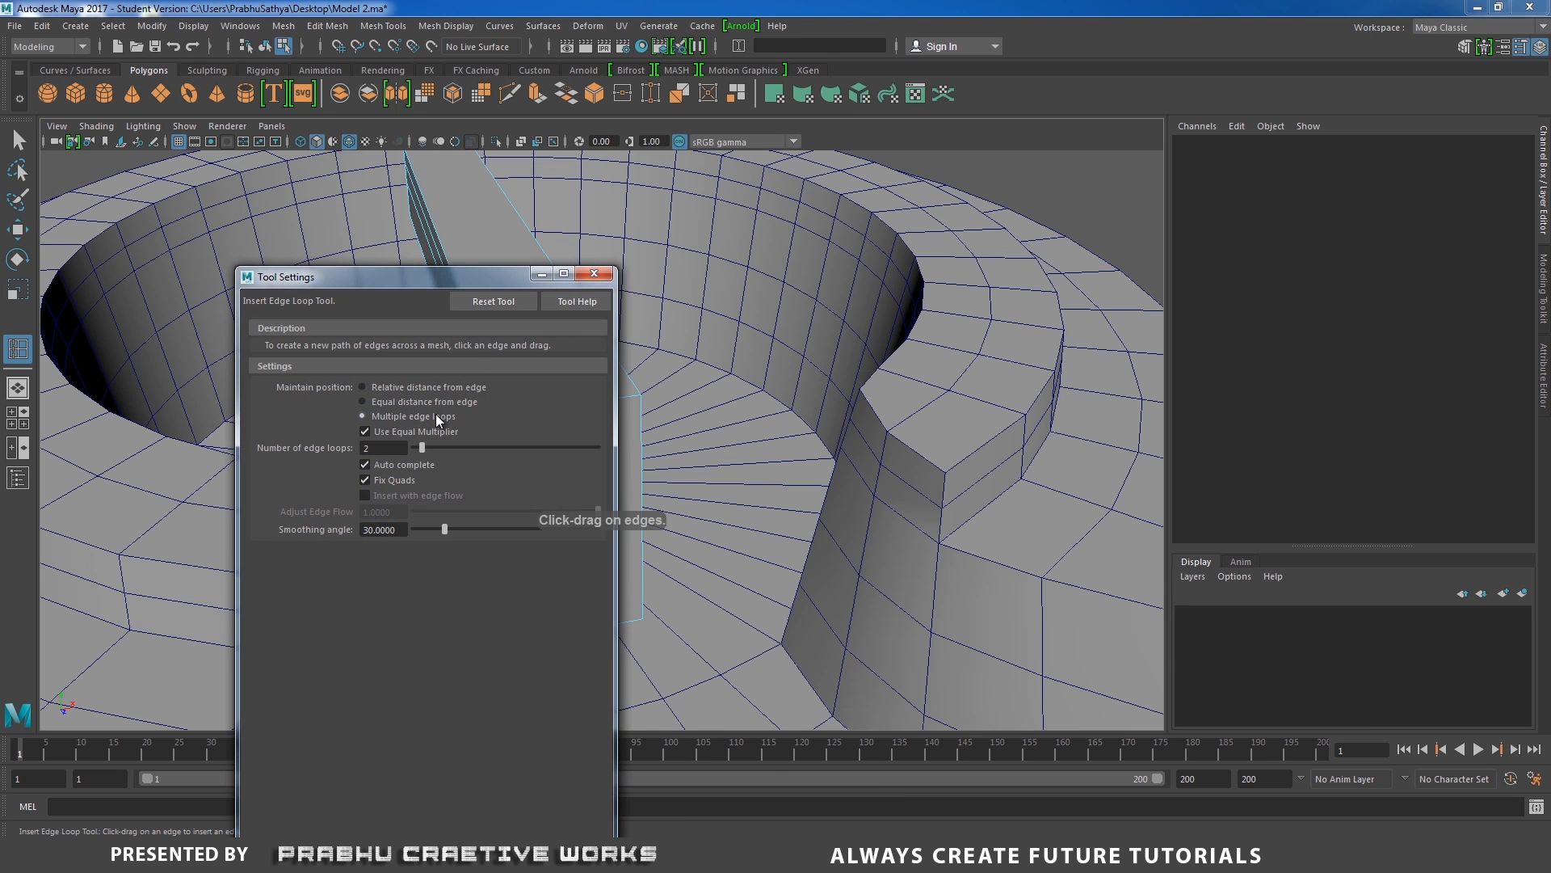
drag(420, 449, 417, 449)
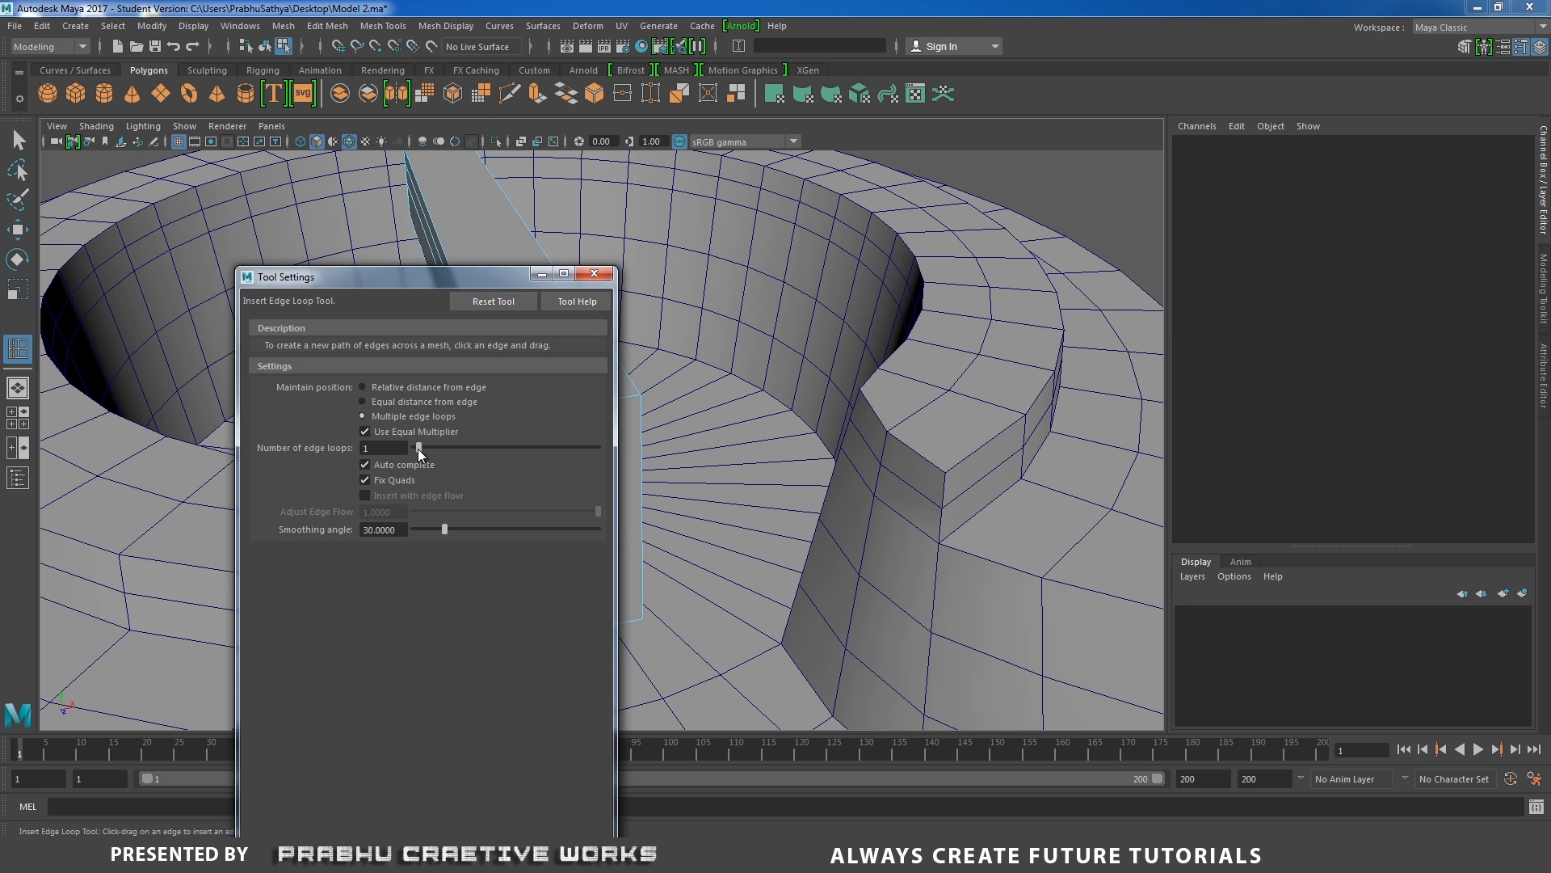
click(595, 275)
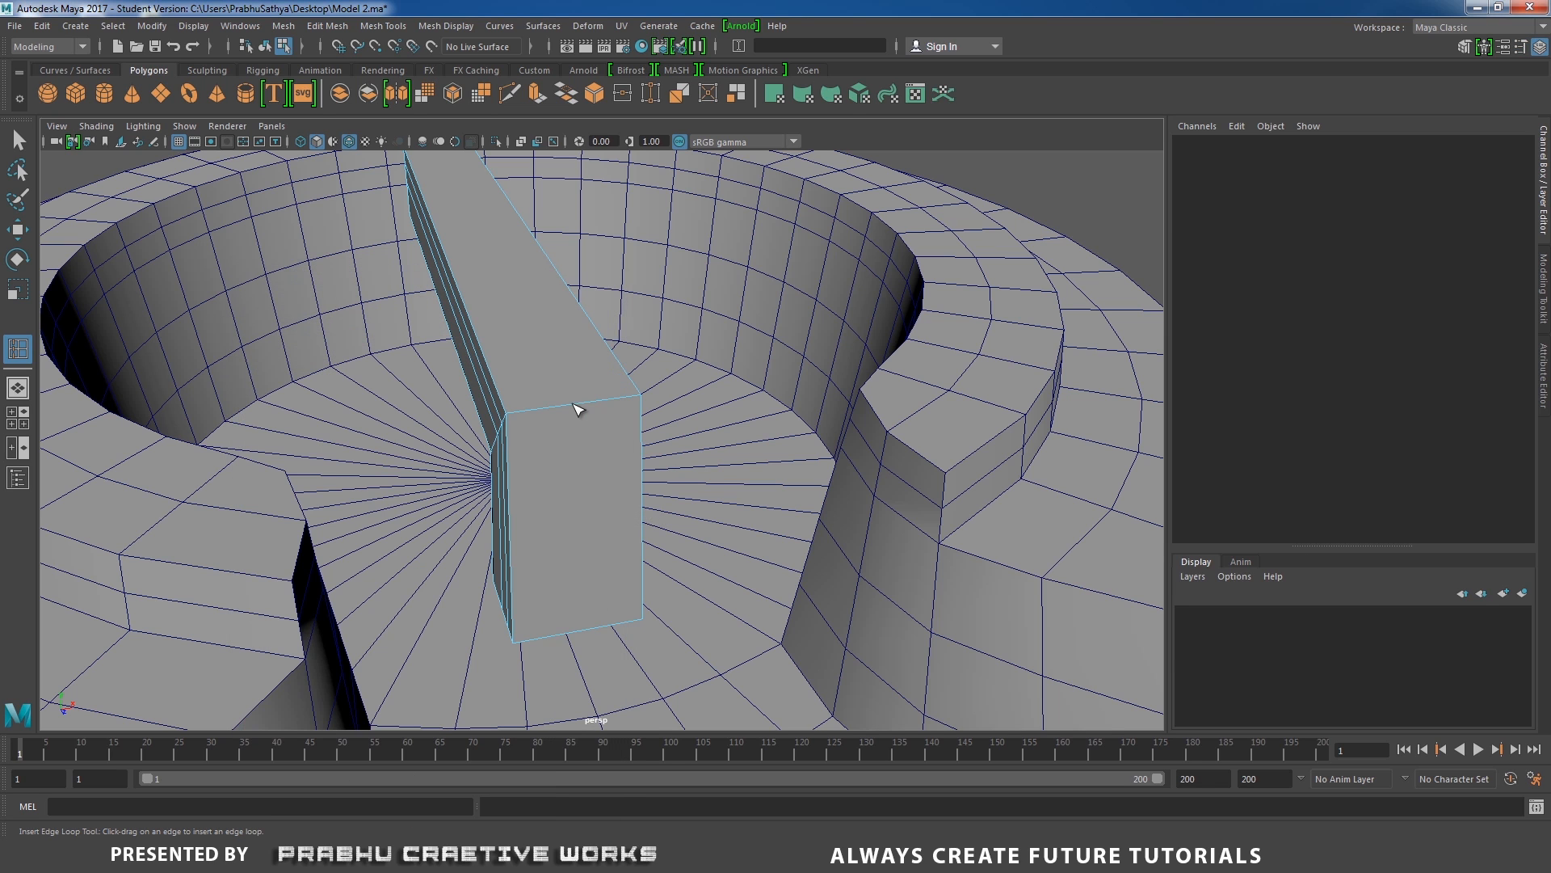
Insert one centred edge loop lengthwise along the bar's top and leg, and return the bar to object mode.
click(580, 410)
alt+drag(623, 409, 569, 414)
key(w)
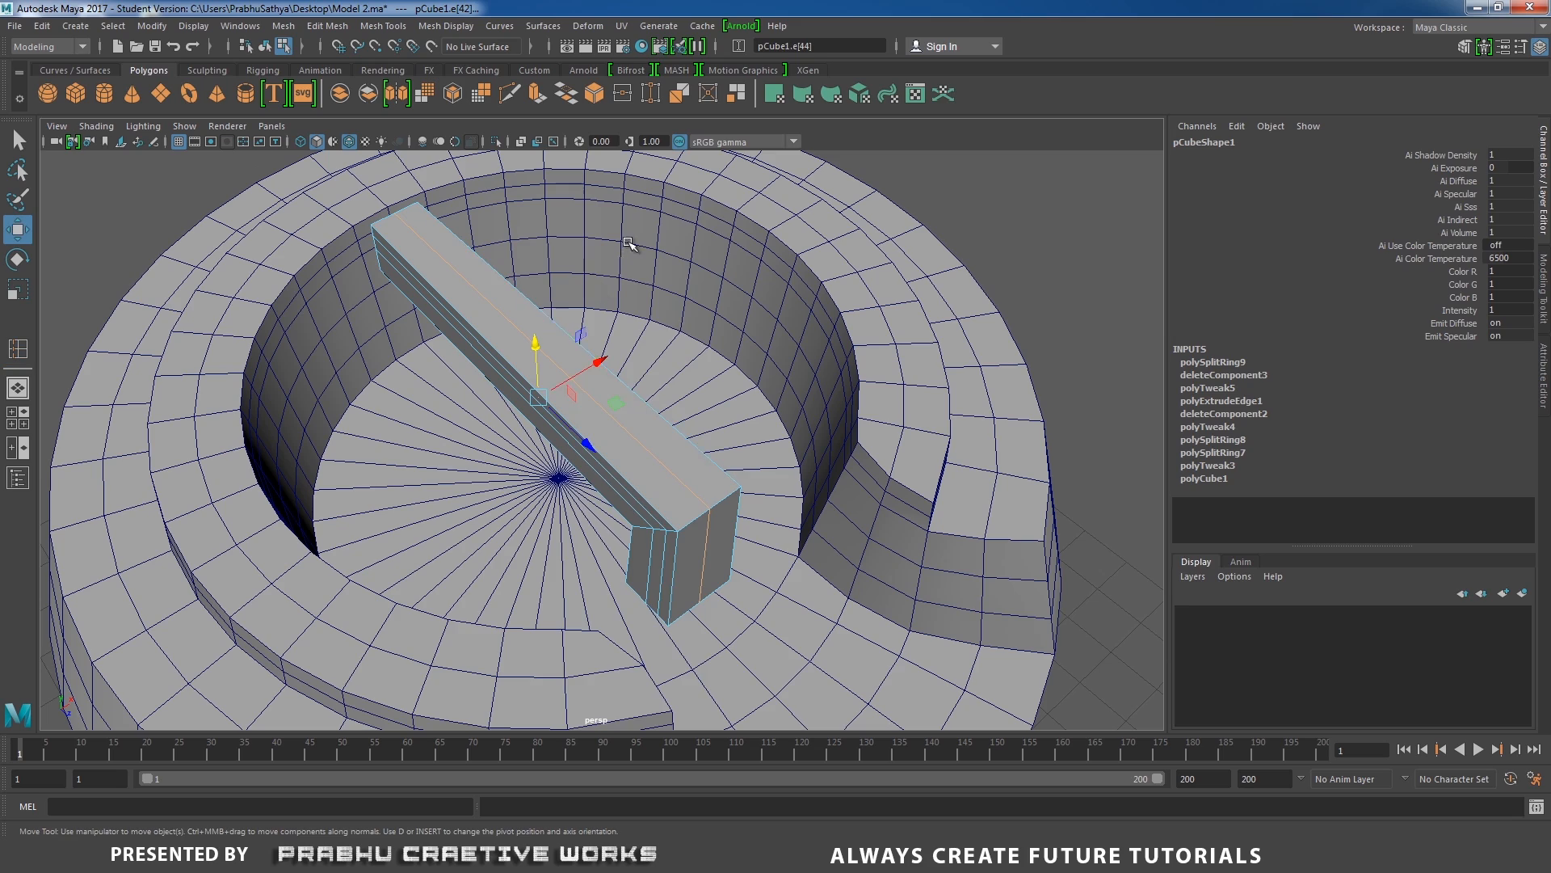
right_click(469, 319)
right_drag(470, 318, 535, 291)
alt+middle_drag(381, 247, 509, 399)
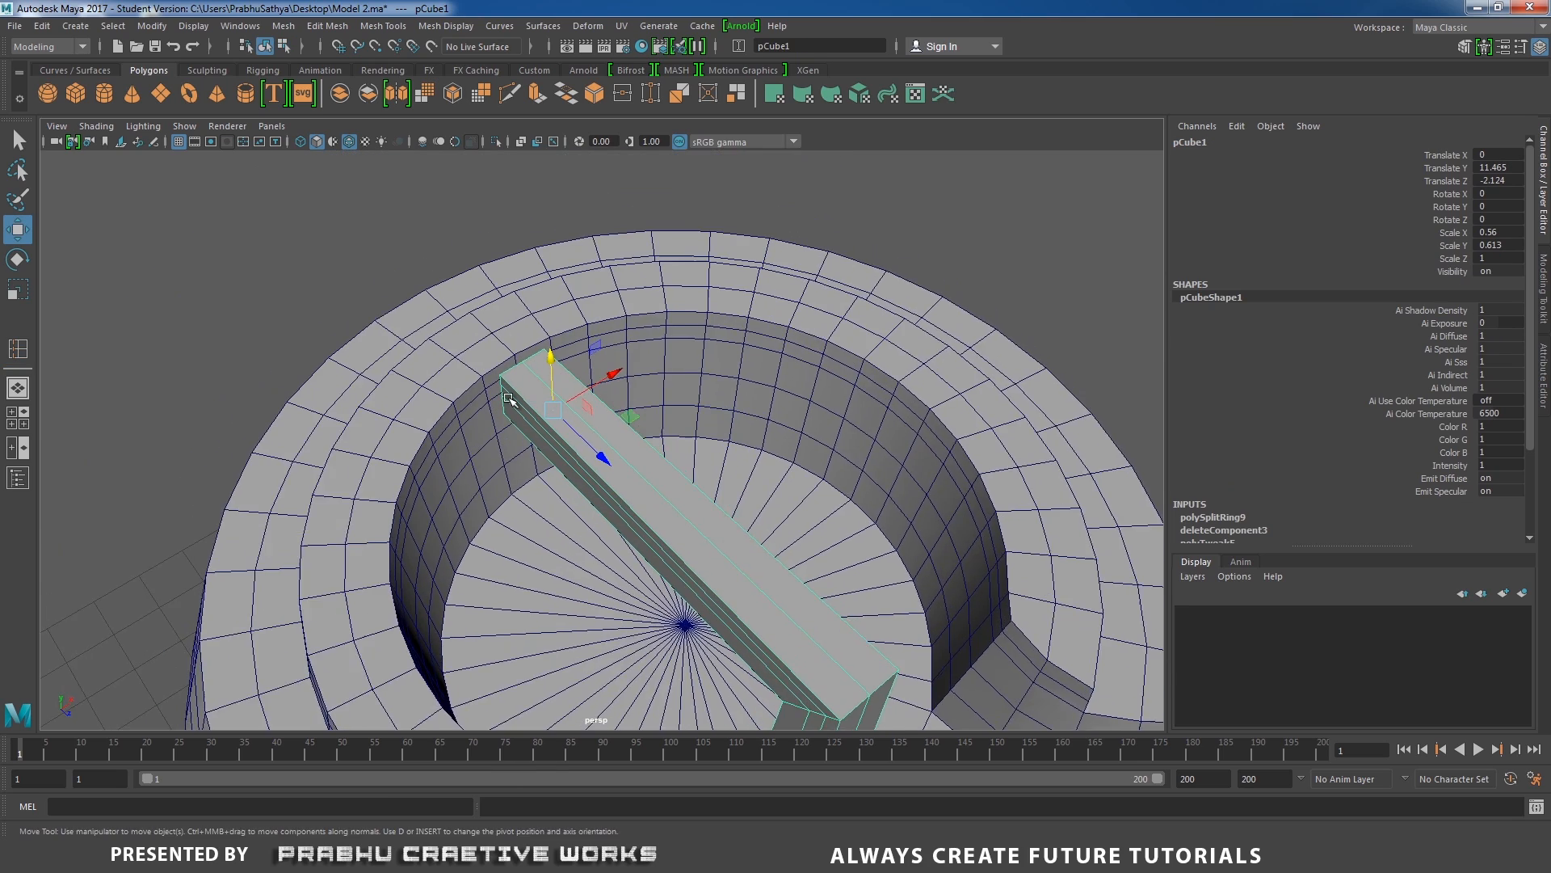
Extrude the drum's inner-wall faces directly behind the bar's end and scale the extruded faces down towards the bar's outline.
alt+right_drag(509, 399, 477, 337)
alt+middle_drag(478, 336, 641, 320)
alt+right_drag(640, 320, 727, 454)
alt+drag(727, 454, 711, 434)
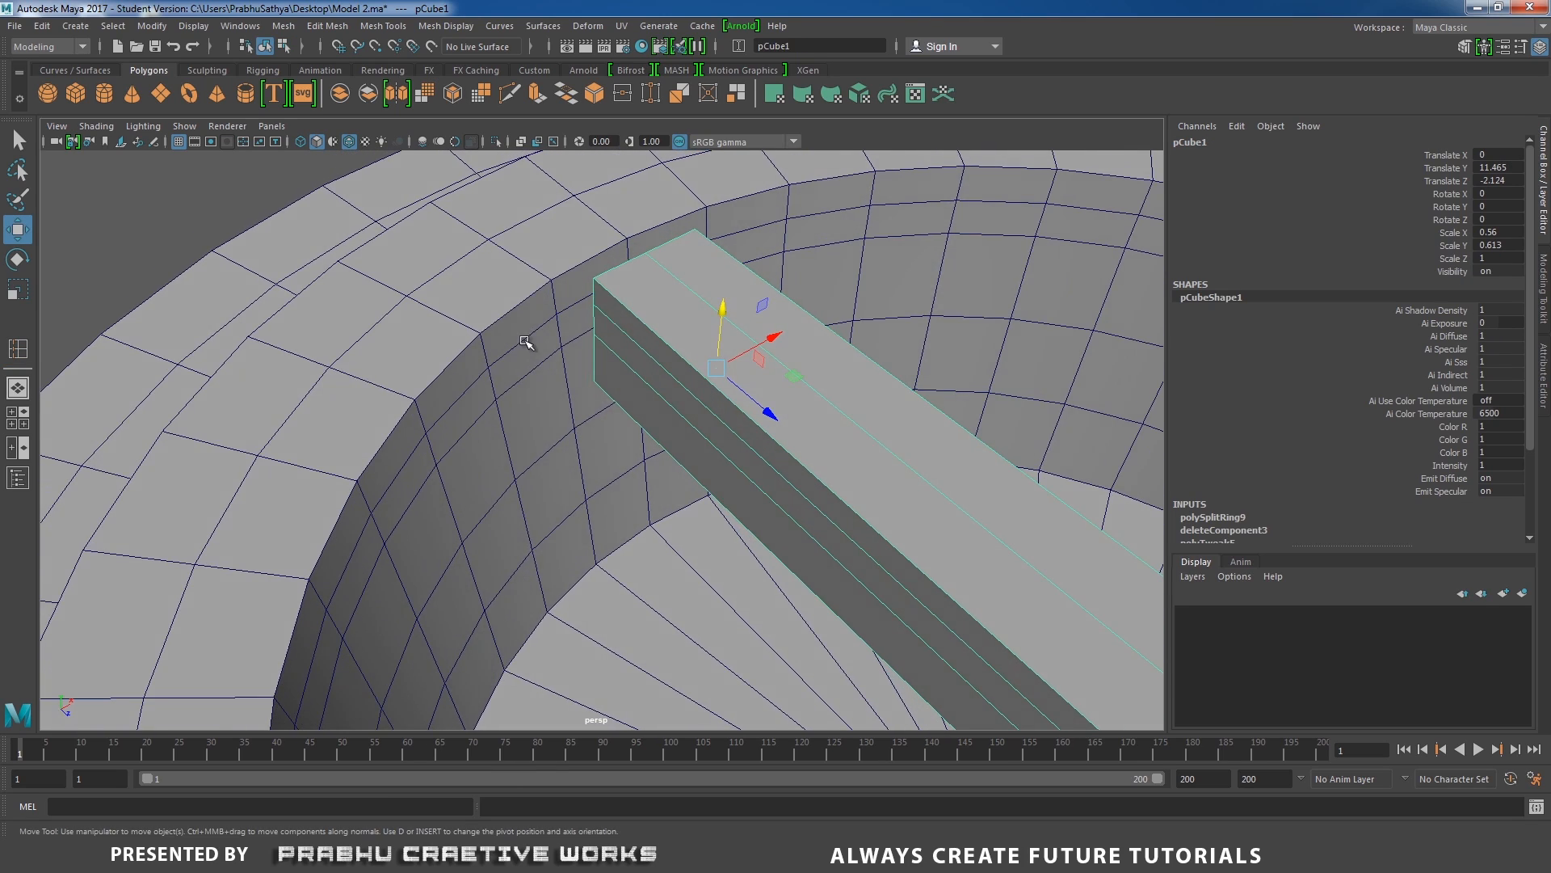
click(536, 301)
right_drag(537, 301, 539, 347)
alt+drag(539, 348, 395, 333)
click(575, 269)
shift+click(589, 346)
shift+click(733, 346)
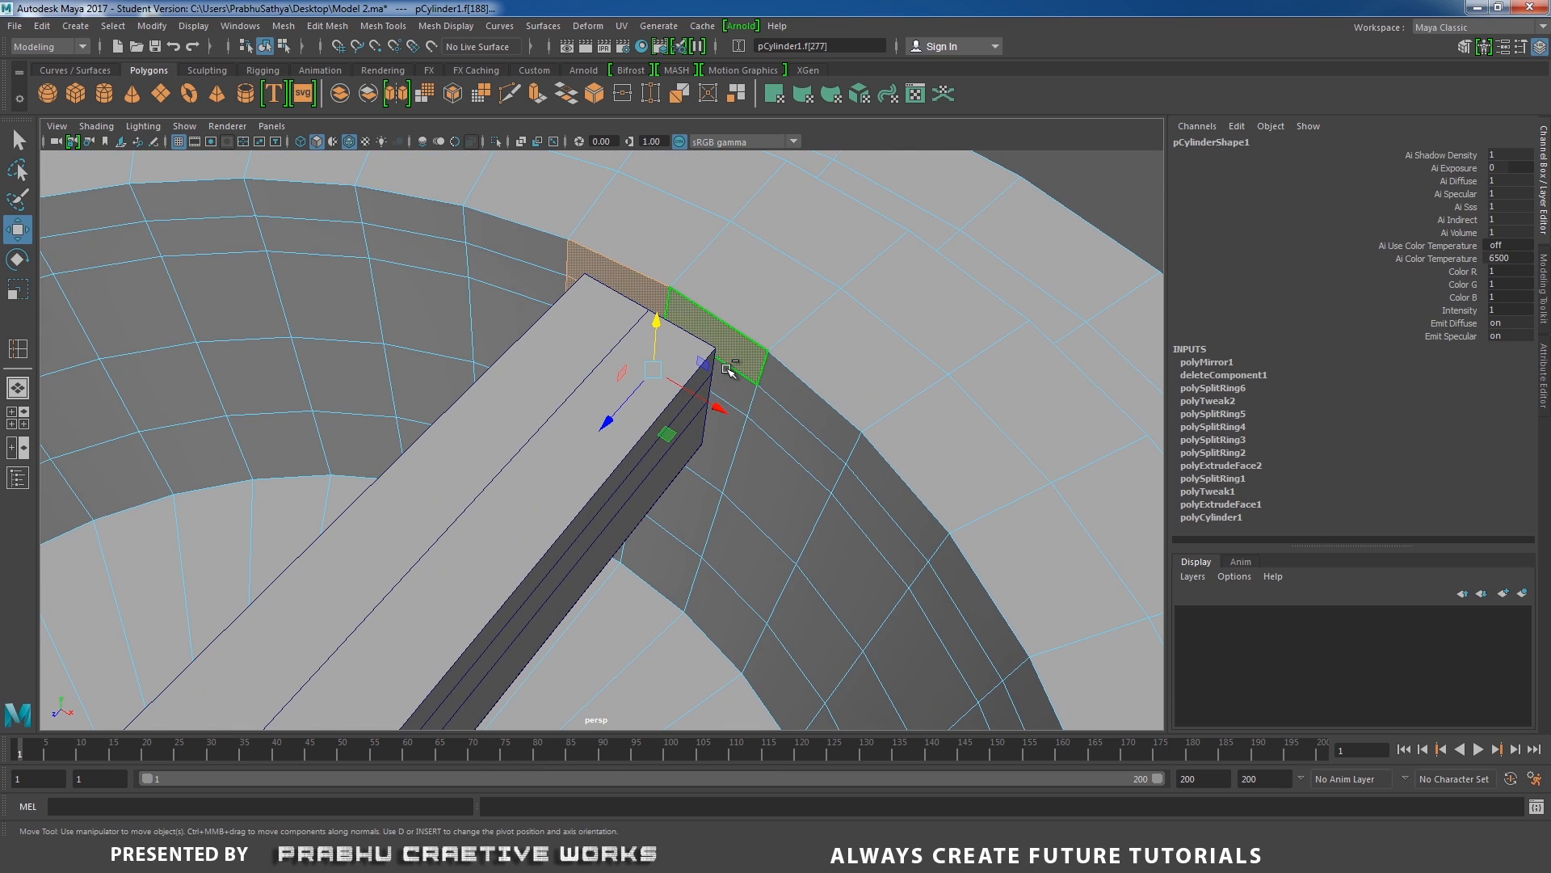
shift+click(734, 386)
alt+drag(724, 429, 791, 356)
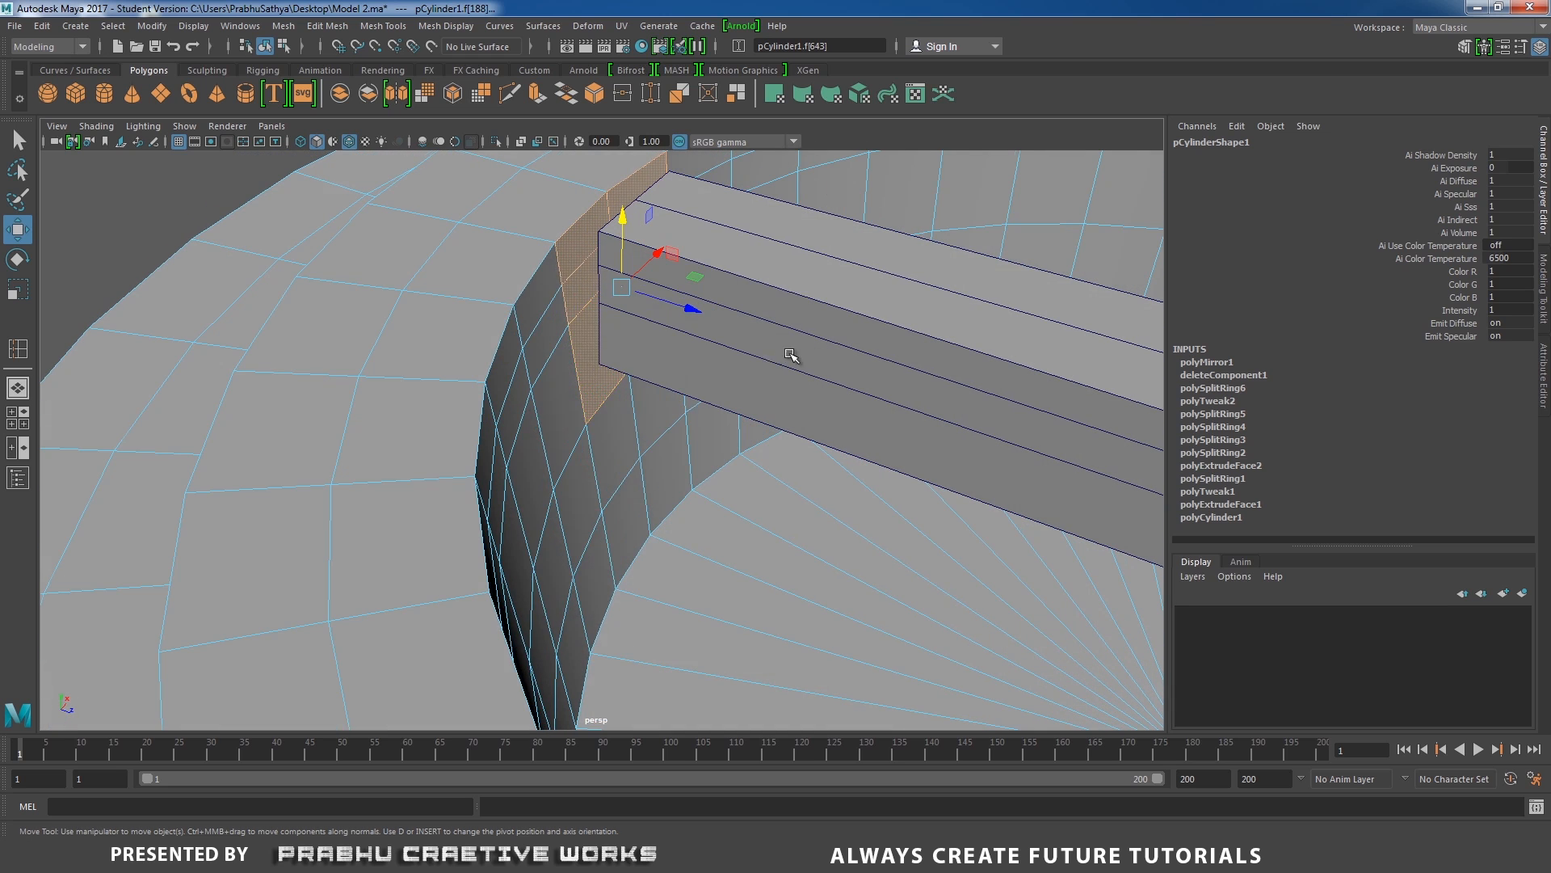
shift+right_drag(582, 329, 581, 353)
alt+drag(590, 323, 559, 371)
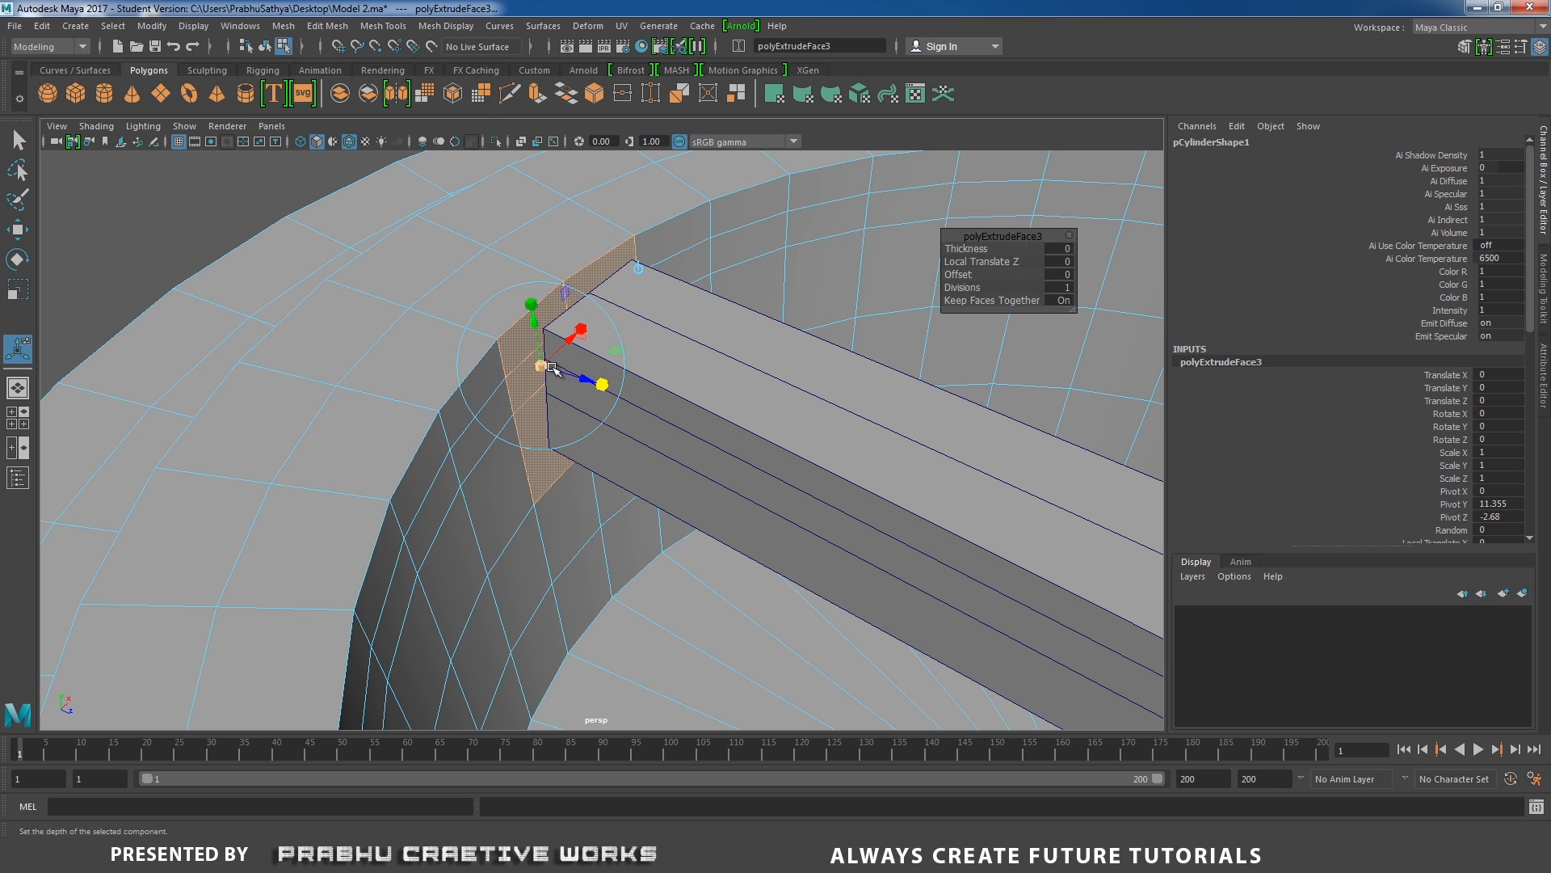
drag(540, 366, 526, 302)
Delete the shrunken faces to open the drum wall behind the bar, and combine the drum and bar into one mesh.
key(Delete)
right_drag(526, 302, 614, 242)
click(673, 378)
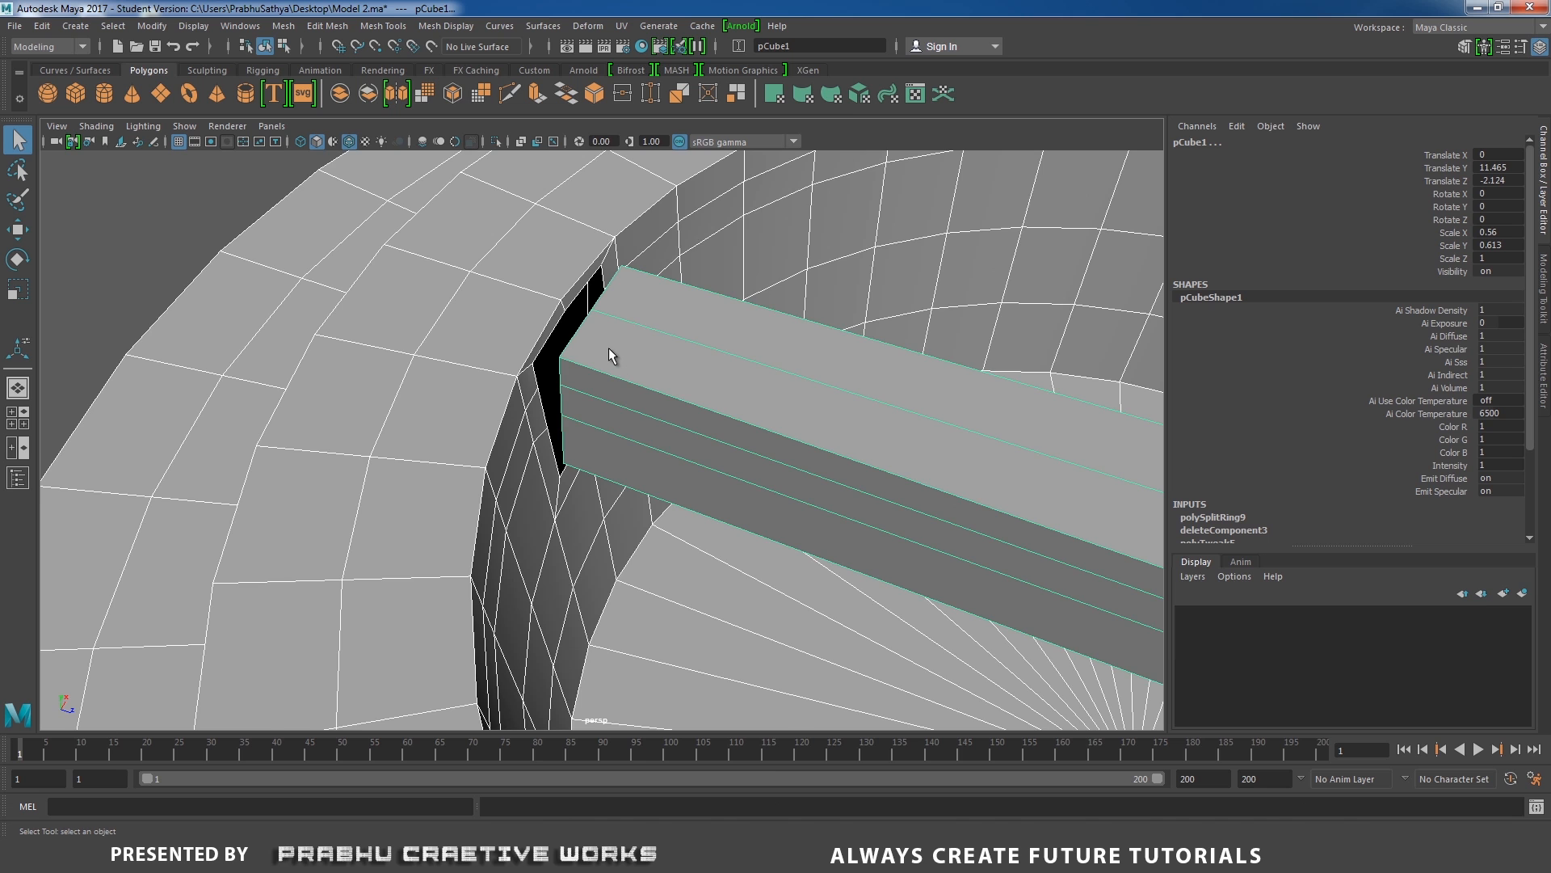
alt+drag(609, 347, 642, 336)
shift+right_click(660, 335)
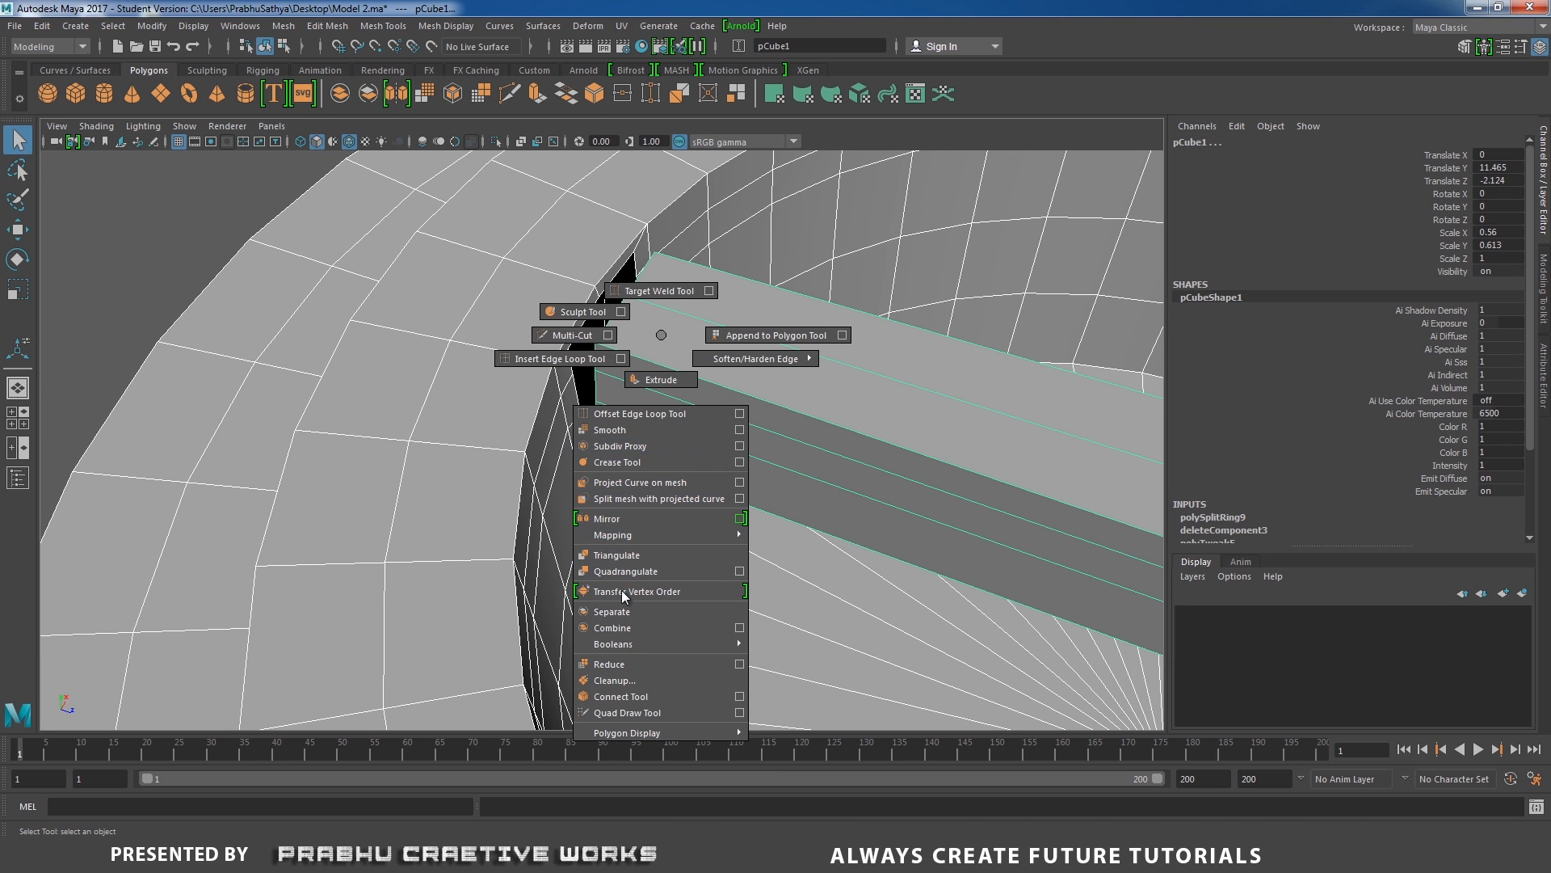
click(615, 628)
Weld the vertices along one side of the bar's end to the matching opening vertices in the drum wall using Target Weld.
alt+drag(590, 350, 669, 407)
right_click(615, 310)
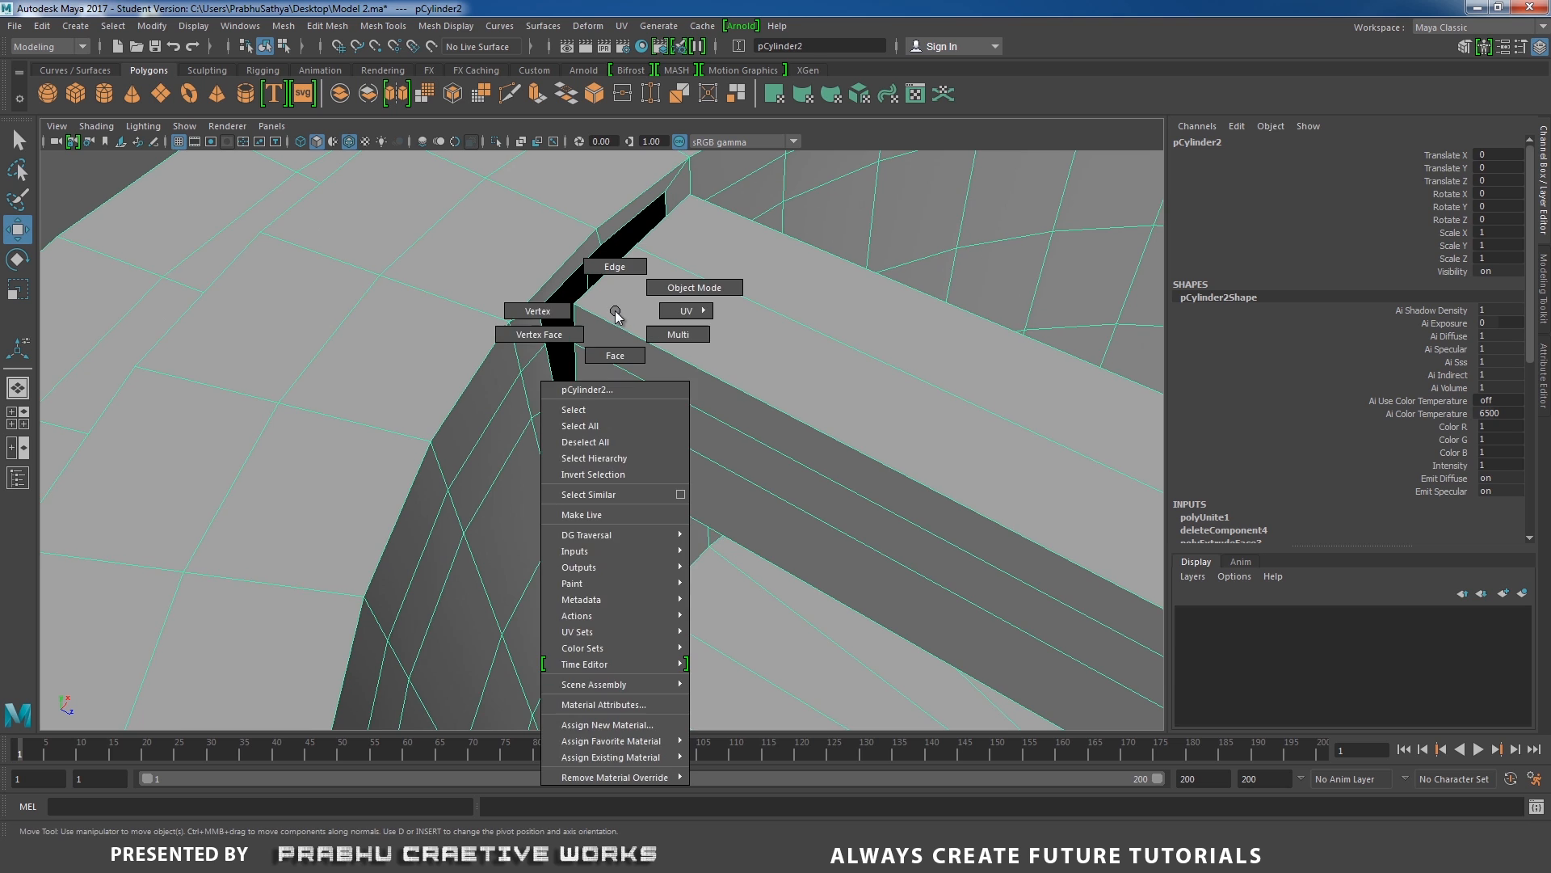
click(582, 315)
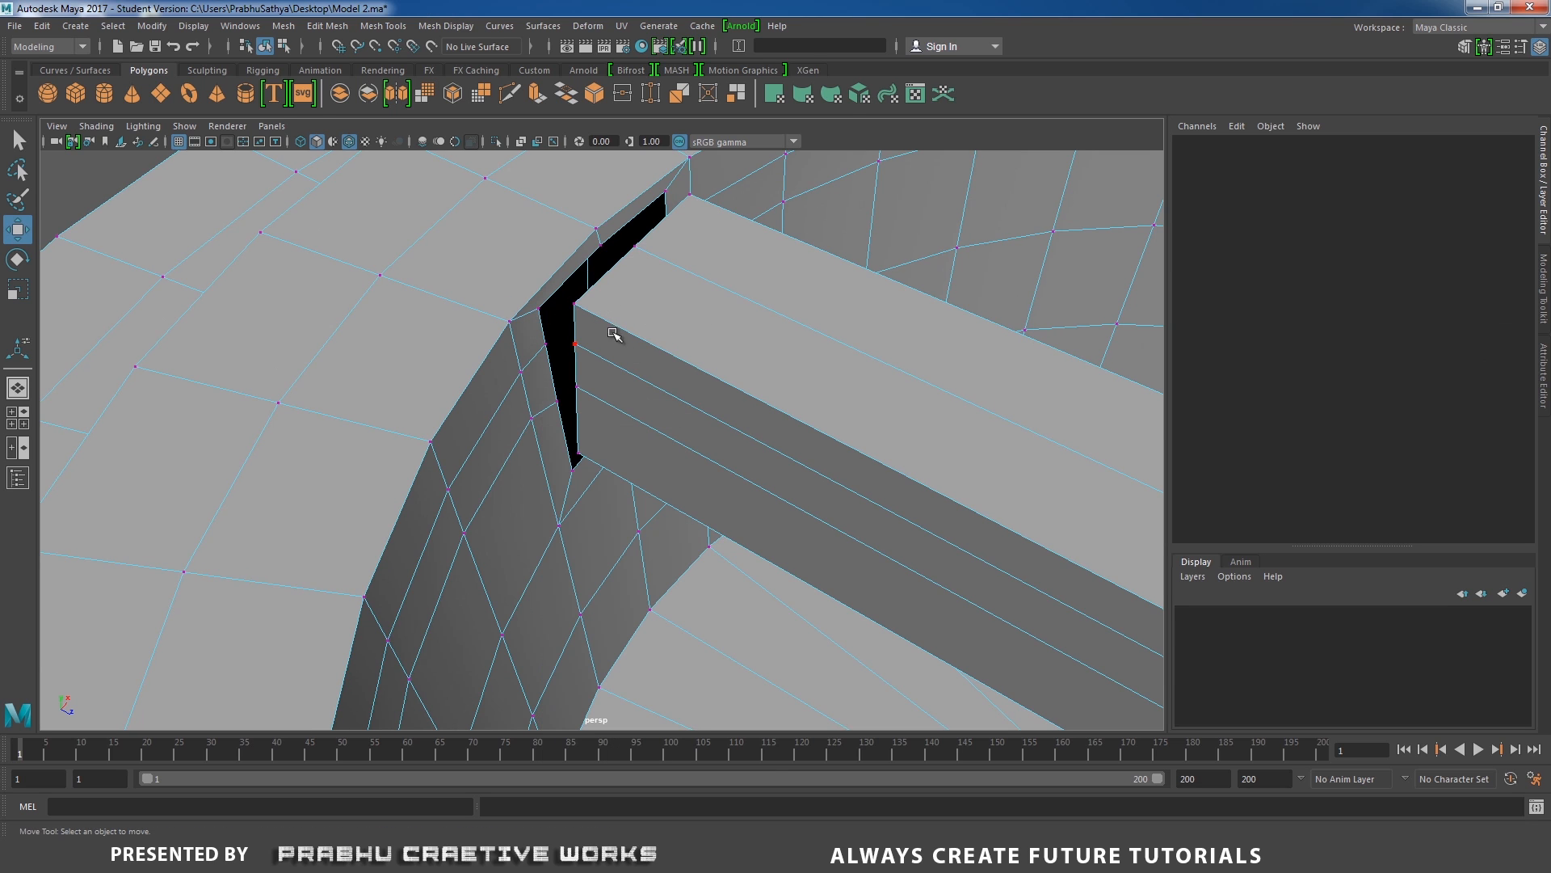
click(574, 305)
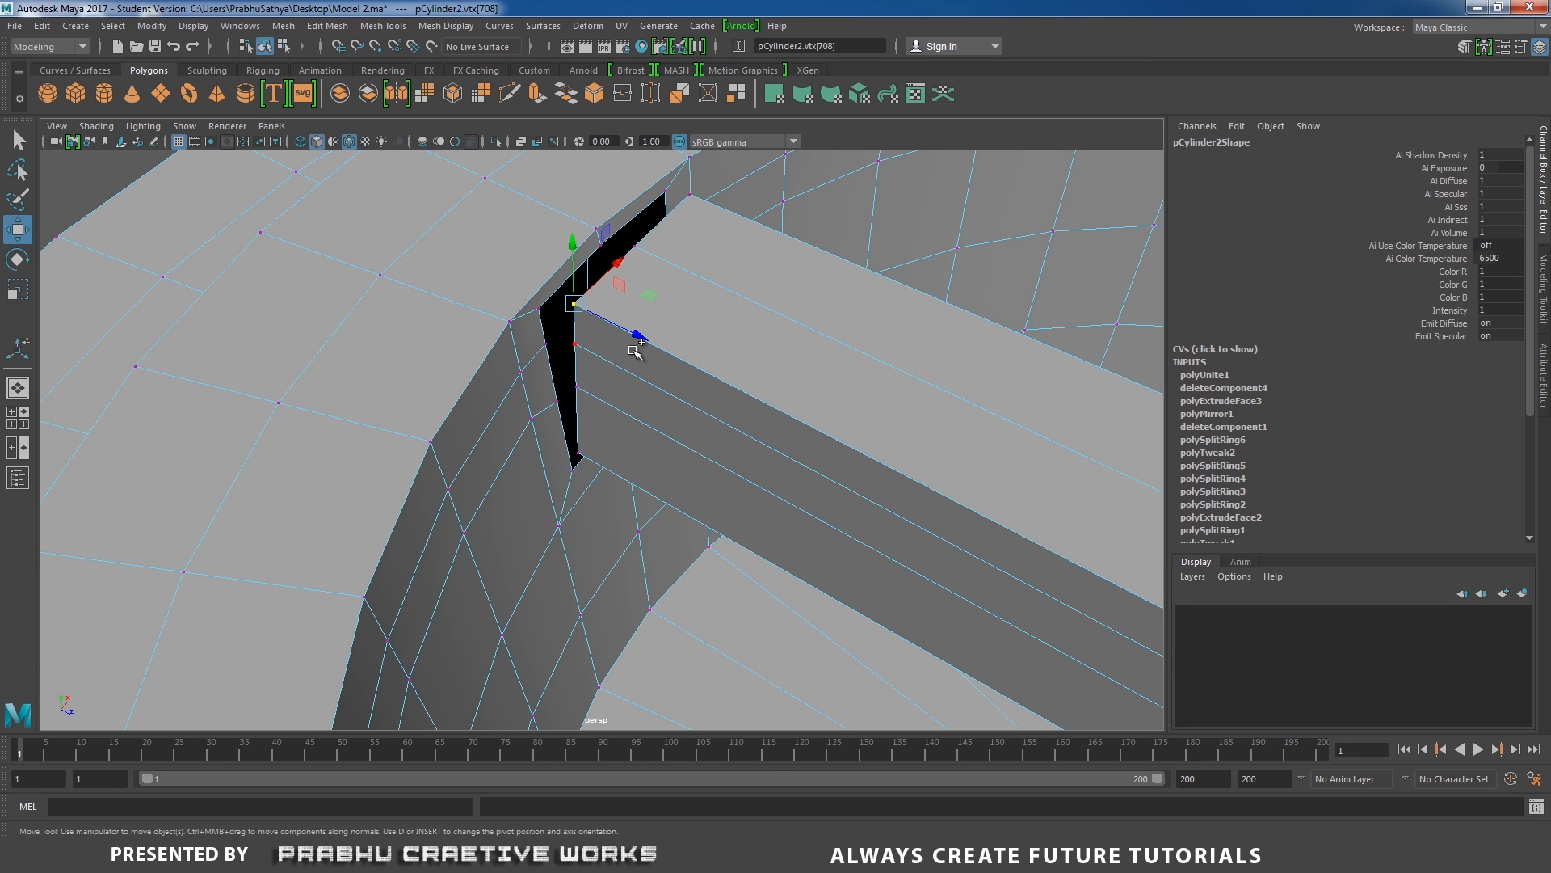
mouse_move(634, 350)
shift+right_down()
mouse_move(633, 295)
mouse_move(643, 334)
shift+right_up()
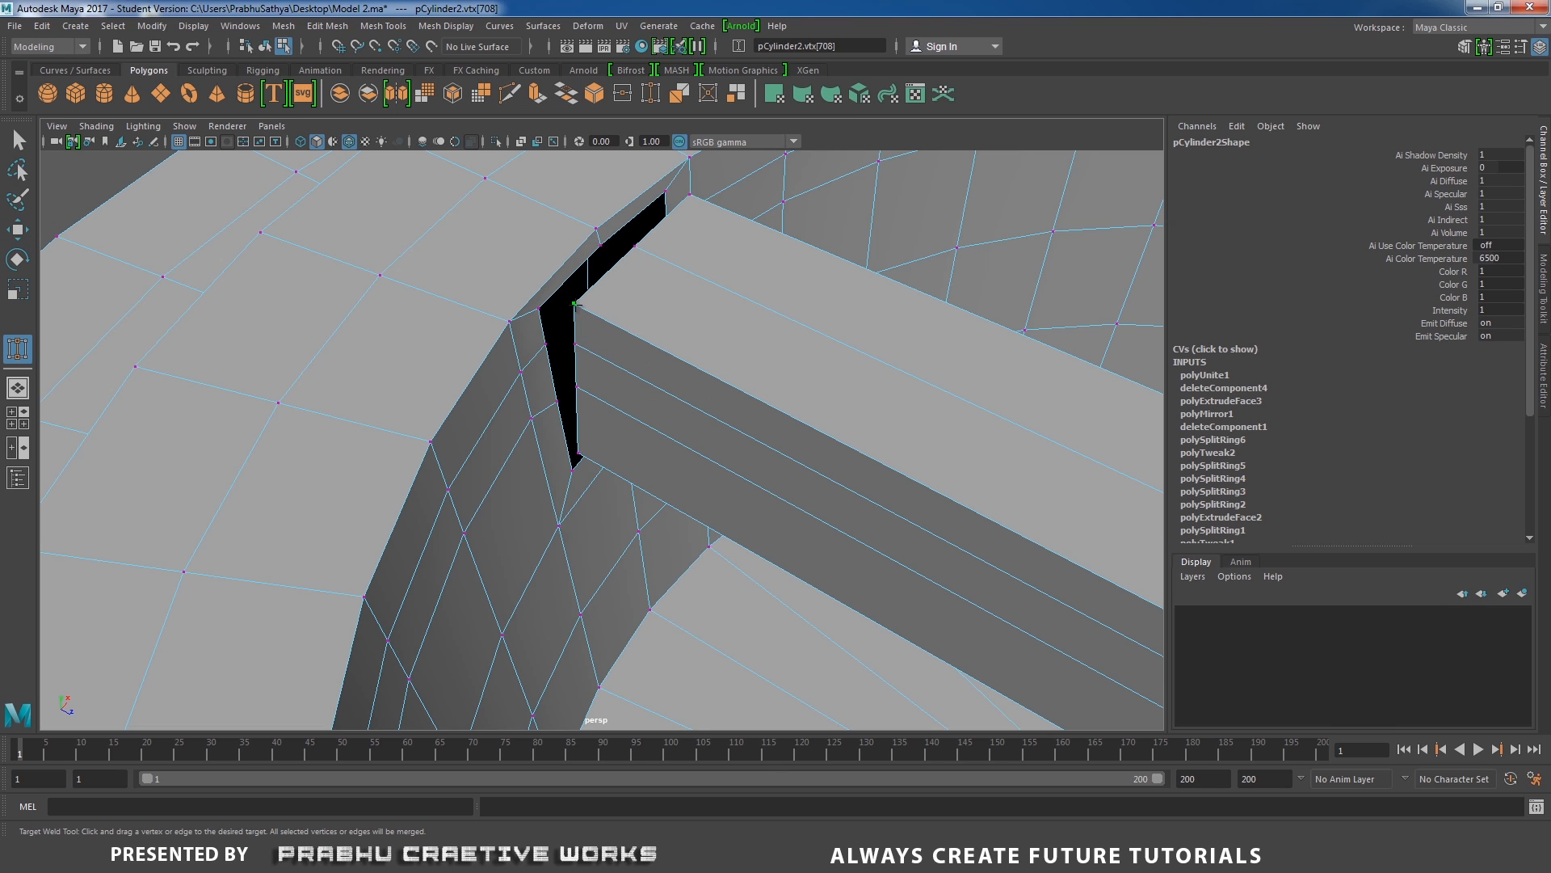
mouse_move(574, 305)
mouse_down()
mouse_move(538, 307)
mouse_move(557, 401)
mouse_move(527, 310)
mouse_up()
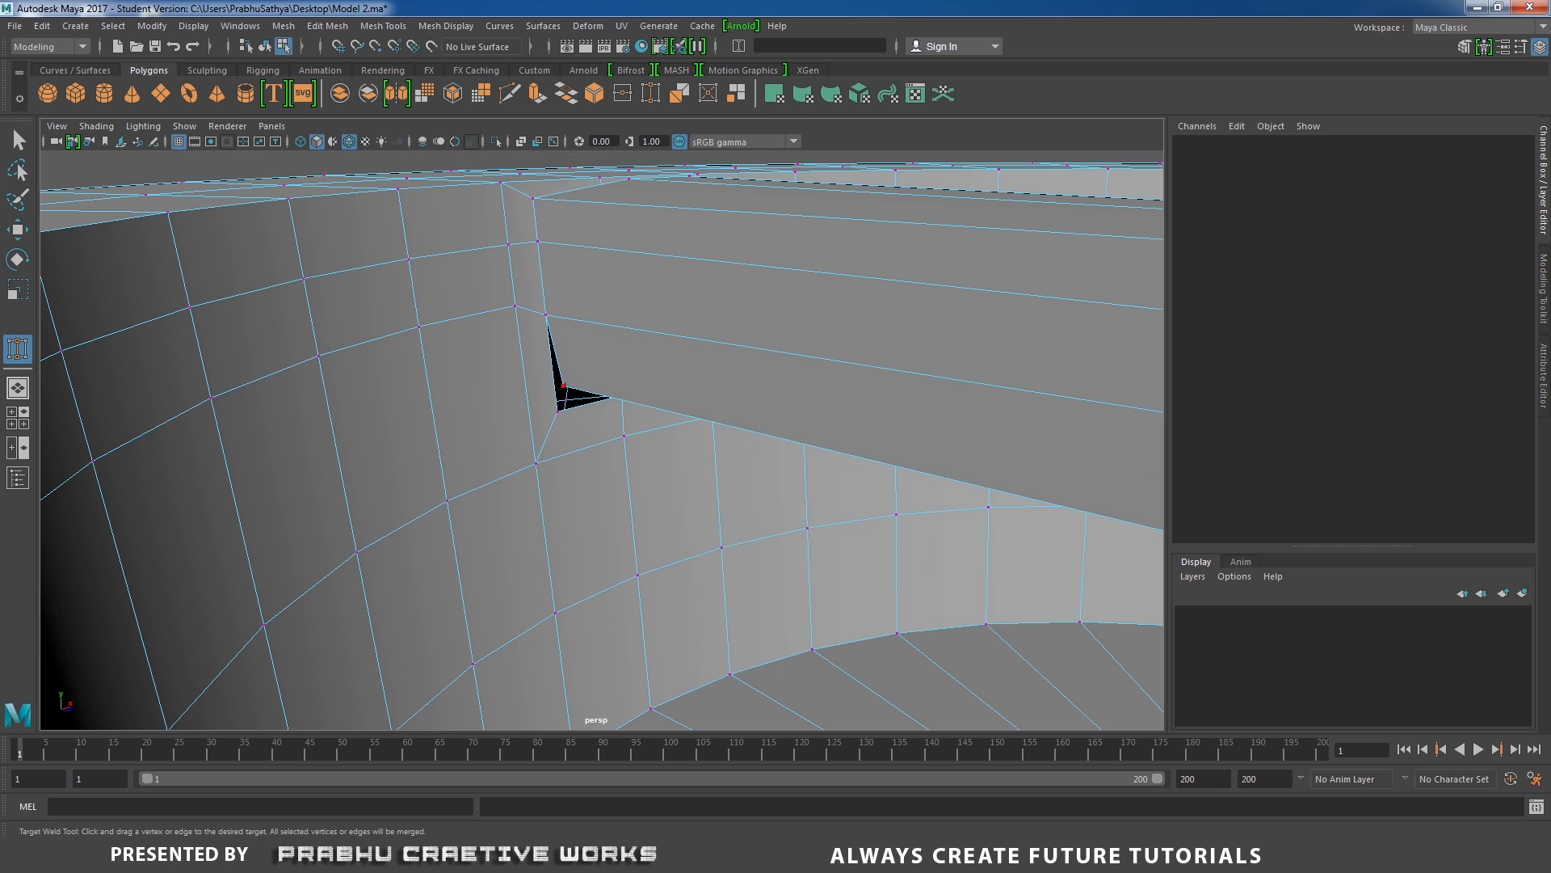
drag(564, 385, 400, 370)
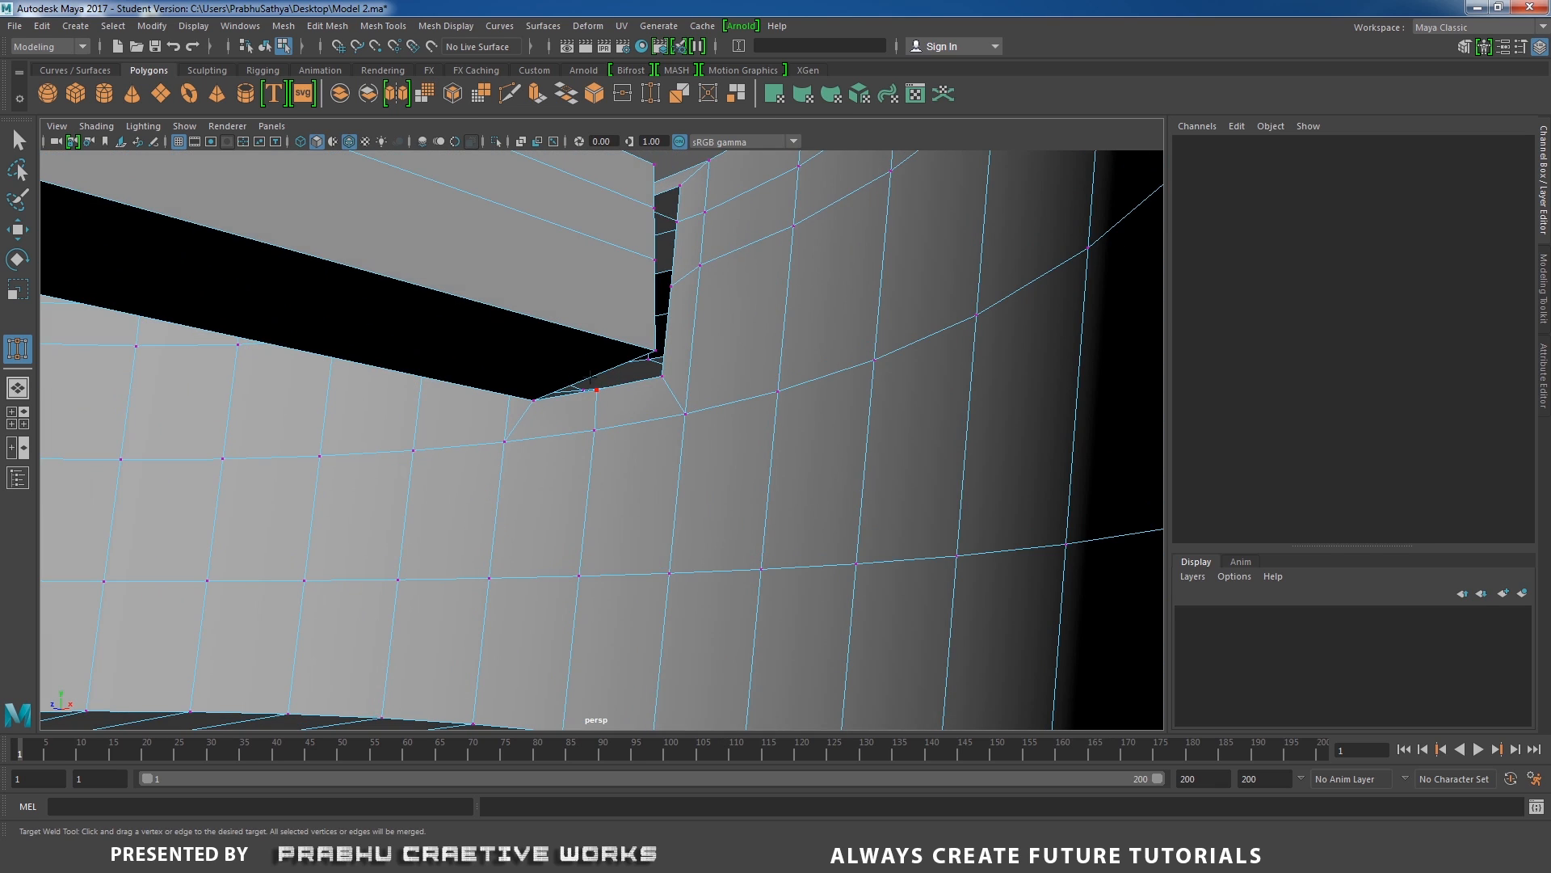
alt+drag(590, 373, 646, 315)
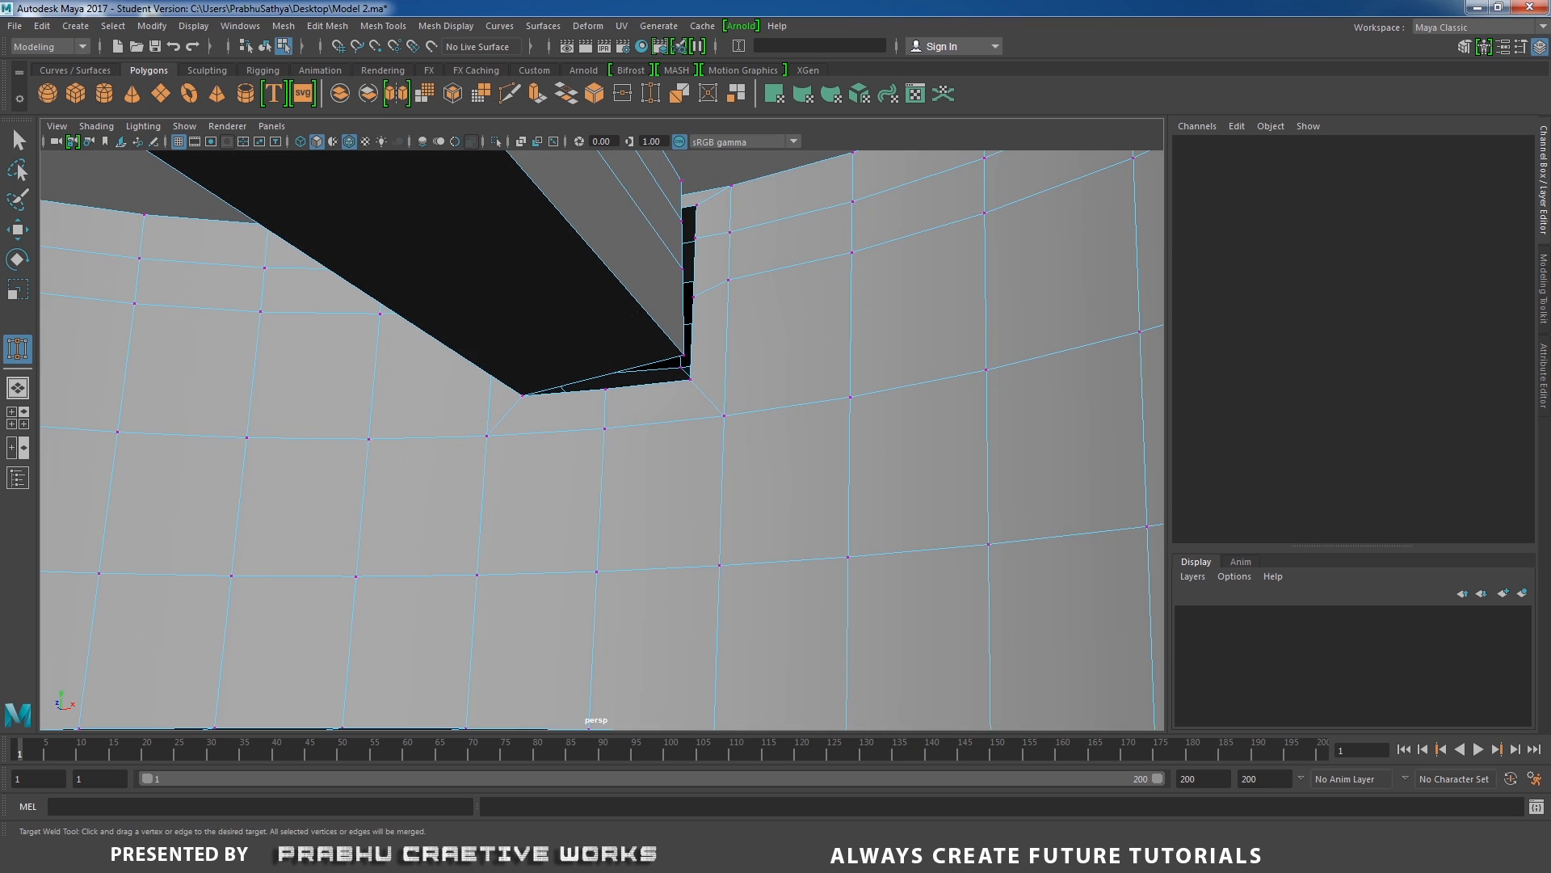
Insert one centred edge loop lengthwise along the bar's underside.
key(w)
right_drag(516, 238, 571, 215)
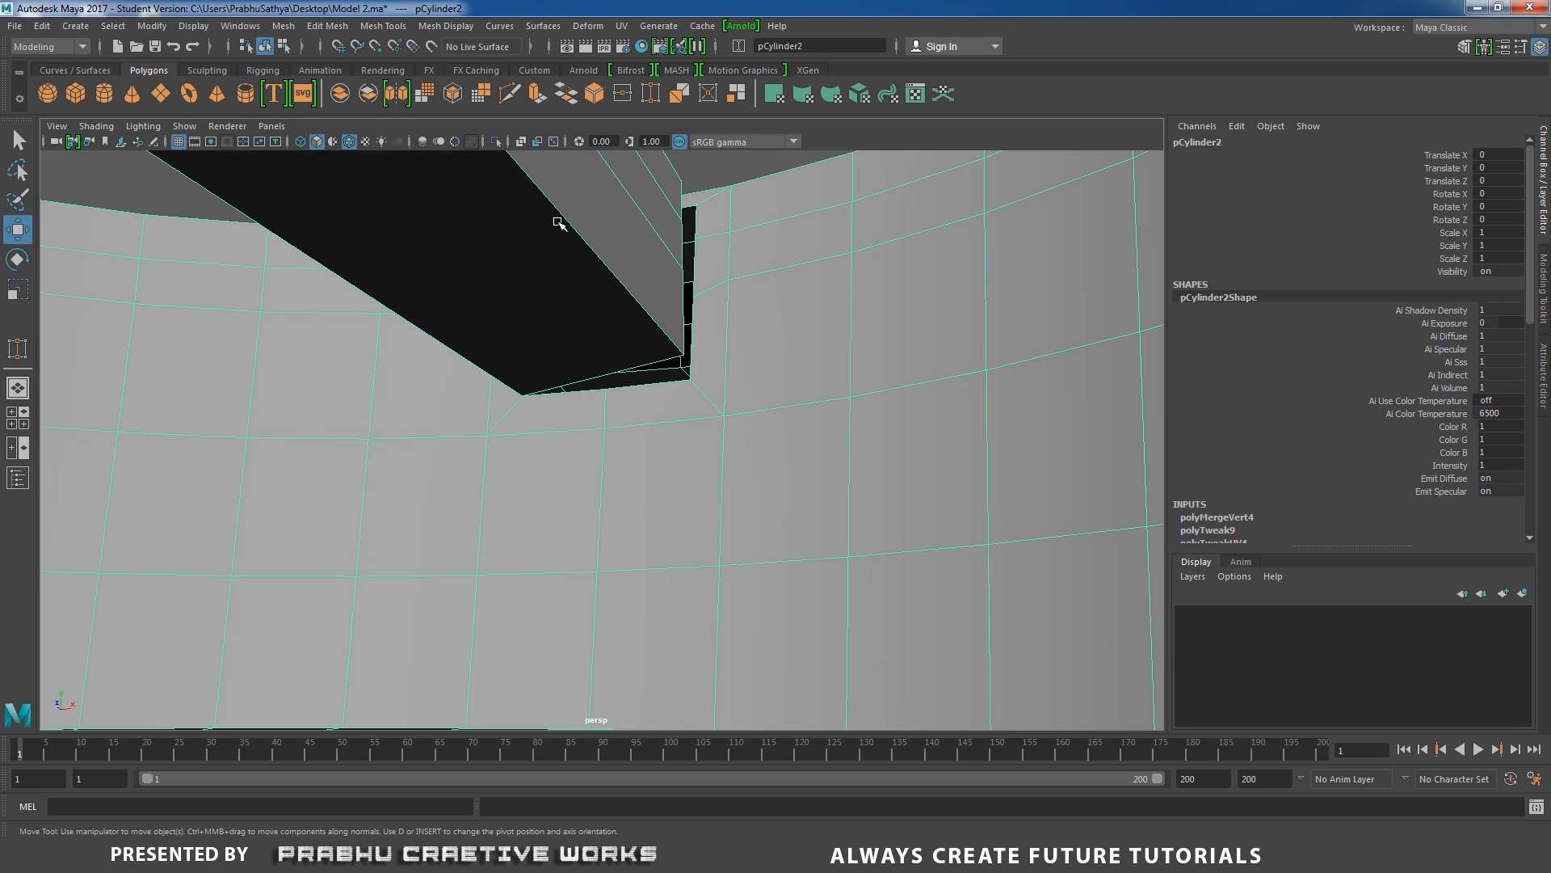
shift+right_click(558, 222)
click(517, 245)
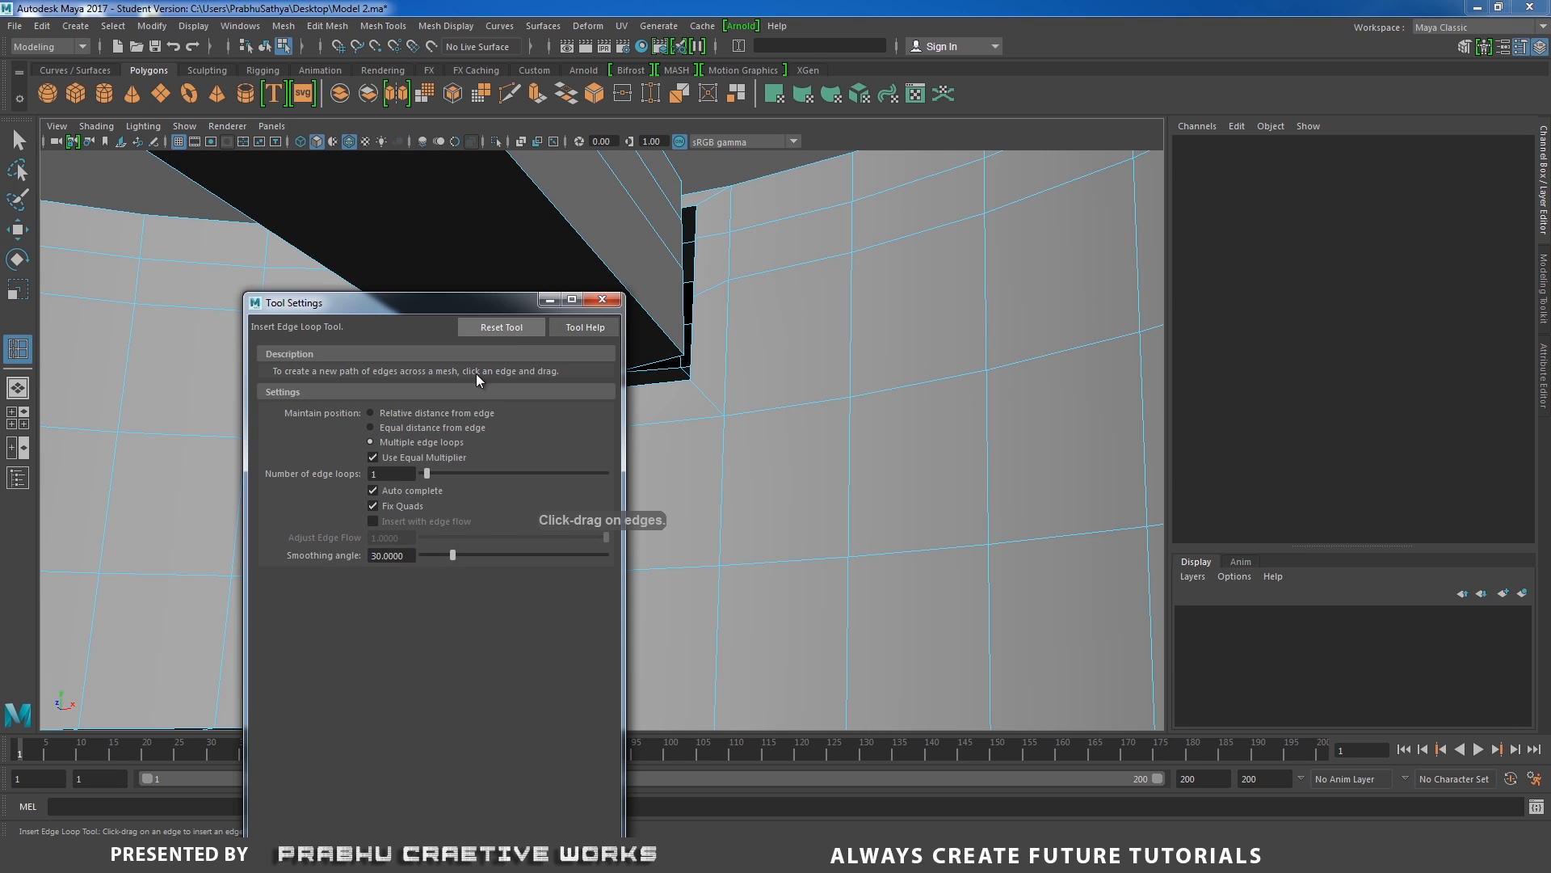
click(601, 299)
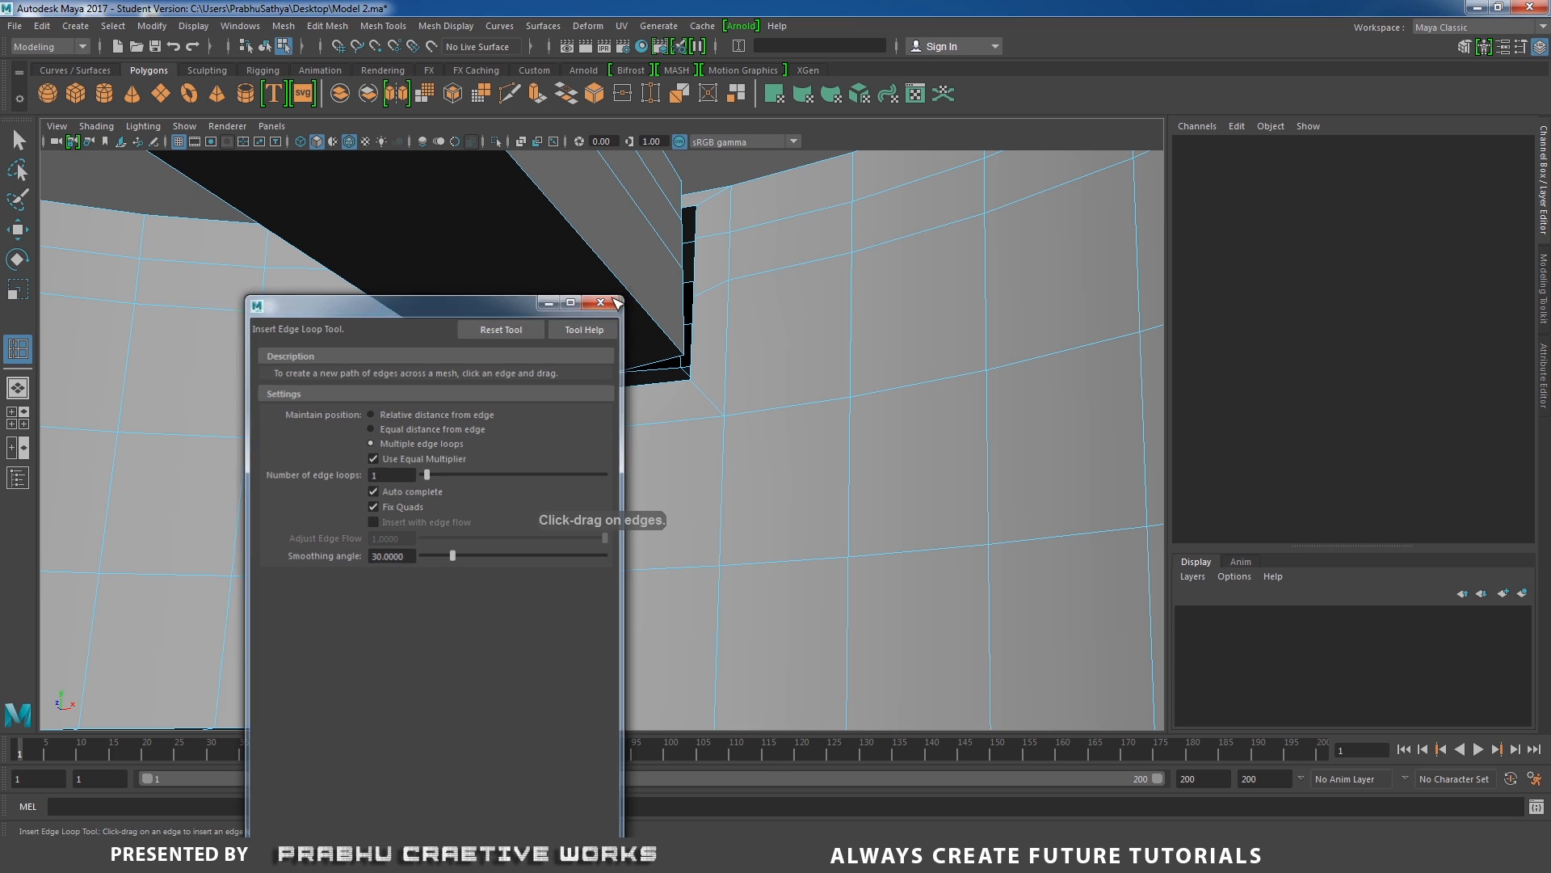
click(611, 375)
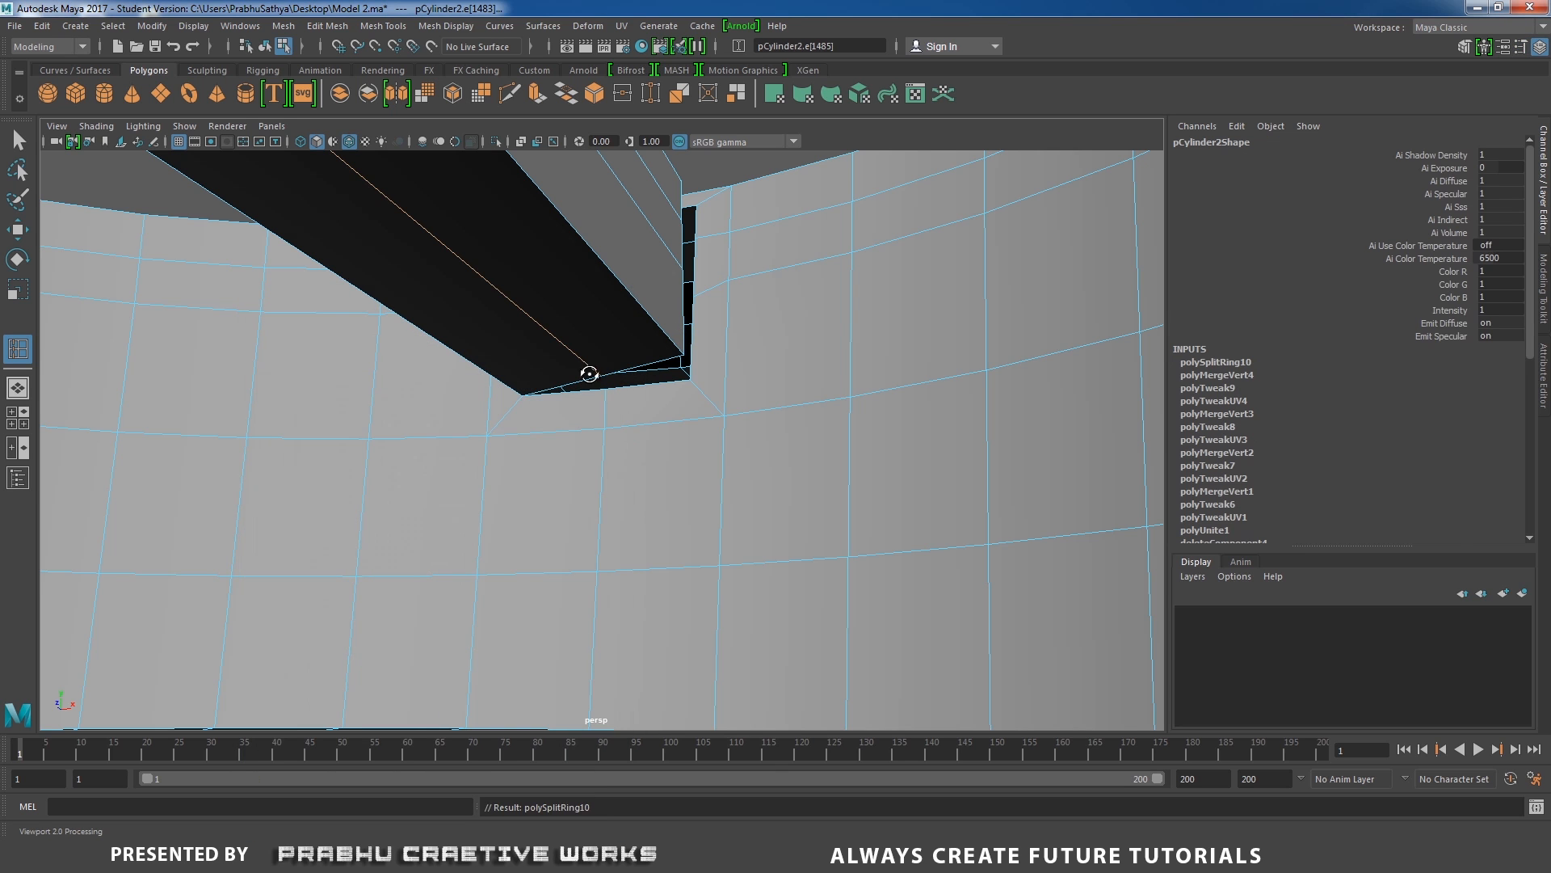
Target-weld the middle vertex of the bar's underside end to the matching vertex on the wall opening's lower edge.
alt+drag(589, 371, 646, 403)
alt+right_drag(646, 404, 786, 461)
key(w)
right_drag(622, 307, 568, 358)
click(584, 345)
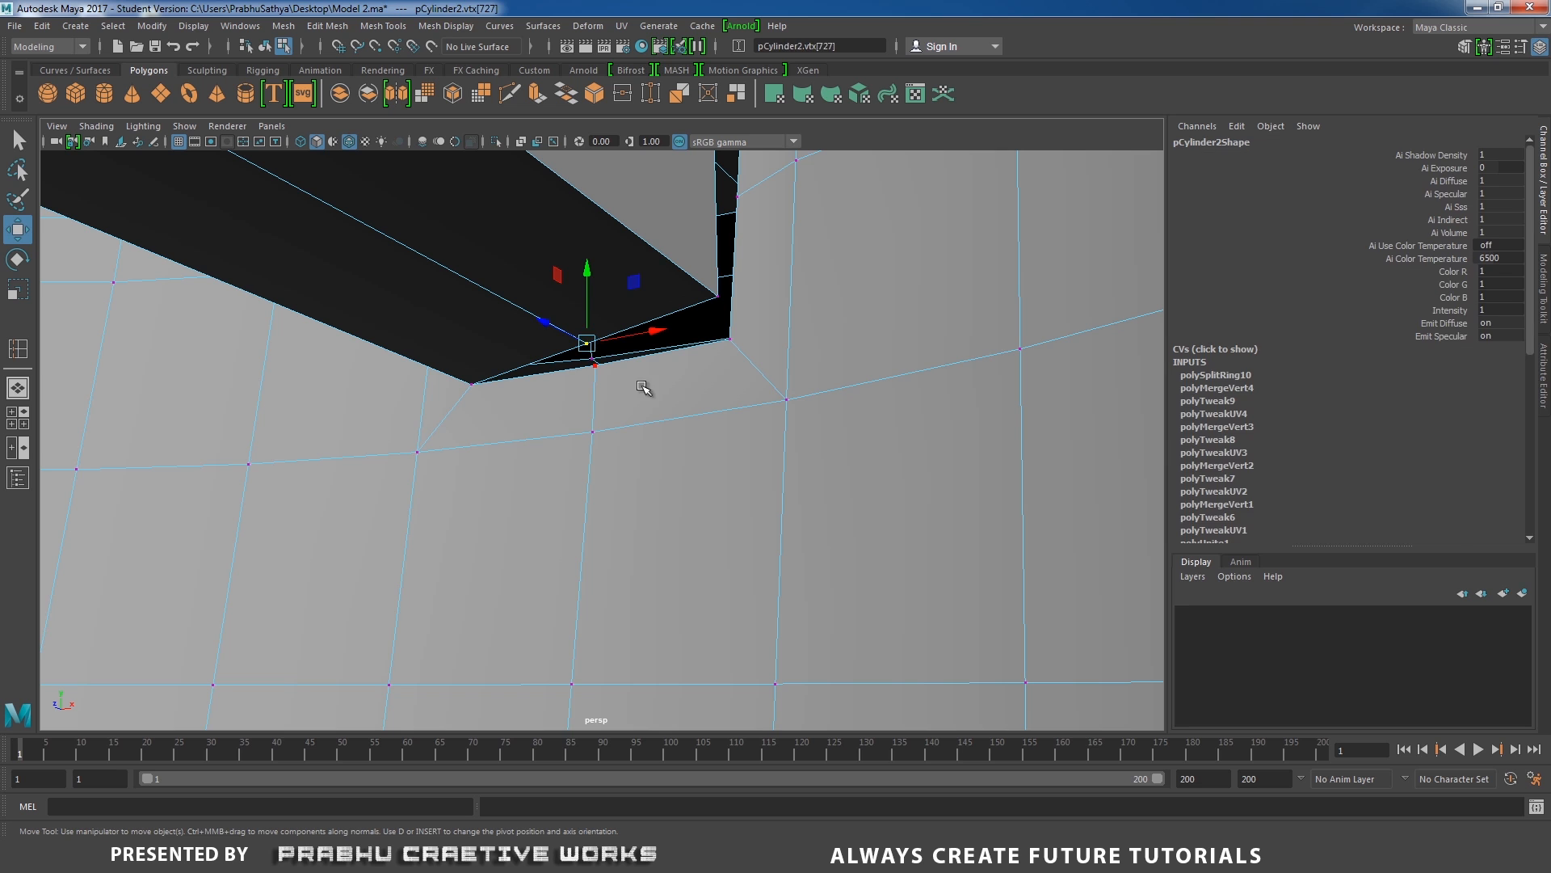
mouse_move(647, 388)
shift+right_down()
mouse_move(647, 319)
mouse_move(652, 362)
shift+right_up()
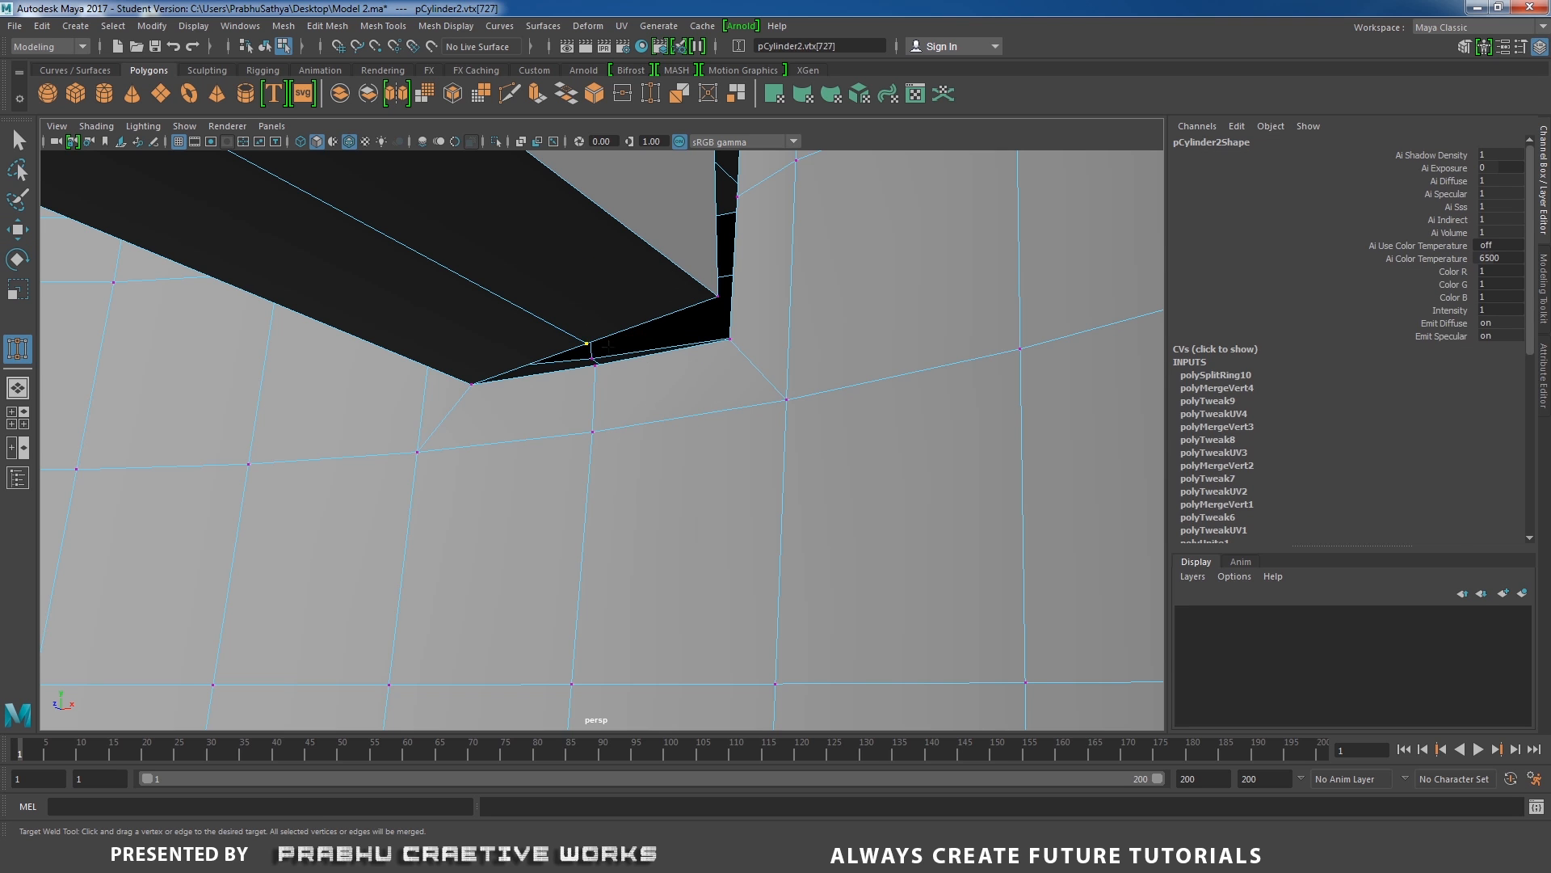
drag(588, 373, 587, 373)
Weld the remaining vertices on the other side of the bar's end to the drum wall opening to close the gap.
alt+drag(590, 375, 699, 373)
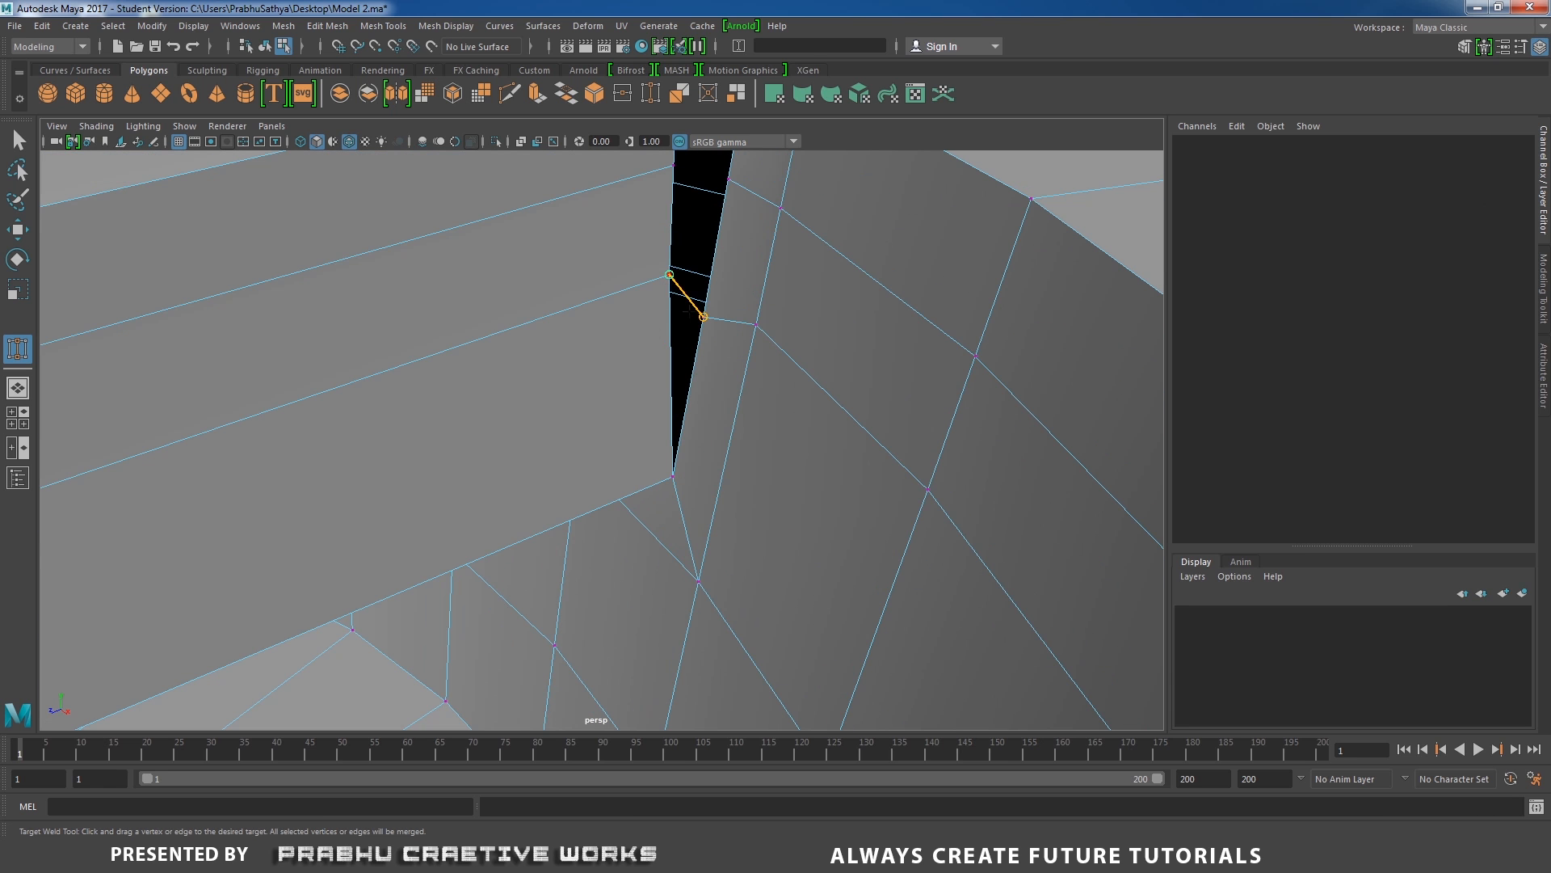
drag(687, 310, 687, 309)
mouse_move(687, 309)
alt+mouse_down()
mouse_move(630, 270)
mouse_move(700, 353)
mouse_move(715, 307)
alt+mouse_up()
drag(619, 213, 619, 213)
alt+right_drag(619, 213, 525, 259)
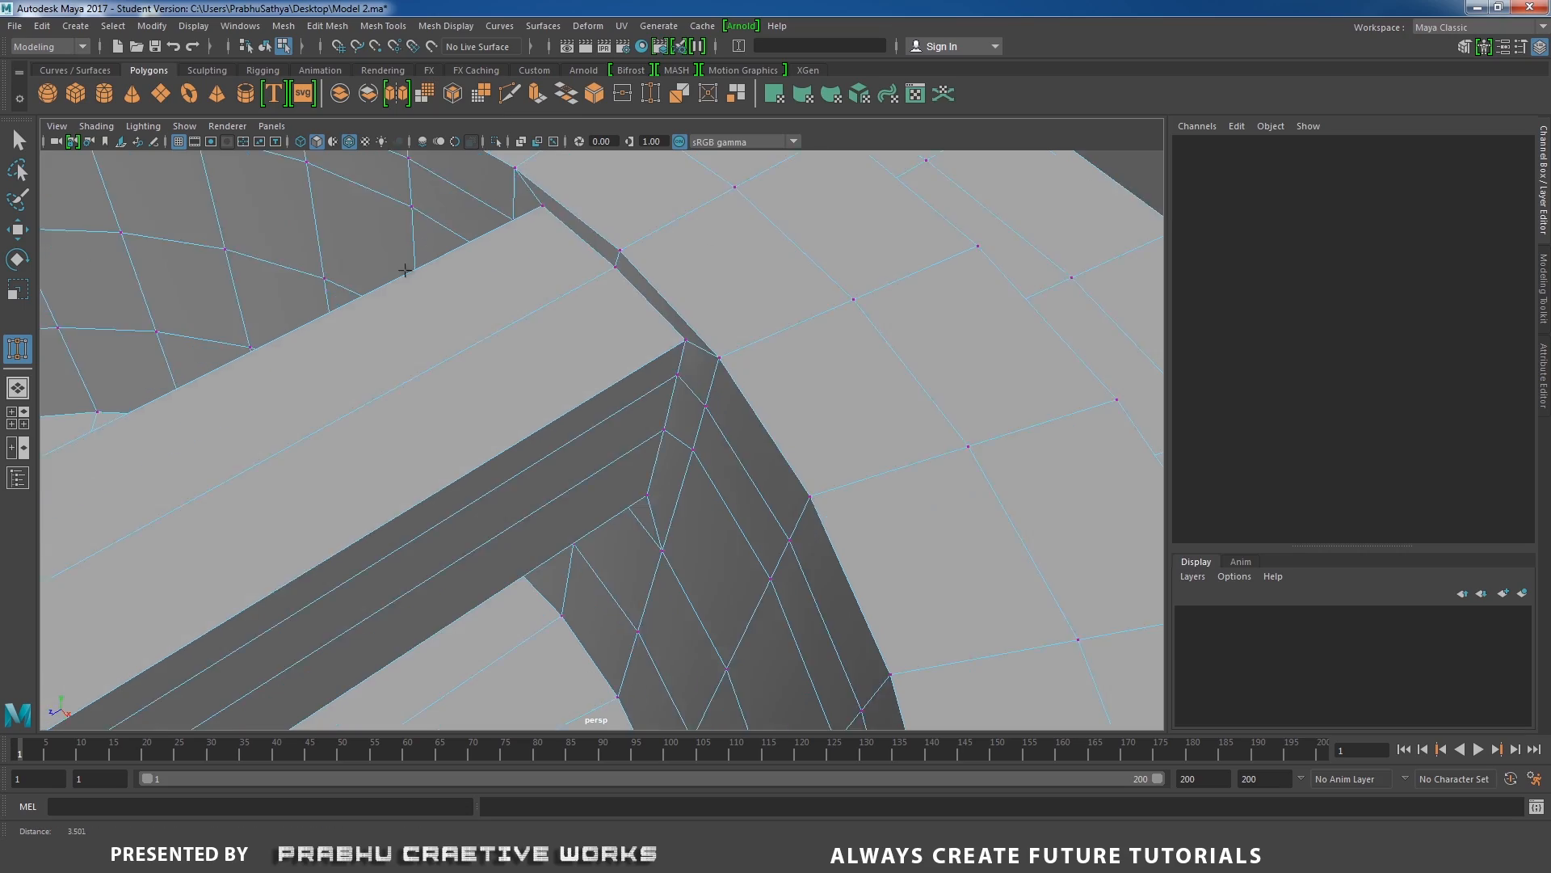
alt+drag(501, 274, 692, 301)
alt+right_drag(693, 301, 612, 416)
alt+drag(612, 416, 397, 413)
mouse_move(548, 397)
alt+mouse_down()
mouse_move(481, 387)
mouse_move(630, 419)
mouse_move(547, 385)
alt+mouse_up()
Try inserting a centred edge loop around the junction between bar and drum wall, undo it, and return to object mode.
key(w)
right_drag(483, 354, 557, 326)
alt+drag(558, 327, 491, 336)
shift+right_drag(490, 336, 371, 336)
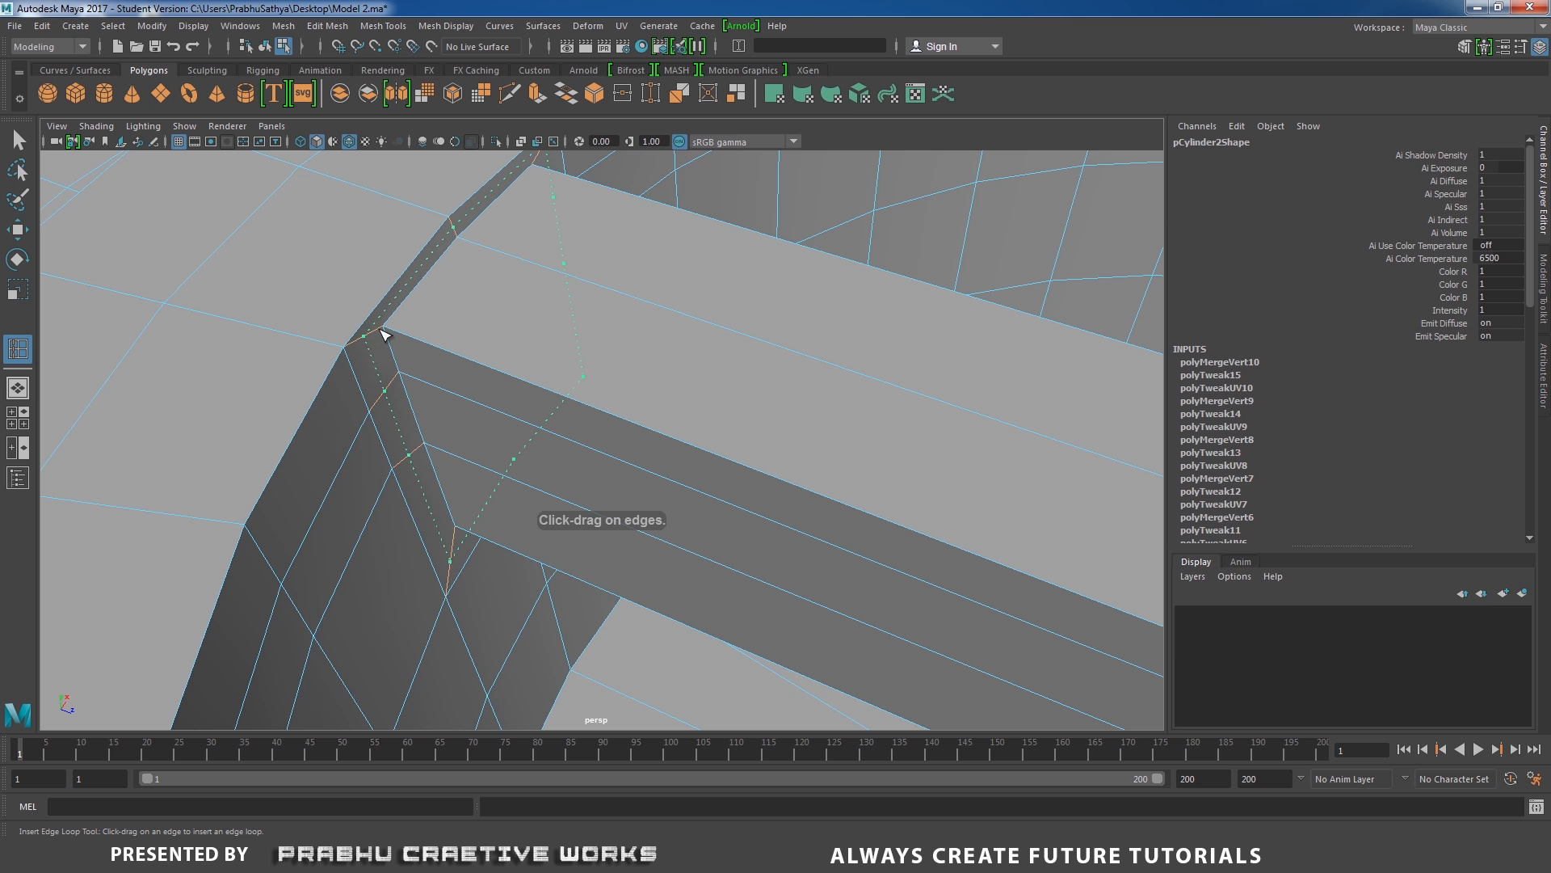
click(384, 333)
alt+drag(387, 336, 445, 364)
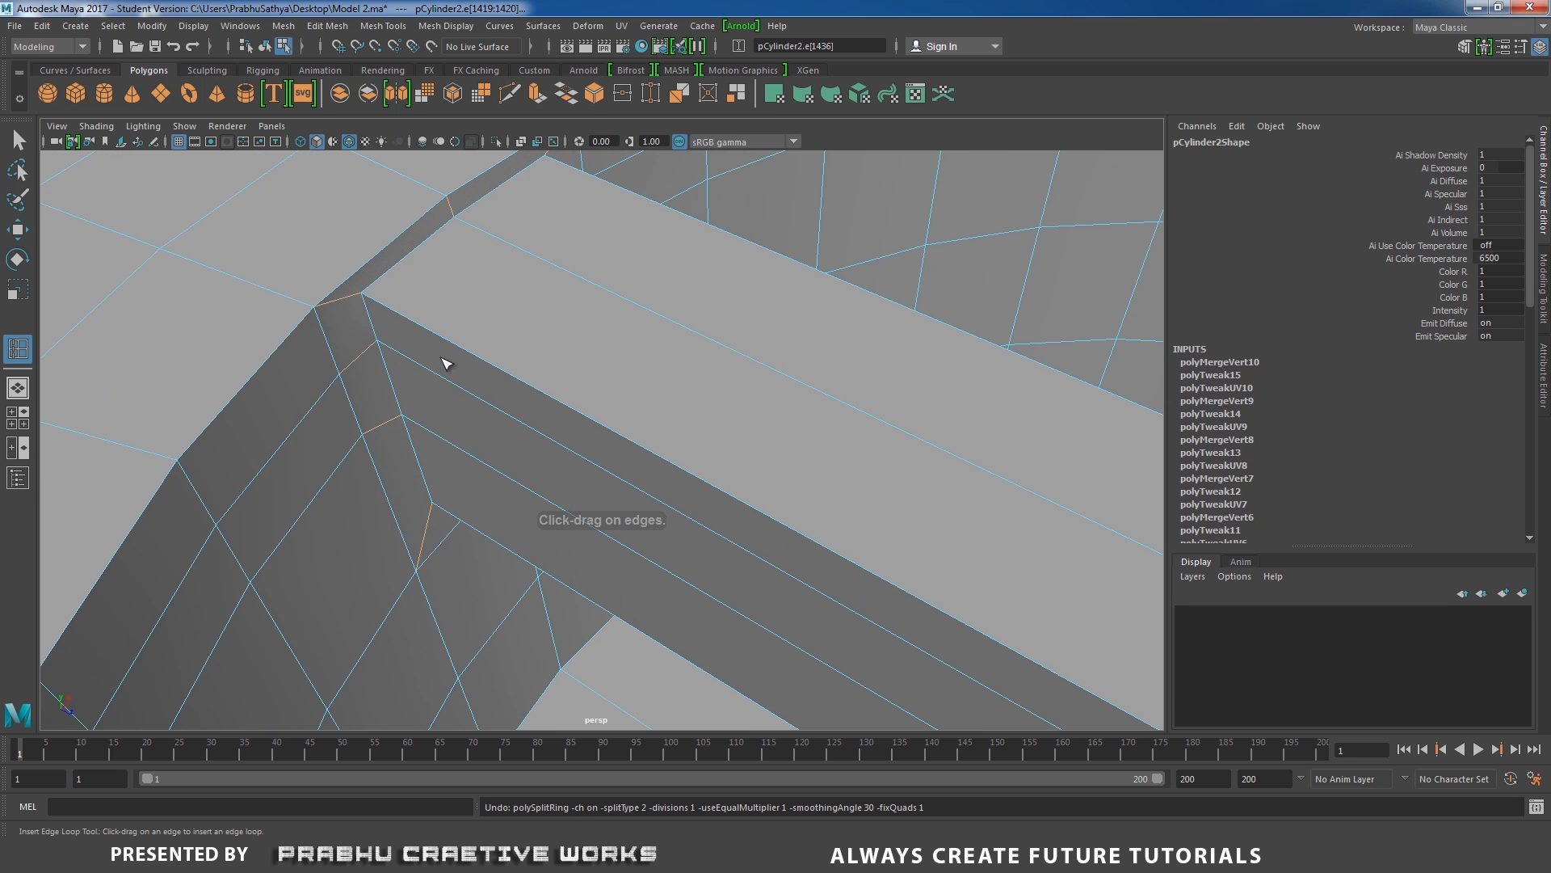
key(F8)
key(w)
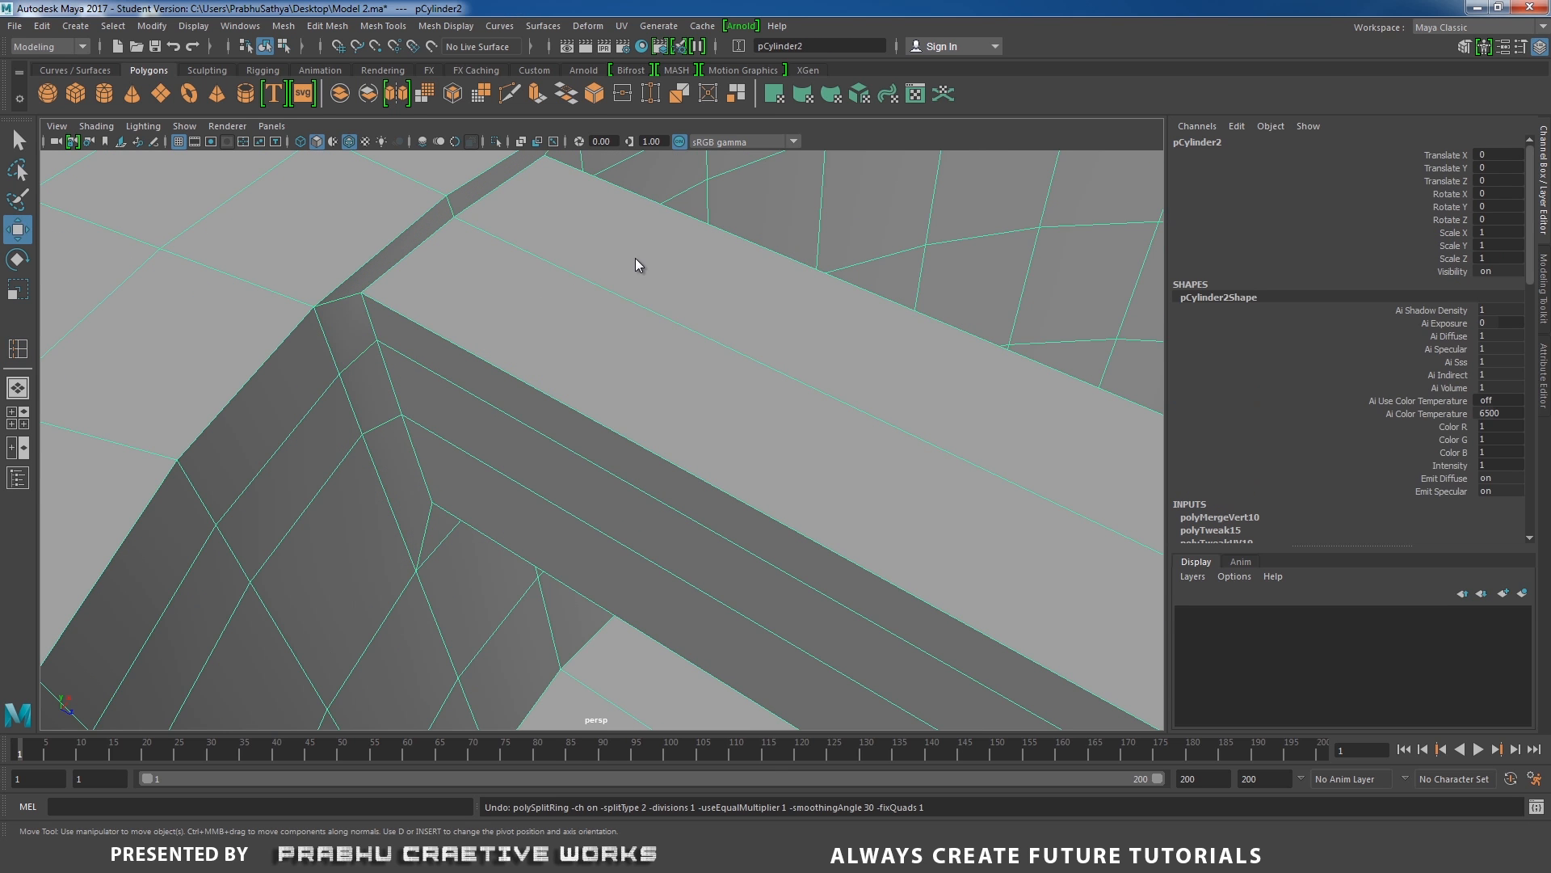
Reset the Insert Edge Loop tool to its defaults, with position maintained by relative distance from edge.
shift+right_drag(636, 259, 596, 282)
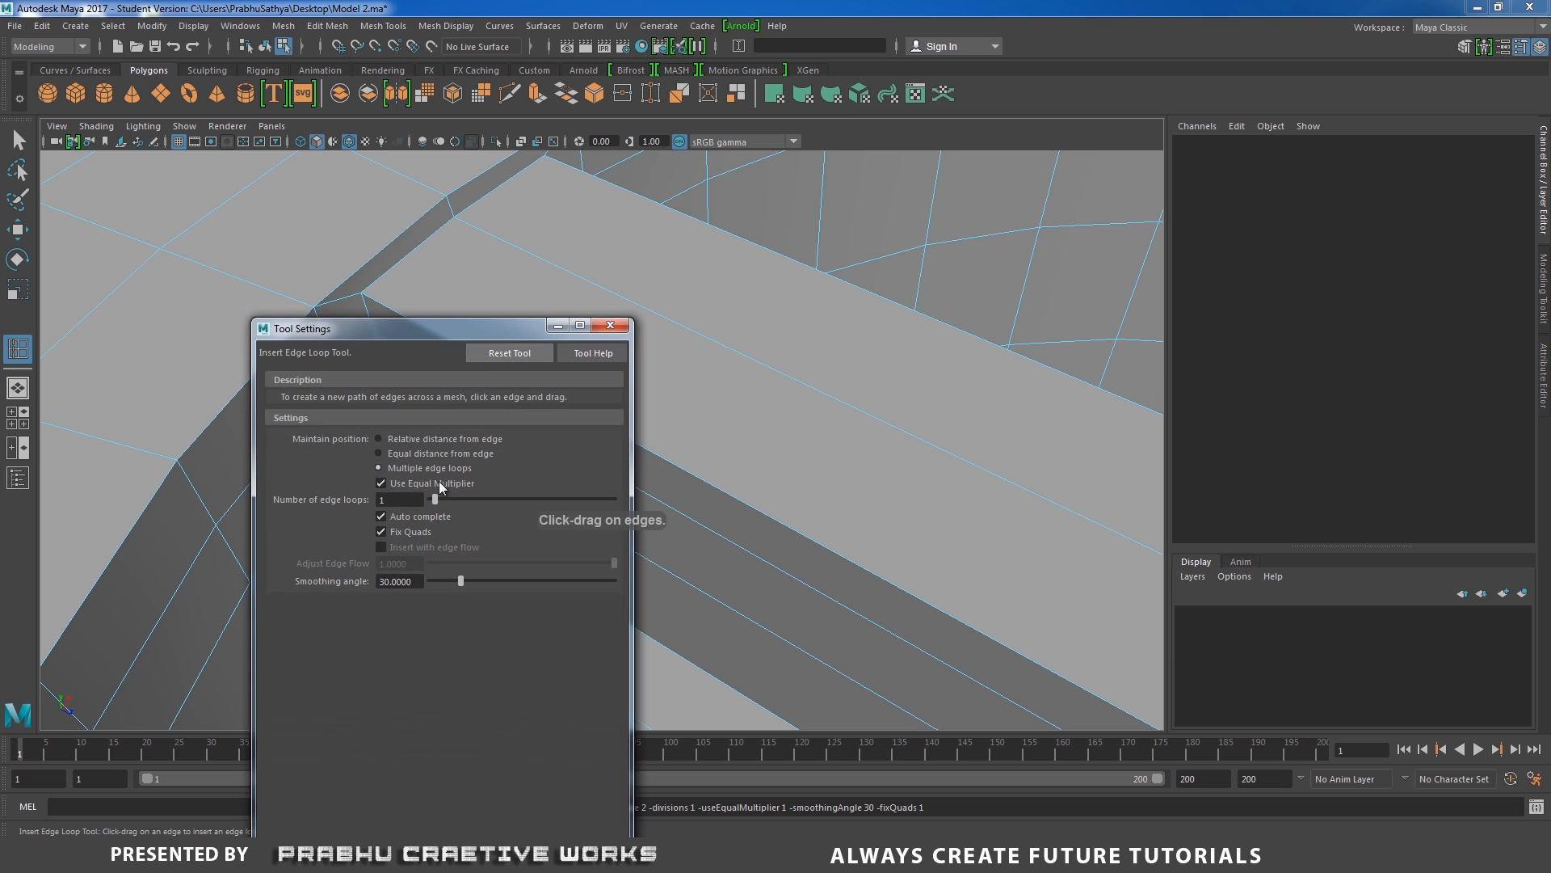
click(510, 352)
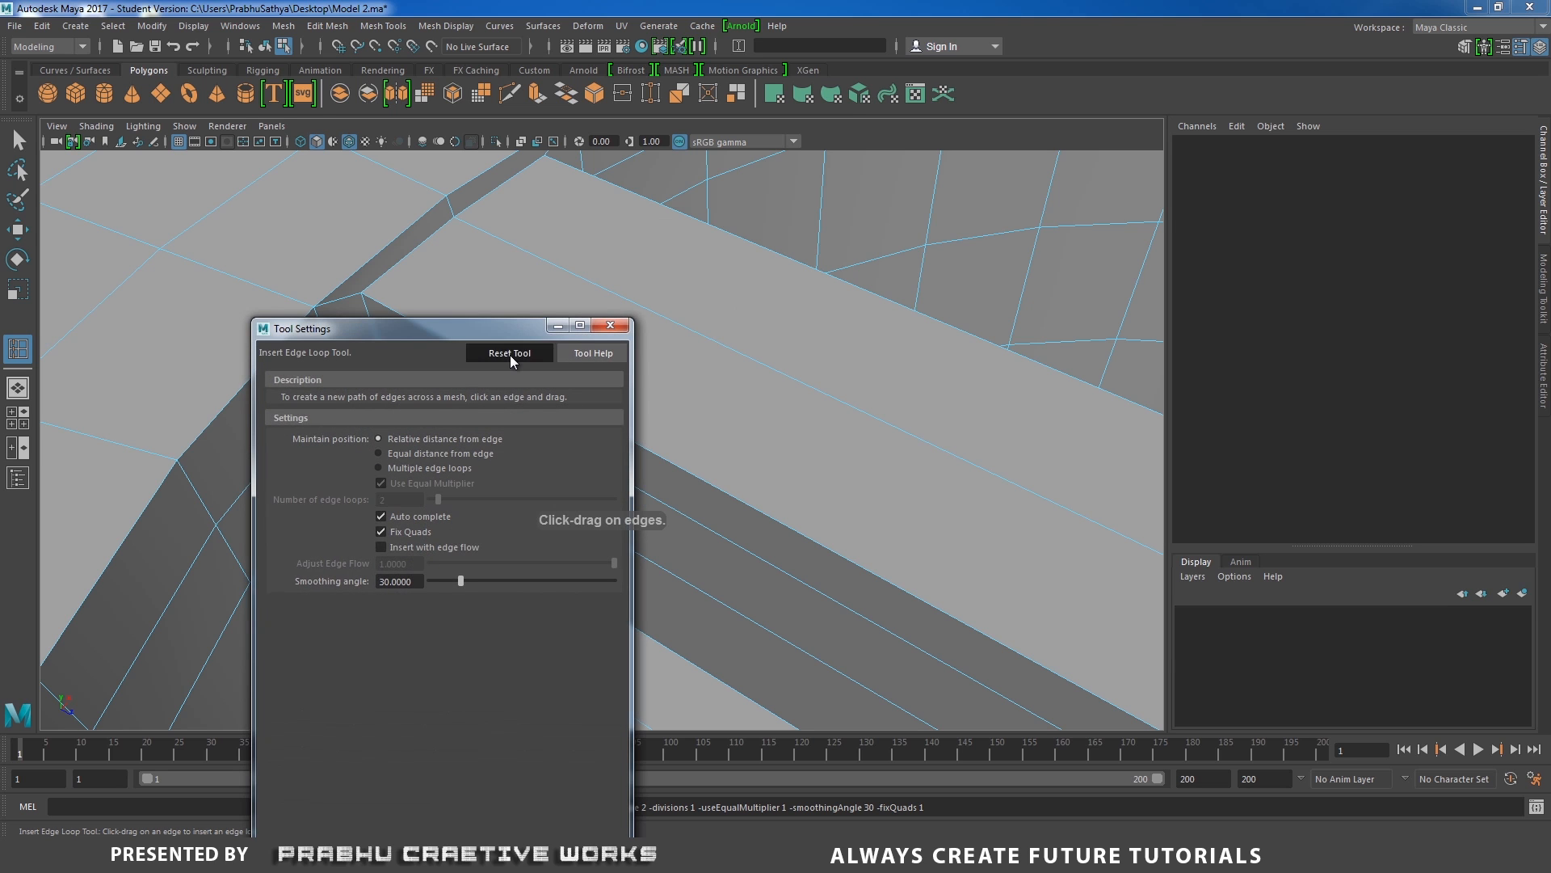
click(609, 325)
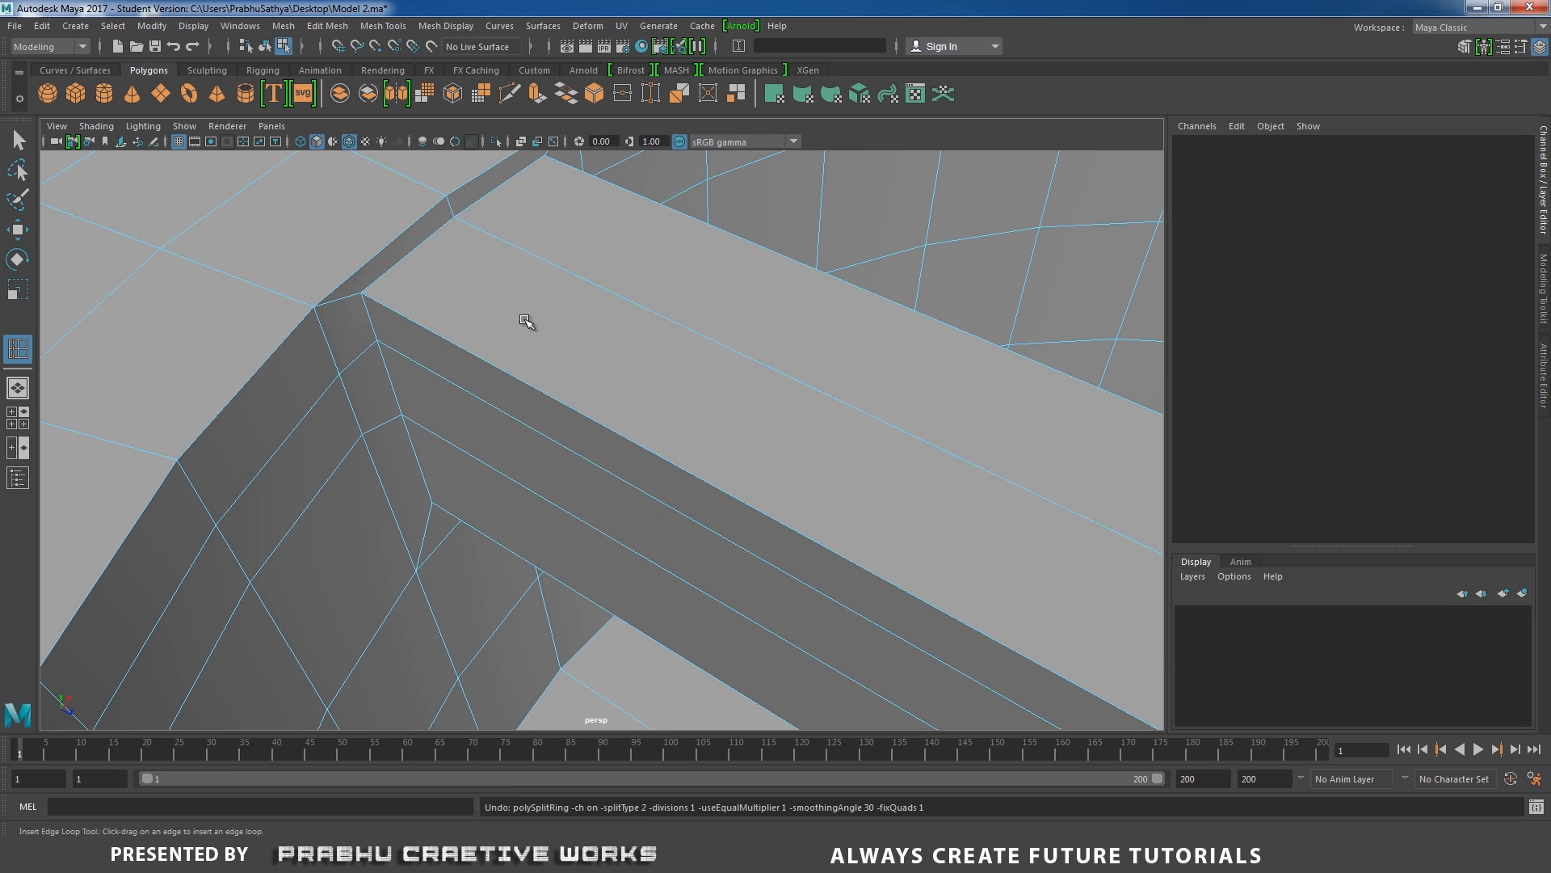
key(w)
right_drag(503, 289, 537, 288)
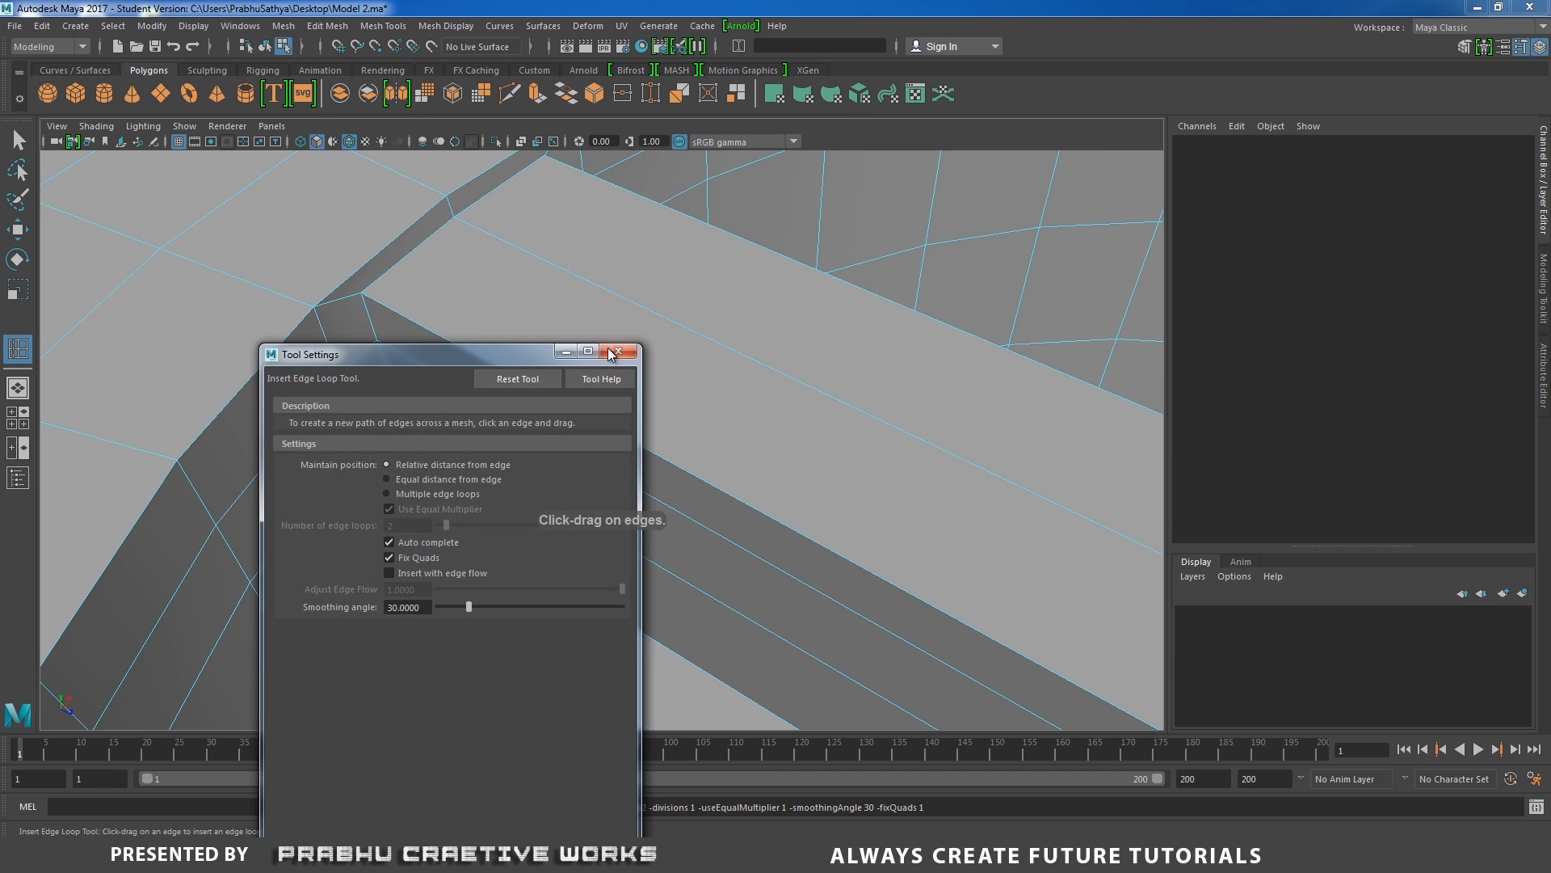
click(618, 352)
Insert two edge loops close to the bar's end, one on each side of its junction edge, and return to object mode.
drag(358, 299, 373, 299)
alt+drag(331, 320, 293, 334)
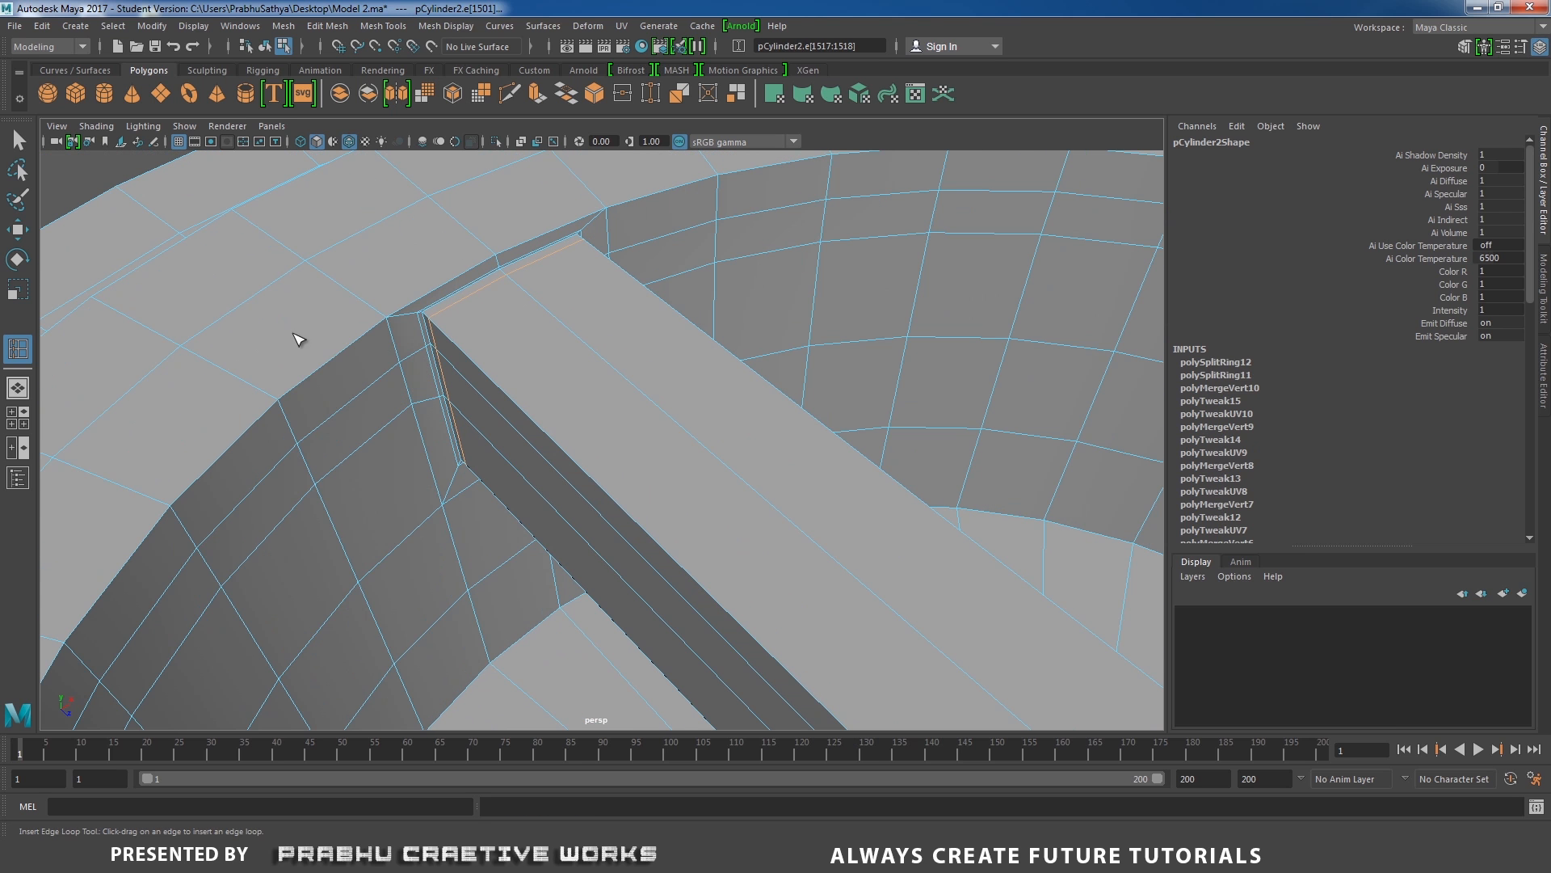
key(w)
right_drag(357, 324, 415, 270)
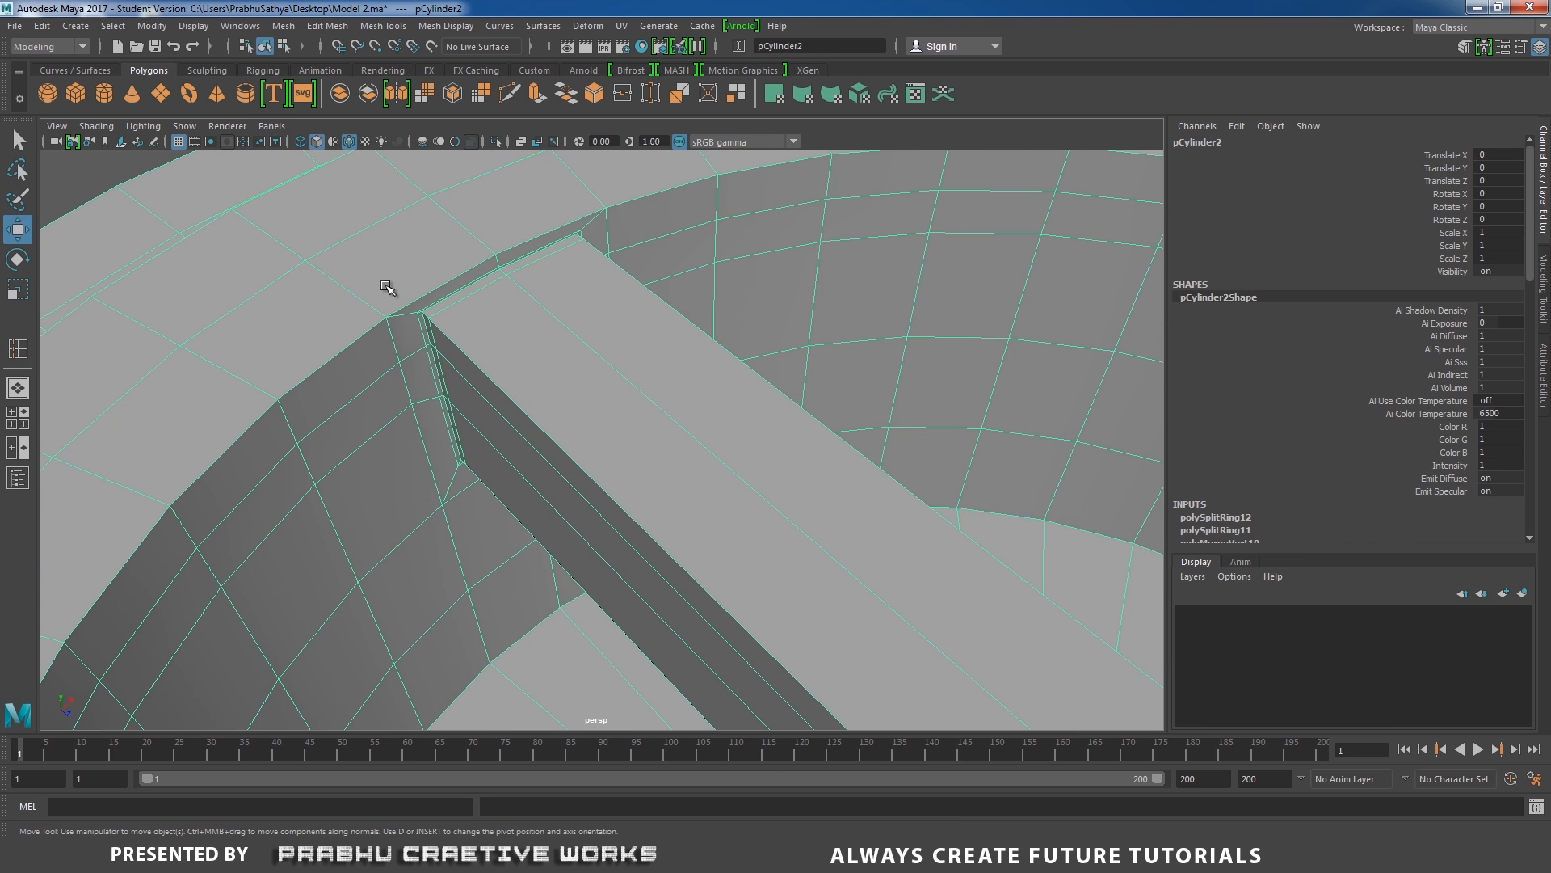
Turn on smooth mesh preview for the combined drum and bar and check the junction at the rim.
alt+right_drag(443, 334, 313, 339)
key(3)
click(110, 229)
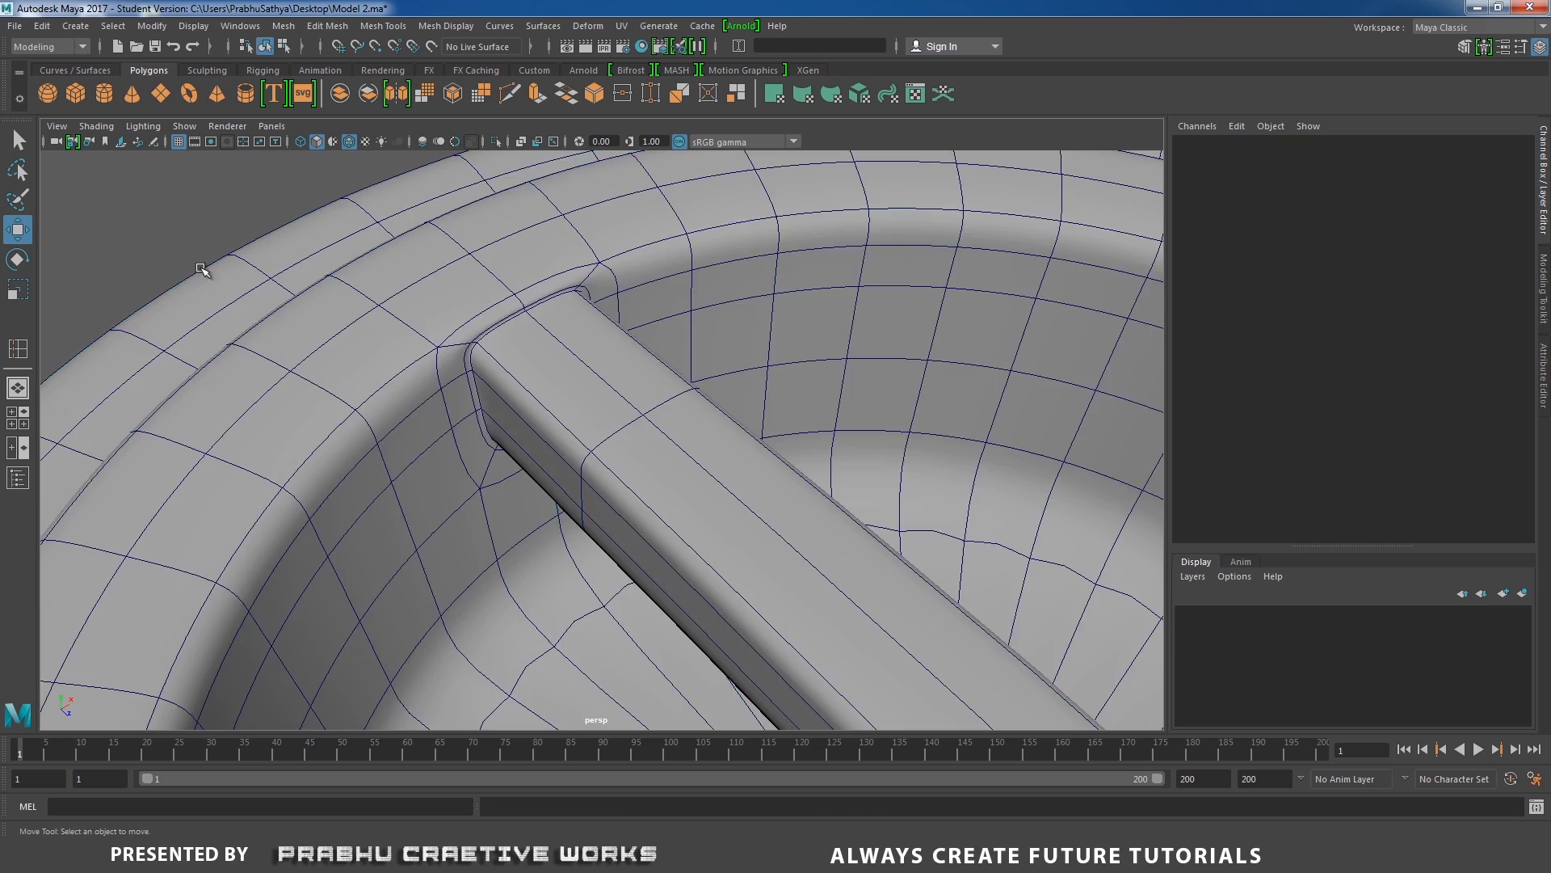
alt+drag(346, 350, 451, 324)
alt+right_drag(451, 324, 412, 326)
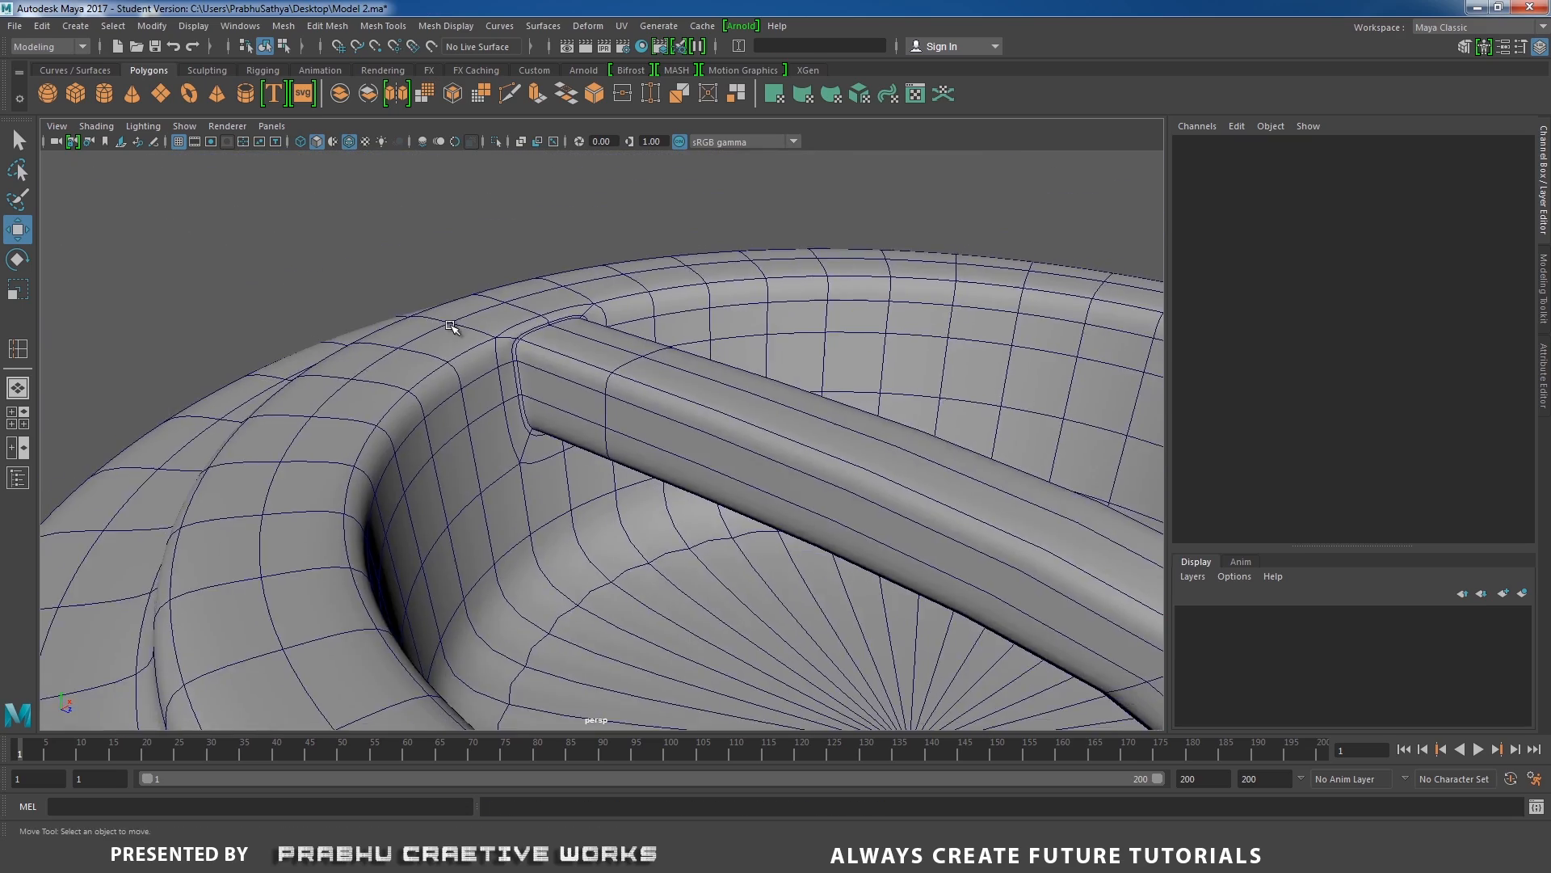
Delete the surplus edge loop around the bar's junction with the rim and return the mesh to object mode.
alt+drag(457, 329, 436, 379)
alt+right_drag(485, 396, 627, 453)
click(441, 319)
right_drag(440, 332, 513, 342)
double_click(444, 316)
mouse_move(512, 343)
alt+mouse_down()
mouse_move(444, 343)
mouse_move(511, 334)
alt+mouse_up()
right_drag(540, 326, 571, 259)
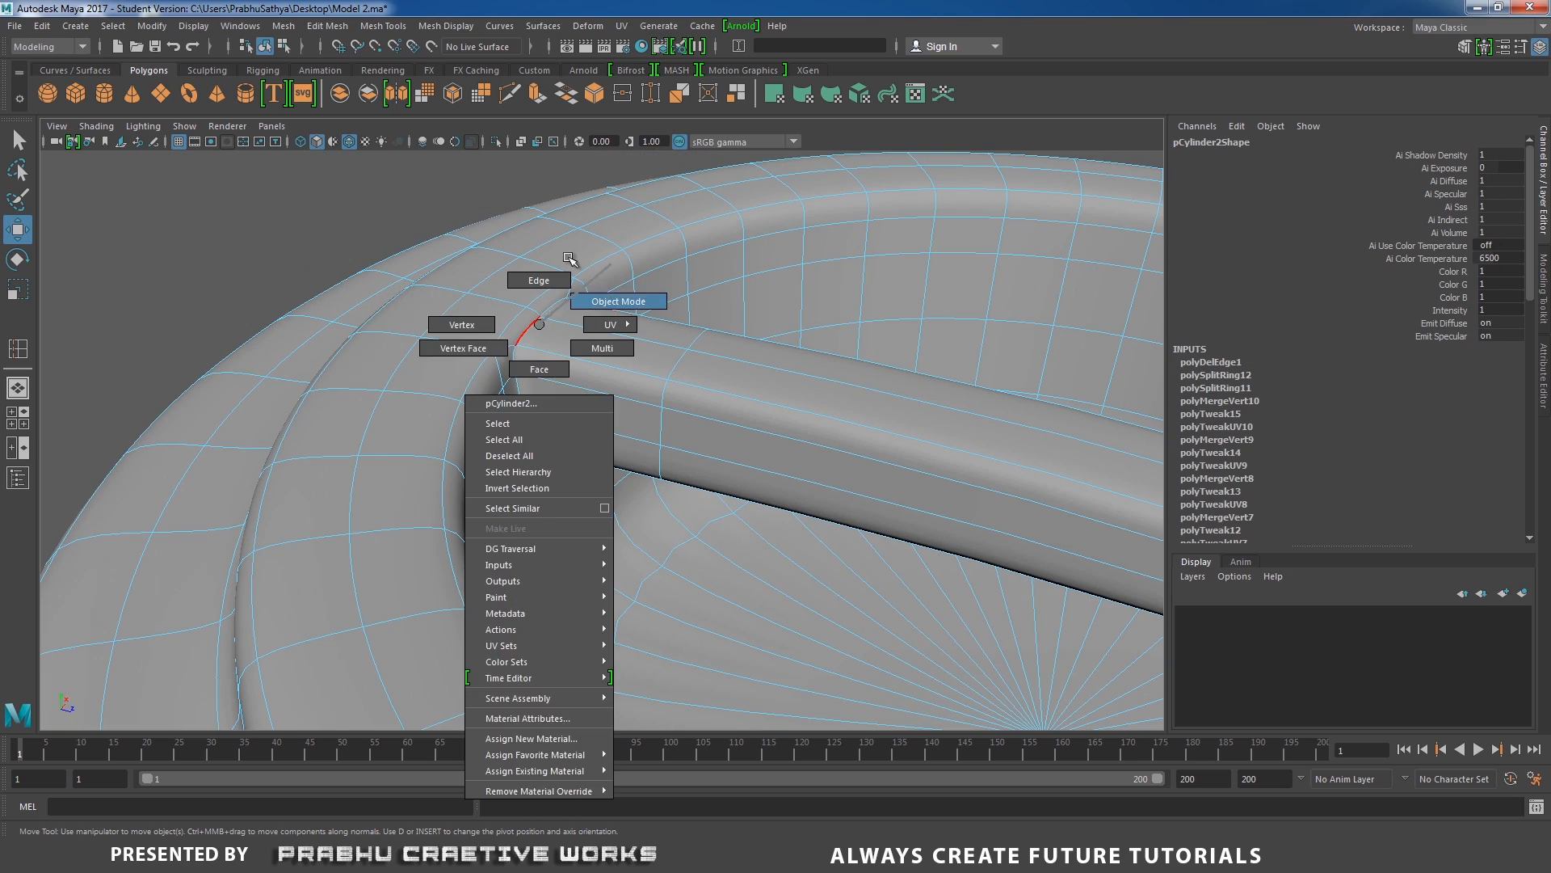
Inspect the smoothed junction at the rim and the bar's downward leg, with the combined mesh selected.
click(380, 218)
alt+drag(483, 305, 525, 356)
alt+right_drag(525, 356, 675, 465)
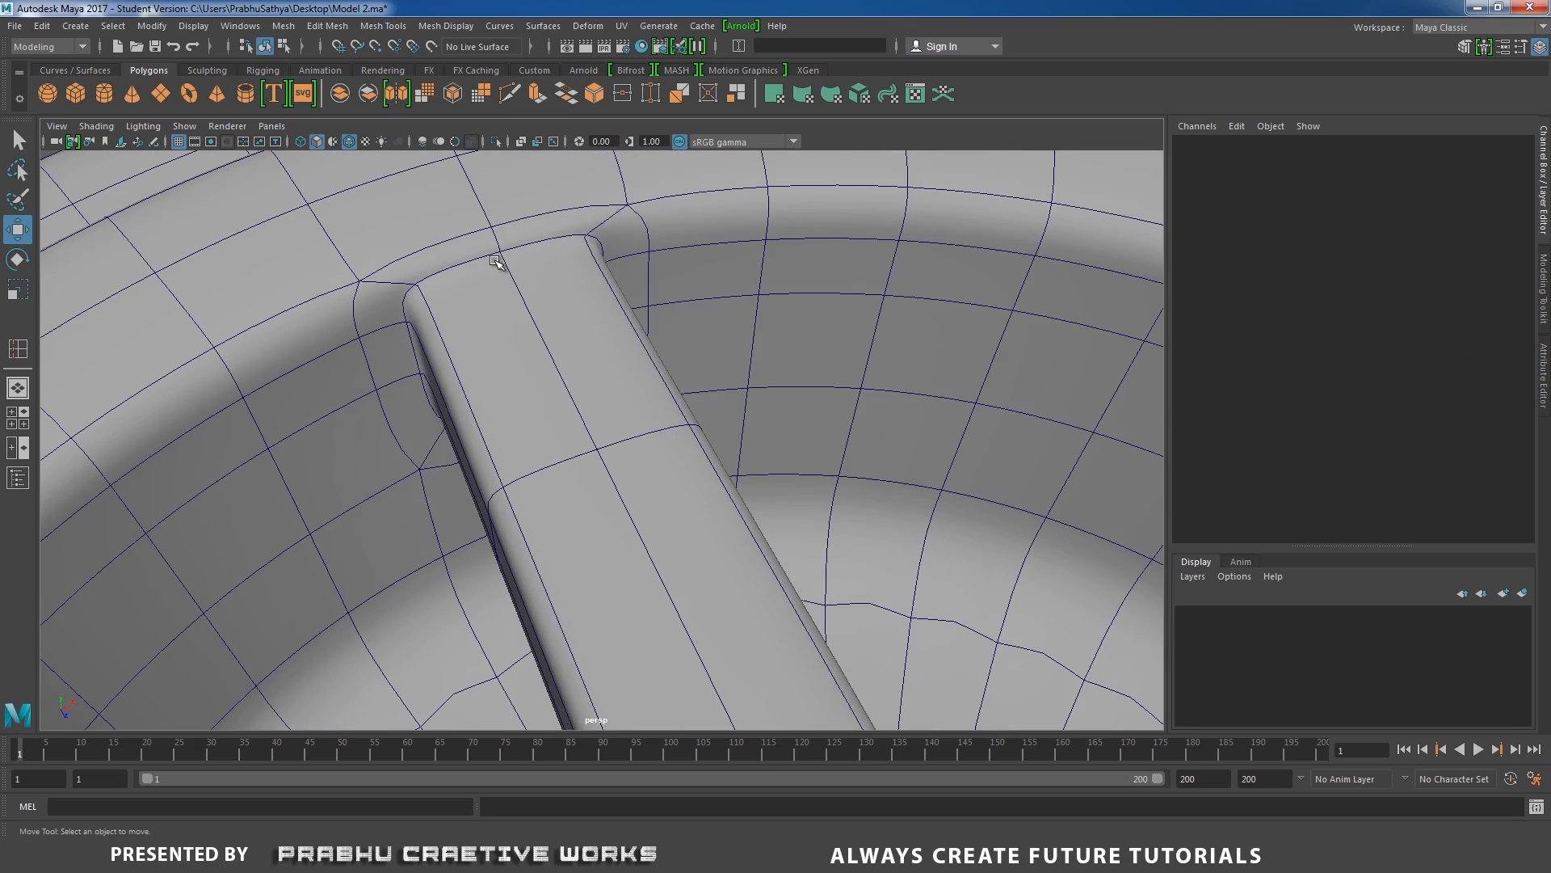
click(495, 257)
alt+drag(495, 256, 565, 350)
alt+right_drag(565, 350, 621, 456)
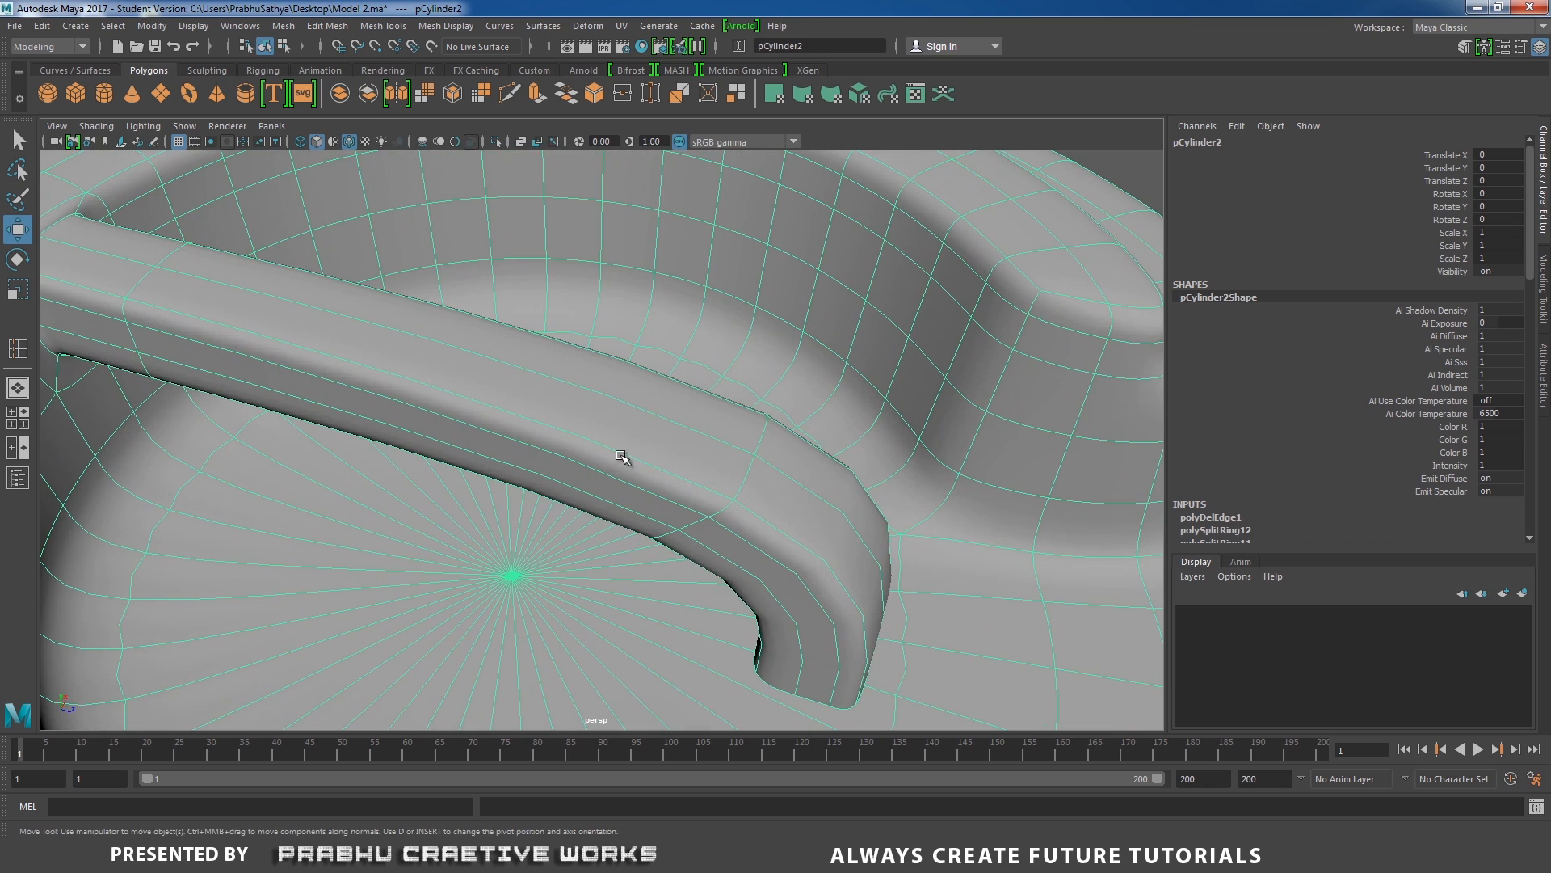
Bevel the edge loop at the handle bar's outer bend with a fraction of 0.1 and 2 segments.
alt+right_drag(728, 466, 703, 391)
key(1)
click(700, 429)
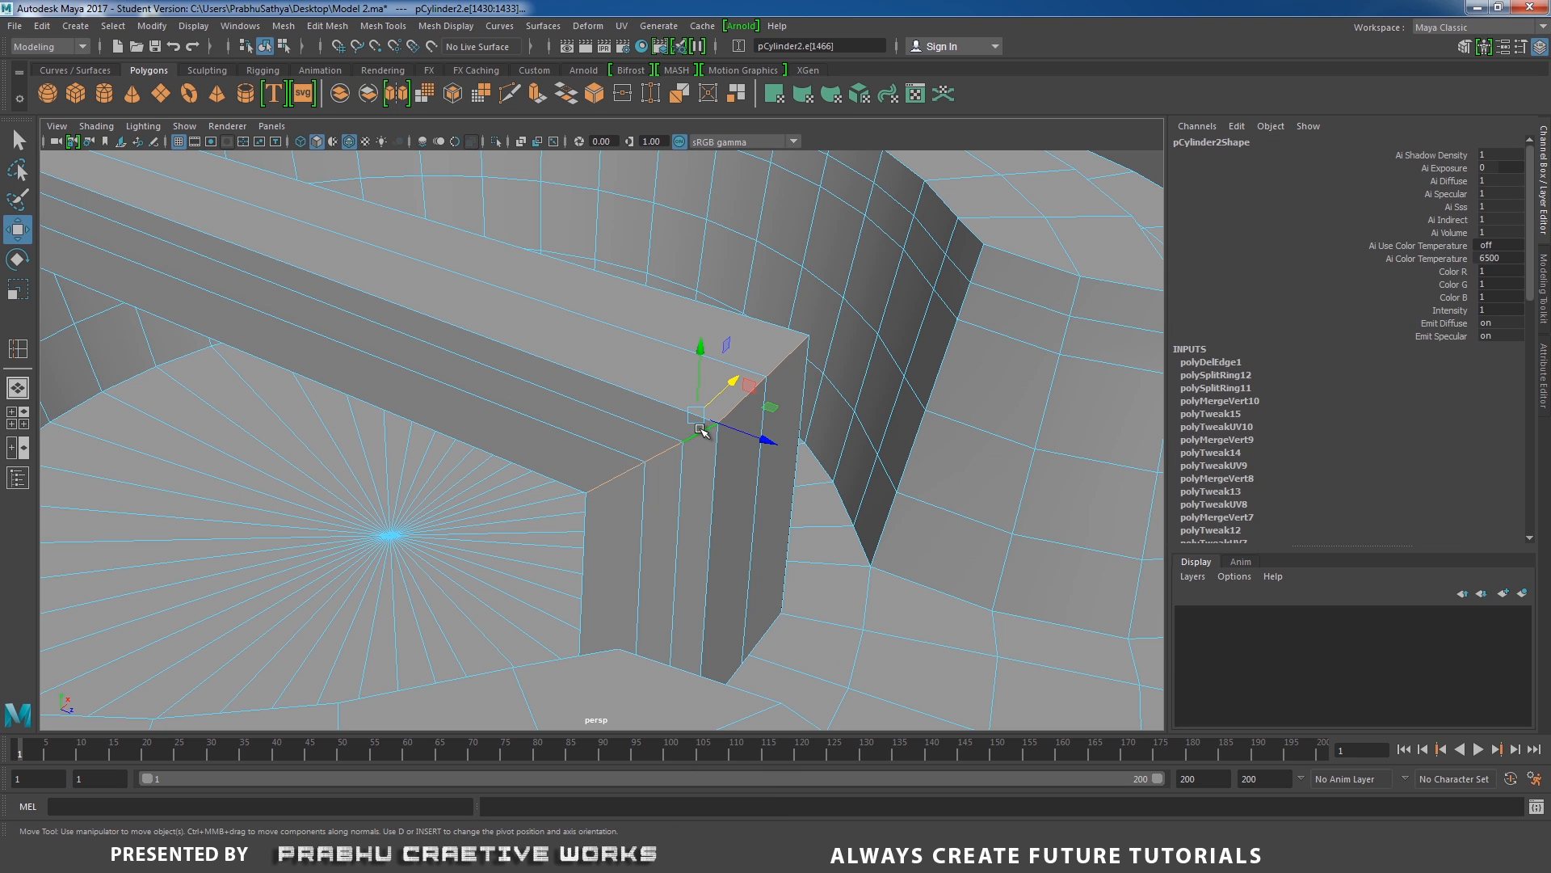
shift+right_drag(695, 451, 689, 488)
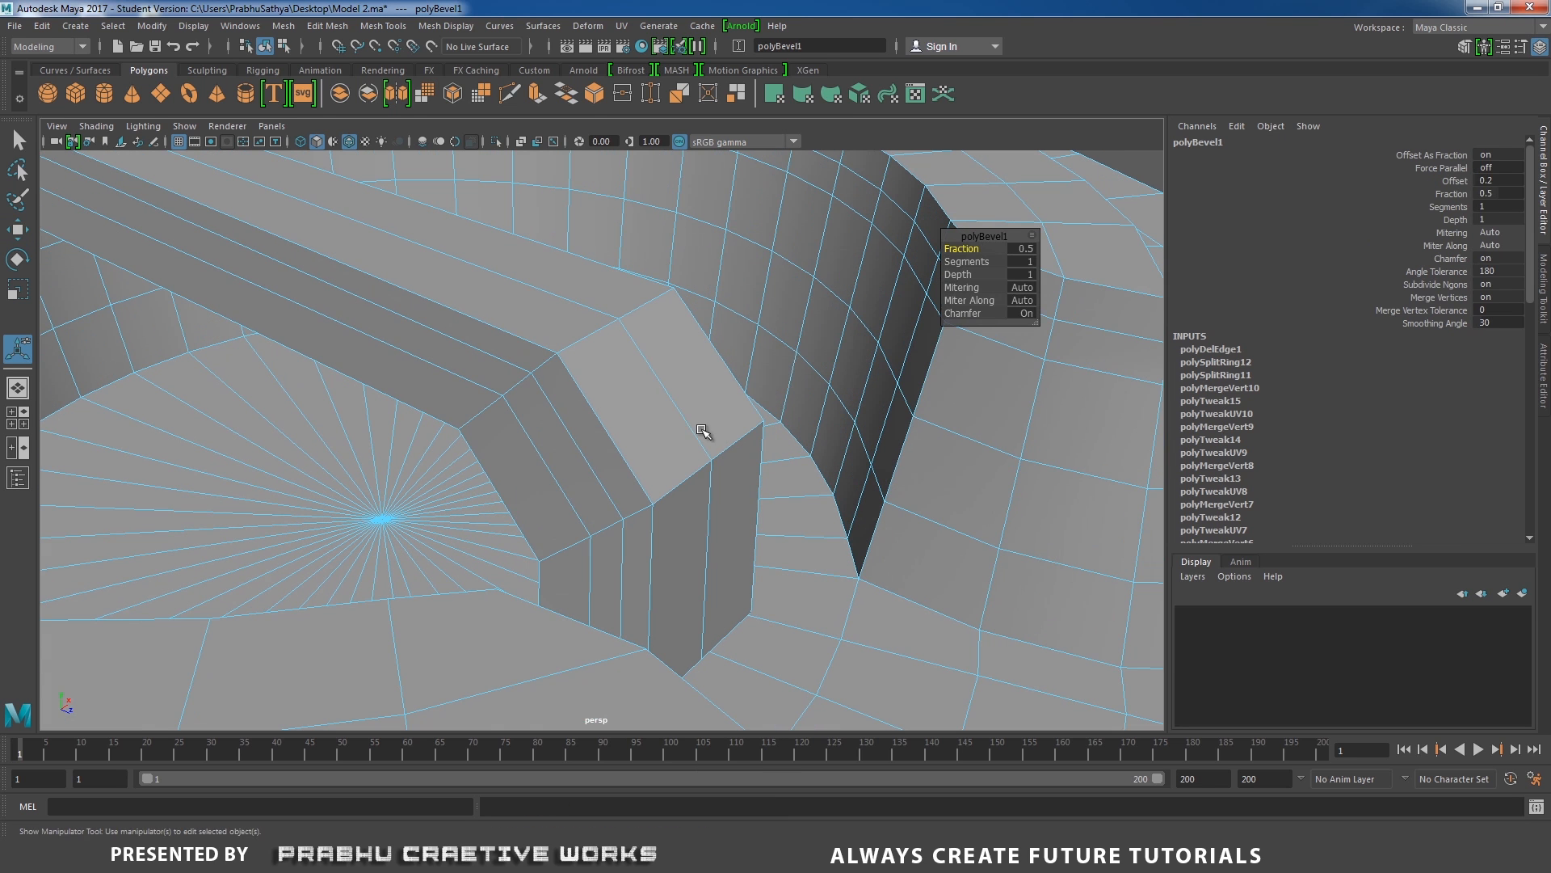
click(1028, 250)
text(0.2)
key(Return)
click(1028, 251)
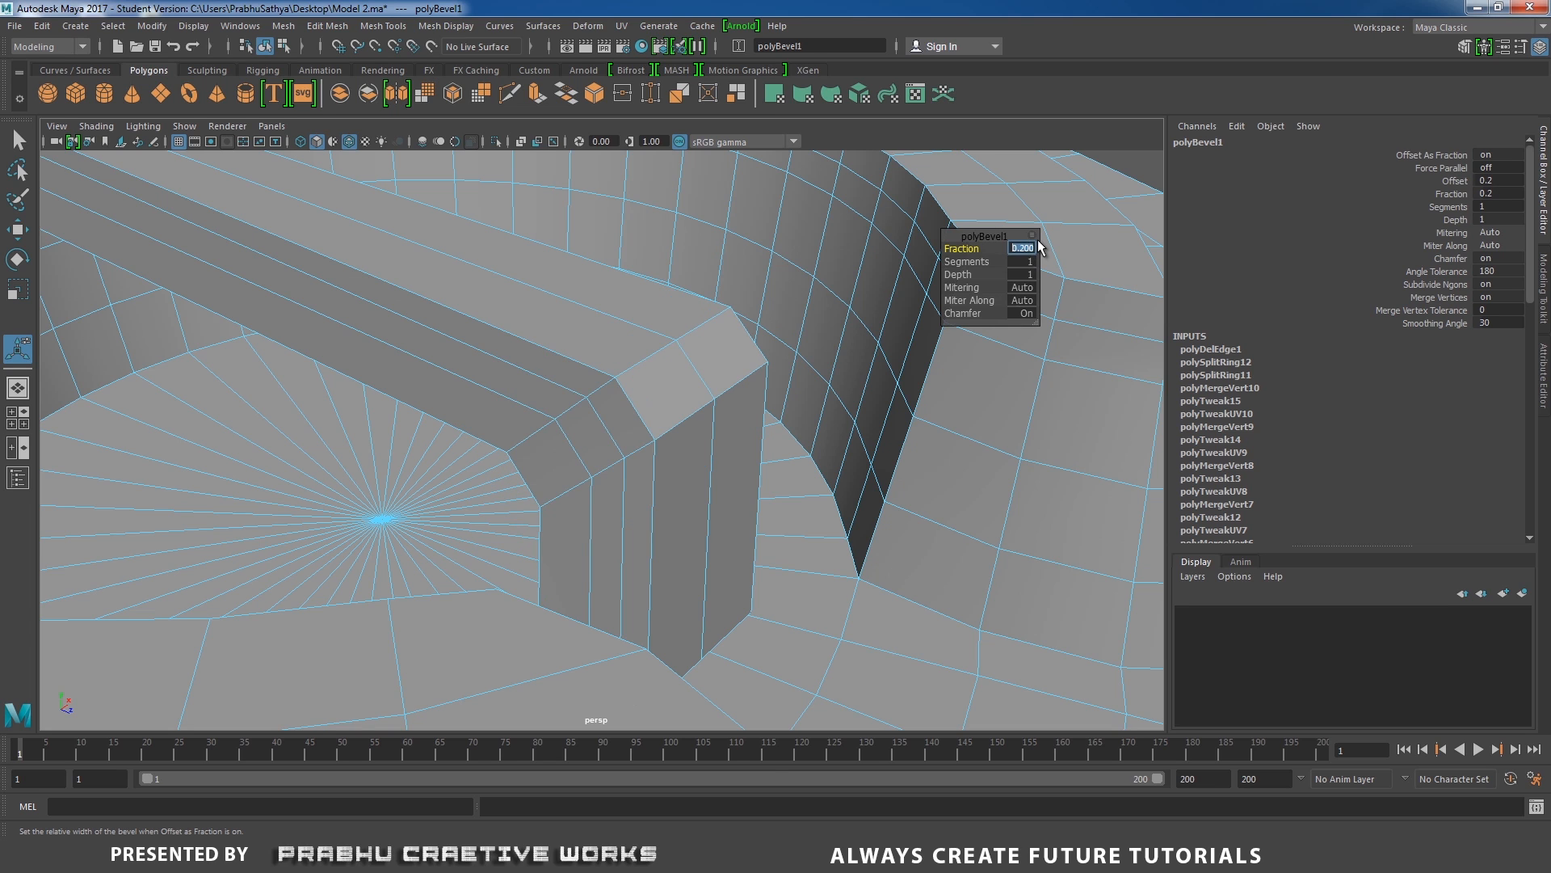
text(0.1)
key(Return)
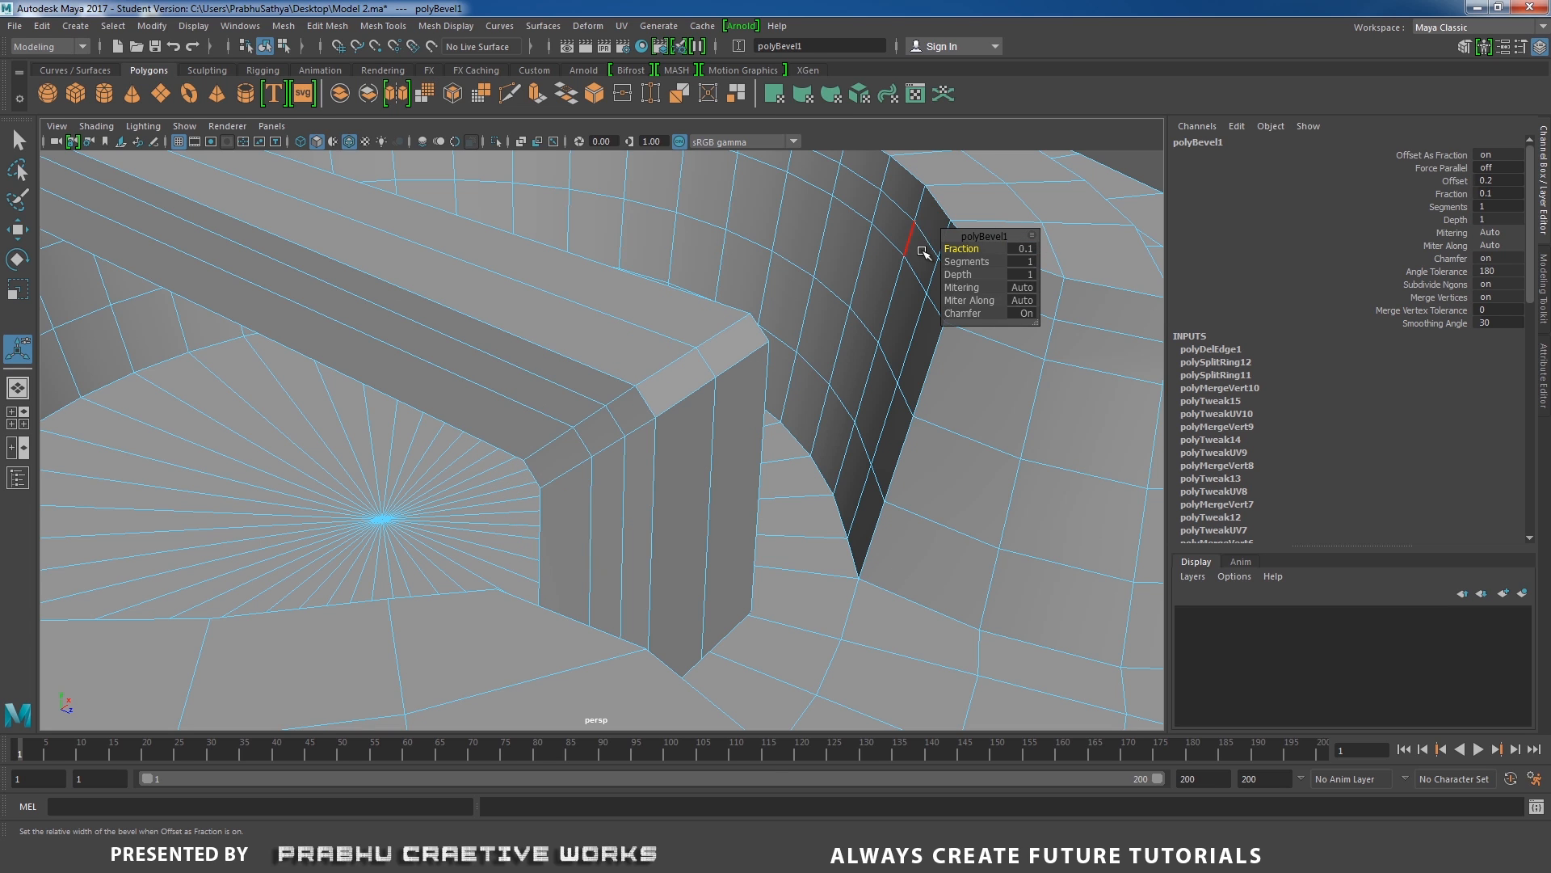
key(Return)
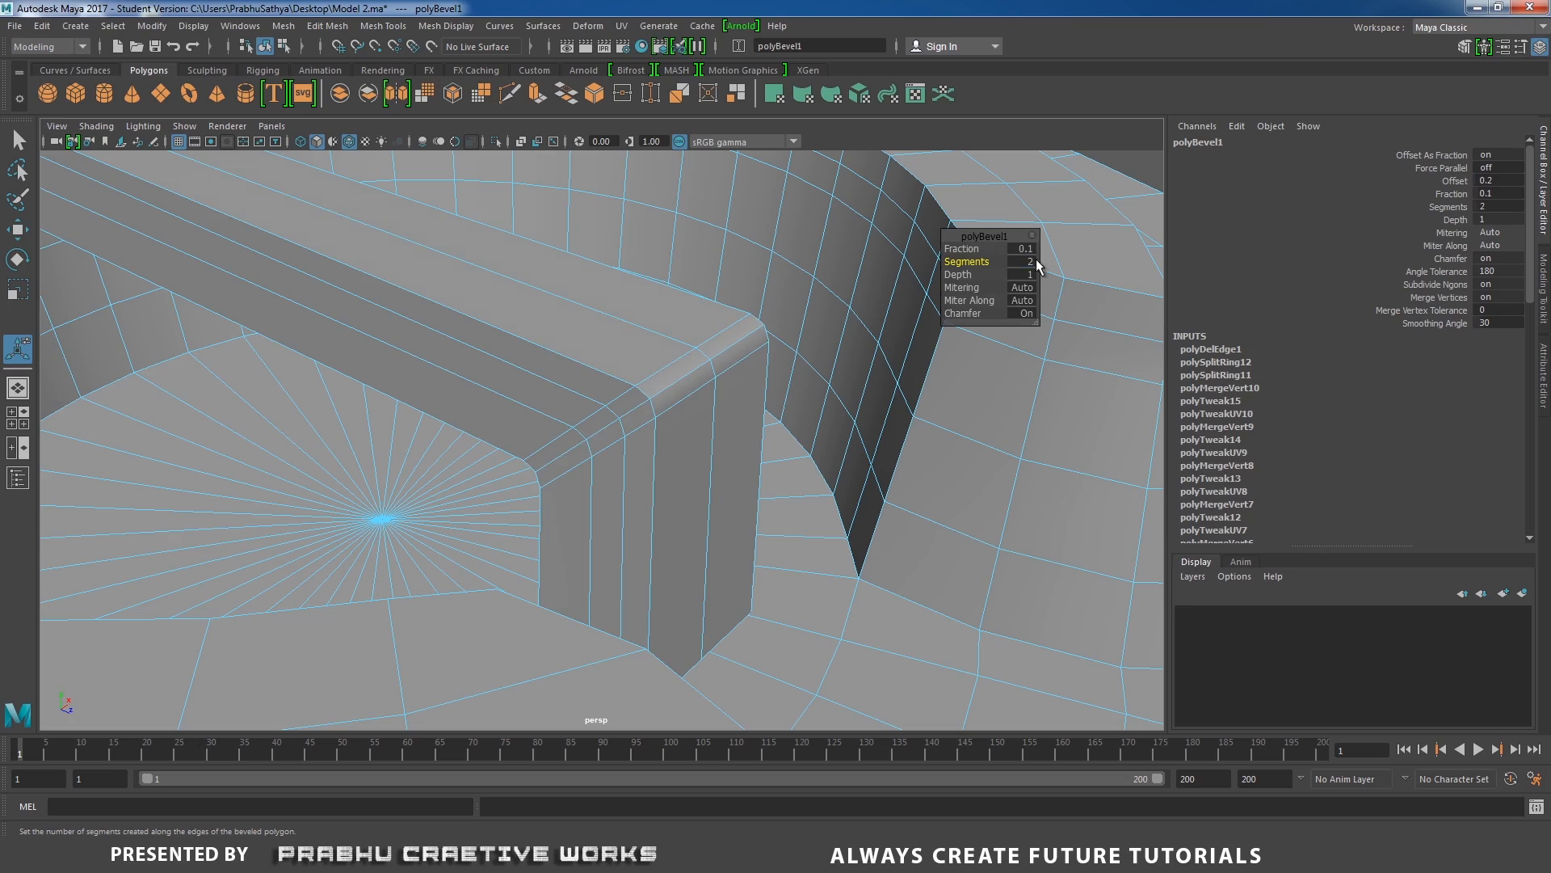
Check the bevelled bend and the whole drum top in smooth mesh preview, and return the mesh to unsmoothed display.
right_drag(510, 341, 567, 325)
alt+right_drag(525, 323, 404, 328)
key(3)
click(970, 265)
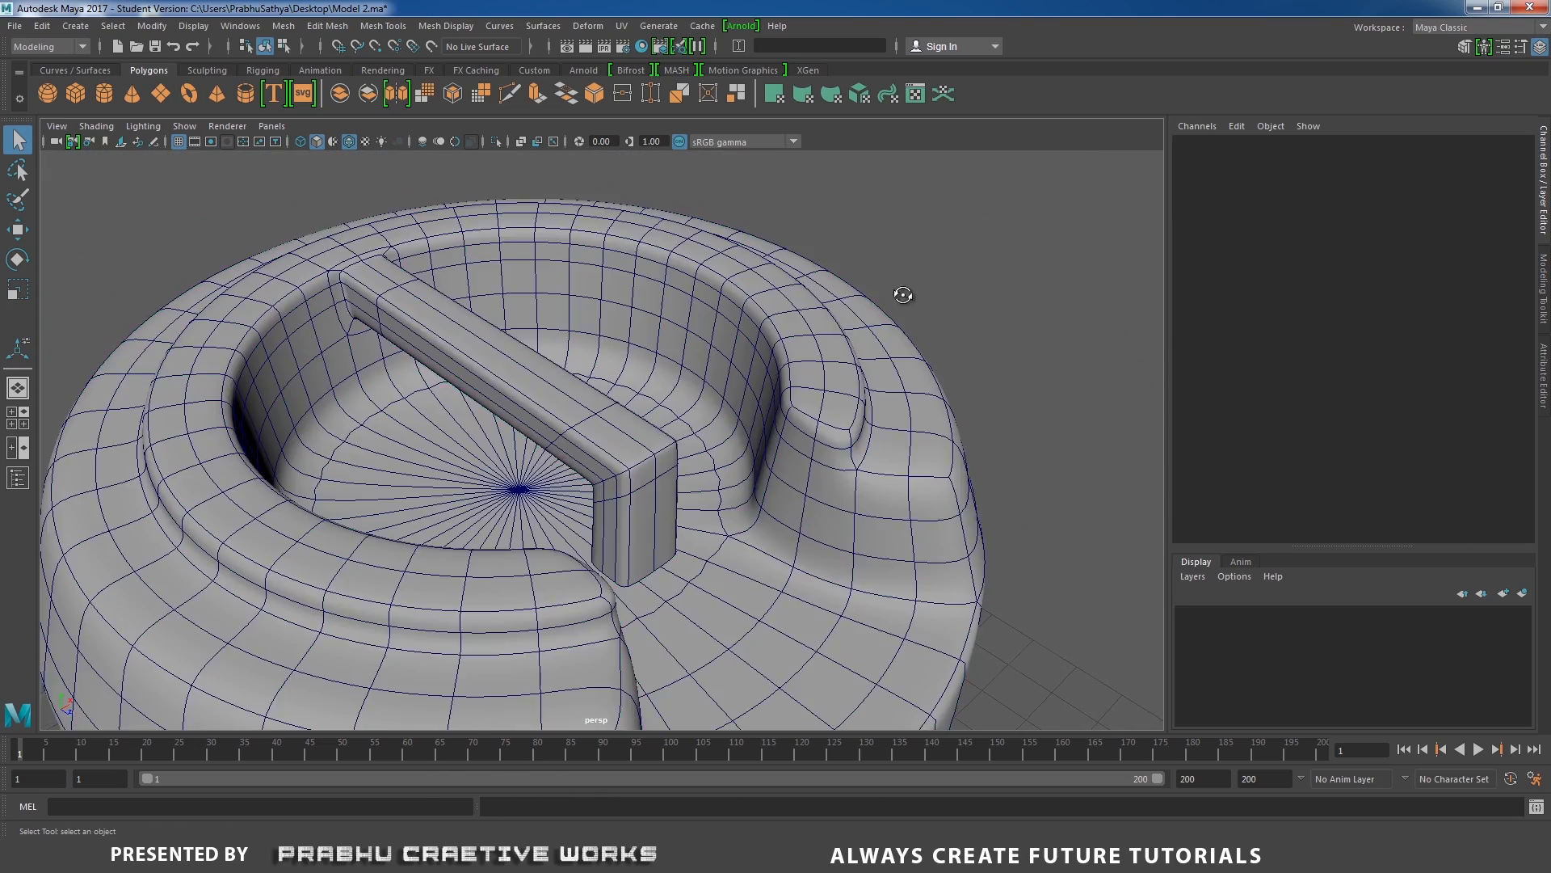
alt+drag(969, 265, 741, 374)
click(714, 410)
key(1)
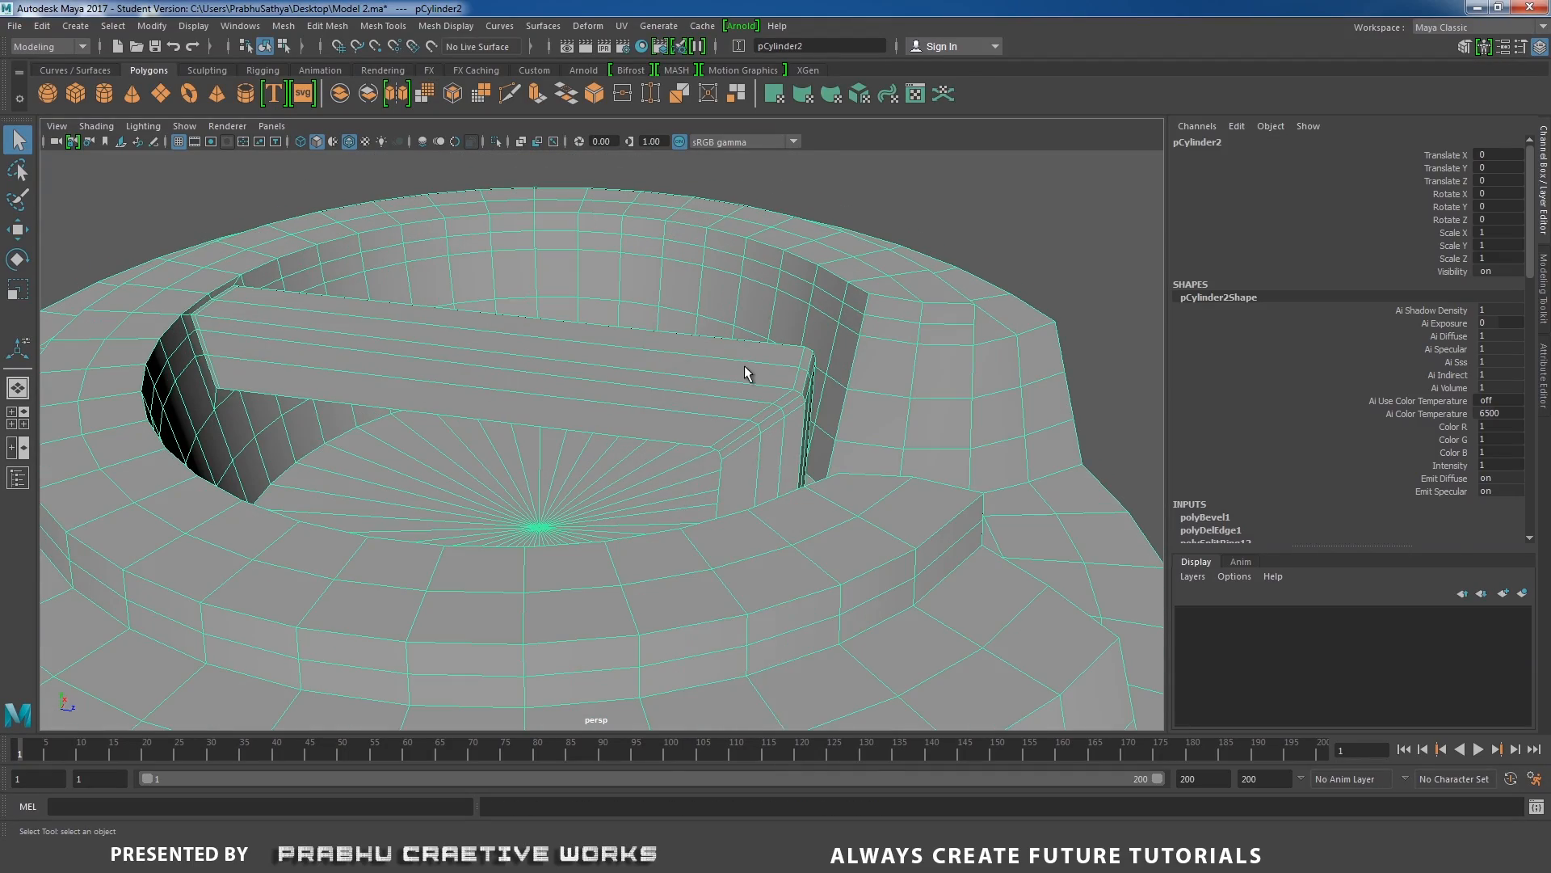
Select the bevelled edge loops at the bar's bend and move them inward along the bar so the leg slants outward.
right_drag(741, 374, 666, 390)
alt+drag(667, 390, 630, 415)
right_drag(630, 390, 630, 348)
click(579, 424)
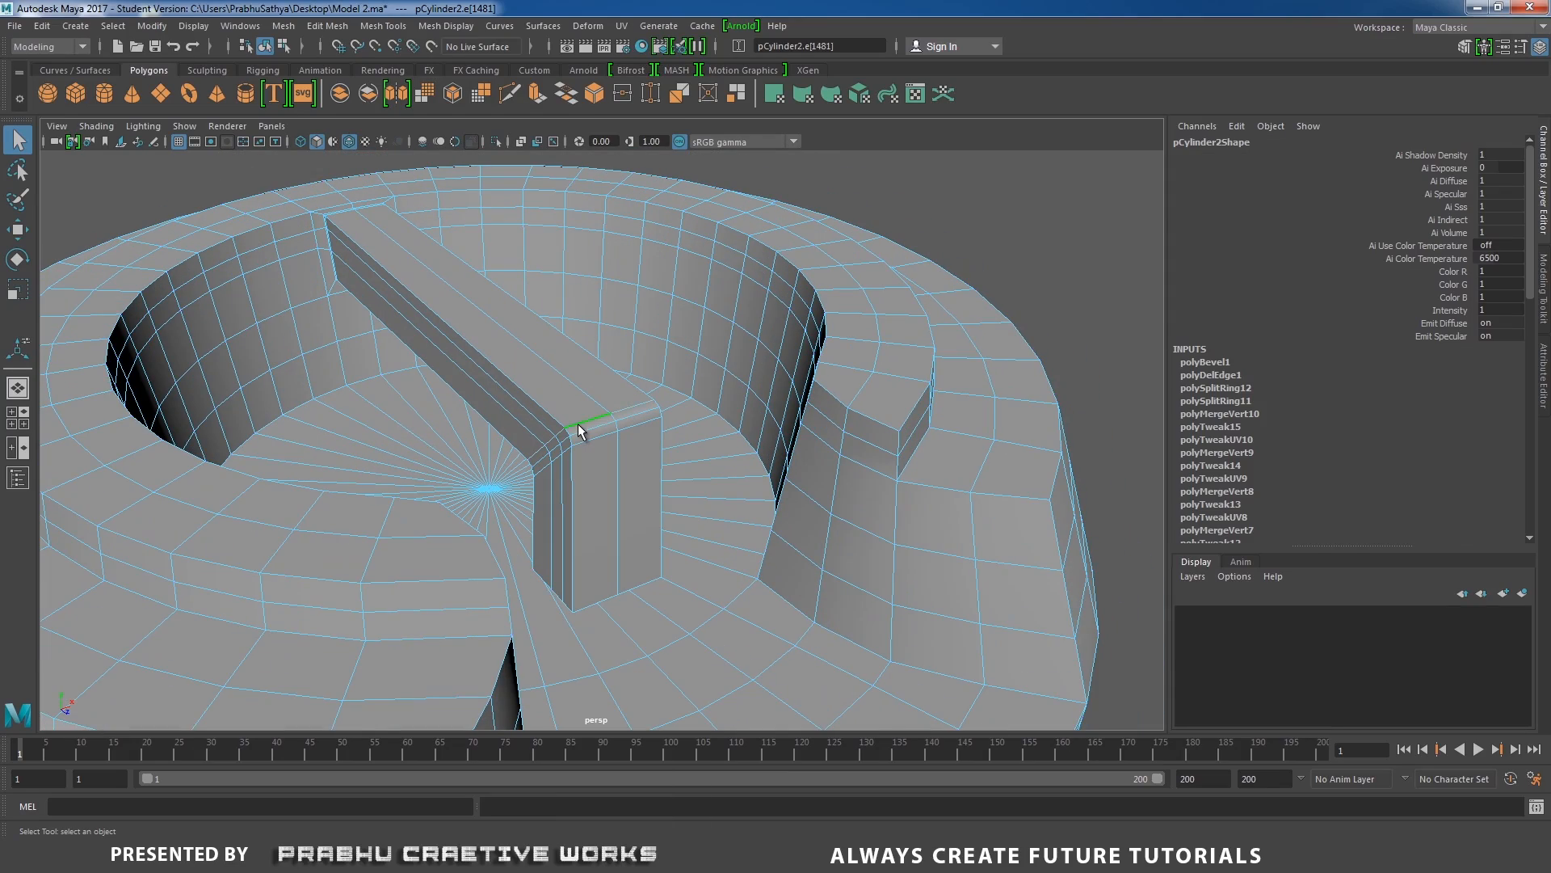
shift+click(588, 438)
alt+drag(588, 438, 701, 458)
key(w)
drag(876, 405, 691, 419)
alt+right_drag(691, 419, 768, 491)
alt+drag(768, 492, 770, 496)
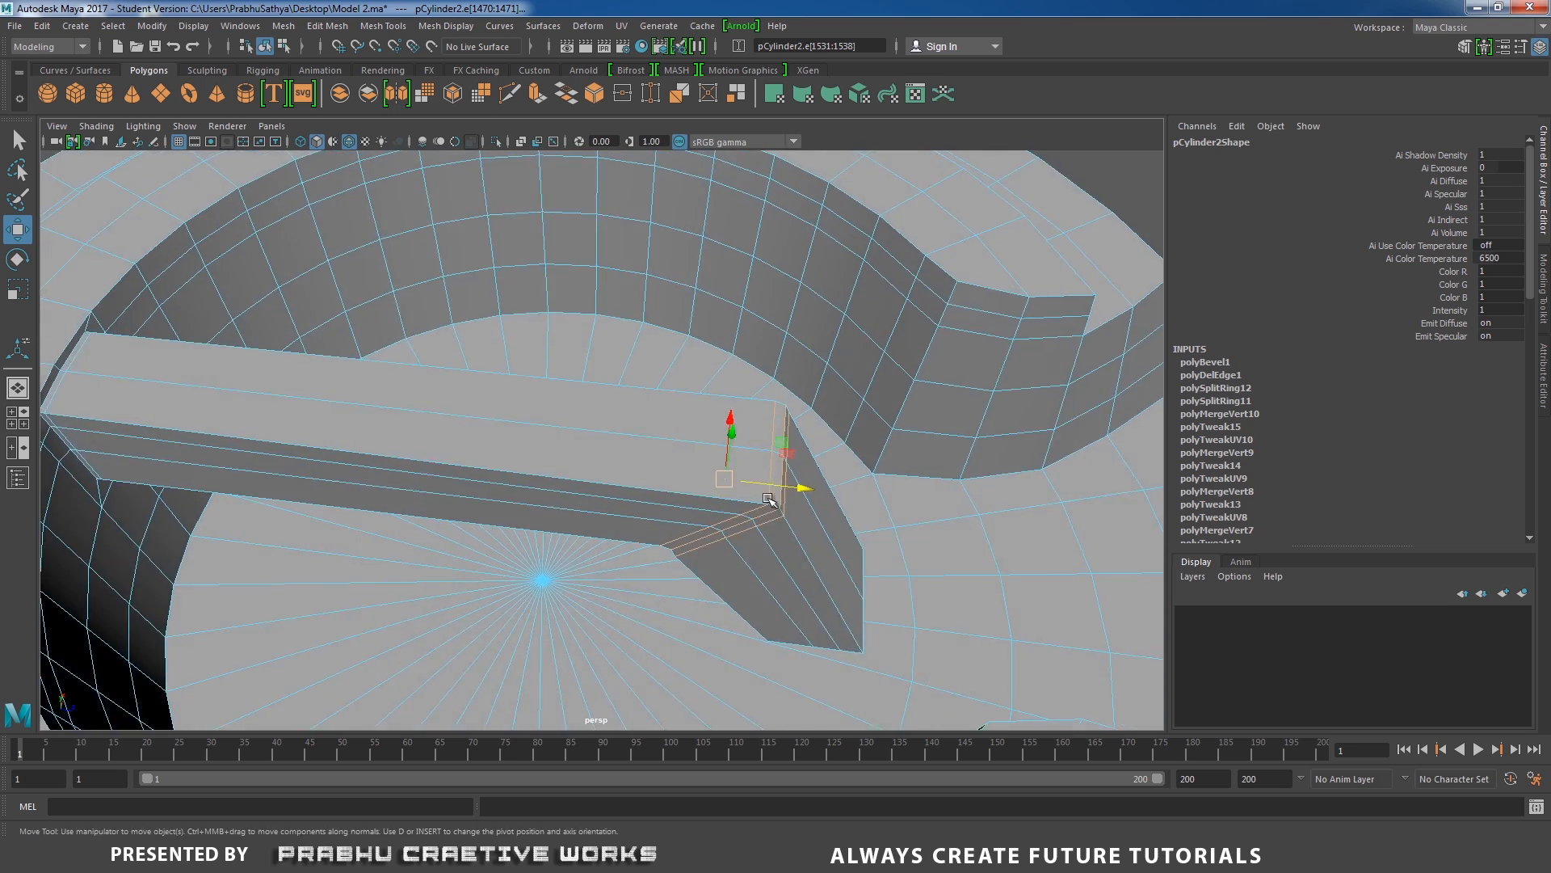
alt+middle_drag(770, 495, 689, 512)
alt+right_drag(690, 513, 711, 536)
Scale the edge loop at the bottom of the handle's leg along the bar's length direction.
double_click(687, 590)
alt+drag(689, 587, 740, 544)
key(r)
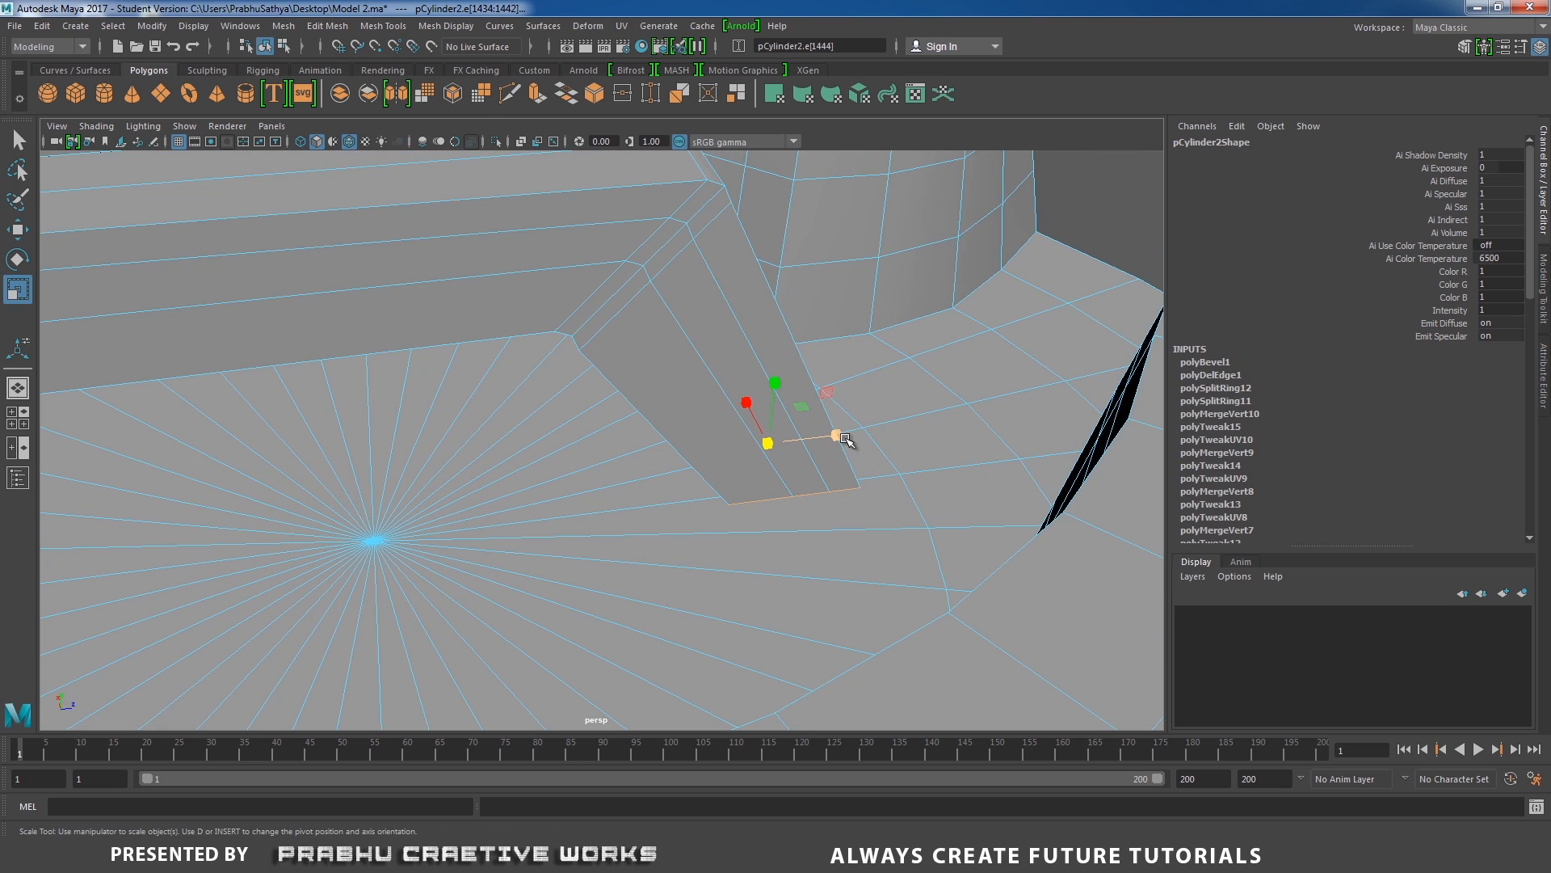
drag(836, 436, 641, 318)
right_drag(641, 318, 714, 278)
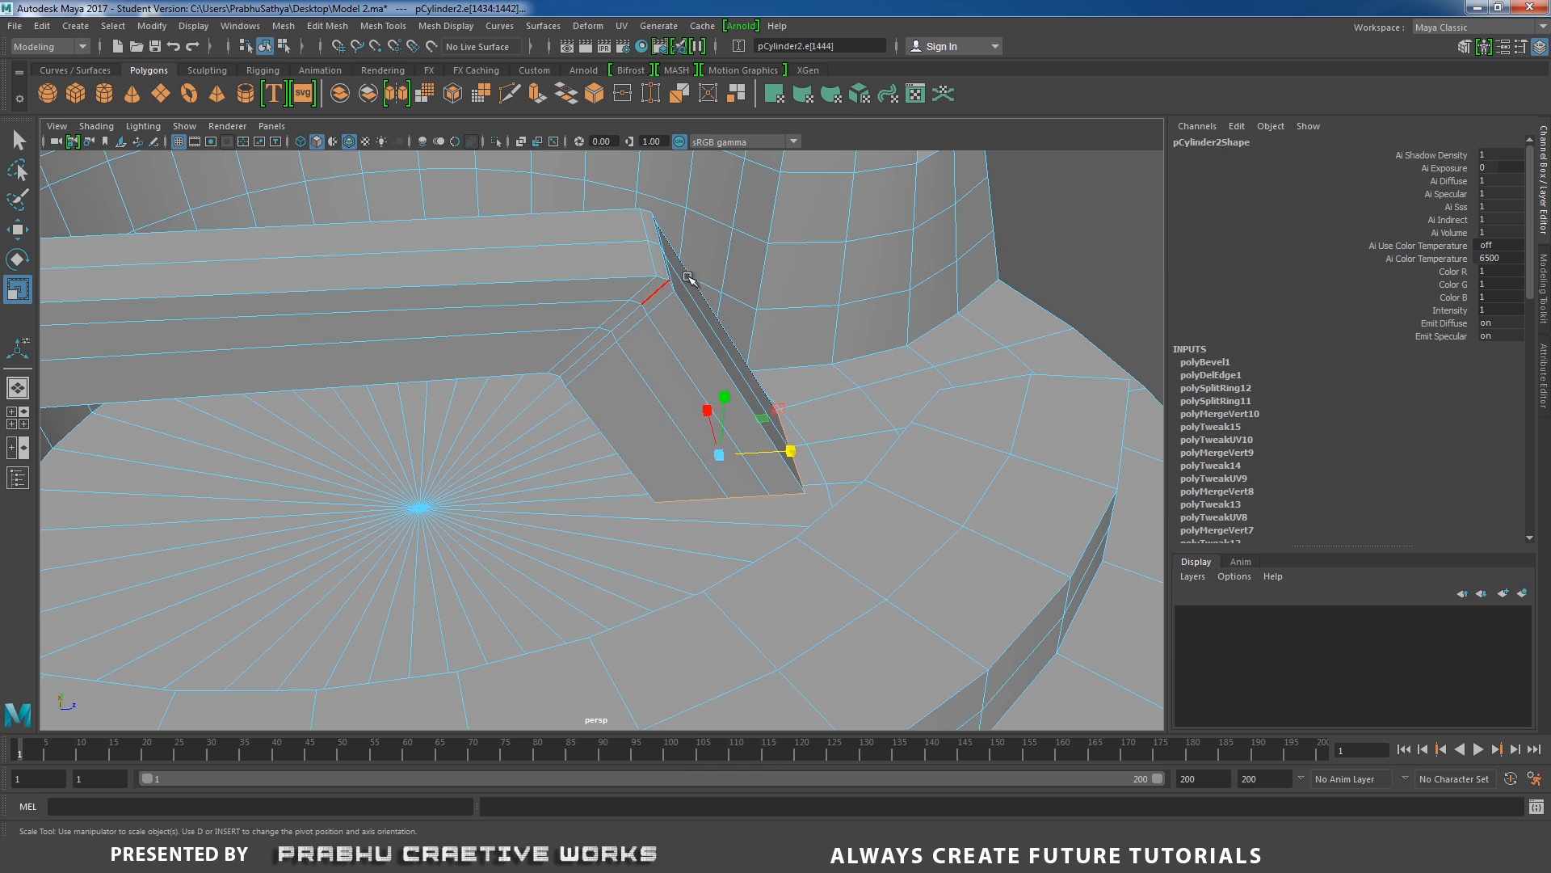
Delete the surplus bevel edge loops at the bar's bend, leaving a single corner loop.
alt+drag(683, 283, 604, 321)
alt+right_drag(603, 320, 638, 353)
right_drag(593, 278, 590, 234)
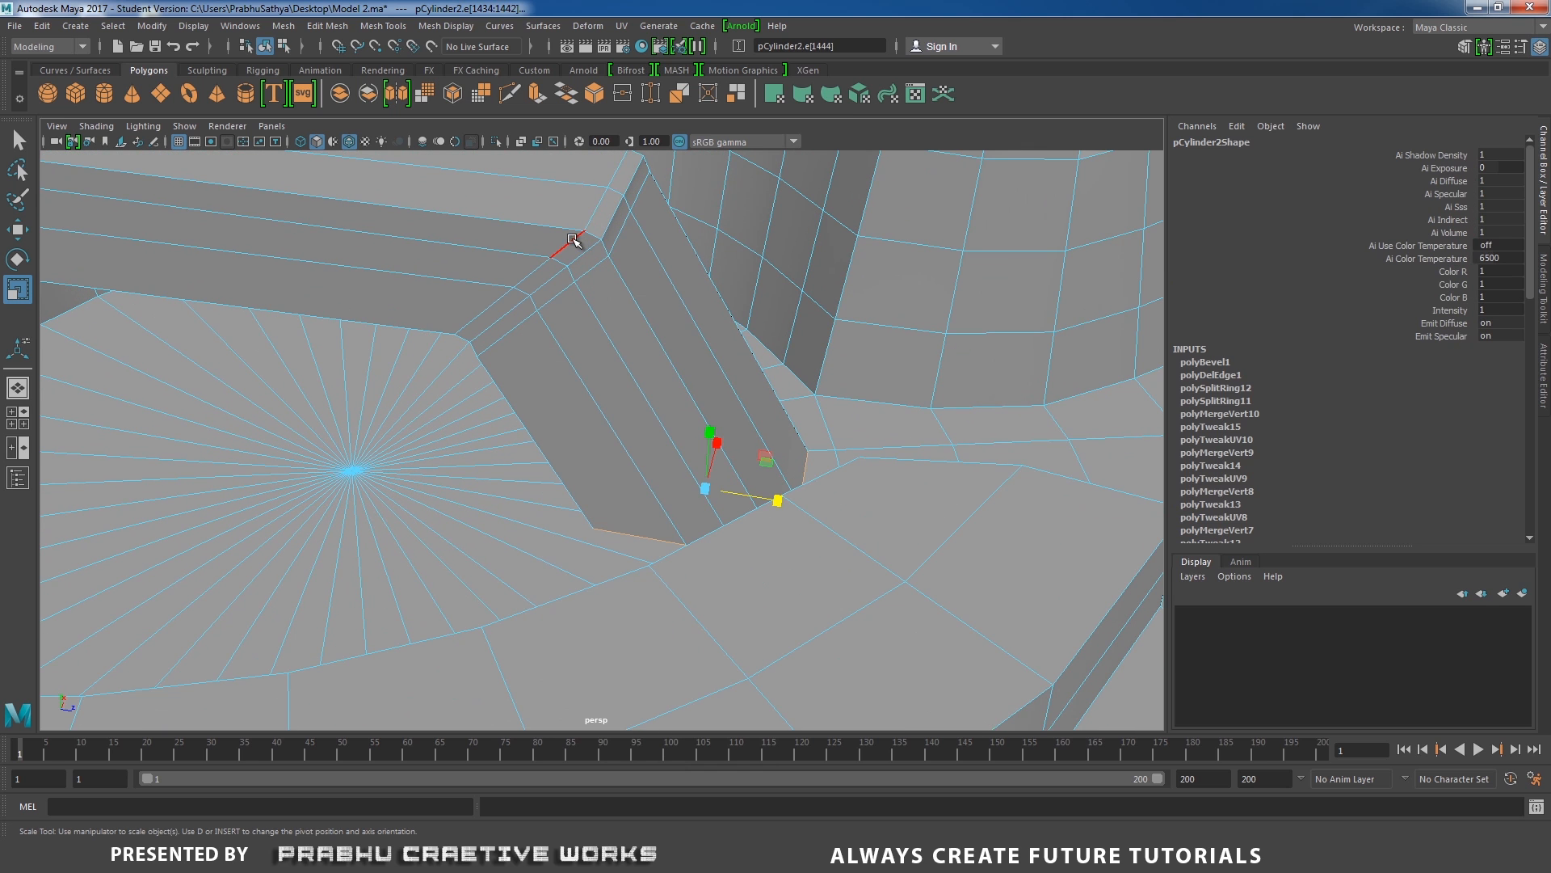
double_click(575, 240)
shift+click(590, 277)
shift+right_drag(618, 313, 557, 335)
alt+drag(558, 335, 749, 392)
Move the leg's bottom edge loop outward toward the rim's notch in the top view and return to perspective.
double_click(722, 510)
key(space)
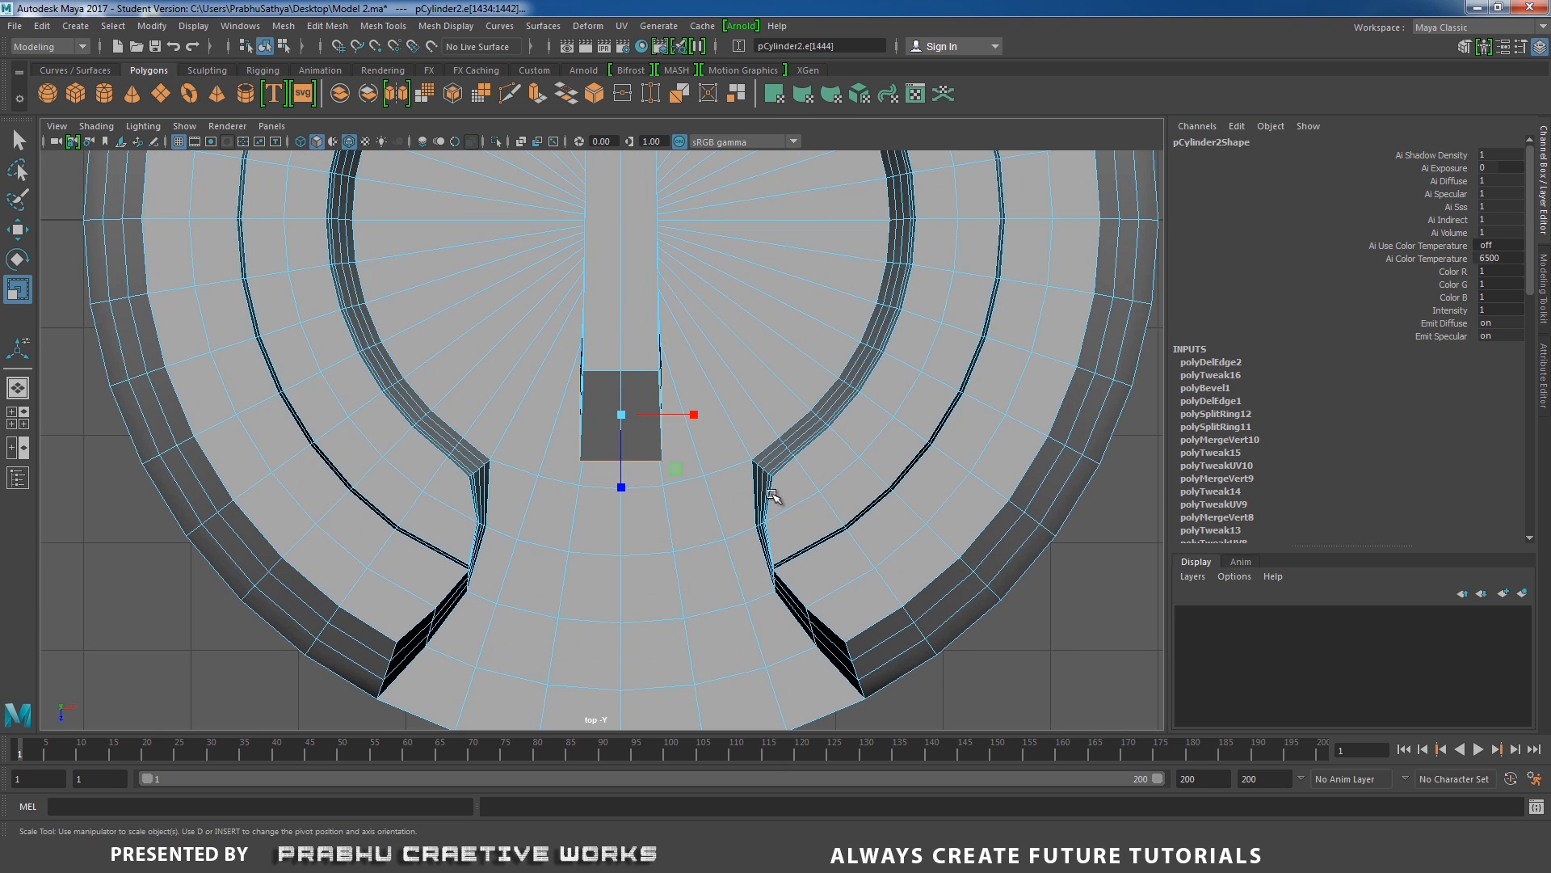
key(w)
drag(621, 492, 620, 518)
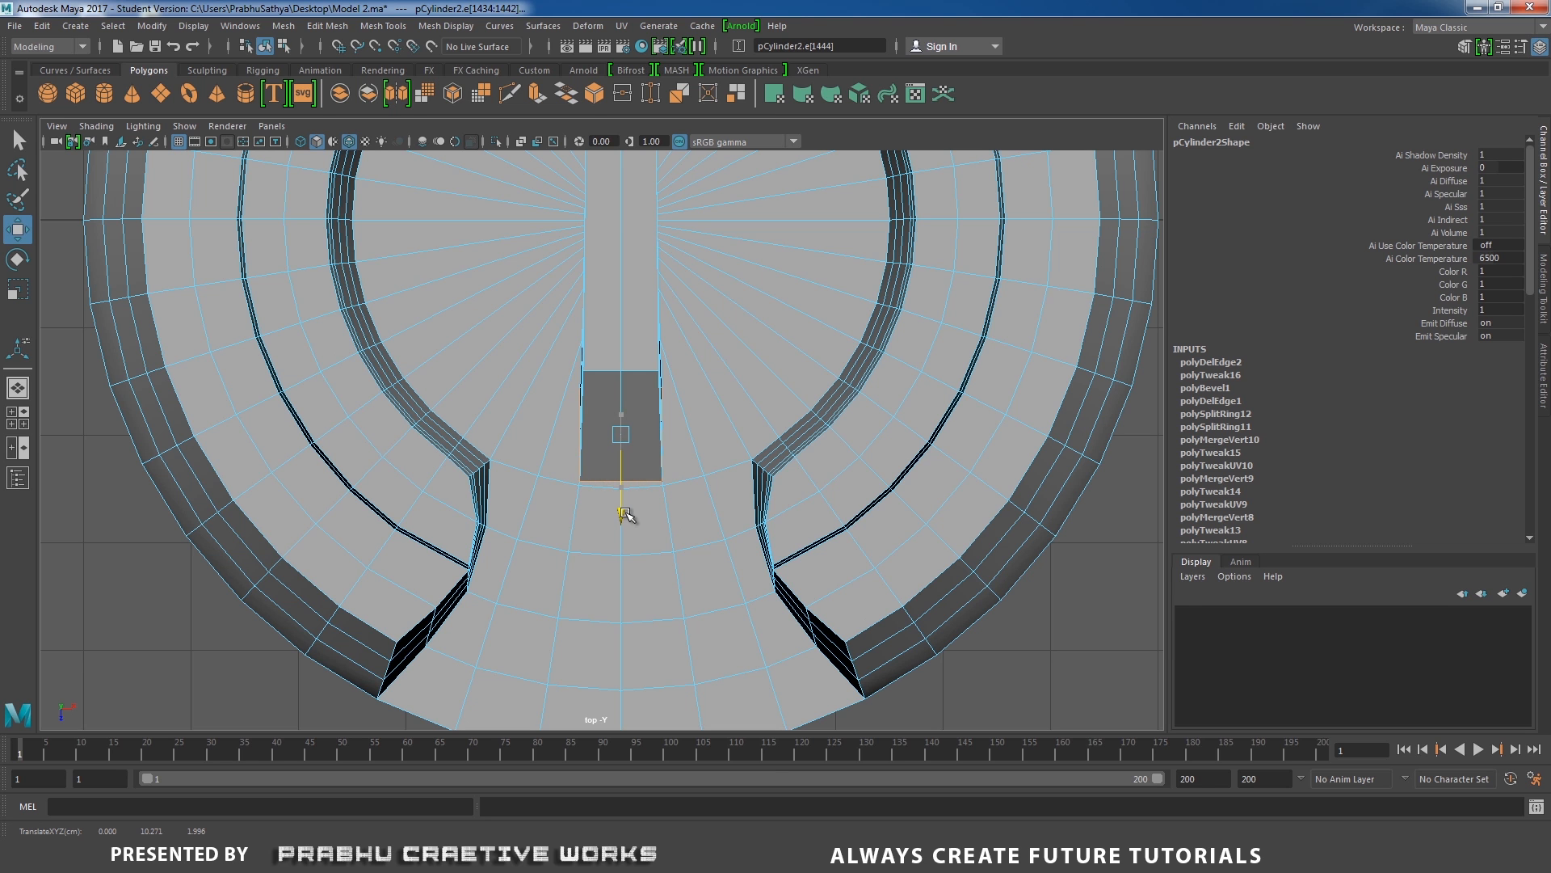
key(space)
Bevel the single edge loop at the slanted leg's bend with a fraction of 0.1 and 2 segments.
drag(668, 482, 670, 453)
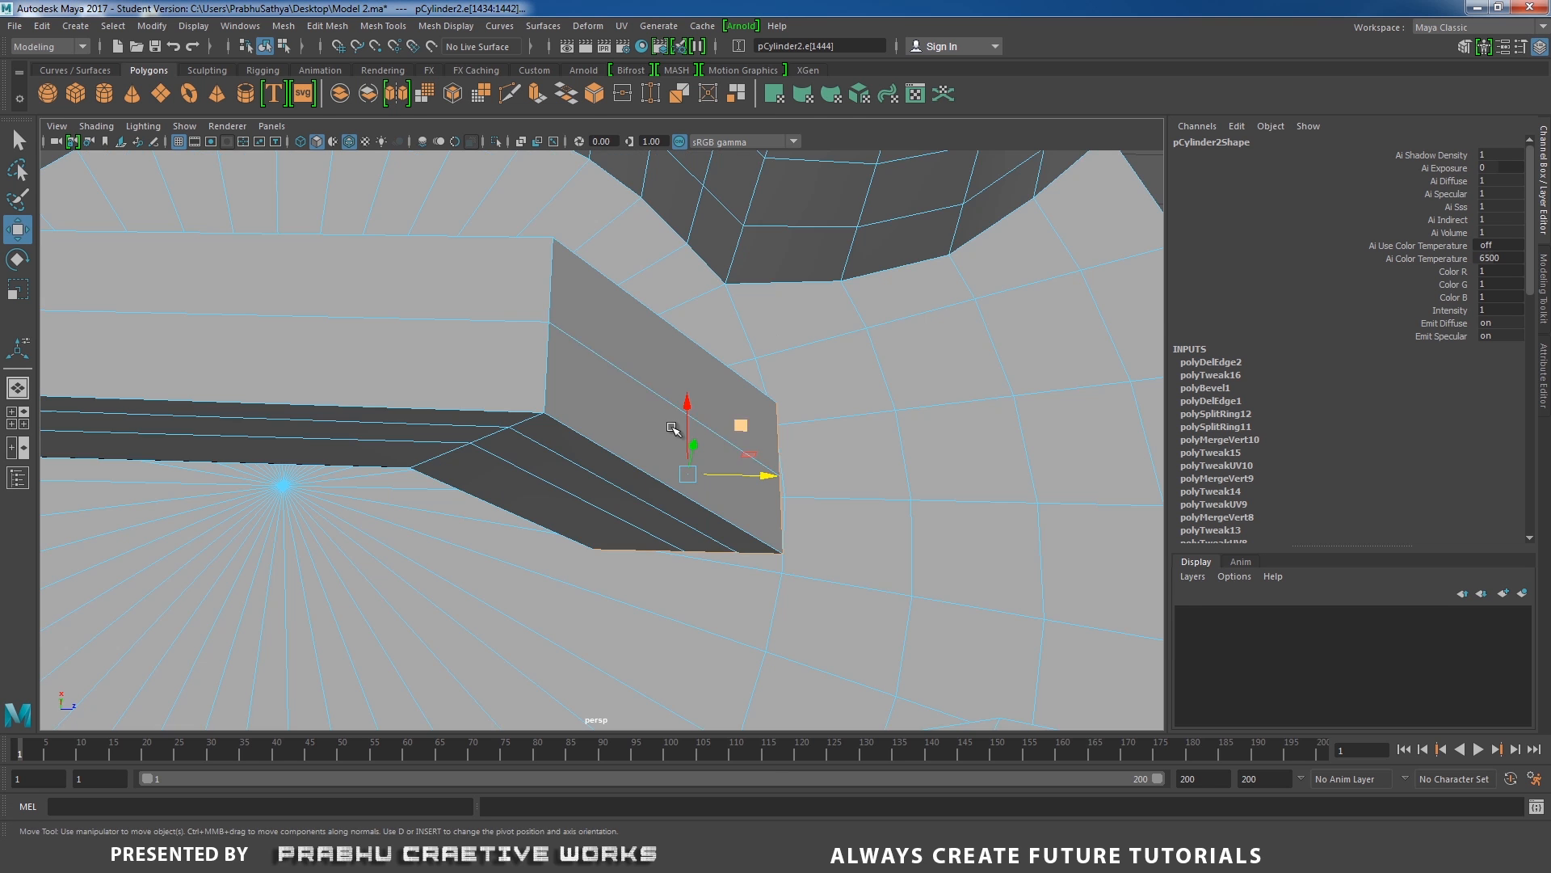
alt+drag(682, 527, 581, 408)
double_click(606, 401)
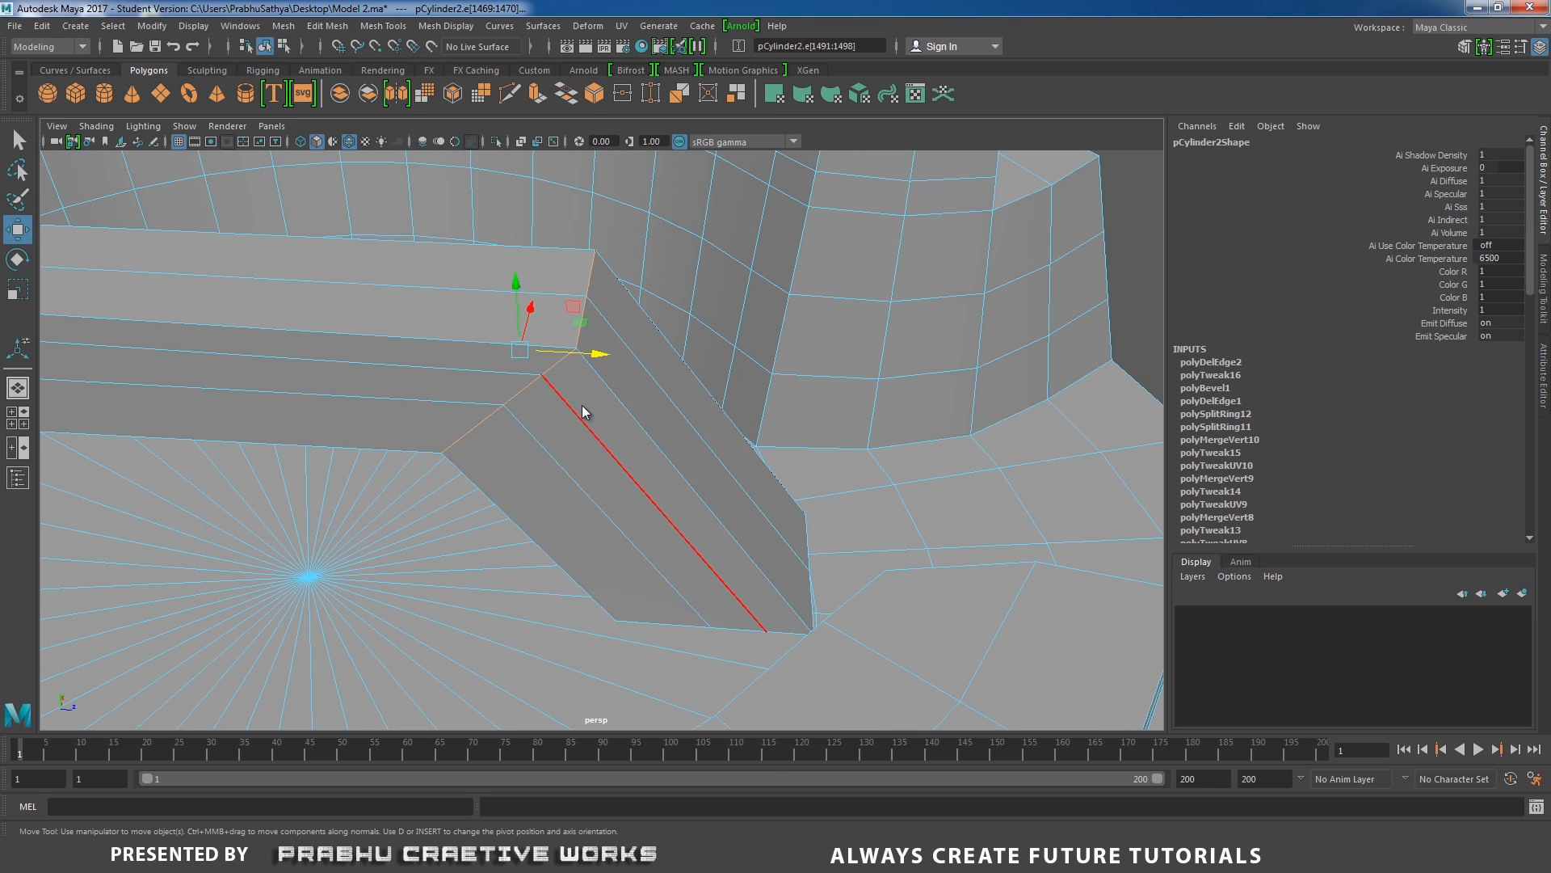
shift+right_drag(584, 411, 646, 402)
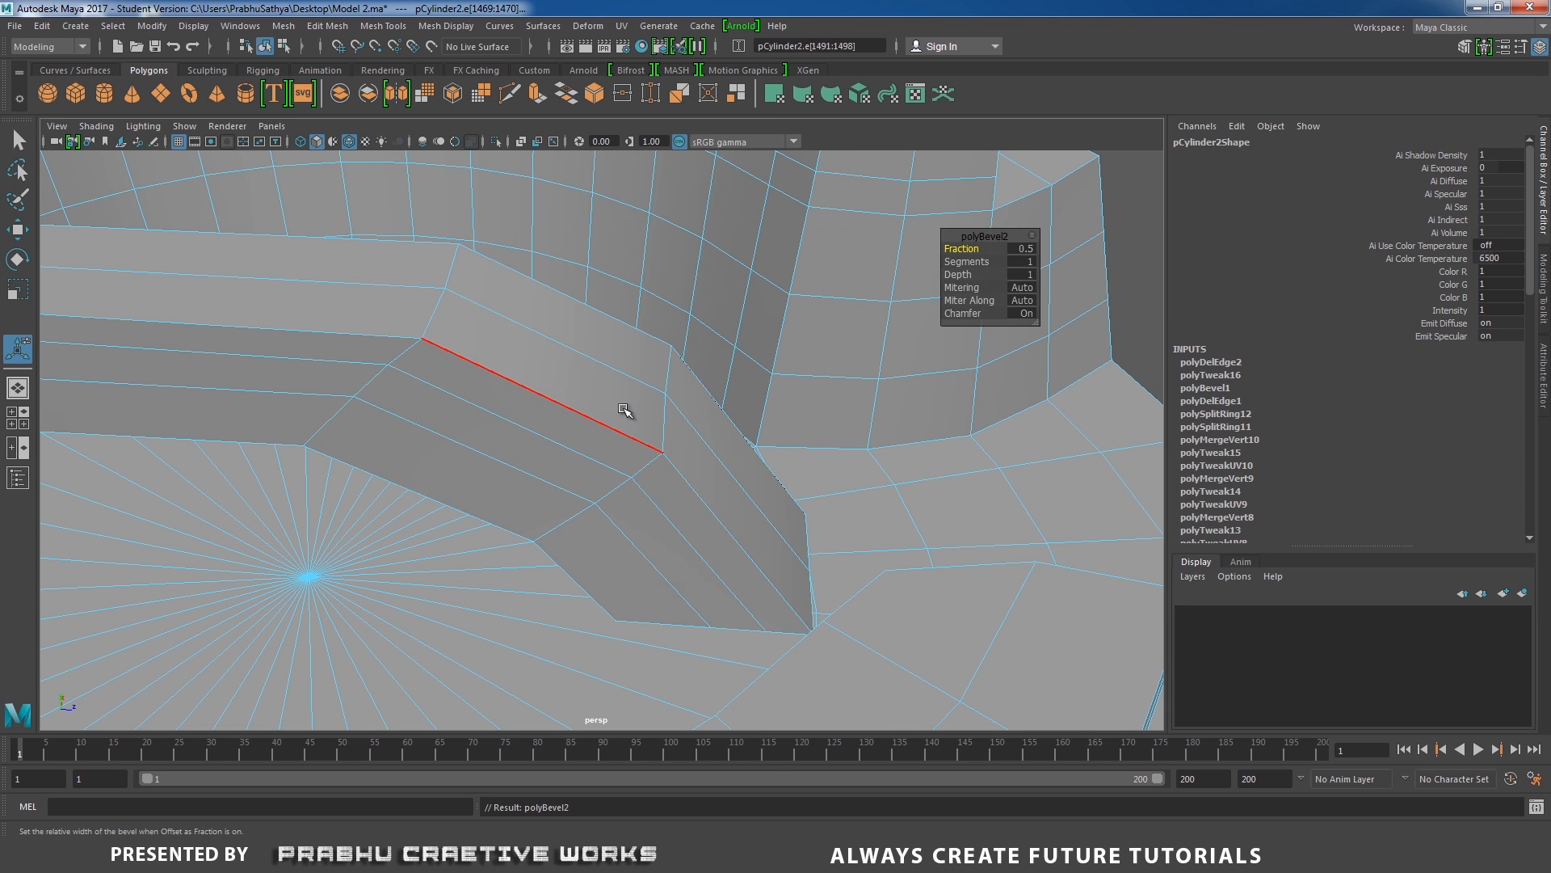
click(1027, 250)
key(Return)
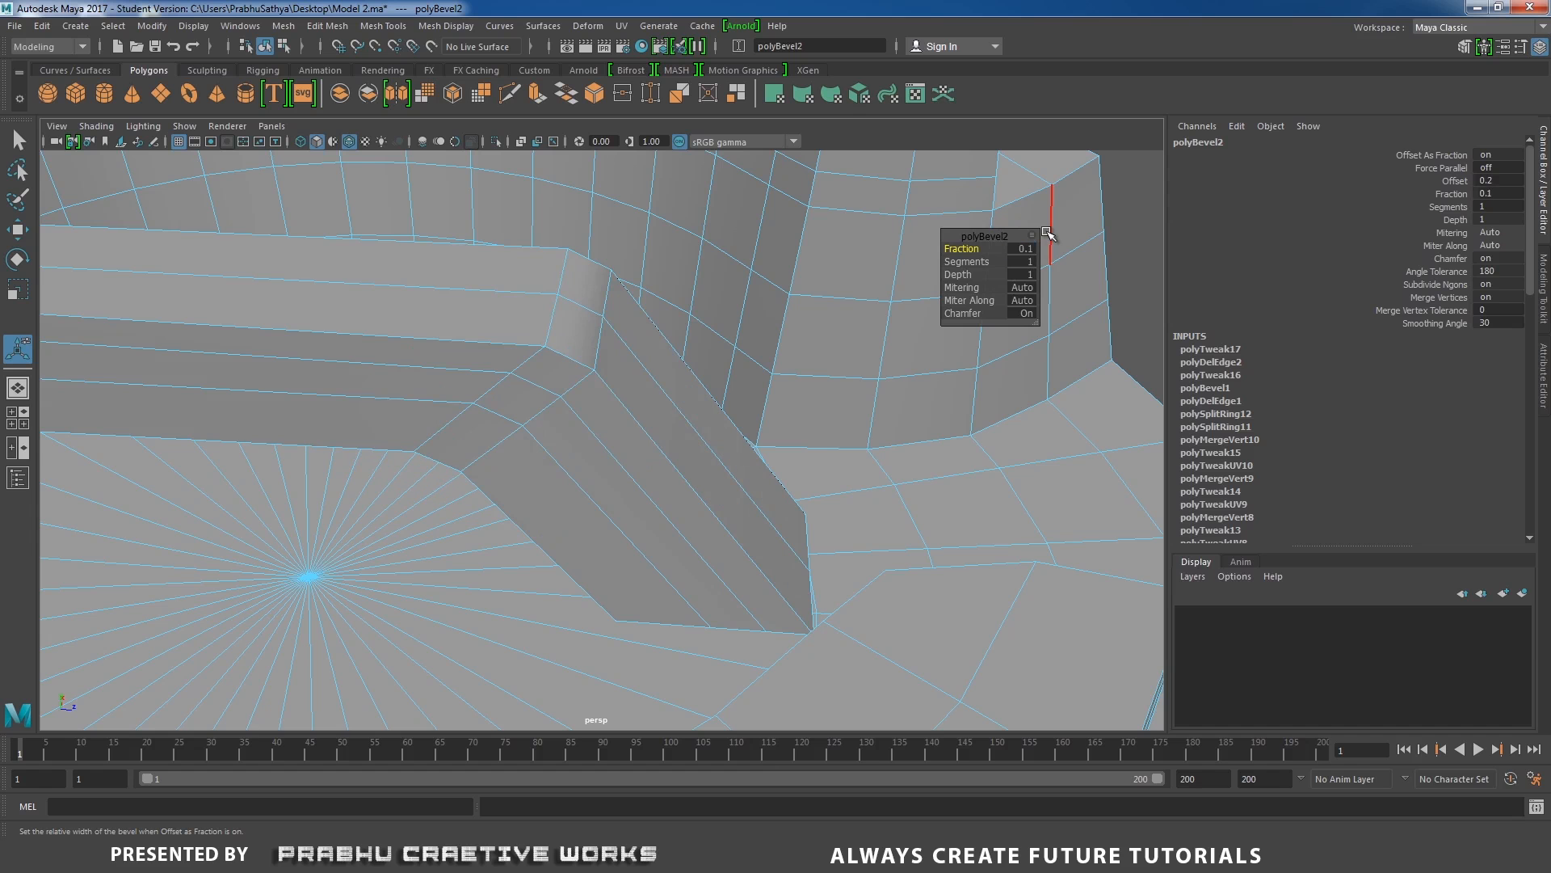
click(1029, 264)
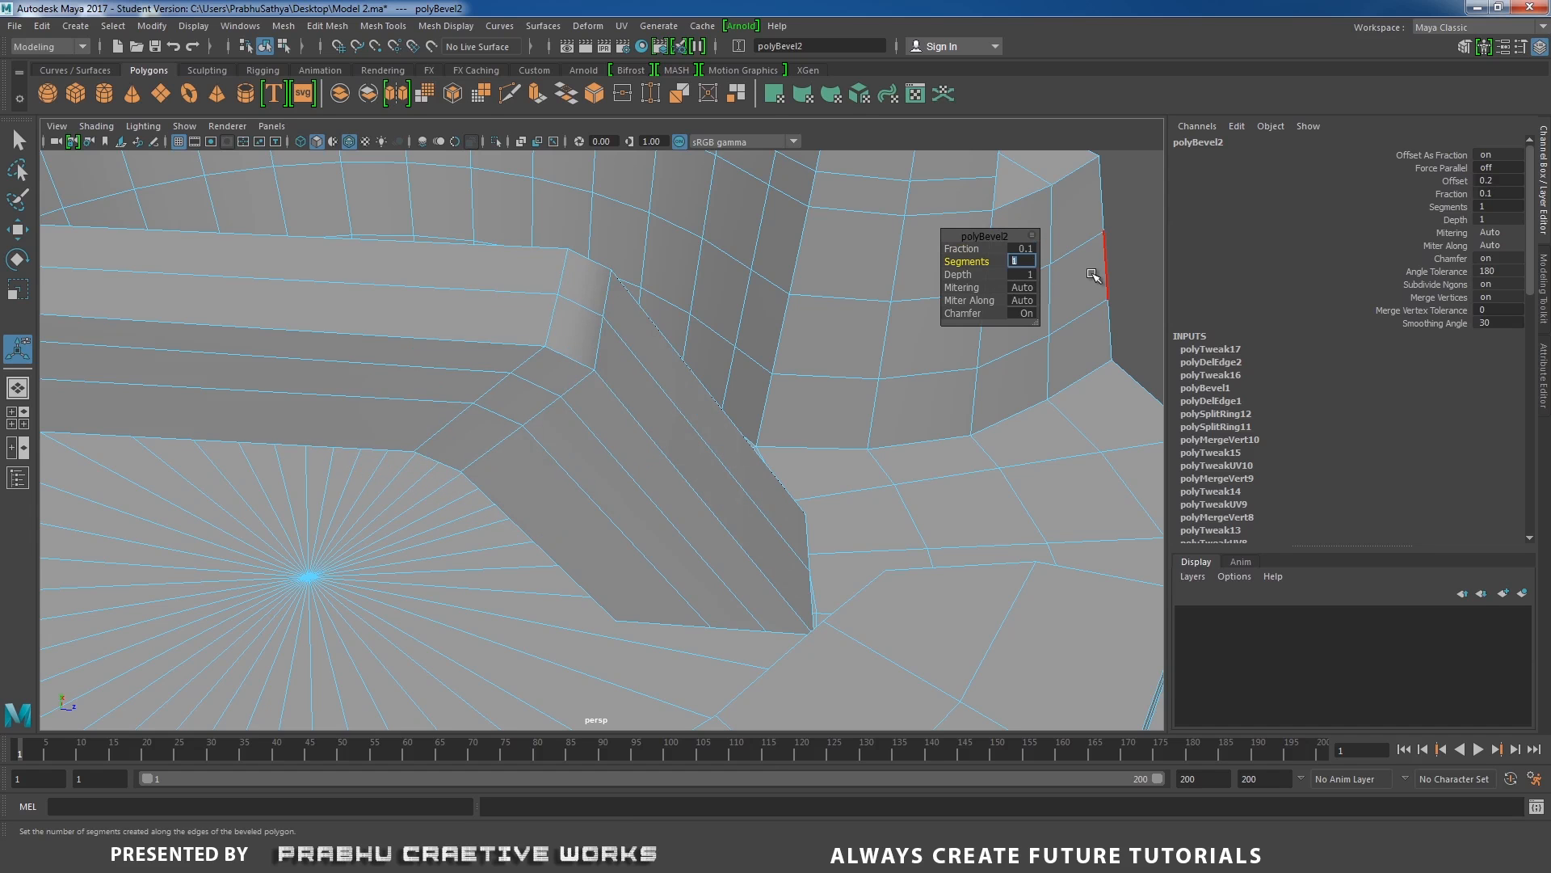
text(2)
key(Return)
Examine the bevelled bend and how the leg's foot sits against the recess floor, with the mesh in object mode.
right_drag(361, 345, 440, 321)
alt+right_drag(599, 367, 547, 385)
alt+drag(547, 385, 476, 468)
alt+middle_drag(476, 469, 535, 415)
alt+drag(535, 415, 656, 414)
scroll(651, 379, up, 3)
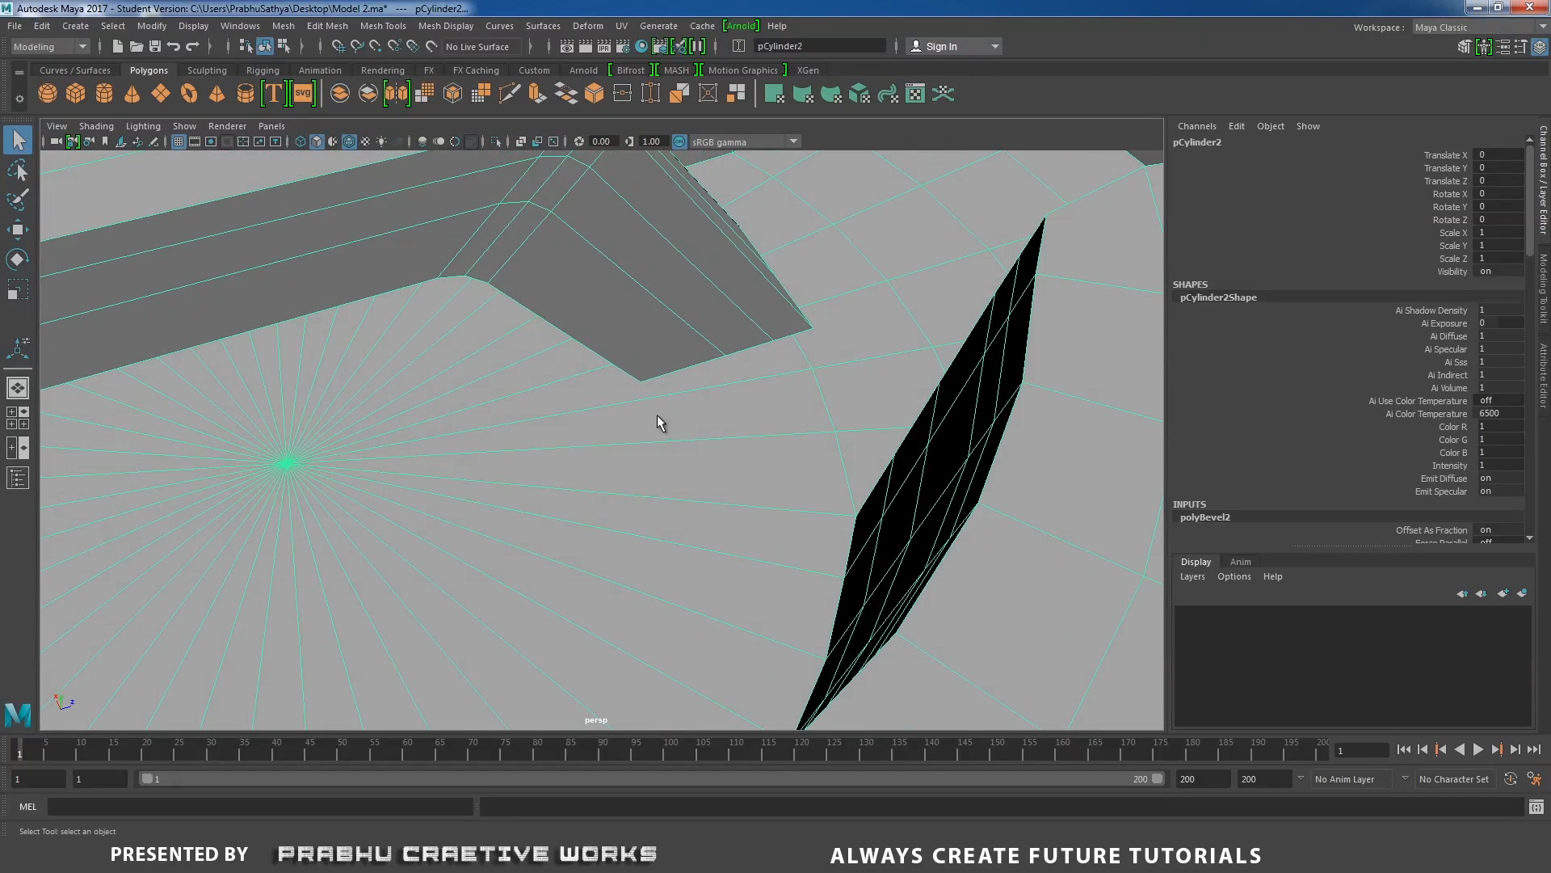
shift+right_click(695, 391)
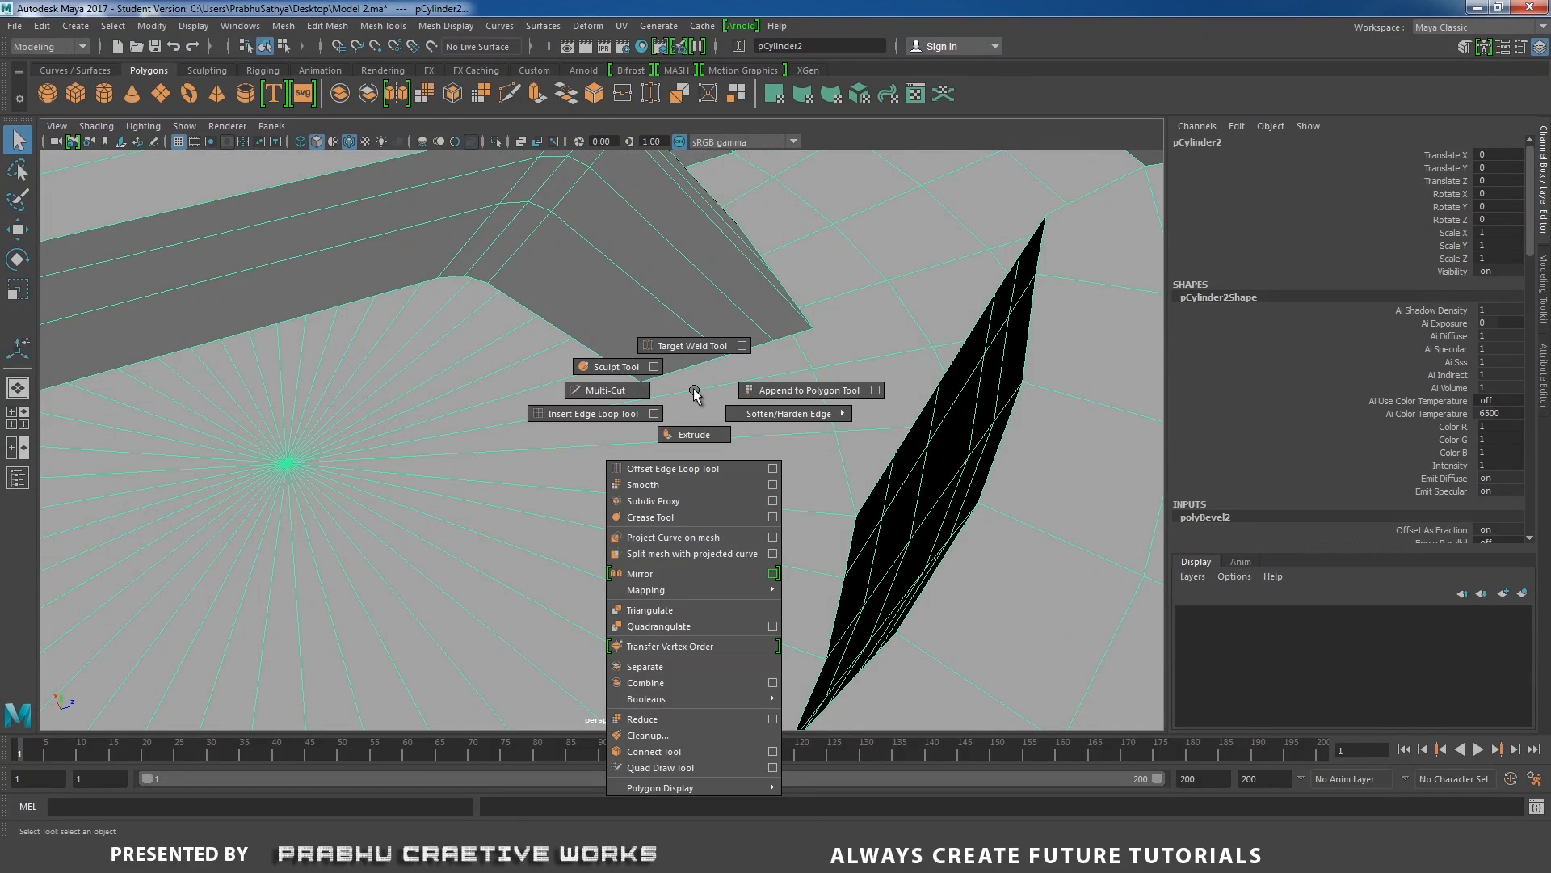
right_drag(695, 391, 621, 391)
Select all faces around the recess floor's centre vertex, extrude them and scale them inward to about 0.61.
alt+drag(445, 421, 536, 439)
click(294, 420)
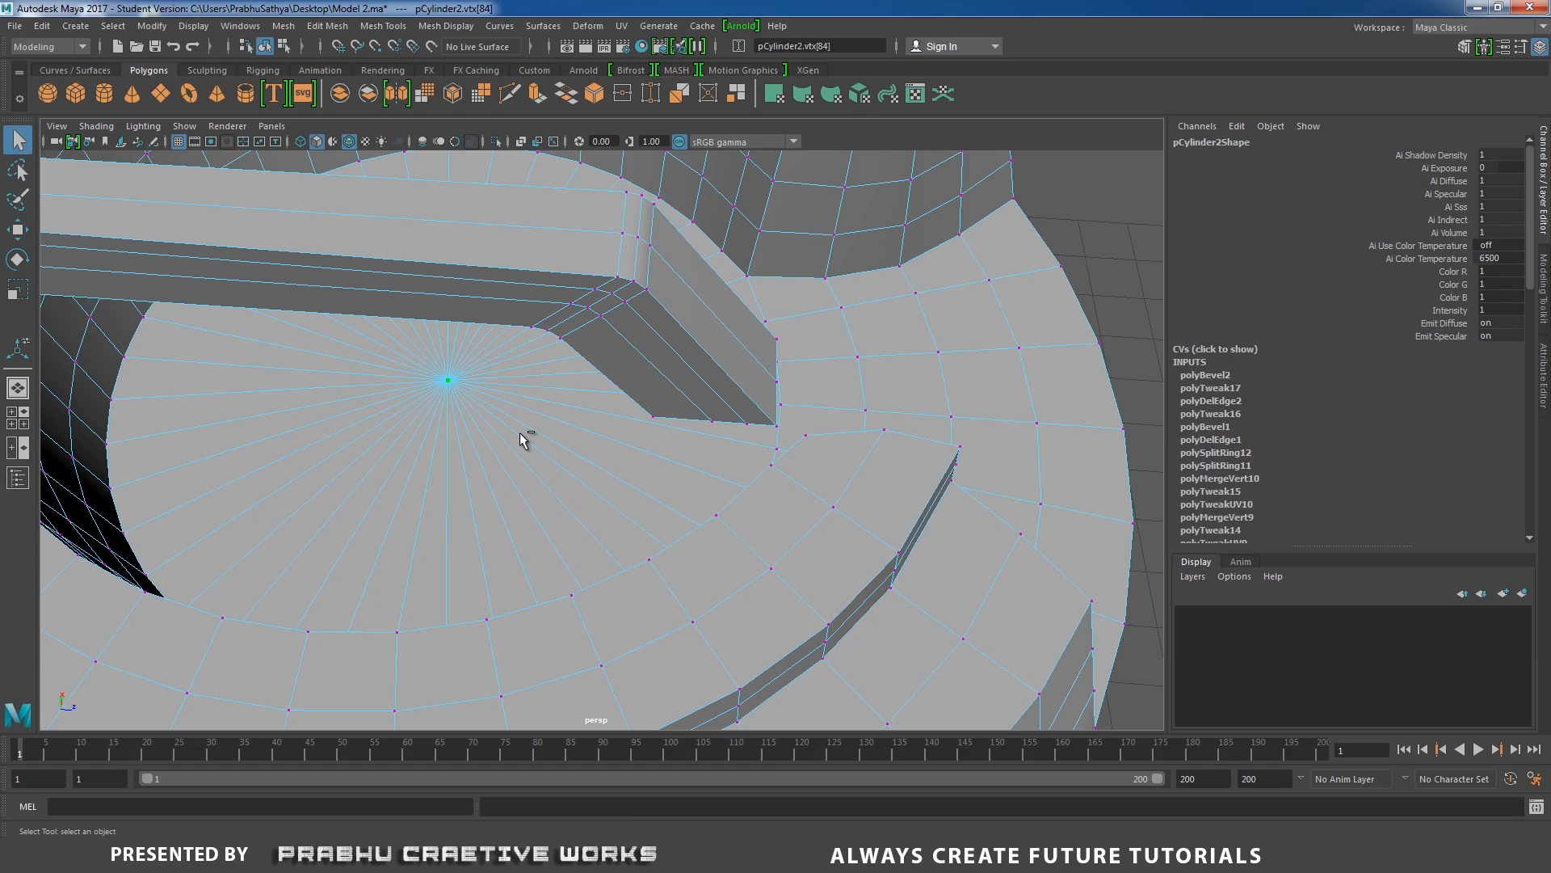
key(ctrl+F11)
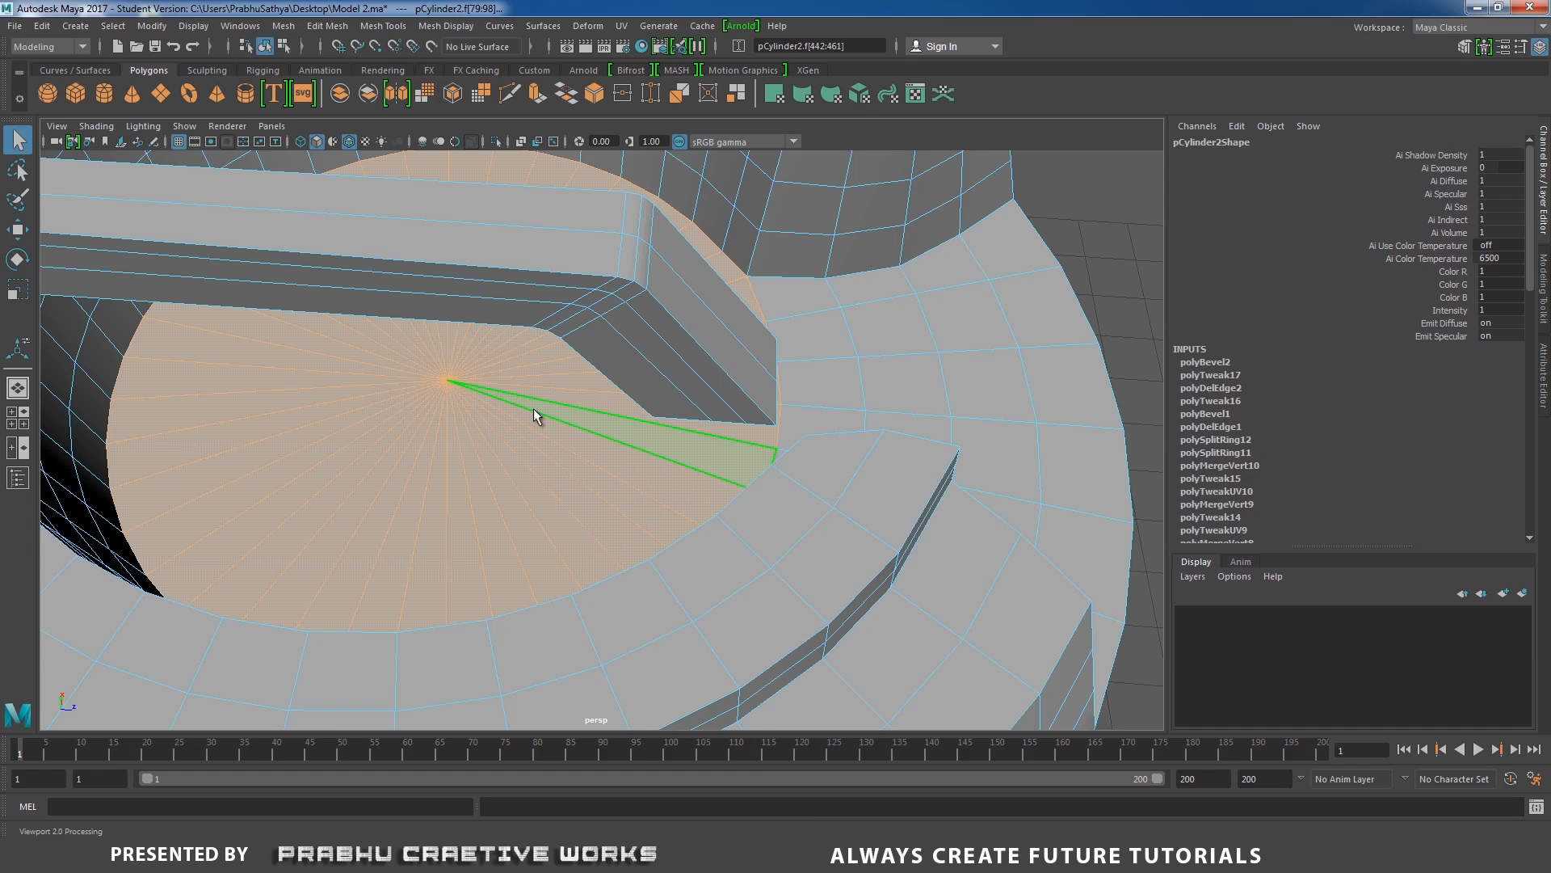
mouse_move(534, 409)
alt+mouse_down()
mouse_move(536, 440)
mouse_move(550, 415)
alt+mouse_up()
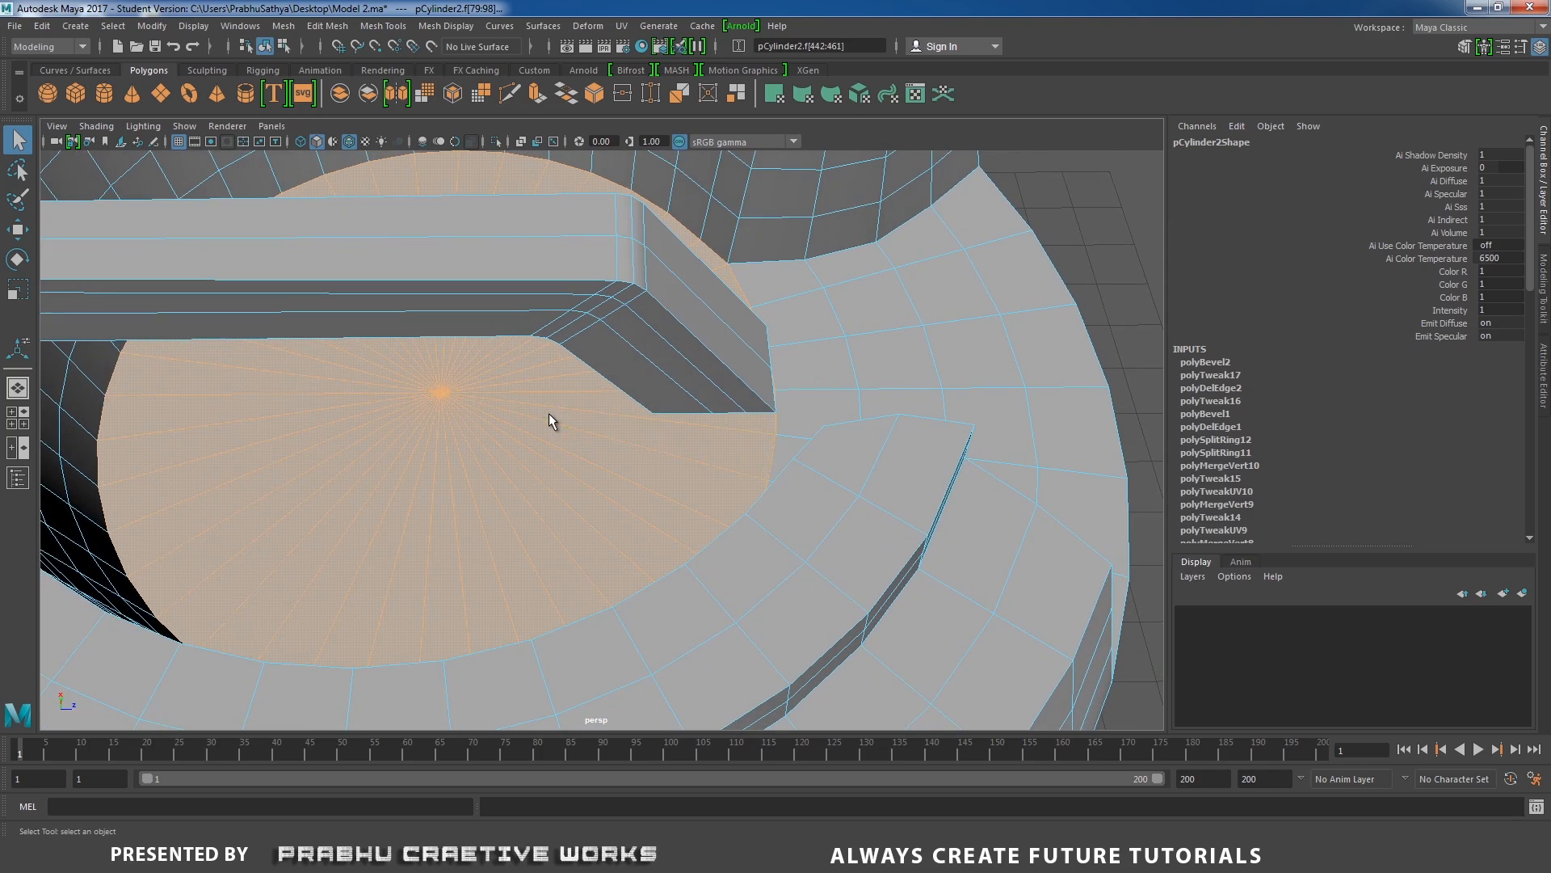
shift+right_drag(508, 396, 502, 423)
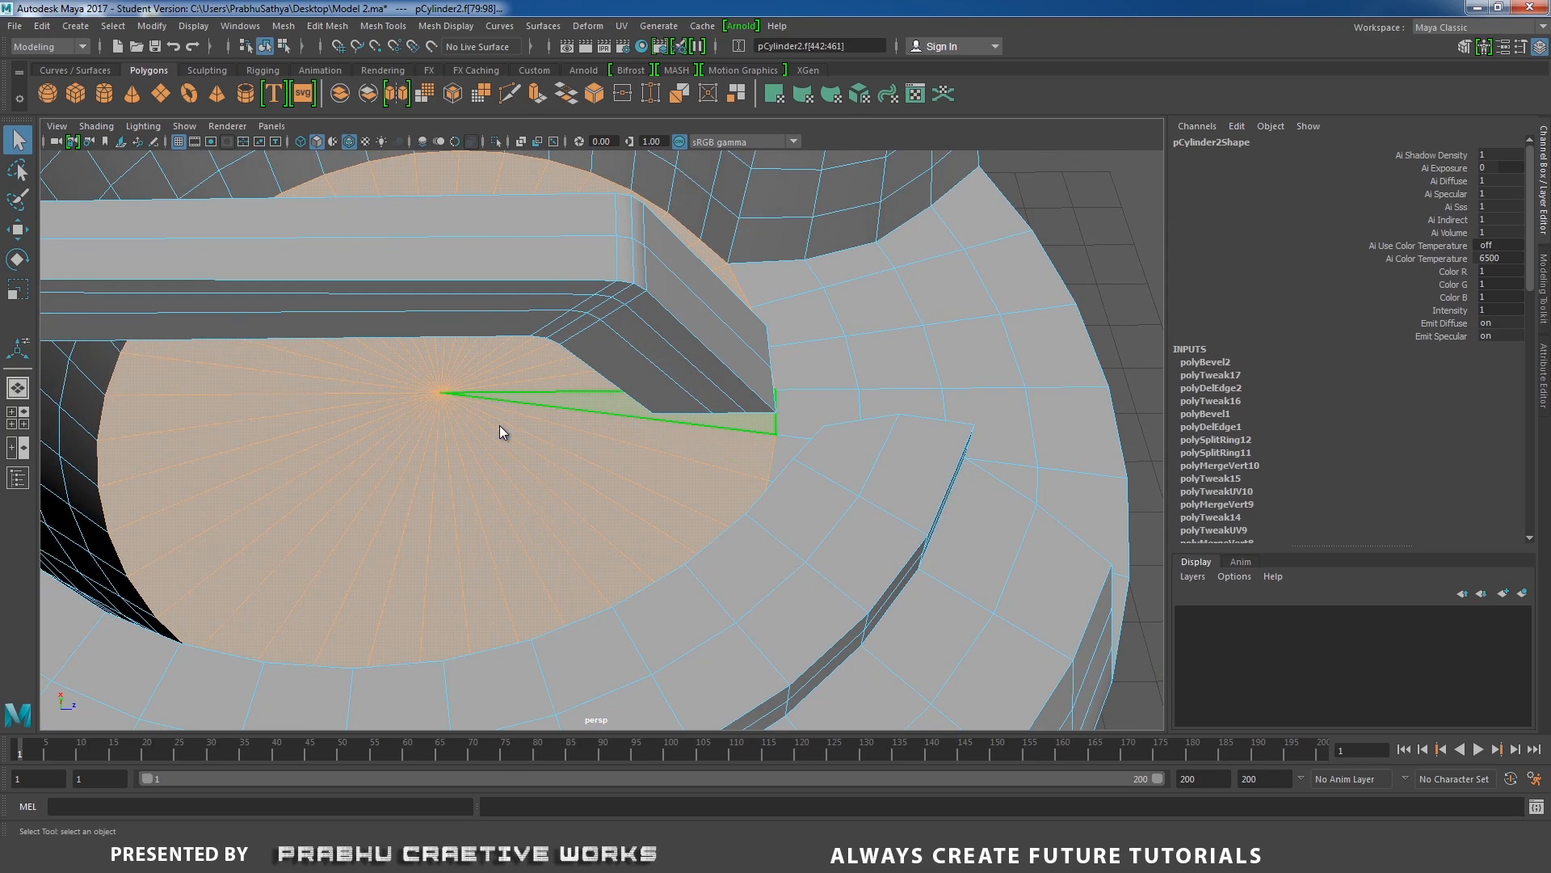
key(r)
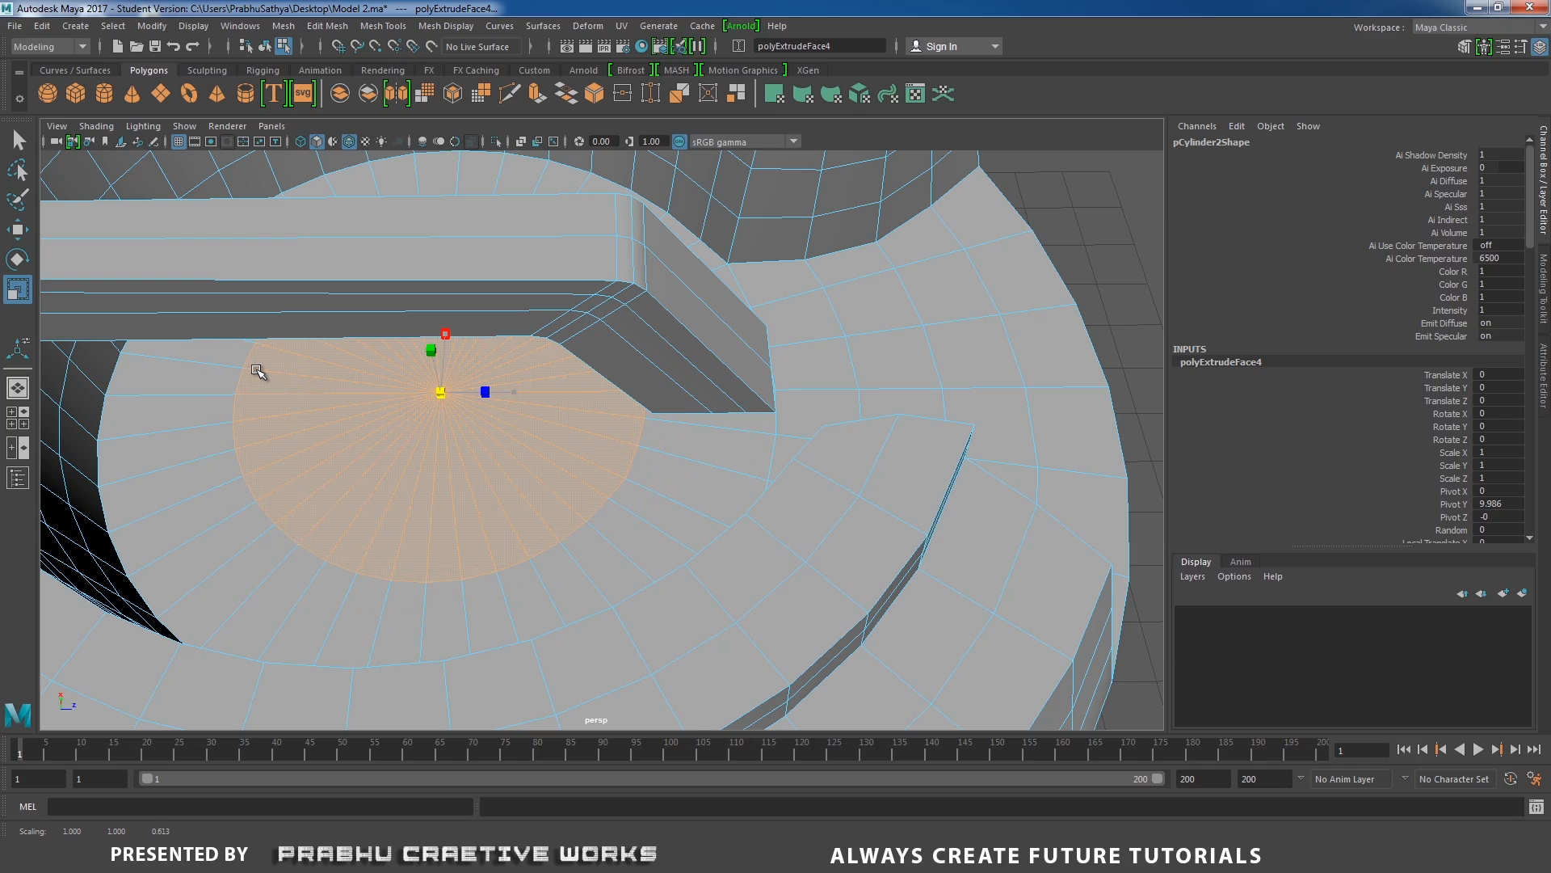
alt+drag(254, 370, 638, 492)
right_drag(678, 391, 757, 368)
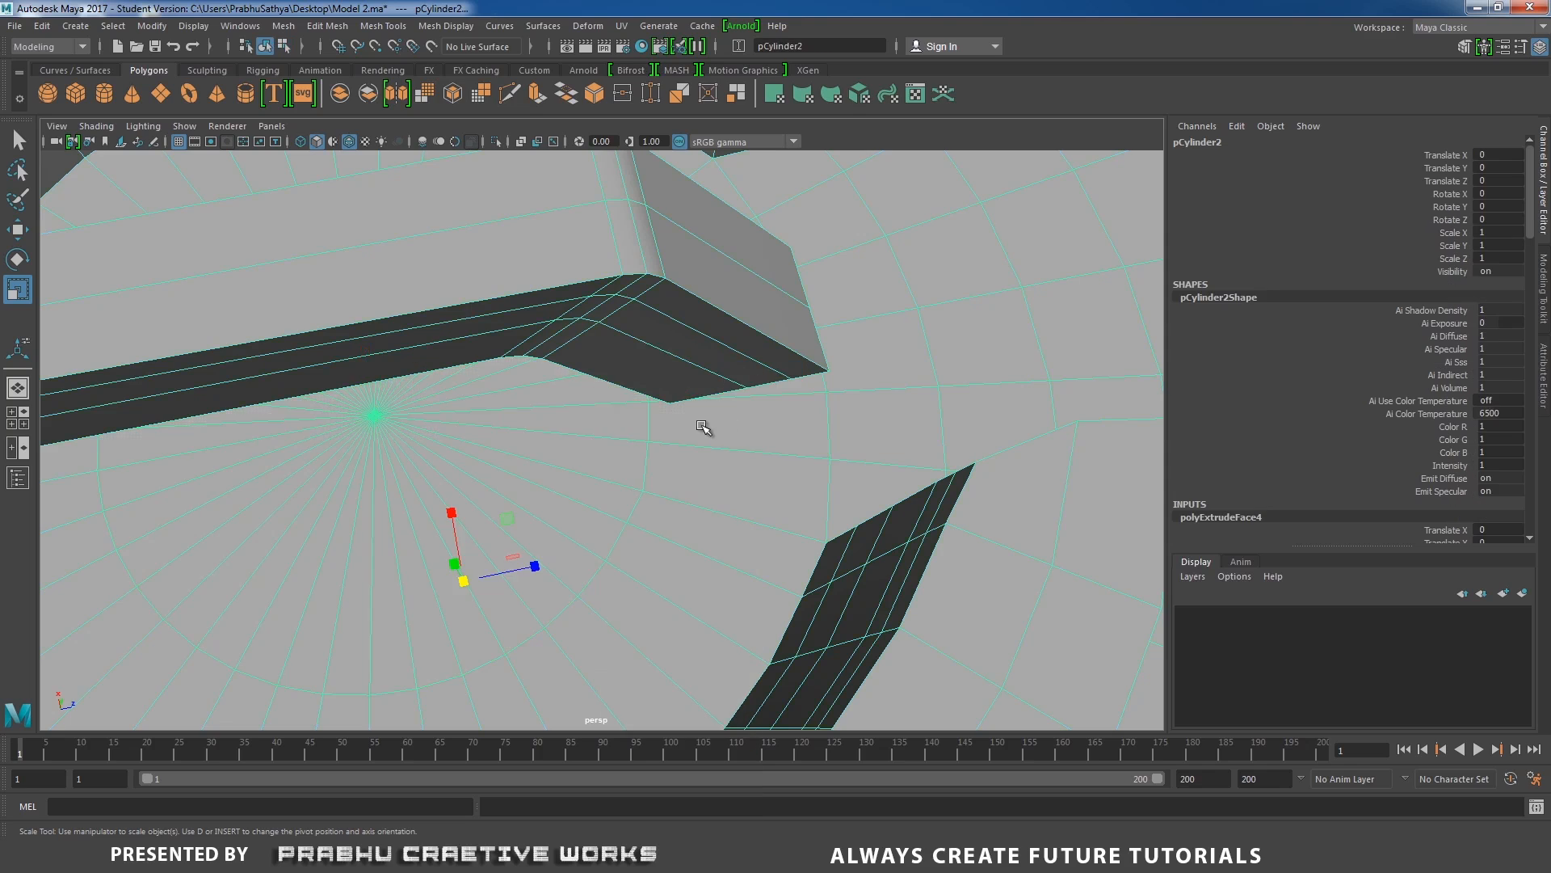
Insert two concentric edge loops in the recess floor between the inner extruded ring and the floor's outer edge.
alt+drag(703, 429, 820, 332)
shift+right_drag(818, 331, 758, 345)
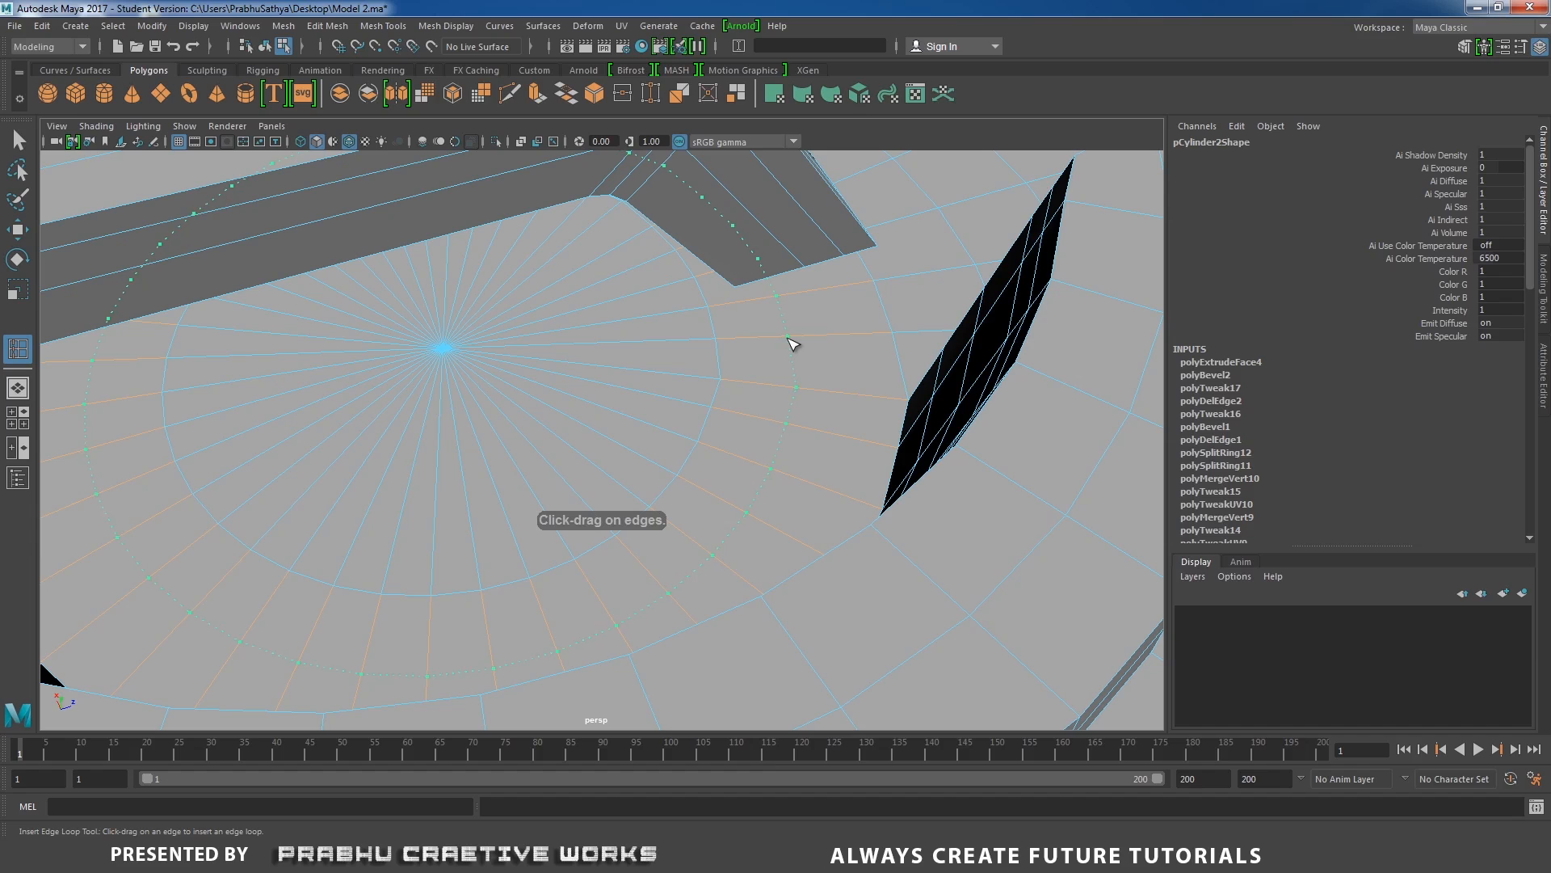
click(789, 338)
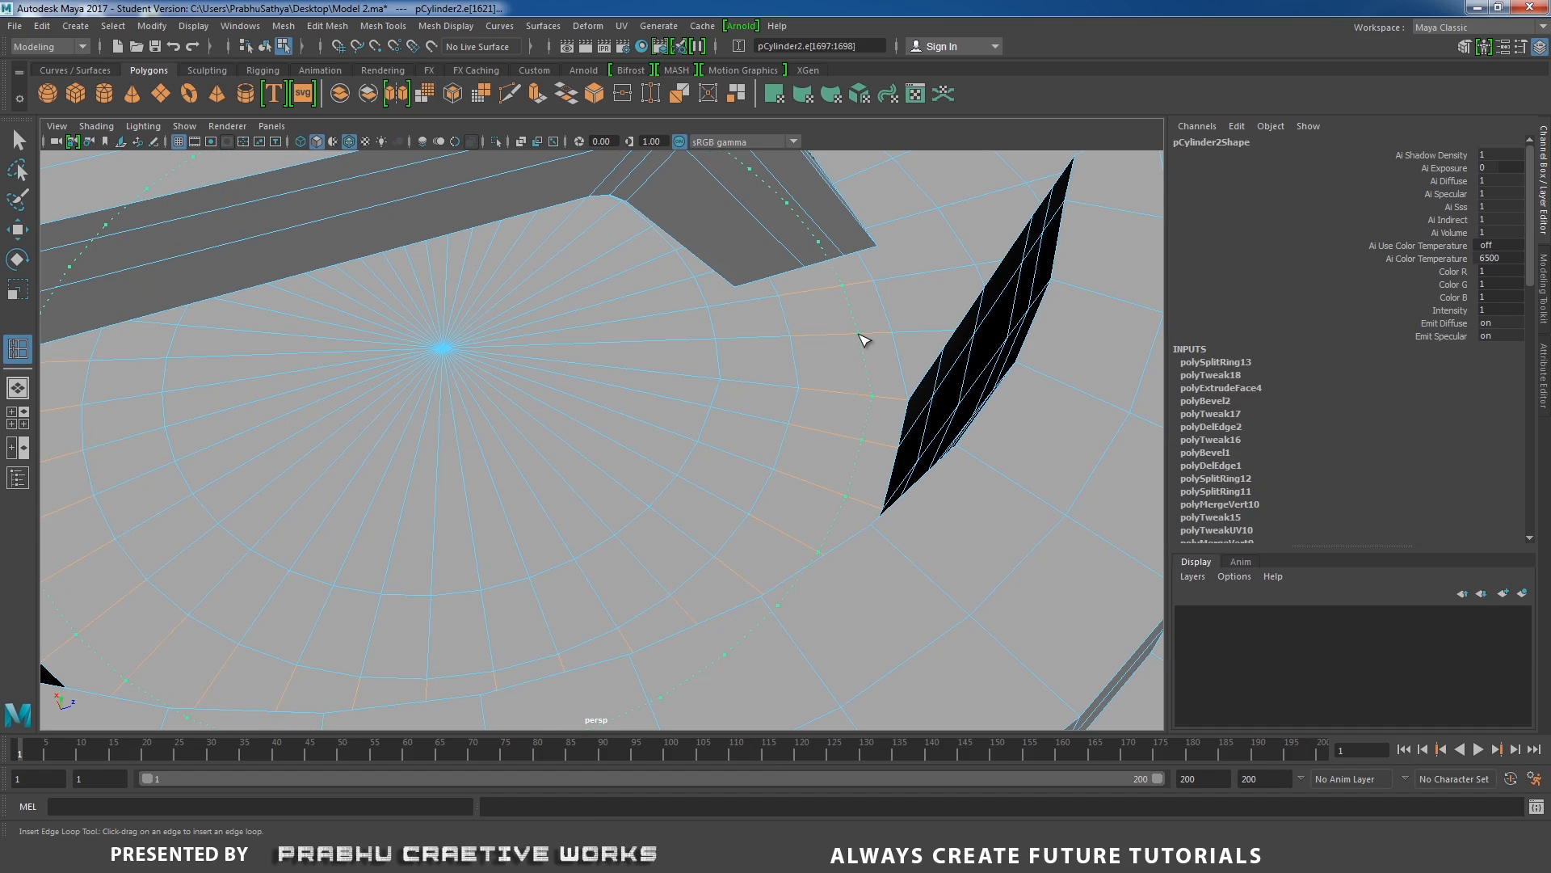
alt+drag(864, 339, 800, 298)
Select the edge loop at the bottom of the handle's leg and lower it to the recess floor.
key(w)
right_drag(798, 297, 797, 255)
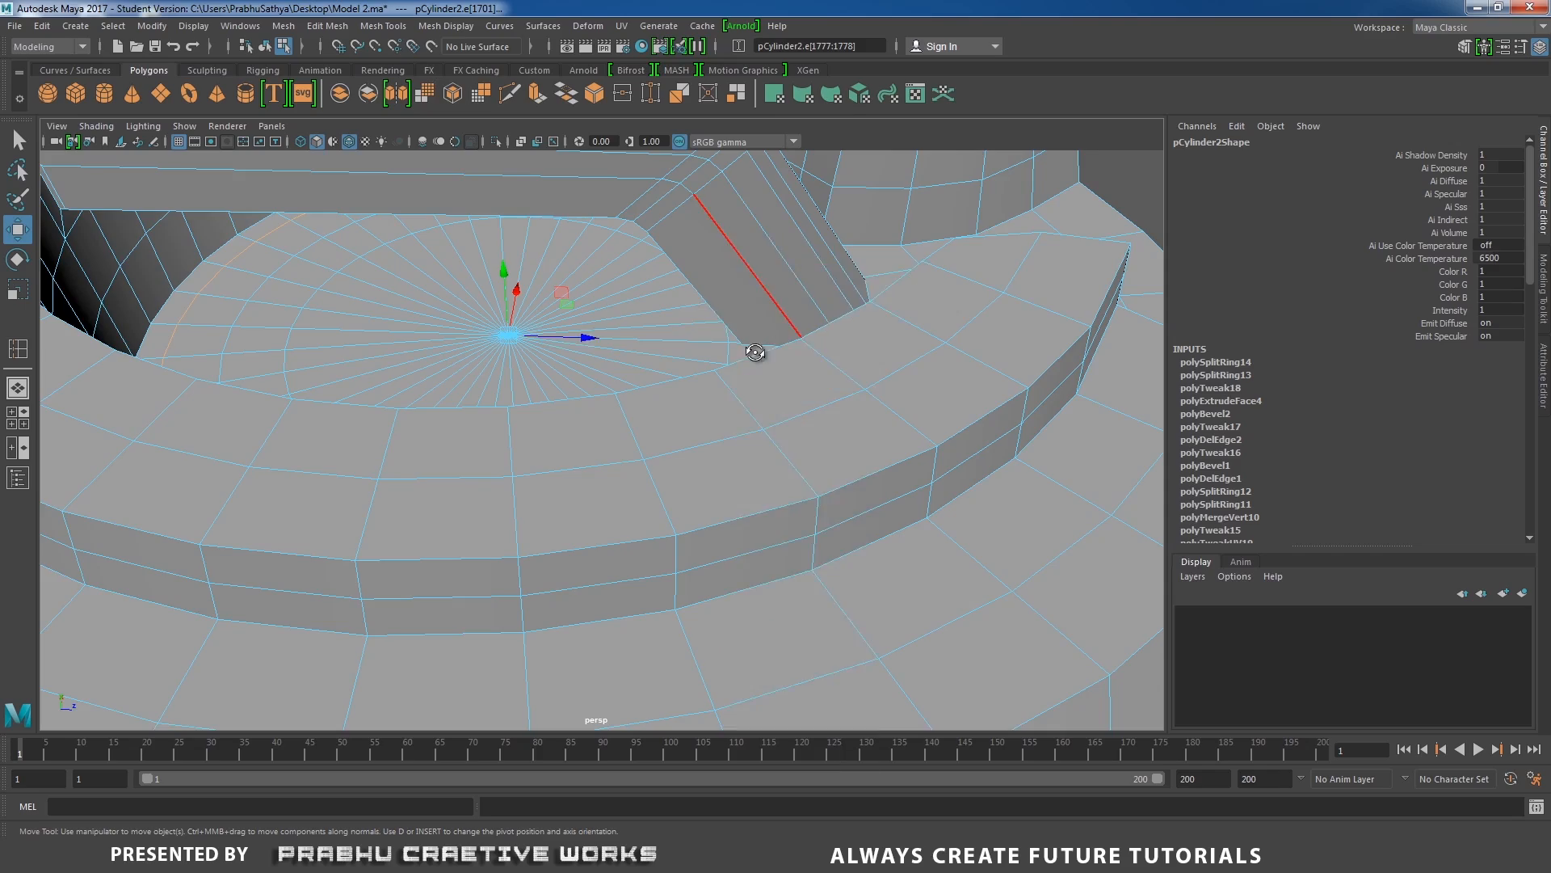
alt+drag(756, 350, 782, 467)
double_click(768, 353)
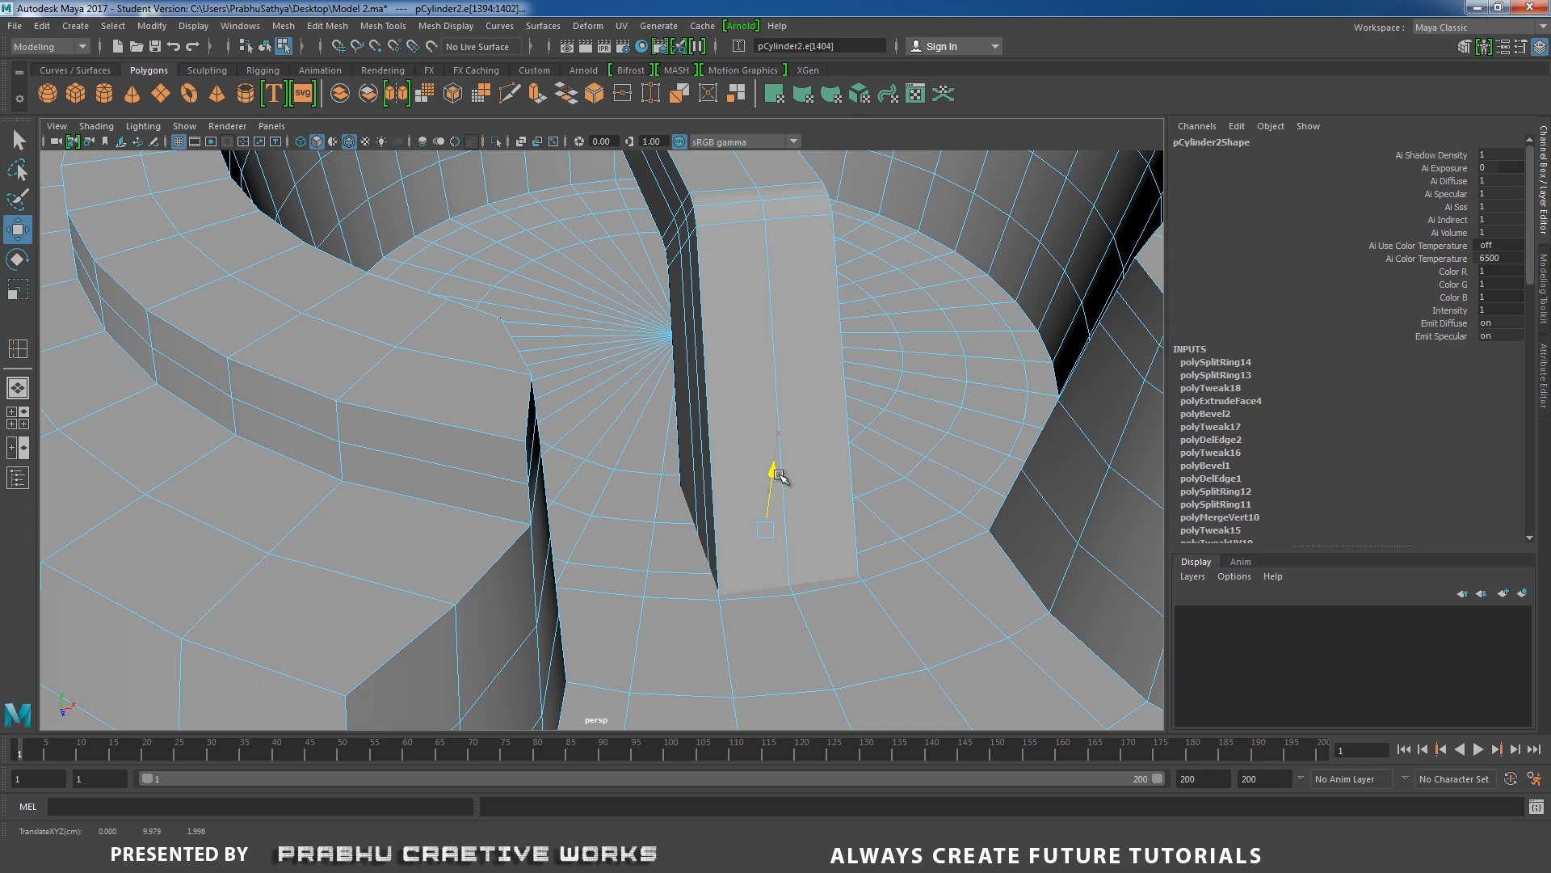
alt+drag(723, 504, 693, 560)
alt+middle_drag(692, 560, 685, 444)
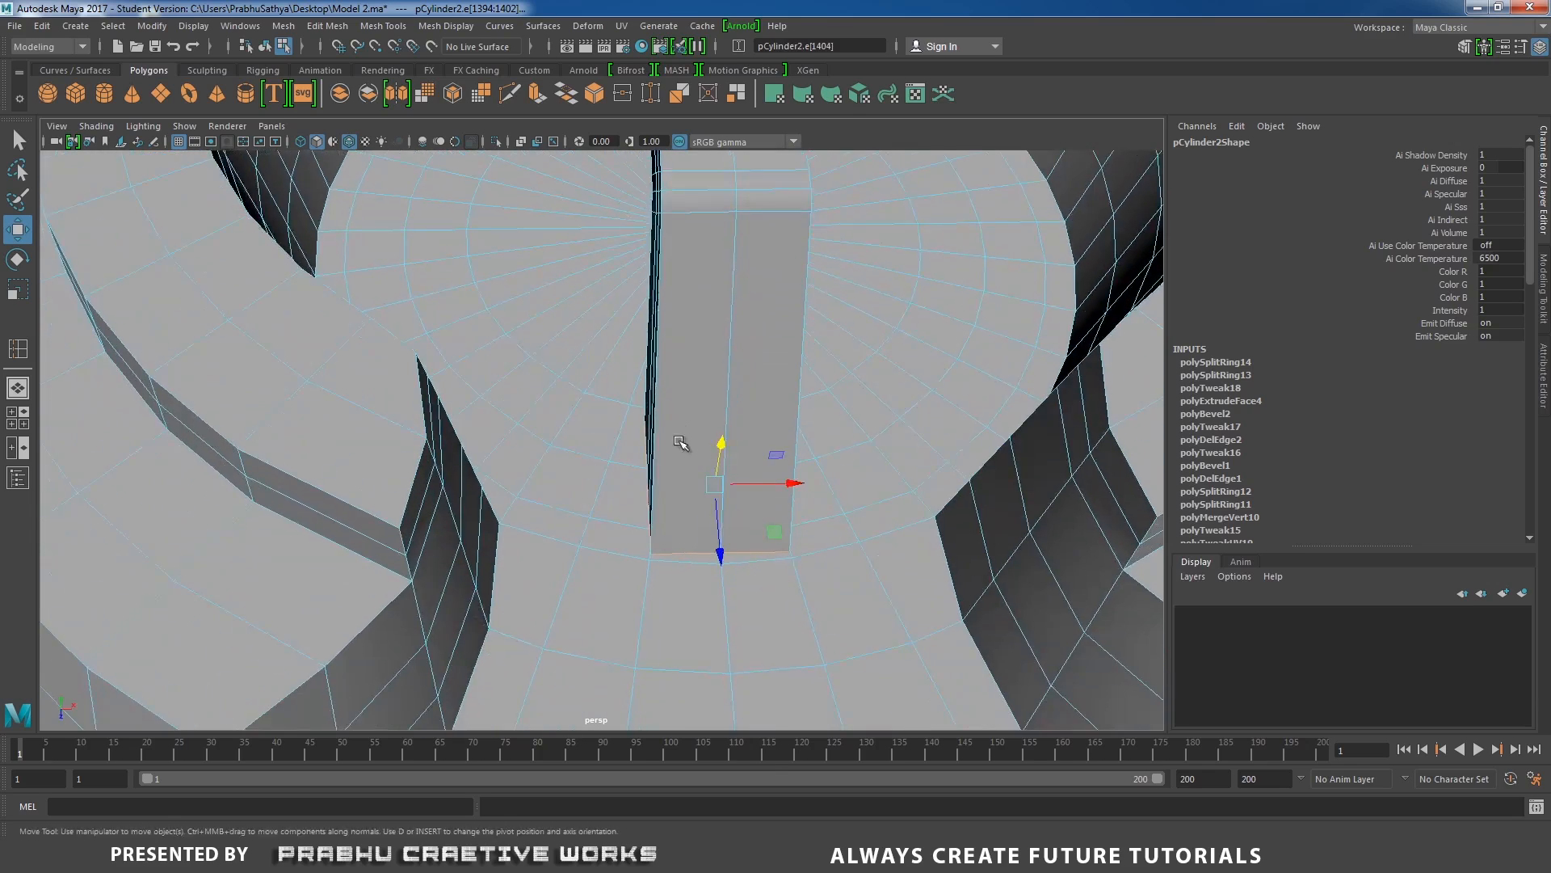
Examine how the corners and edges of the leg's foot line up with the recess floor's rings and spokes.
scroll(686, 445, up, 3)
alt+drag(682, 579, 677, 502)
right_drag(680, 390, 690, 443)
alt+drag(668, 471, 608, 472)
alt+drag(666, 478, 691, 461)
right_drag(672, 481, 668, 367)
alt+drag(668, 367, 744, 453)
scroll(747, 490, up, 3)
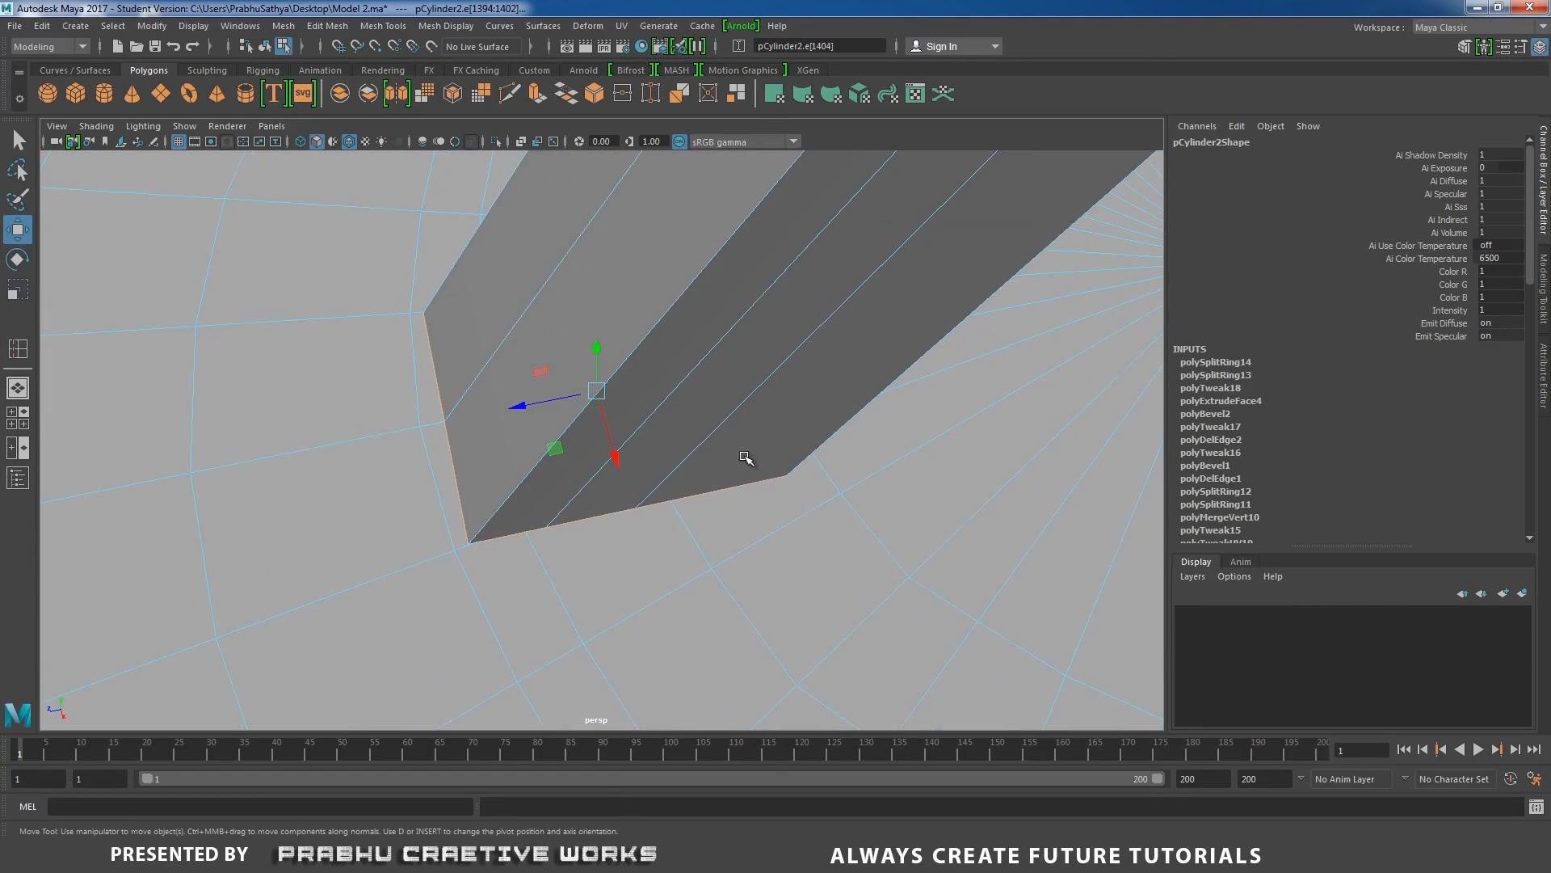
Select the recess floor's edges running beneath both sides of the handle leg's foot, using wireframe display to reach them.
alt+drag(618, 472, 785, 467)
key(4)
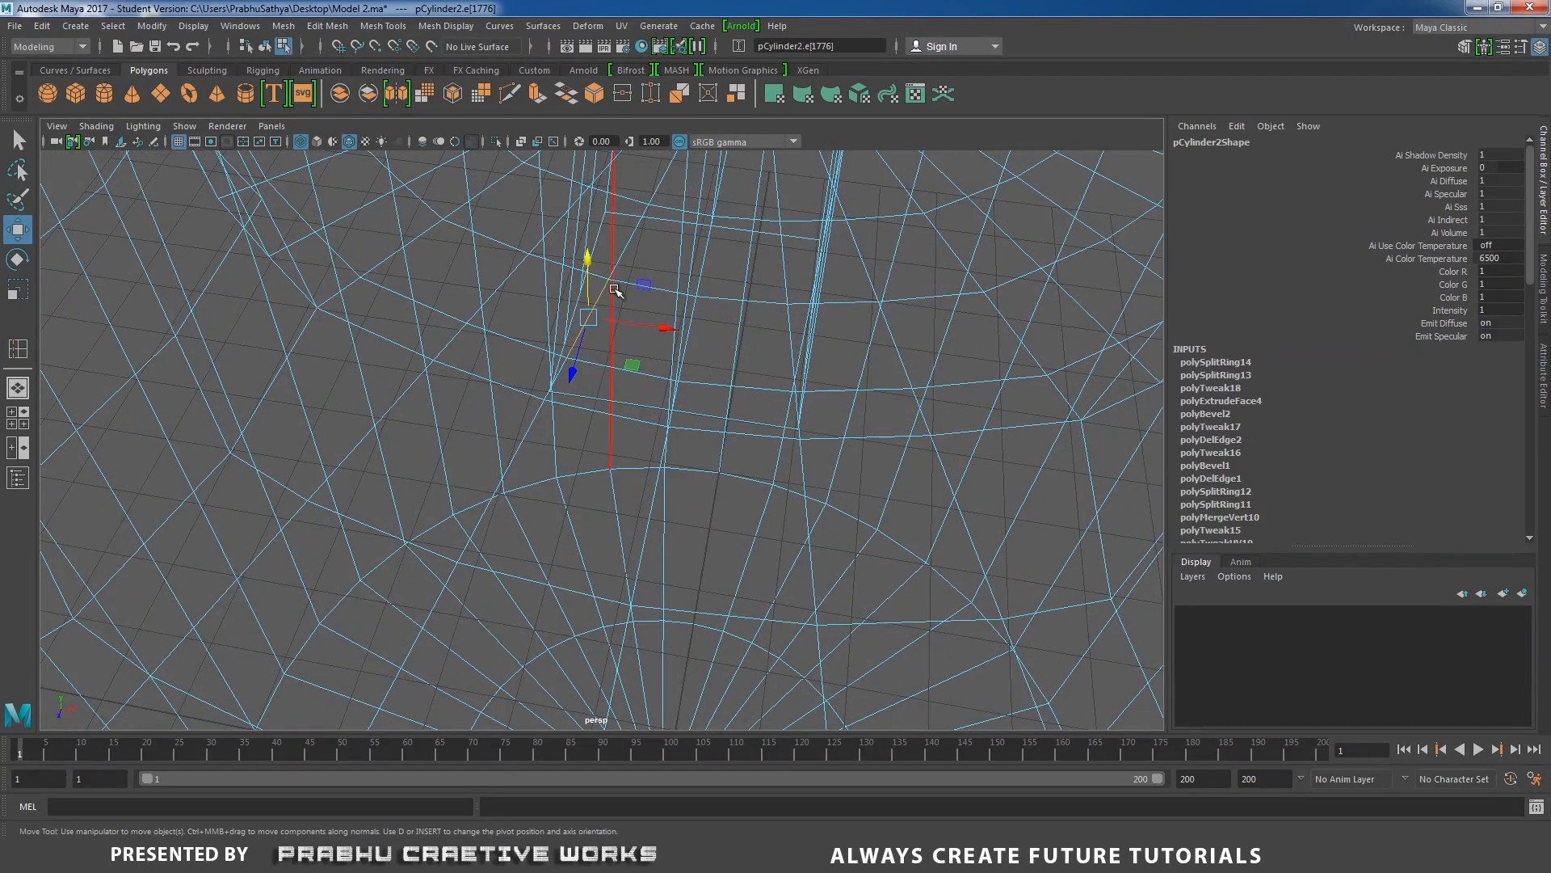
alt+drag(857, 288, 762, 322)
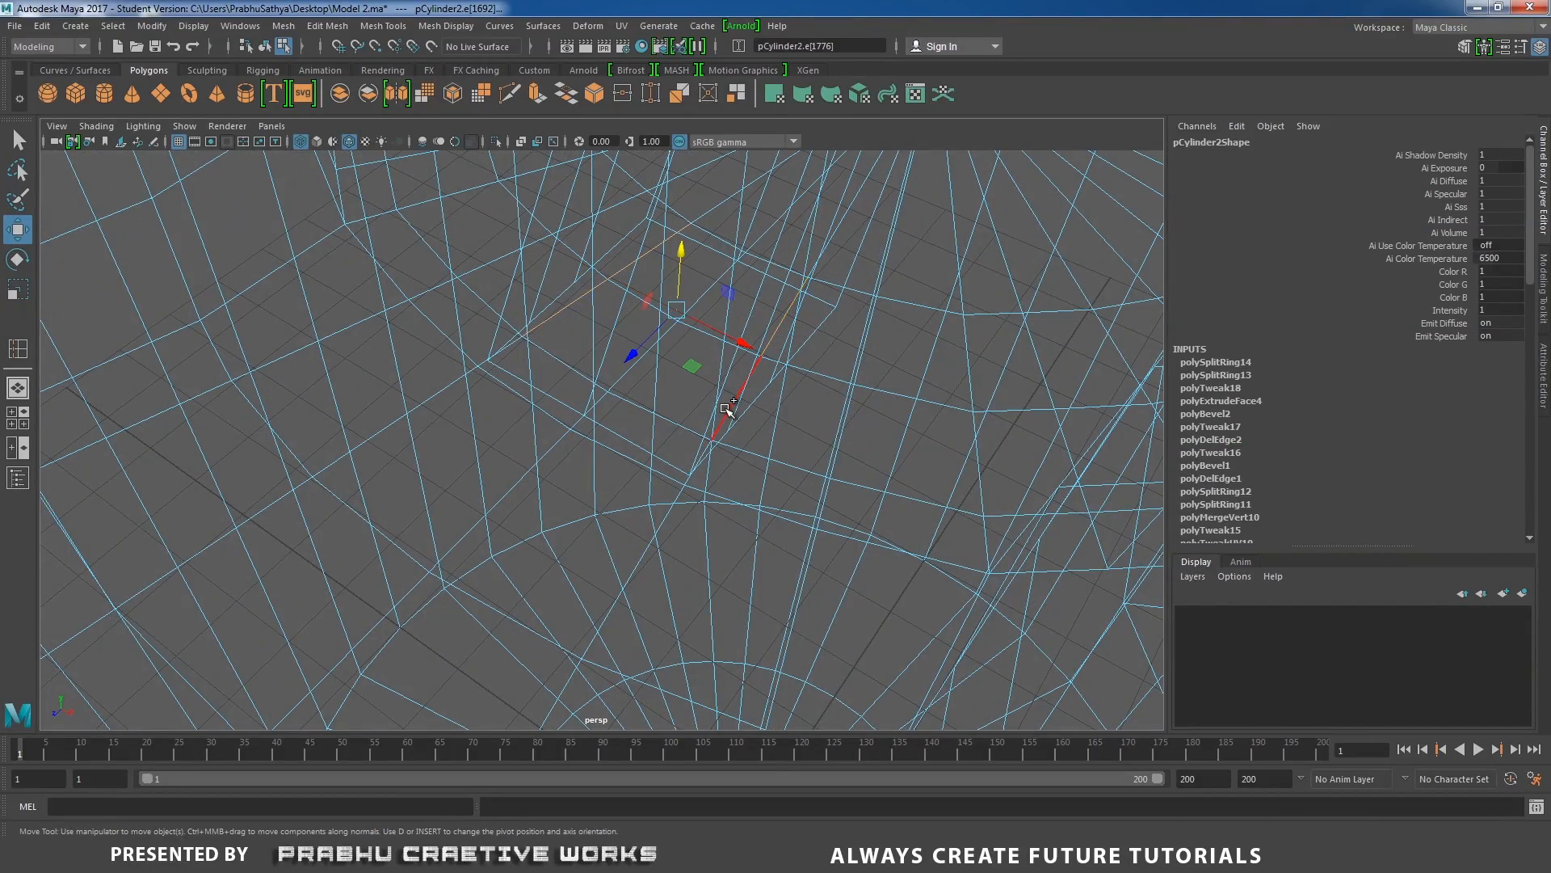
alt+drag(779, 416, 703, 436)
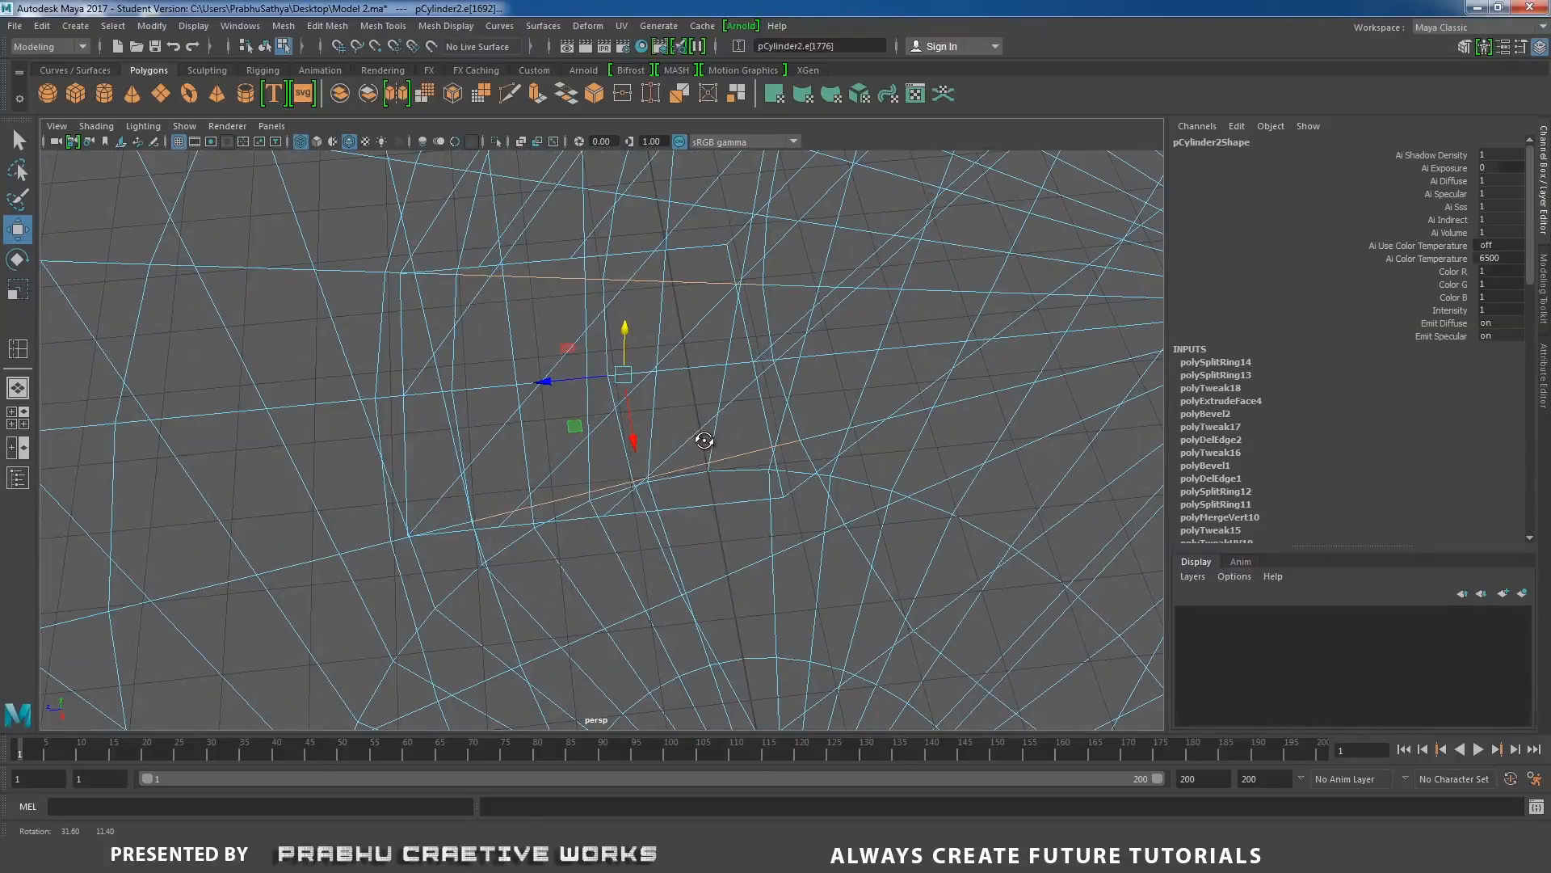
shift+click(462, 520)
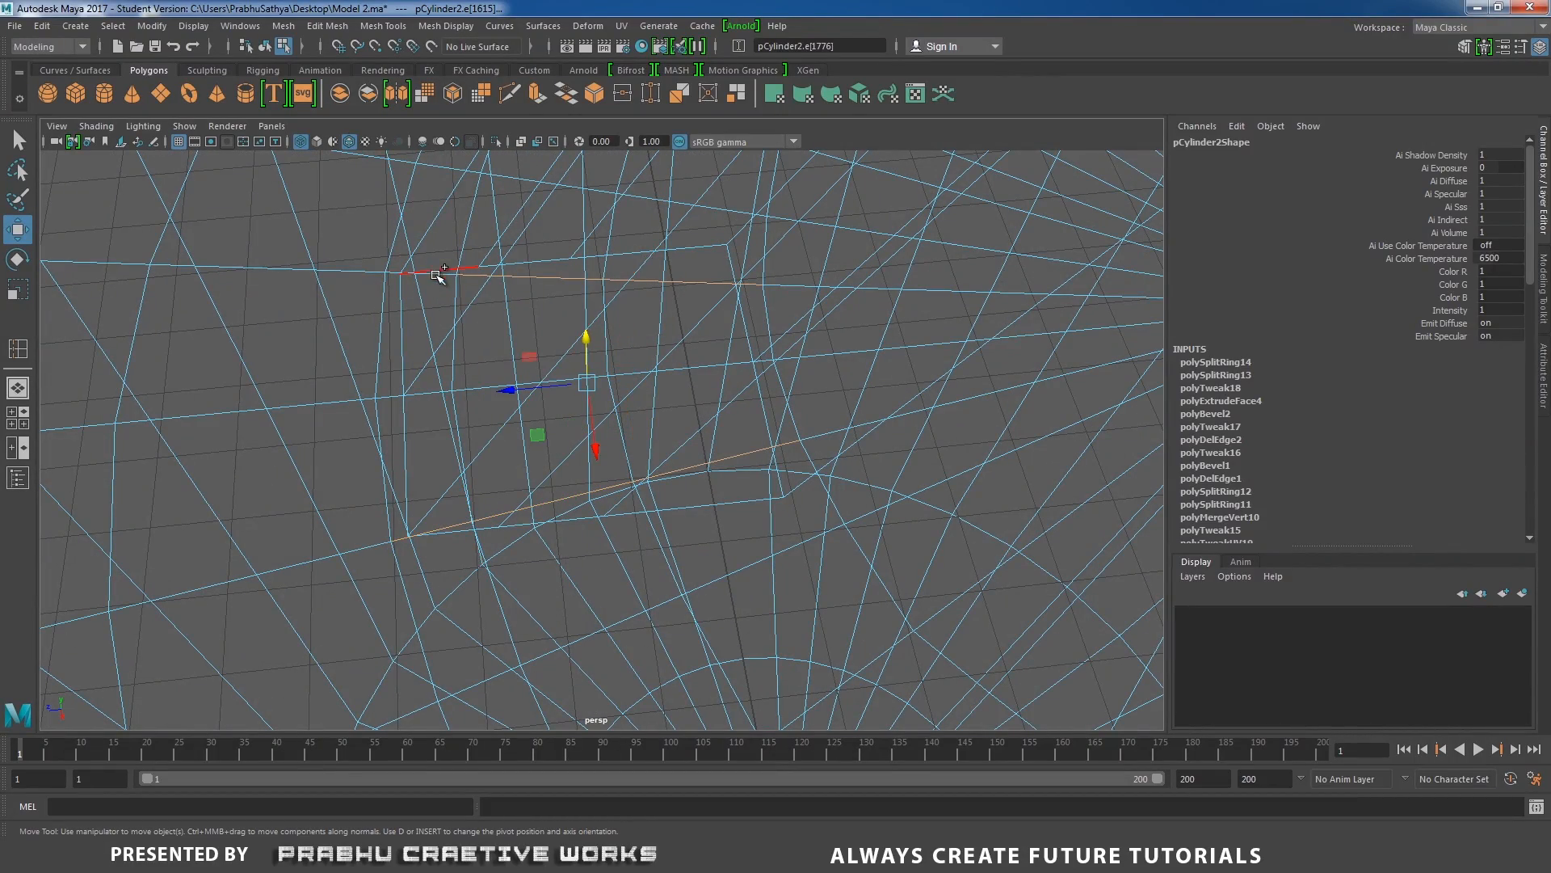
shift+click(437, 280)
mouse_move(437, 280)
alt+mouse_down()
mouse_move(547, 381)
mouse_move(625, 416)
alt+mouse_up()
Return to shaded display, scale the selected floor edges apart along X to about 1.32, and shift them slightly along Z around the foot.
key(5)
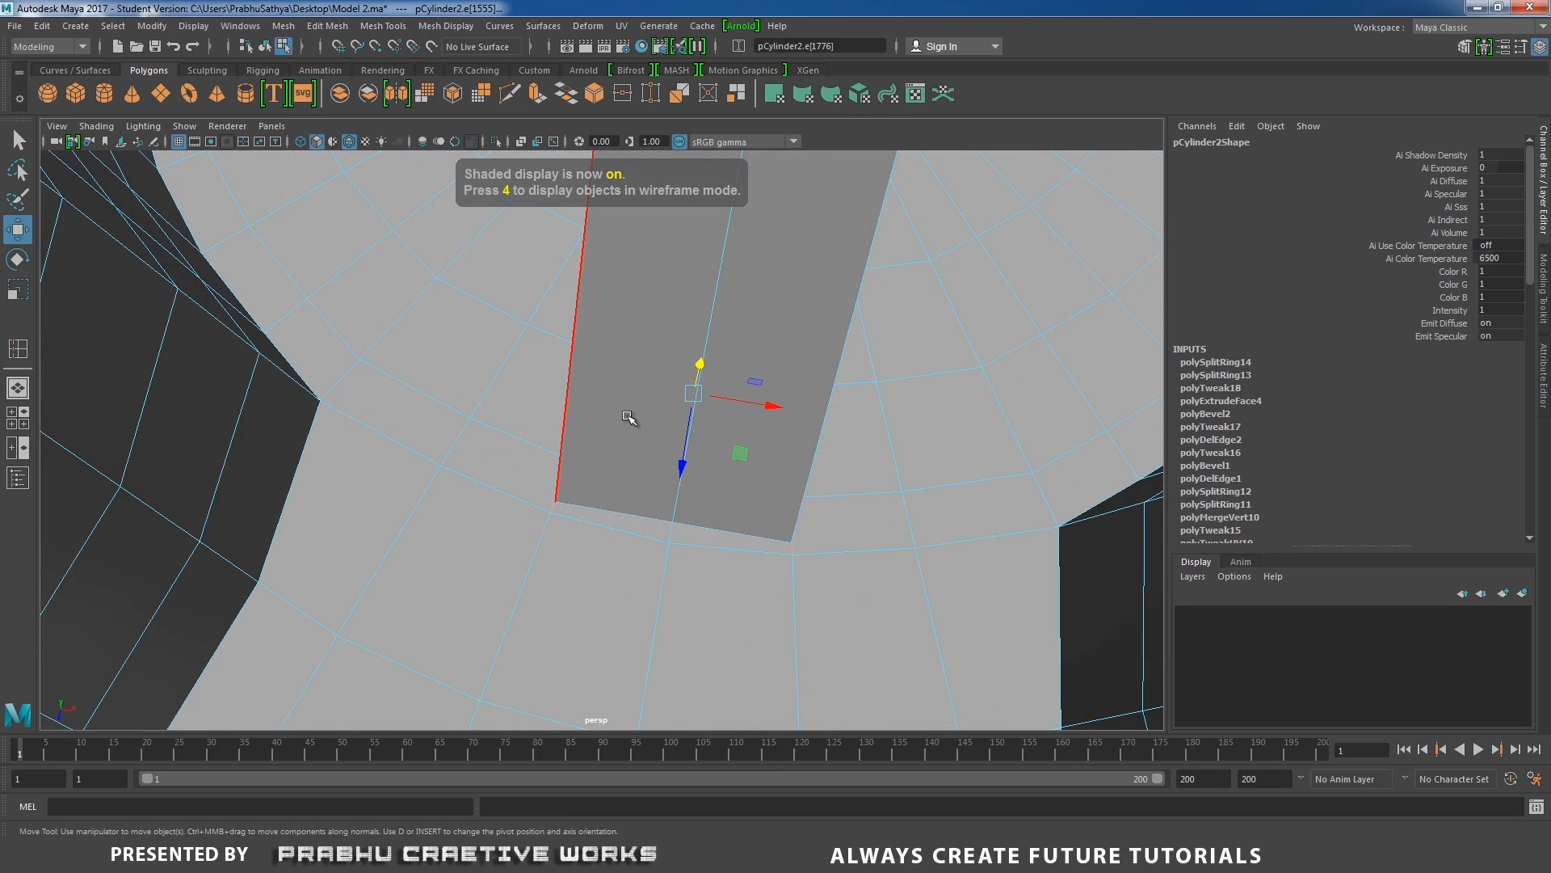
key(r)
drag(767, 405, 792, 412)
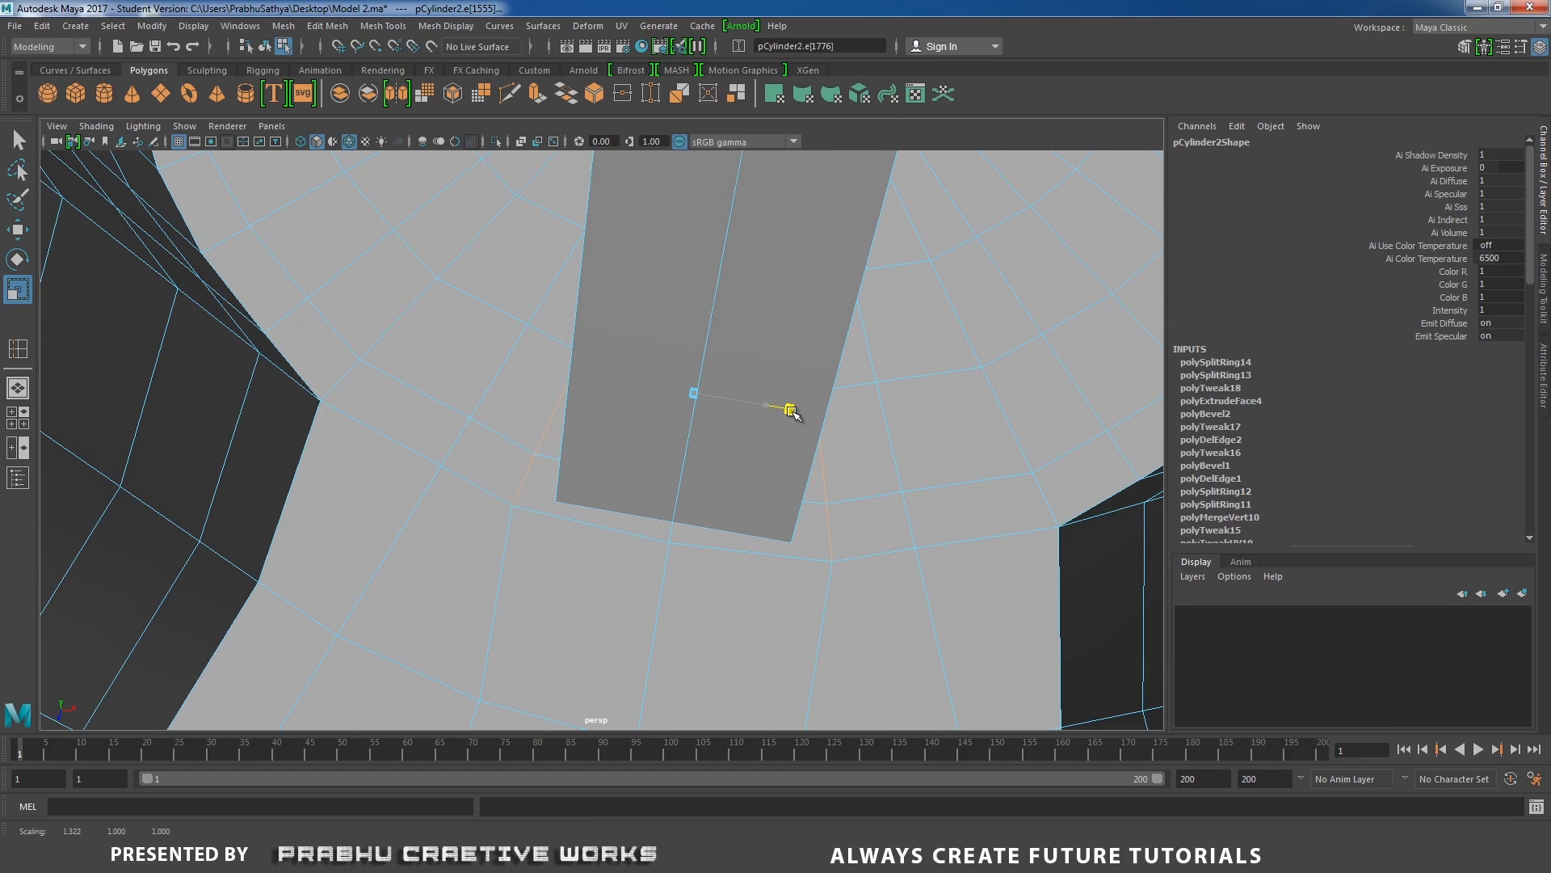
alt+drag(682, 426, 660, 527)
key(w)
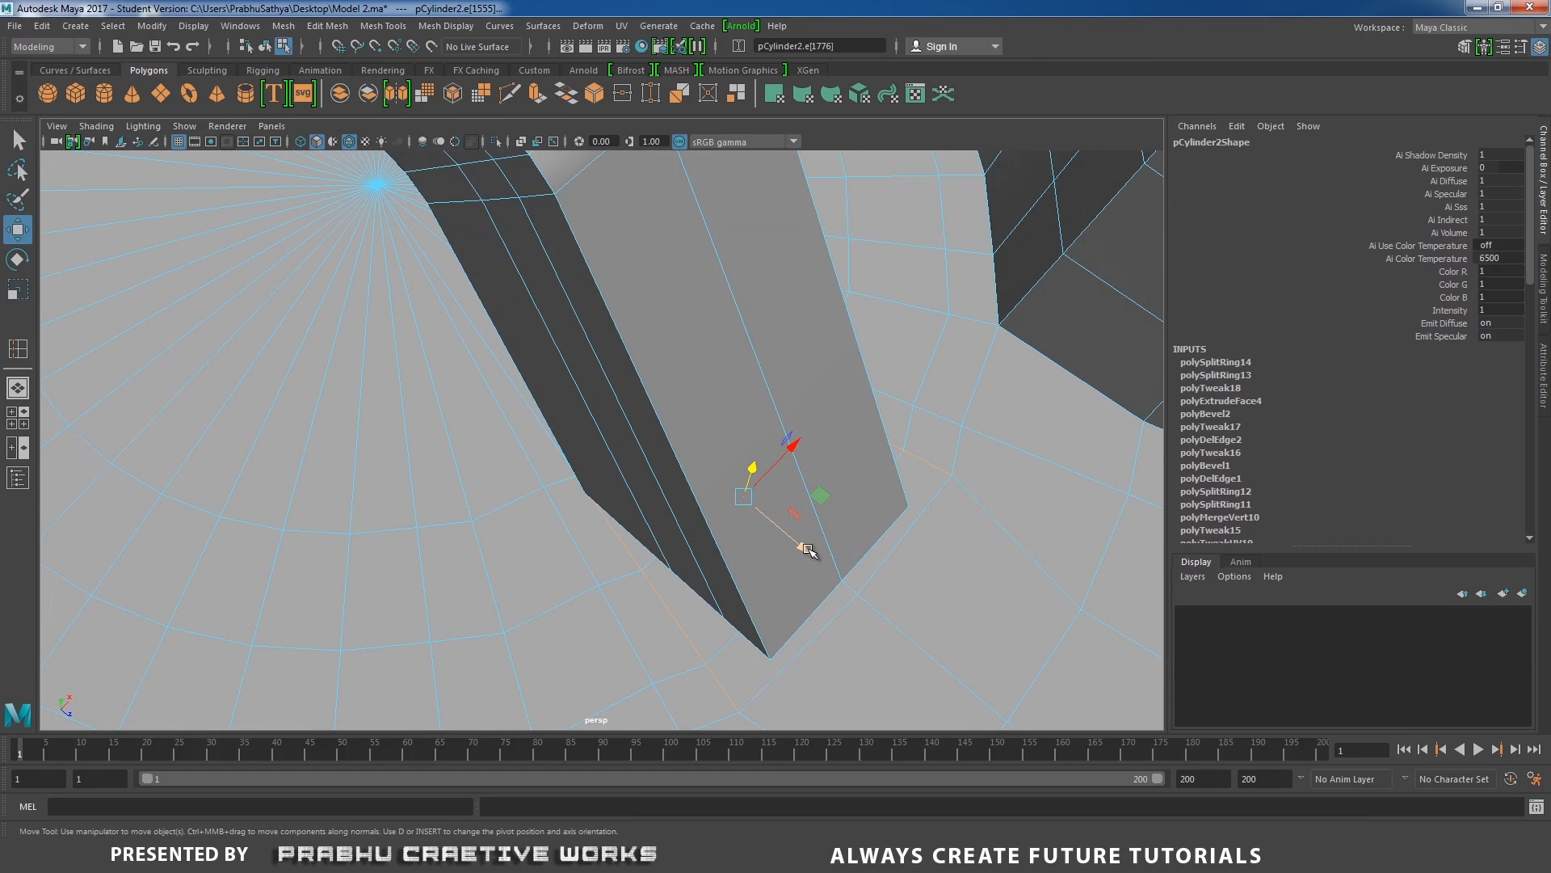
drag(806, 548, 798, 542)
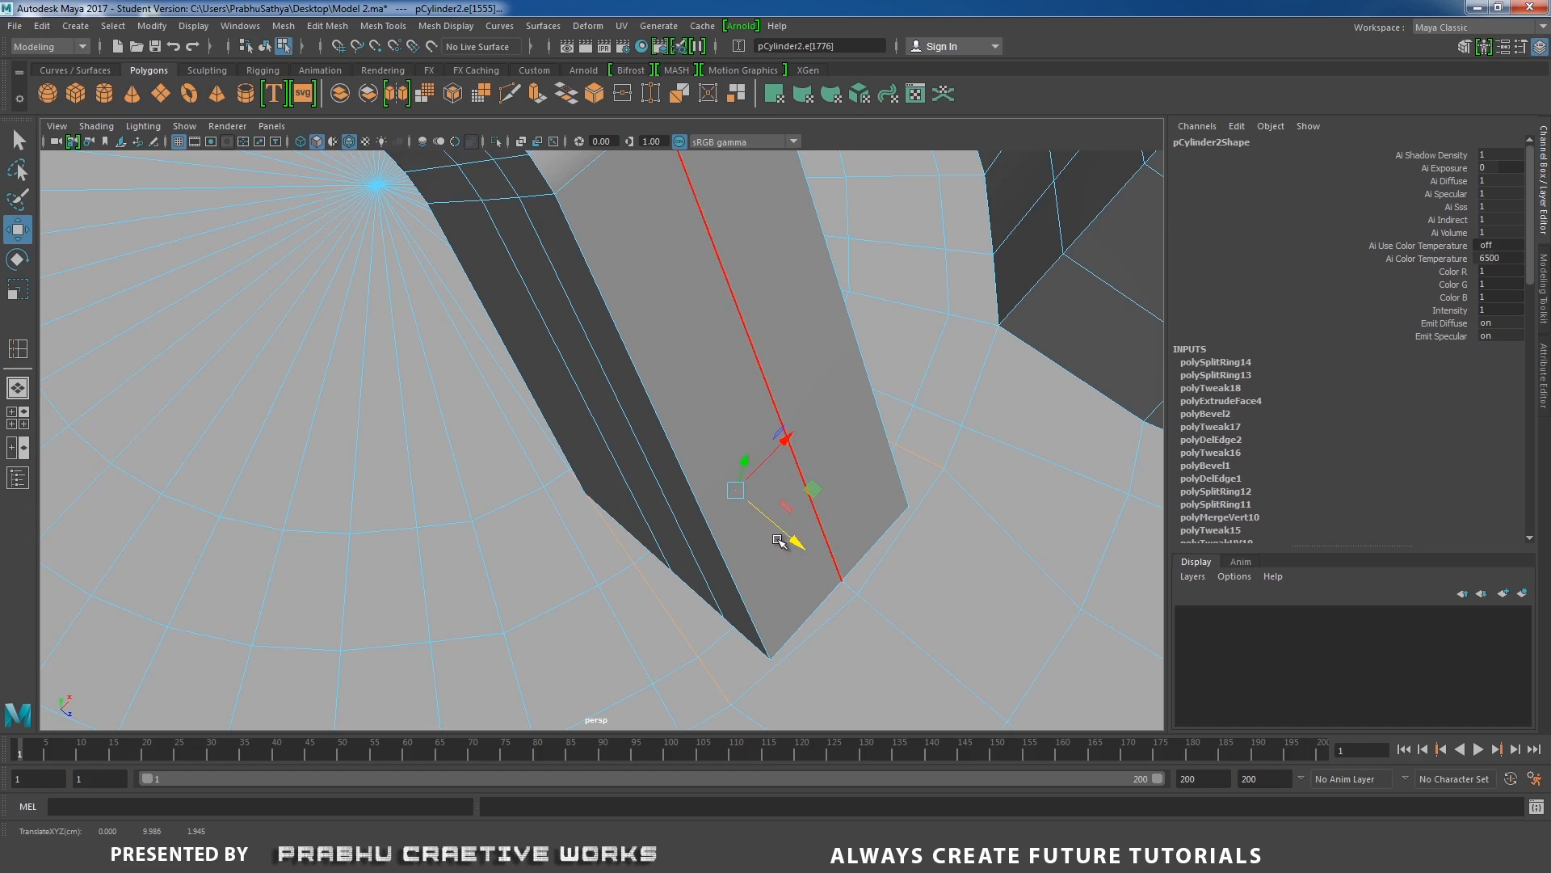
key(r)
drag(783, 443, 727, 495)
Move the floor vertex at the foot's outer corner and the next one along its side closer to the leg.
right_drag(726, 391, 649, 391)
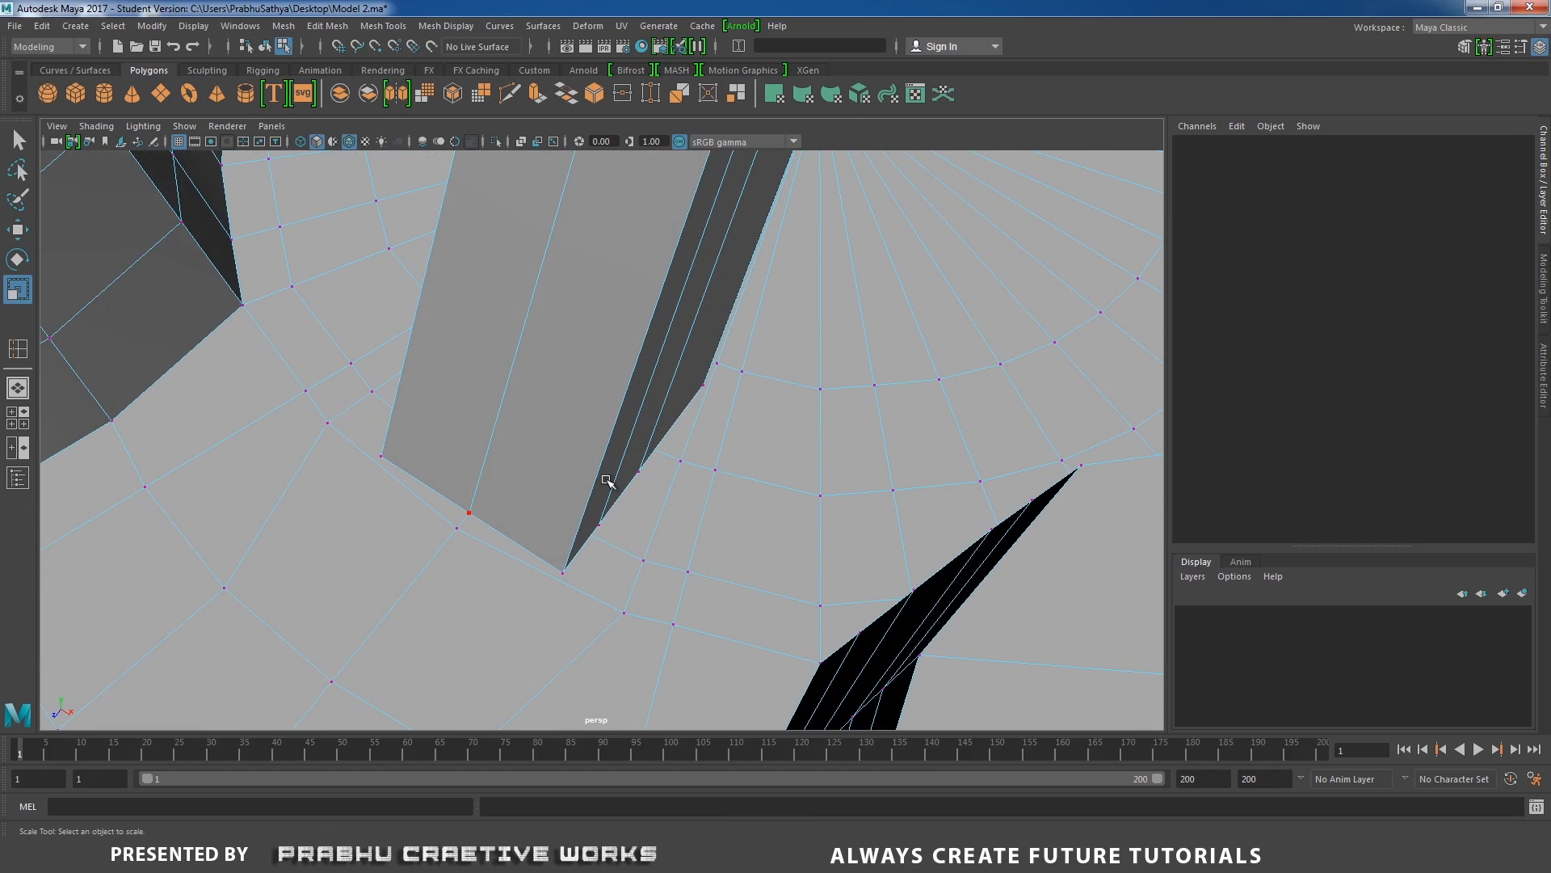
drag(697, 611, 732, 620)
key(w)
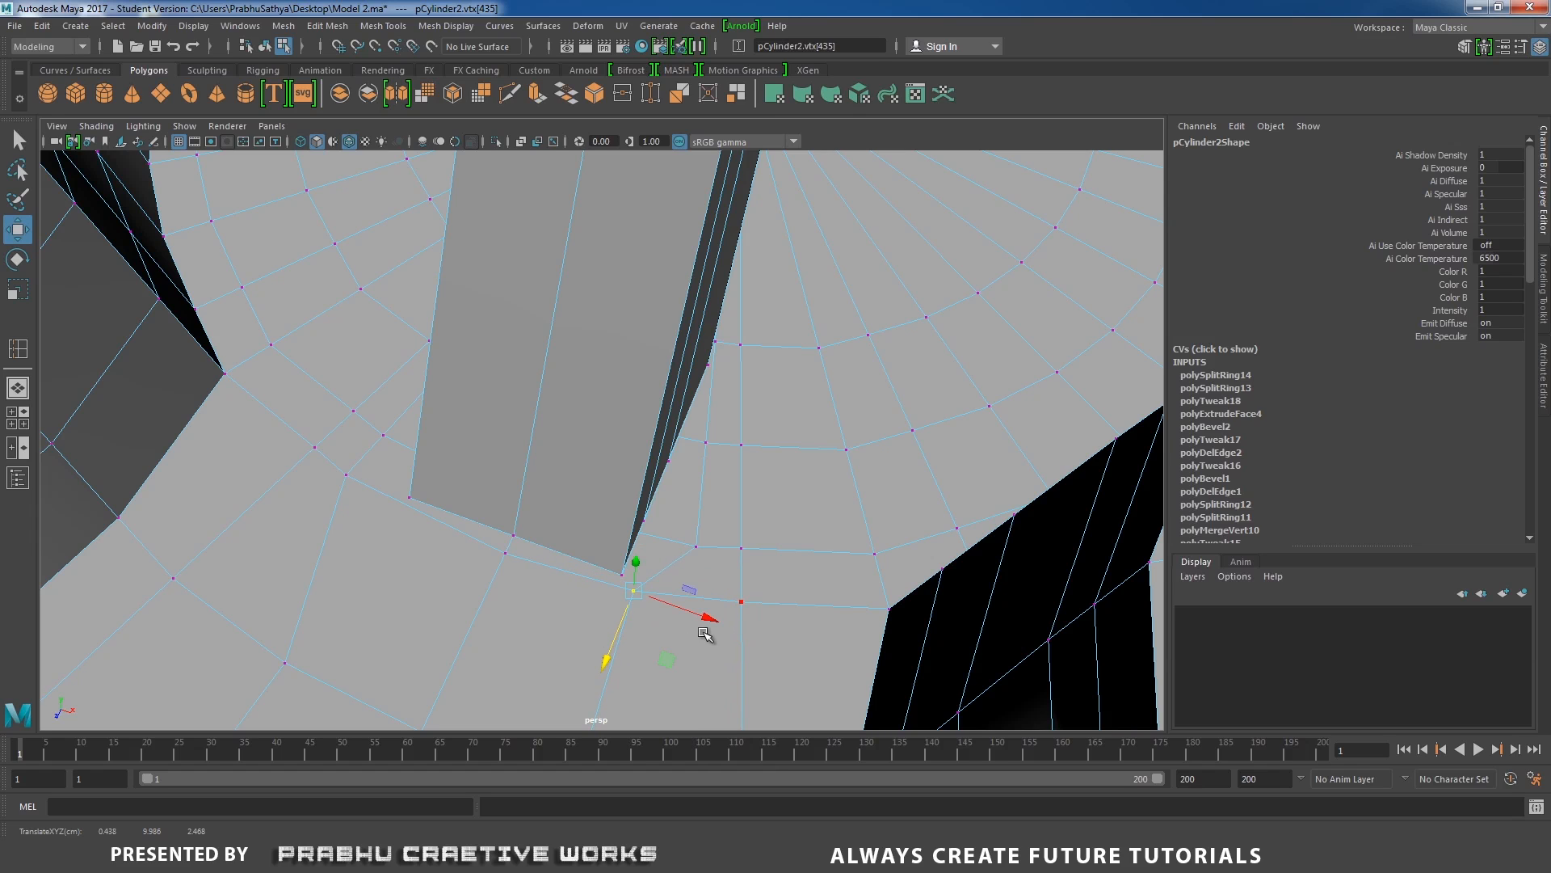
click(699, 553)
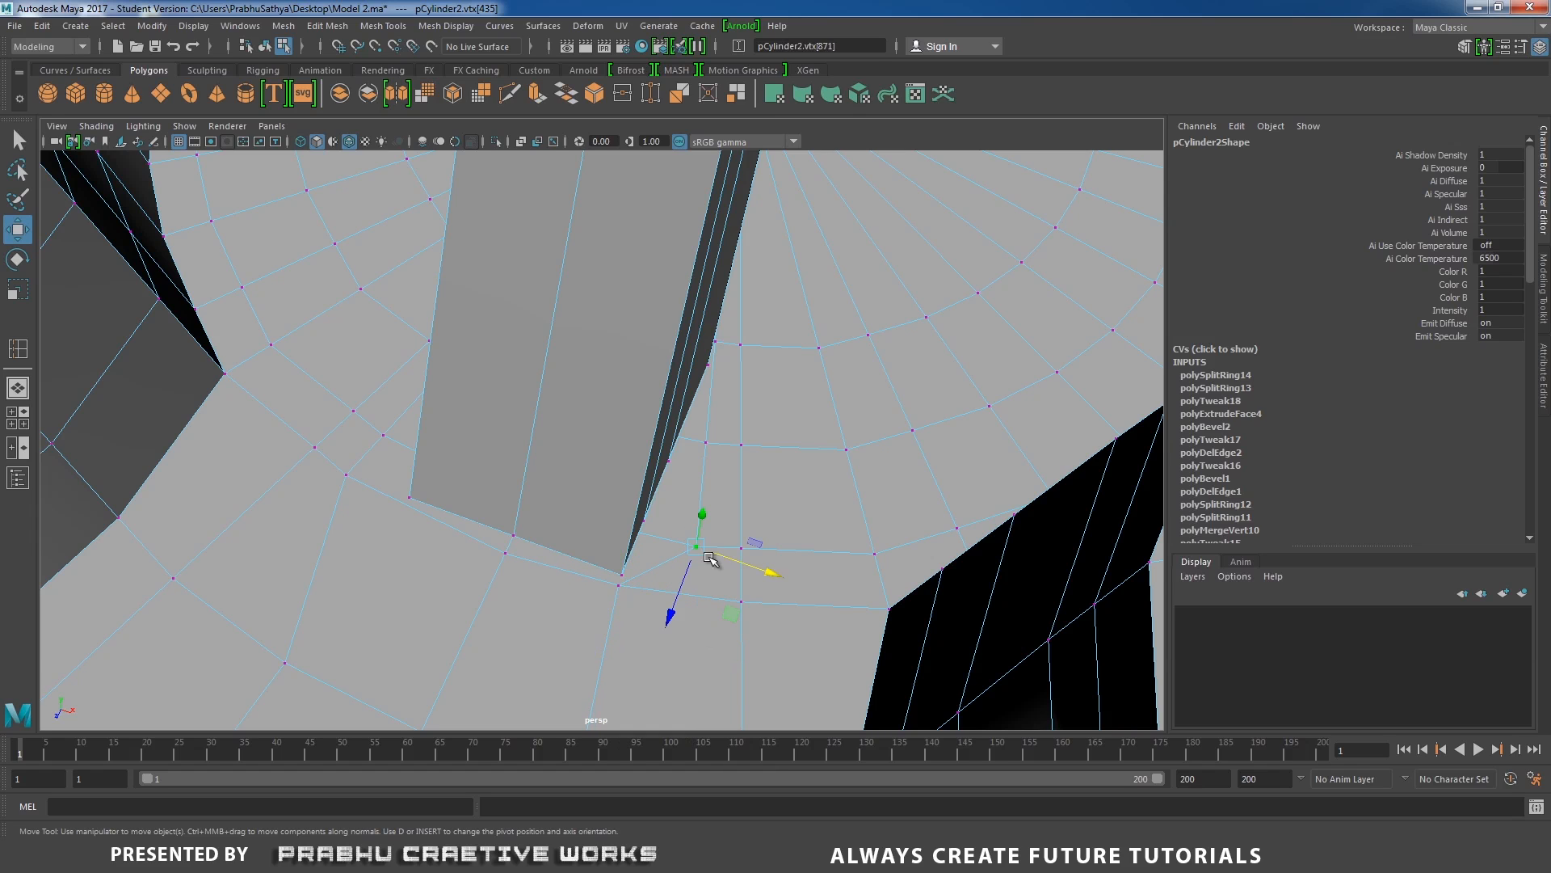
drag(764, 568, 721, 569)
Align the floor vertices beside the foot's inner corner and the midpoint of its inner edge with the foot's outline.
drag(732, 485, 566, 500)
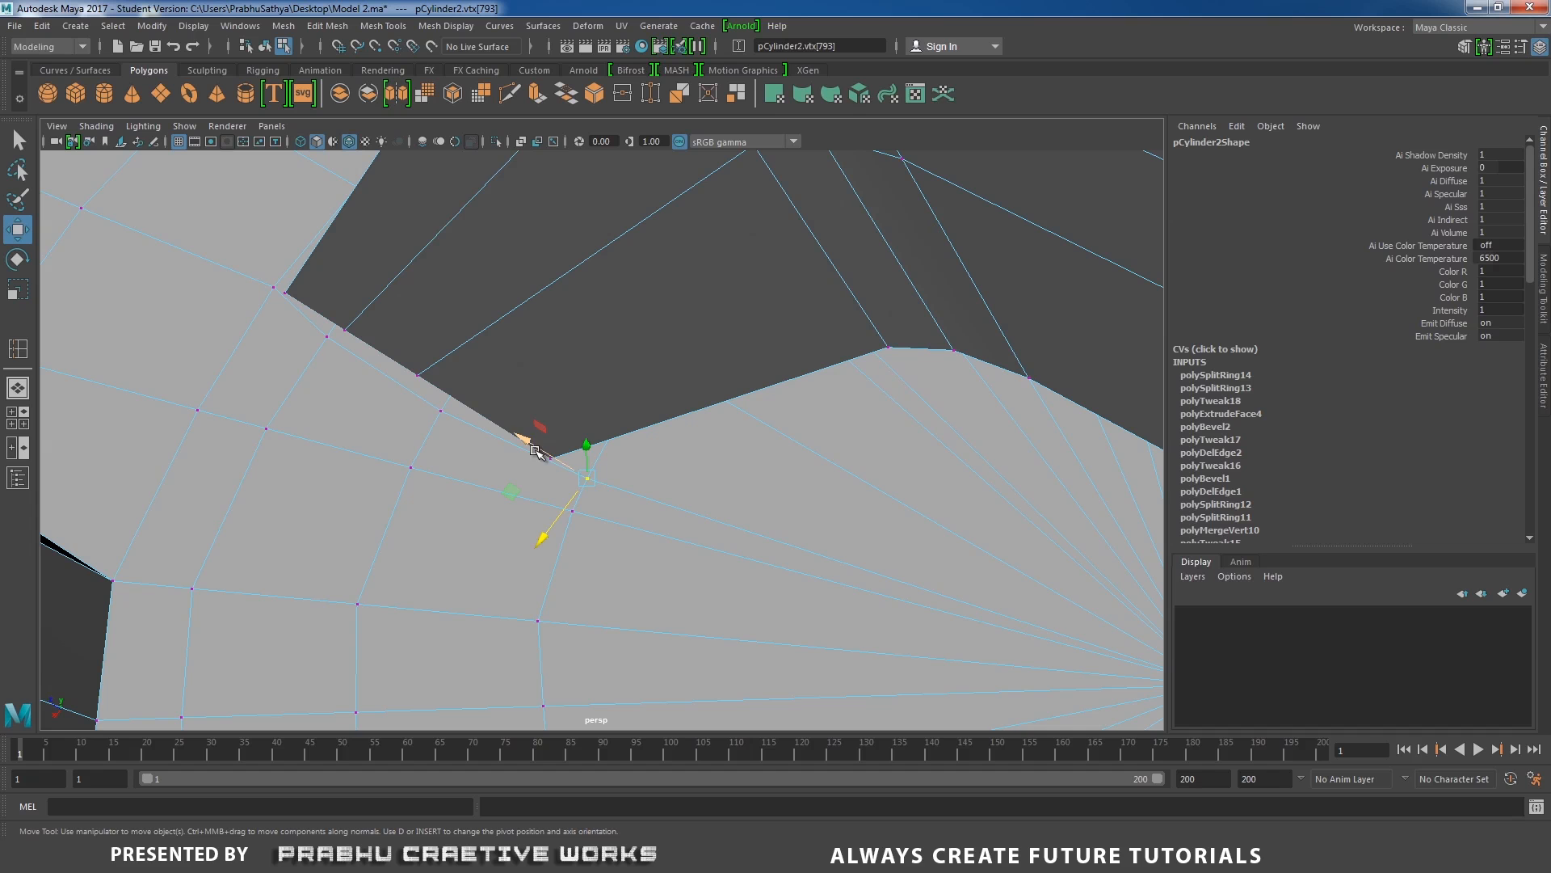
drag(535, 451, 685, 504)
click(564, 380)
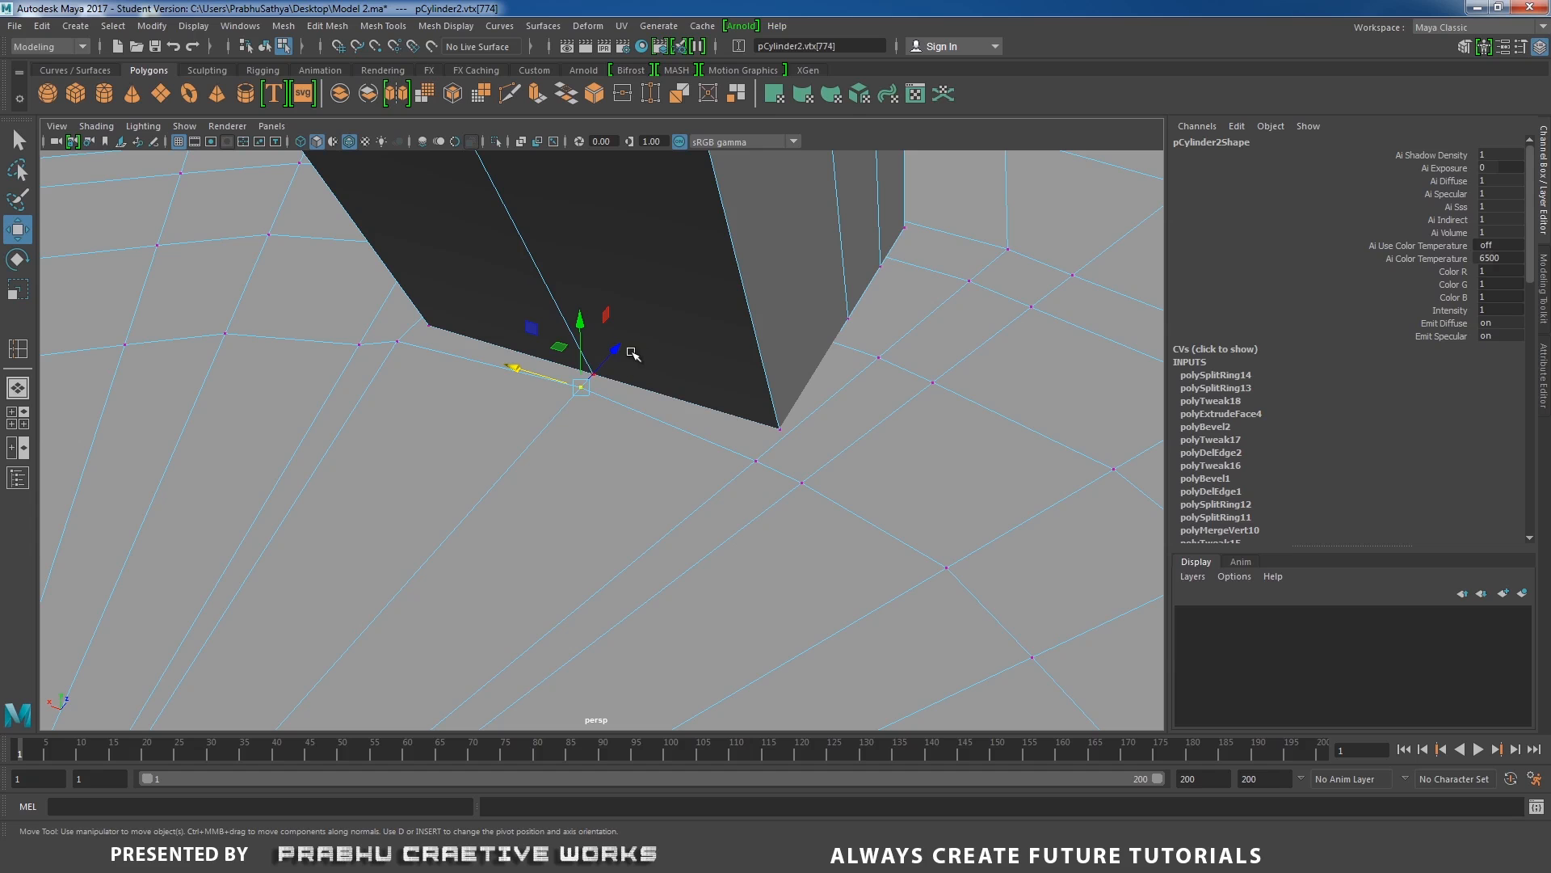
drag(616, 349, 622, 348)
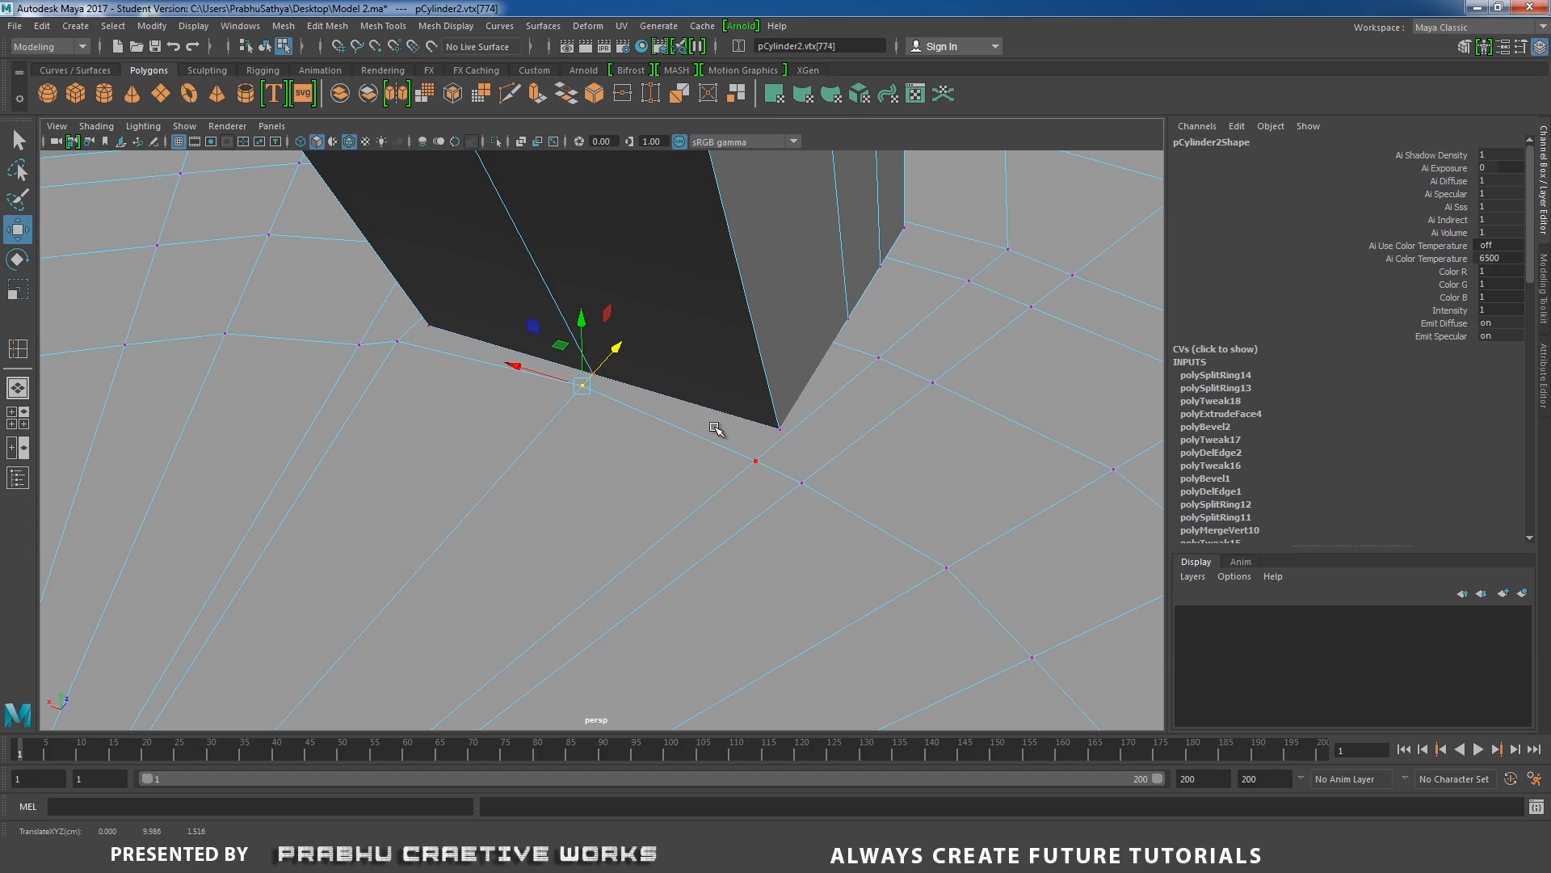
Move the floor vertices at the foot's other inner corner and along the adjoining side closer to the foot's outline.
click(755, 461)
drag(788, 422, 756, 442)
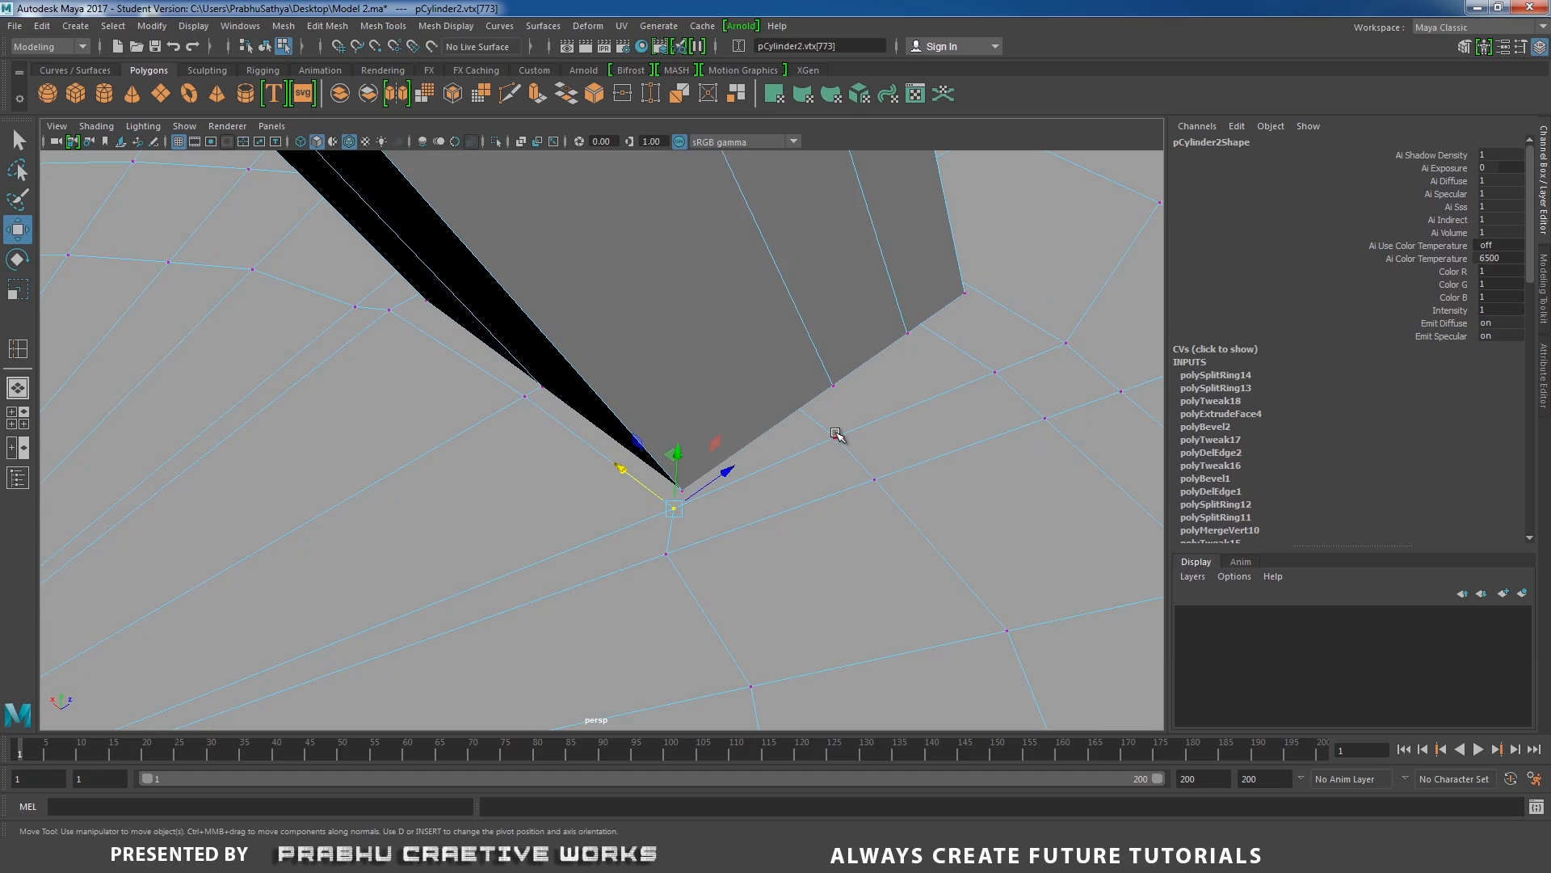
click(837, 437)
drag(883, 401, 906, 397)
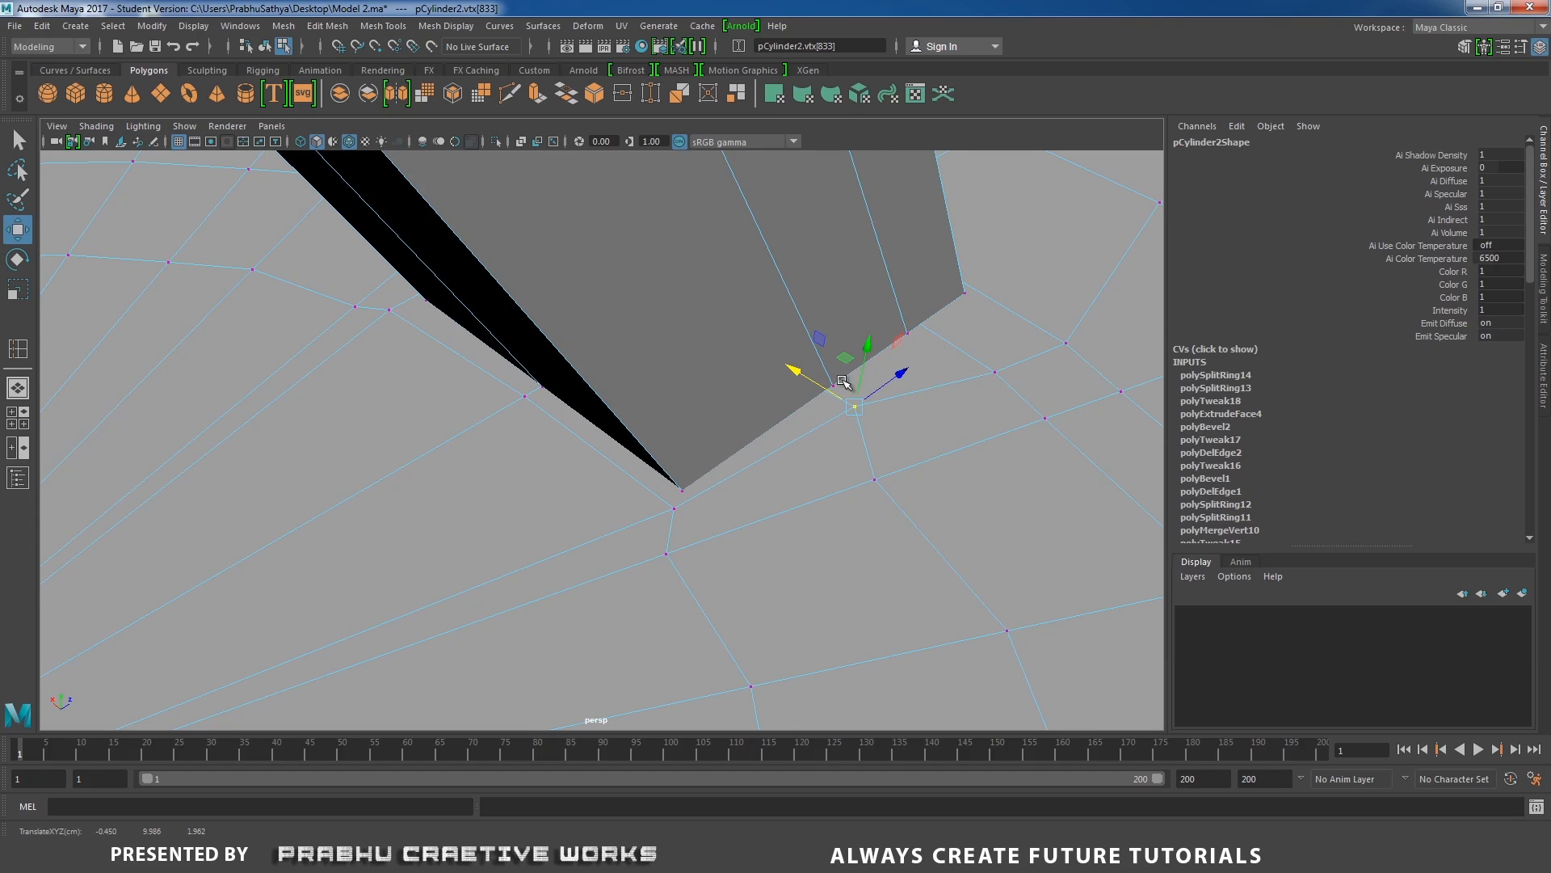
click(997, 373)
drag(935, 338, 918, 327)
Select the narrow ring of recess floor faces surrounding the leg's foot and delete them.
alt+drag(967, 361, 732, 417)
right_drag(797, 391, 797, 436)
alt+drag(751, 429, 765, 484)
click(542, 485)
alt+right_drag(765, 483, 681, 490)
shift+click(502, 400)
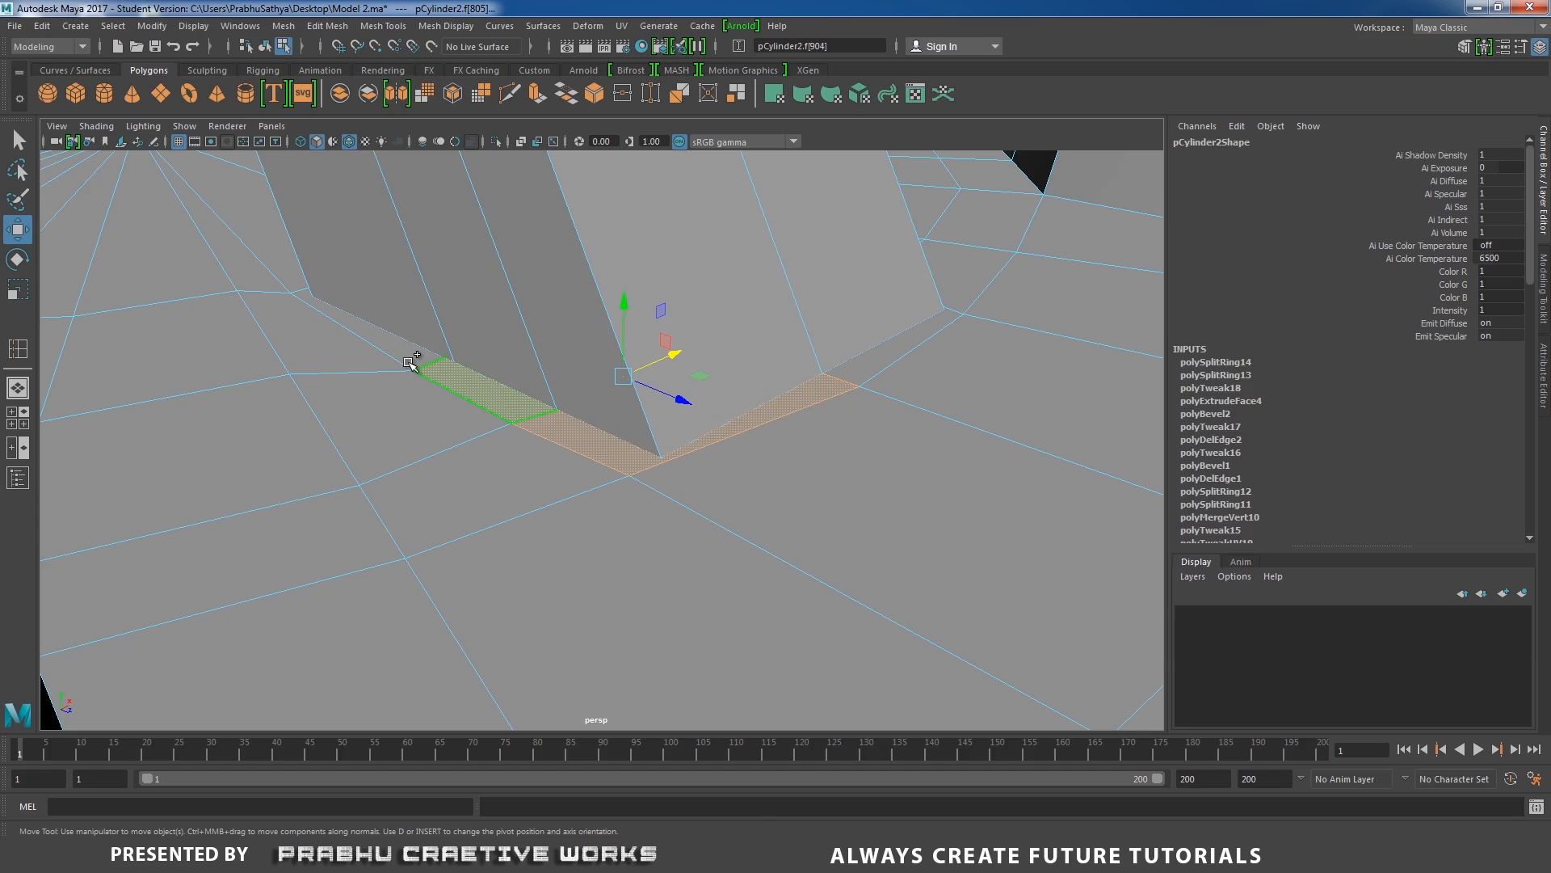
alt+drag(408, 364, 454, 471)
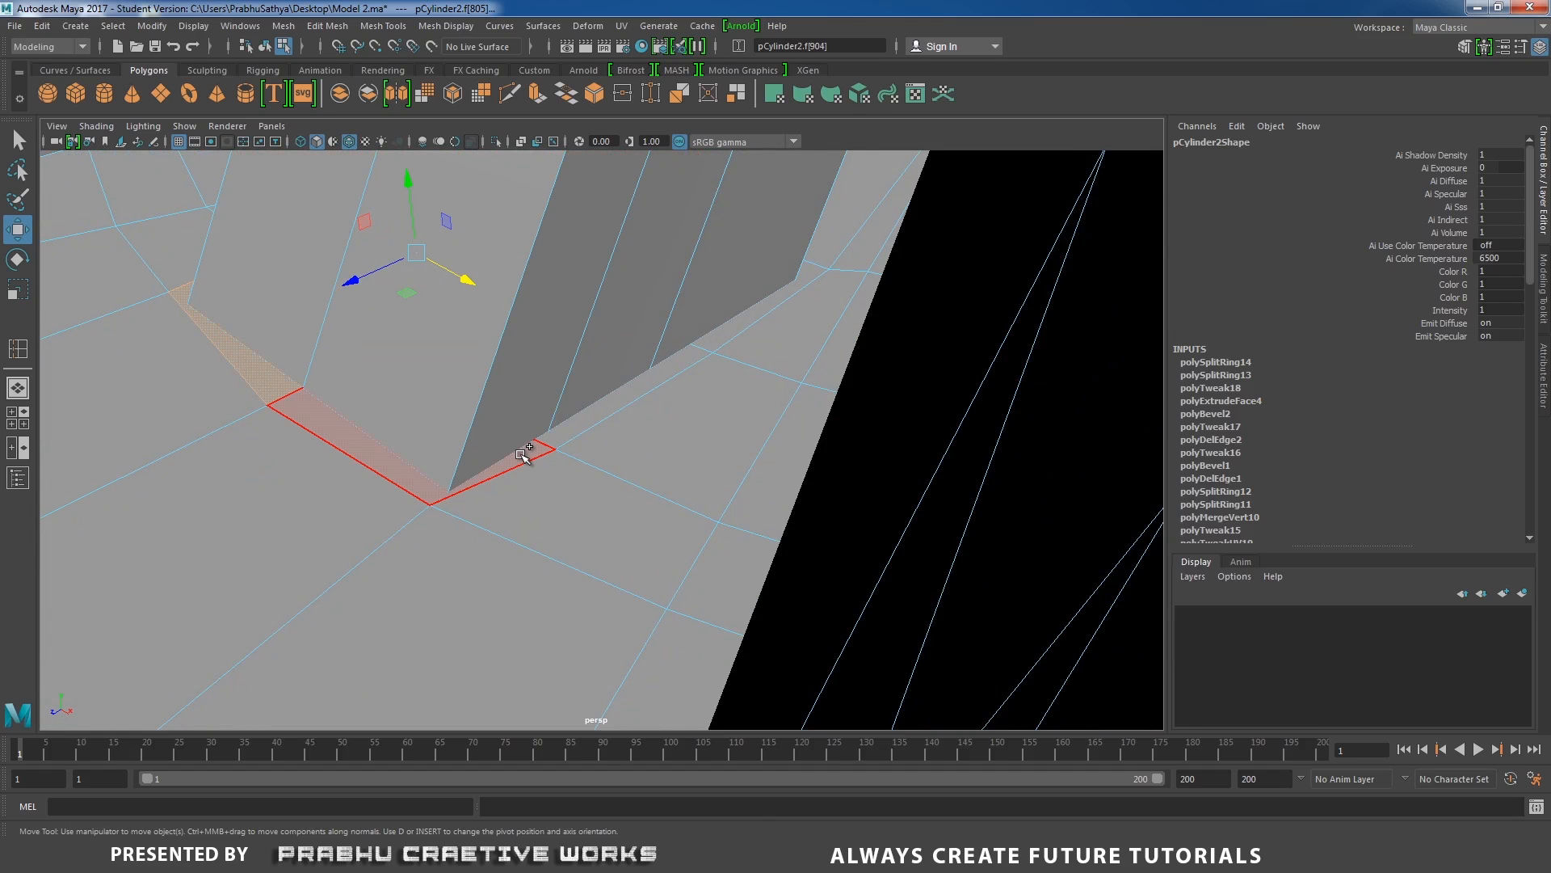
shift+click(592, 421)
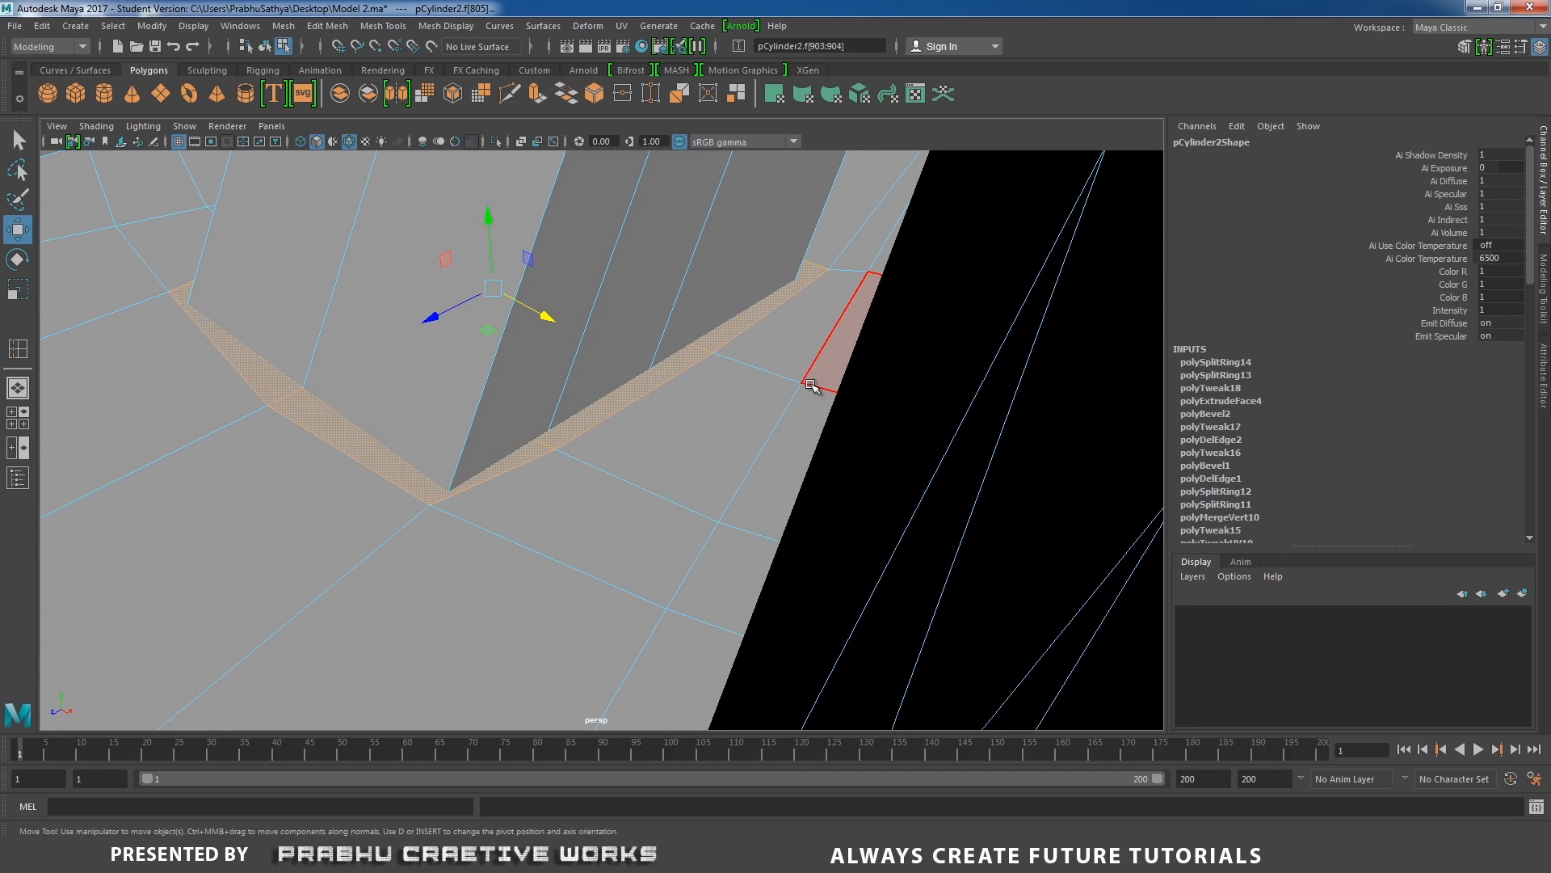
key(Delete)
Select the open border loops of the leg's foot and the floor hole and bridge them.
alt+drag(509, 426, 564, 474)
right_drag(516, 389, 515, 364)
alt+drag(516, 371, 454, 416)
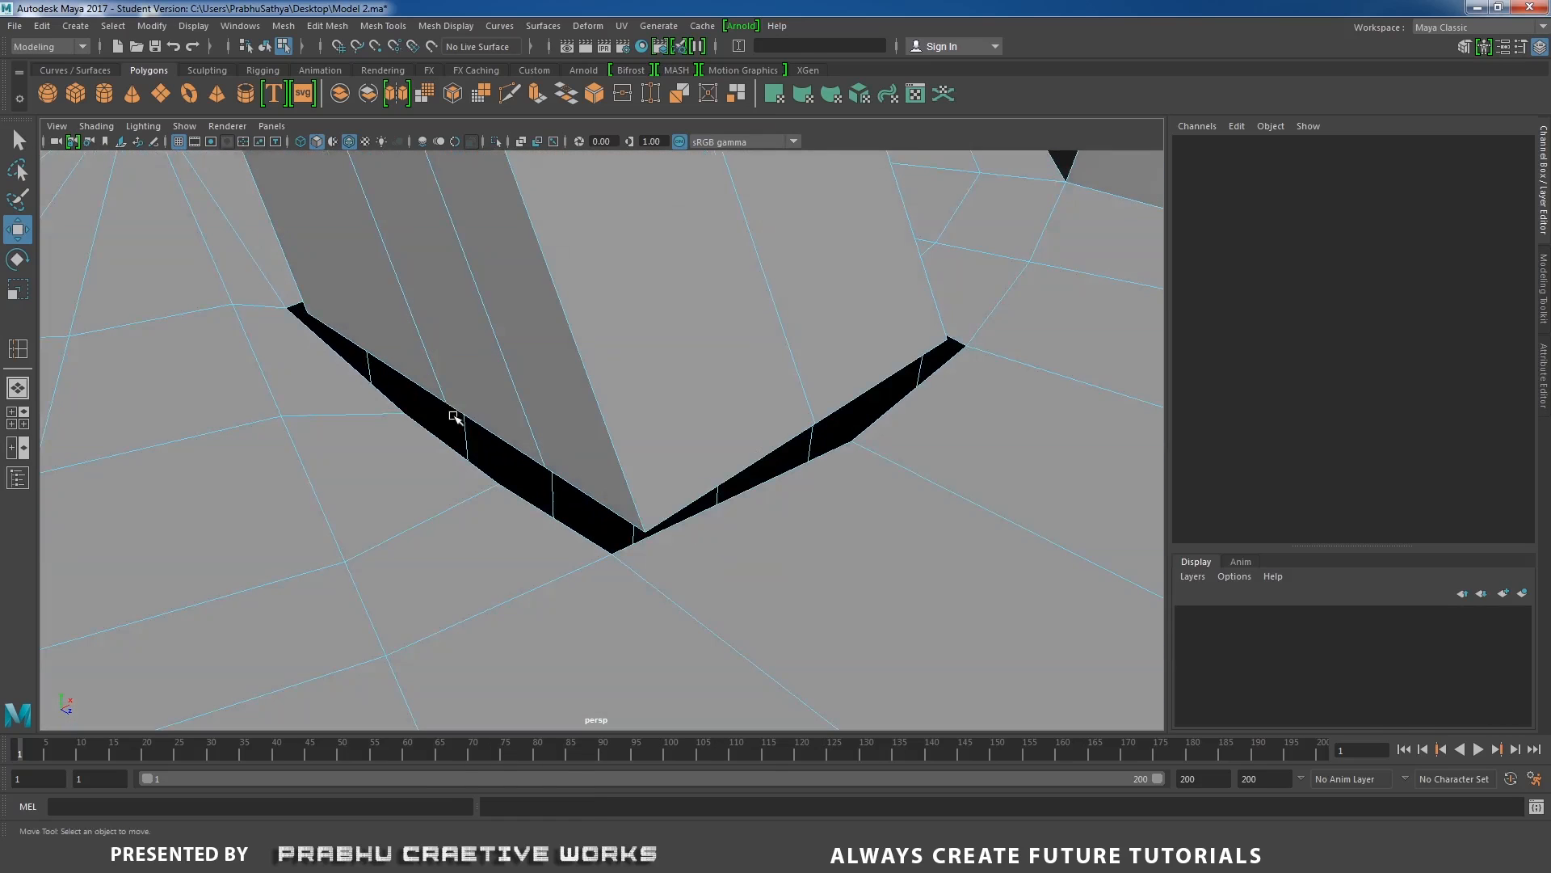
click(485, 438)
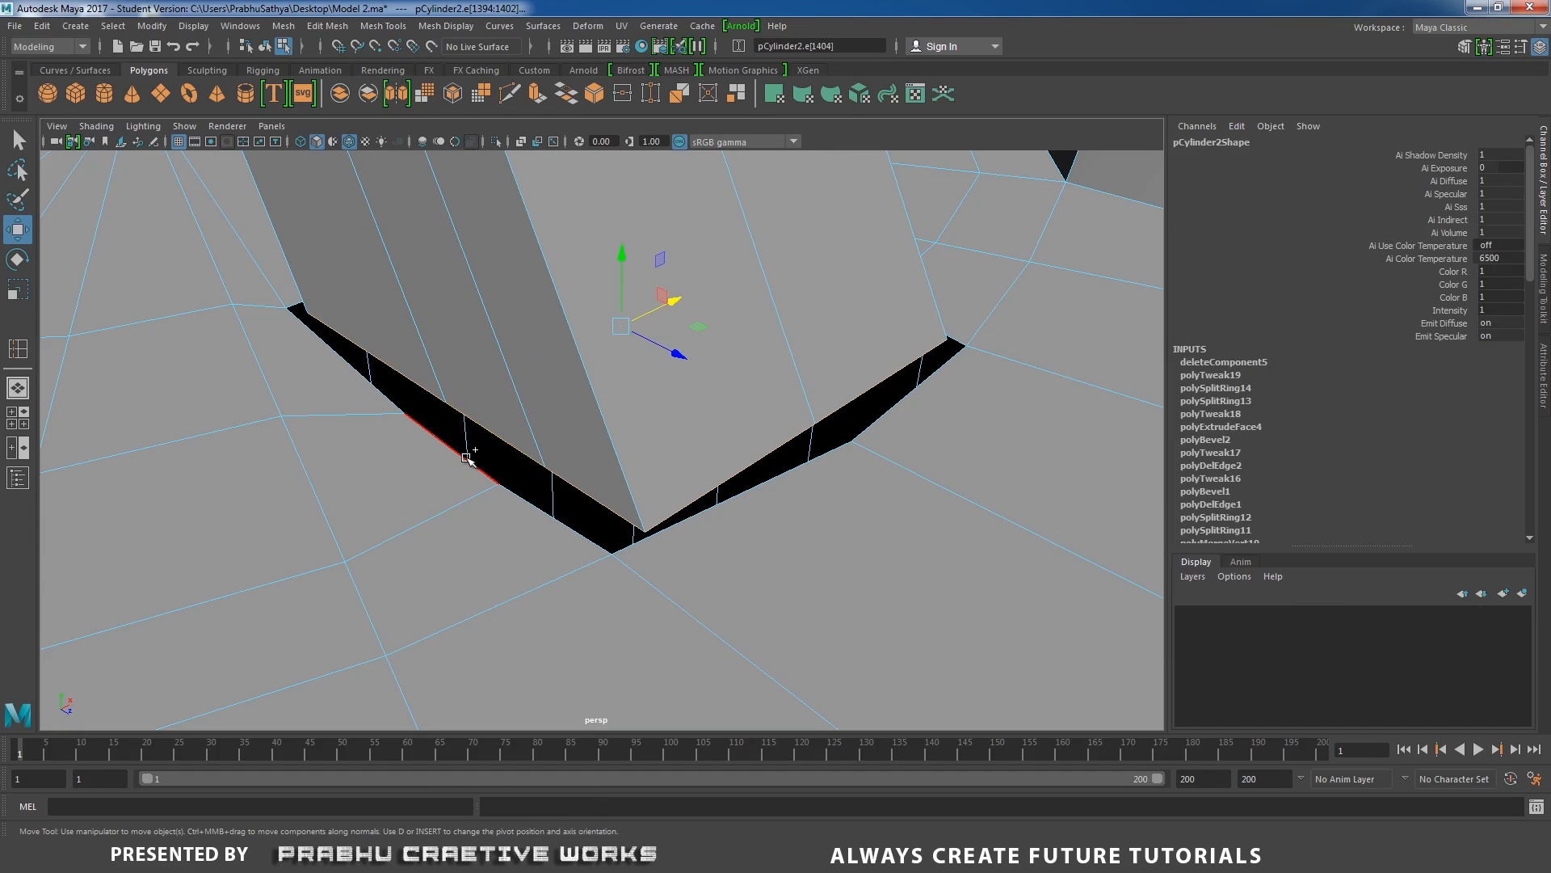
click(467, 459)
shift+right_drag(522, 424, 524, 430)
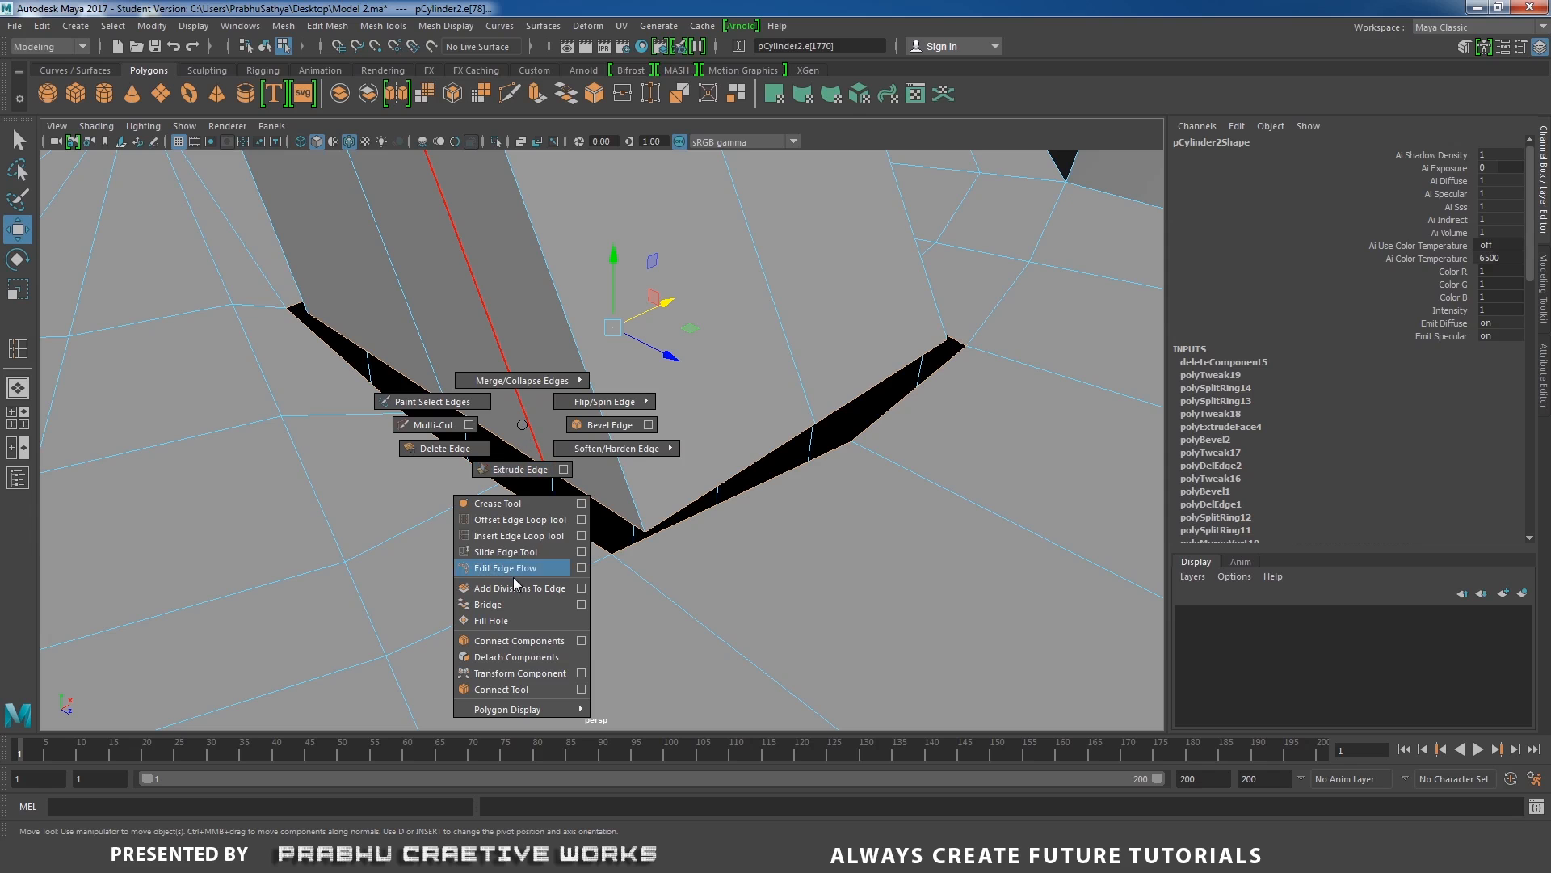
click(510, 603)
Adjust the floor vertex at one outer corner of the bridged foot to even out the surrounding strip.
alt+drag(623, 544, 583, 529)
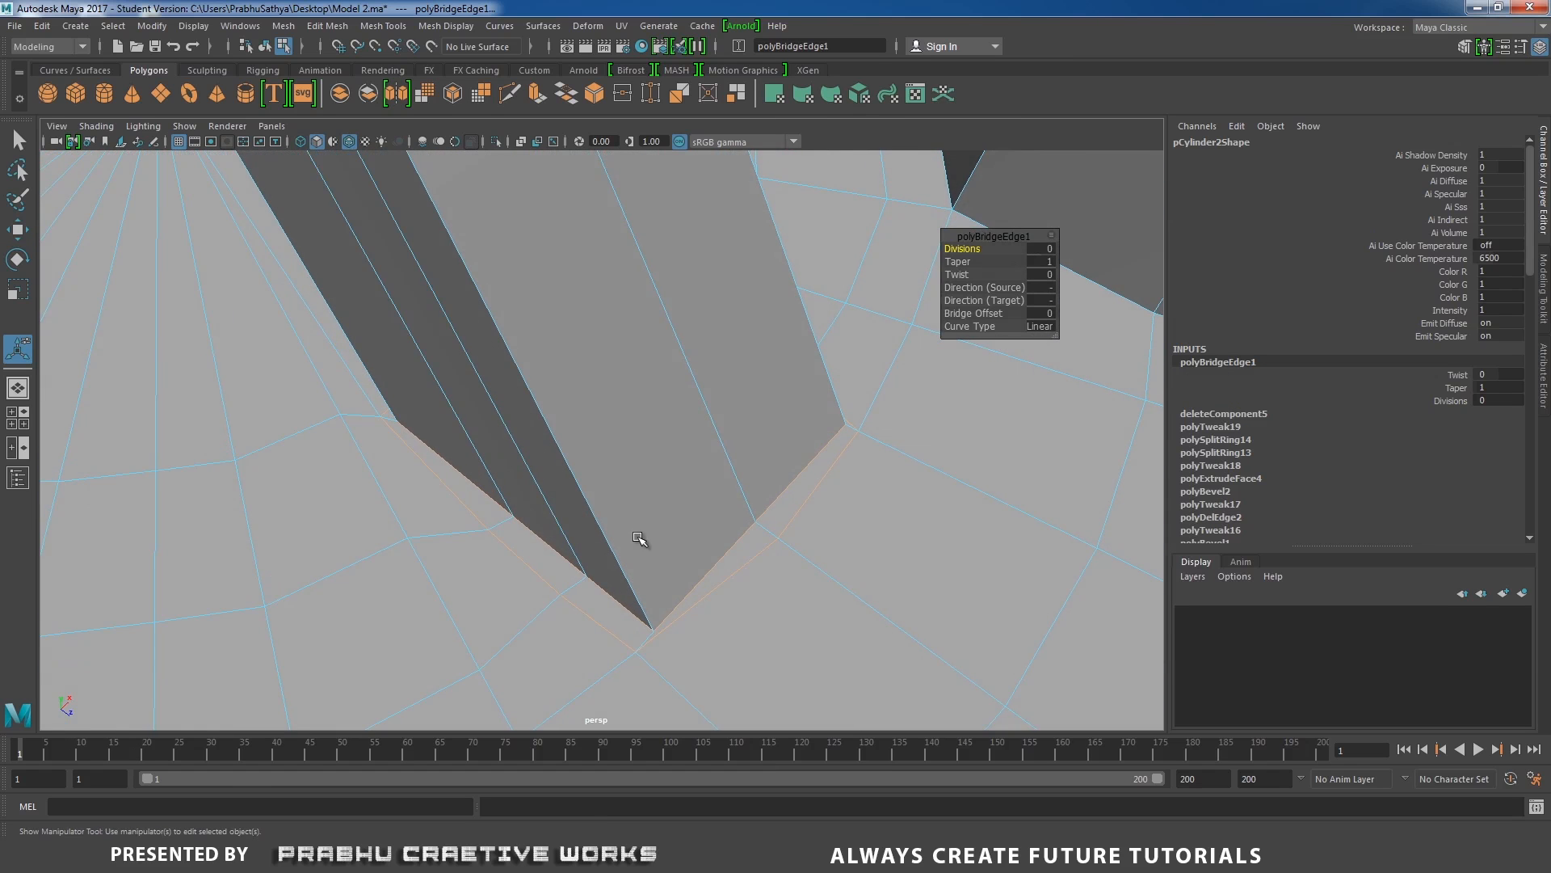
alt+middle_drag(640, 541, 604, 462)
alt+right_drag(652, 538, 702, 584)
right_drag(662, 391, 581, 390)
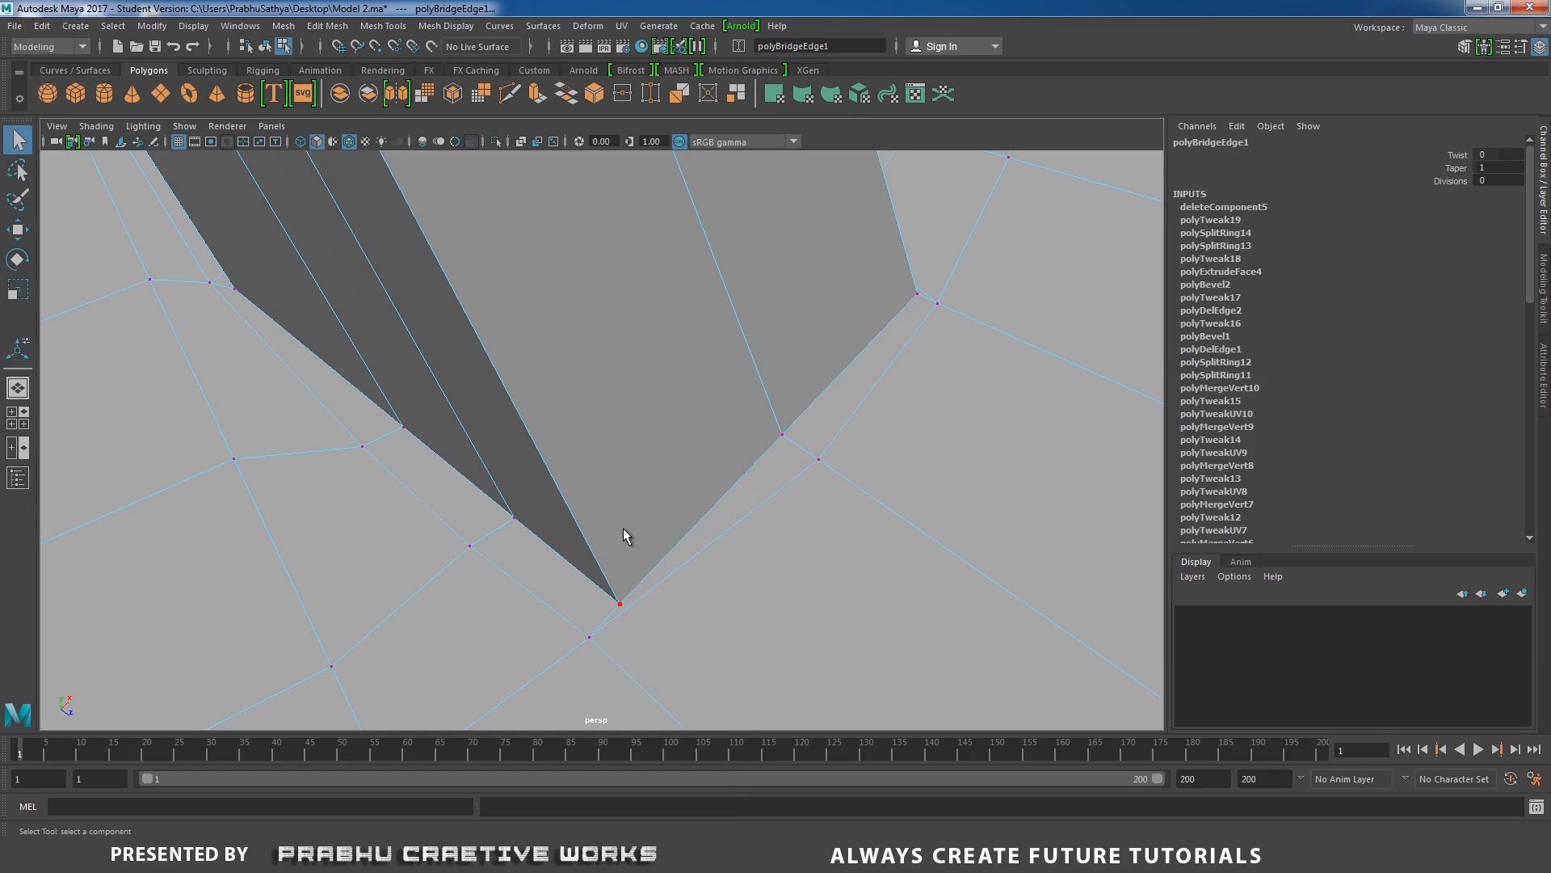
click(620, 597)
alt+middle_drag(583, 601, 555, 515)
click(561, 546)
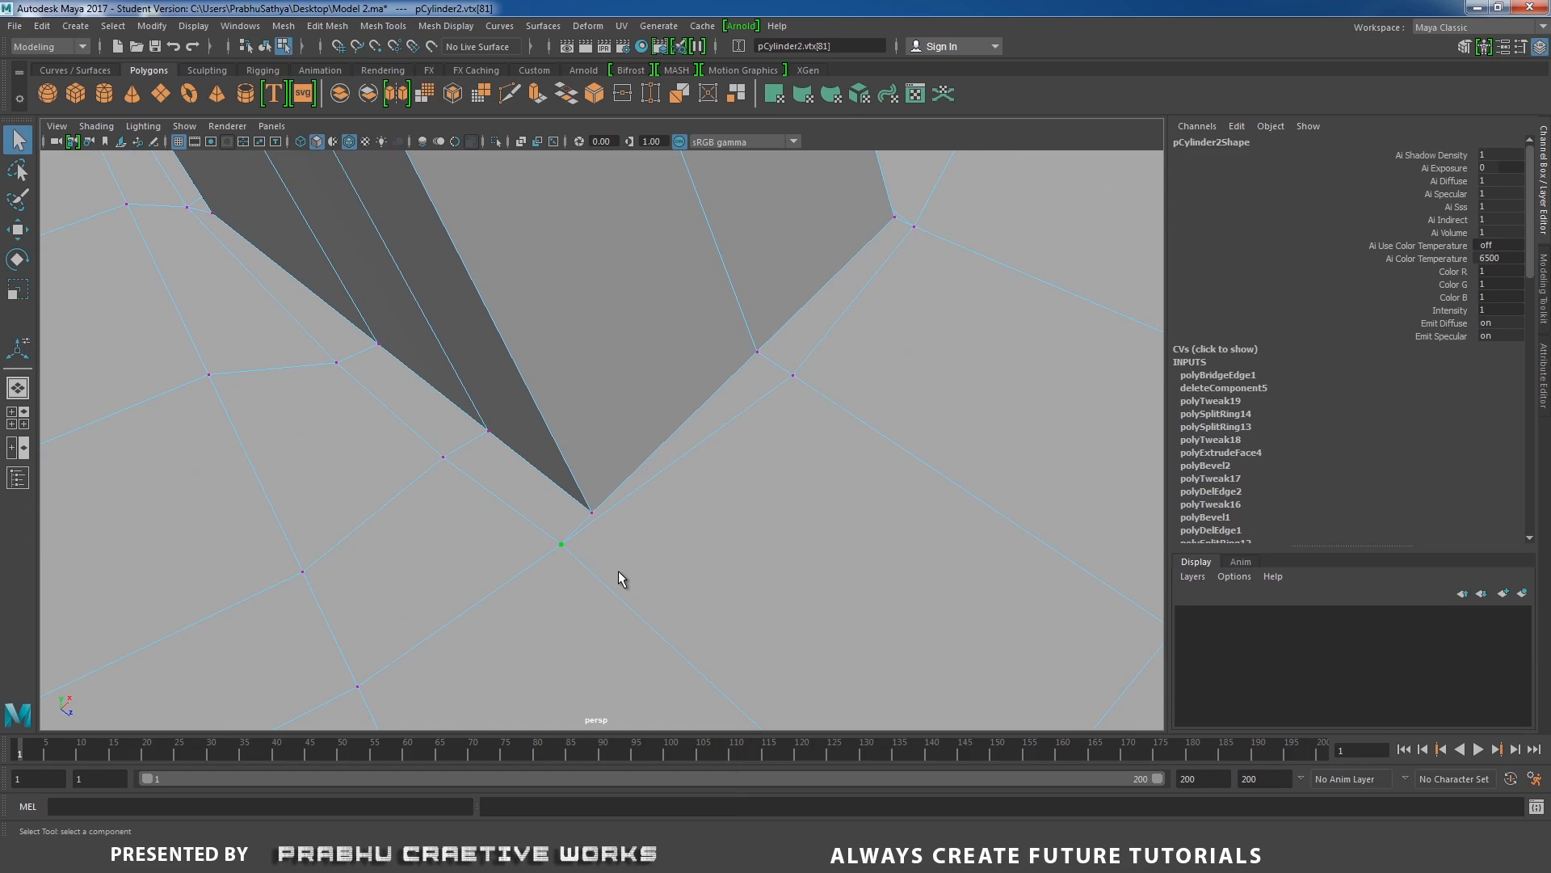
key(e)
key(w)
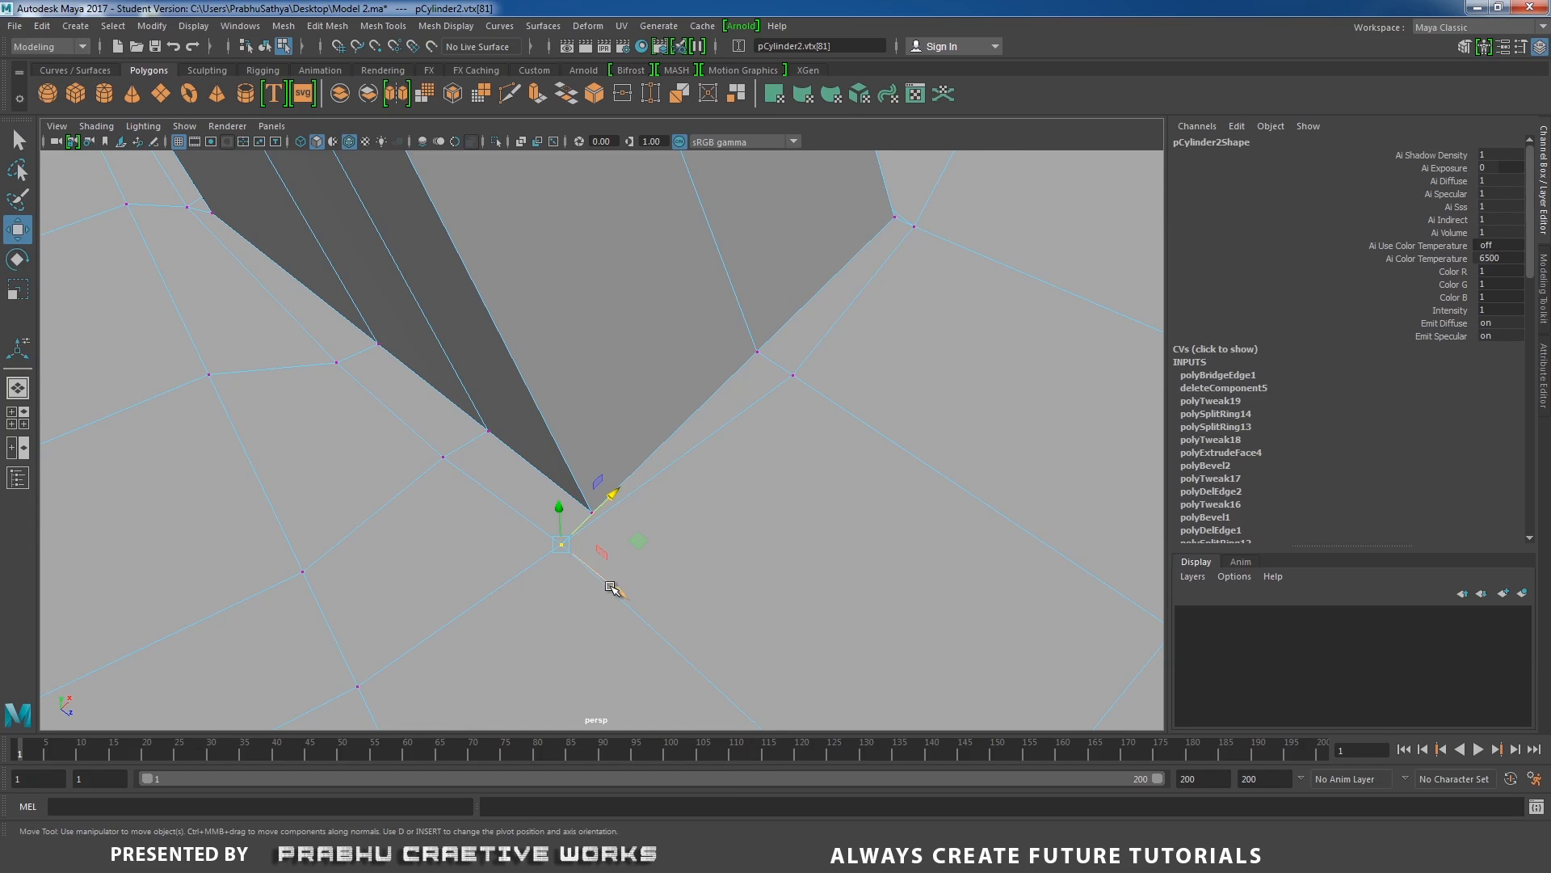
alt+drag(623, 593, 497, 551)
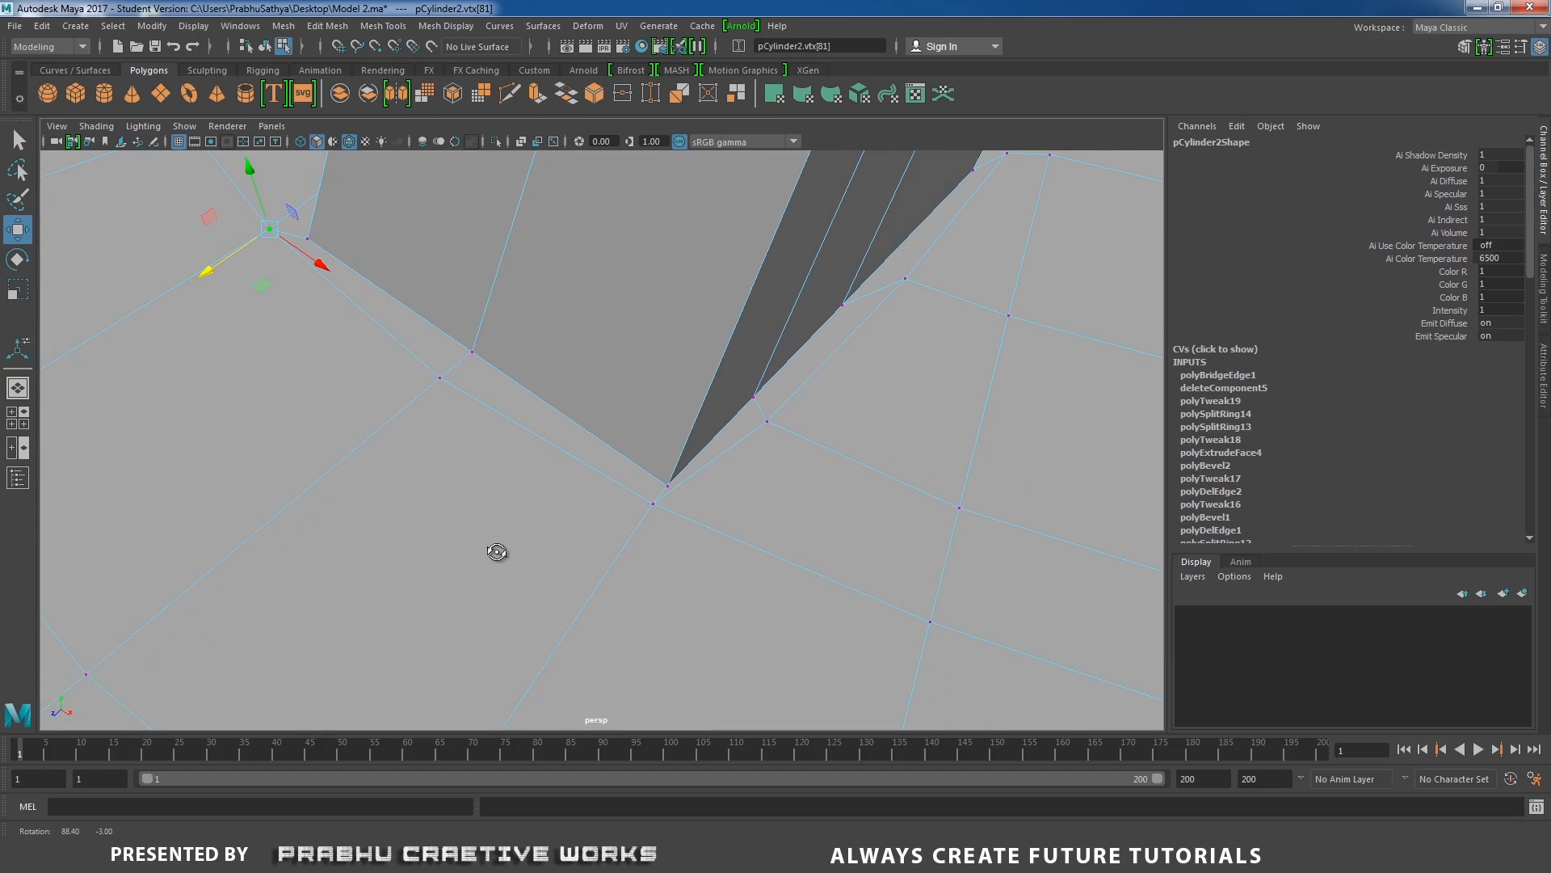
Adjust the floor vertex at the foot's opposite outer corner to match the bridged strip.
click(652, 505)
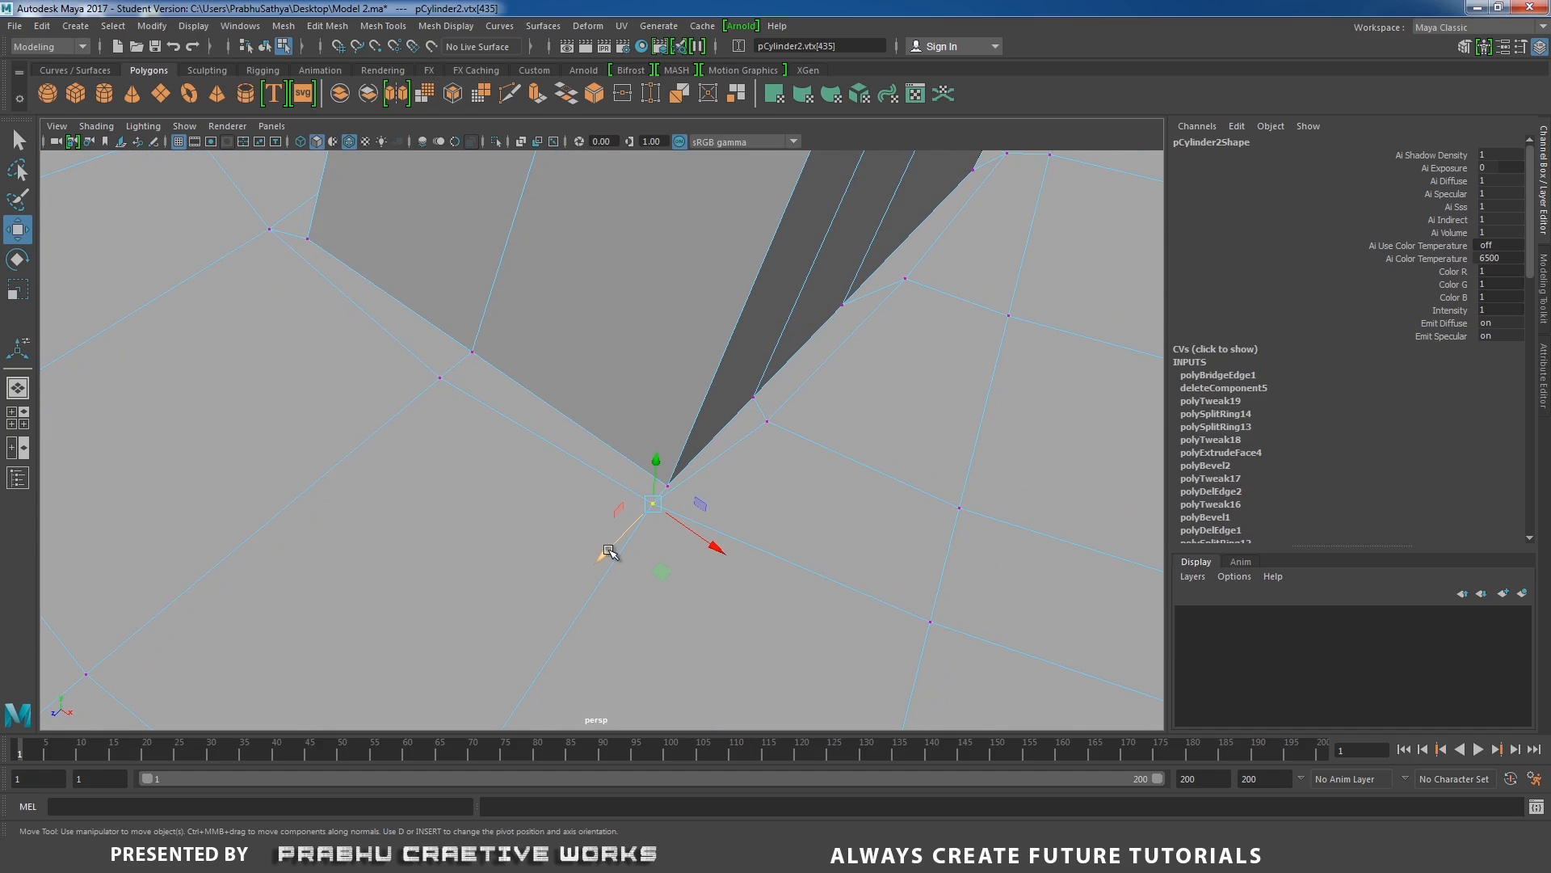
drag(609, 552, 606, 384)
alt+middle_drag(606, 385, 575, 594)
alt+drag(576, 594, 746, 416)
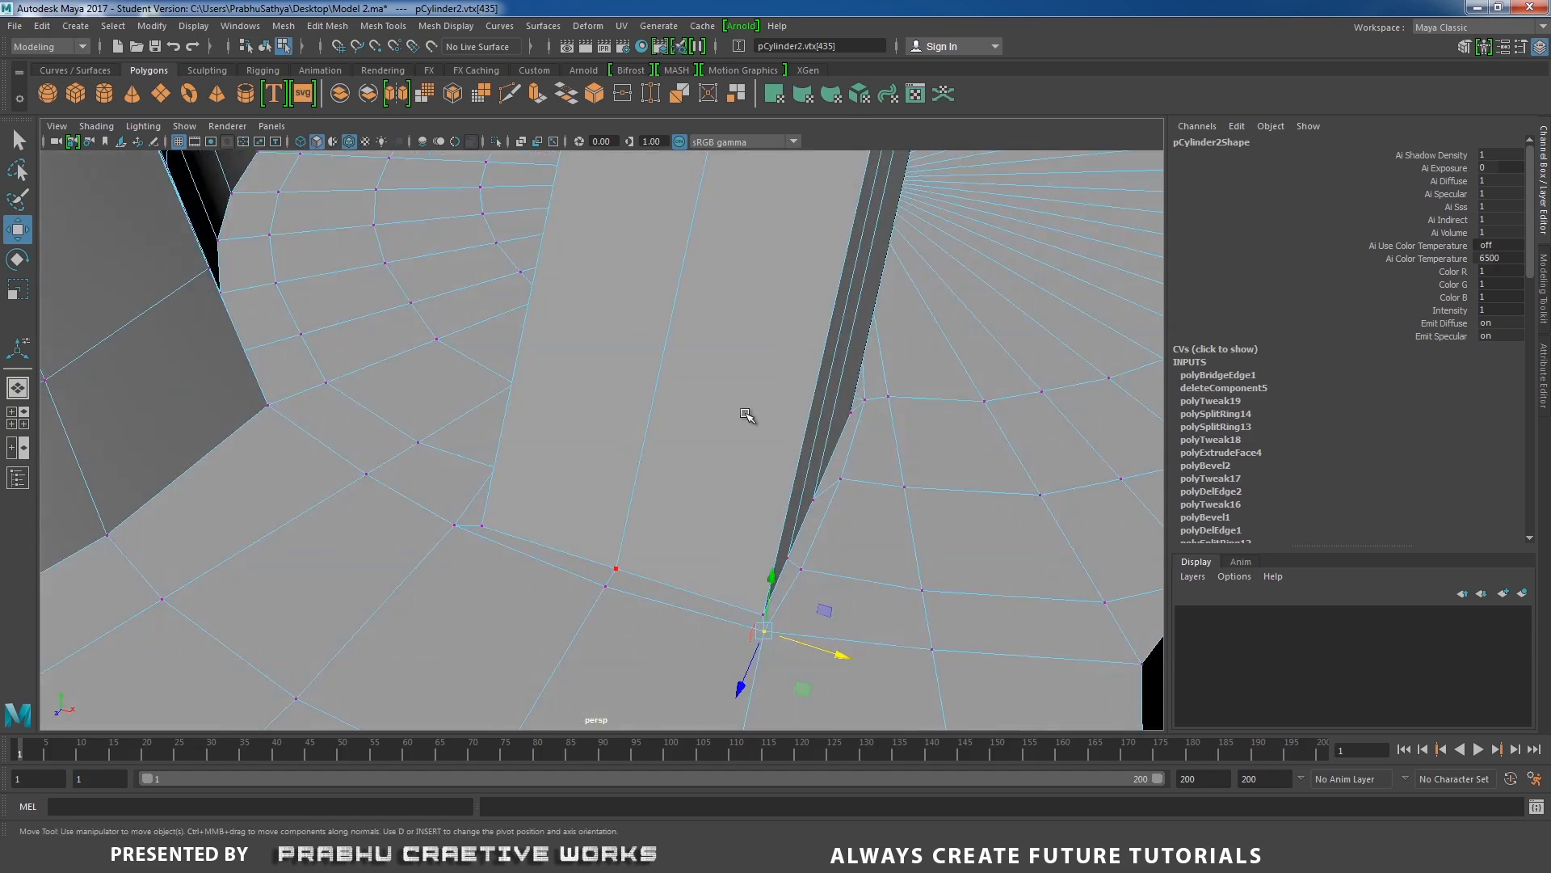
Reset the Insert Edge Loop tool's settings and insert an edge loop around the leg just above its foot.
right_drag(745, 380, 846, 343)
alt+drag(840, 347, 745, 417)
shift+right_drag(758, 384, 722, 409)
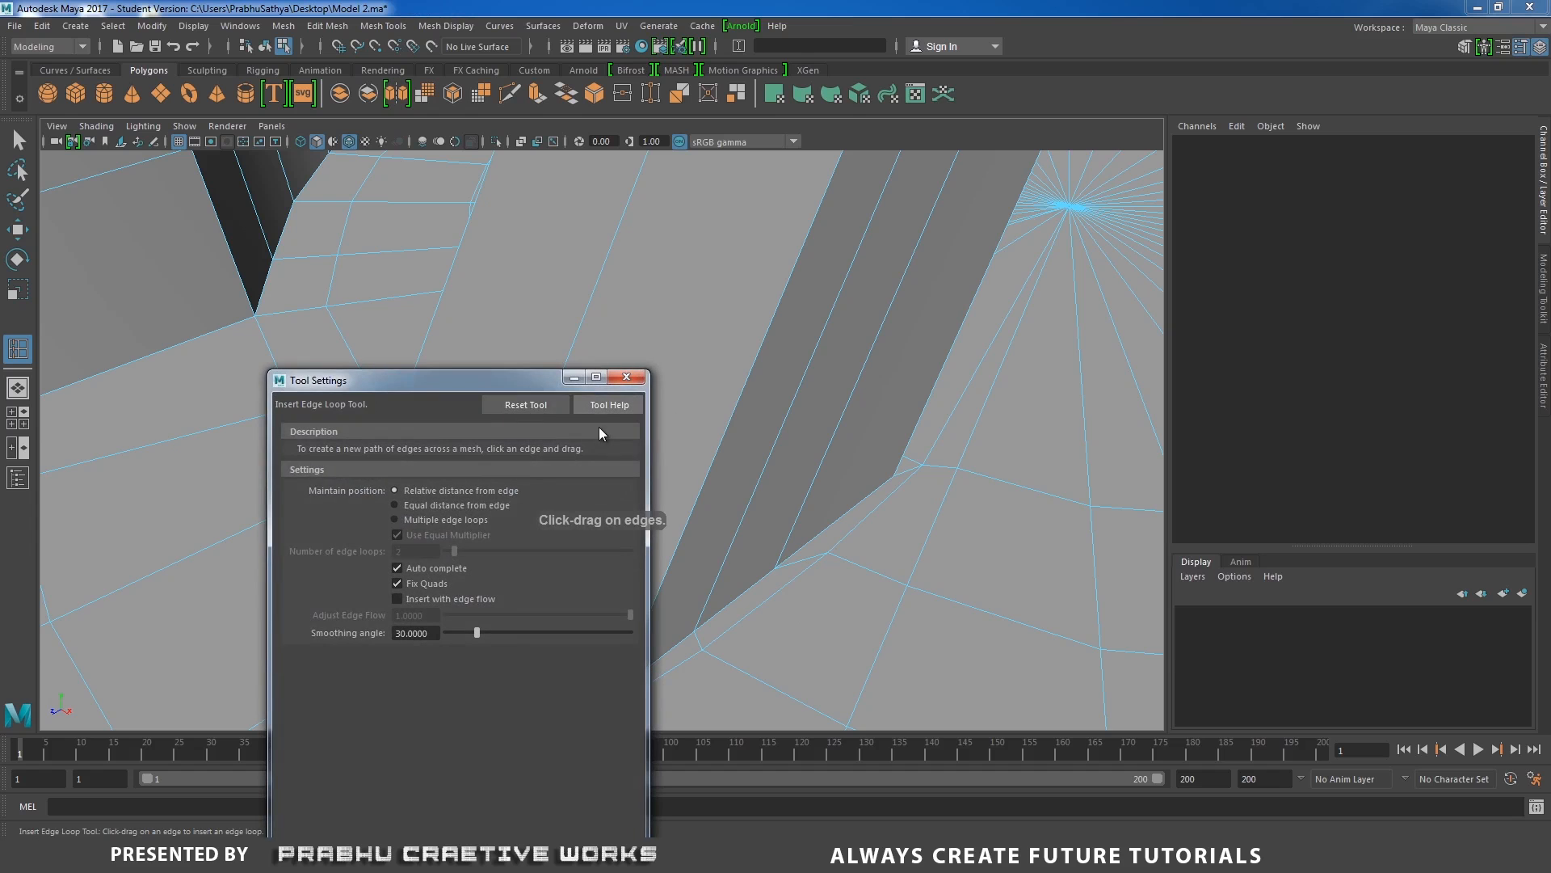
click(540, 405)
click(635, 377)
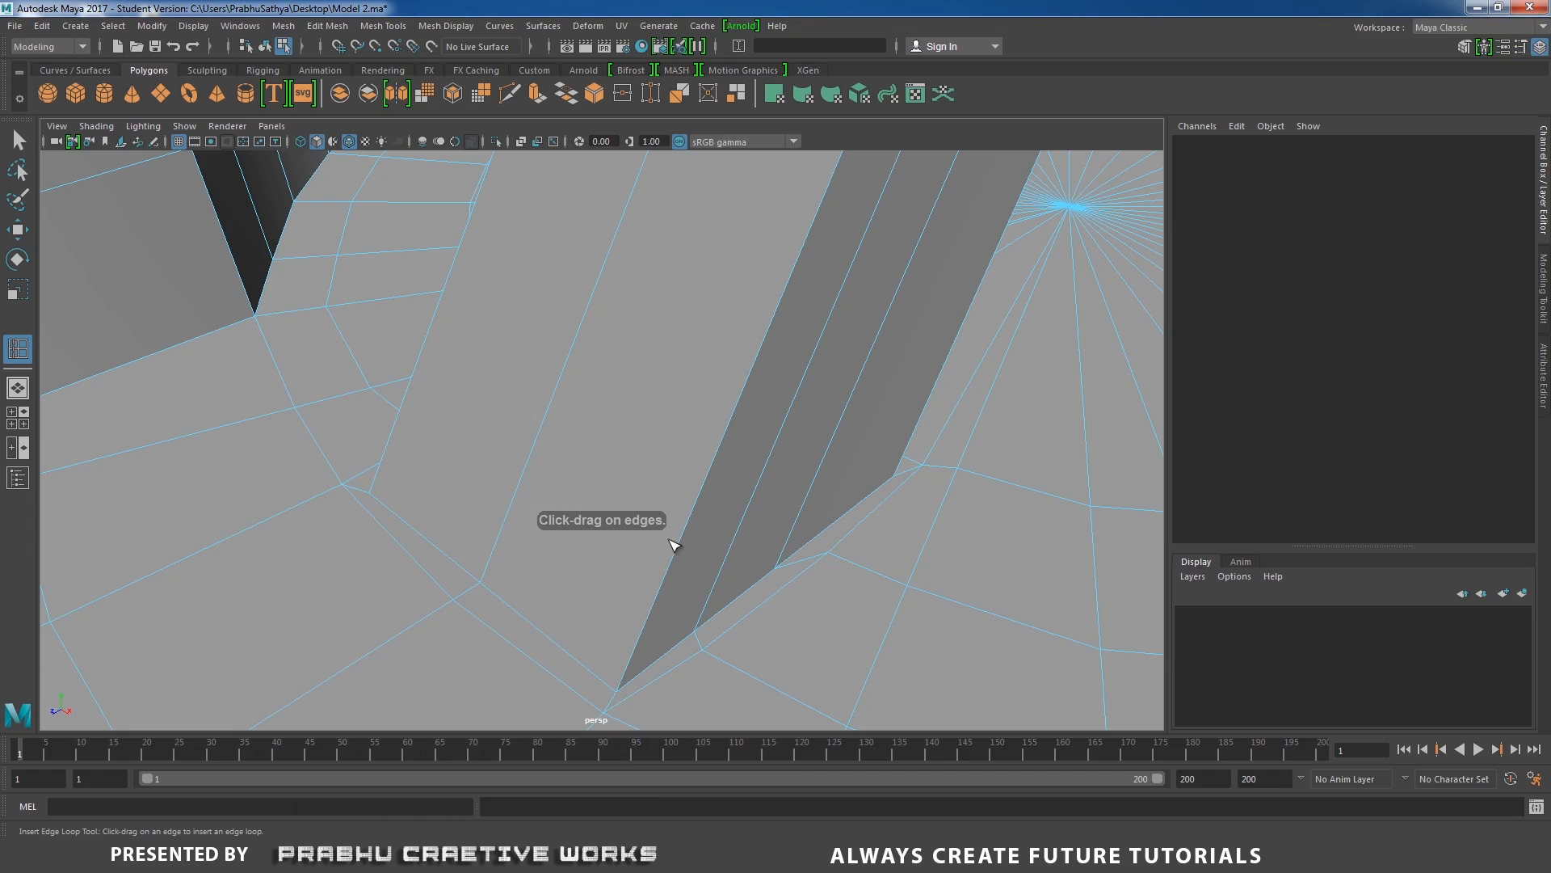
alt+drag(674, 539, 461, 526)
key(w)
Preview the whole drum smoothed and turn off the wireframe-on-shaded display.
right_drag(620, 391, 716, 349)
scroll(544, 437, down, 3)
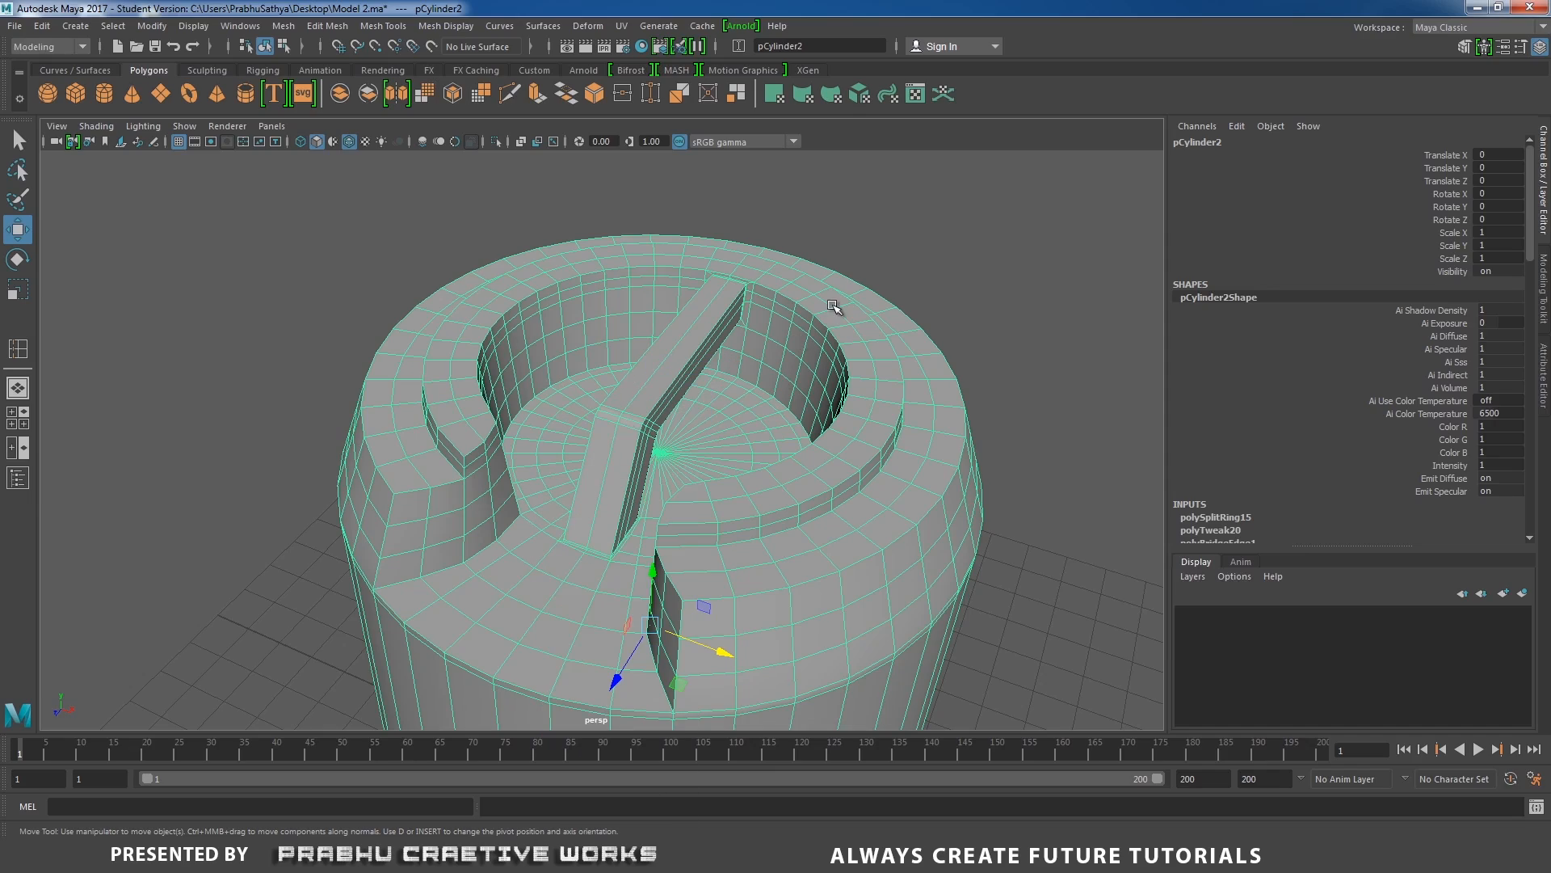
key(3)
click(921, 295)
alt+drag(921, 294, 388, 225)
click(110, 132)
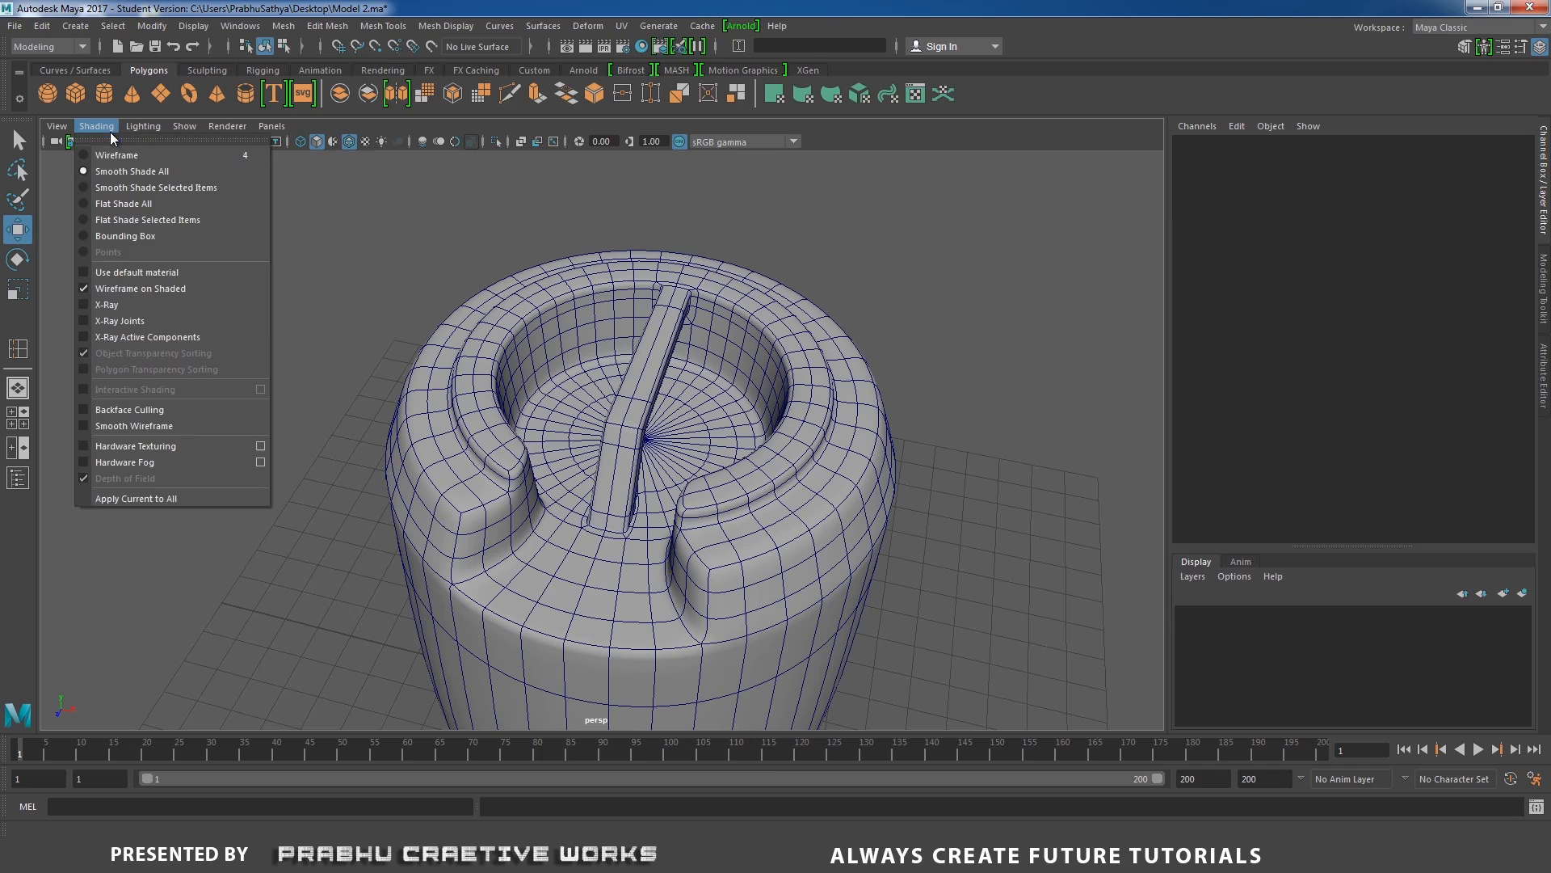
click(133, 287)
Delete the edge loop that runs around the handle's slanted leg just above its foot.
alt+drag(233, 334, 533, 336)
scroll(681, 484, up, 5)
click(682, 484)
mouse_move(640, 473)
alt+mouse_down()
mouse_move(630, 441)
mouse_move(616, 488)
mouse_move(668, 482)
alt+mouse_up()
right_drag(661, 390, 661, 343)
click(664, 483)
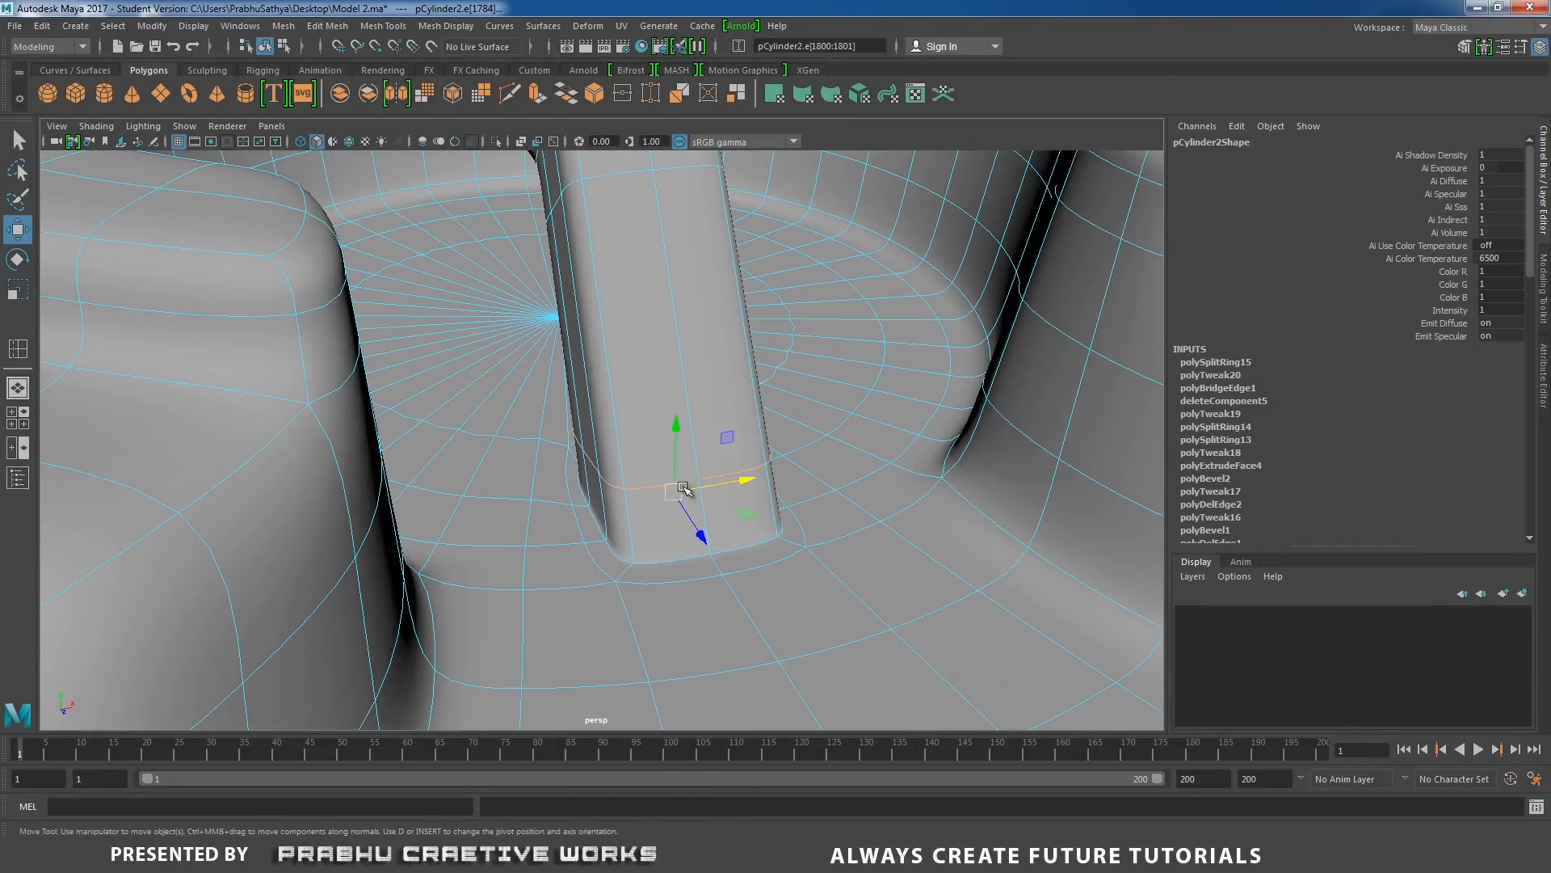
alt+drag(684, 491, 676, 460)
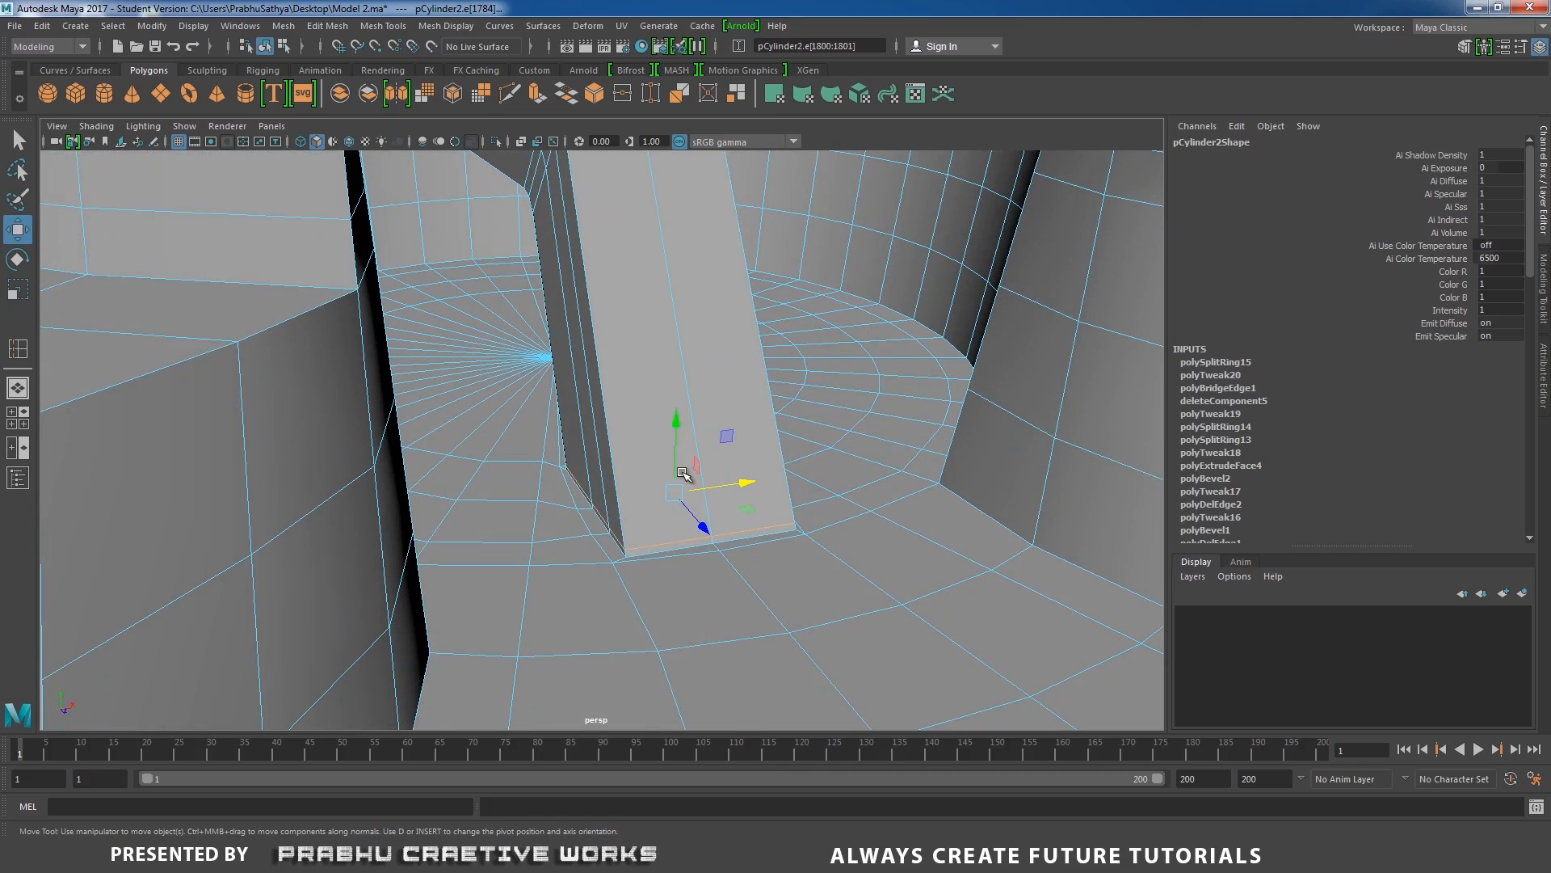
shift+right_drag(671, 477, 592, 501)
alt+drag(592, 501, 696, 409)
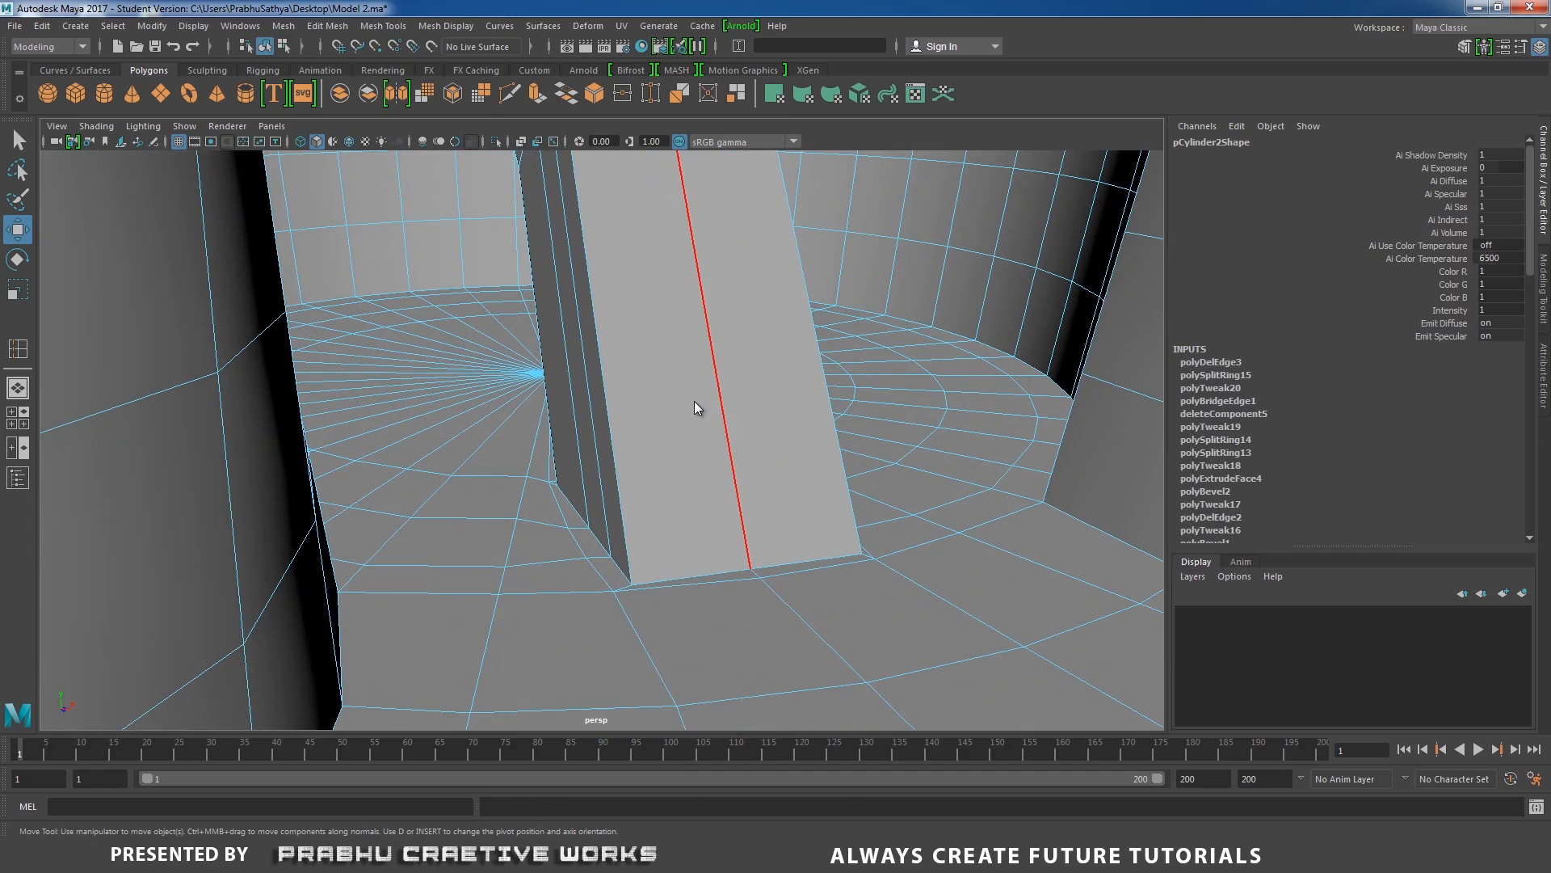
Insert a new edge loop around the handle's slanted leg, slightly higher above its foot.
right_drag(694, 390, 610, 408)
click(609, 408)
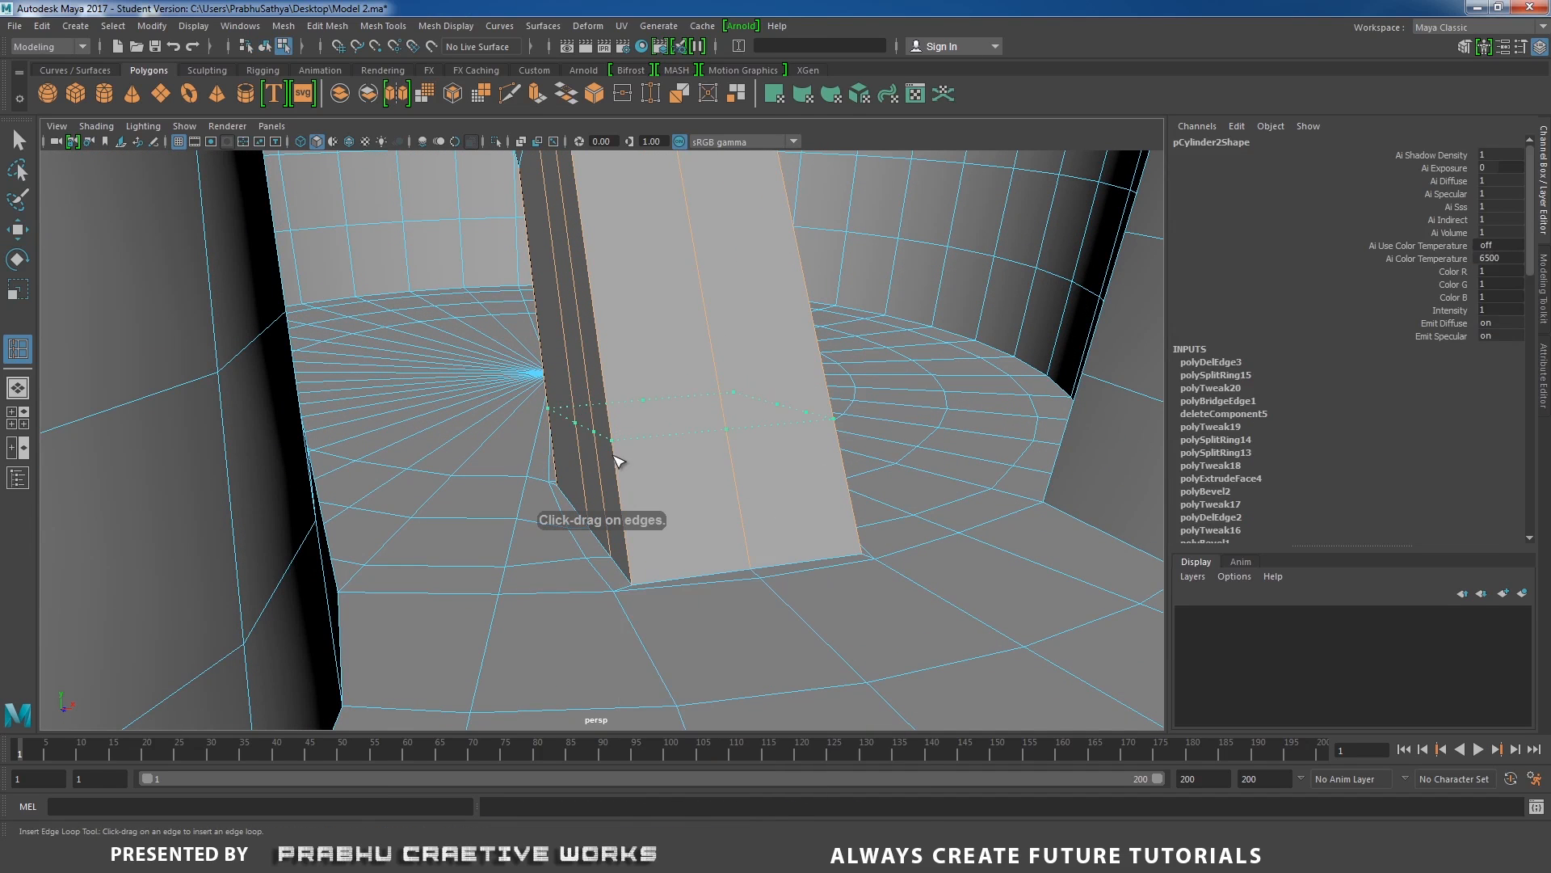
click(623, 508)
alt+drag(804, 444, 565, 419)
key(w)
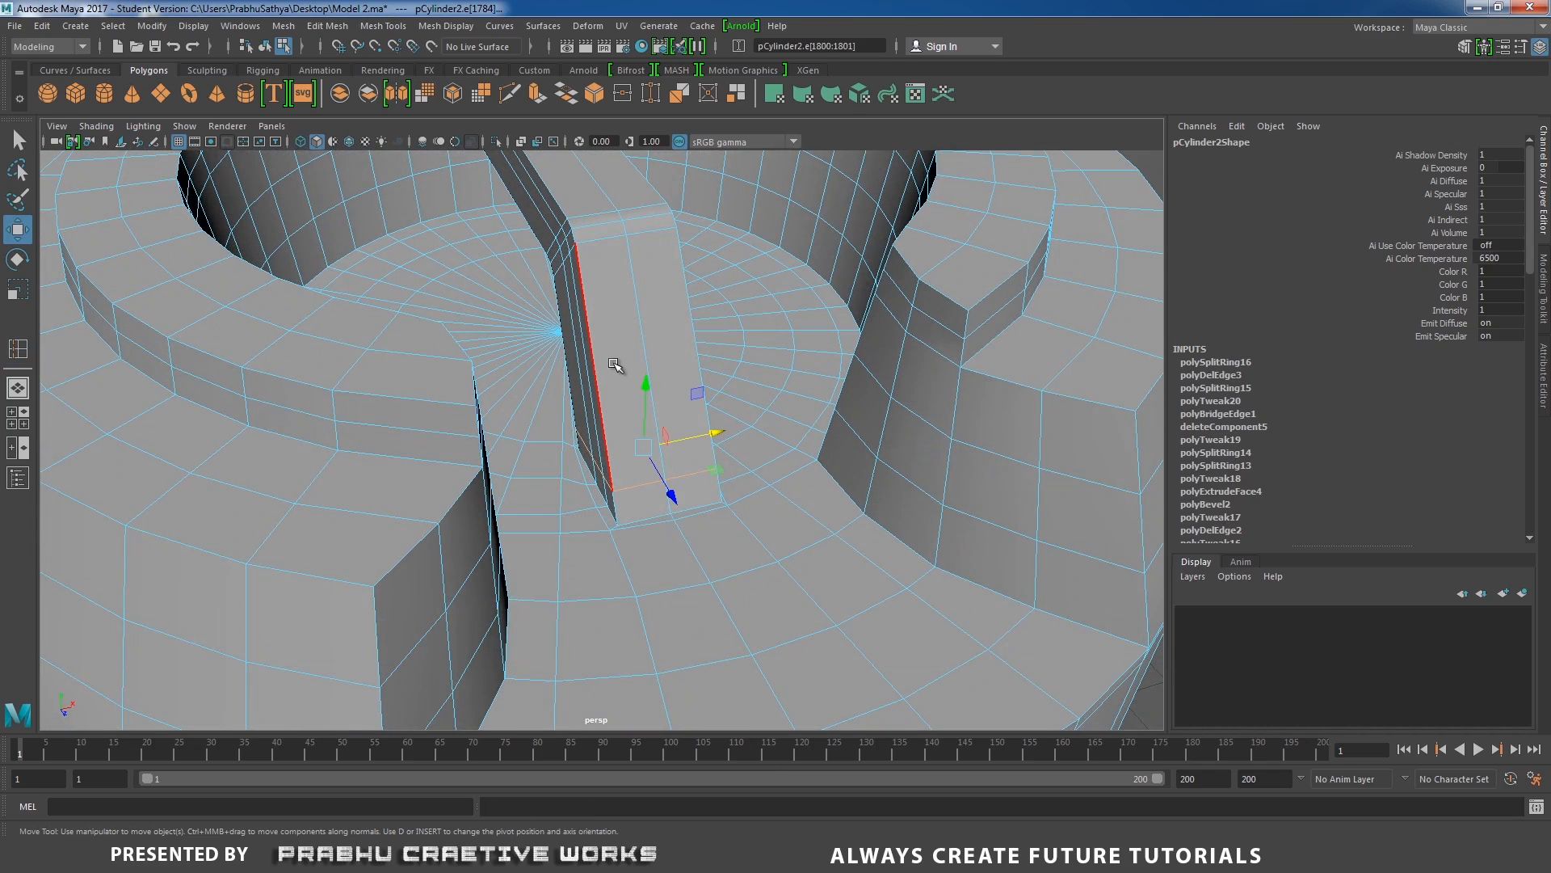
Preview the drum smoothed and examine how the handle's leg blends into the recess floor from several sides.
right_drag(614, 364, 661, 333)
key(3)
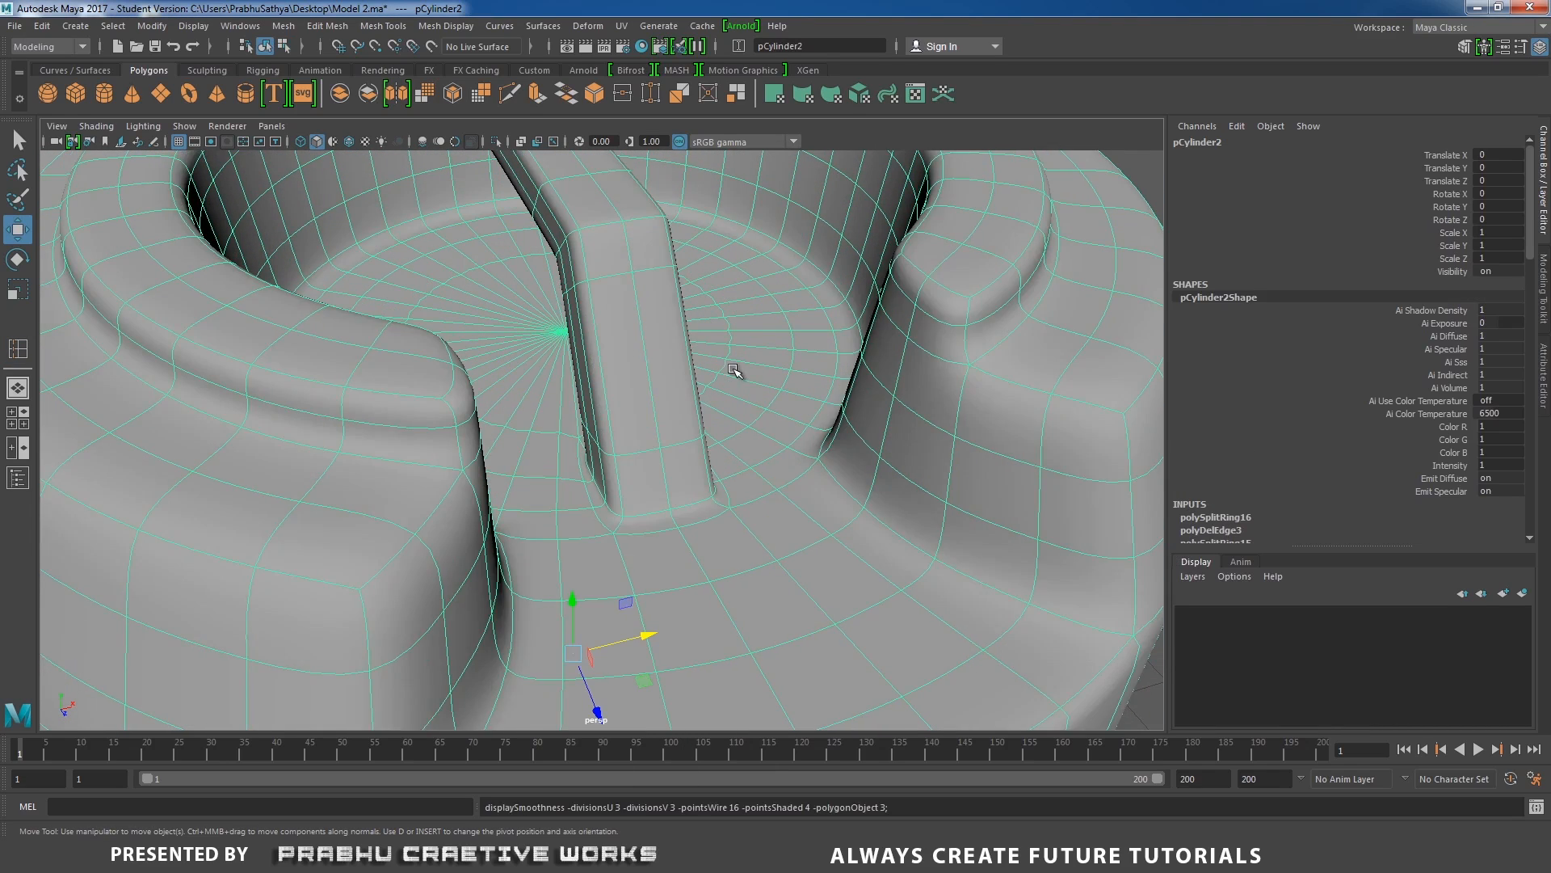
scroll(738, 371, down, 4)
click(1092, 350)
alt+drag(913, 392, 763, 433)
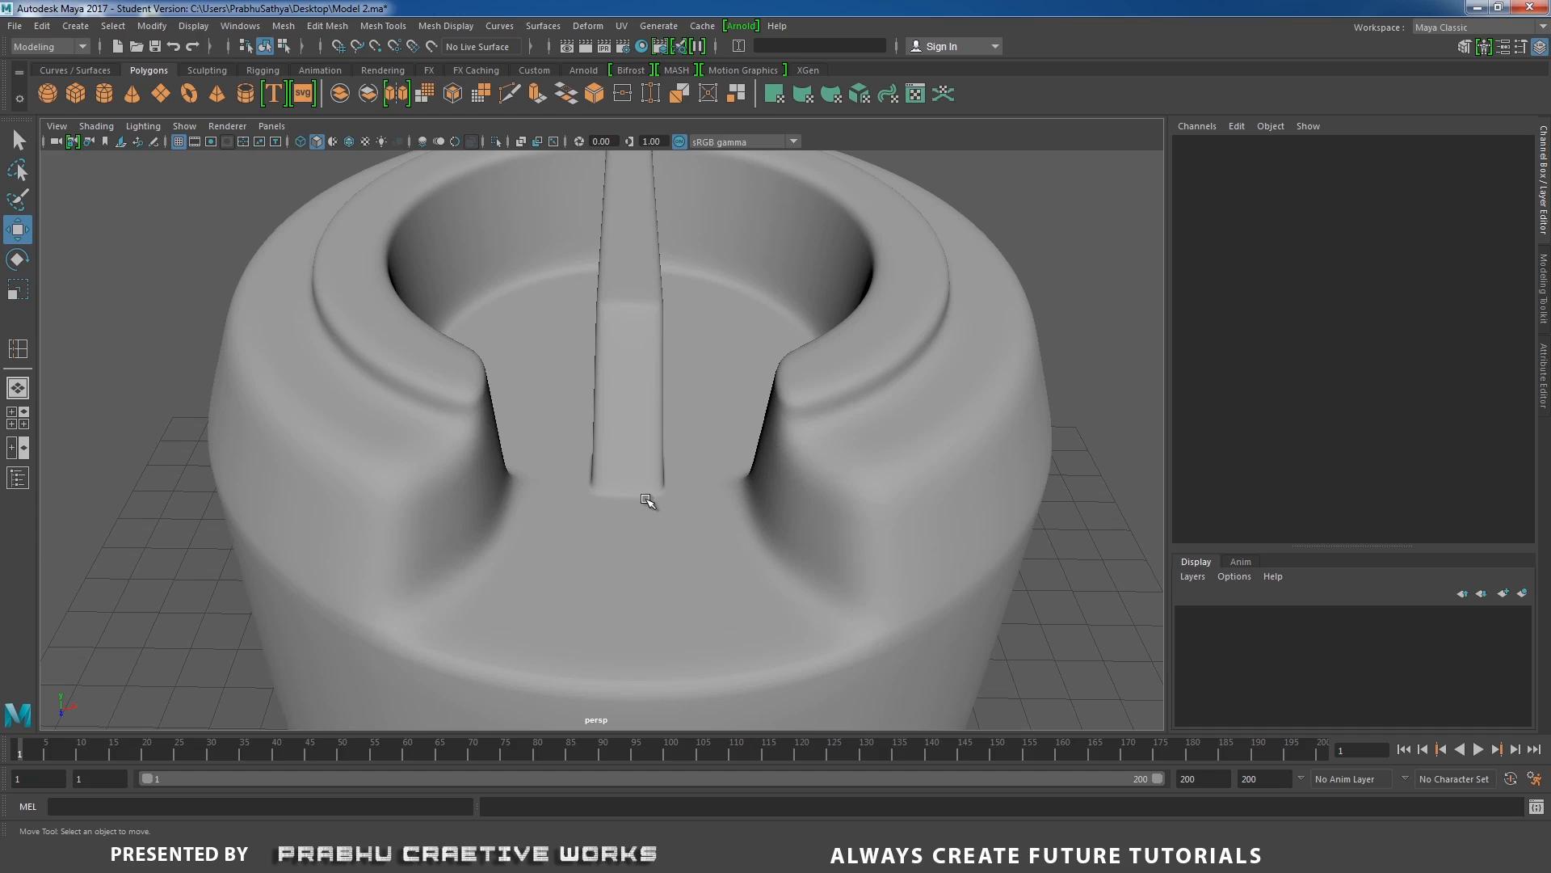
mouse_move(647, 499)
alt+mouse_down()
mouse_move(710, 512)
mouse_move(623, 506)
alt+mouse_up()
alt+drag(616, 367, 776, 530)
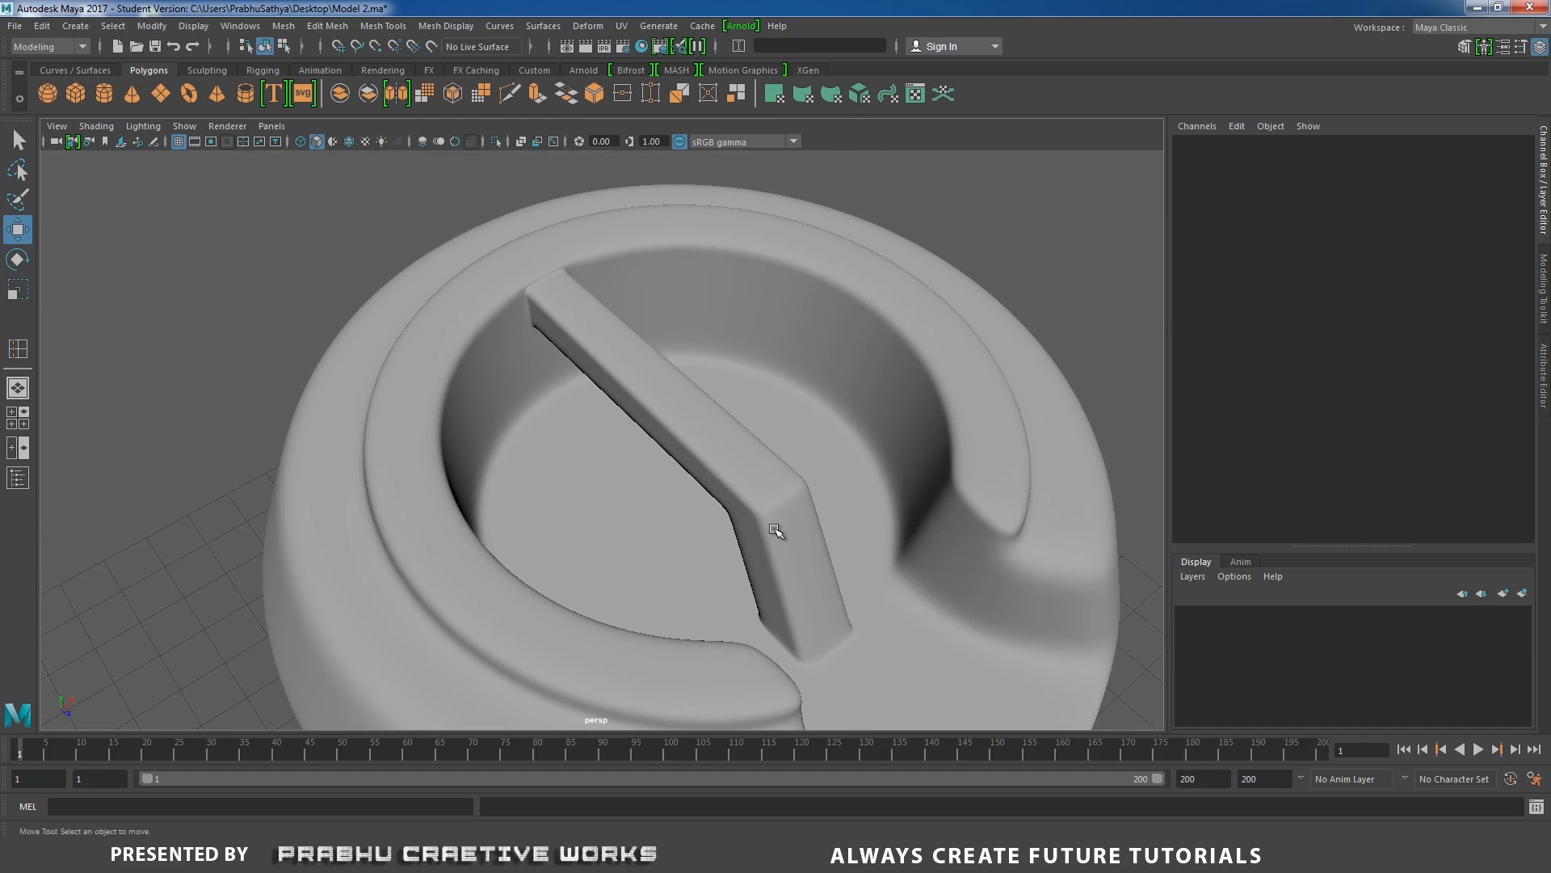
alt+drag(652, 448, 883, 450)
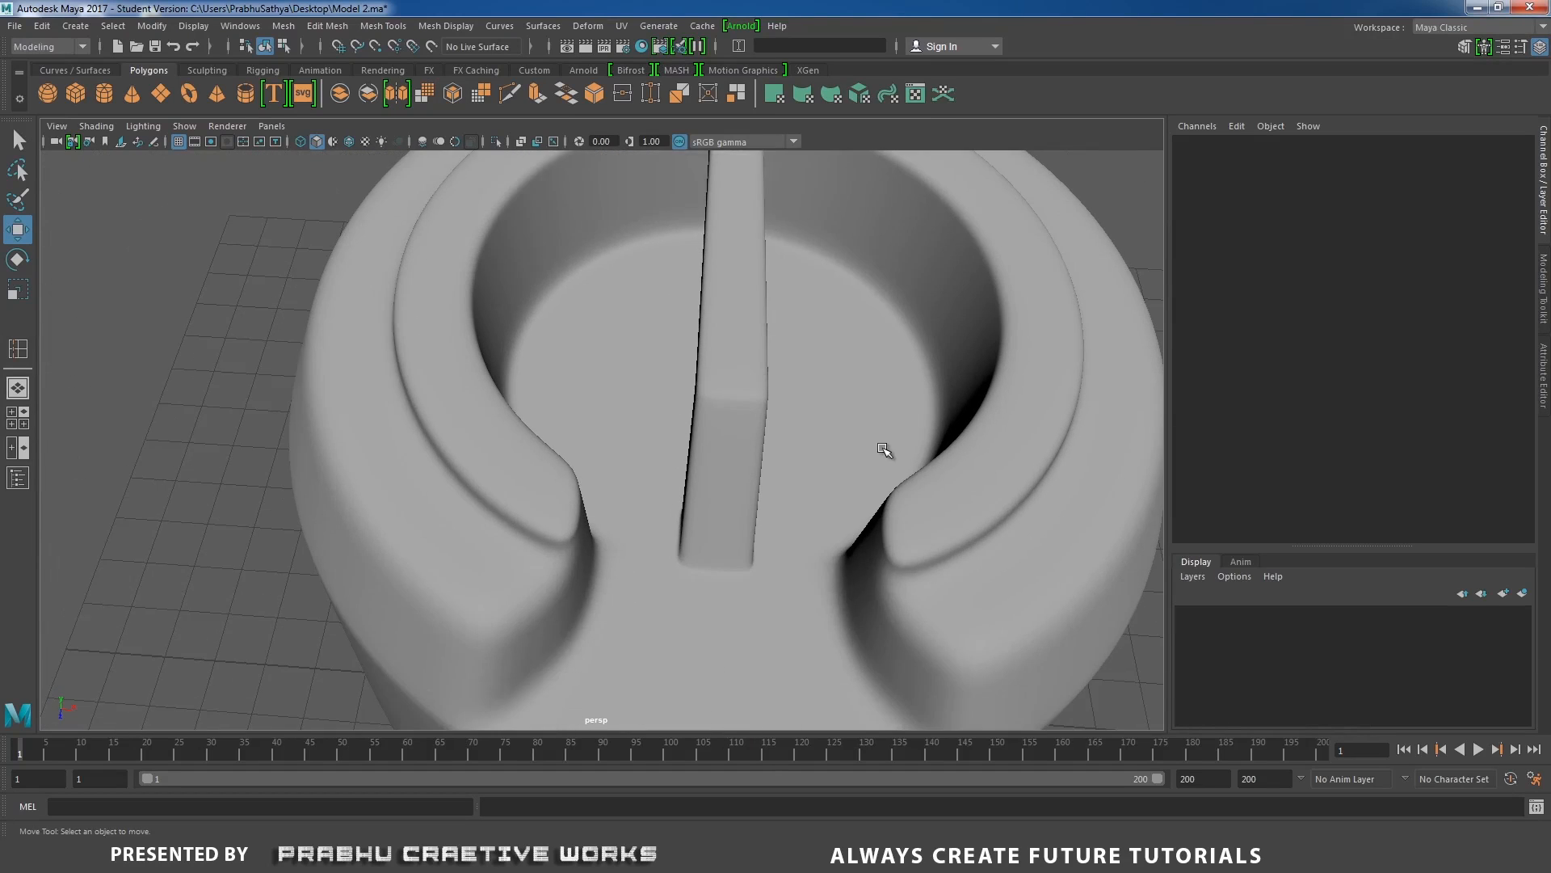
Select the drum and save the scene as Model 3.ma.
scroll(883, 449, down, 4)
click(731, 412)
alt+drag(748, 434, 617, 409)
scroll(558, 547, up, 3)
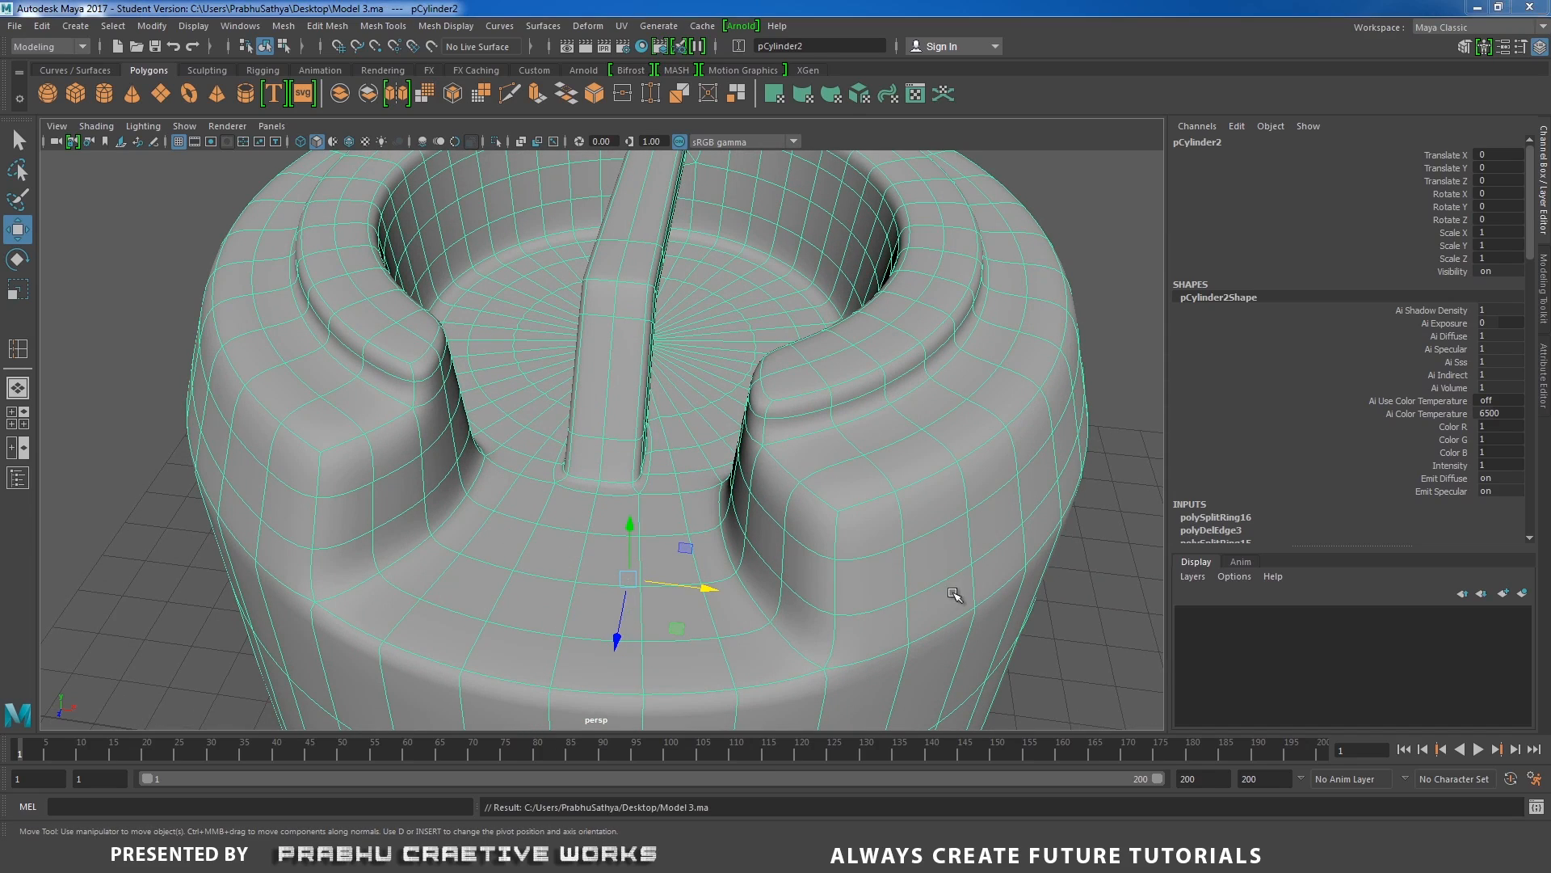
Turn off the smooth preview and scale the bottom cap's inner edge loop outward by about 1.76, close to the cap's outer edge.
scroll(762, 544, down, 3)
key(1)
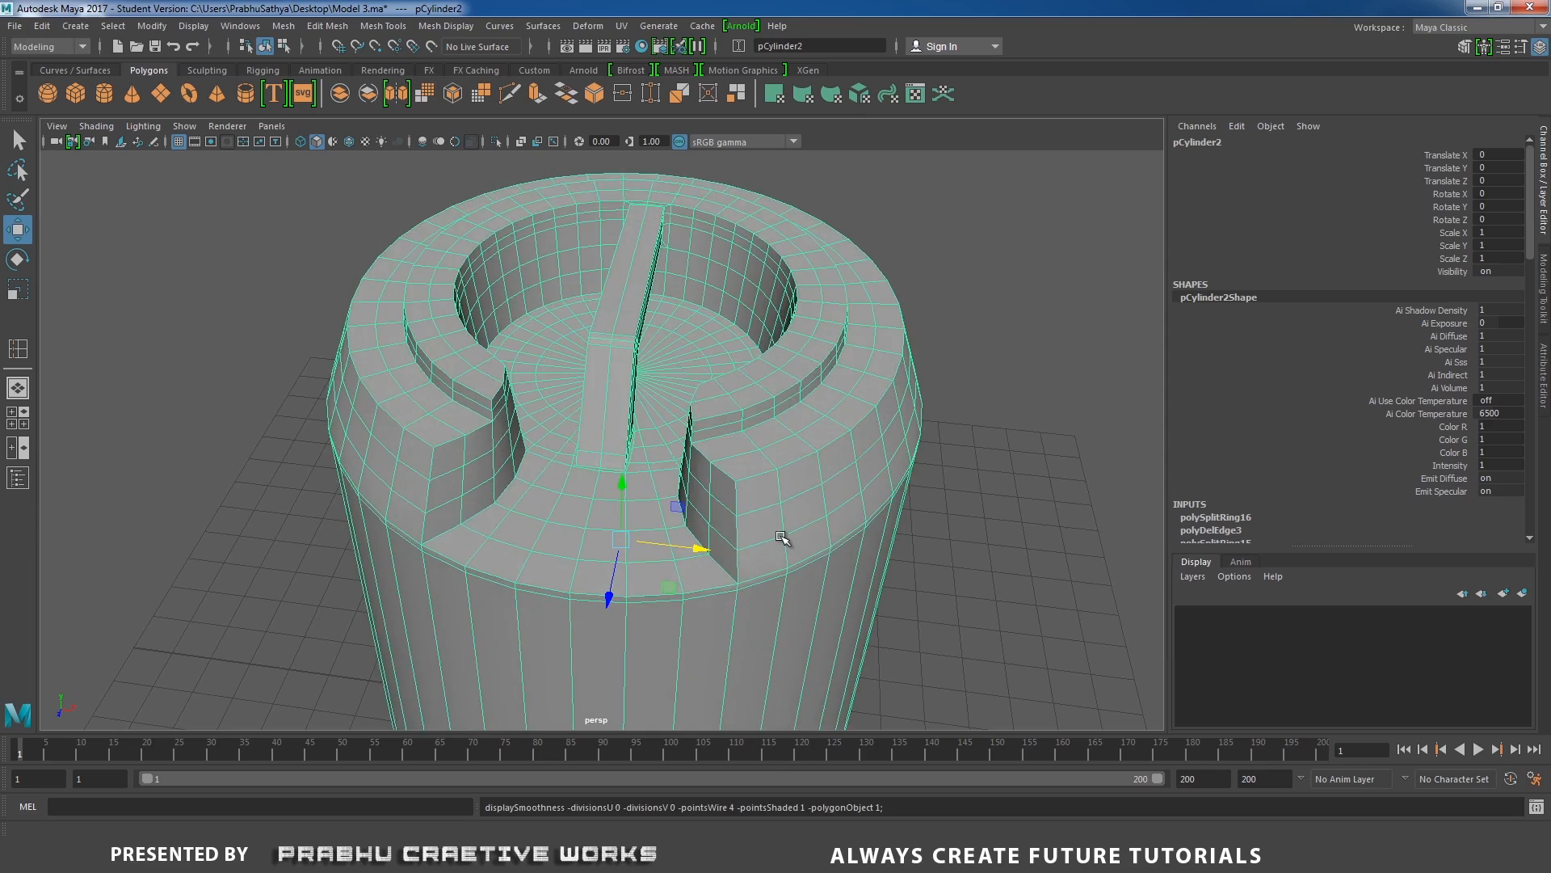
alt+drag(786, 541, 848, 509)
scroll(845, 508, down, 4)
alt+middle_drag(643, 467, 640, 398)
alt+drag(641, 398, 772, 447)
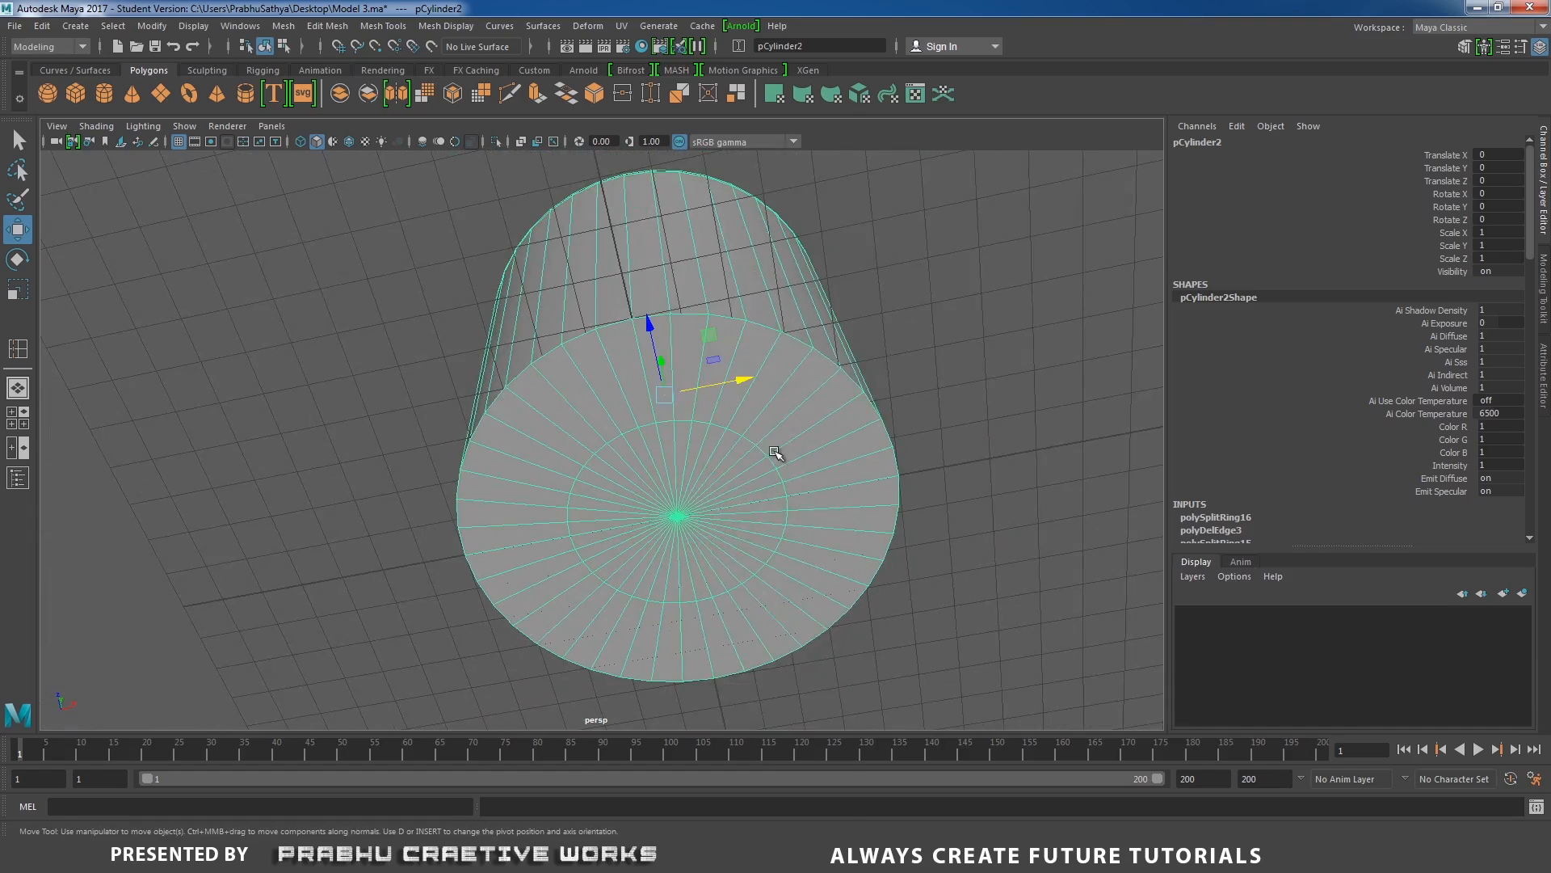
right_click(778, 390)
click(777, 346)
double_click(718, 423)
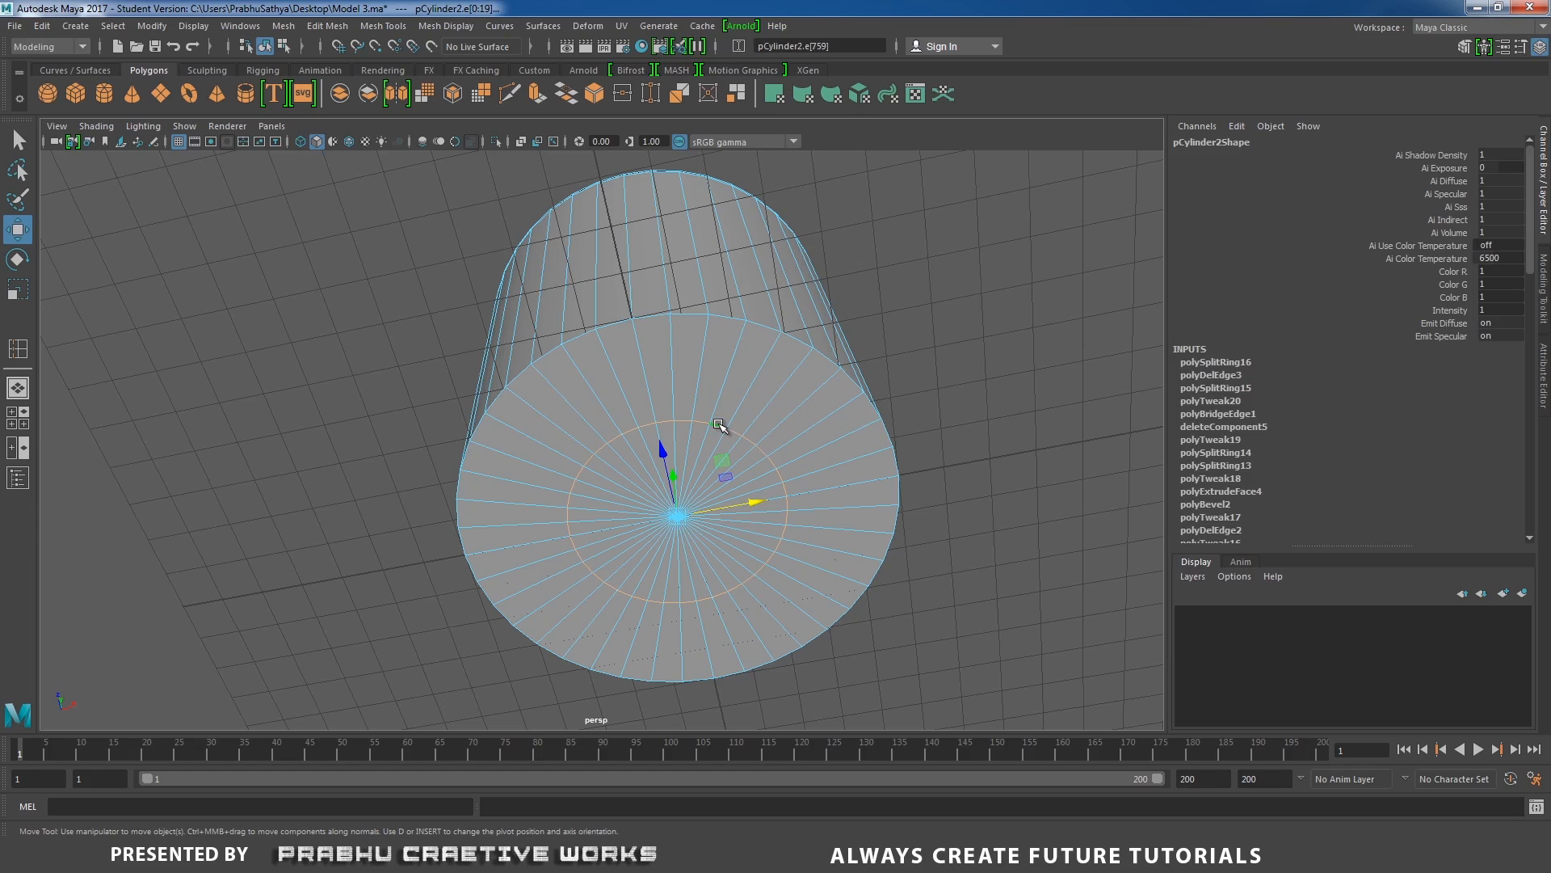
key(r)
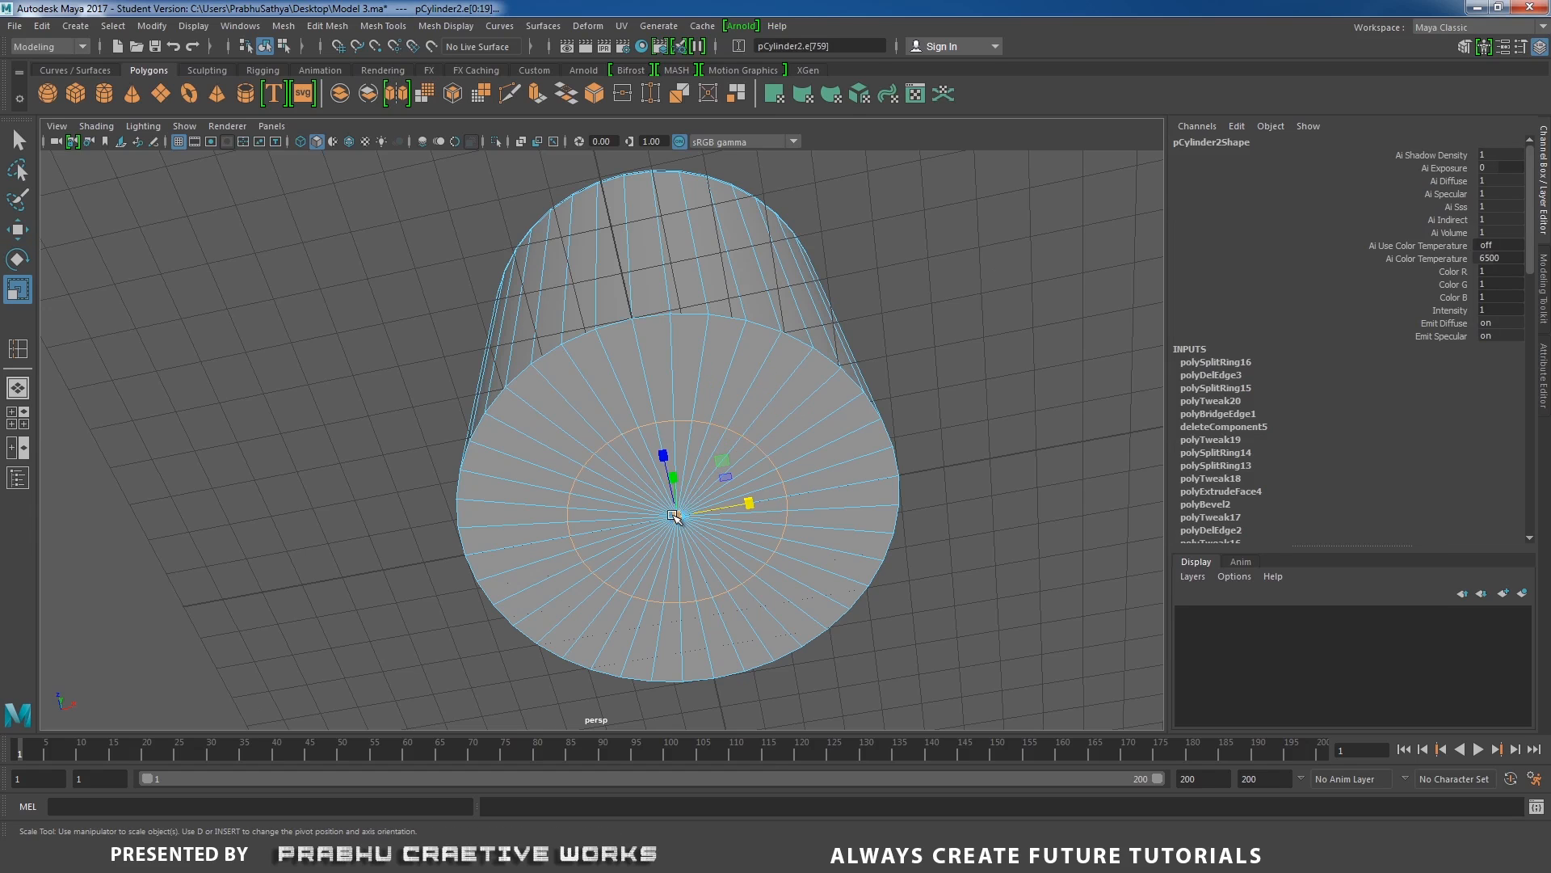
middle_drag(794, 420, 792, 423)
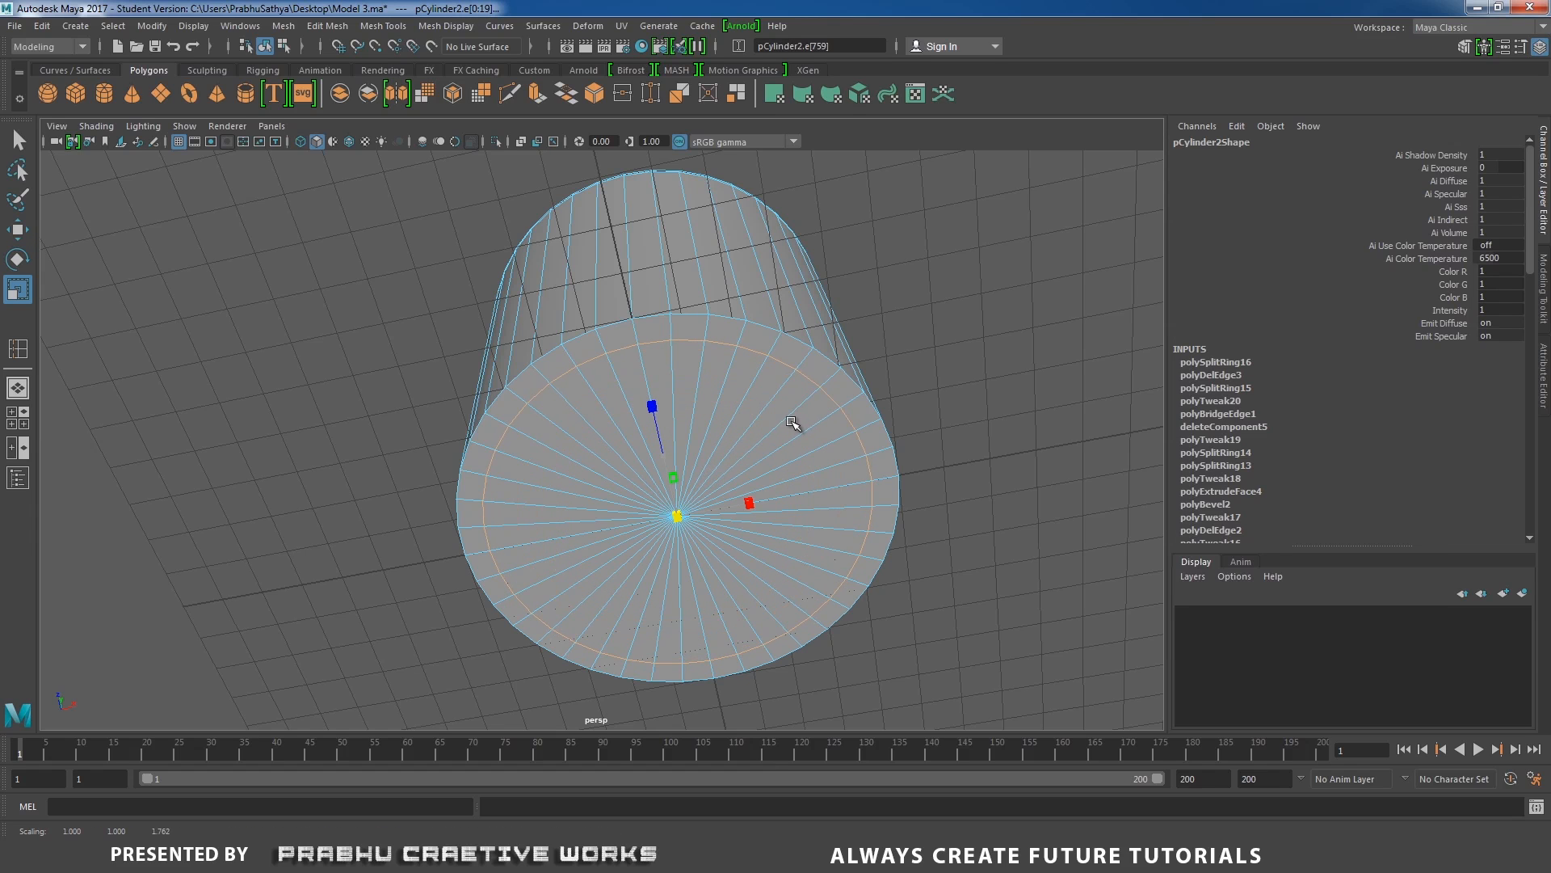
Select the center vertex of the drum's bottom cap.
right_drag(845, 436, 760, 396)
click(677, 520)
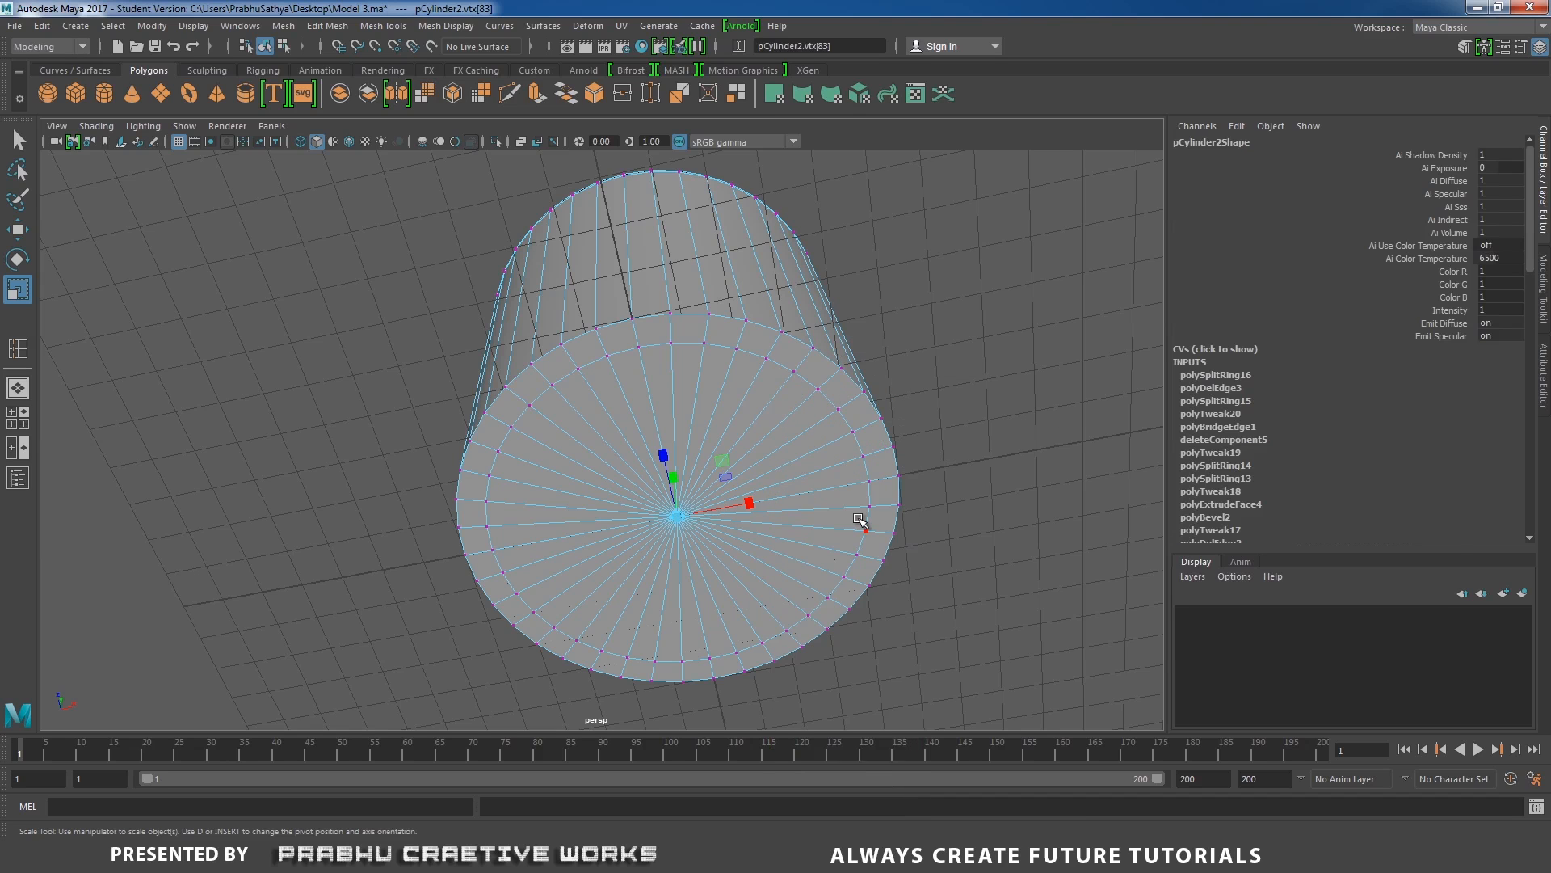
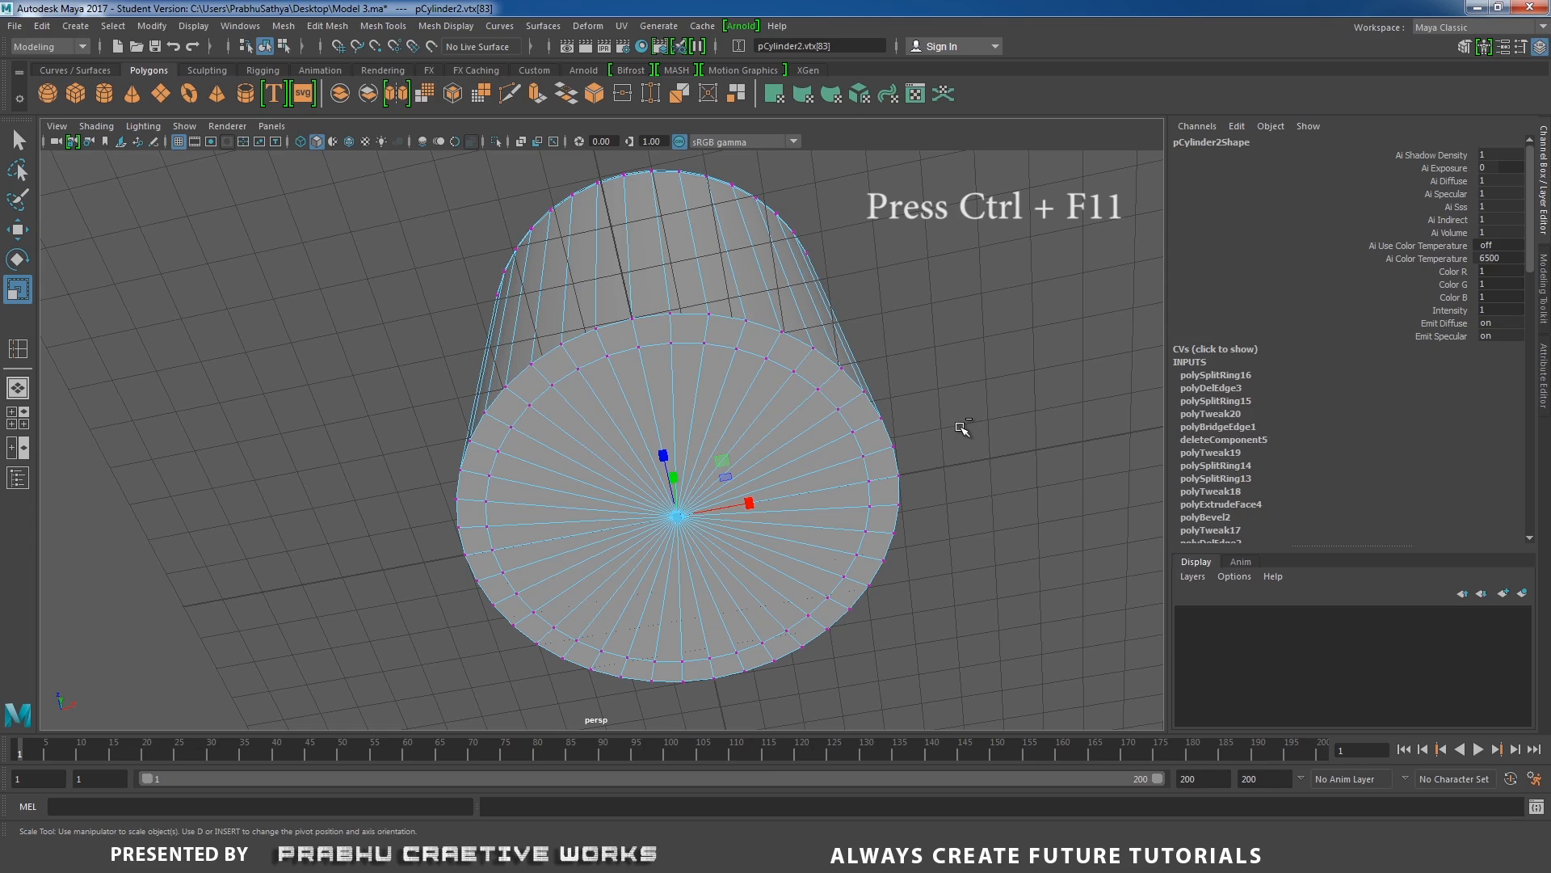
Convert the bottom cap's center selection to its surrounding faces and move them down about 1 cm to form a tapered base.
key(ctrl+F11)
key(w)
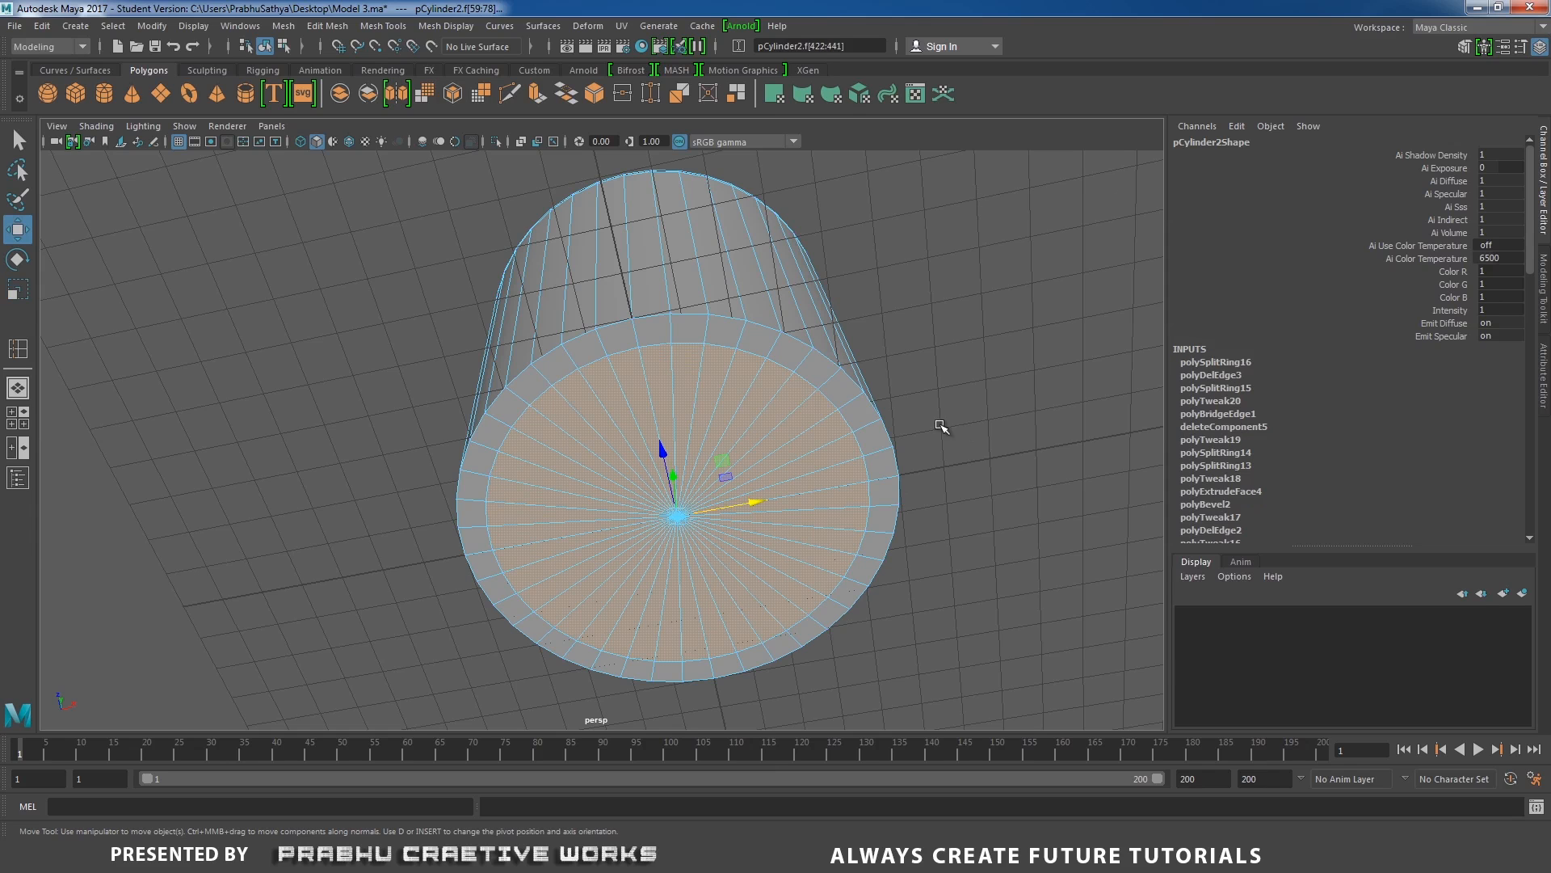
alt+drag(904, 428, 882, 505)
alt+middle_drag(866, 492, 871, 457)
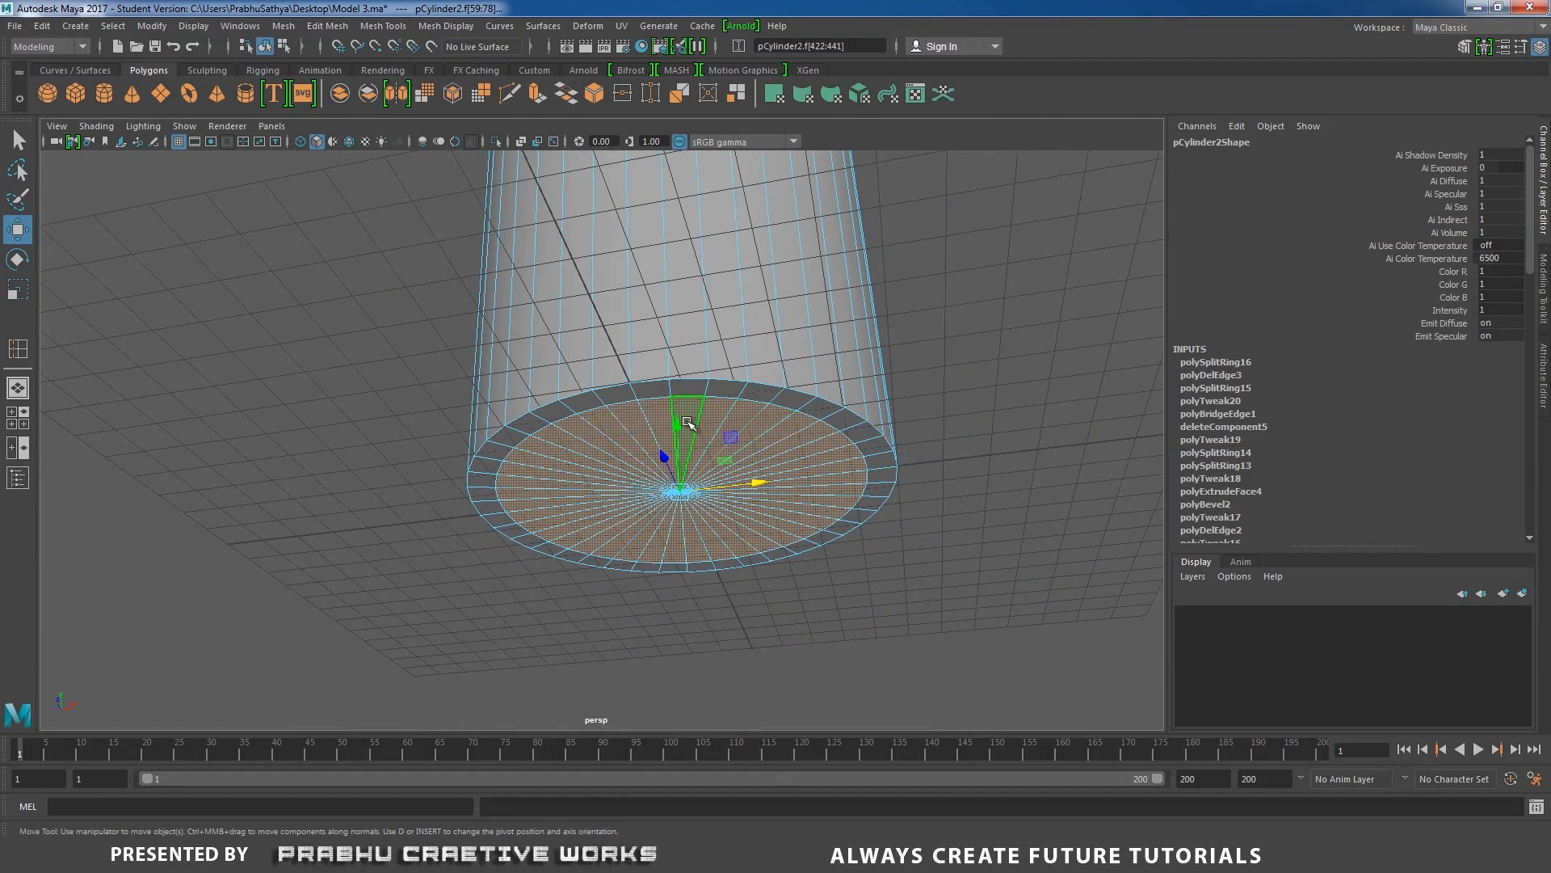
drag(679, 424, 682, 459)
alt+drag(611, 411, 619, 491)
drag(658, 420, 658, 428)
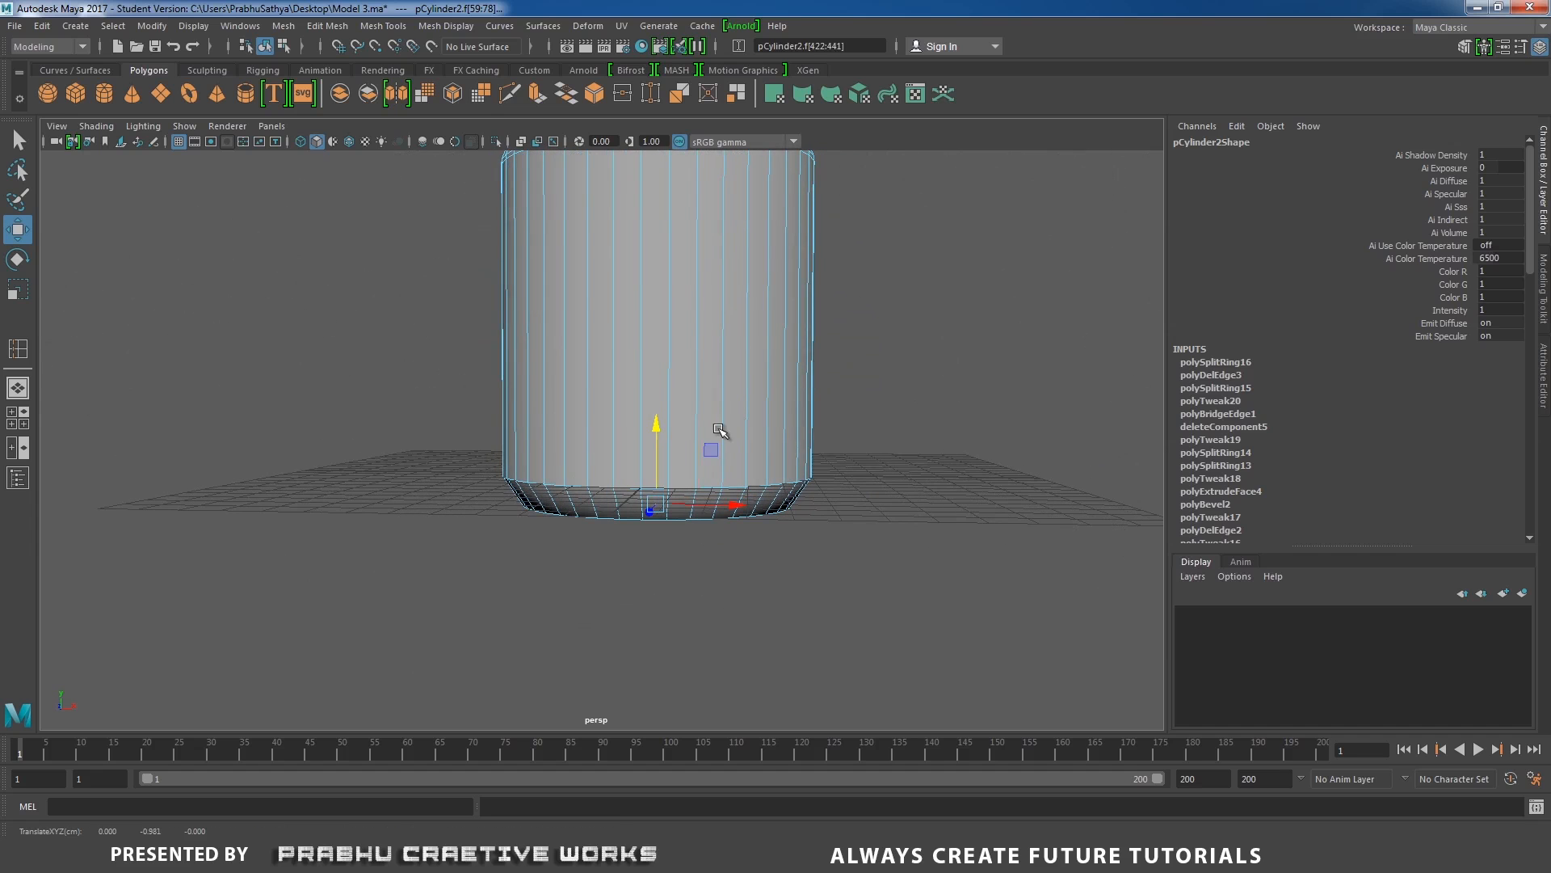
Raise the whole drum to Translate Y 0.965 in the front view so its base rests on the grid.
alt+right_drag(718, 428, 616, 415)
alt+drag(616, 415, 621, 452)
right_drag(685, 358, 784, 337)
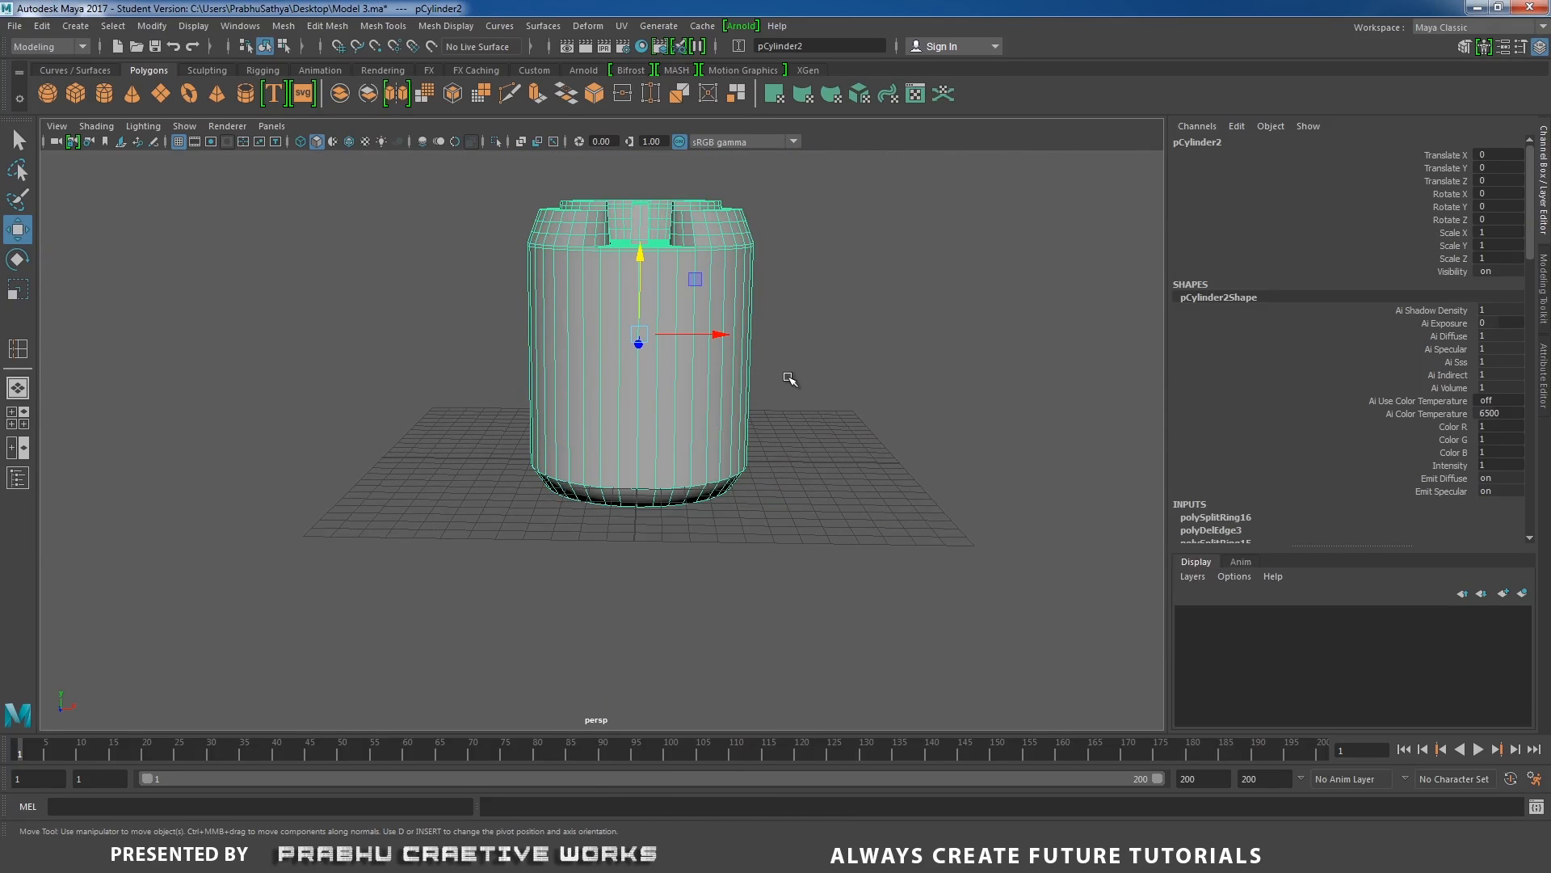
key(space)
drag(788, 377, 791, 416)
alt+right_drag(864, 411, 682, 366)
alt+middle_drag(682, 367, 694, 390)
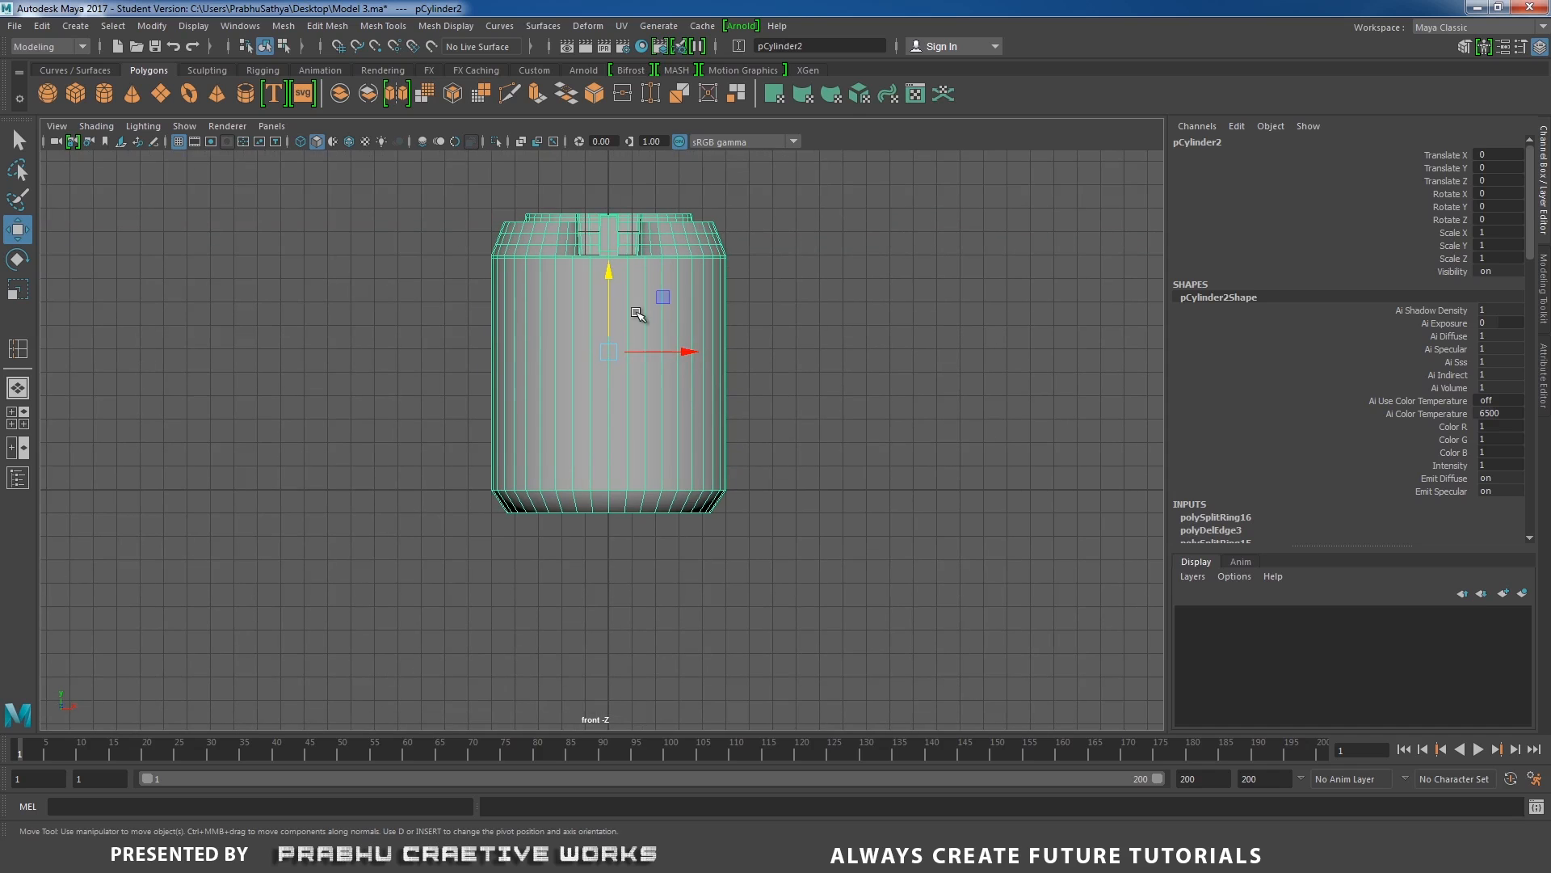
drag(611, 277, 627, 257)
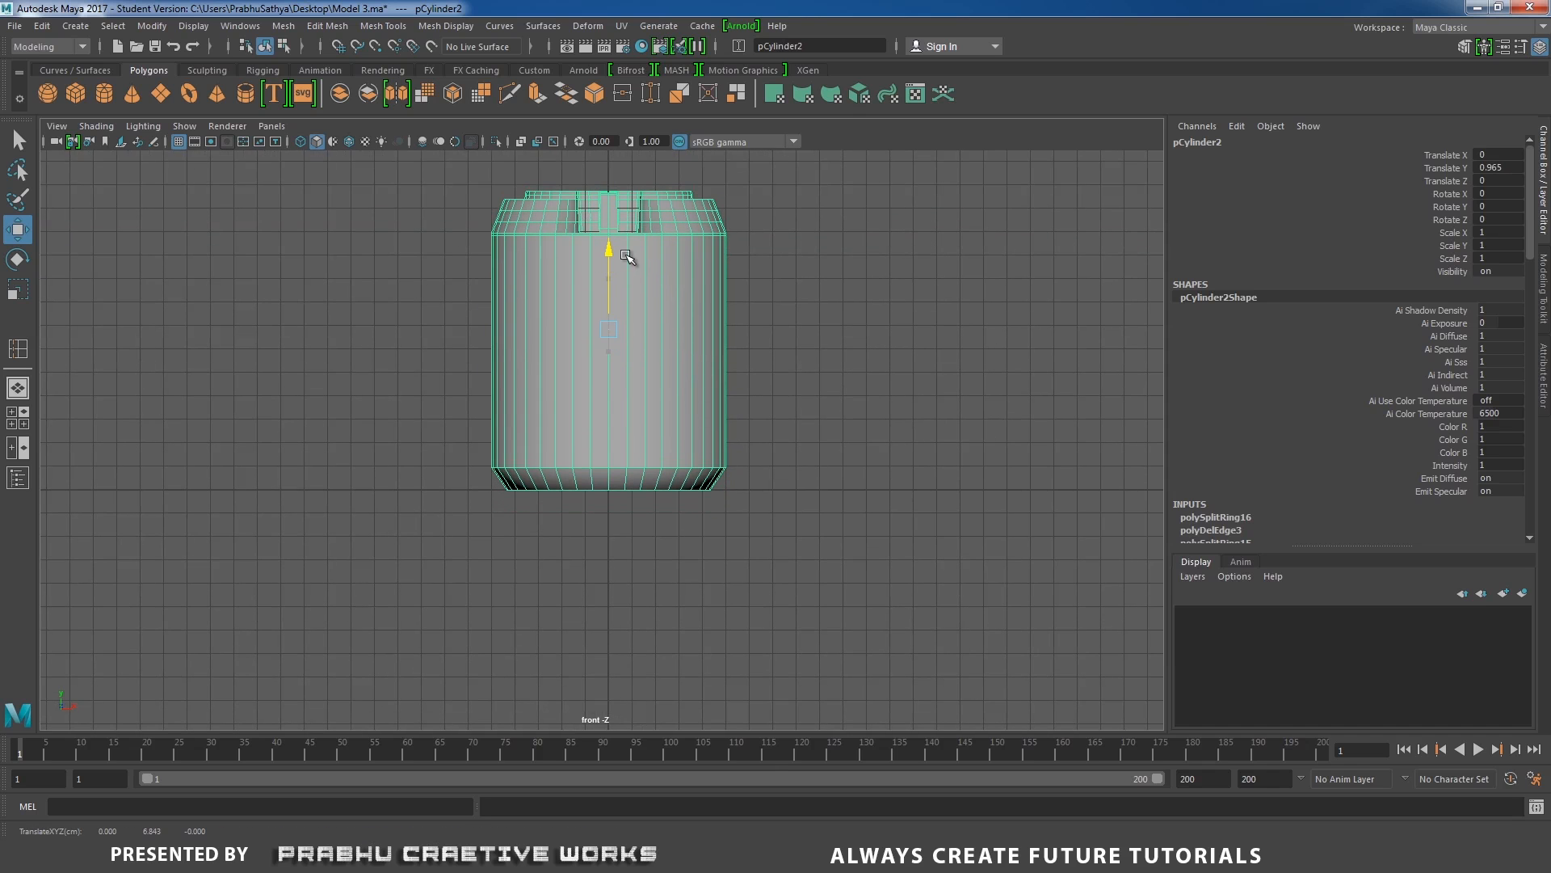
alt+right_drag(824, 388, 1024, 474)
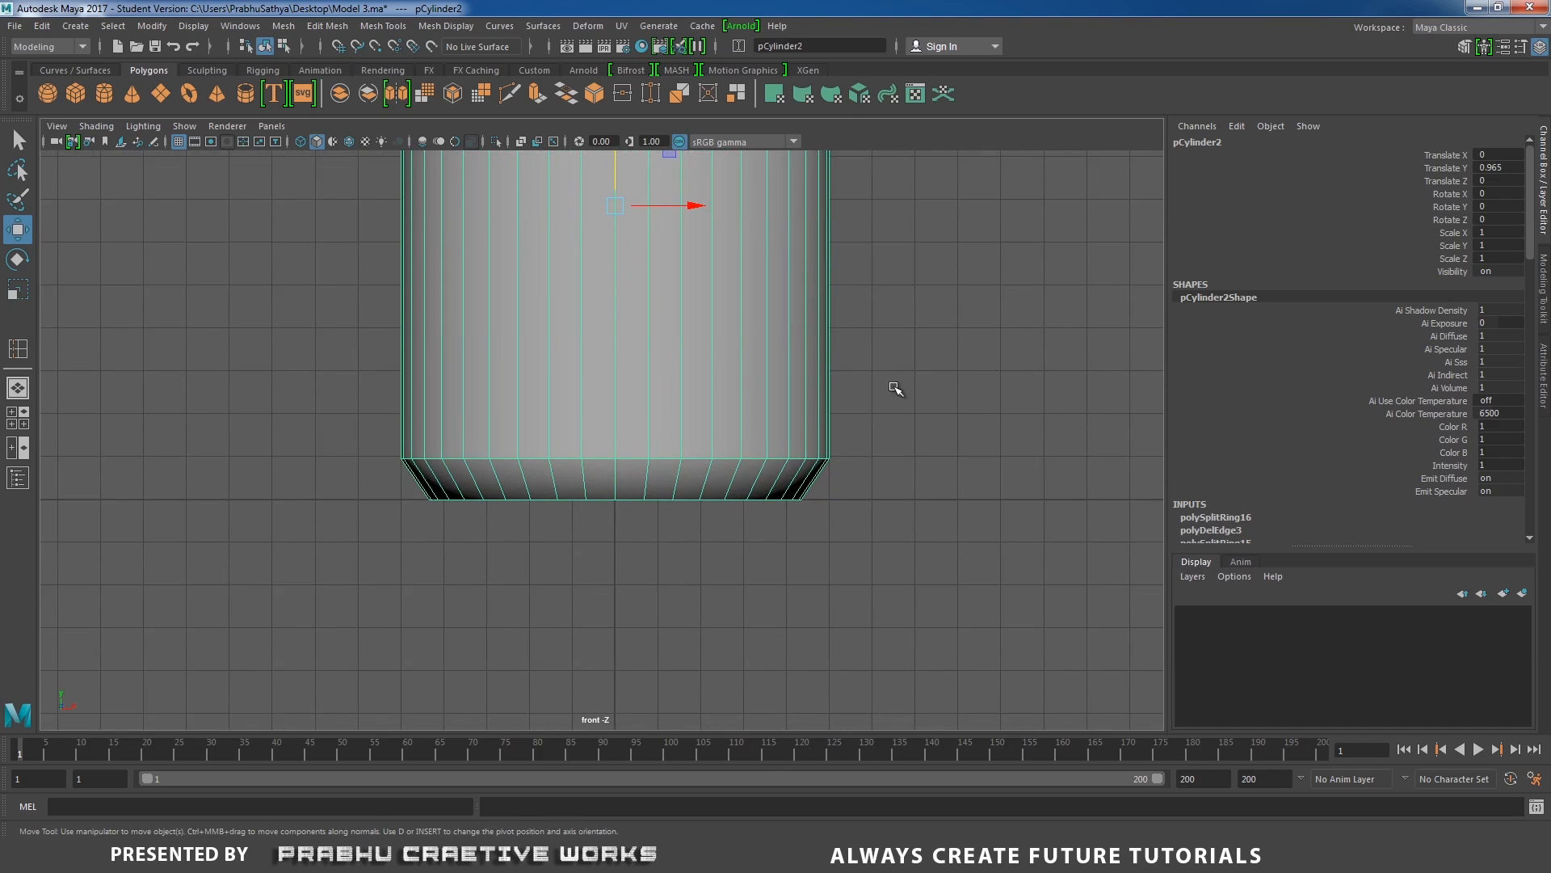
Insert an edge loop around the drum's body a short distance below the shoulder edge.
key(space)
drag(894, 415, 770, 428)
alt+right_drag(774, 427, 731, 419)
alt+drag(727, 413, 796, 452)
alt+right_drag(796, 452, 1001, 518)
alt+middle_drag(889, 347, 830, 418)
drag(715, 357, 716, 366)
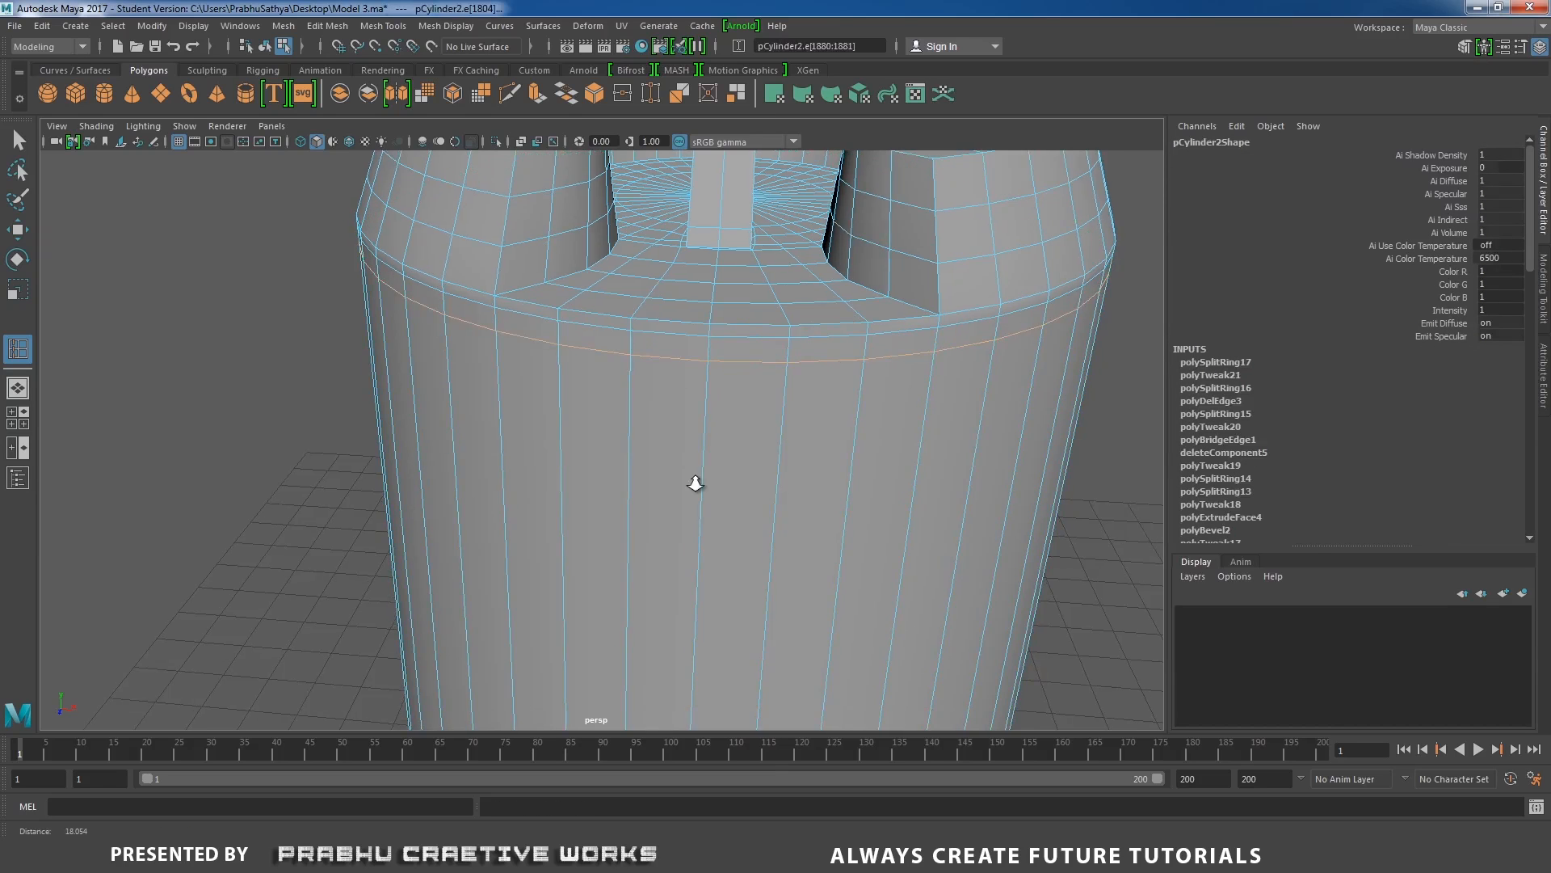
Insert two edge loops just above the base's bevel and one on the bevel close to the bottom edge.
alt+drag(692, 478, 697, 428)
alt+right_drag(696, 428, 606, 466)
alt+middle_drag(611, 473, 665, 402)
alt+right_drag(665, 402, 731, 593)
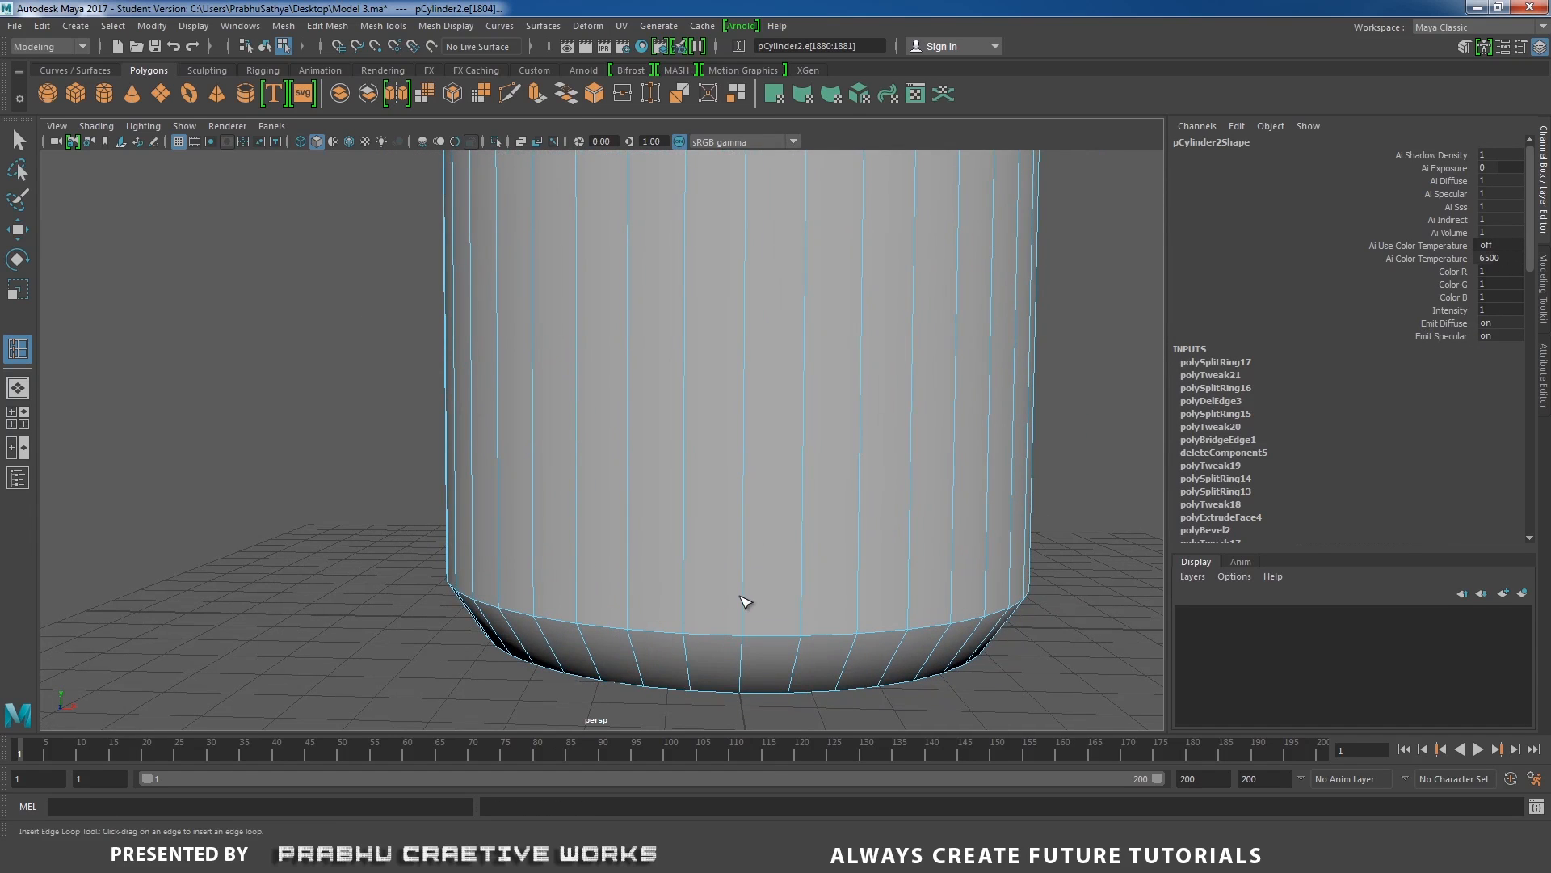
click(744, 631)
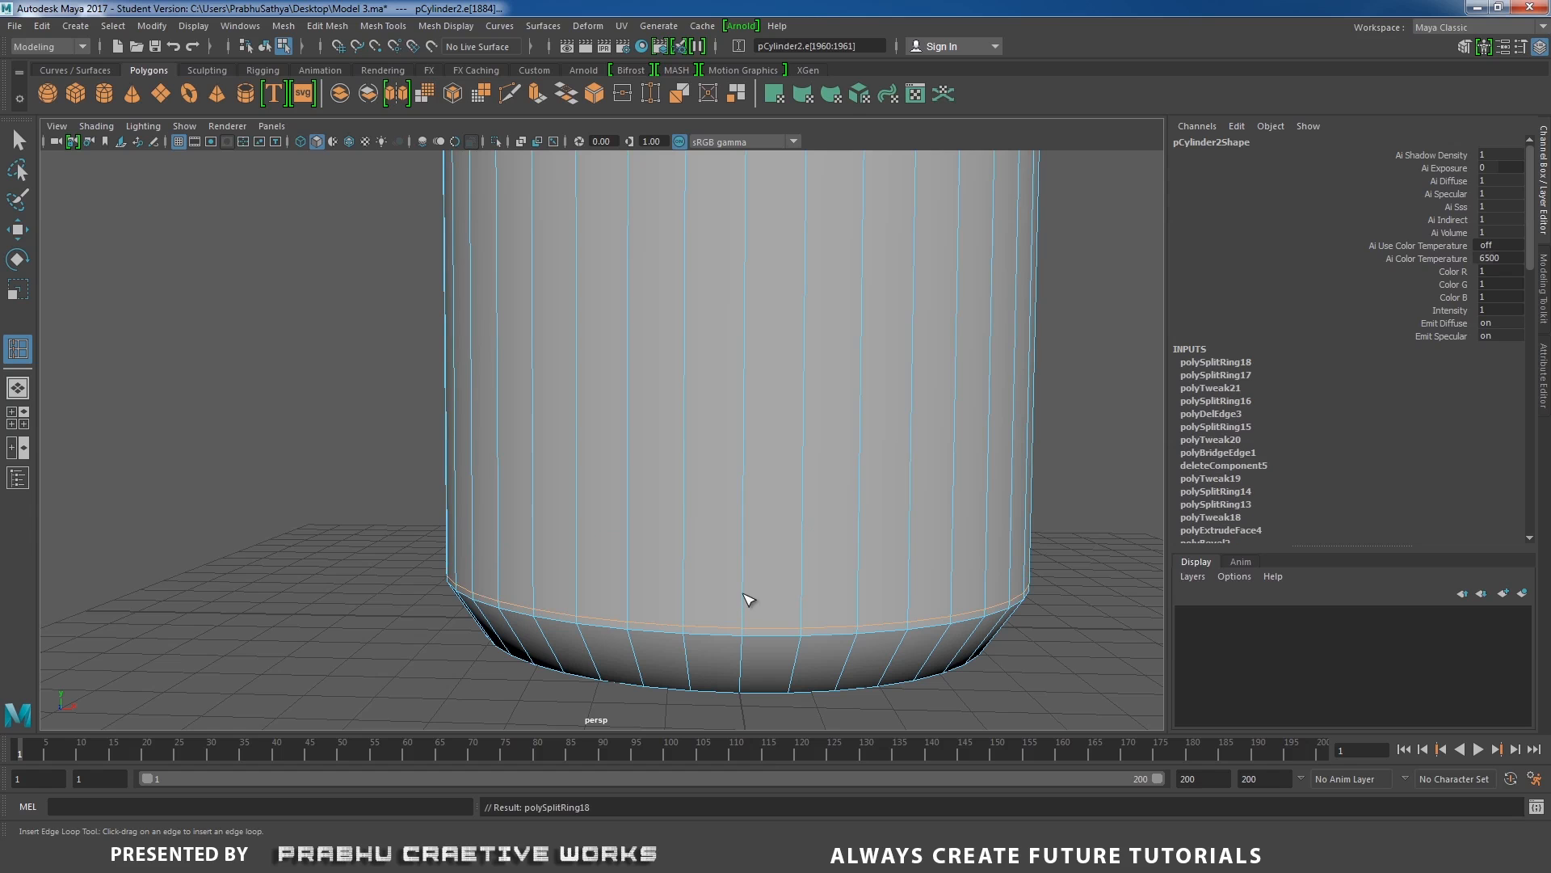
click(748, 607)
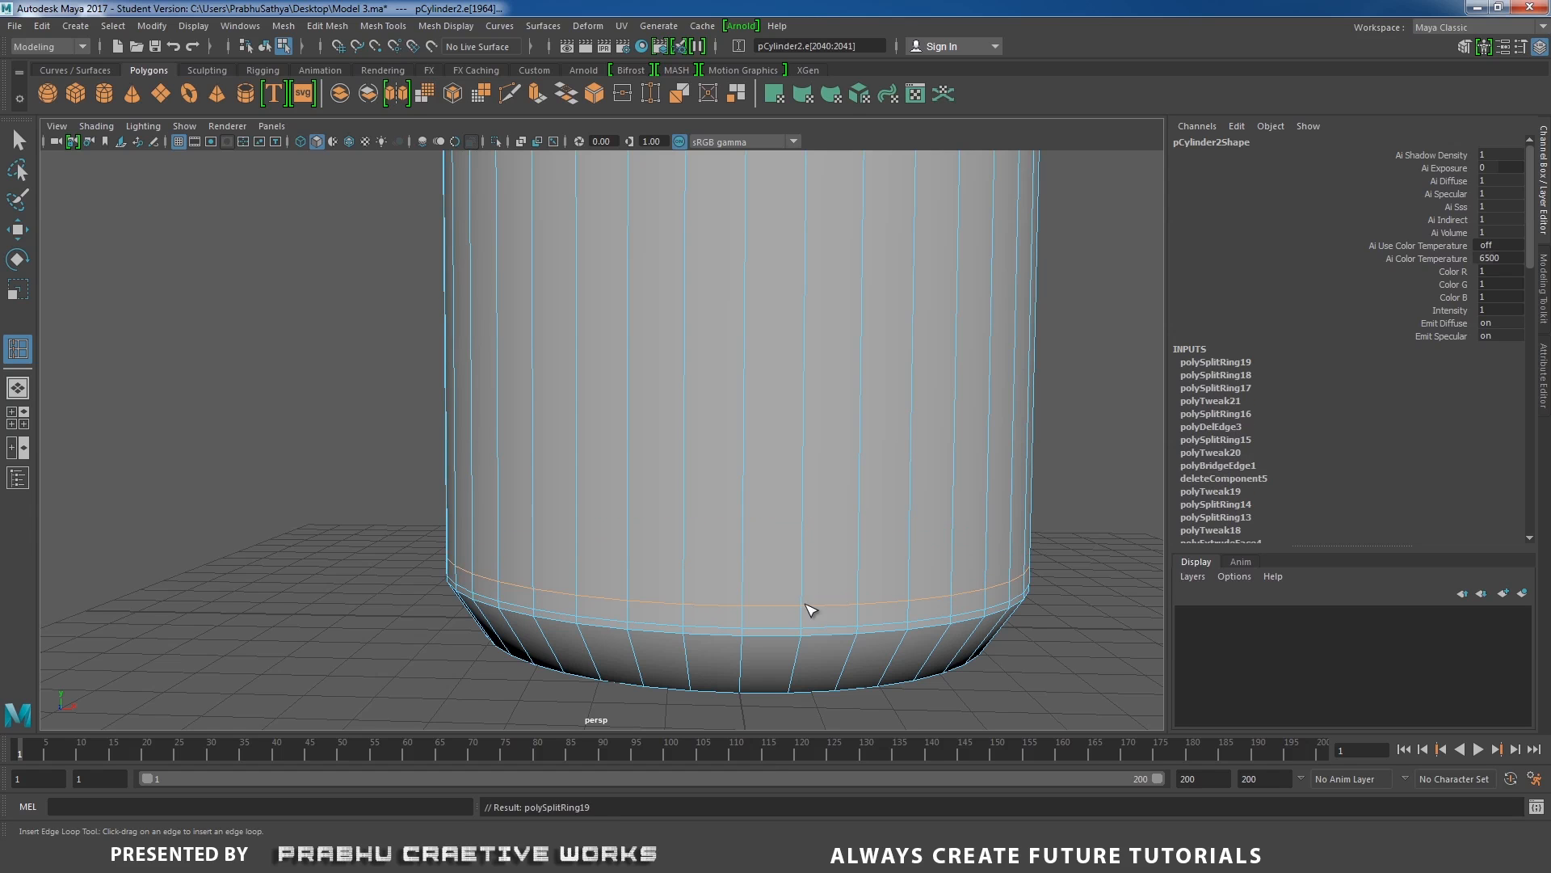
alt+drag(806, 609, 751, 475)
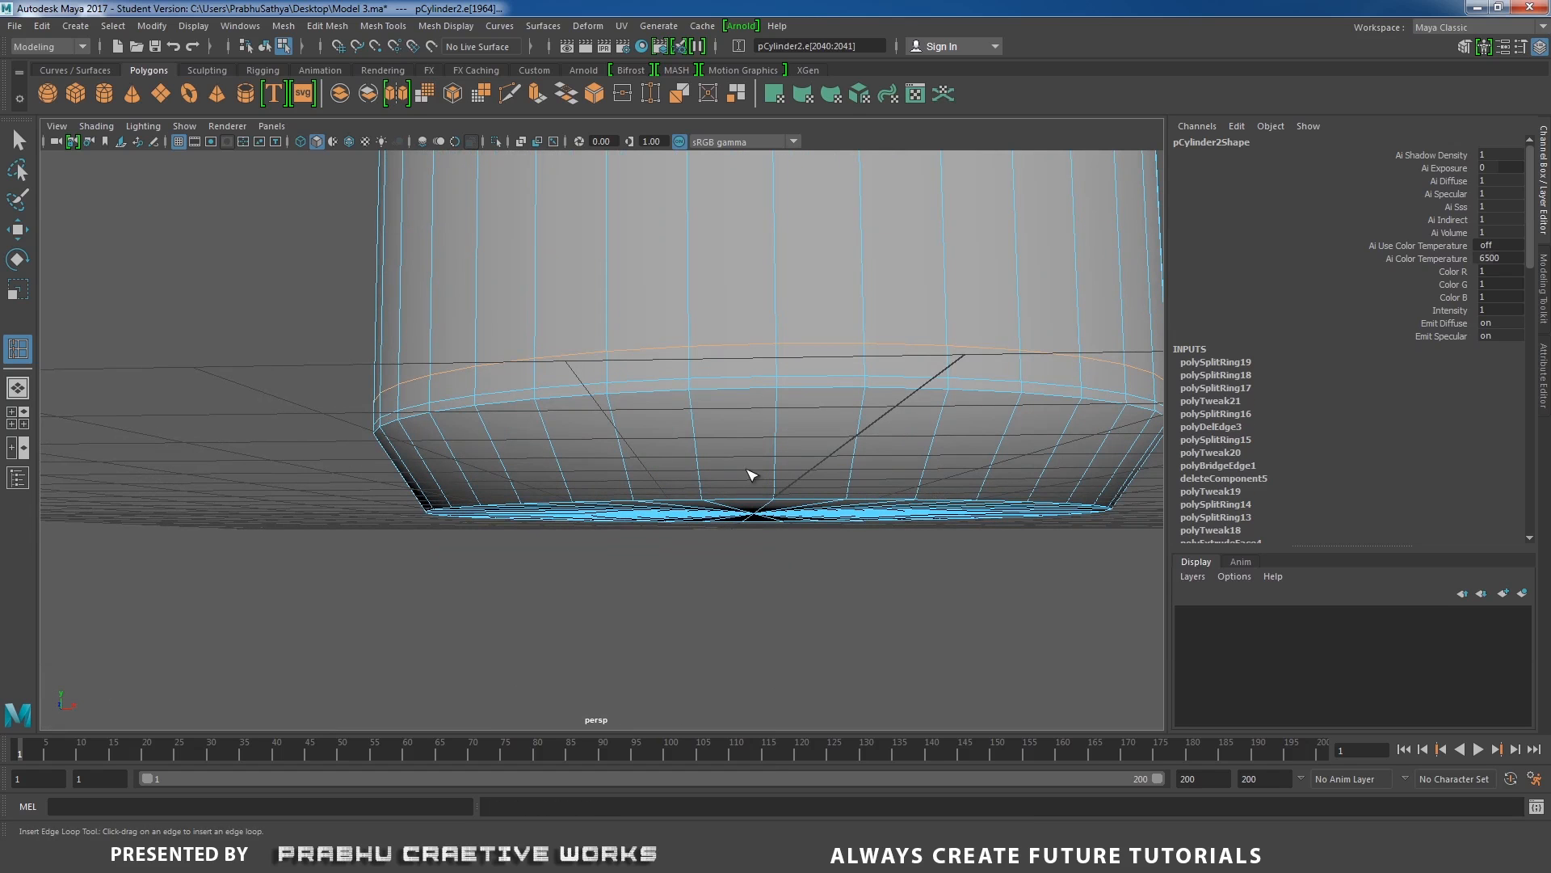
click(709, 494)
Select the full ring of faces in the narrow band just above the base's bevel.
alt+right_drag(821, 450, 776, 554)
alt+middle_drag(776, 554, 730, 549)
alt+right_drag(730, 549, 778, 532)
key(w)
click(798, 434)
right_drag(809, 434, 803, 473)
click(694, 530)
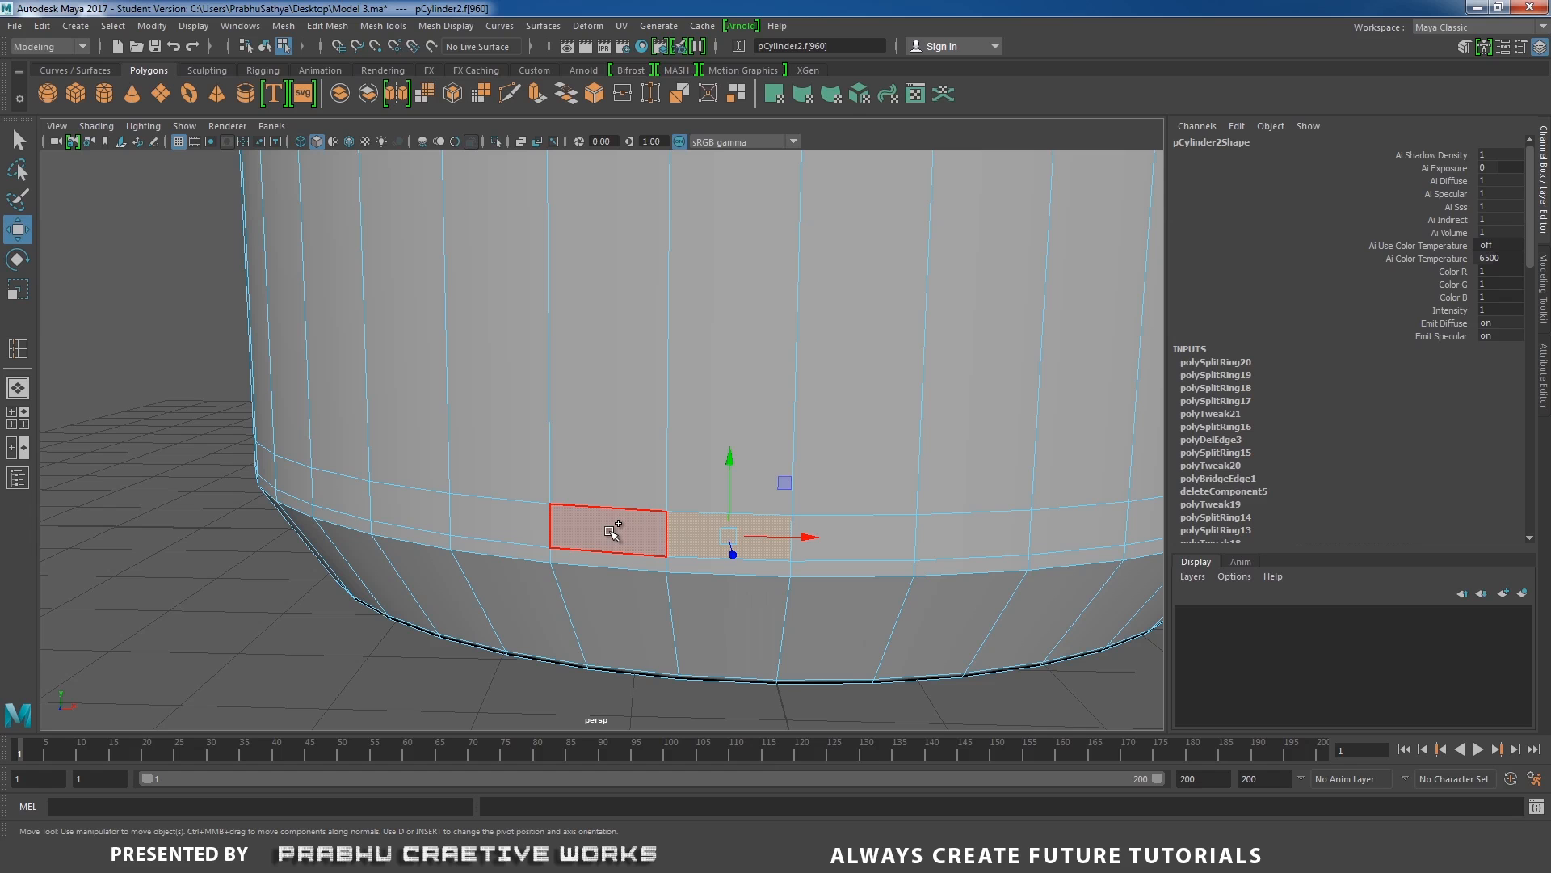
shift+double_click(610, 531)
Add the matching ring of faces just below the shoulder to the face selection.
alt+right_drag(840, 529, 419, 374)
alt+middle_drag(554, 386, 555, 460)
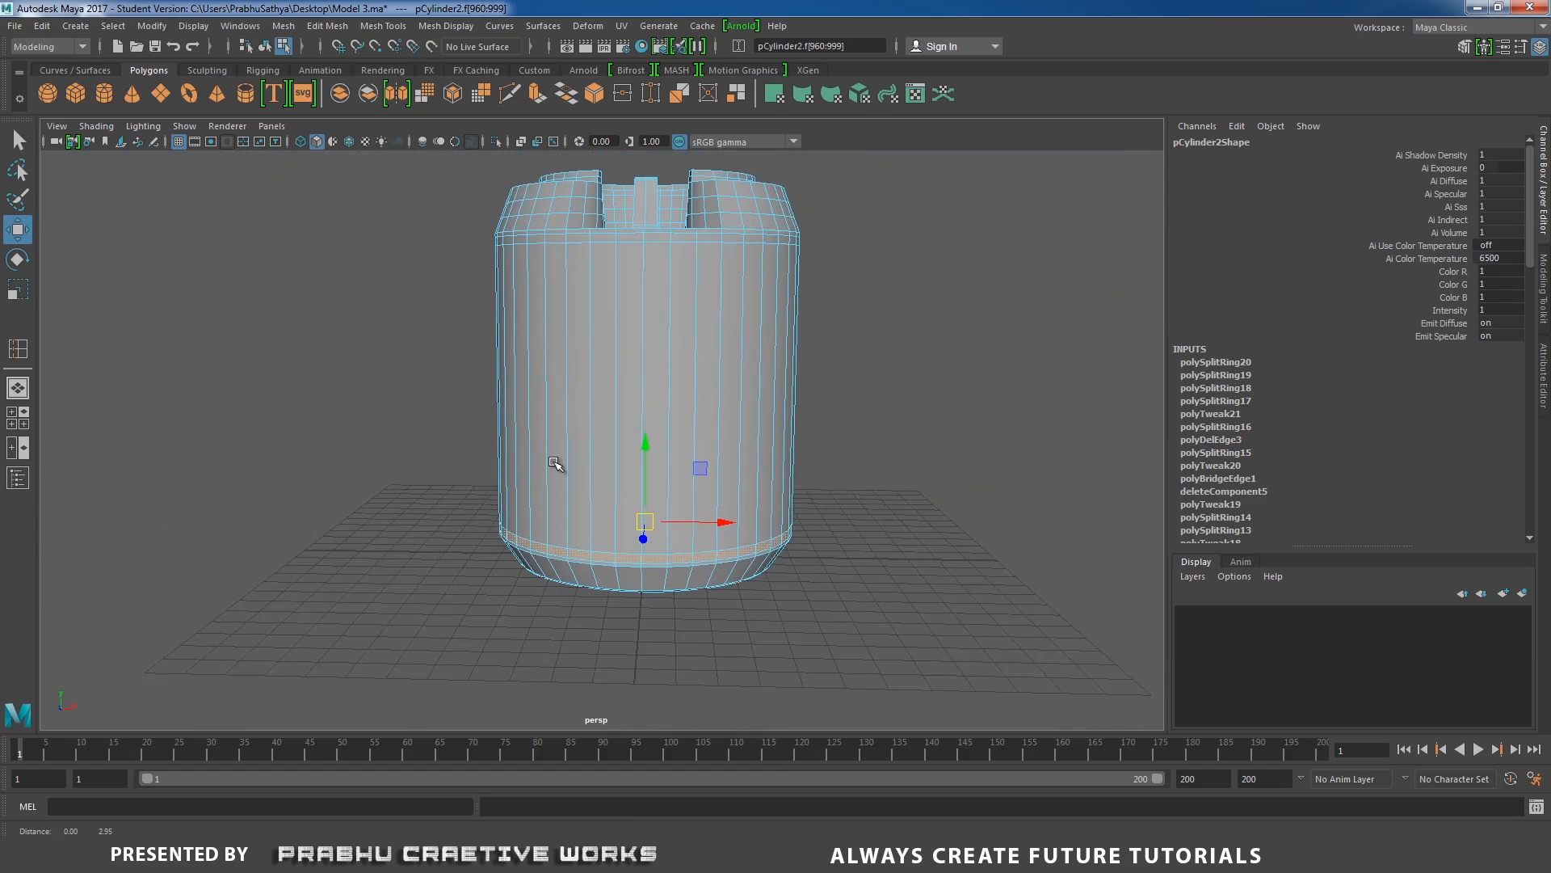
alt+drag(557, 408, 581, 458)
alt+right_drag(581, 458, 719, 367)
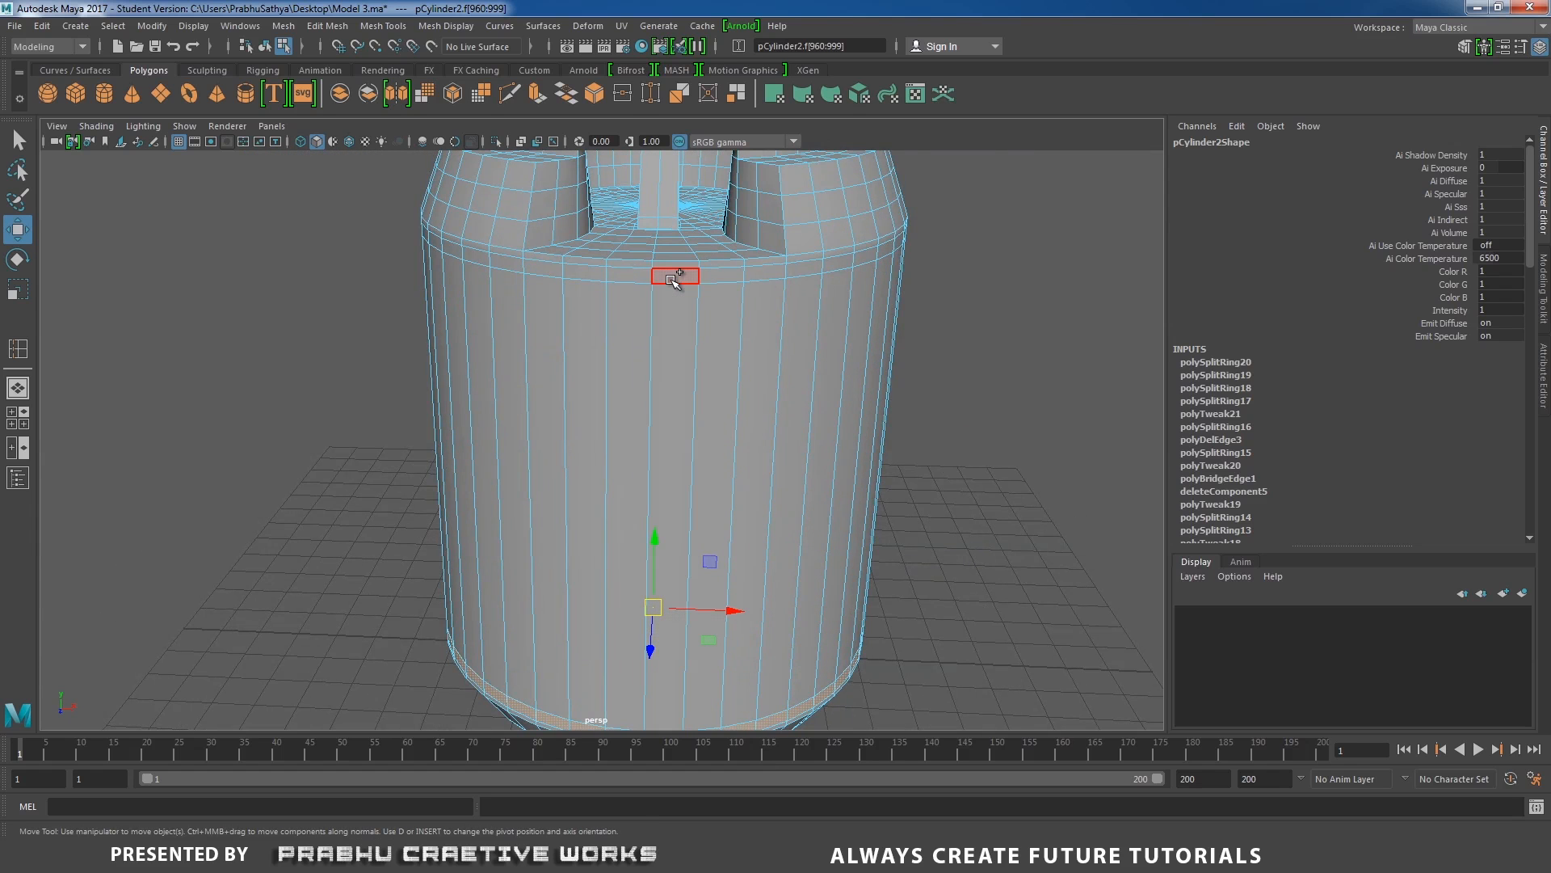
shift+double_click(627, 275)
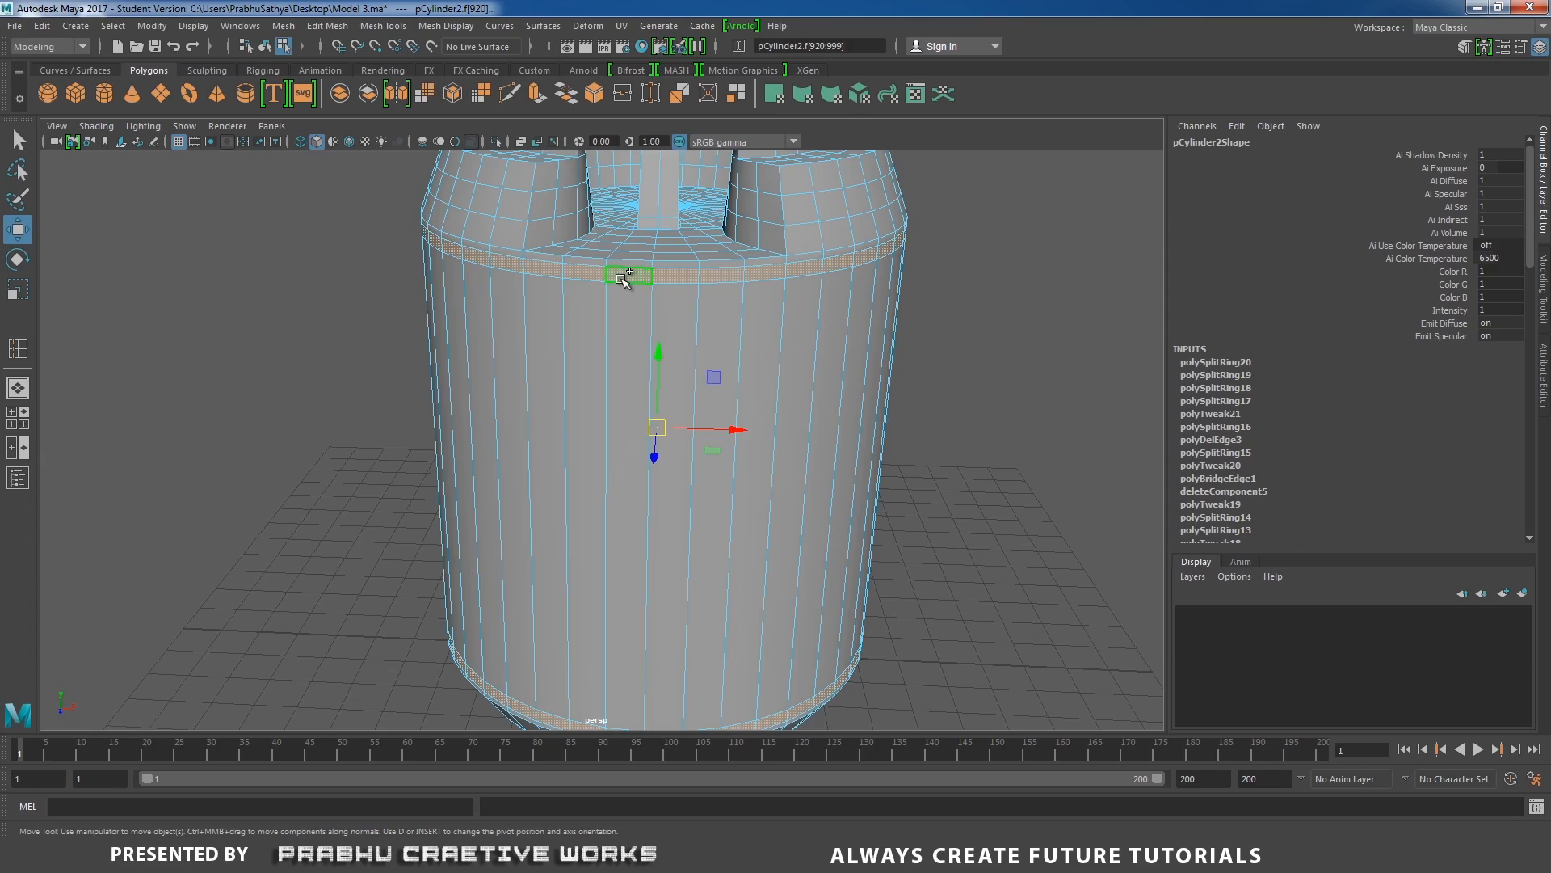
Extrude both selected face rings outward with Local Translate Z 0.173 to form raised bands.
alt+right_drag(794, 318, 594, 320)
alt+drag(592, 324, 599, 392)
alt+middle_drag(602, 376, 608, 305)
alt+right_drag(630, 404, 755, 522)
alt+middle_drag(623, 494, 606, 515)
alt+right_drag(606, 516, 783, 420)
alt+drag(784, 420, 454, 363)
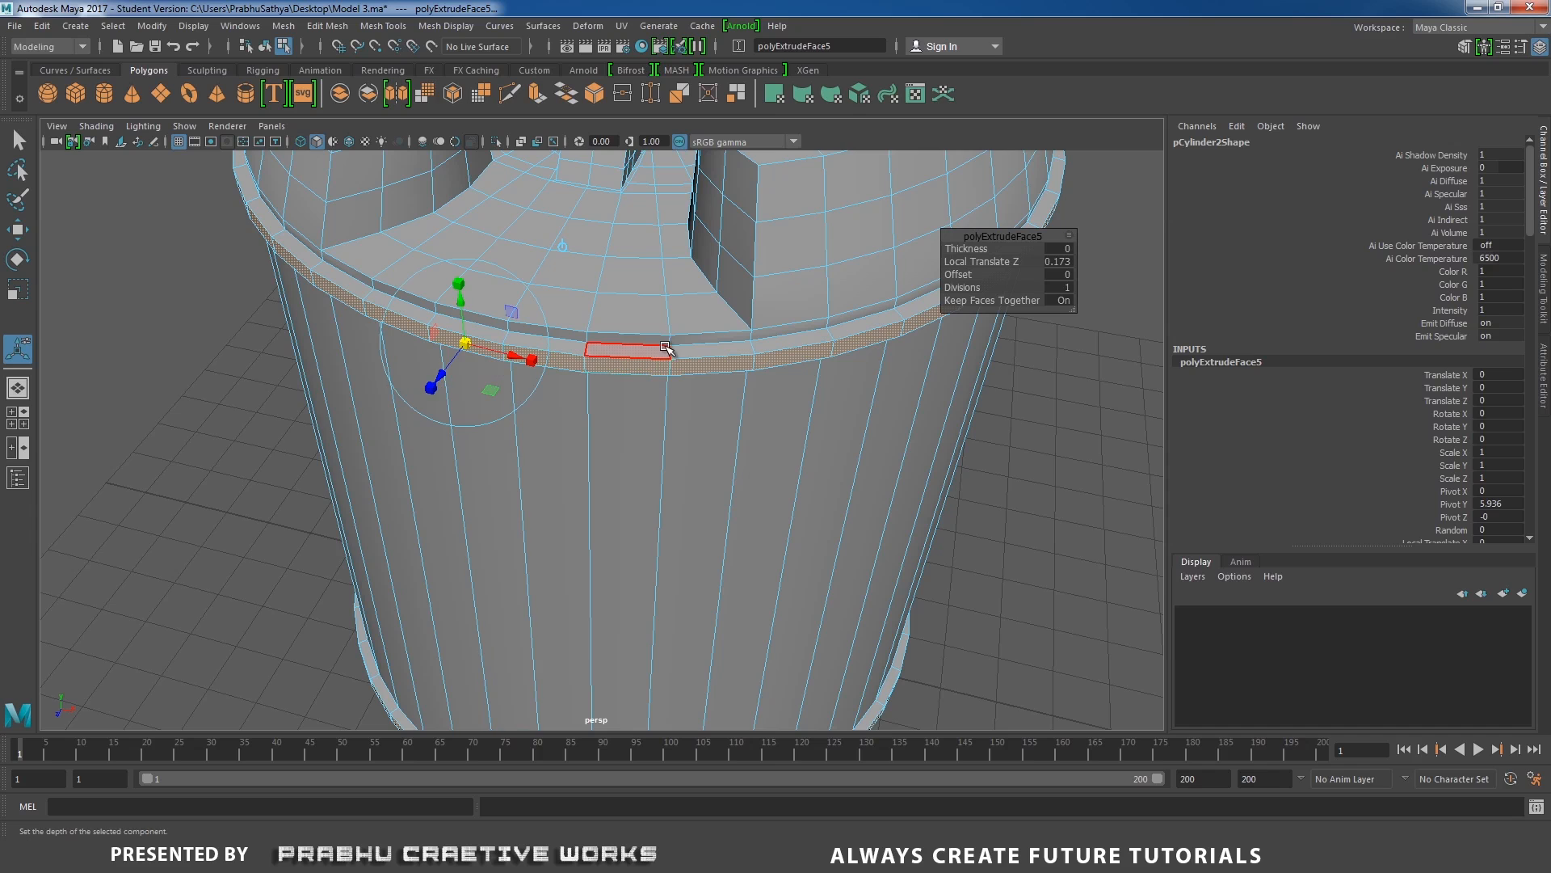
Select the edge loops along the upper raised band's inner and outer corners, above and below.
alt+drag(648, 354, 686, 422)
right_drag(691, 389, 850, 518)
alt+drag(850, 517, 872, 404)
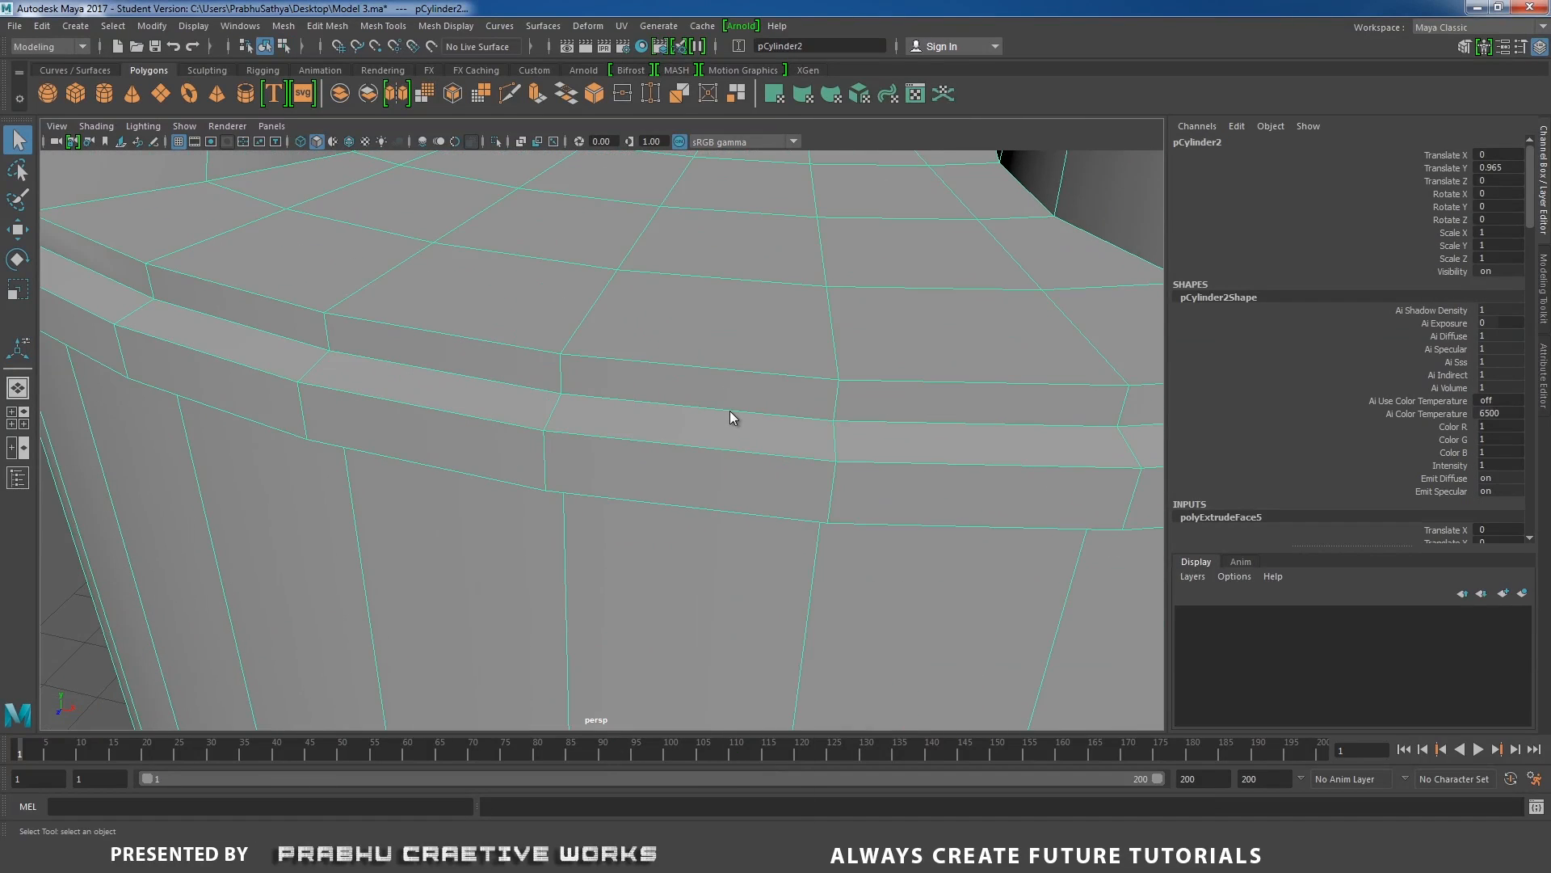
right_drag(730, 412, 726, 360)
click(691, 416)
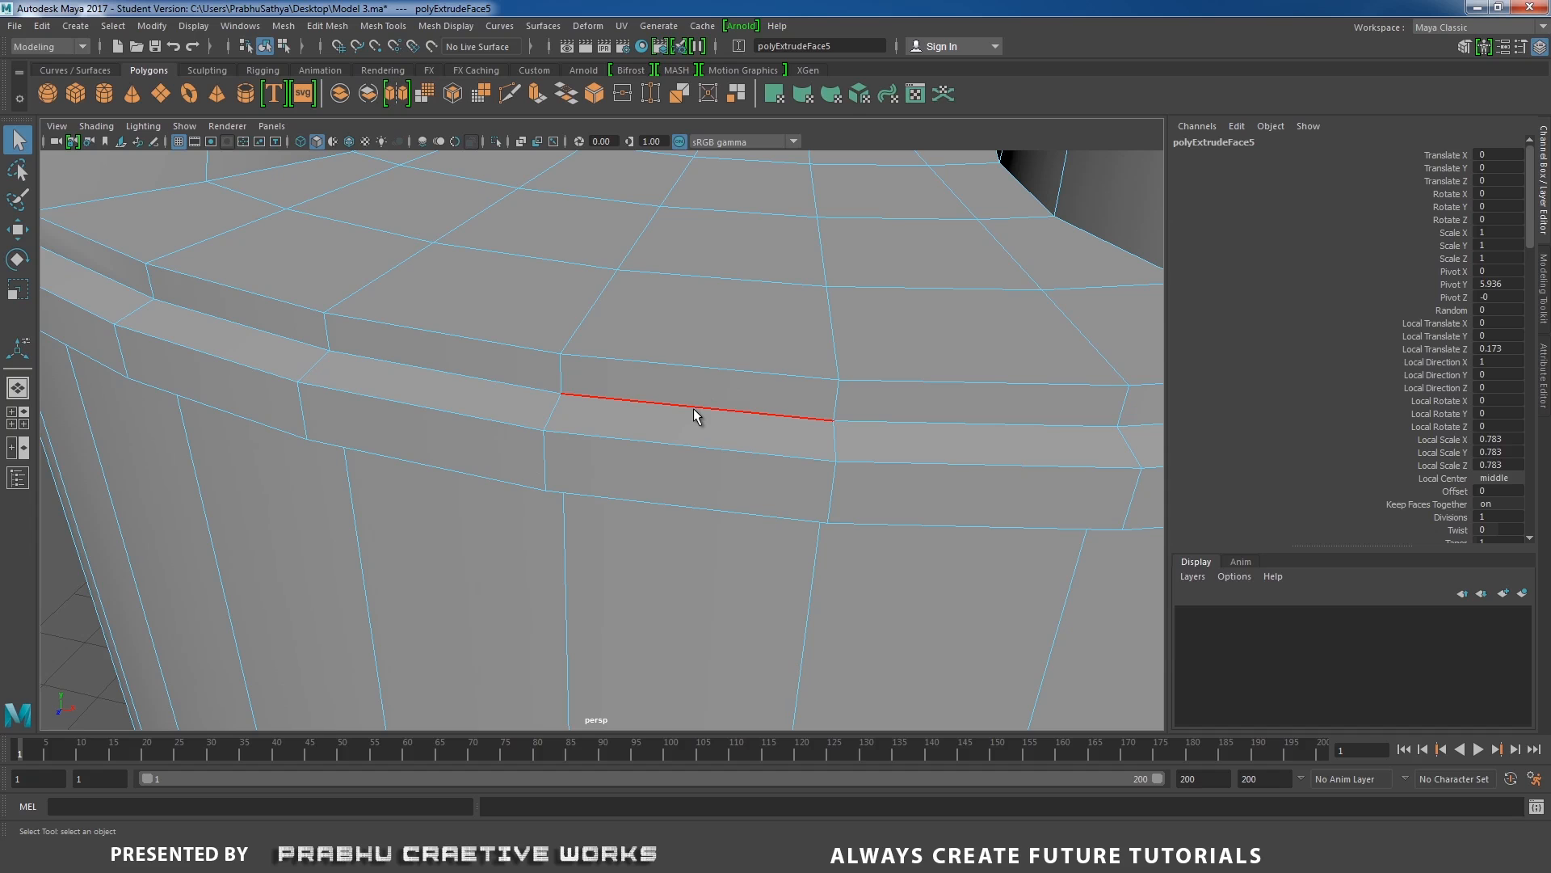
double_click(693, 409)
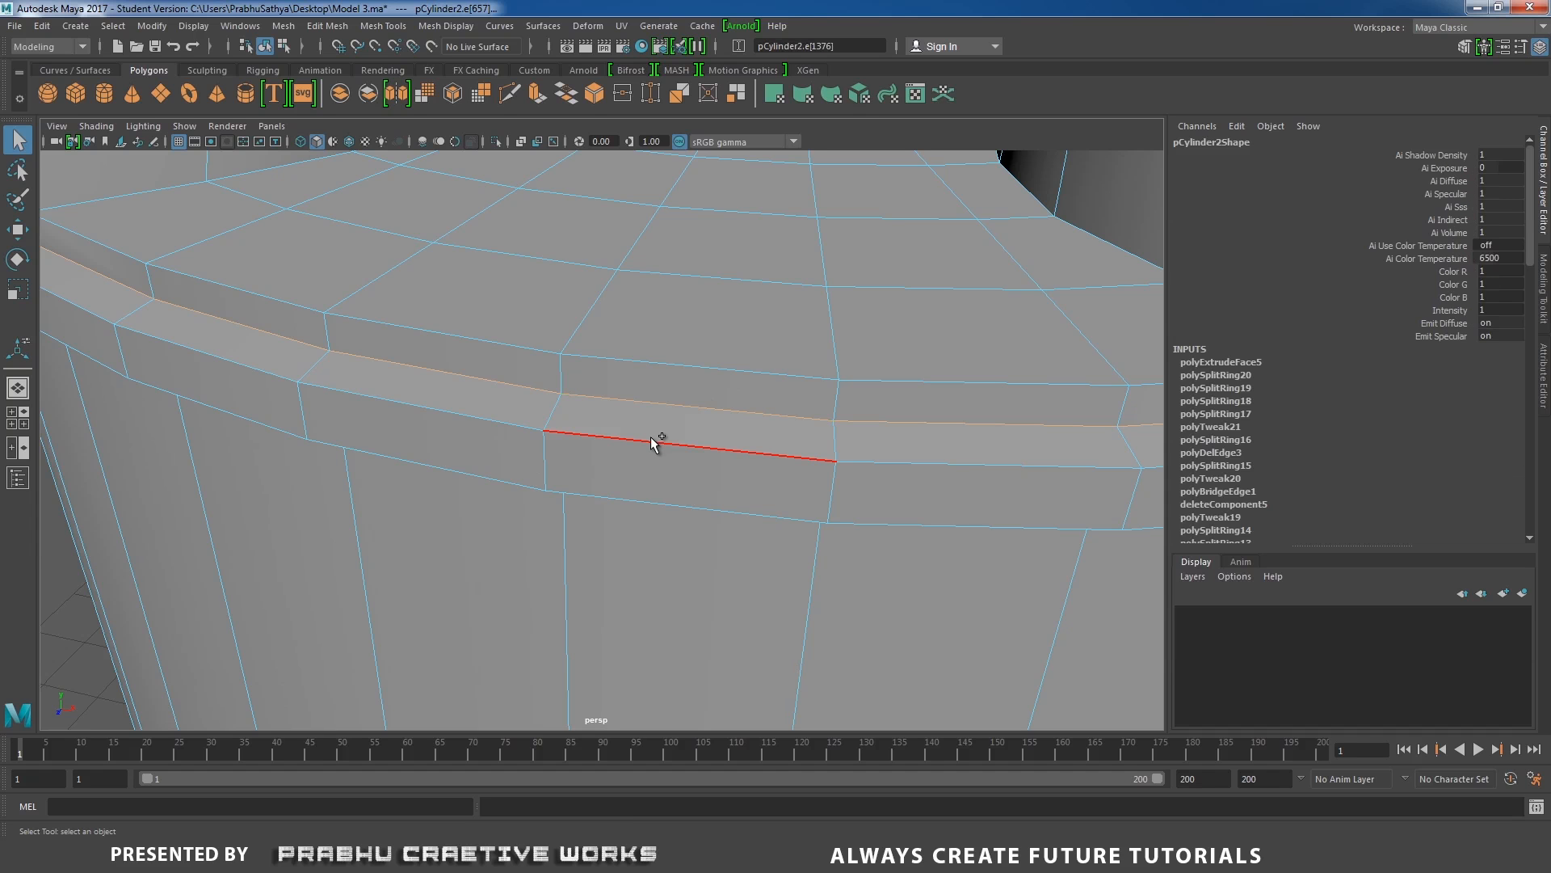
shift+click(651, 440)
alt+drag(734, 452, 647, 367)
alt+middle_drag(718, 459, 708, 595)
alt+drag(708, 595, 655, 595)
alt+right_drag(654, 595, 744, 611)
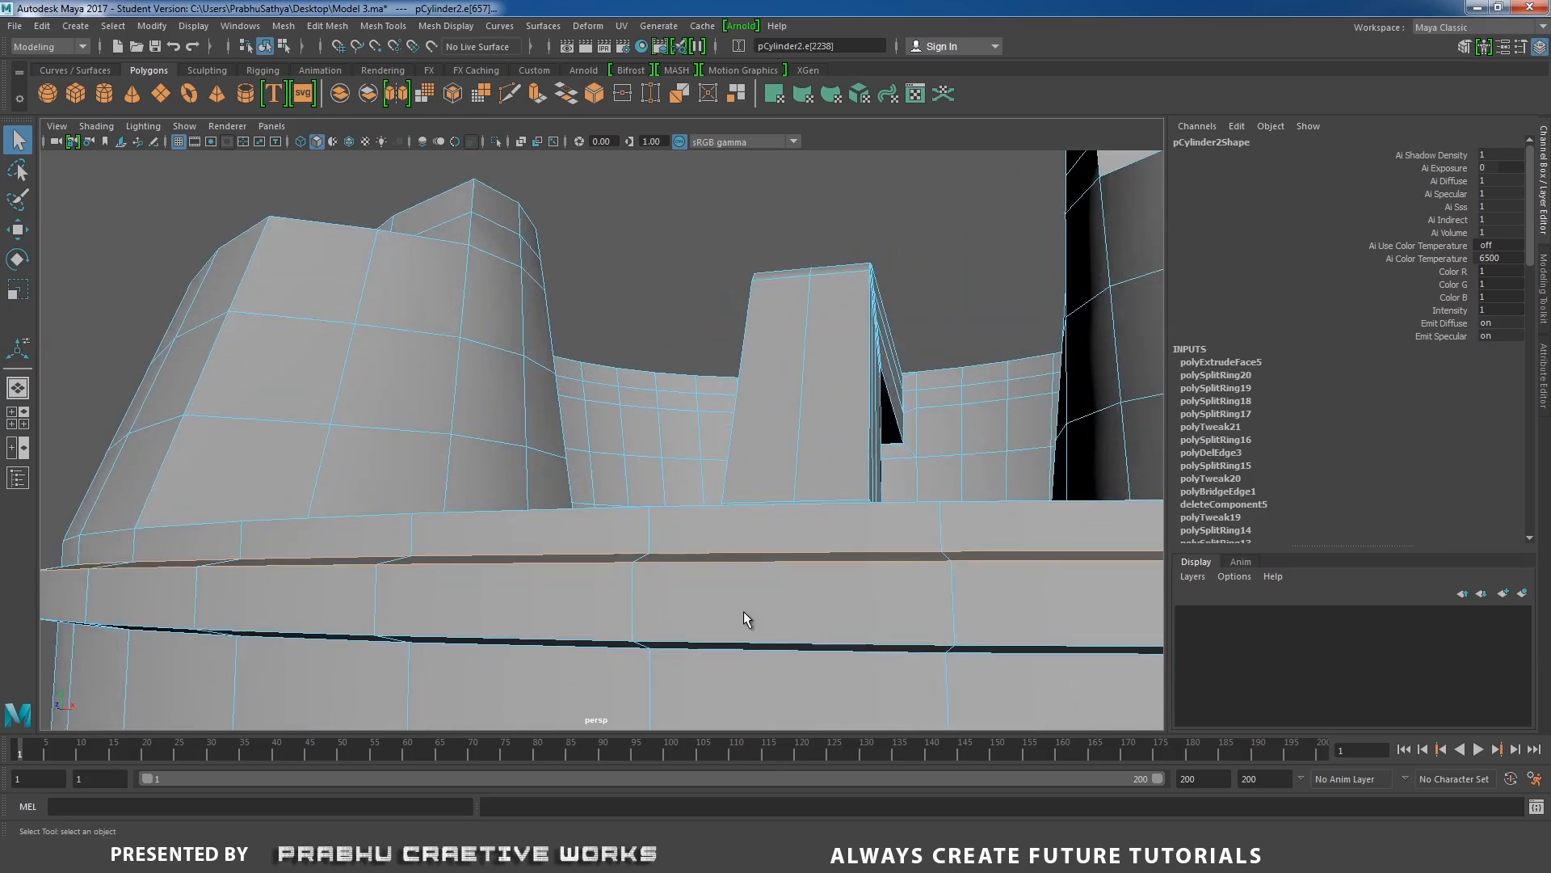
alt+drag(744, 619, 695, 570)
shift+click(560, 475)
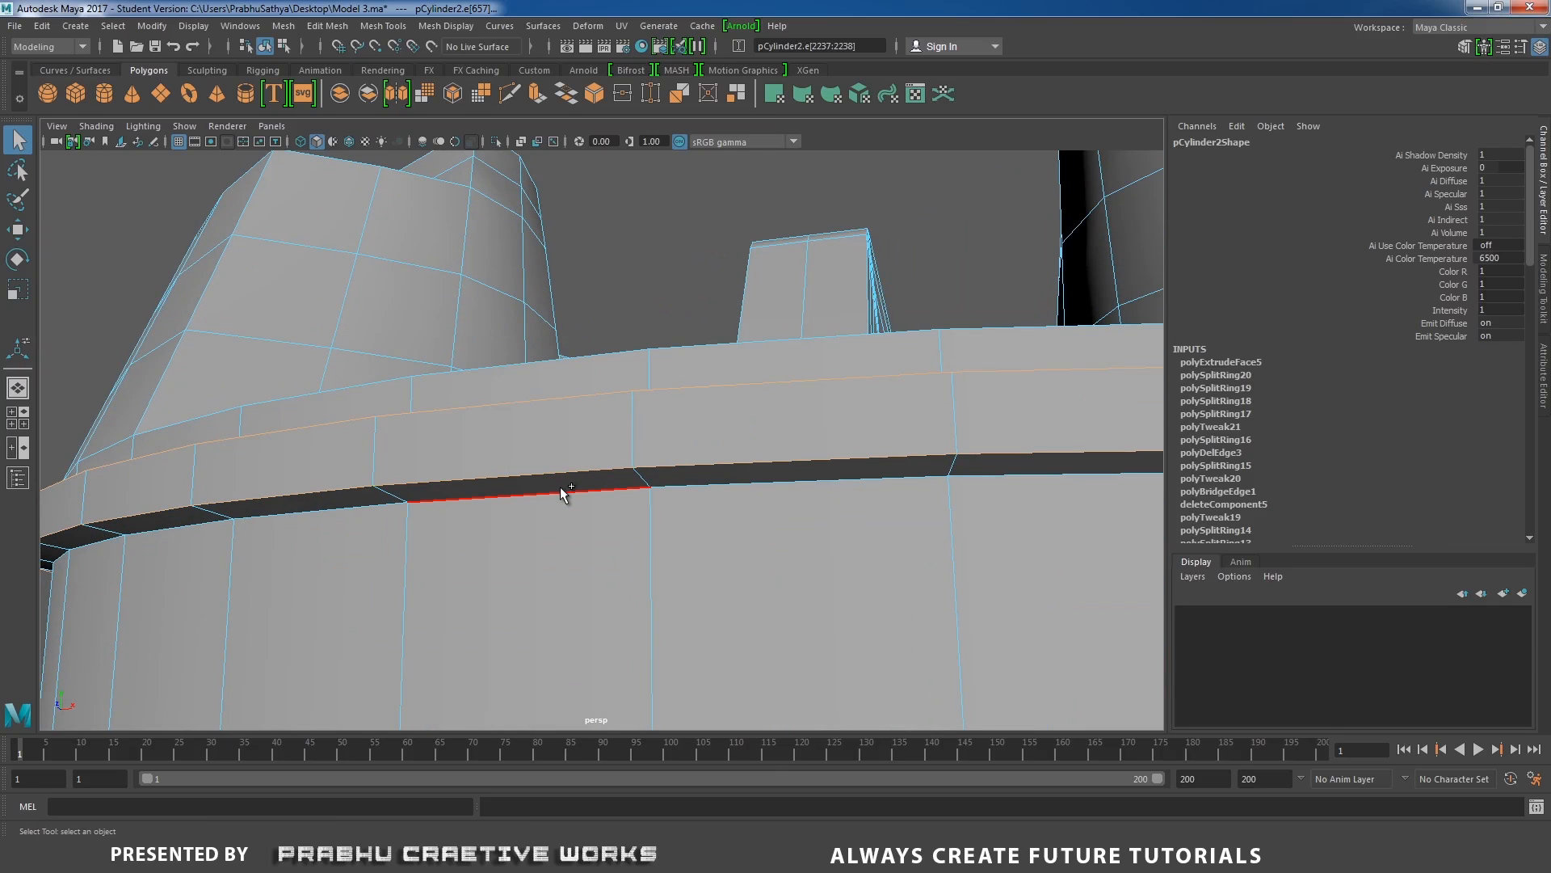
shift+double_click(561, 488)
Add the edge loops along the lower raised band's corners to the edge selection.
alt+right_drag(728, 577, 659, 603)
alt+drag(658, 602, 730, 535)
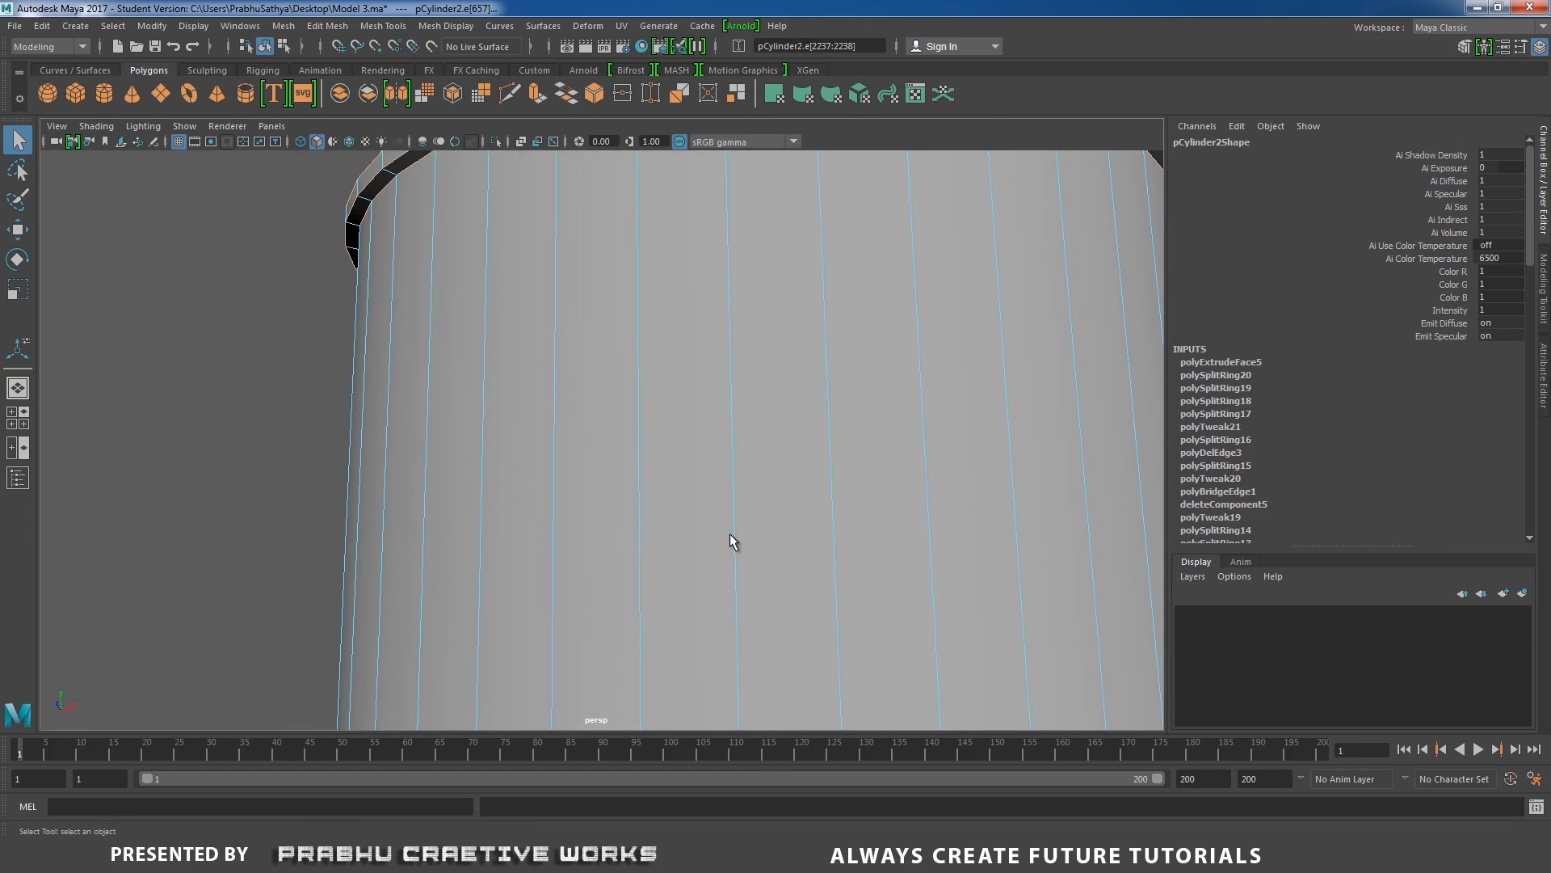
alt+middle_drag(730, 533, 758, 274)
alt+right_drag(753, 477, 680, 501)
alt+drag(680, 501, 690, 390)
alt+right_drag(690, 391, 801, 501)
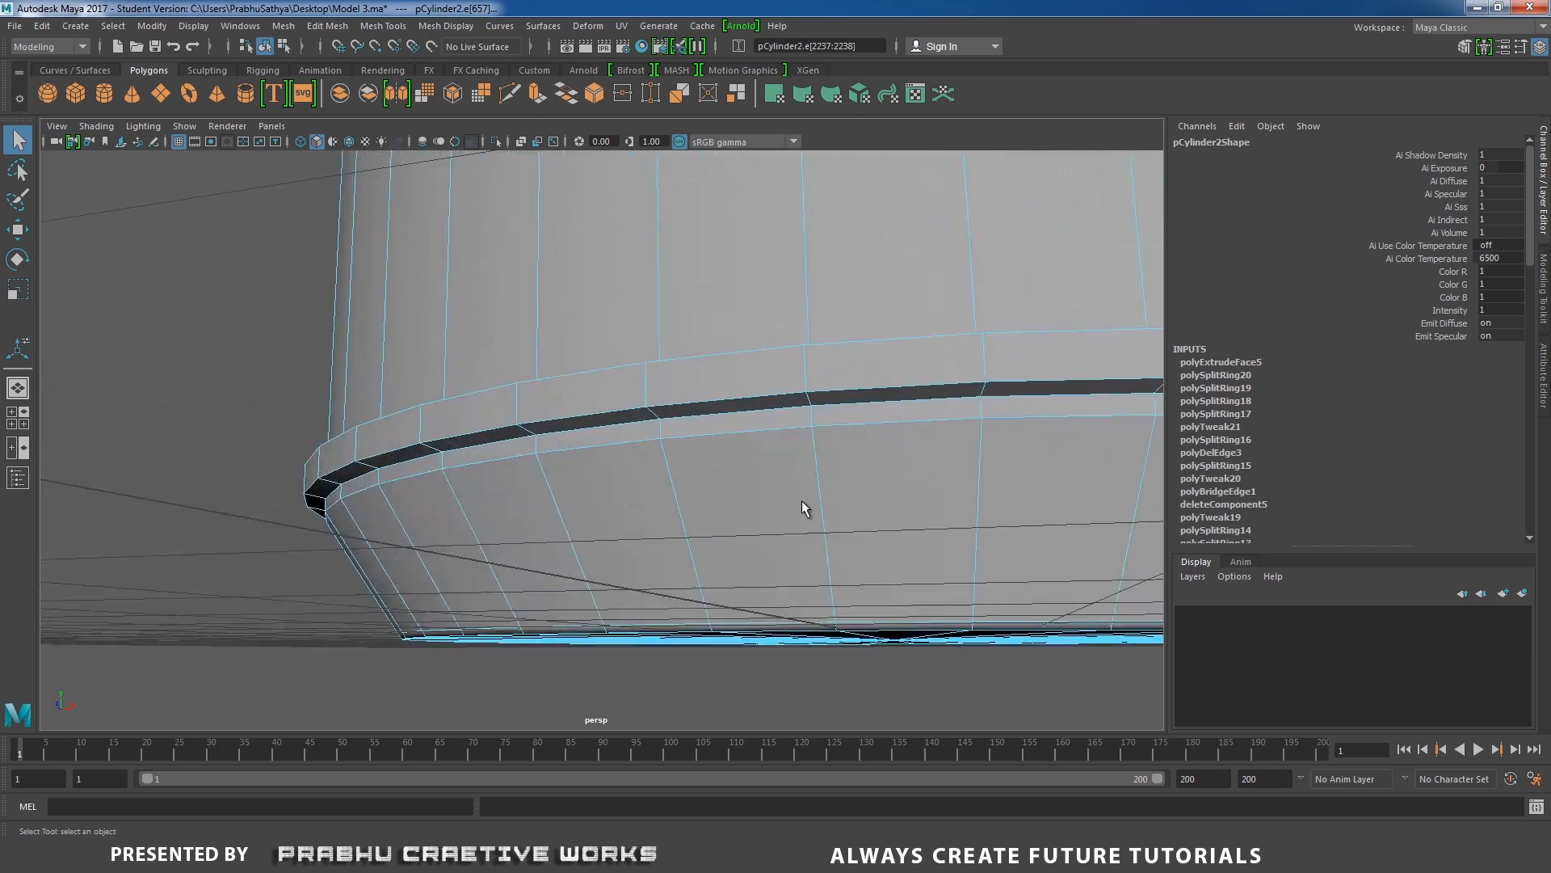
double_click(696, 392)
shift+double_click(708, 364)
alt+right_drag(799, 388, 630, 461)
alt+drag(630, 461, 659, 558)
alt+middle_drag(659, 557, 736, 218)
alt+right_drag(699, 404, 773, 469)
shift+double_click(721, 474)
Bevel the selected edge loops of both bands with fraction 0.5 and 2 segments.
alt+right_drag(884, 449, 700, 425)
alt+middle_drag(700, 425, 677, 682)
alt+drag(768, 380, 761, 505)
alt+right_drag(758, 415, 856, 421)
alt+middle_drag(856, 420, 848, 283)
shift+right_drag(677, 488, 798, 497)
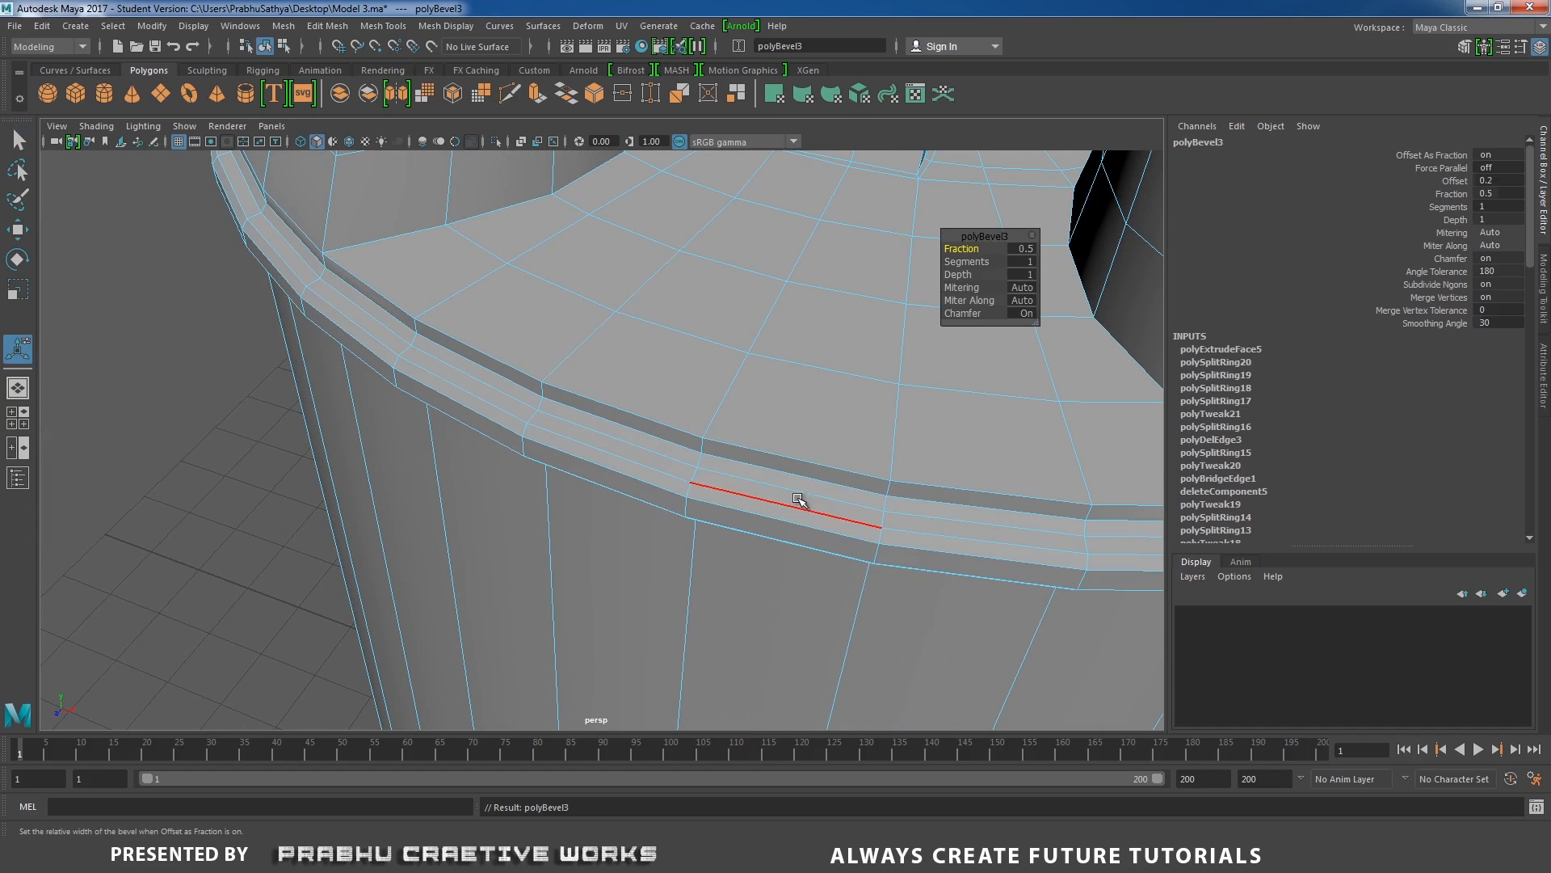
click(1030, 261)
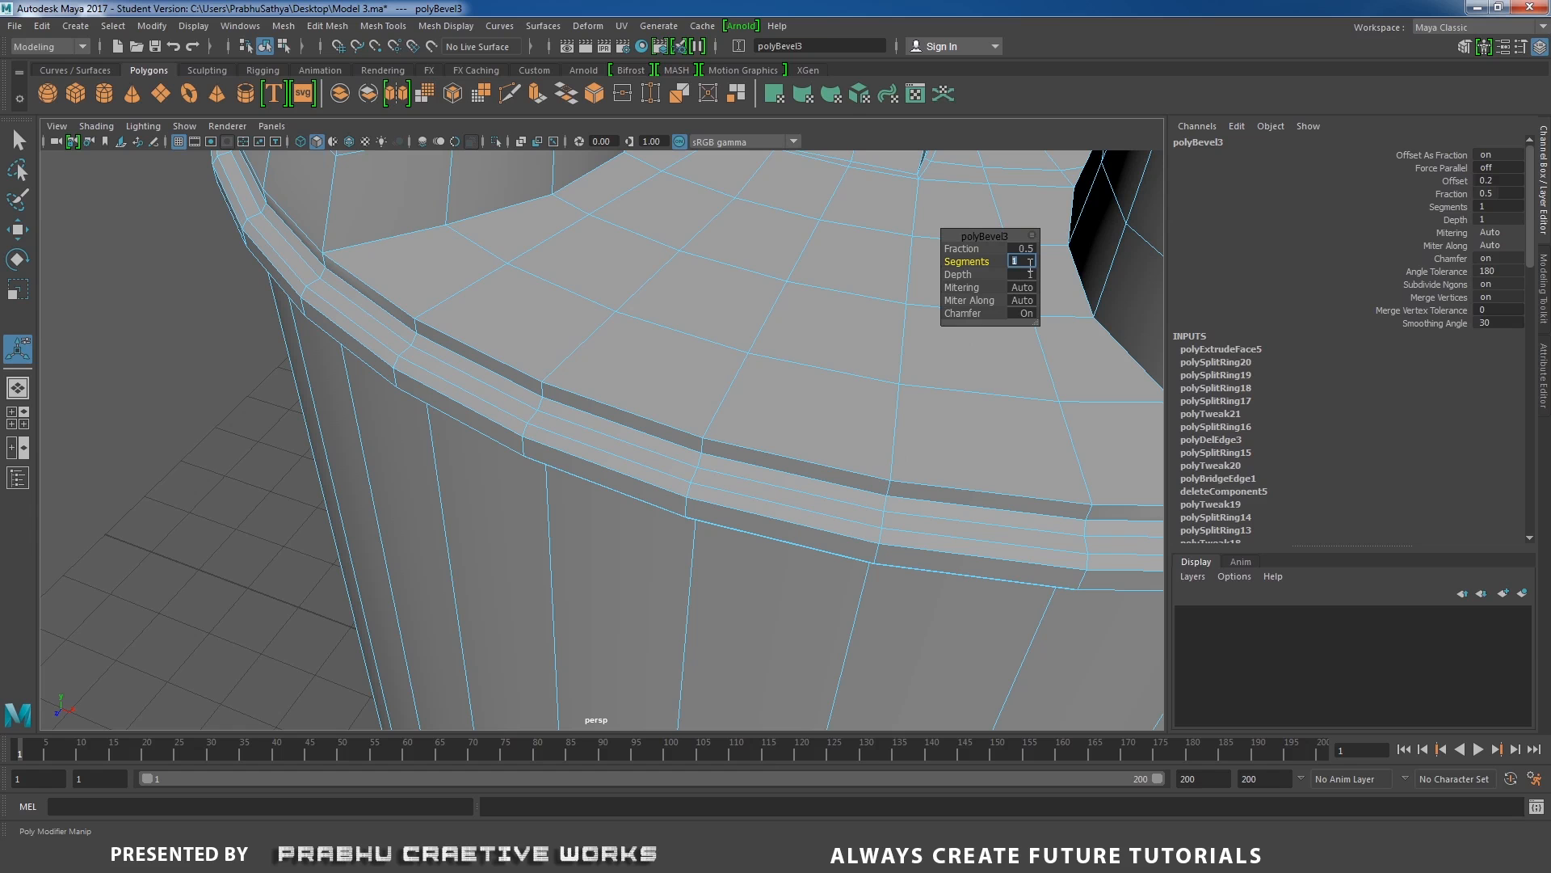
text(2)
key(Return)
Preview the drum smoothed and examine the raised bands and rim from several sides.
right_drag(664, 404, 798, 371)
right_drag(706, 412, 393, 463)
key(3)
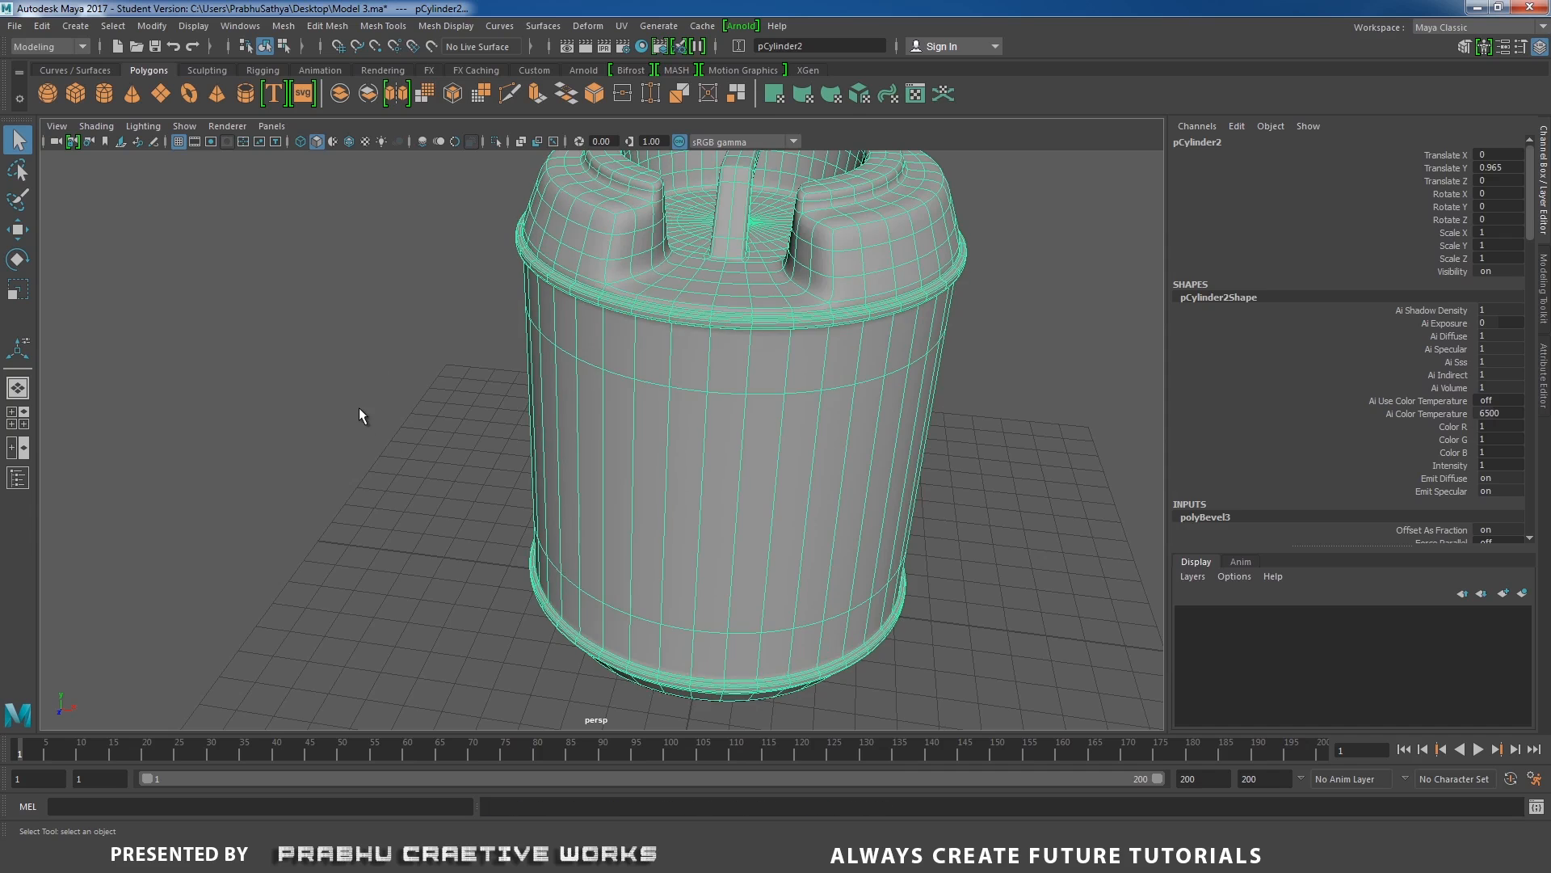
click(359, 407)
alt+right_drag(566, 392, 524, 395)
alt+drag(525, 395, 501, 420)
alt+right_drag(501, 421, 602, 433)
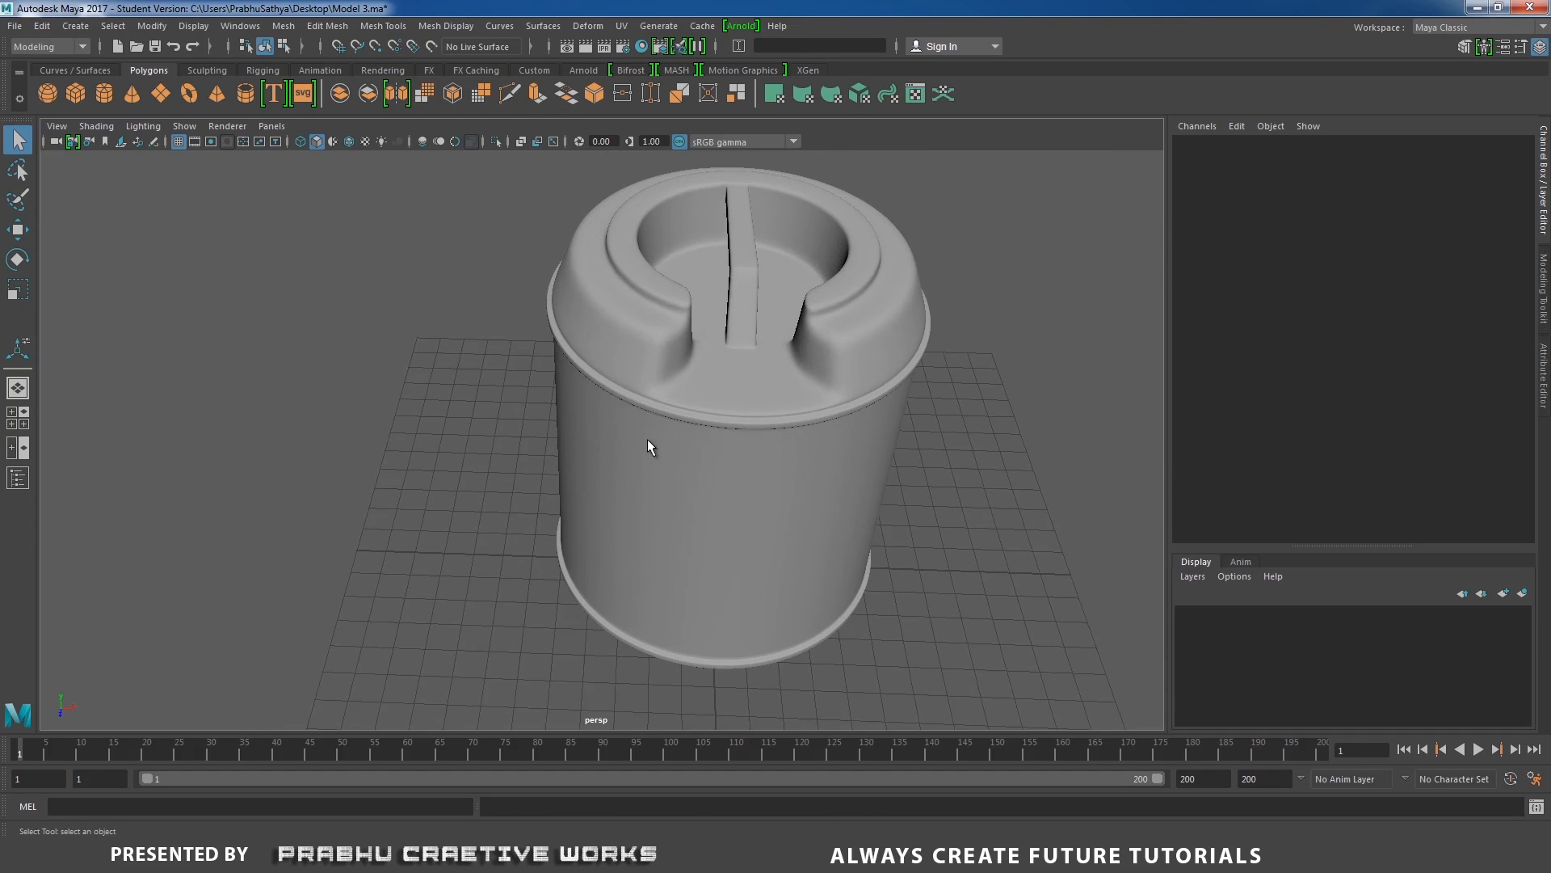
alt+middle_drag(723, 426, 632, 439)
Turn off the drum's smooth preview and display the wireframe on the shaded model.
click(632, 439)
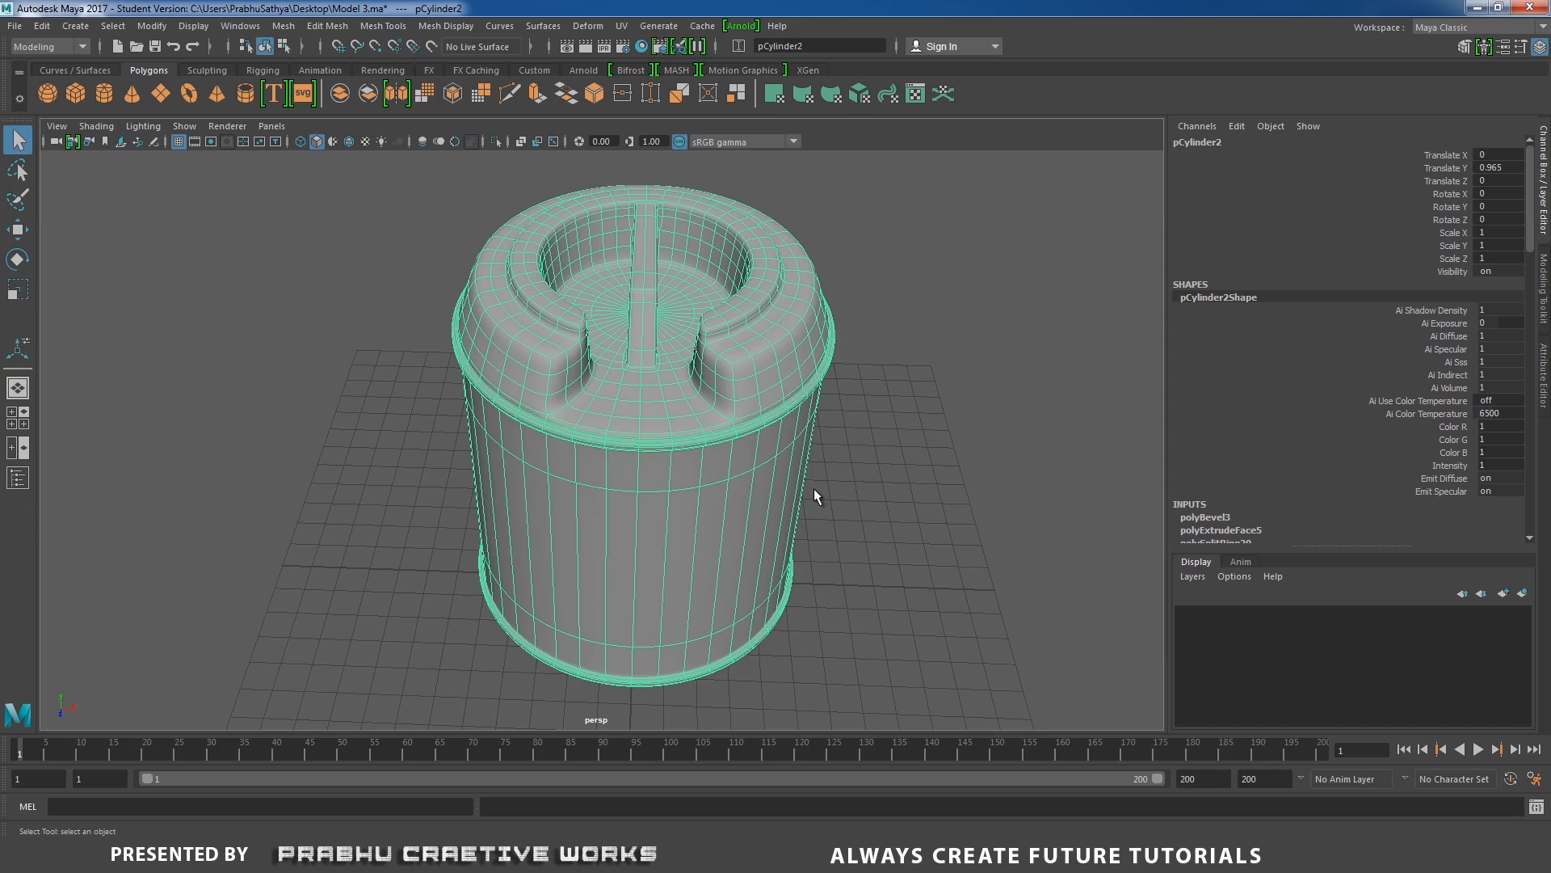
key(1)
click(900, 453)
alt+drag(887, 454, 891, 469)
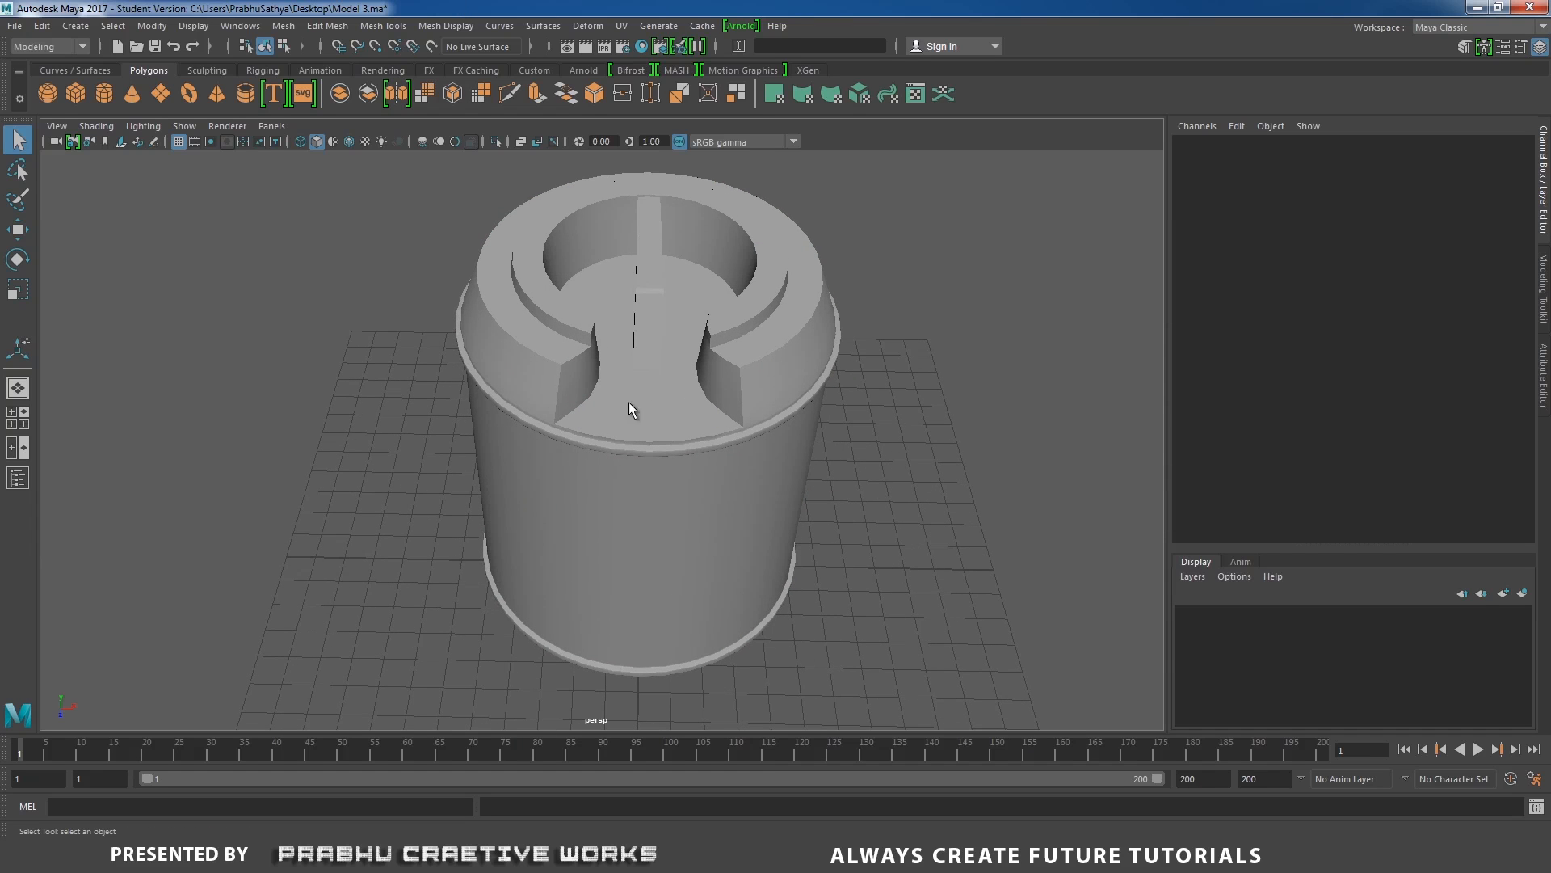
click(94, 127)
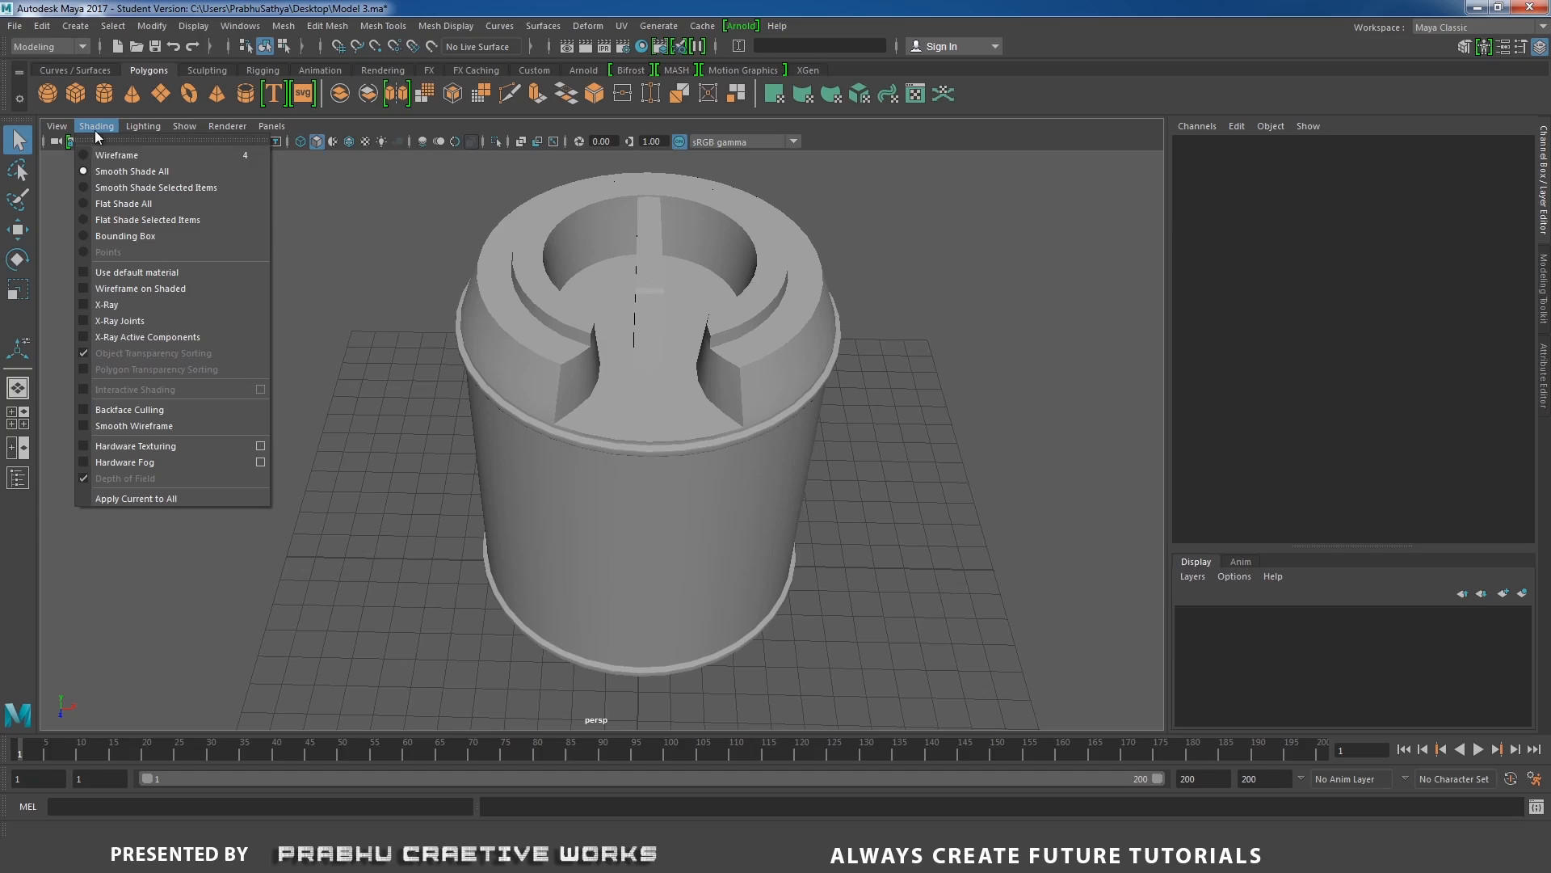
click(114, 289)
mouse_move(398, 386)
alt+mouse_down()
mouse_move(433, 450)
mouse_move(497, 477)
mouse_move(537, 450)
mouse_move(885, 396)
alt+mouse_up()
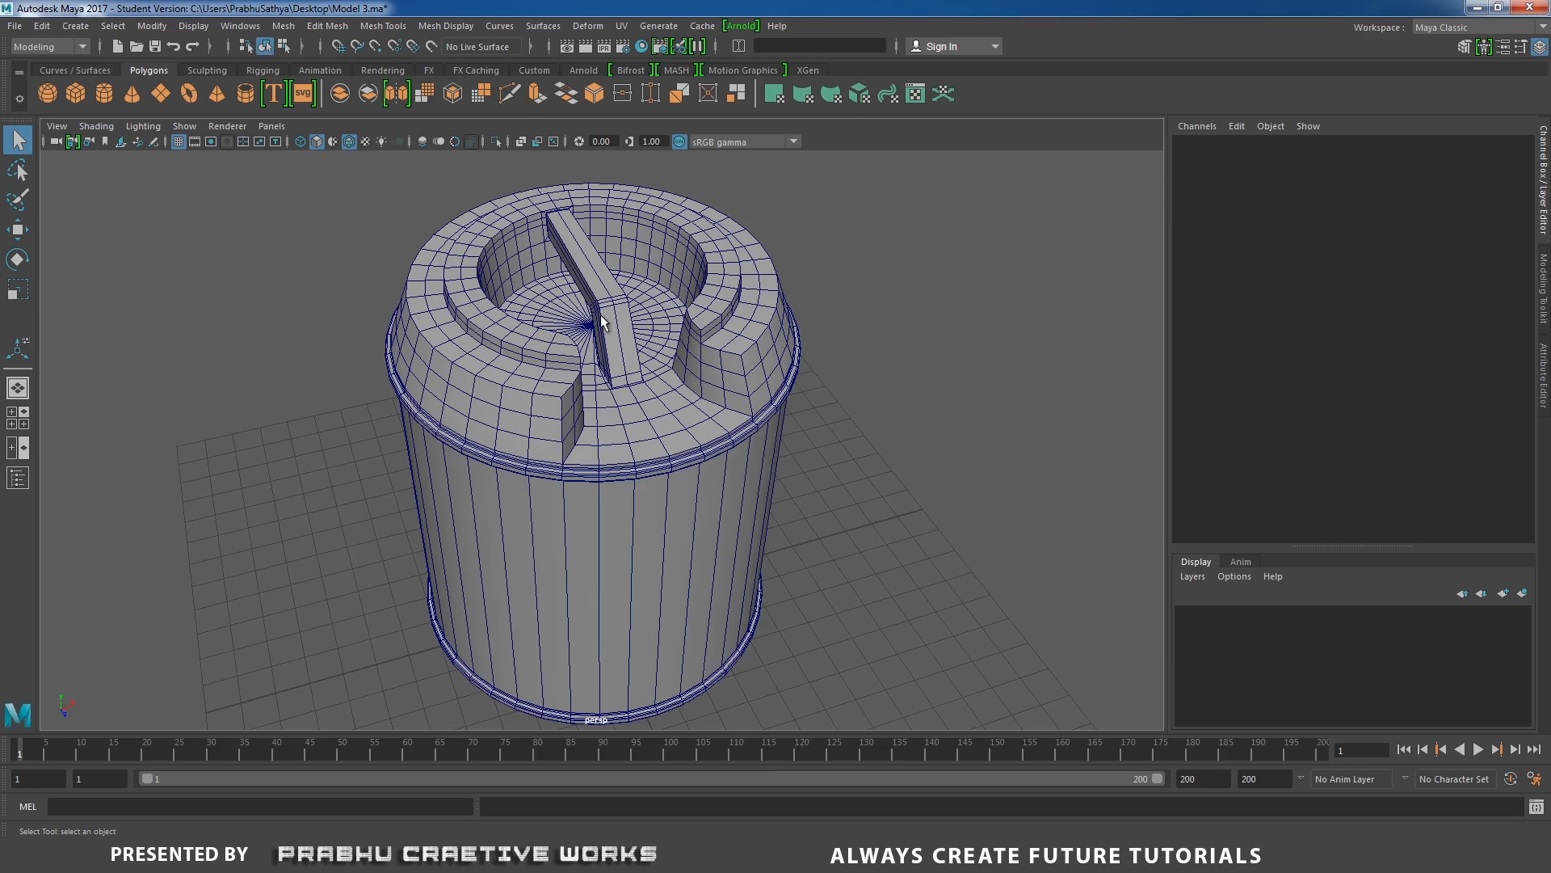
Create a polygon pipe primitive and move it up and forward over the rim notch, to Translate Y 13.465 and Translate Z 4.357.
click(75, 25)
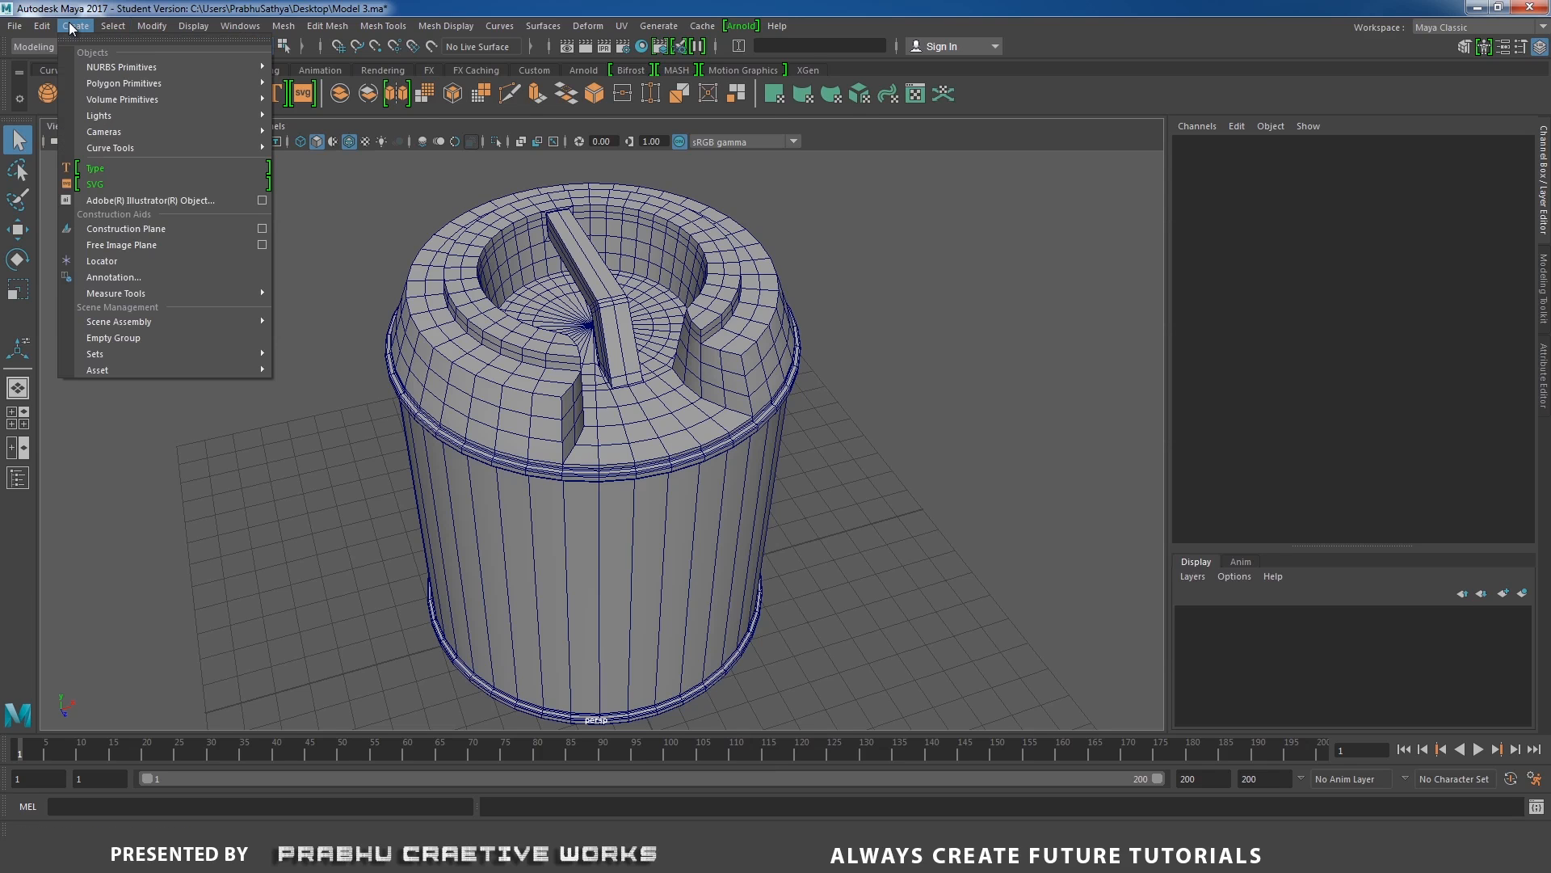
mouse_move(161, 67)
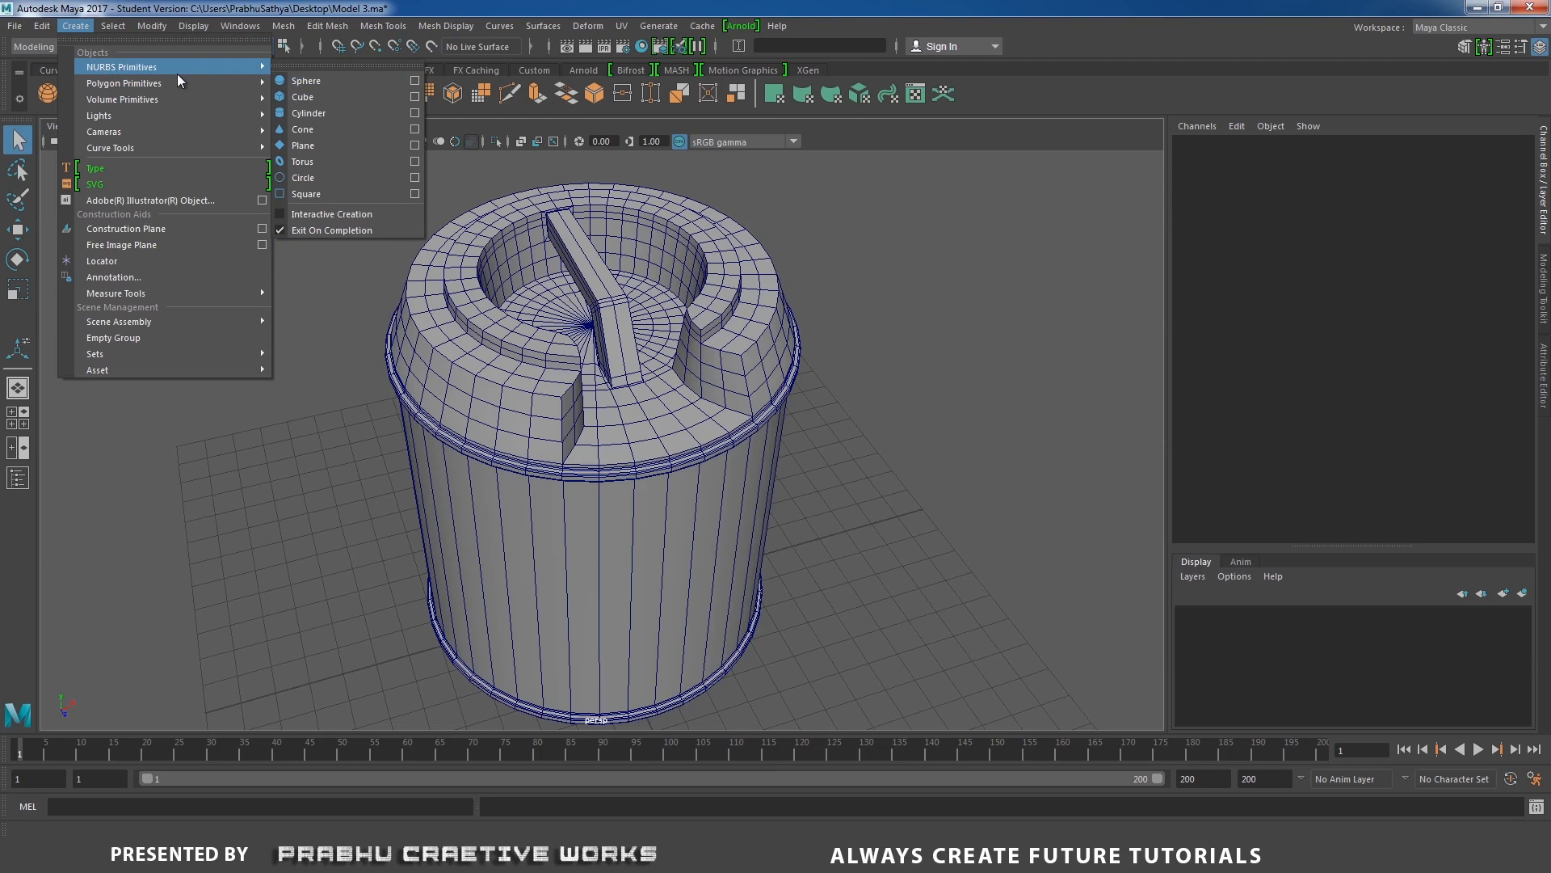
mouse_move(215, 84)
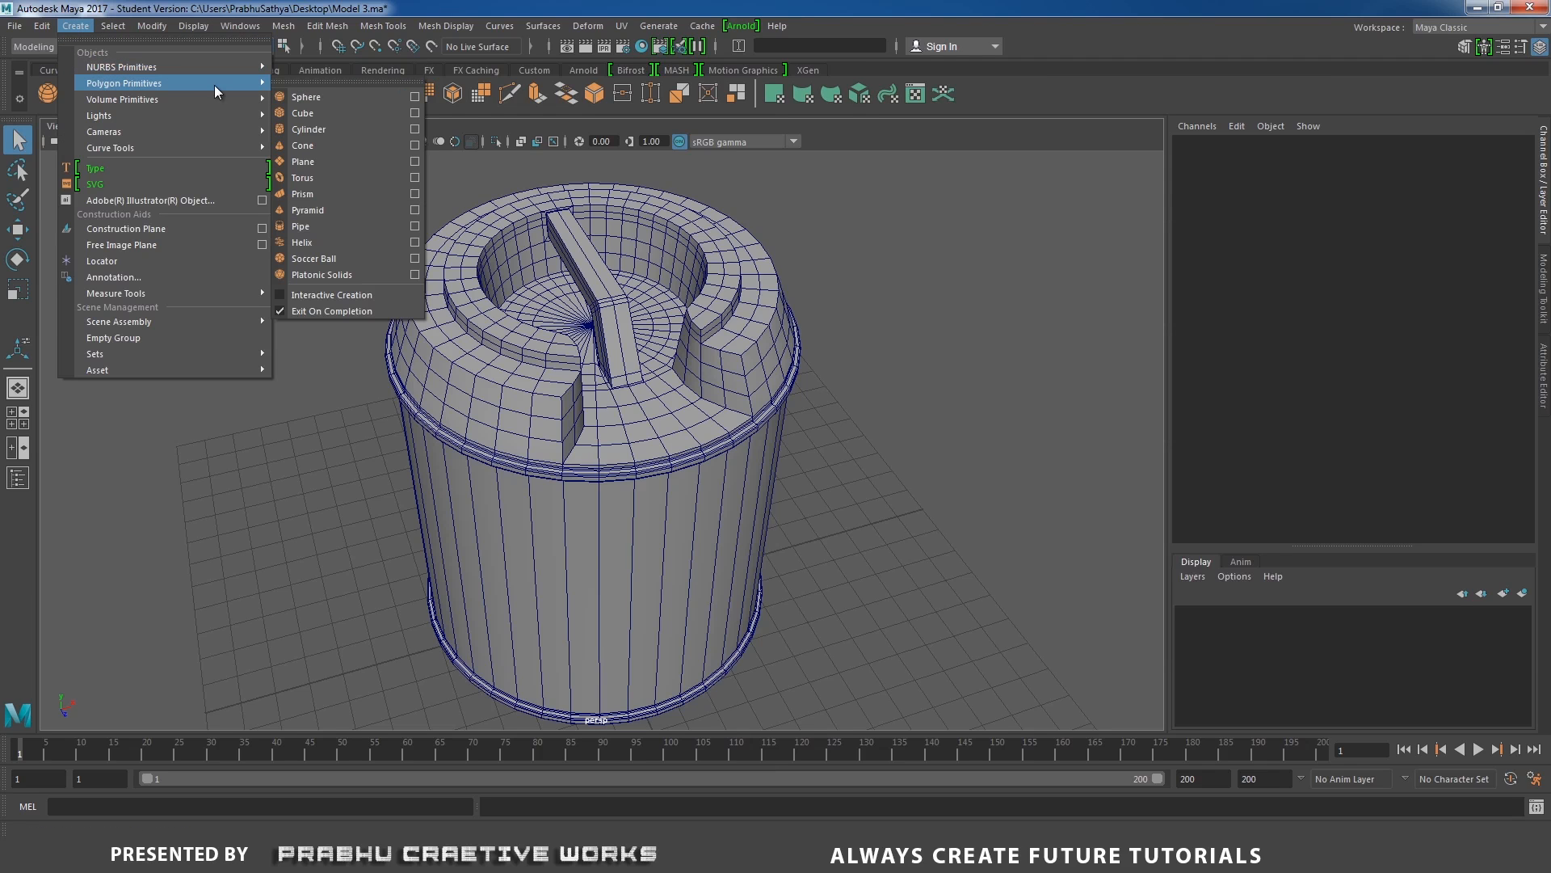
click(330, 224)
scroll(668, 420, down, 3)
key(w)
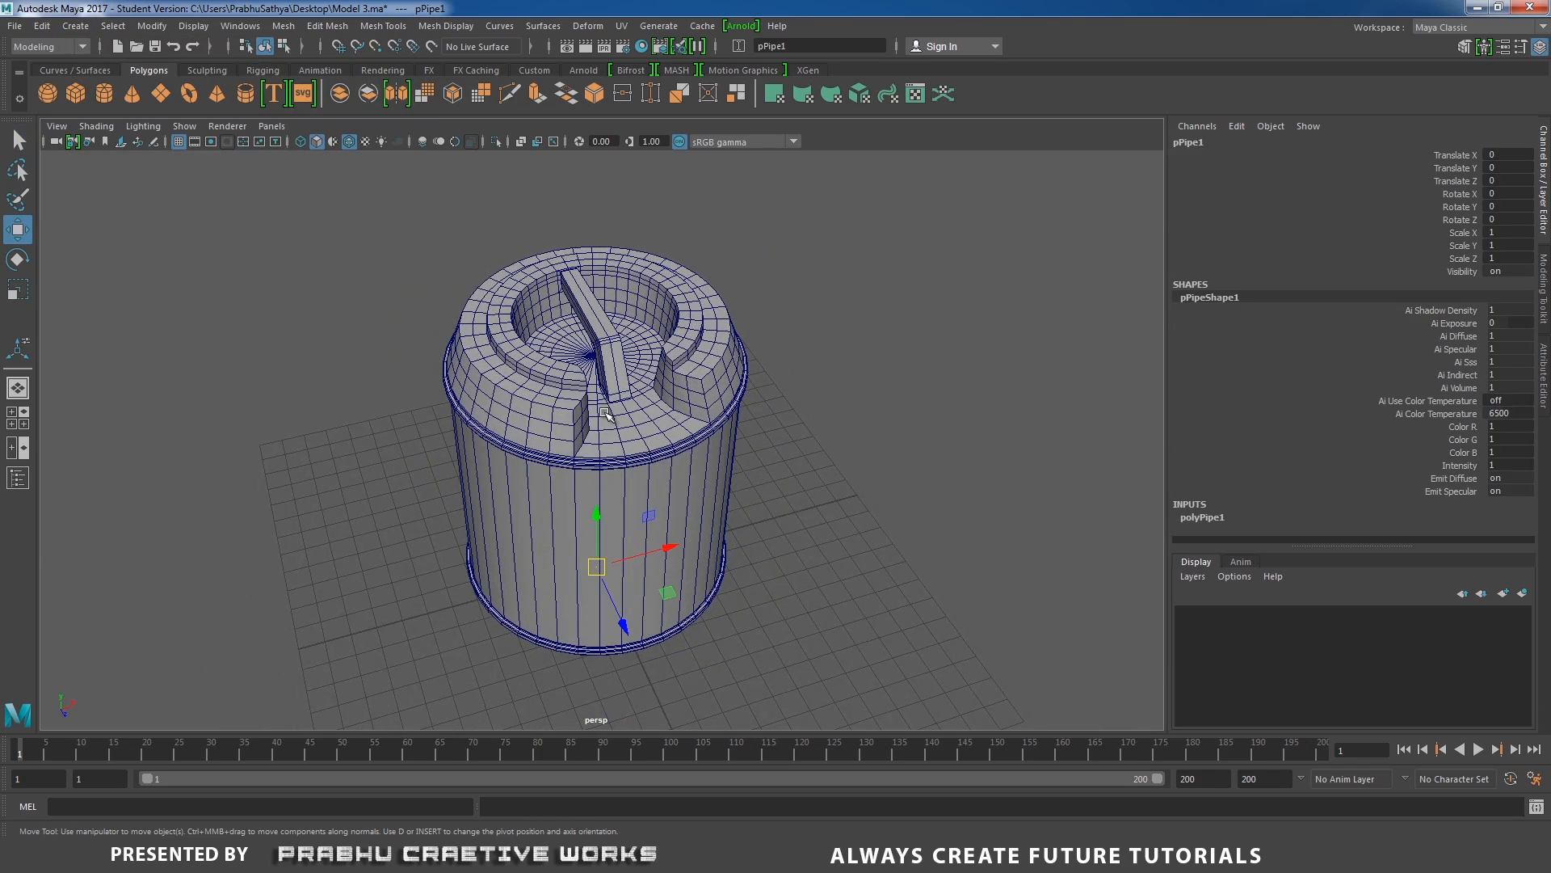
drag(595, 511, 620, 255)
drag(618, 338, 751, 441)
scroll(789, 495, up, 2)
alt+drag(789, 495, 787, 558)
scroll(689, 430, up, 4)
alt+middle_drag(688, 431, 720, 404)
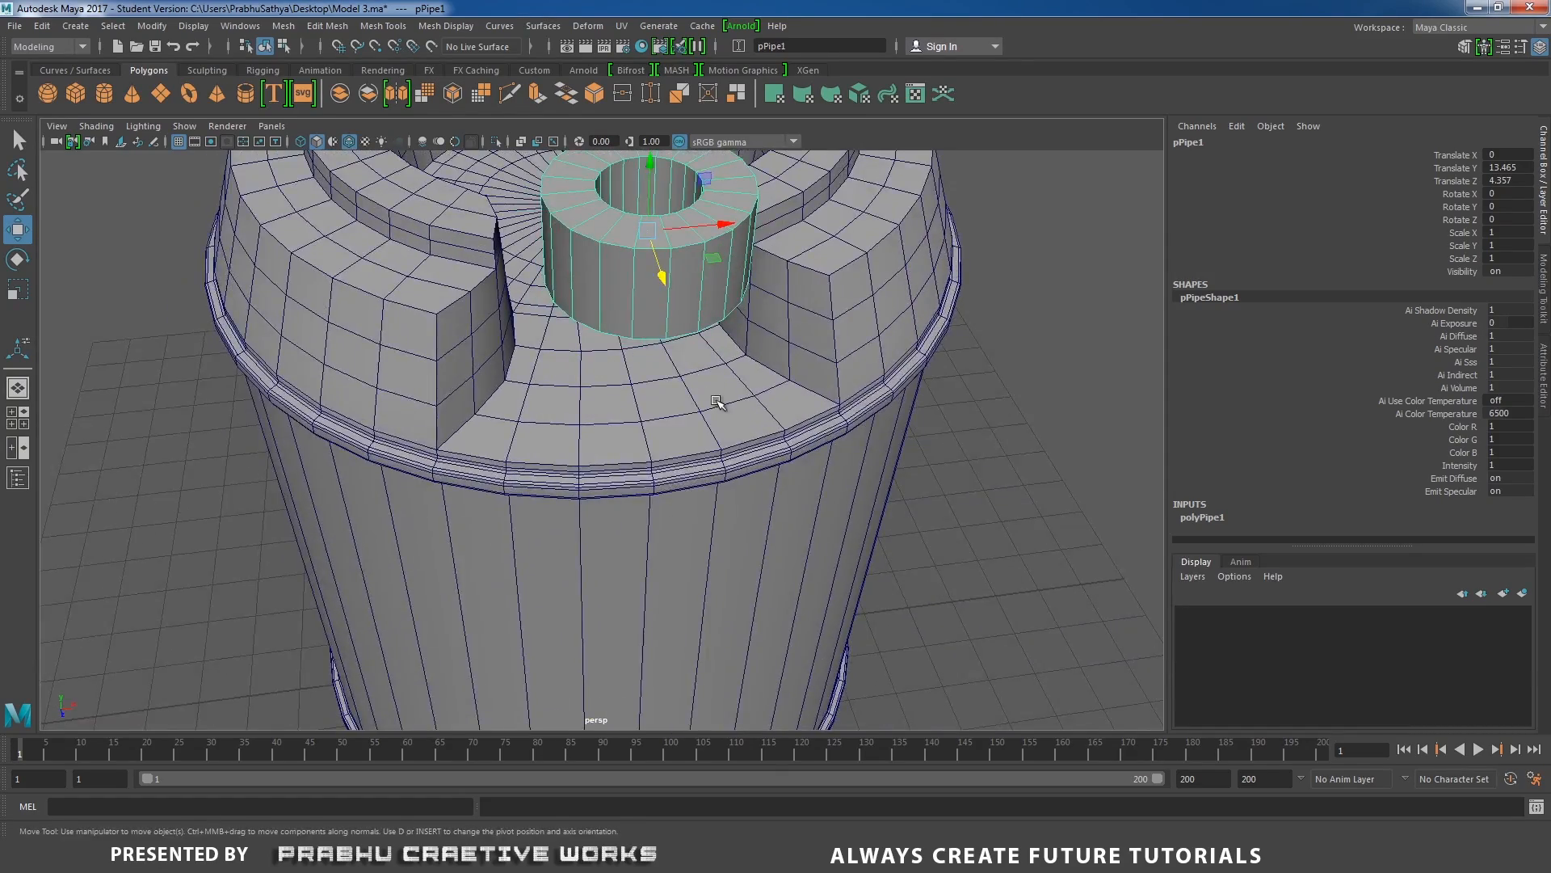
Isolate the drum and trace the edges bordering the notch floor to count them, then return to object mode with everything shown.
scroll(720, 404, down, 5)
alt+drag(604, 409, 629, 358)
click(628, 357)
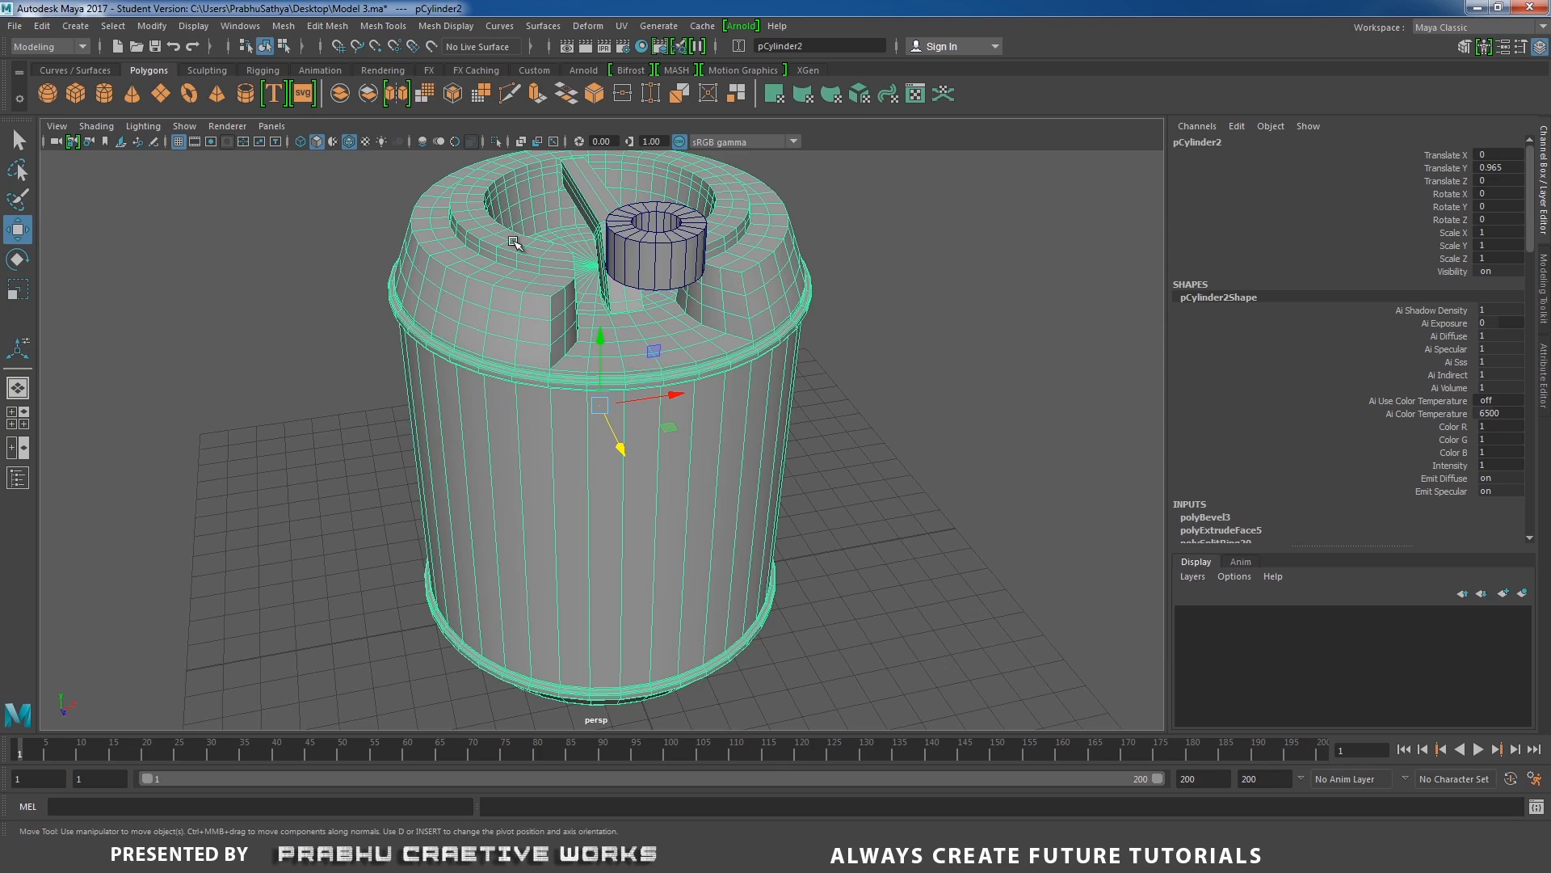
click(496, 142)
scroll(714, 500, up, 5)
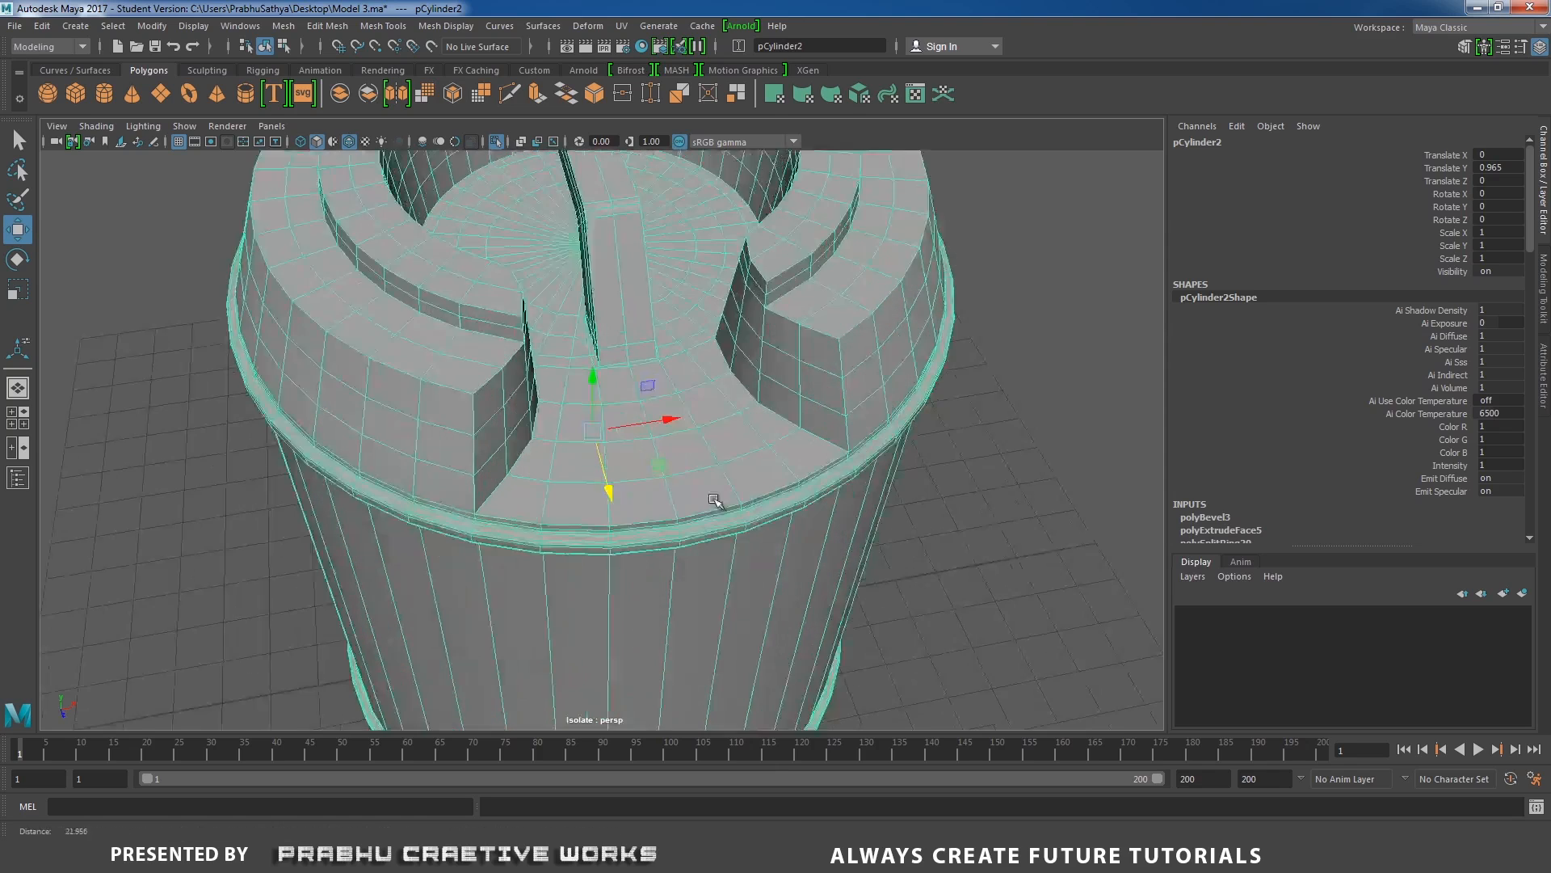
scroll(715, 500, up, 1)
right_drag(688, 383, 682, 327)
alt+drag(662, 380, 660, 482)
scroll(660, 482, up, 4)
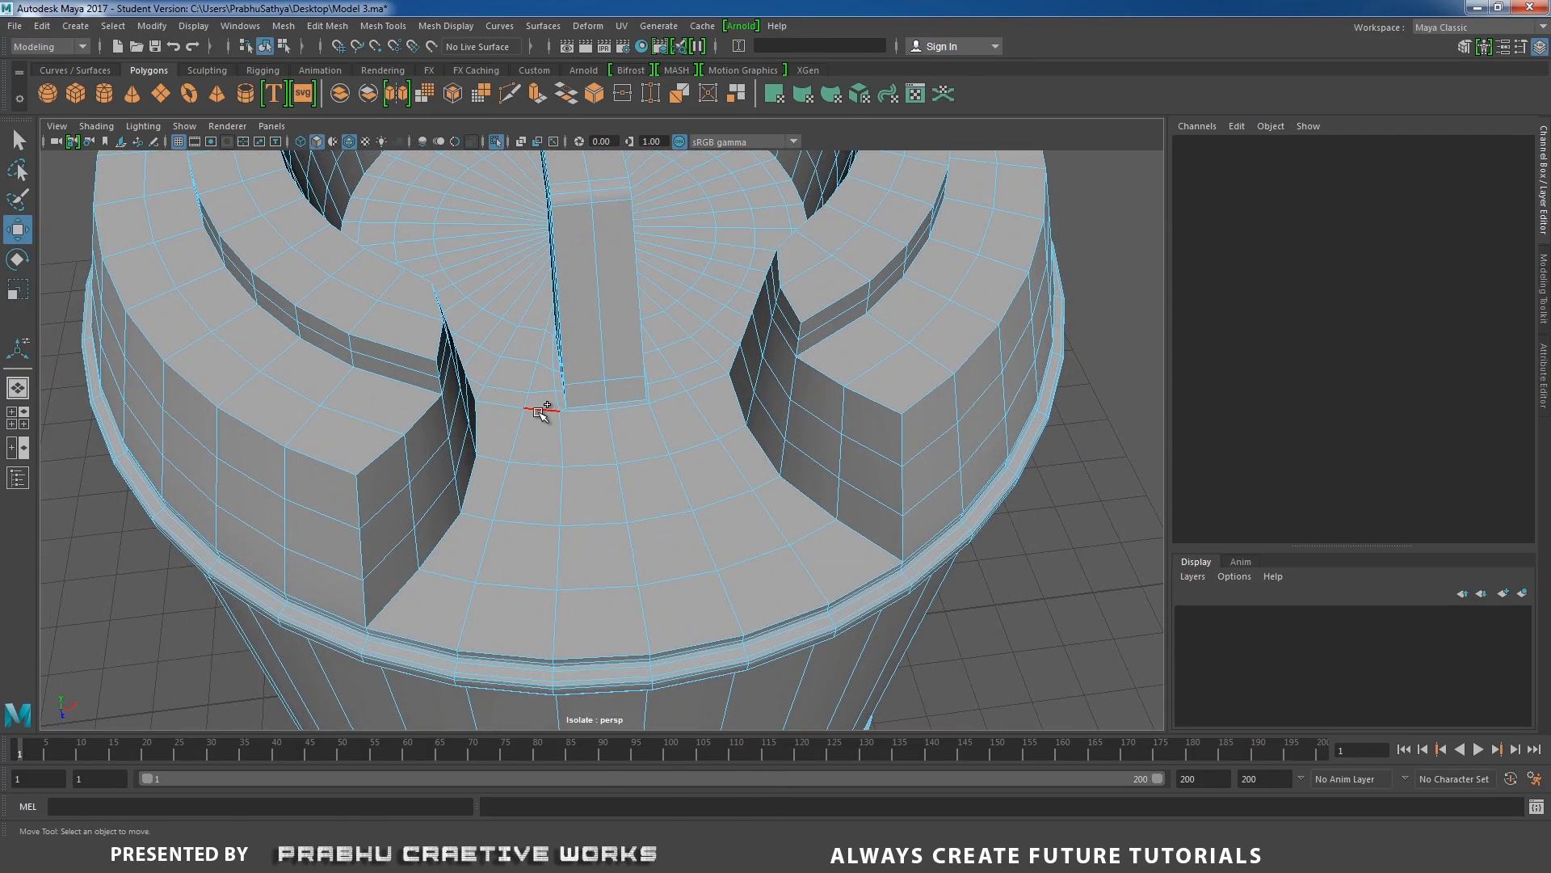
click(541, 410)
shift+click(629, 411)
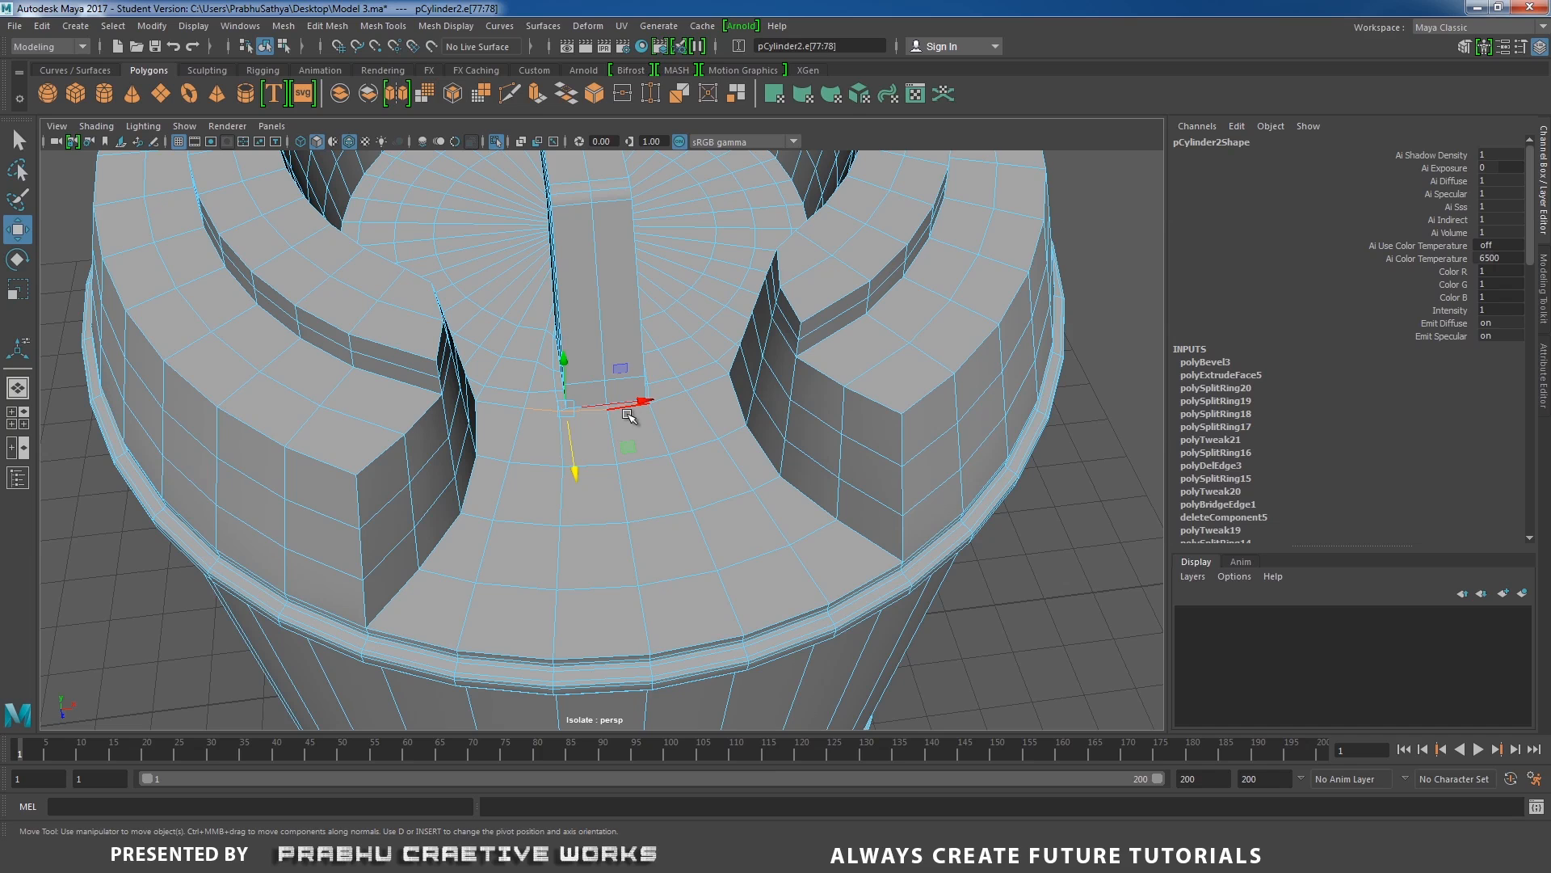
key(q)
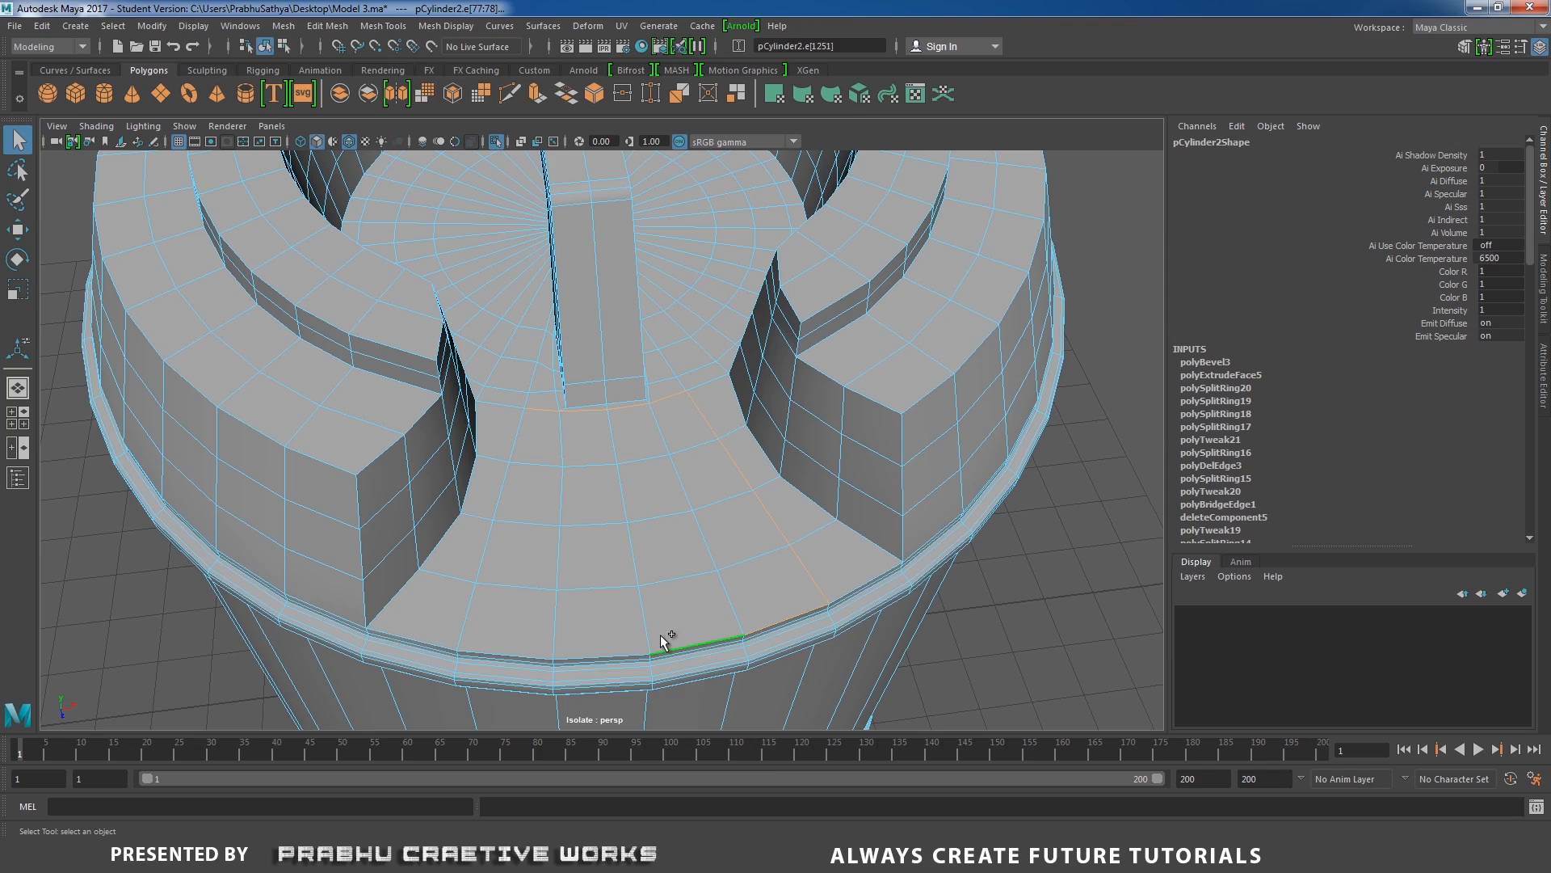
shift+click(462, 608)
scroll(688, 601, down, 5)
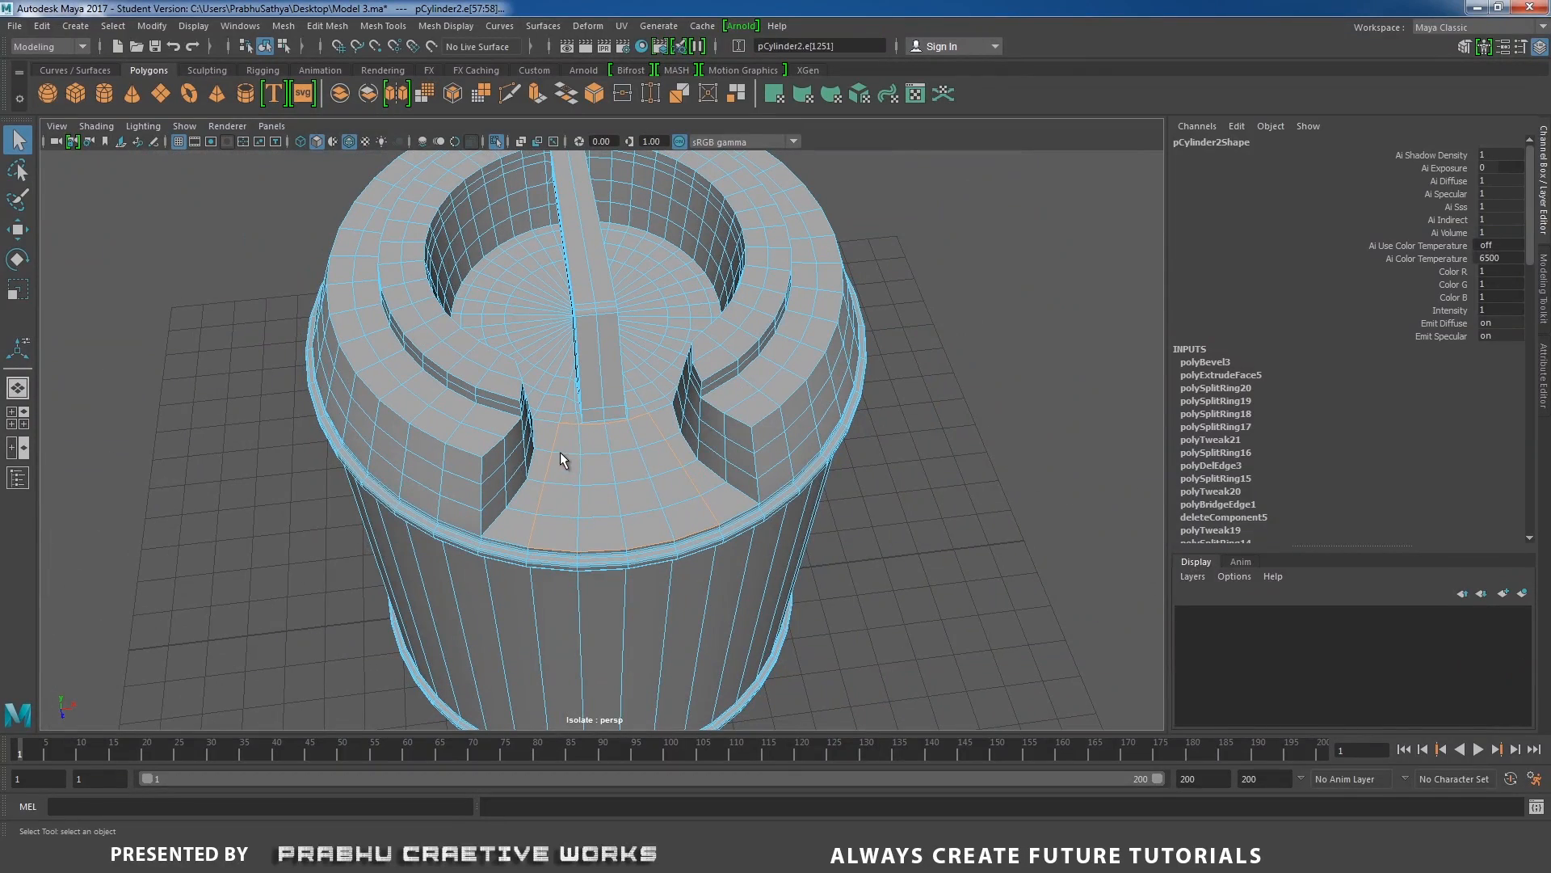
key(F8)
scroll(764, 366, down, 5)
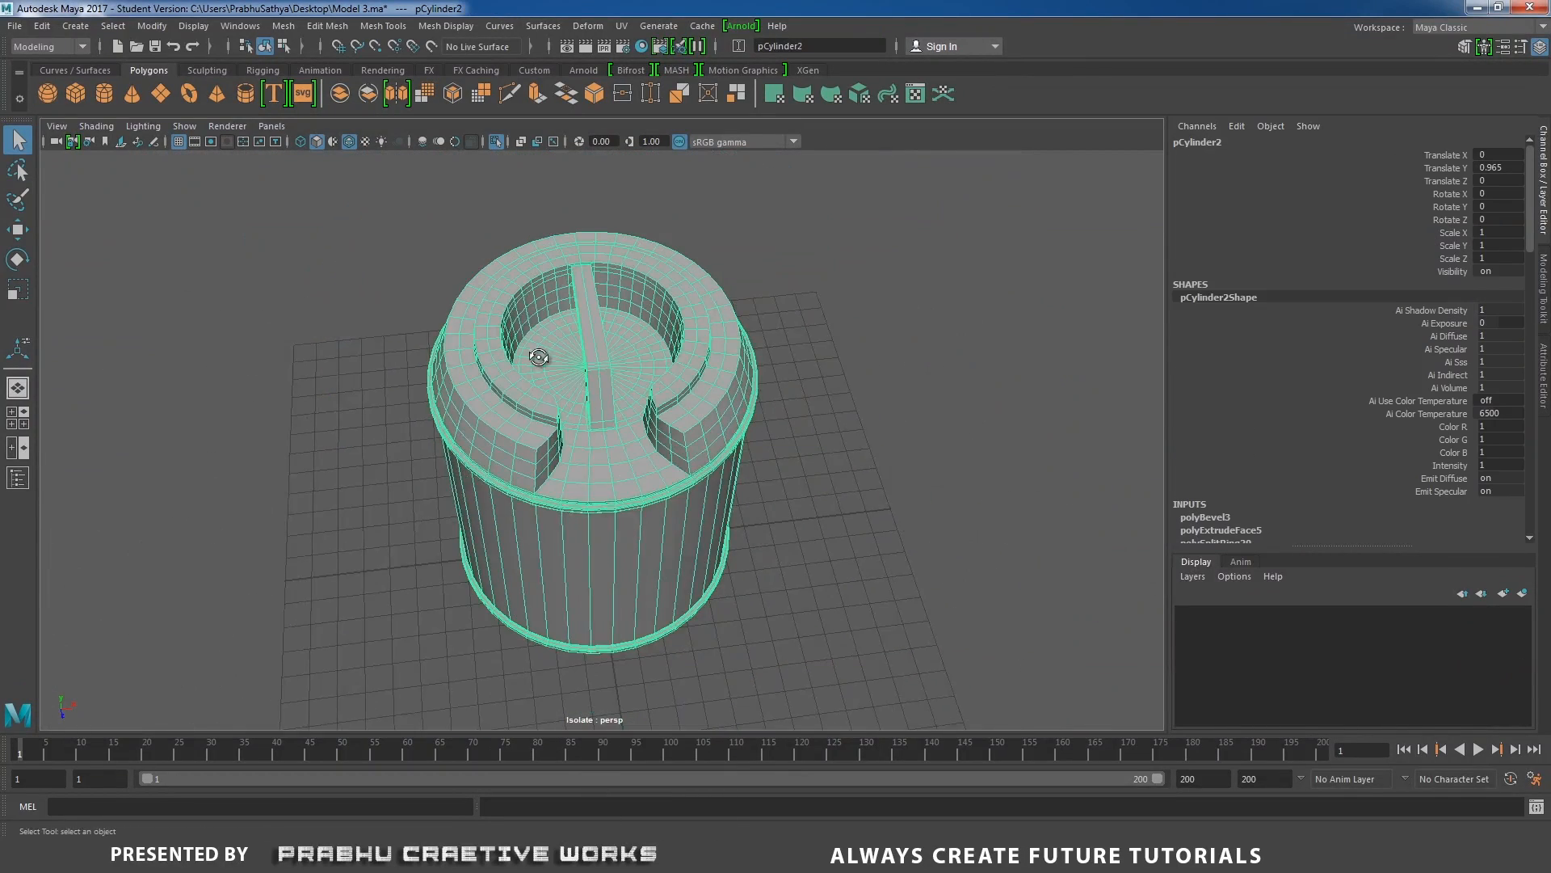
click(501, 144)
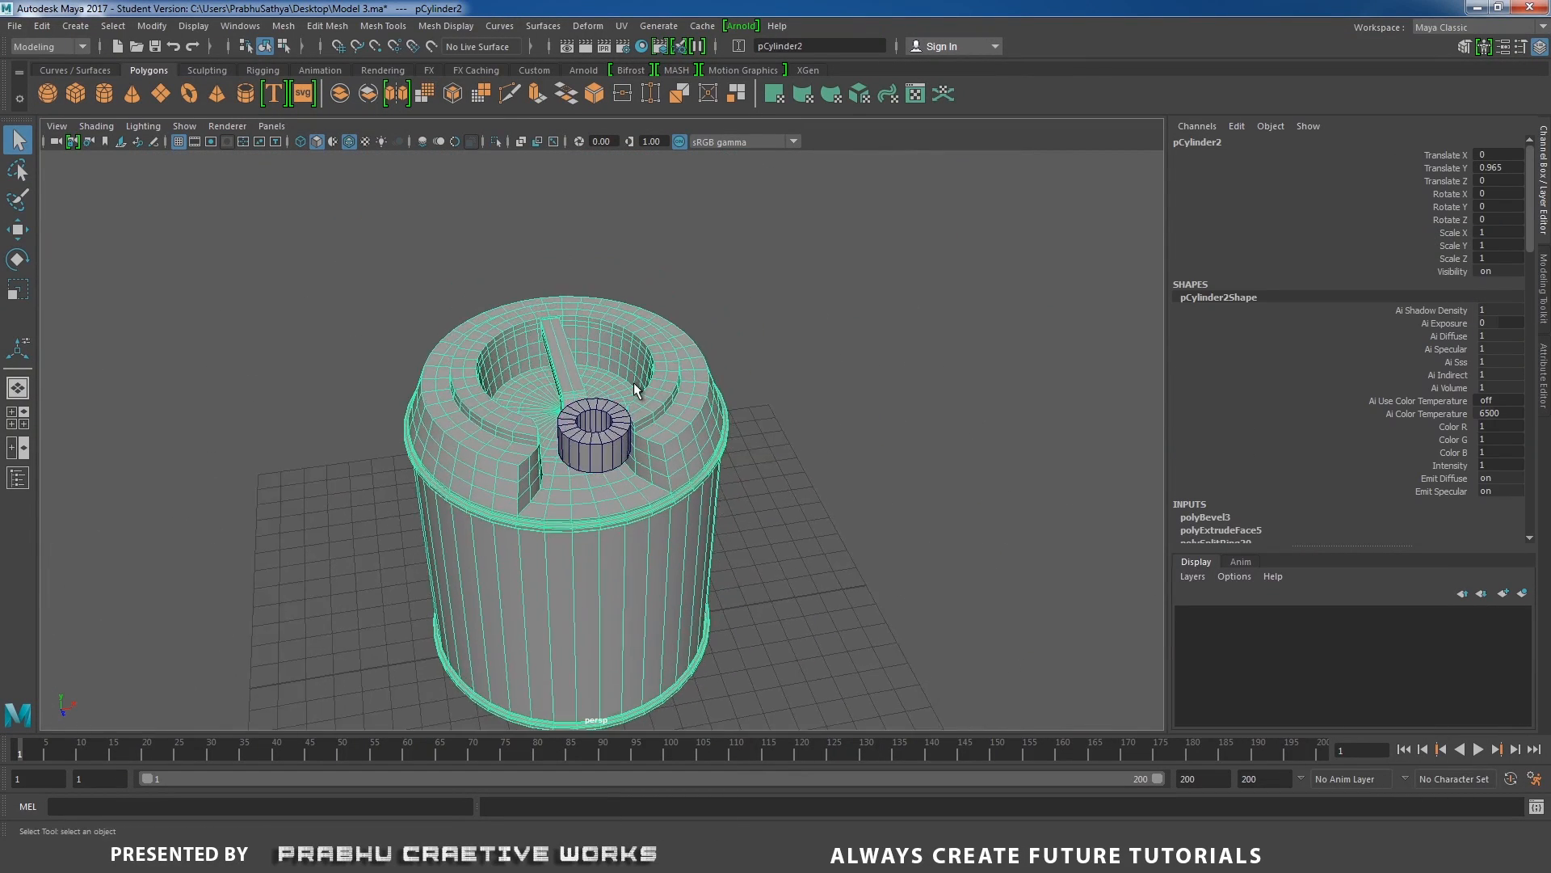
Set the pipe's Subdivisions Axis to 16.
scroll(640, 477, up, 5)
click(640, 478)
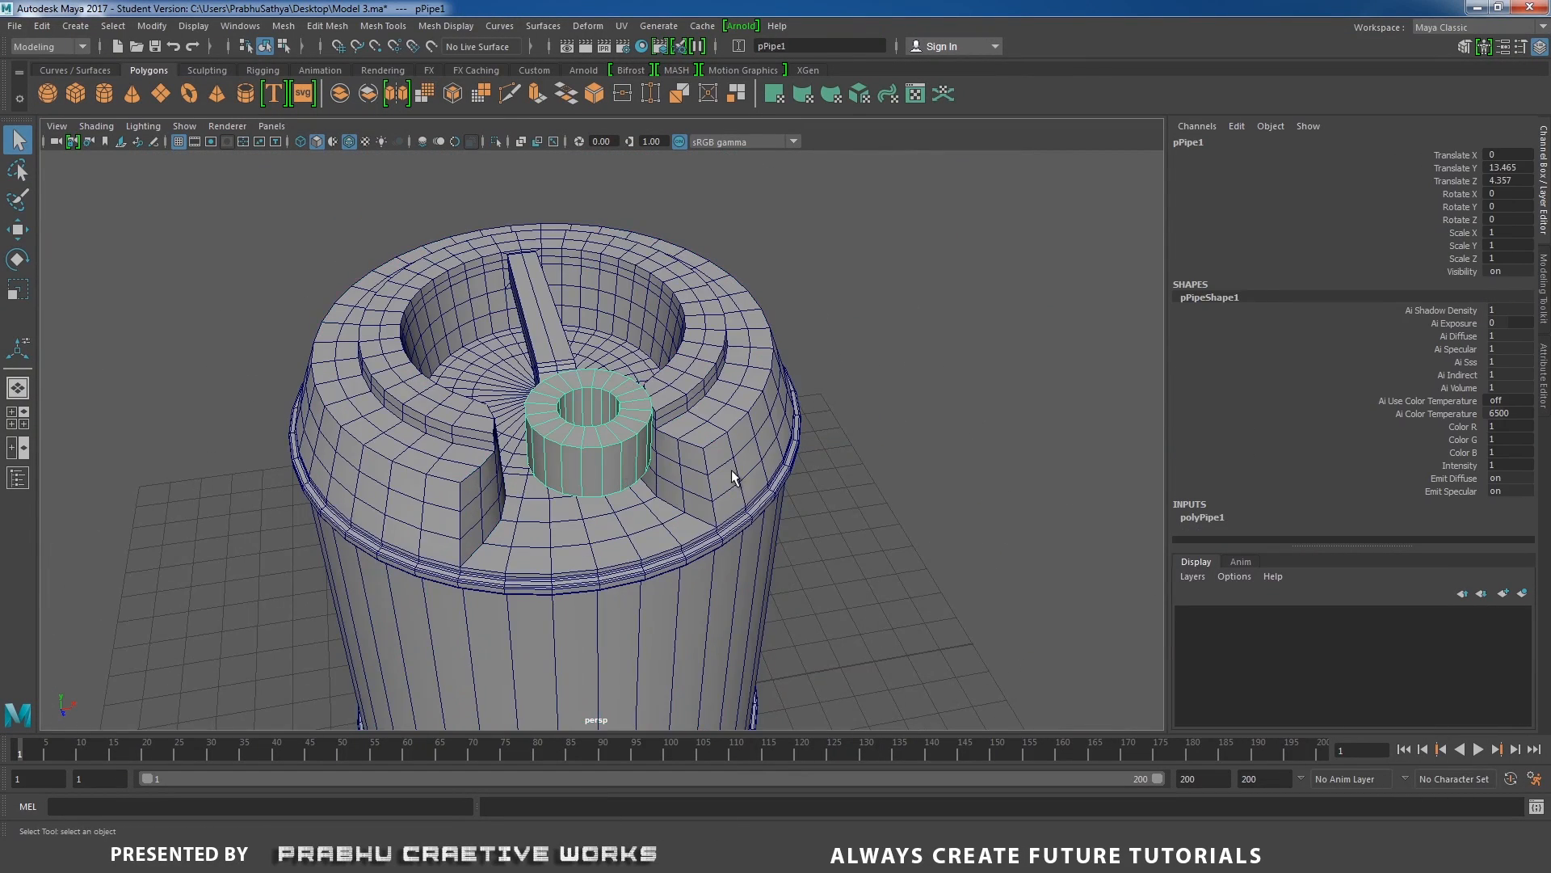
click(1196, 517)
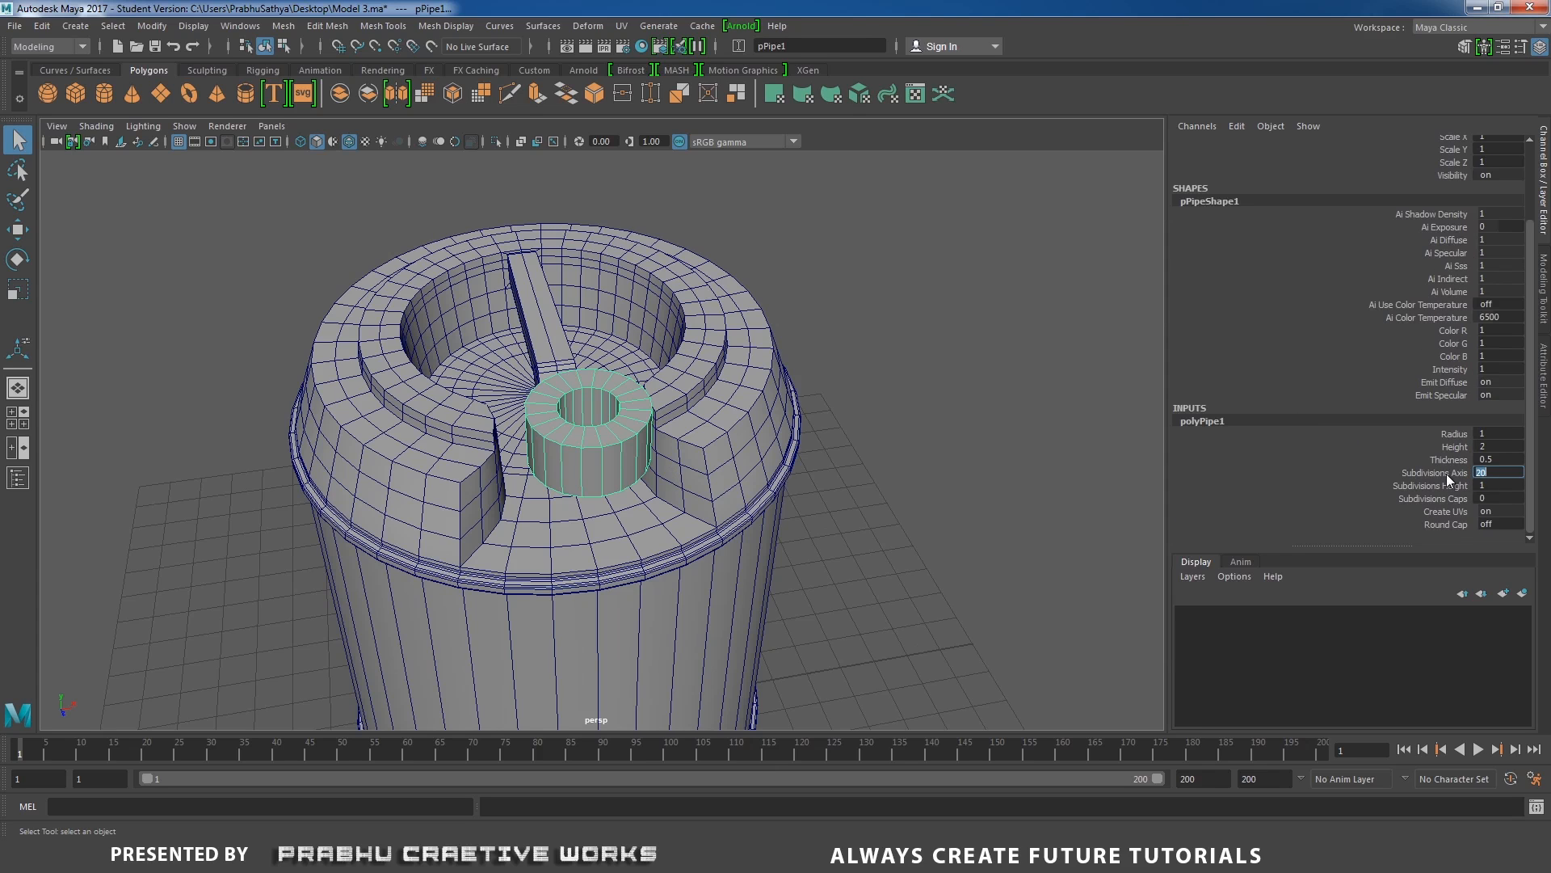
text(16)
key(Return)
click(979, 454)
alt+drag(906, 428, 968, 415)
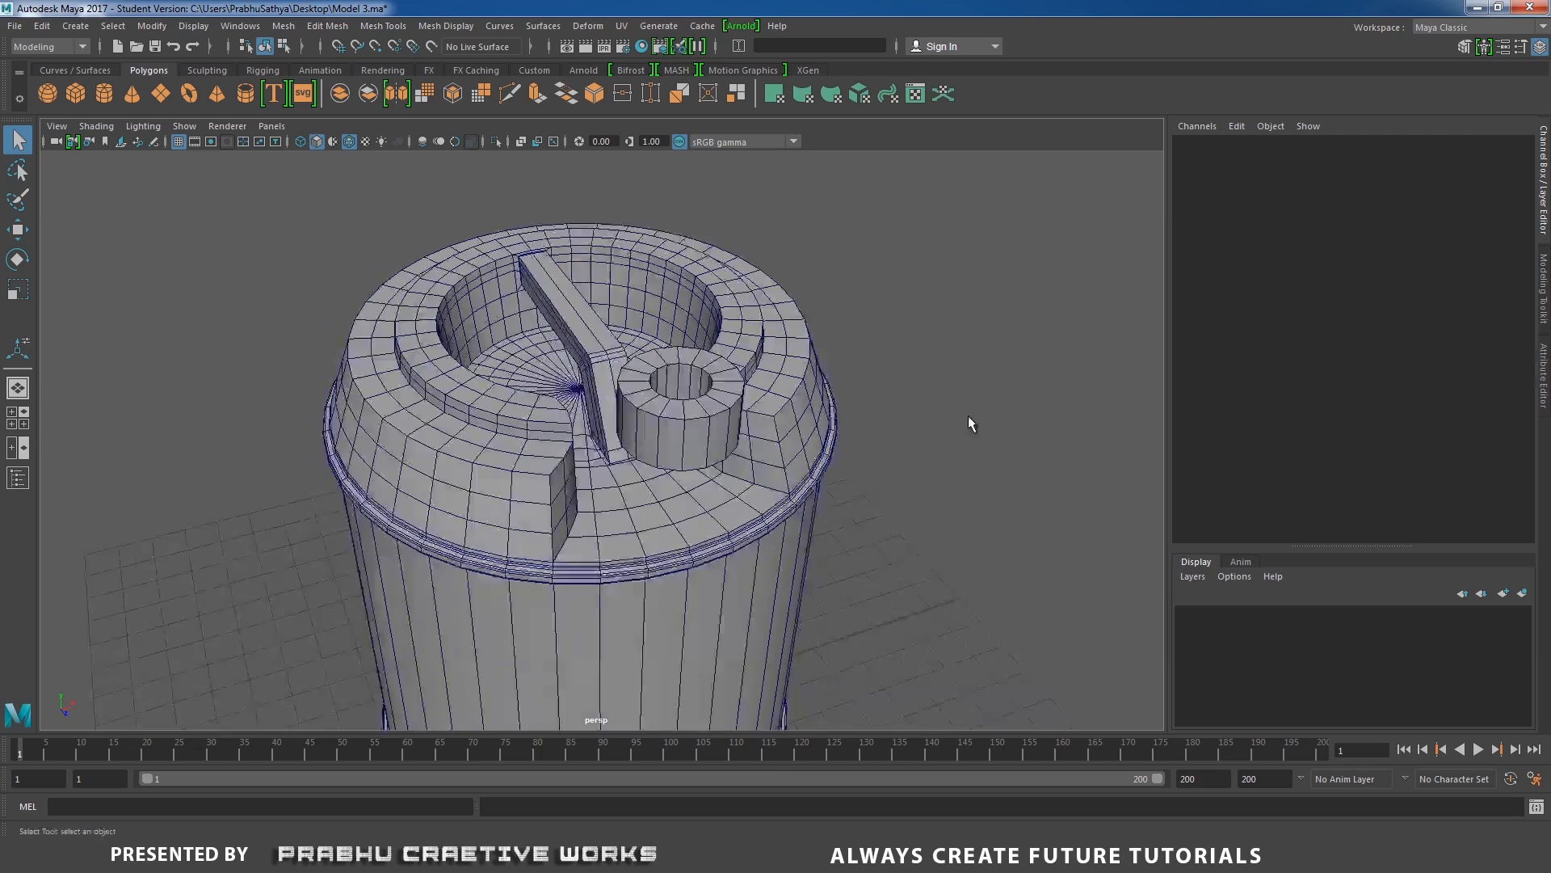
Thin the pipe's wall, trying a thickness of 0.1 and settling on 0.2.
scroll(803, 430, up, 3)
click(800, 430)
key(f)
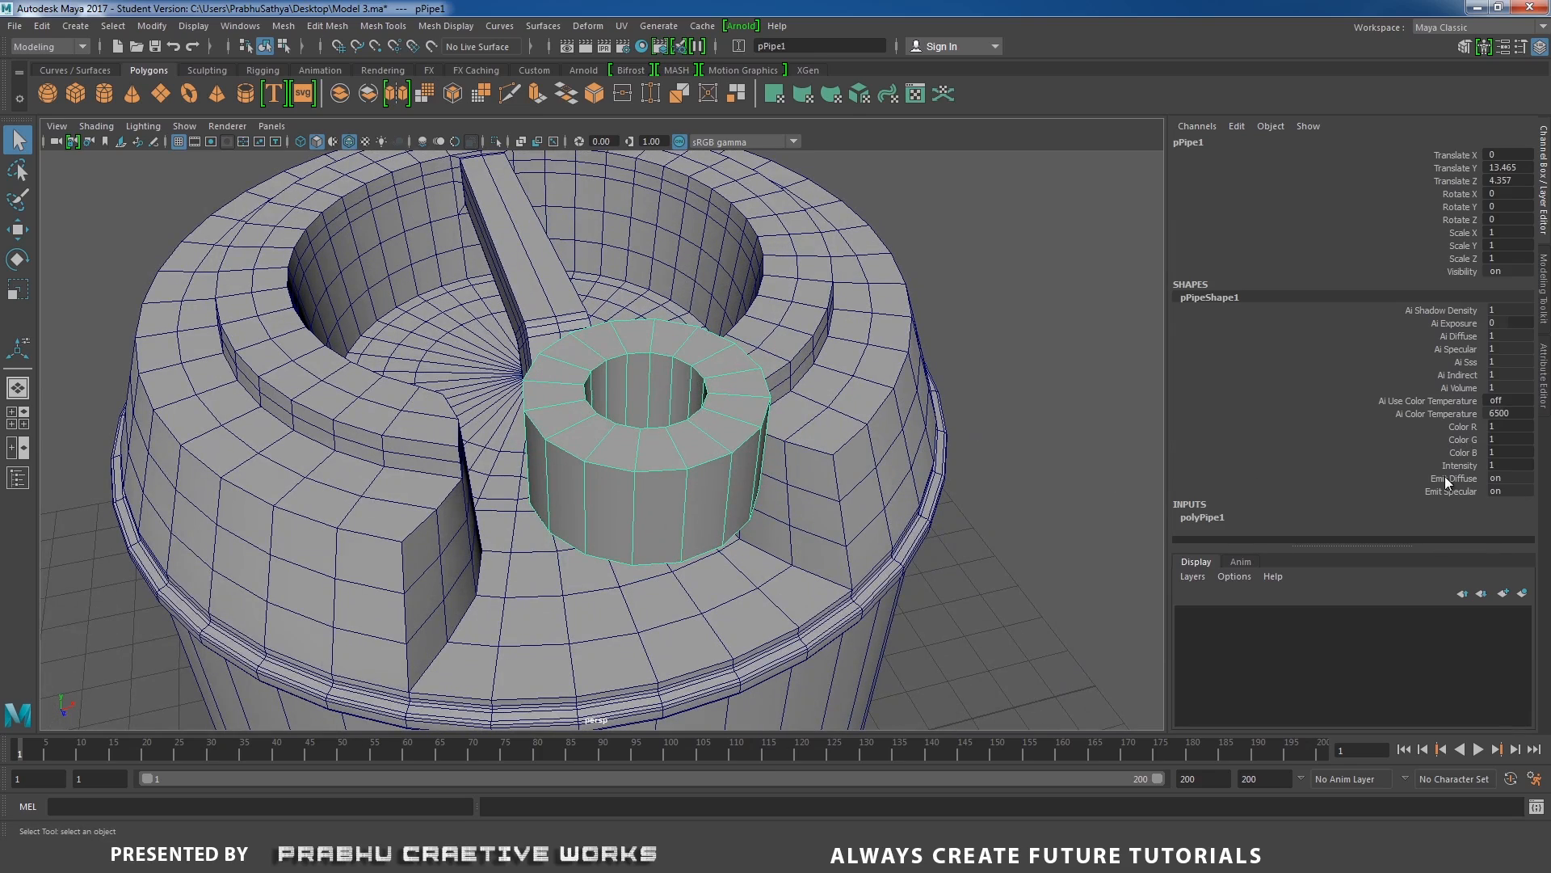
click(1207, 516)
double_click(1496, 459)
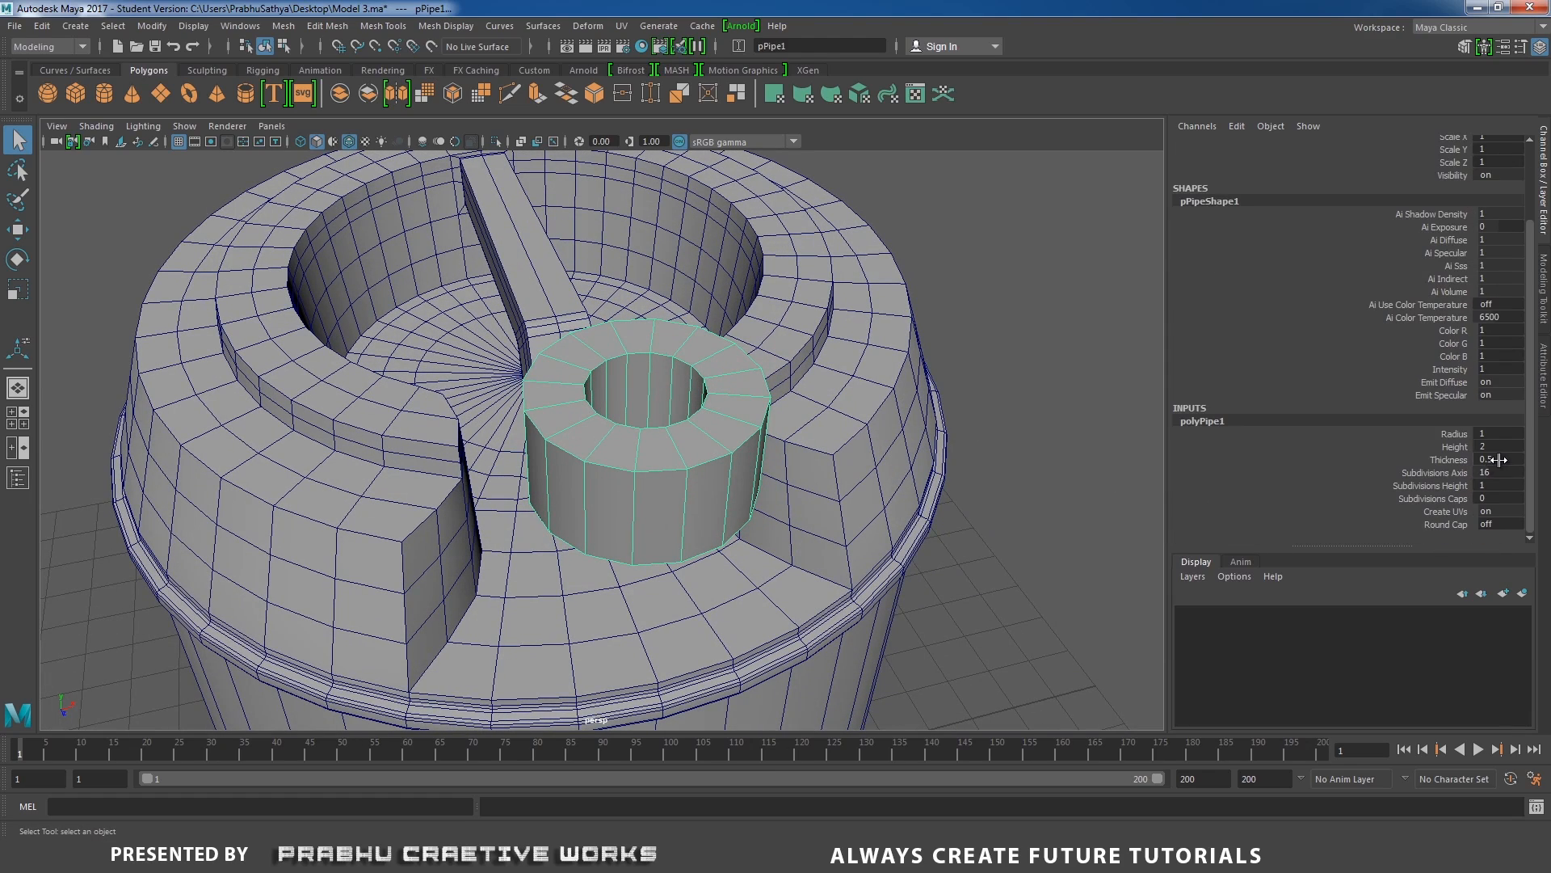
text(0.1)
key(Return)
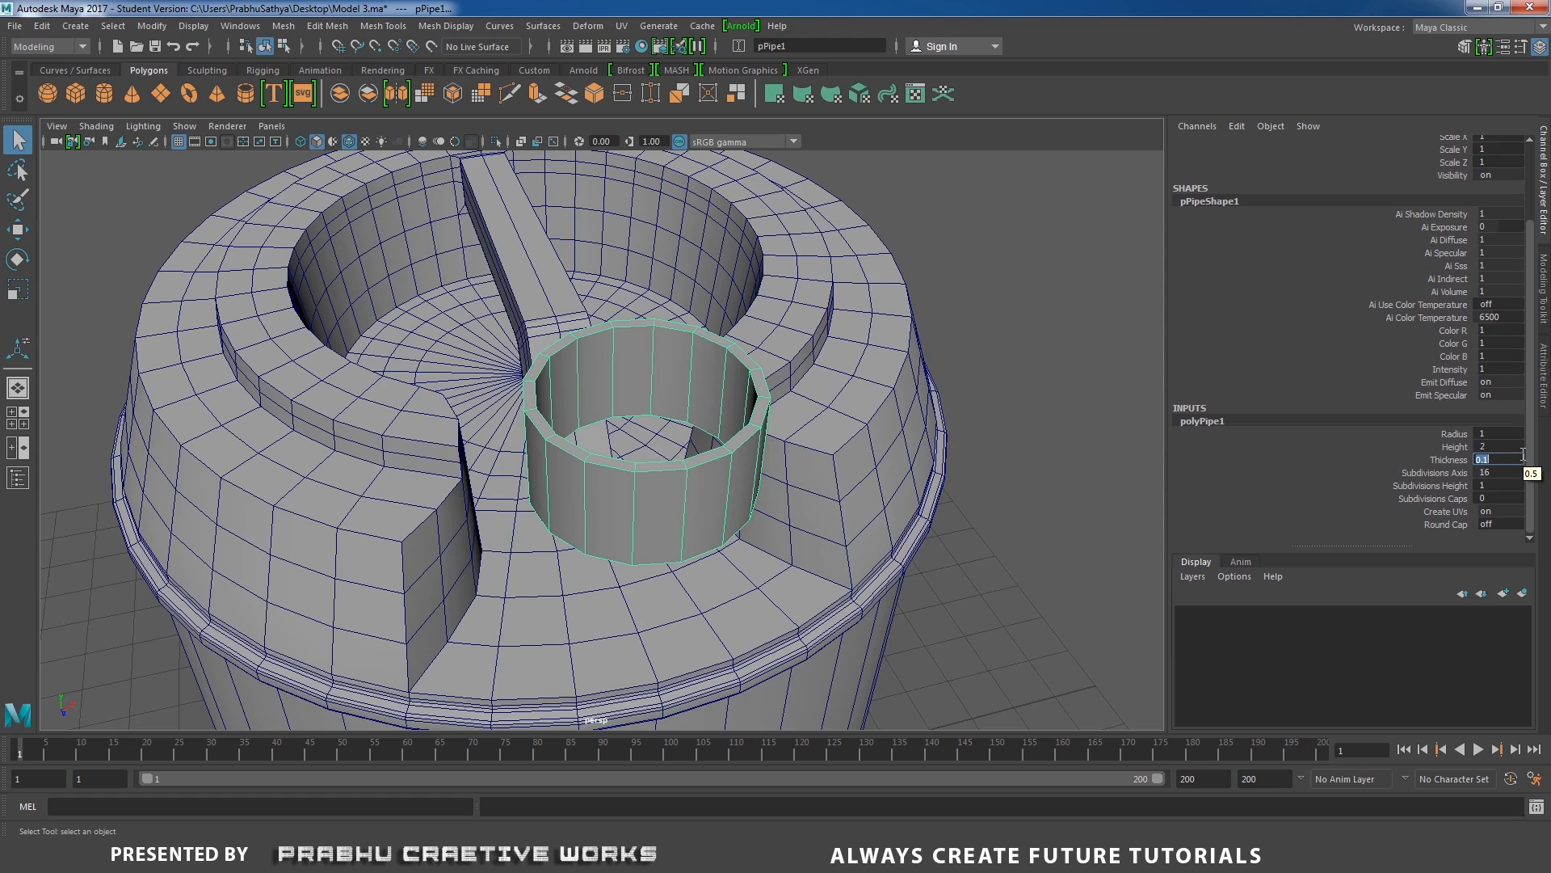
text(0.2)
key(Return)
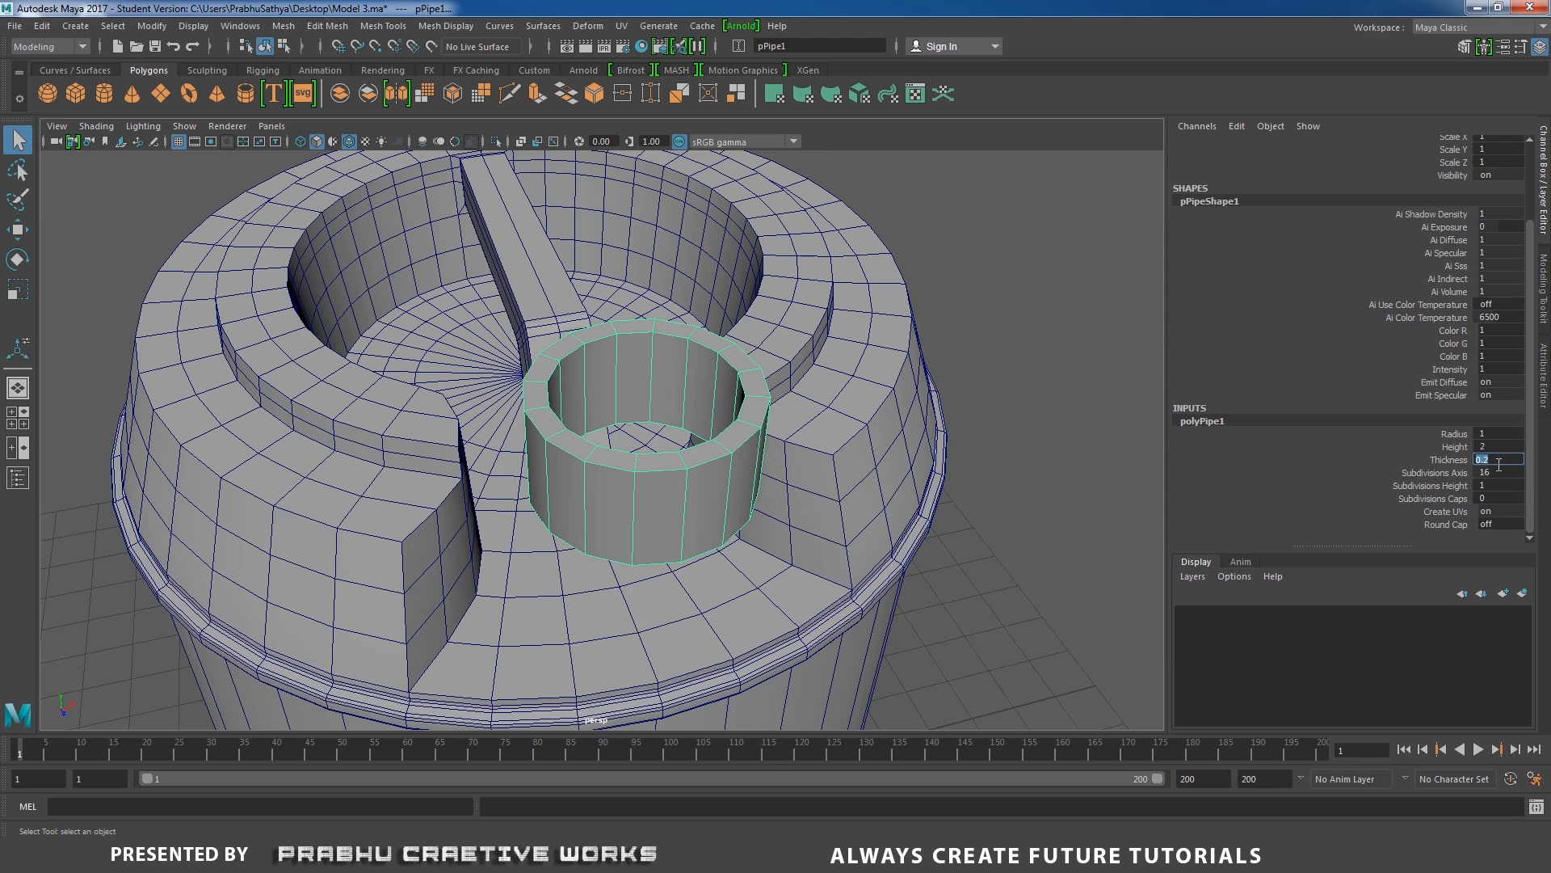
alt+drag(696, 504, 792, 348)
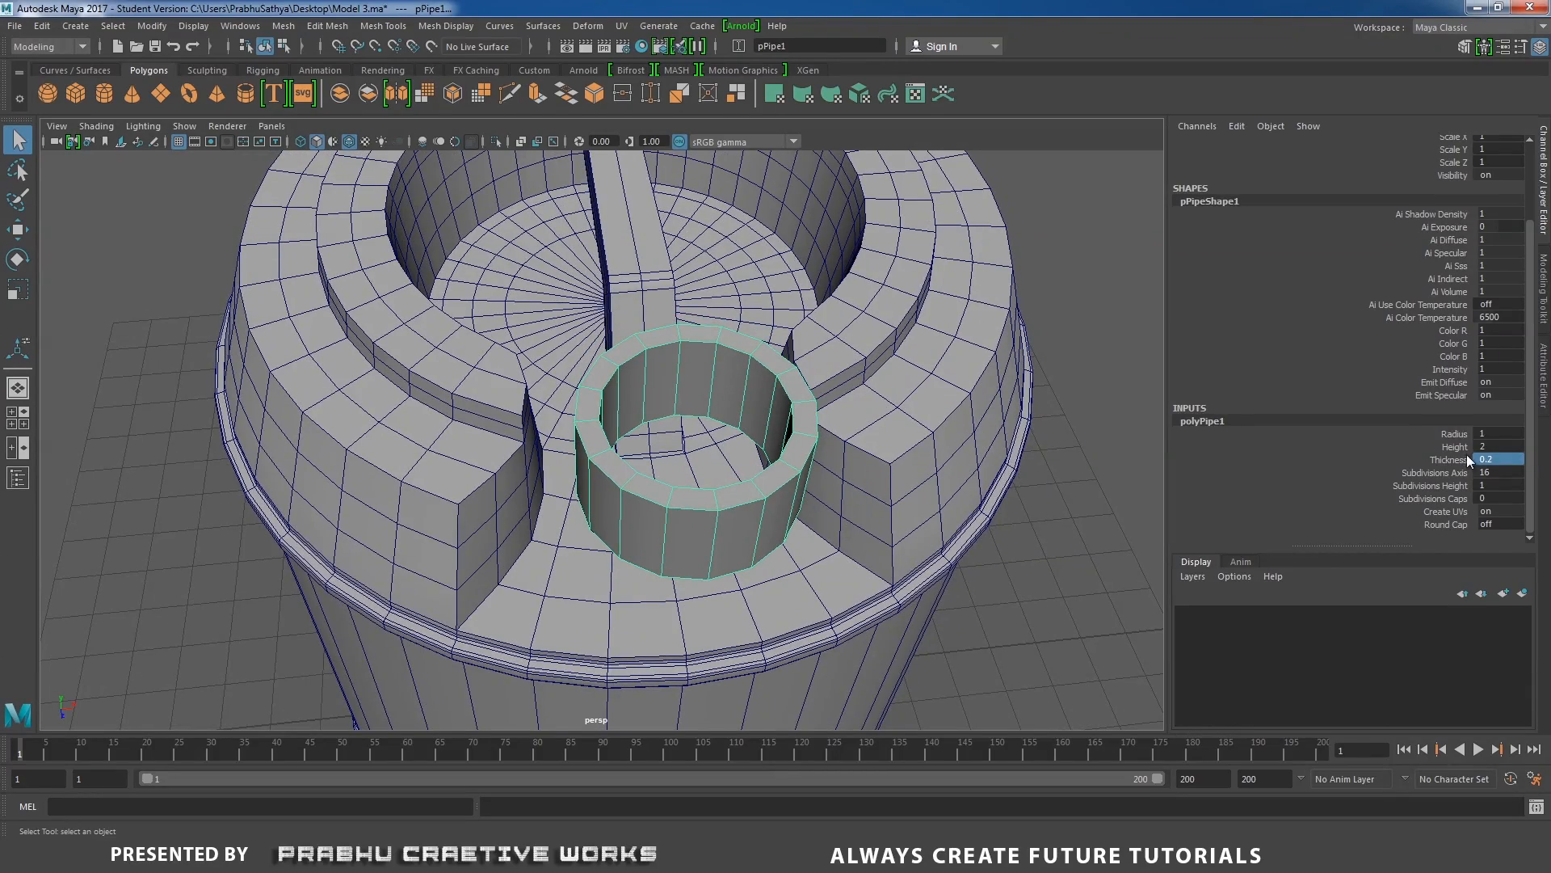
Set the pipe's radius to 0.9.
double_click(1494, 435)
text(0.9)
key(Return)
alt+drag(1075, 459, 841, 356)
Lower the pipe into the rim notch and centre it over the notch floor, at Translate Y 11.202 and Translate Z 3.817.
key(w)
drag(636, 218, 788, 550)
alt+middle_drag(789, 553, 766, 498)
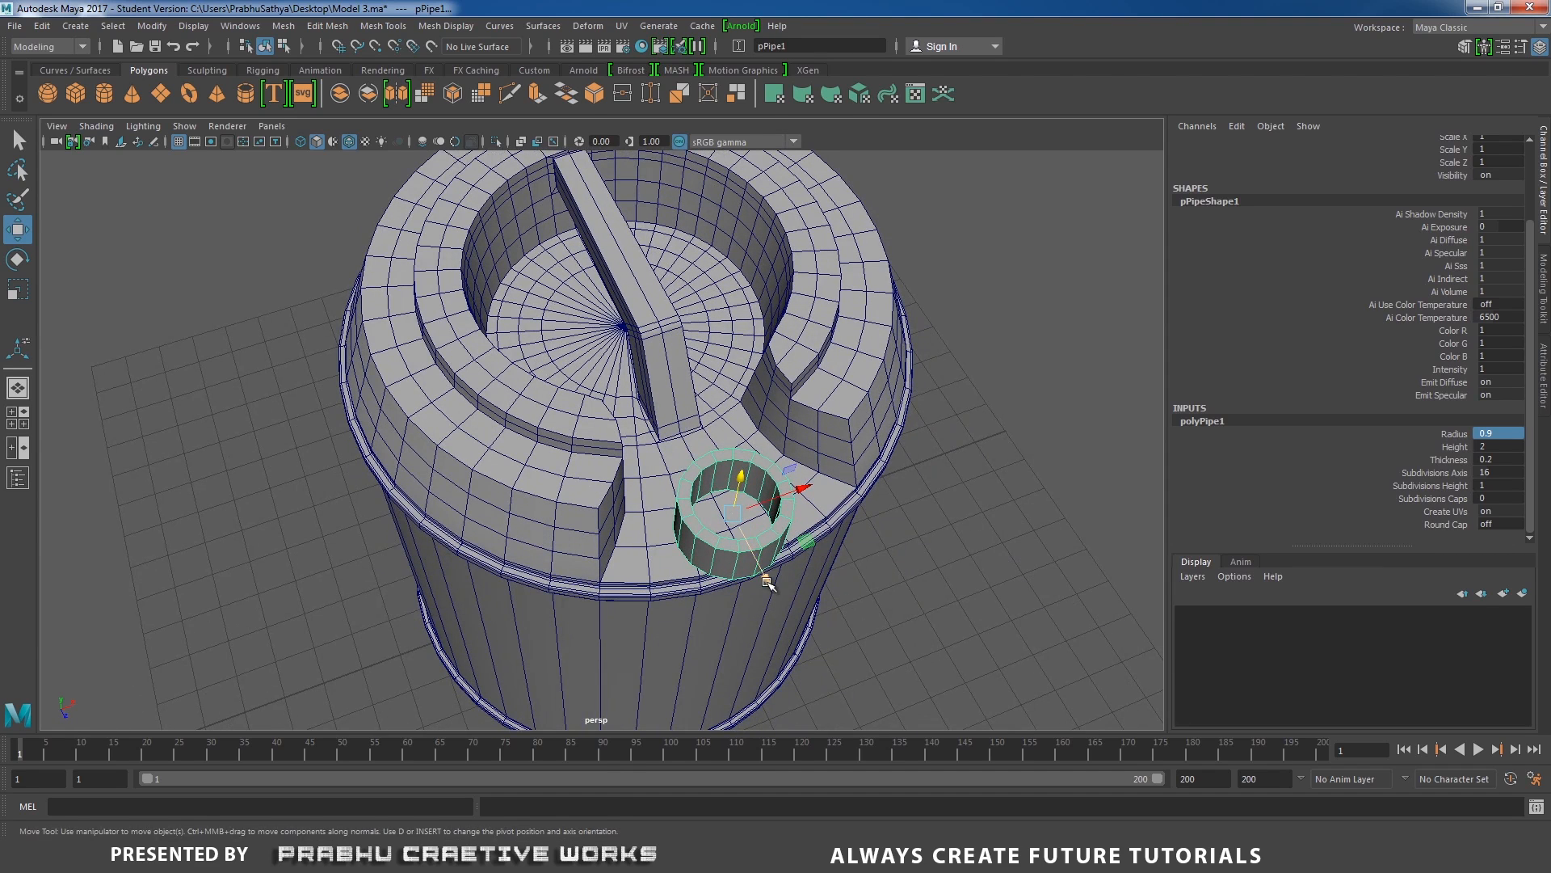
drag(764, 575, 677, 413)
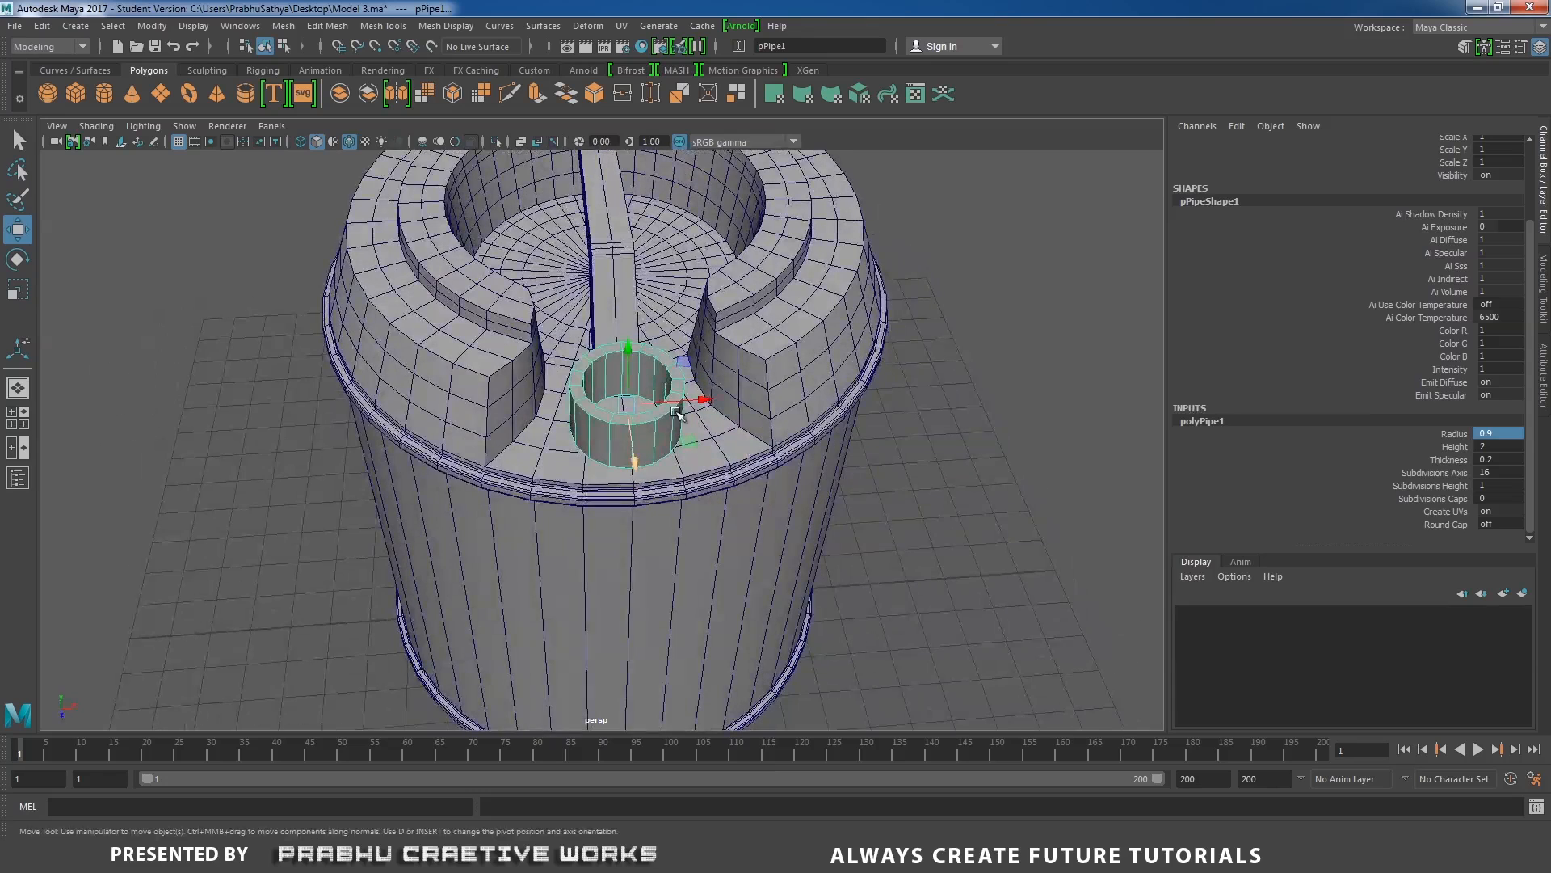
drag(631, 342, 631, 362)
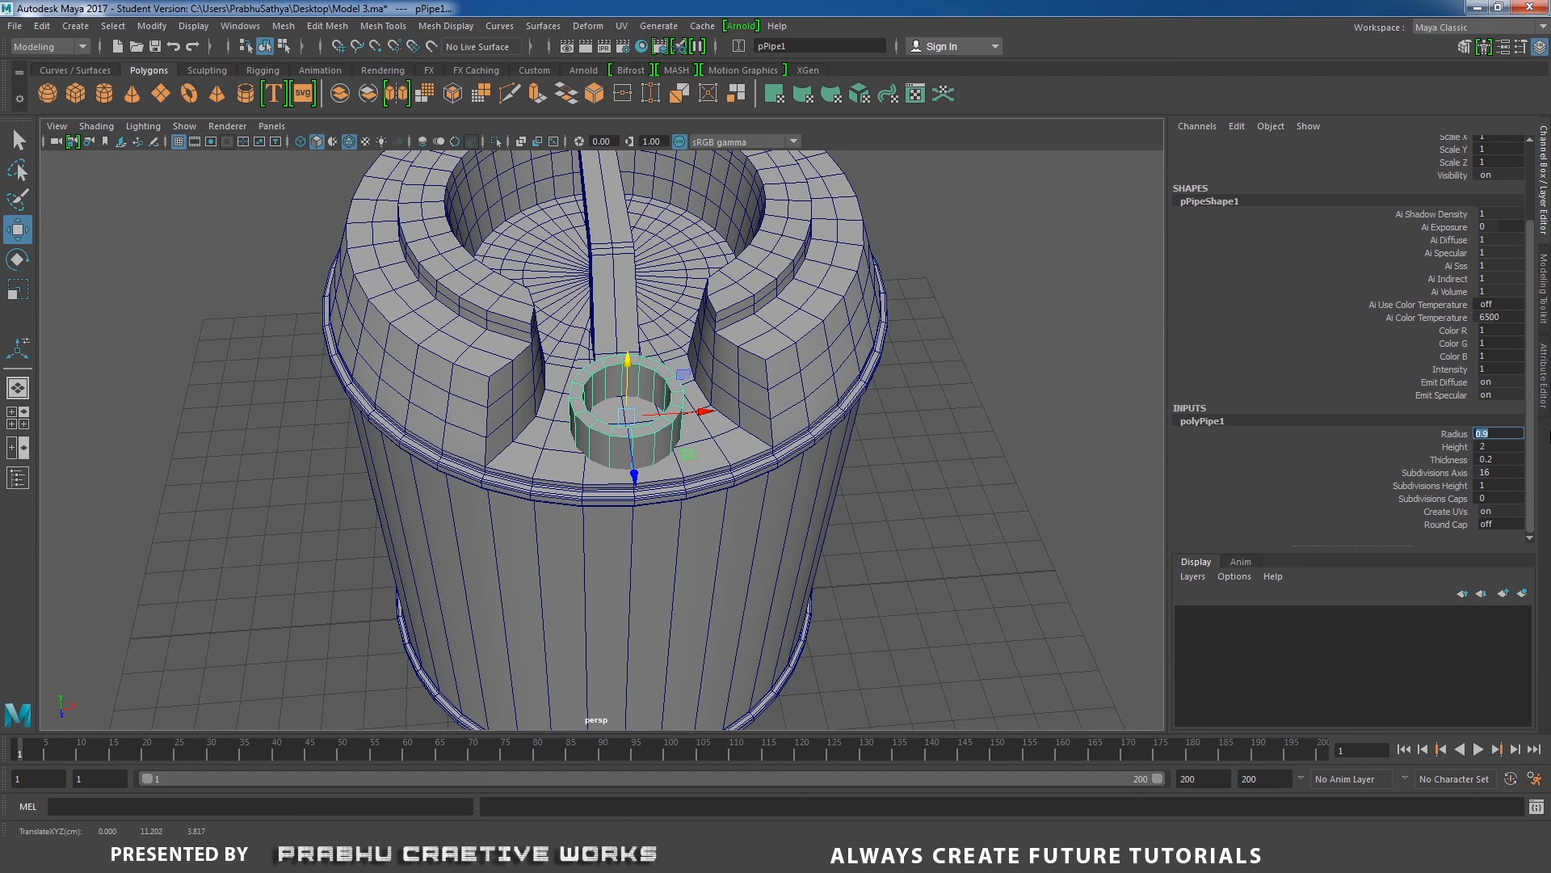
Set the pipe's radius to 1 and check its fit in the notch.
text(1)
key(Return)
alt+drag(1004, 341, 921, 381)
alt+drag(857, 492, 831, 455)
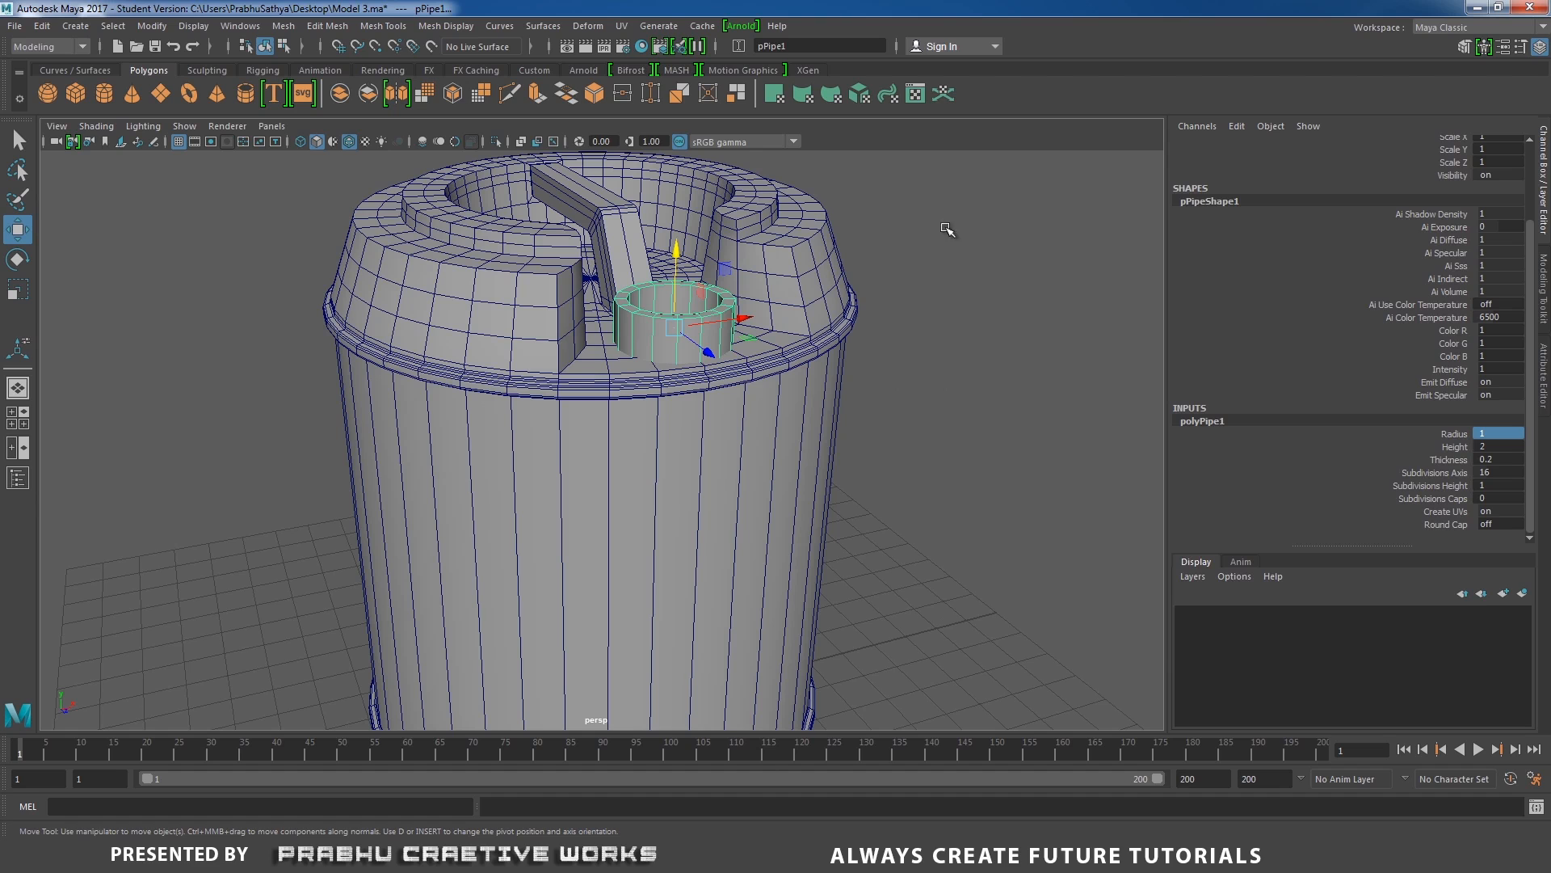
Isolate the pipe and delete its side and bottom faces so only the flat top ring is left.
click(497, 141)
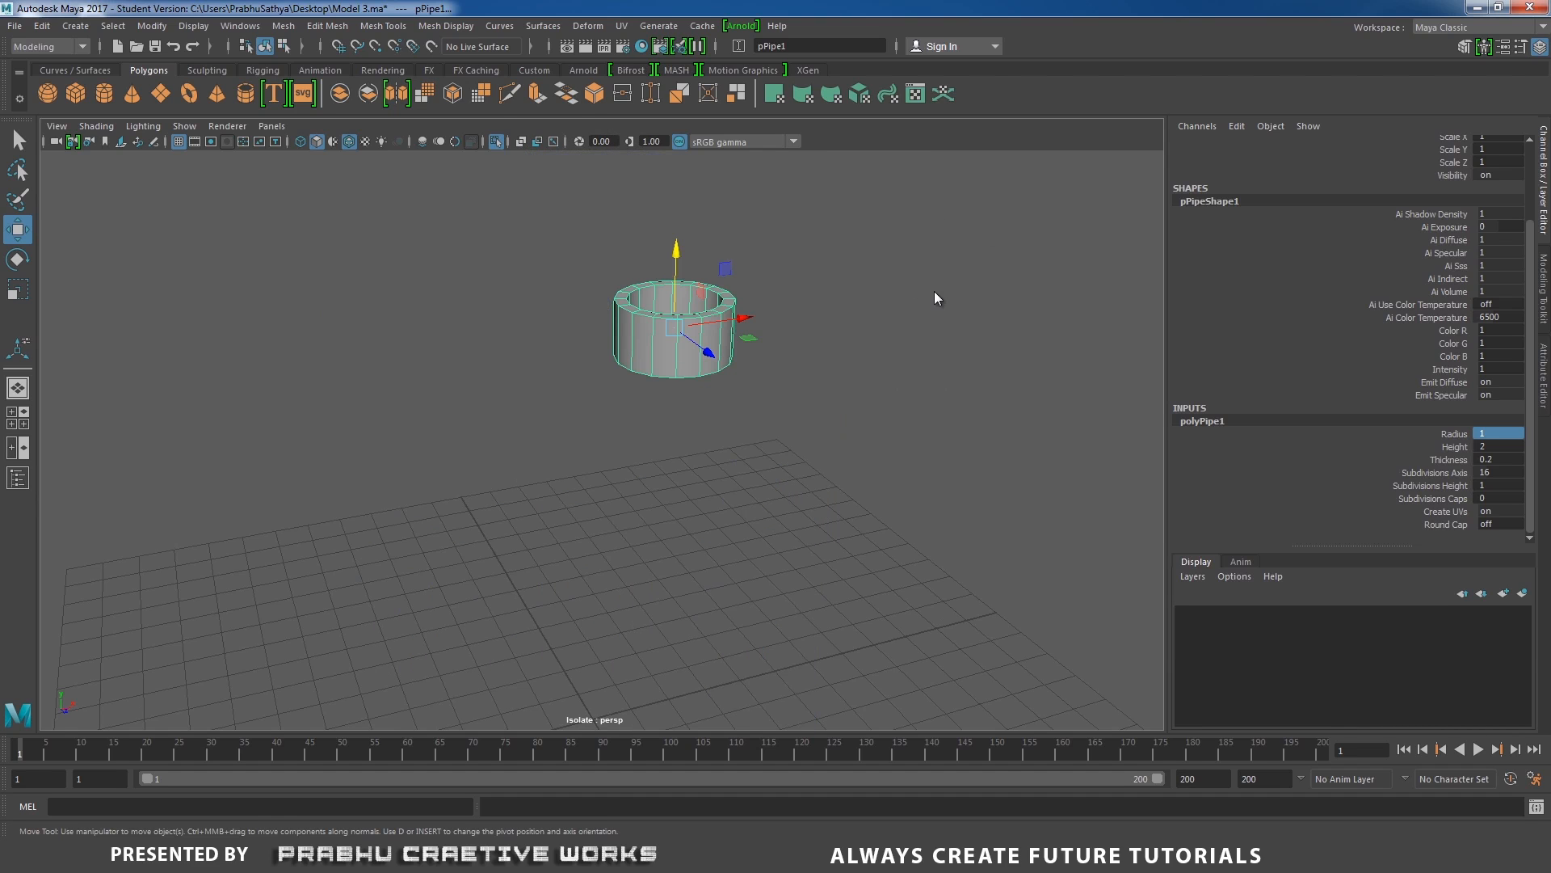
right_drag(934, 291, 940, 330)
alt+drag(873, 323, 829, 265)
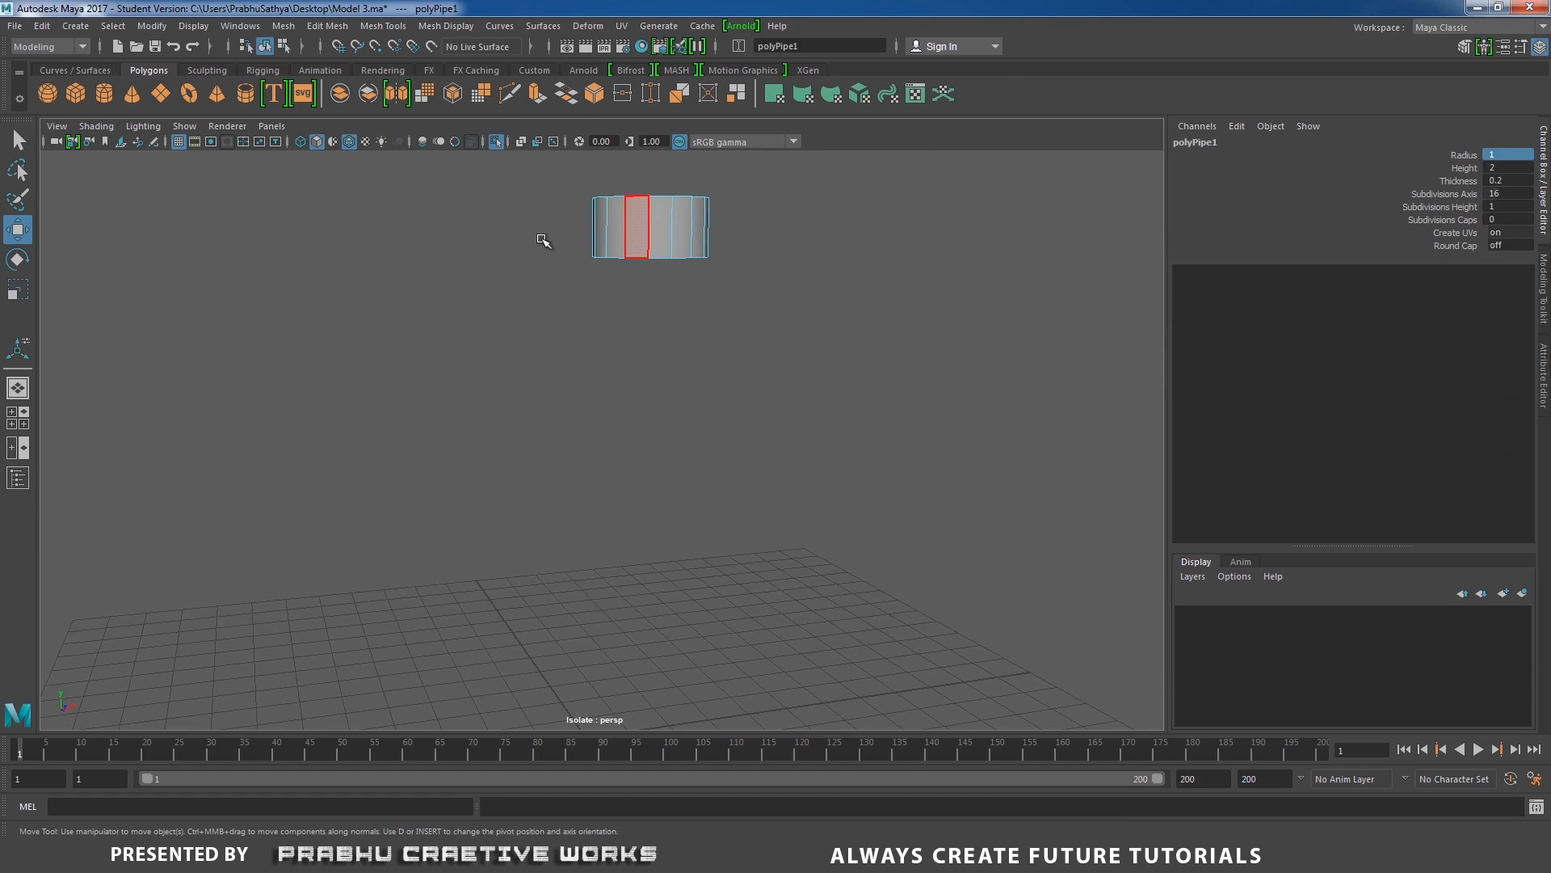
drag(550, 234, 707, 342)
click(776, 292)
right_drag(700, 354, 780, 327)
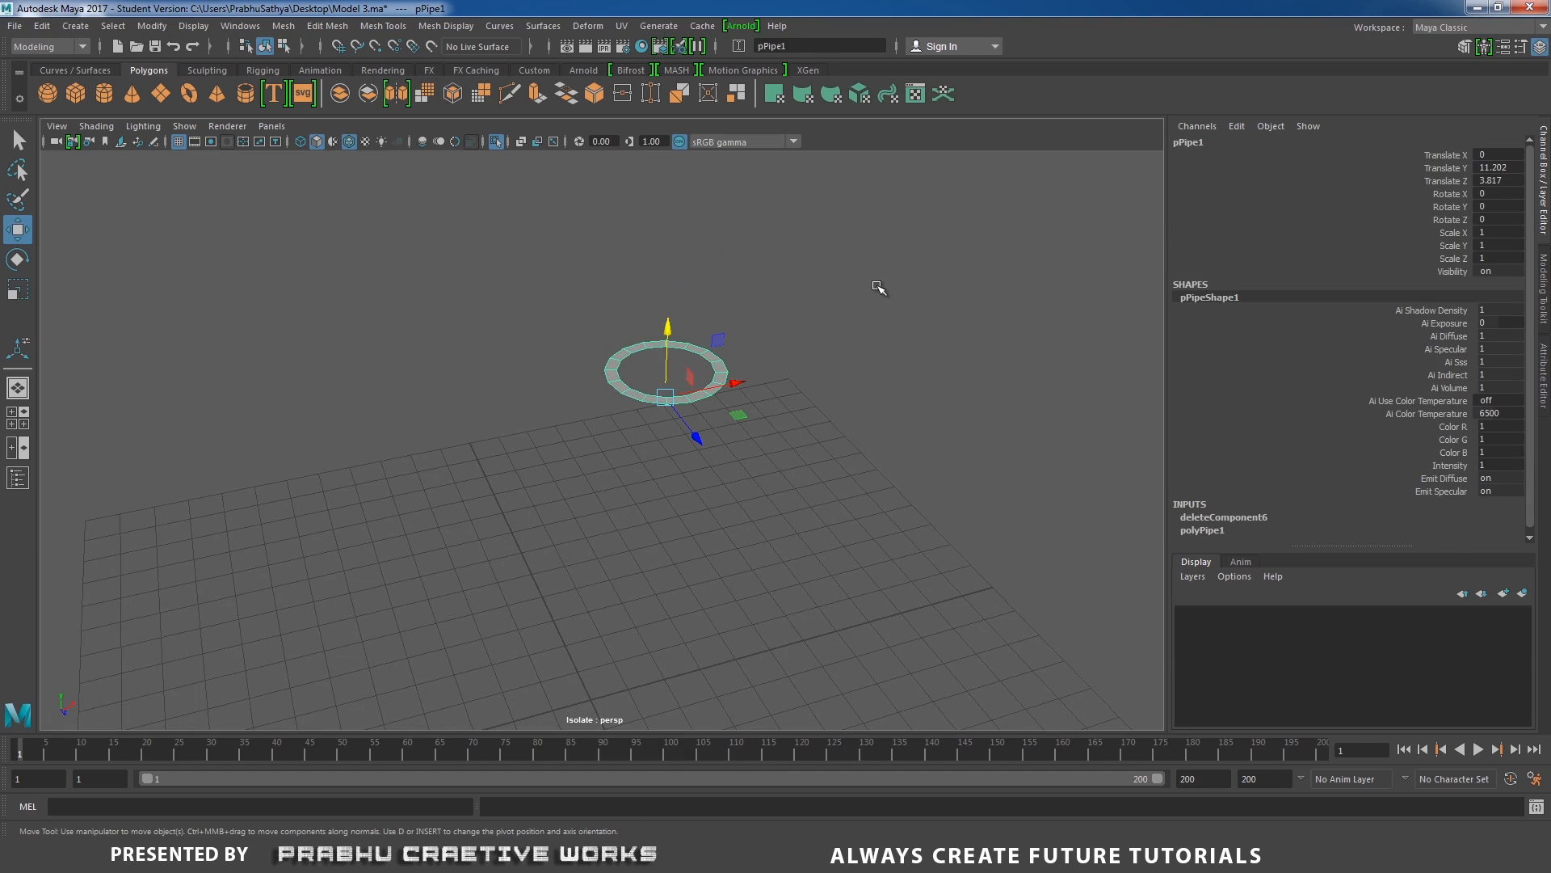
Center the flat ring's pivot and bring the whole model back into view.
click(148, 27)
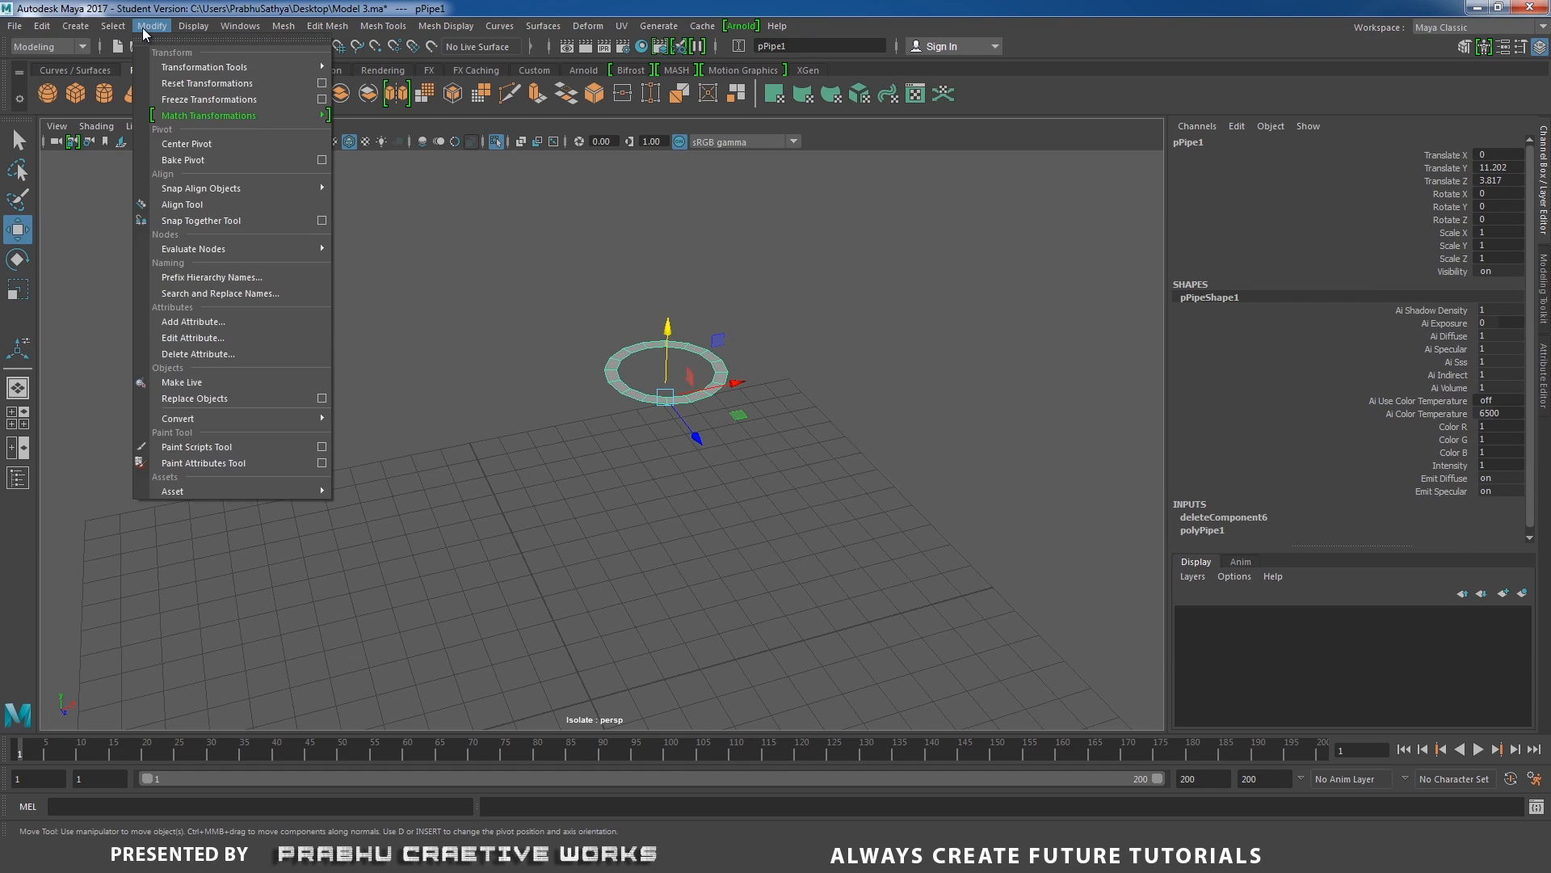
click(187, 144)
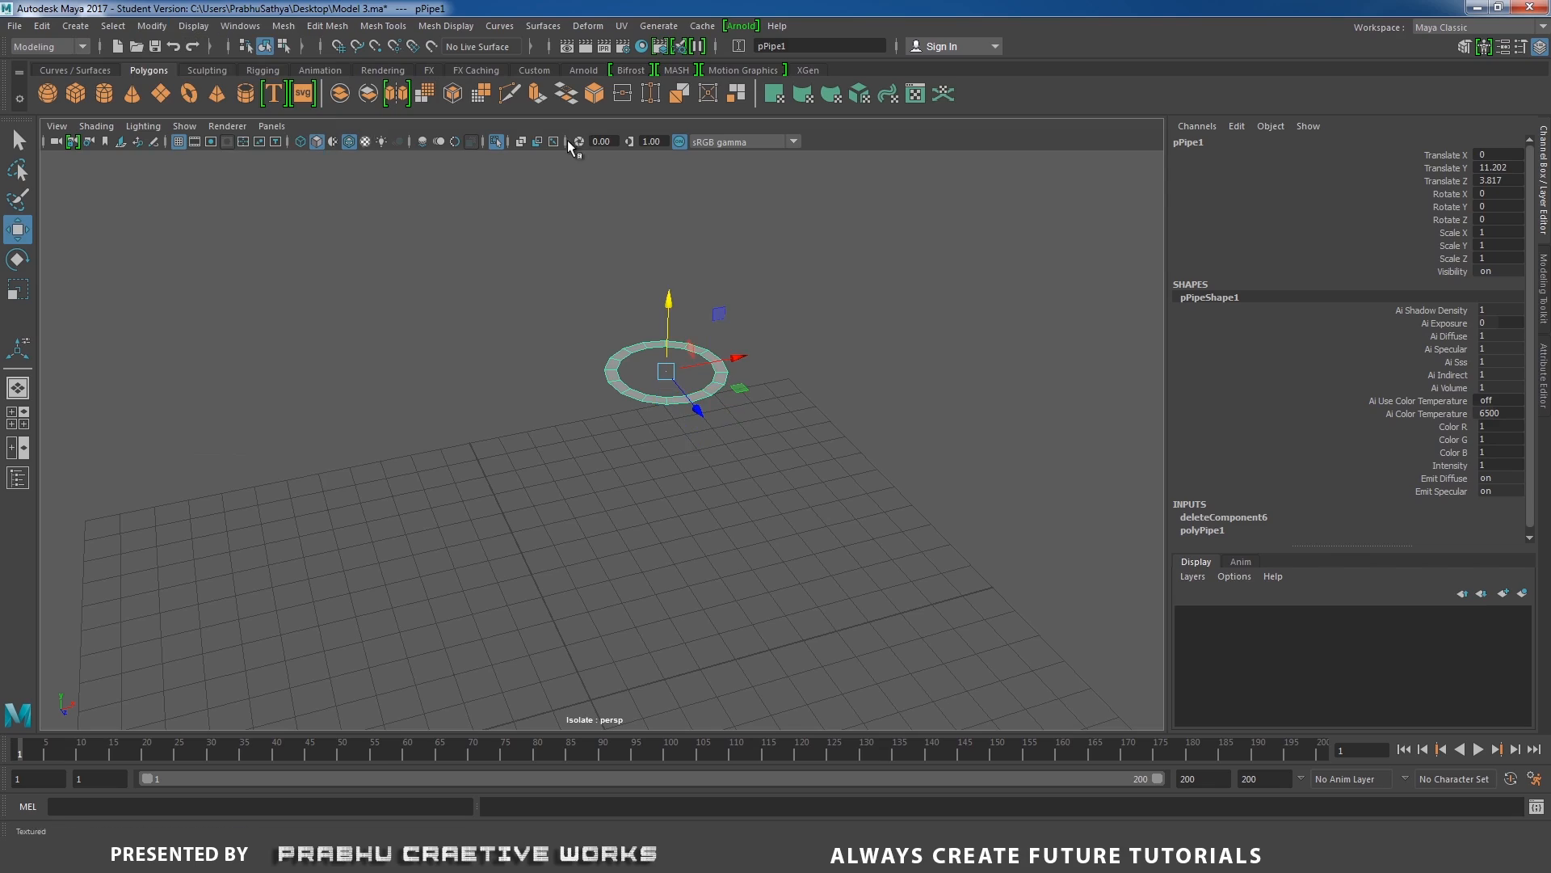
click(499, 142)
Snap the flat ring to the middle vertex of the notch floor, at Translate Y 10.451 and Translate Z 3.75.
scroll(747, 418, up, 6)
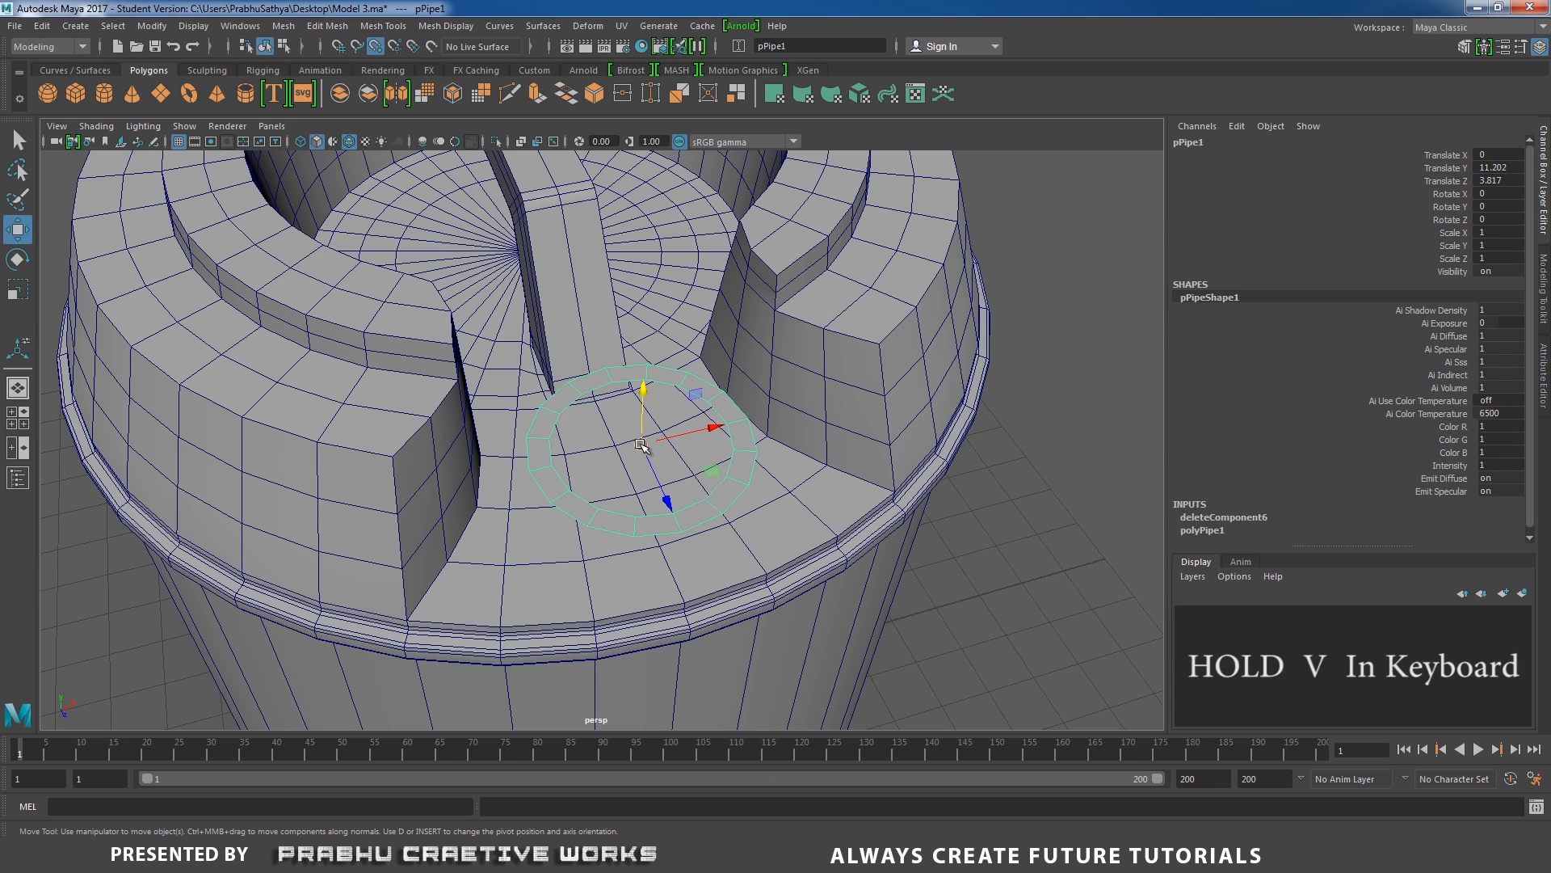
drag(640, 444, 628, 495)
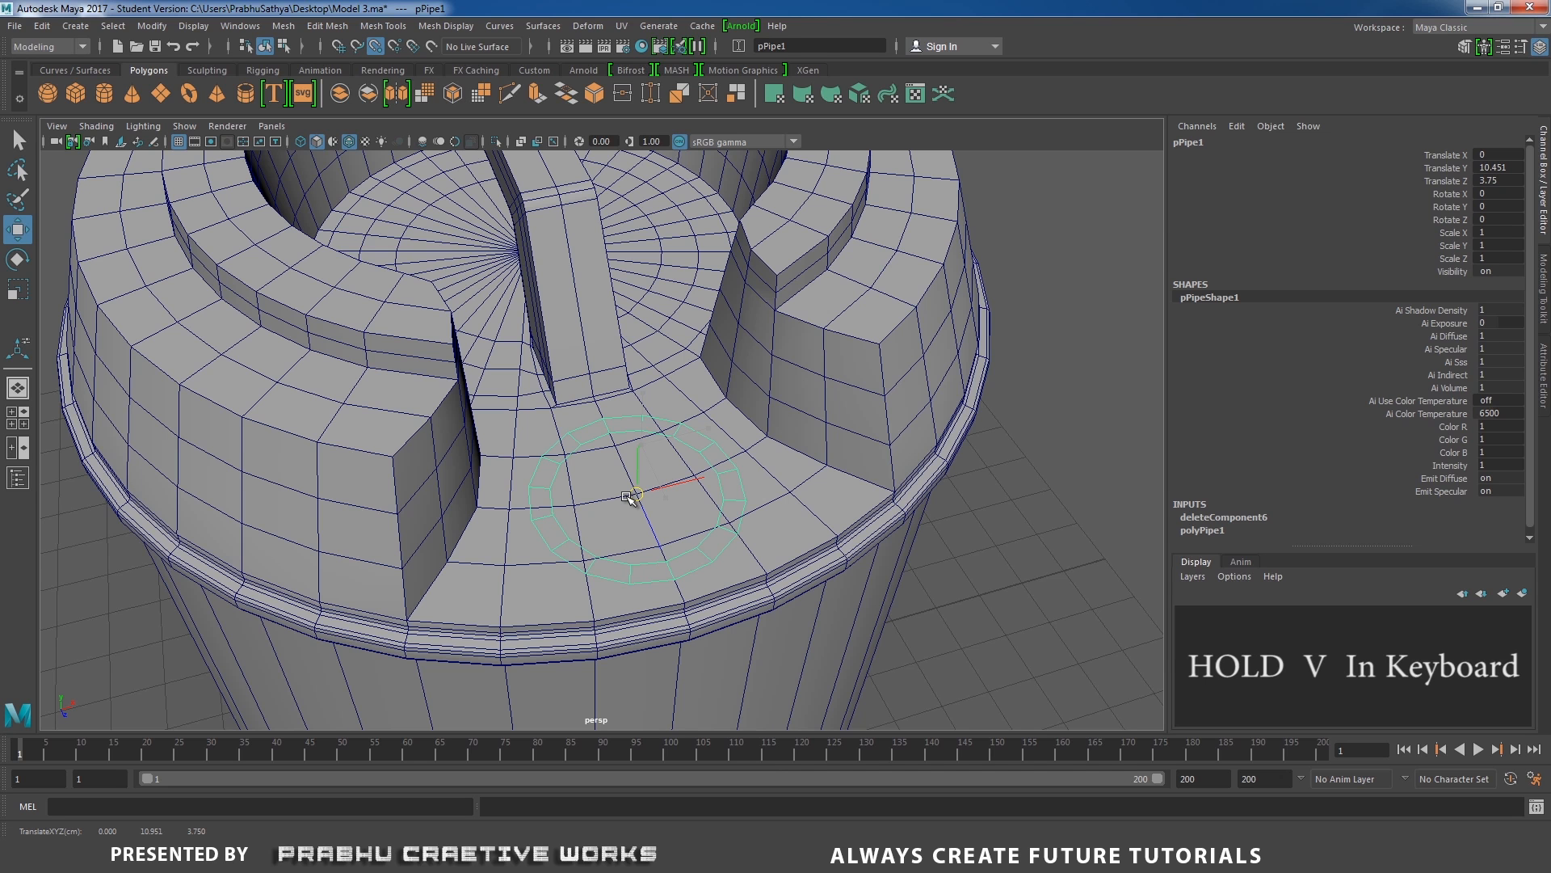
drag(628, 495, 633, 496)
scroll(627, 436, down, 2)
alt+drag(736, 527, 734, 519)
scroll(788, 514, up, 2)
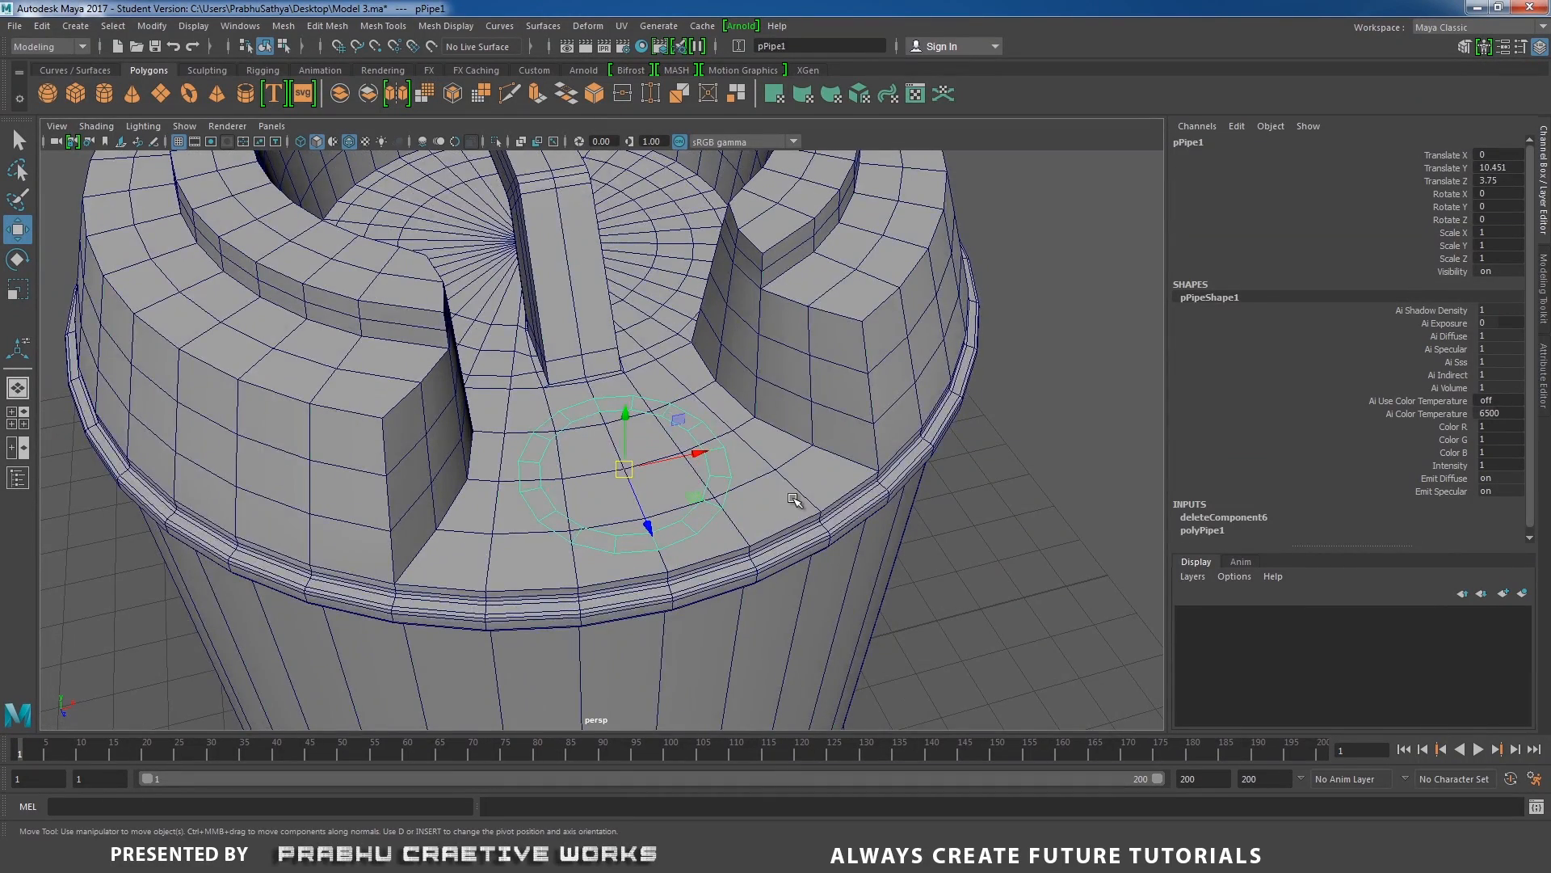
Delete the notch floor faces lying beneath and around the flat ring.
click(793, 499)
alt+middle_drag(793, 499, 797, 481)
alt+right_drag(797, 481, 814, 486)
right_drag(810, 391, 812, 442)
click(817, 506)
shift+click(755, 537)
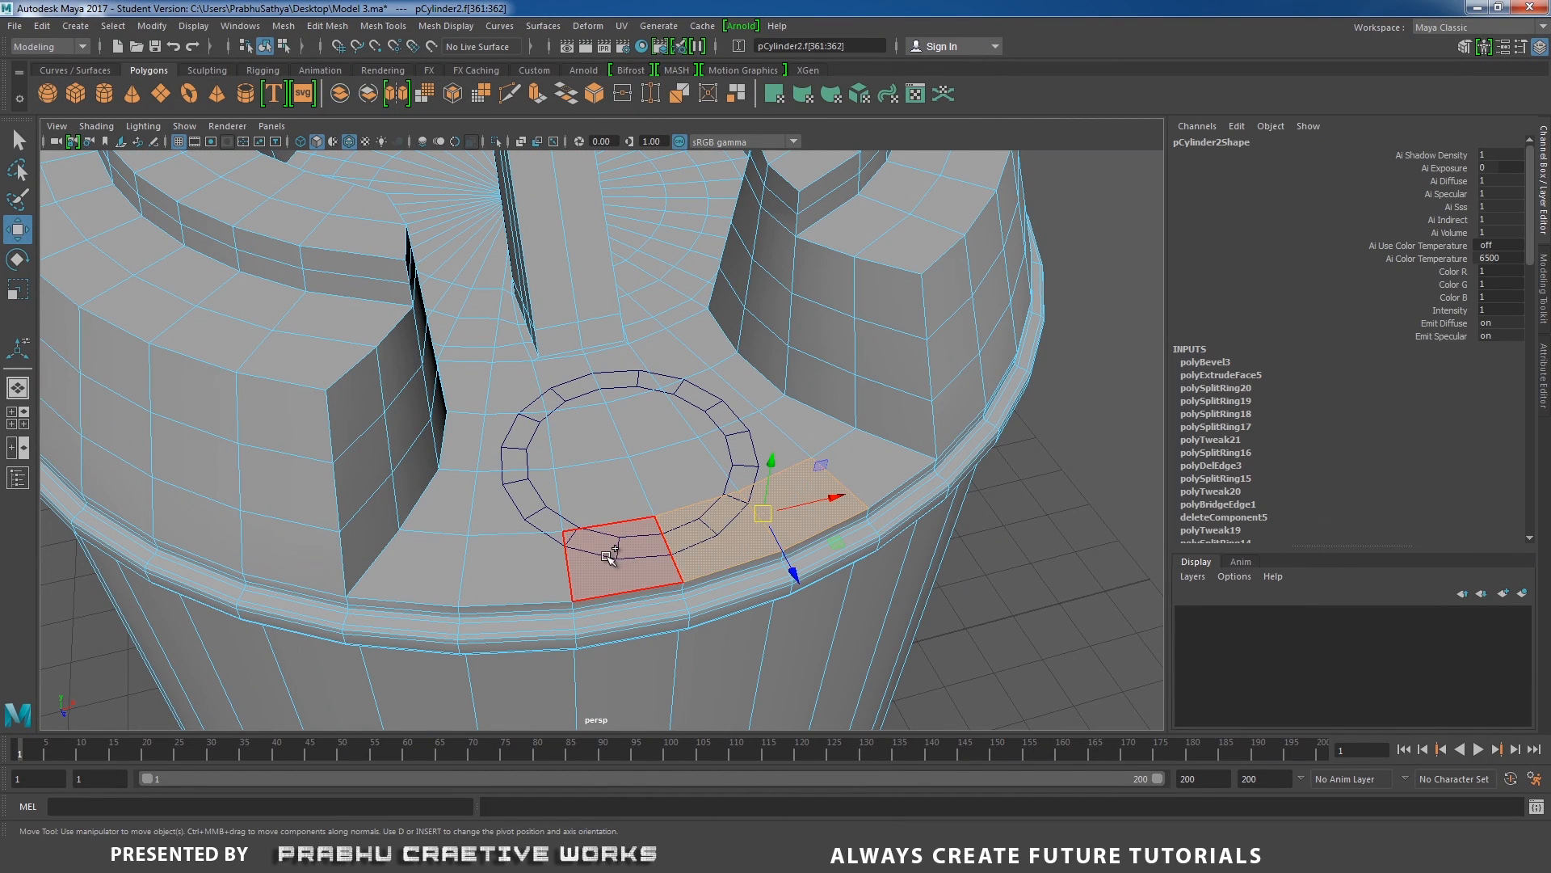
shift+click(610, 556)
shift+click(520, 513)
shift+click(606, 502)
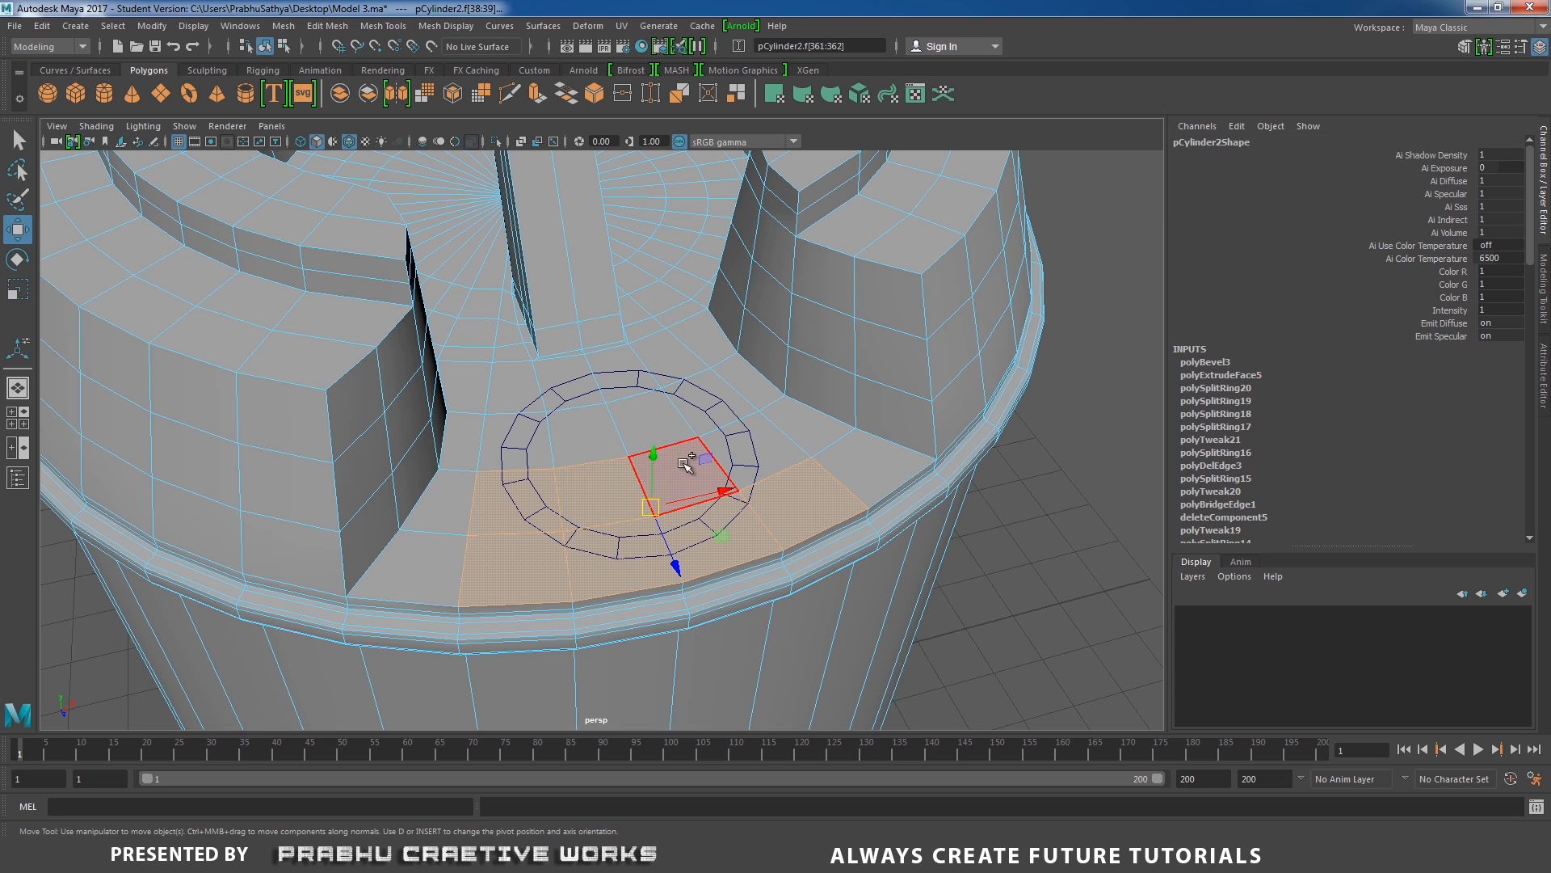
shift+click(758, 446)
shift+click(708, 395)
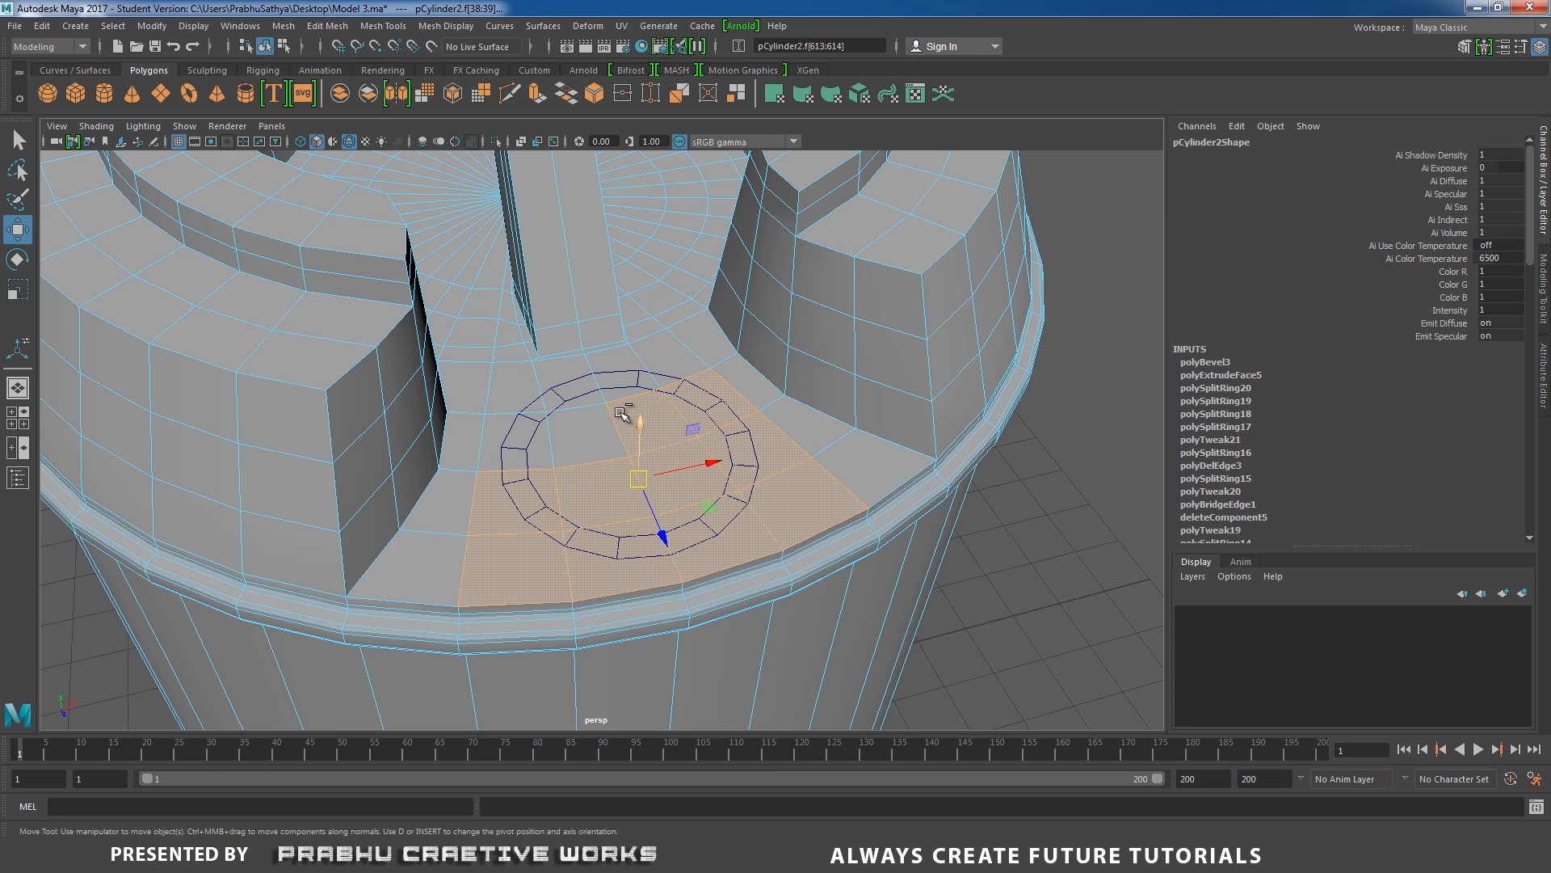
shift+click(602, 427)
shift+click(530, 432)
shift+click(528, 400)
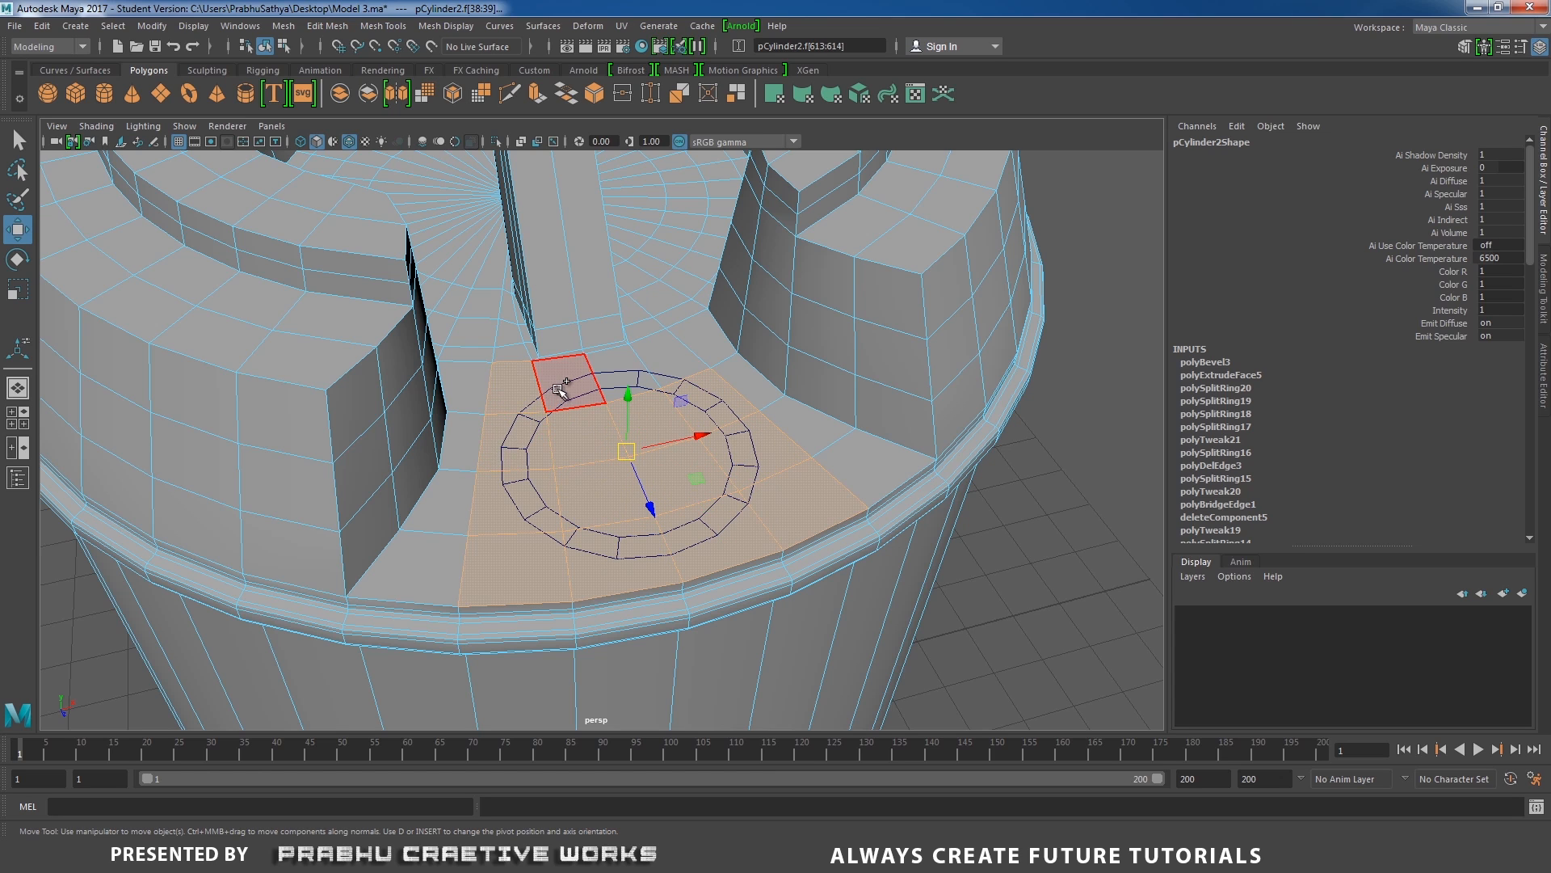
shift+click(561, 389)
shift+click(622, 356)
shift+click(668, 350)
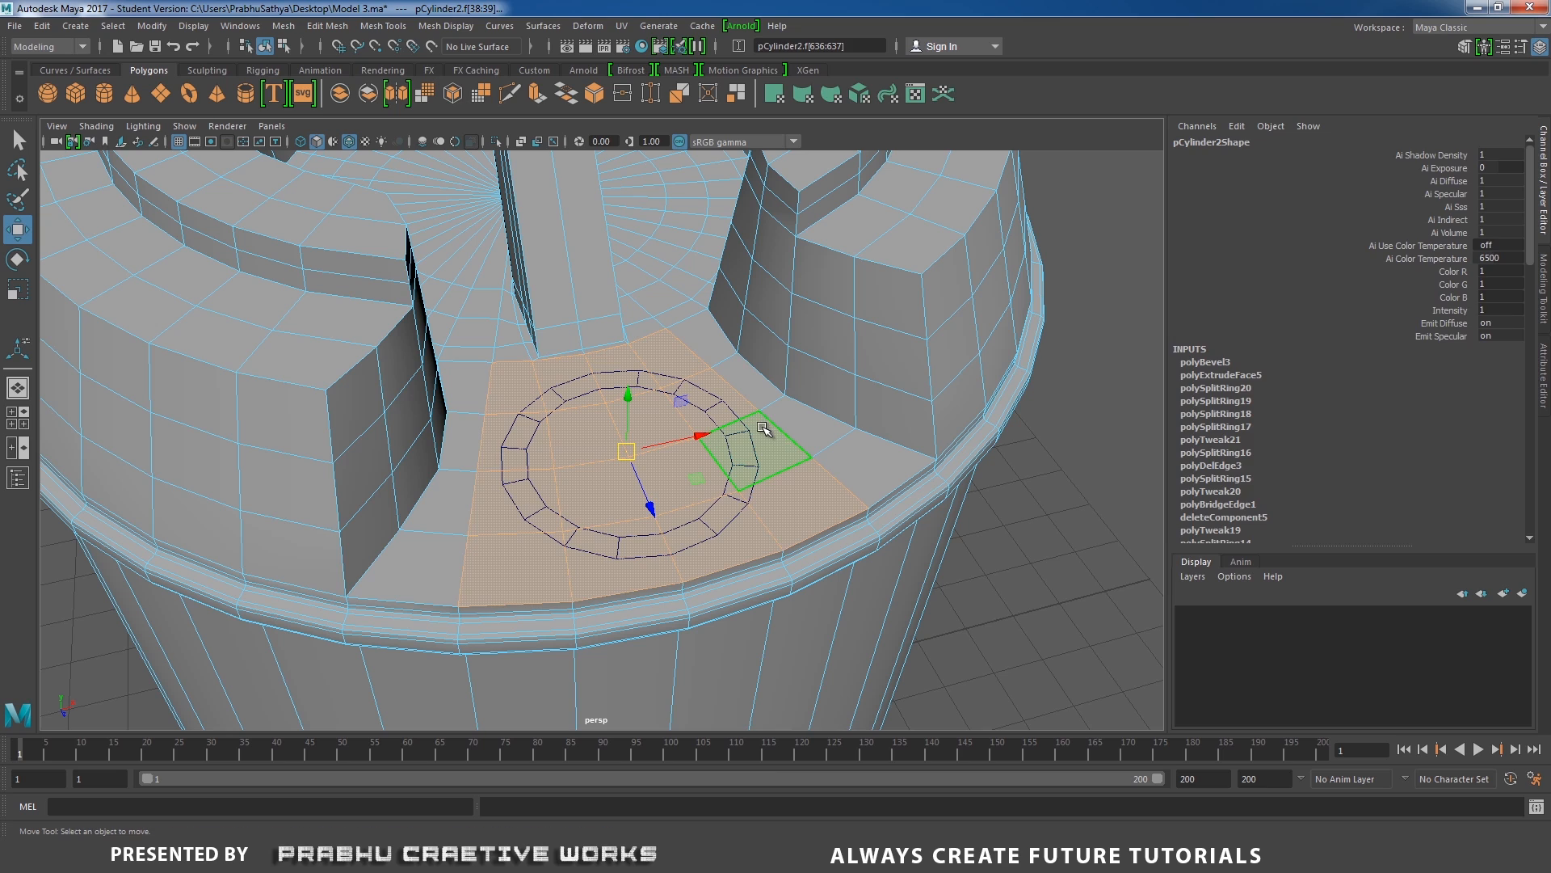
key(Delete)
Combine the drum and the flat ring into a single mesh.
right_drag(772, 364, 841, 374)
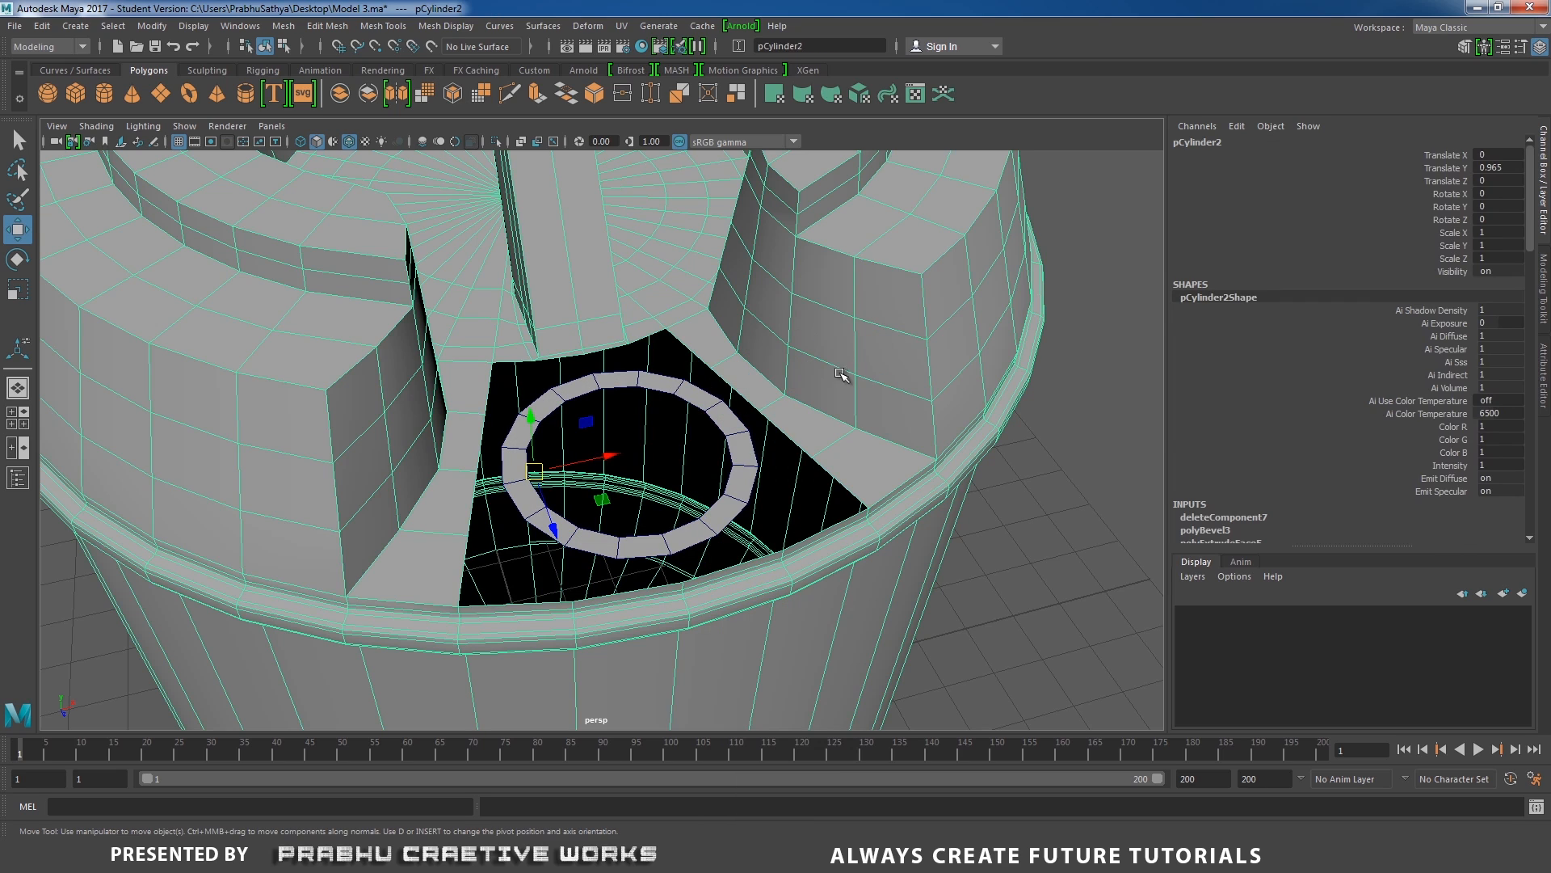
click(741, 447)
shift+click(800, 439)
scroll(816, 442, down, 4)
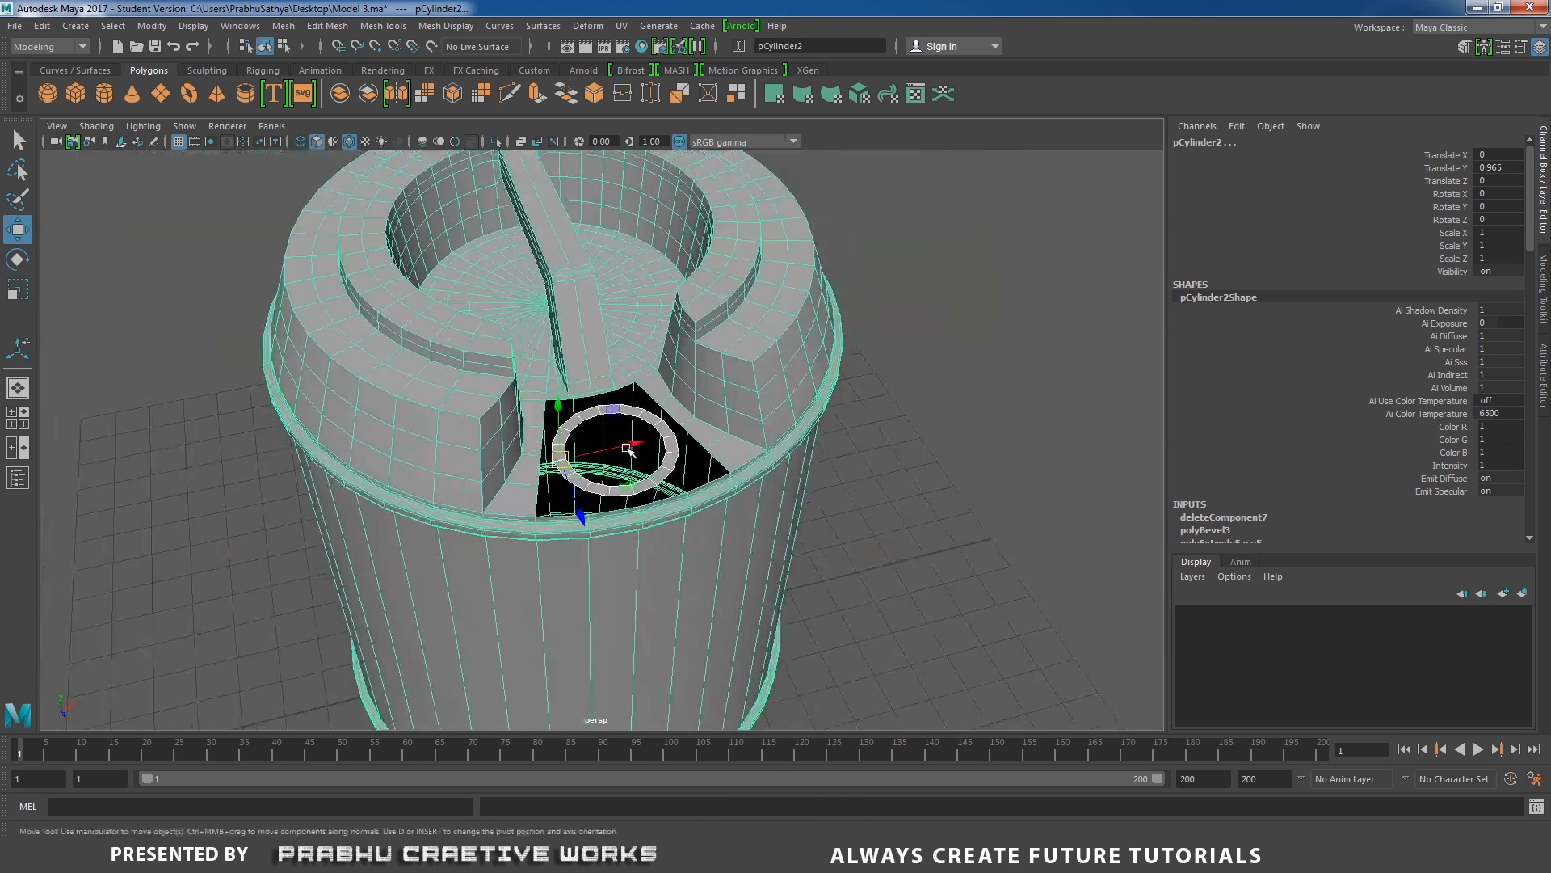
scroll(929, 440, up, 2)
shift+right_drag(952, 439, 901, 731)
scroll(601, 413, up, 4)
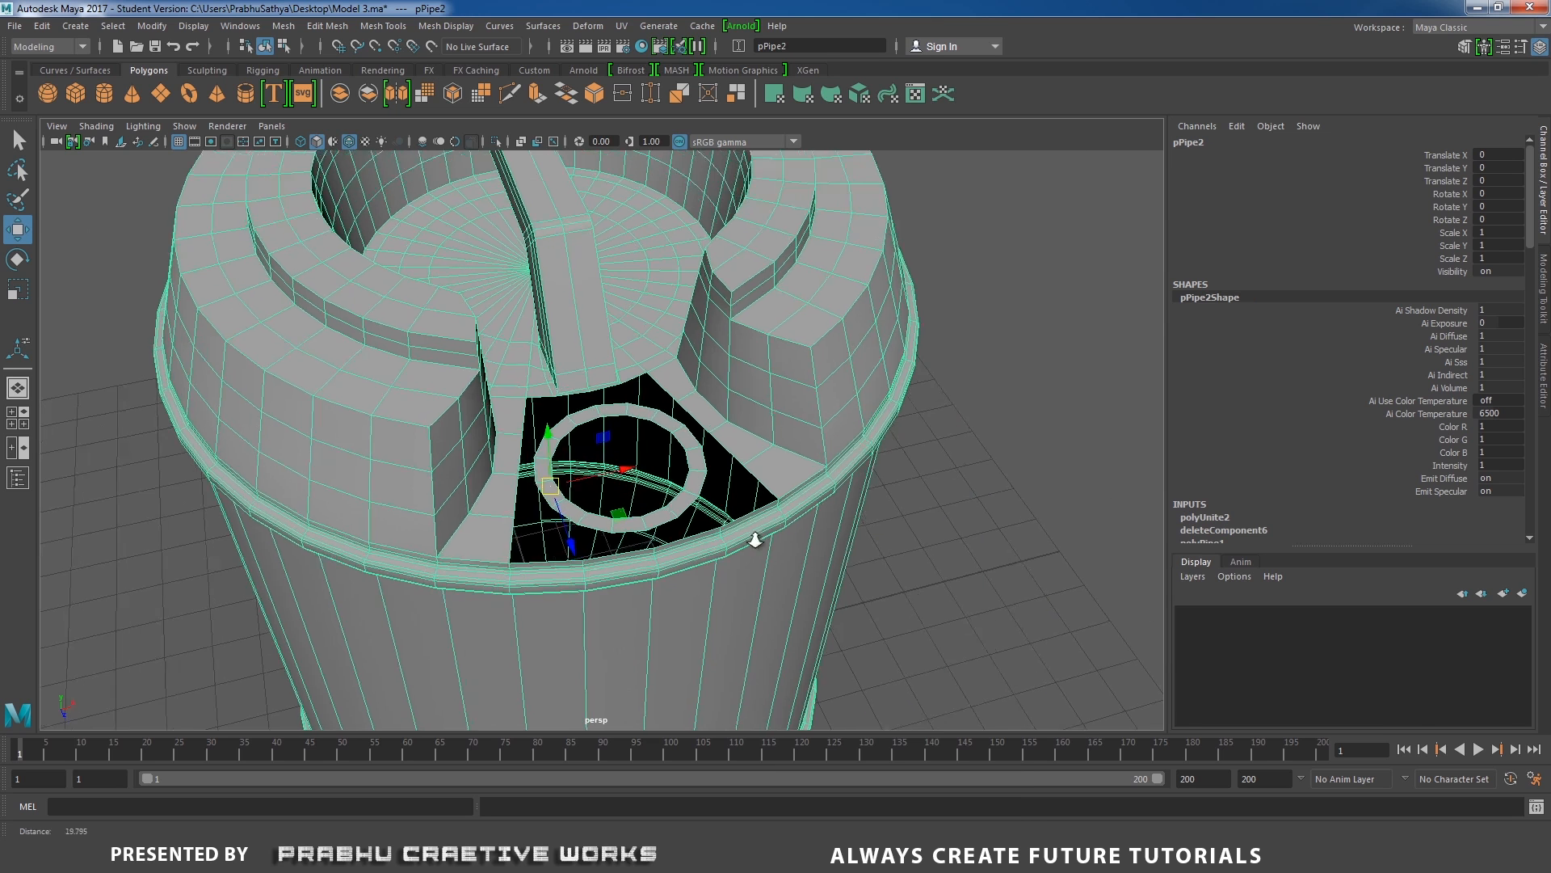
Bridge the ring's outer edge loop to the border edges of the hole in the notch floor.
right_drag(586, 398, 575, 362)
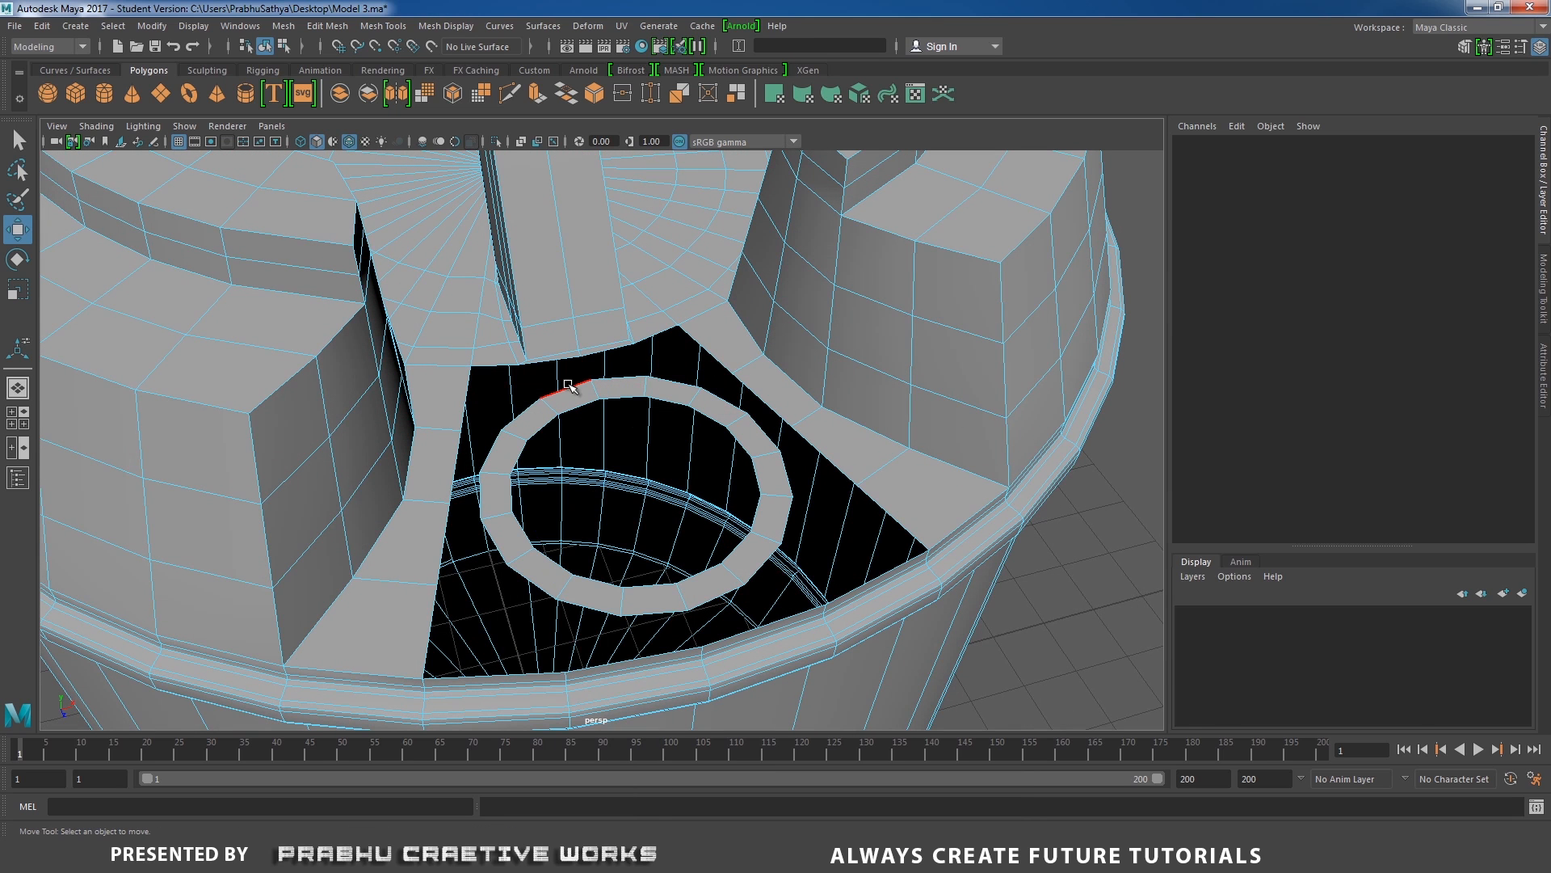
double_click(570, 385)
shift+click(467, 390)
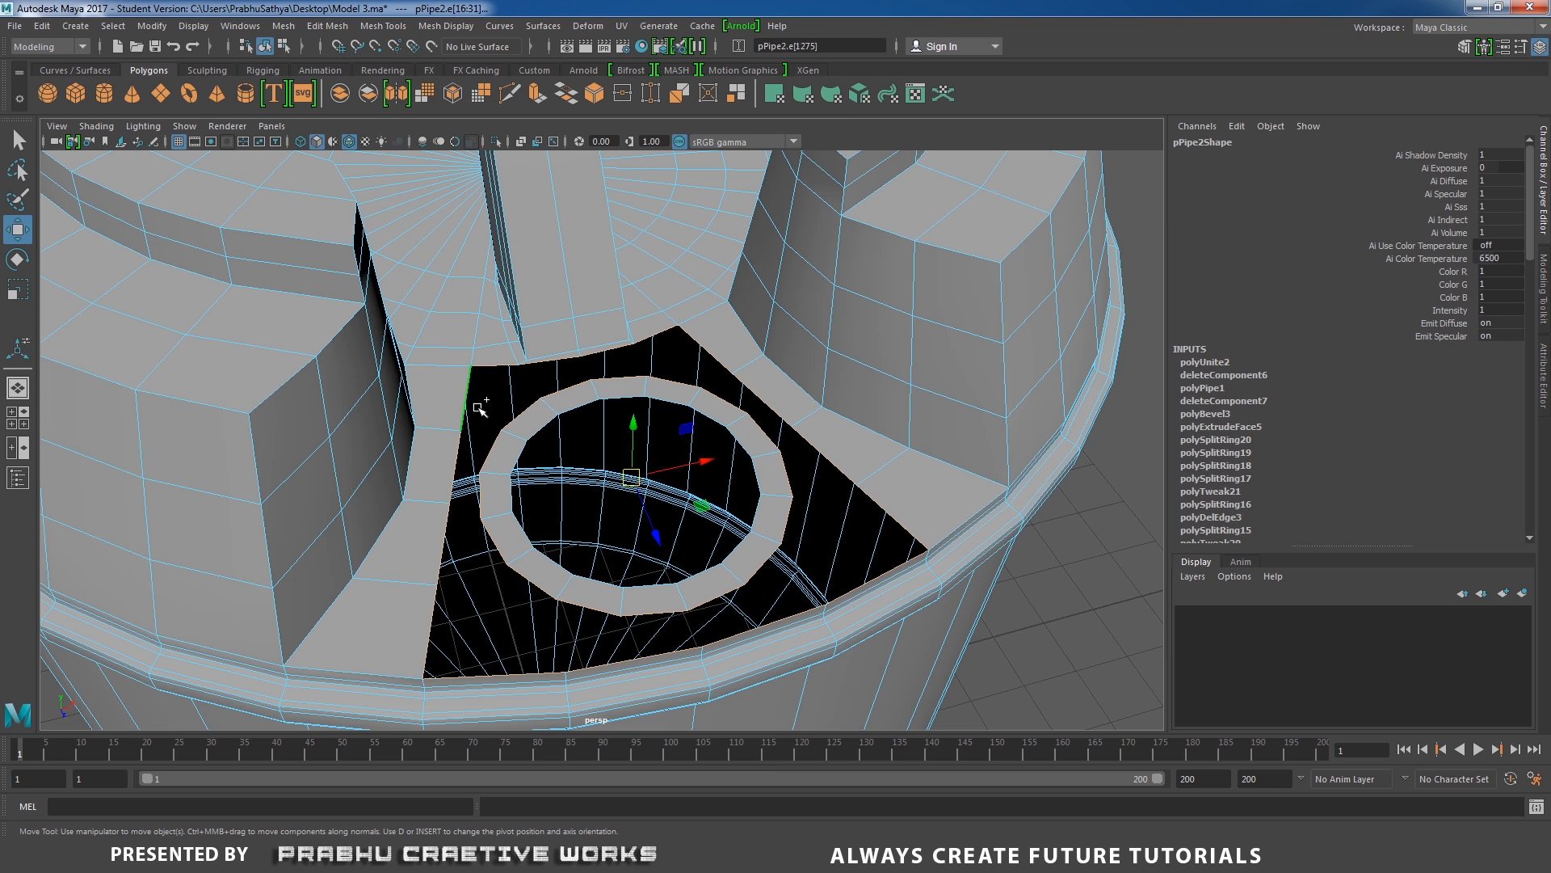
shift+right_drag(493, 440, 479, 618)
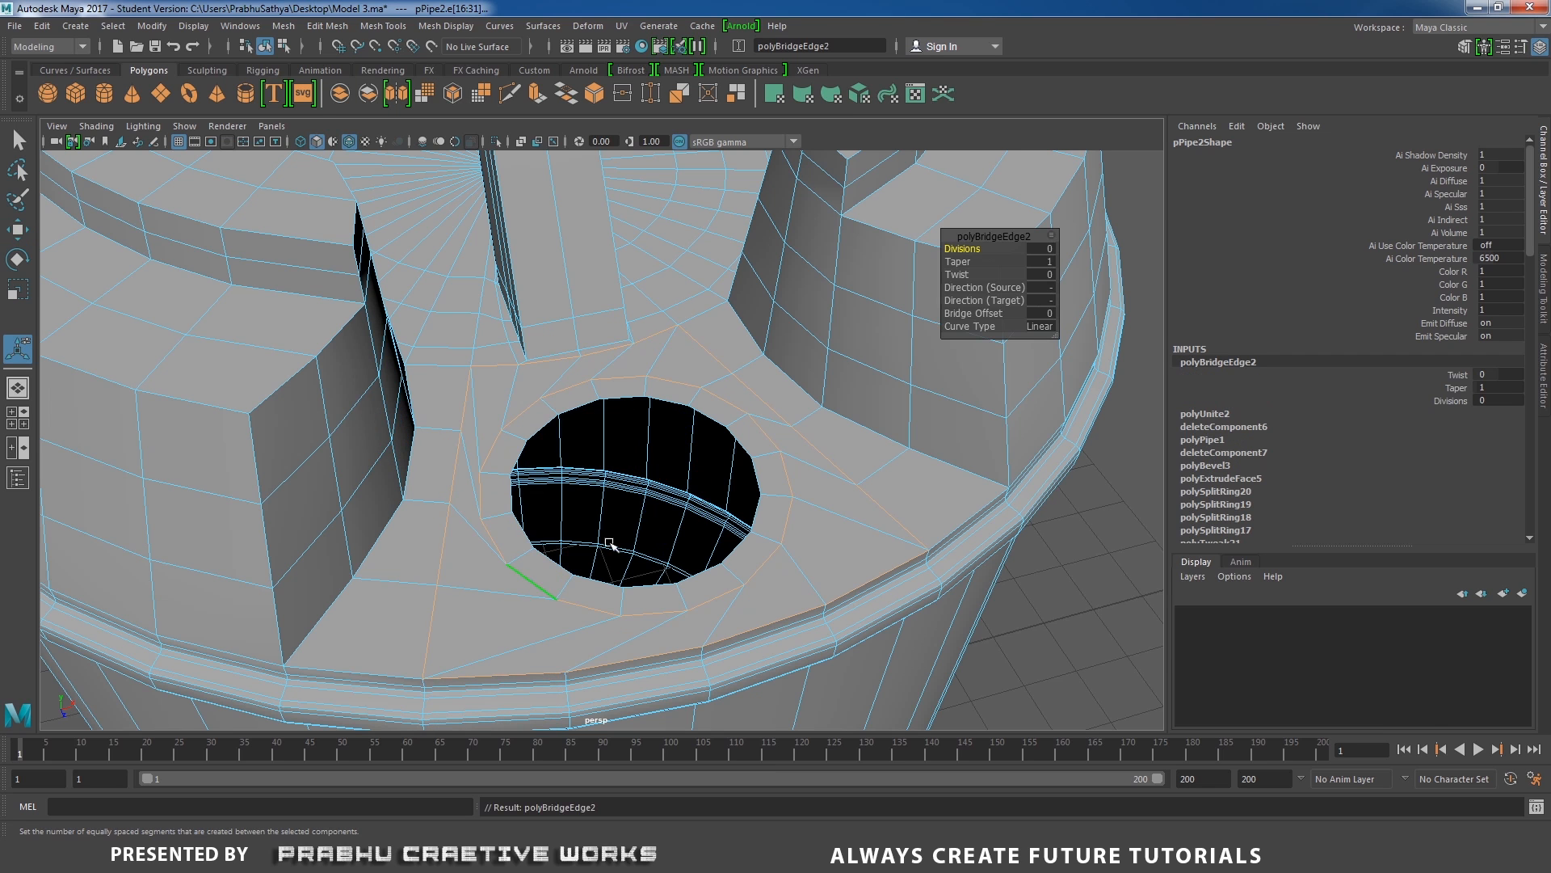
Set the bridge's Bridge Offset to 1 and Divisions to 1, and return to object selection.
alt+right_drag(854, 424, 934, 527)
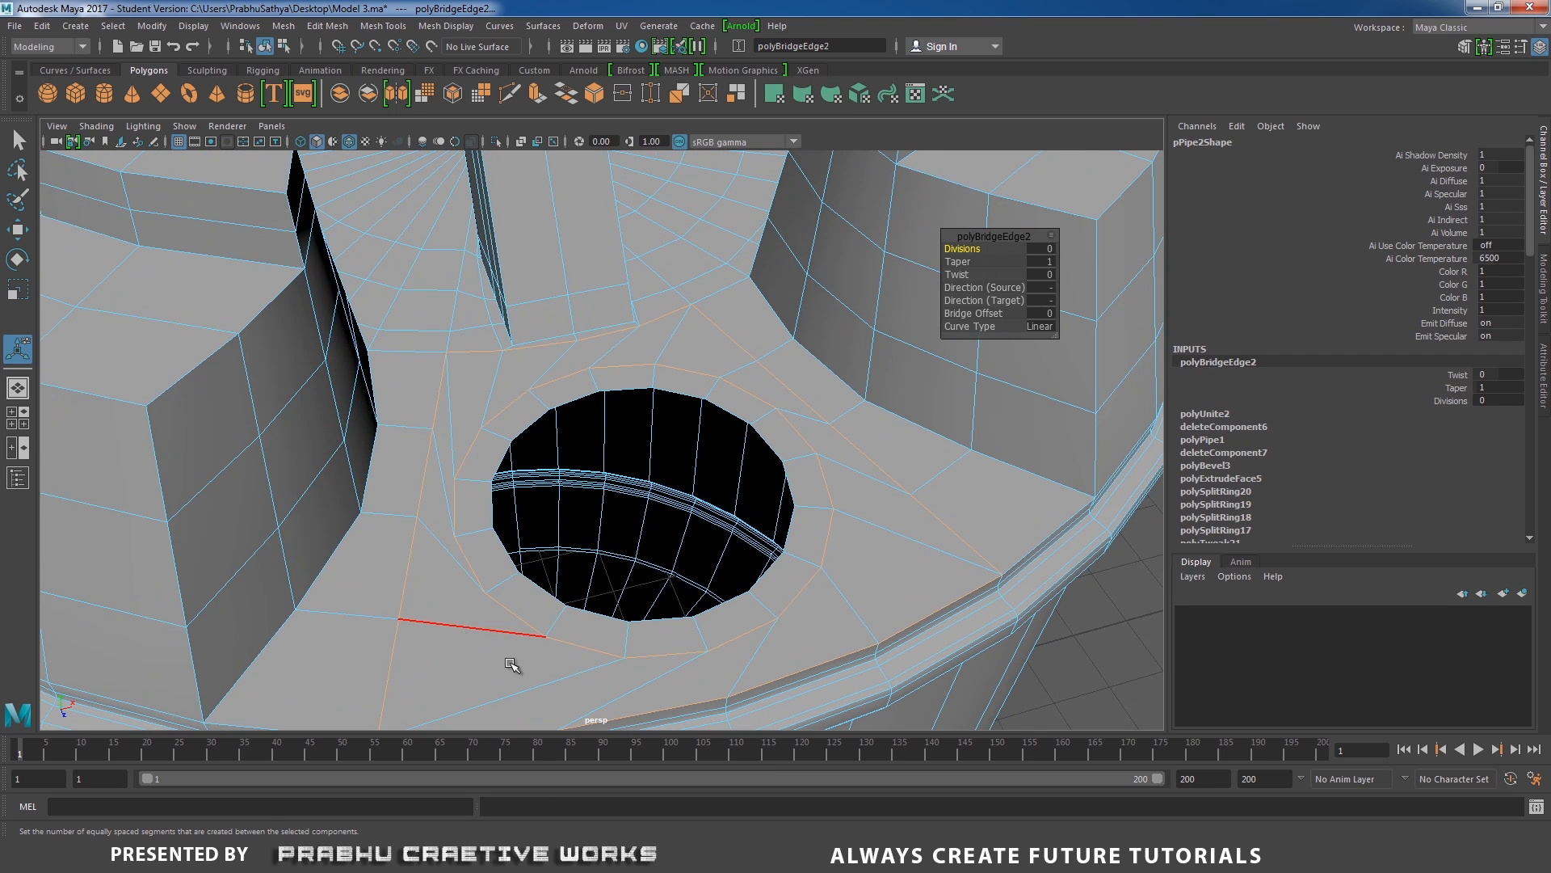
click(1000, 313)
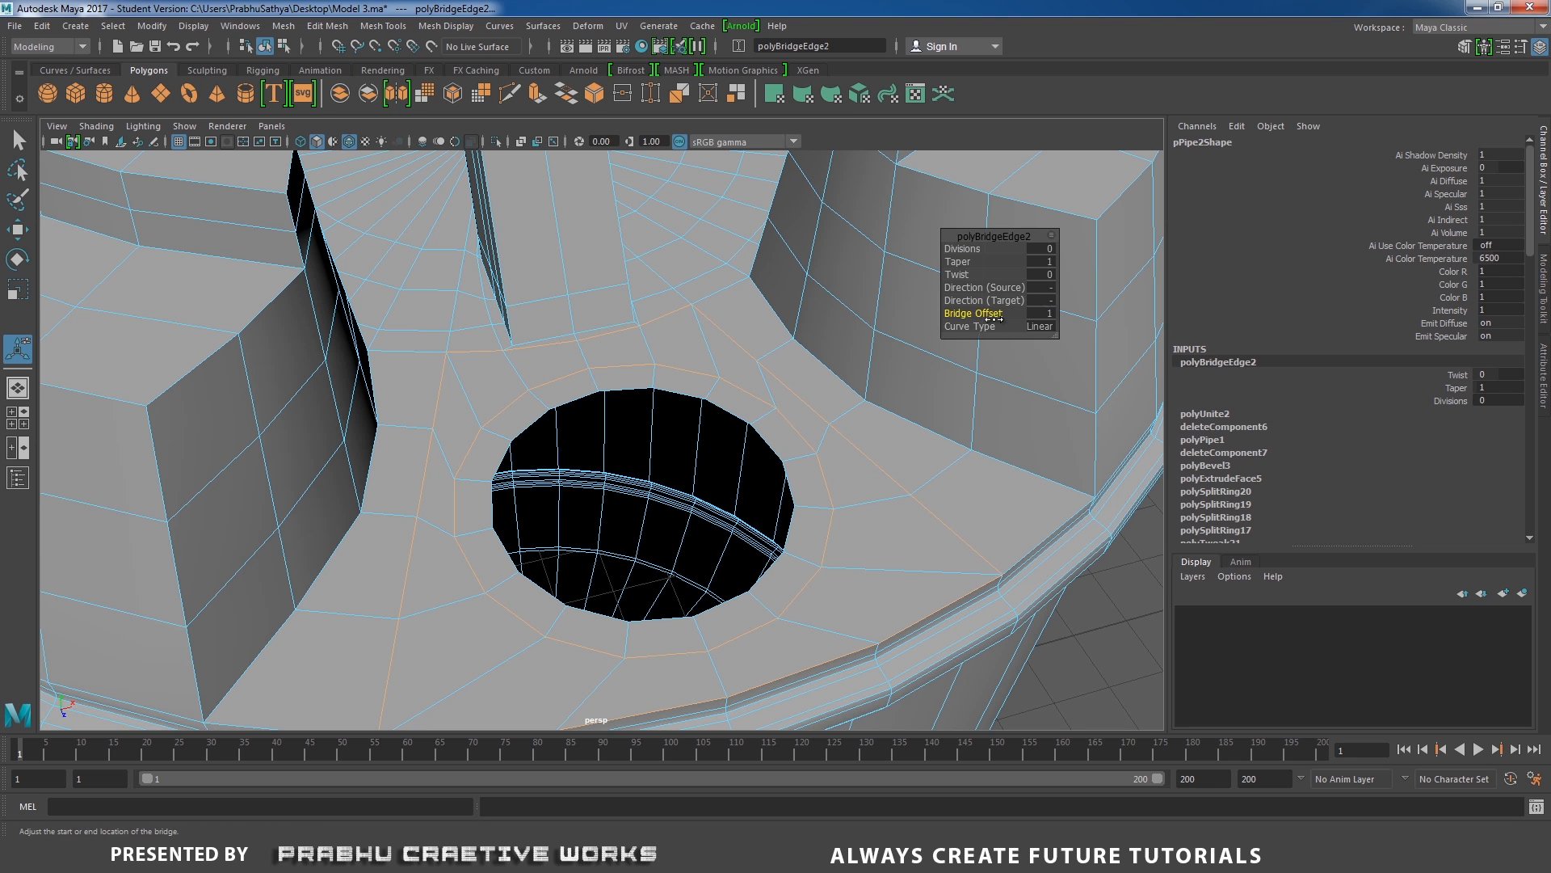
alt+right_drag(763, 397, 692, 384)
alt+drag(695, 370, 703, 332)
alt+right_drag(703, 332, 727, 363)
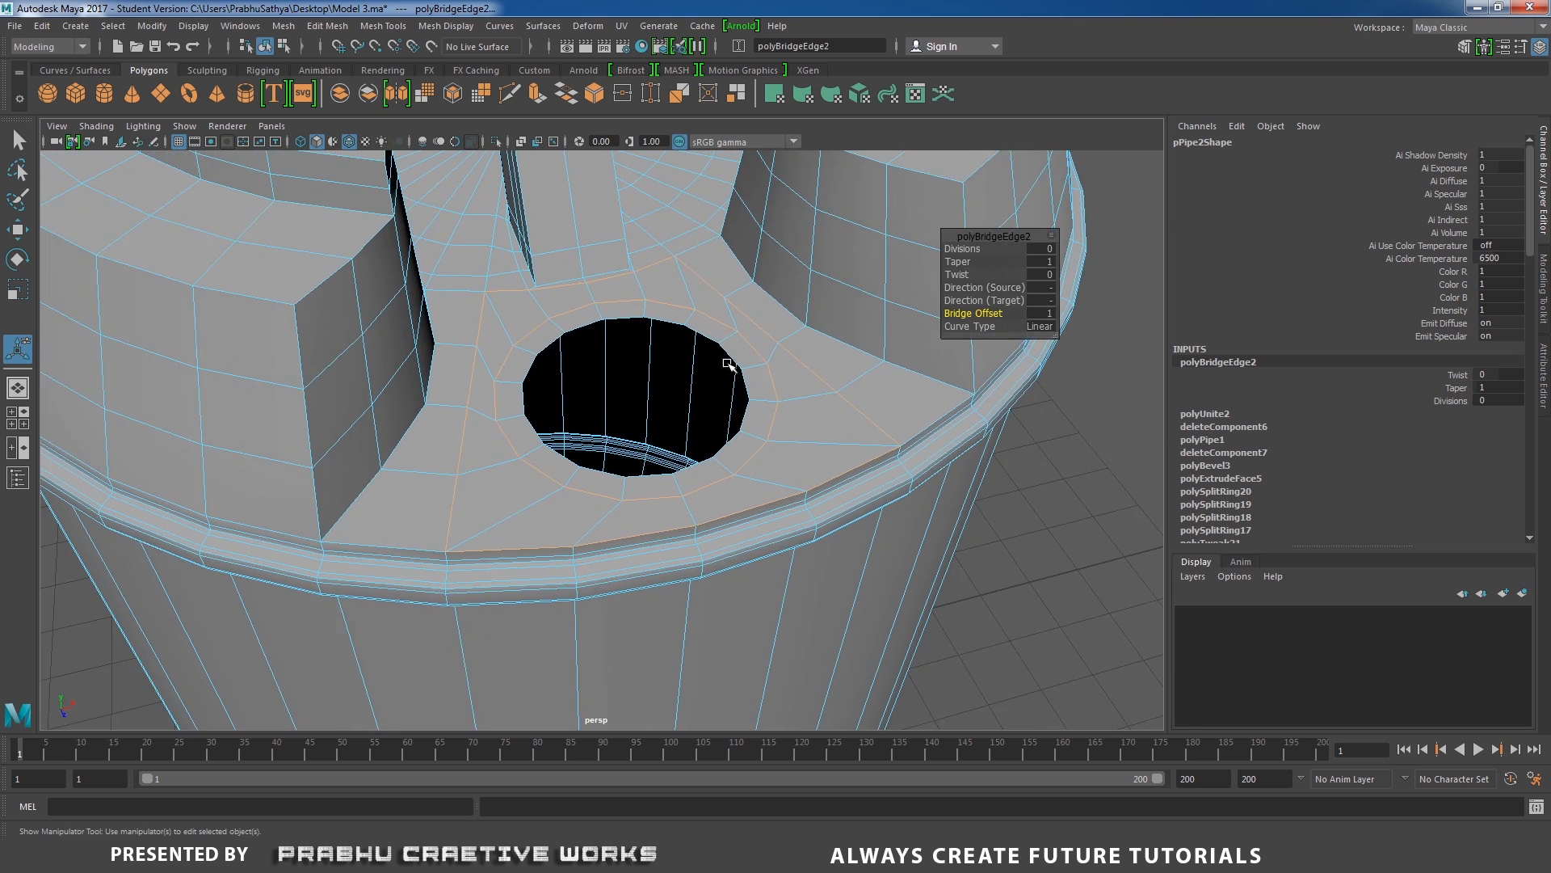
alt+drag(785, 355, 795, 374)
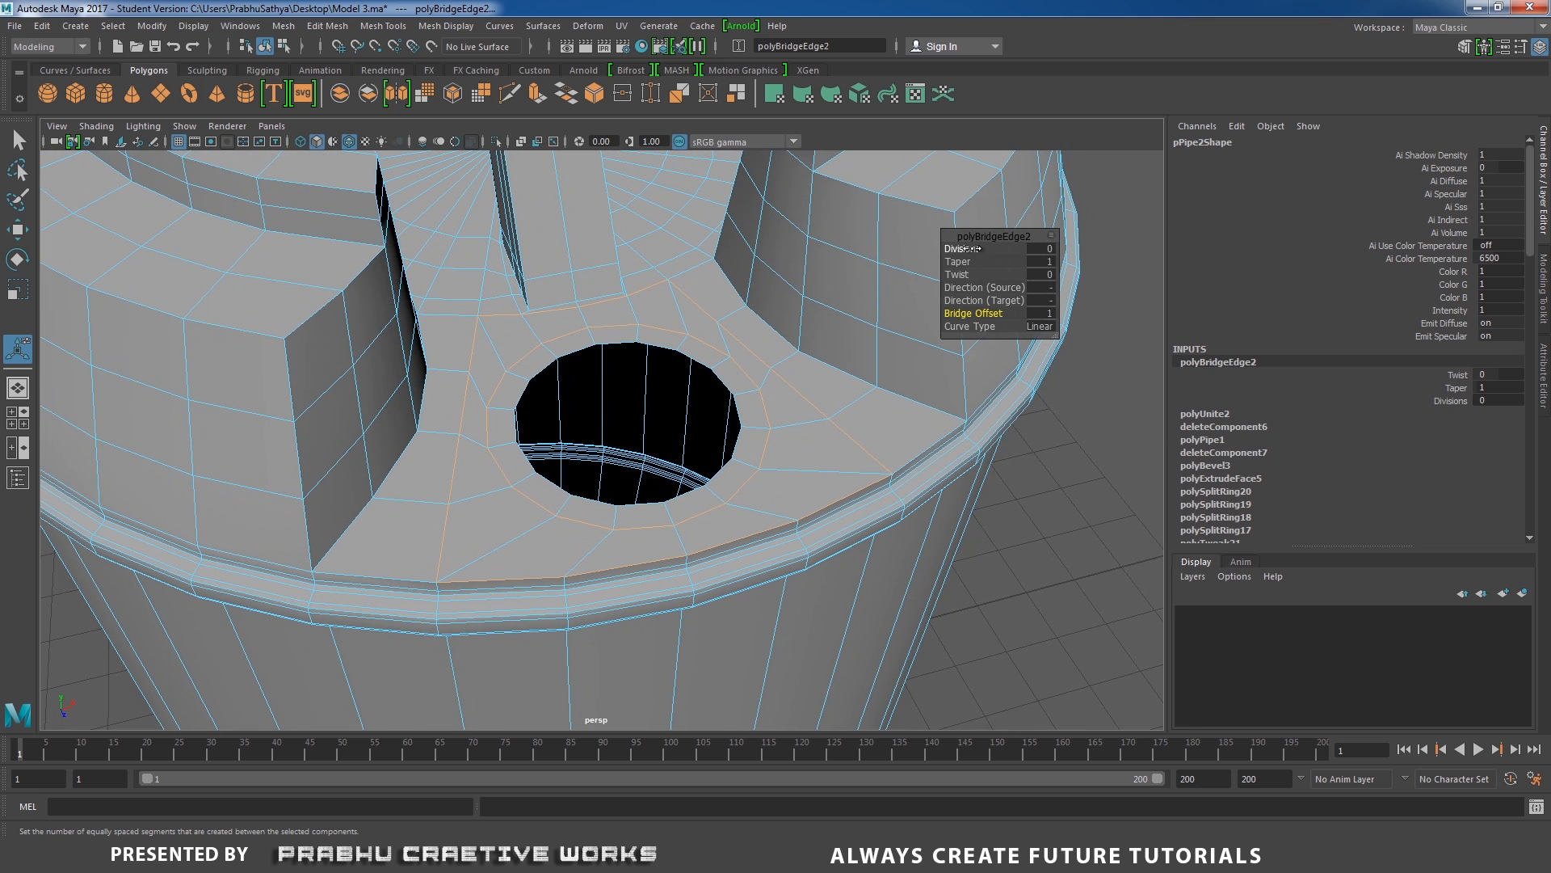
click(968, 248)
right_drag(655, 312, 443, 353)
alt+drag(443, 353, 396, 355)
alt+middle_drag(501, 371, 679, 388)
alt+right_drag(678, 392, 774, 488)
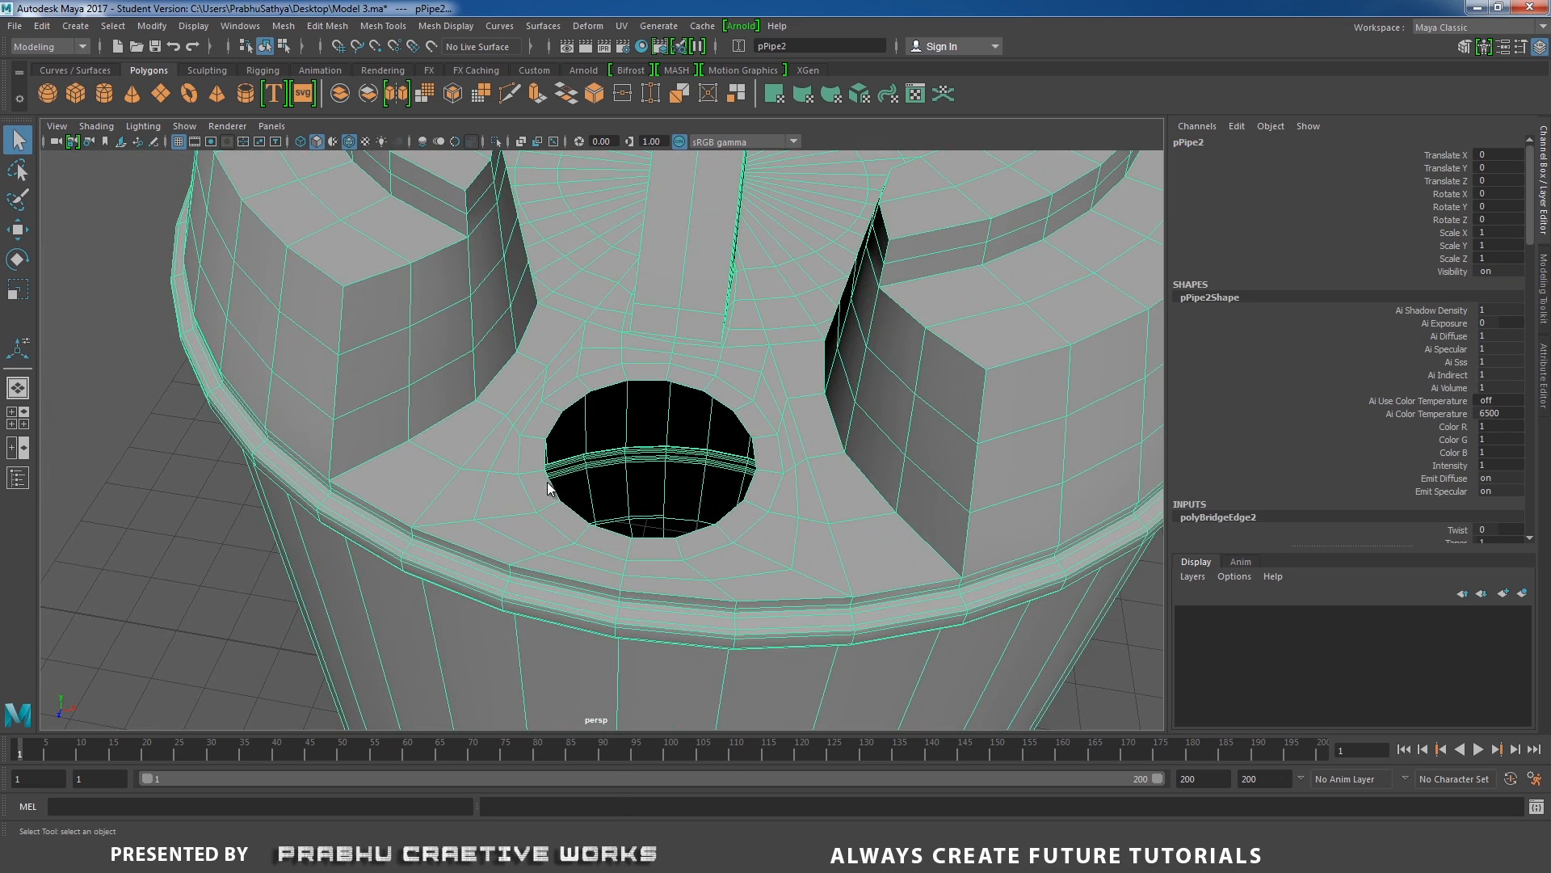
Scale the ring's outer edge loop inward to narrow the band around the opening.
right_drag(543, 416, 532, 368)
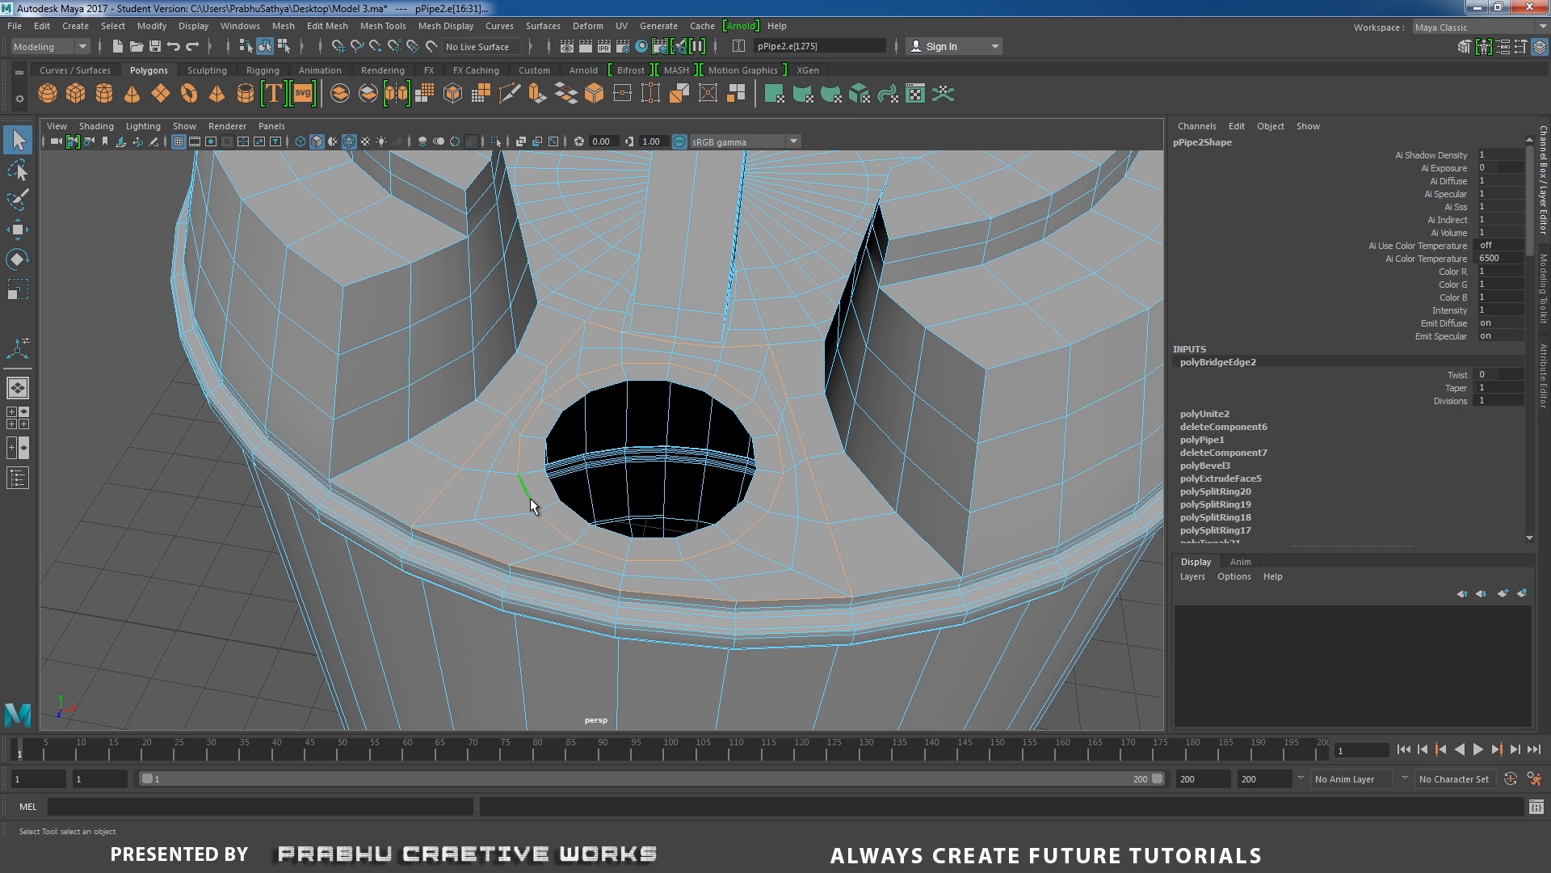
key(ctrl+z)
key(r)
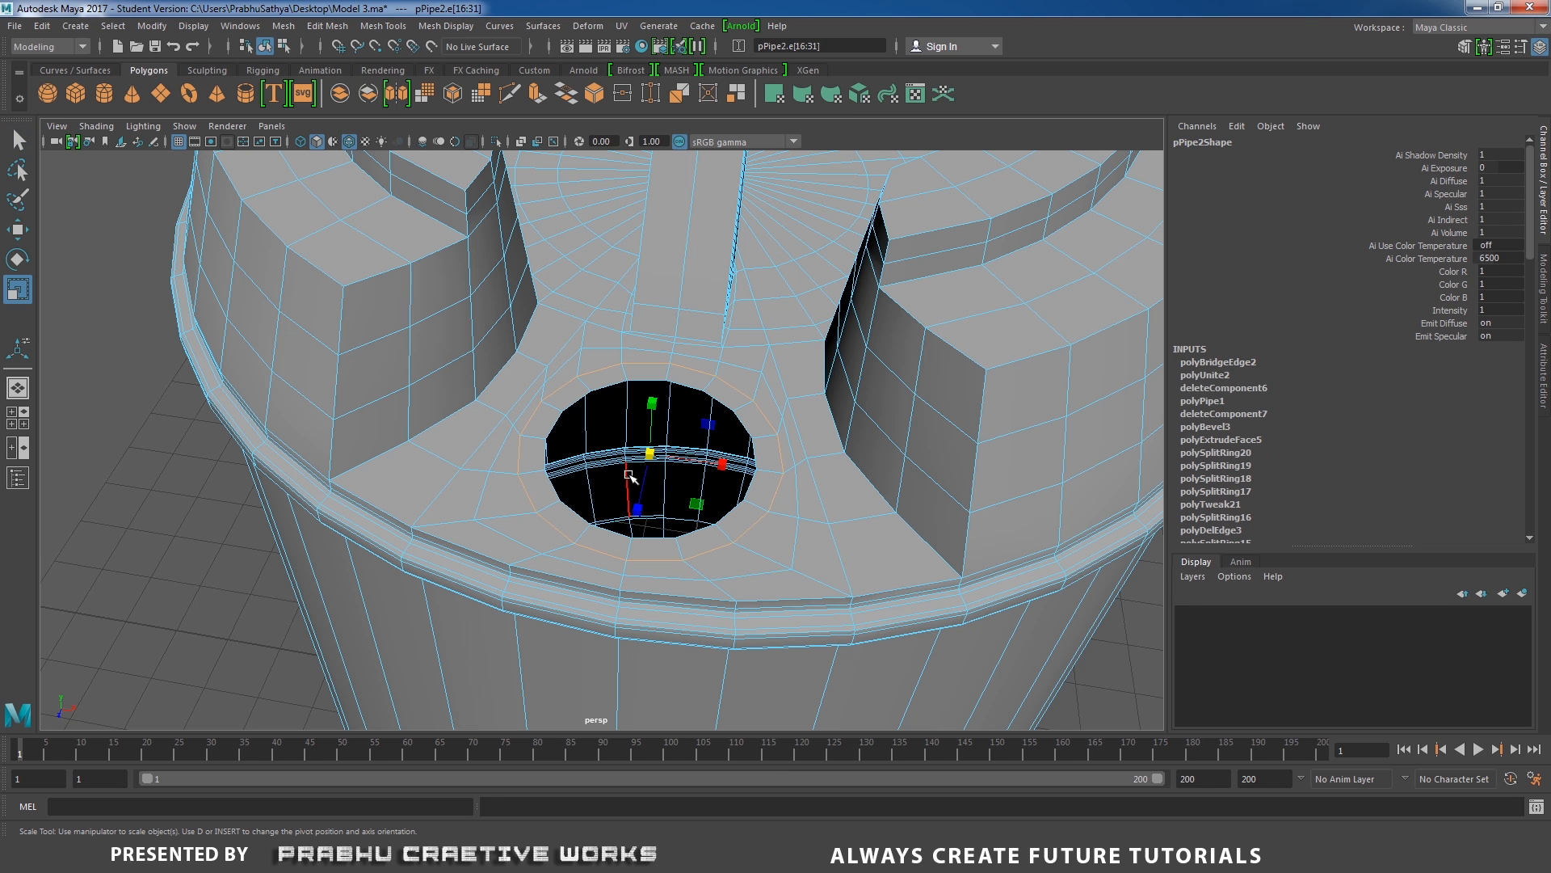
drag(652, 456, 644, 458)
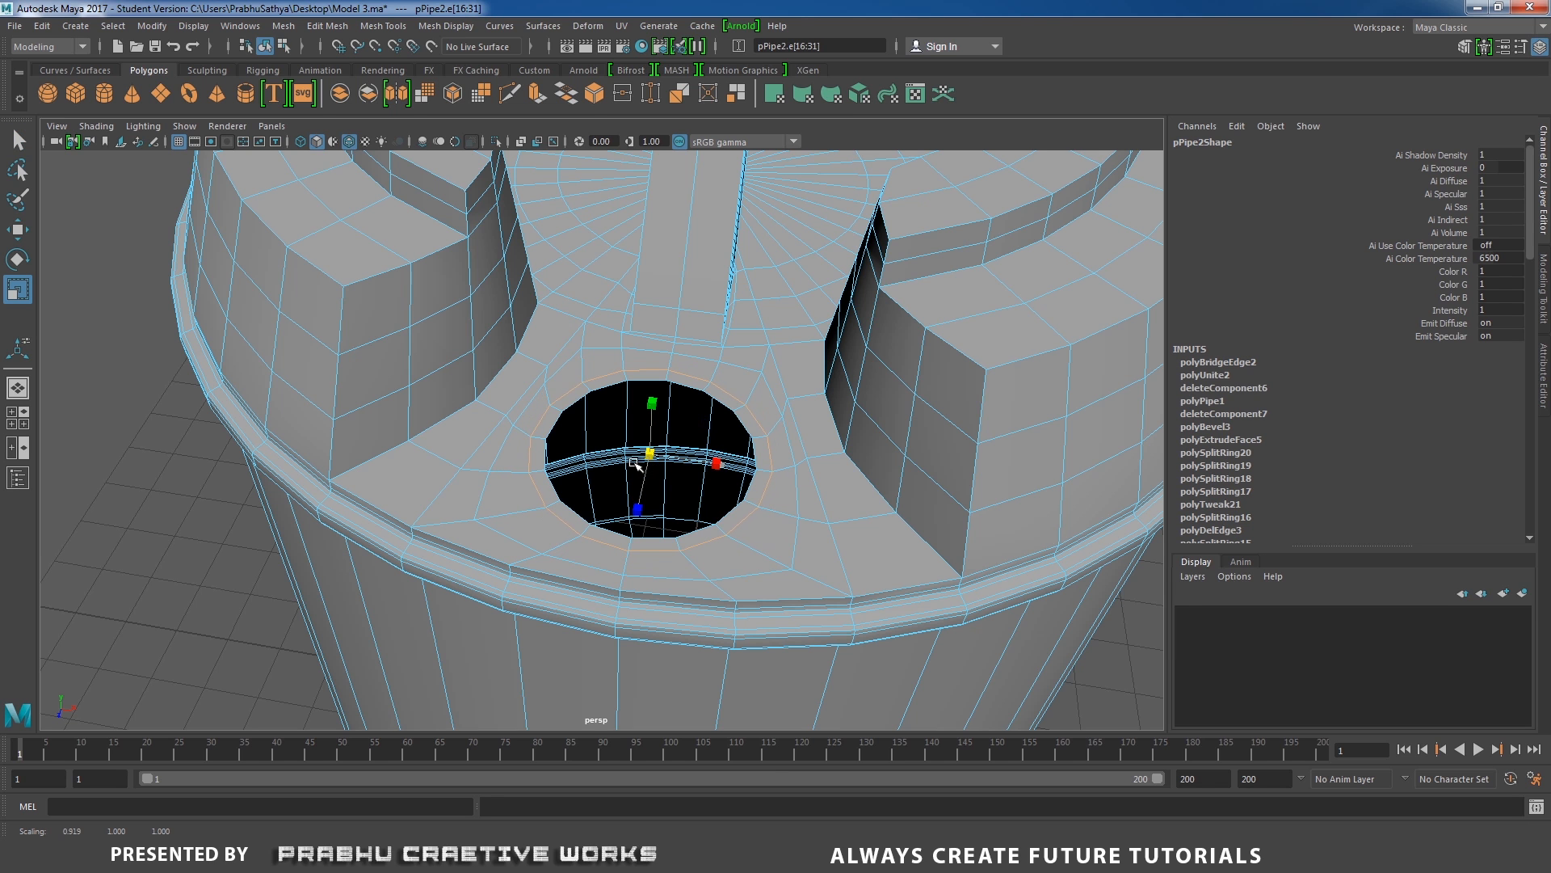
Extrude the narrow ring of faces around the opening and raise it to about Y 11.2 as a collar.
mouse_move(502, 460)
alt+mouse_down()
mouse_move(537, 520)
mouse_move(513, 478)
alt+mouse_up()
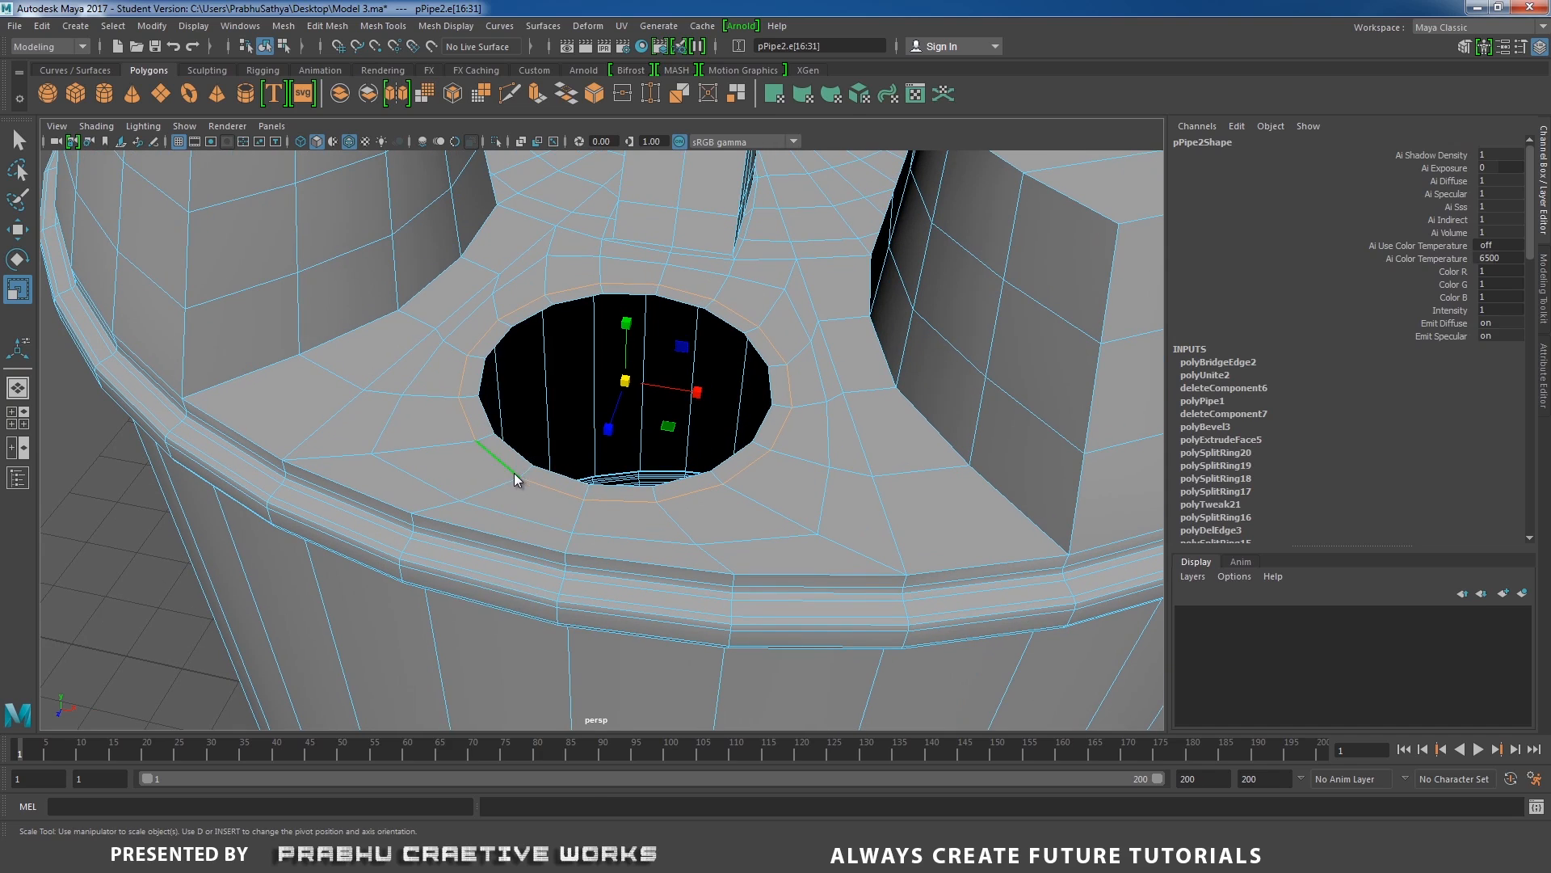
right_drag(514, 391, 519, 436)
click(484, 427)
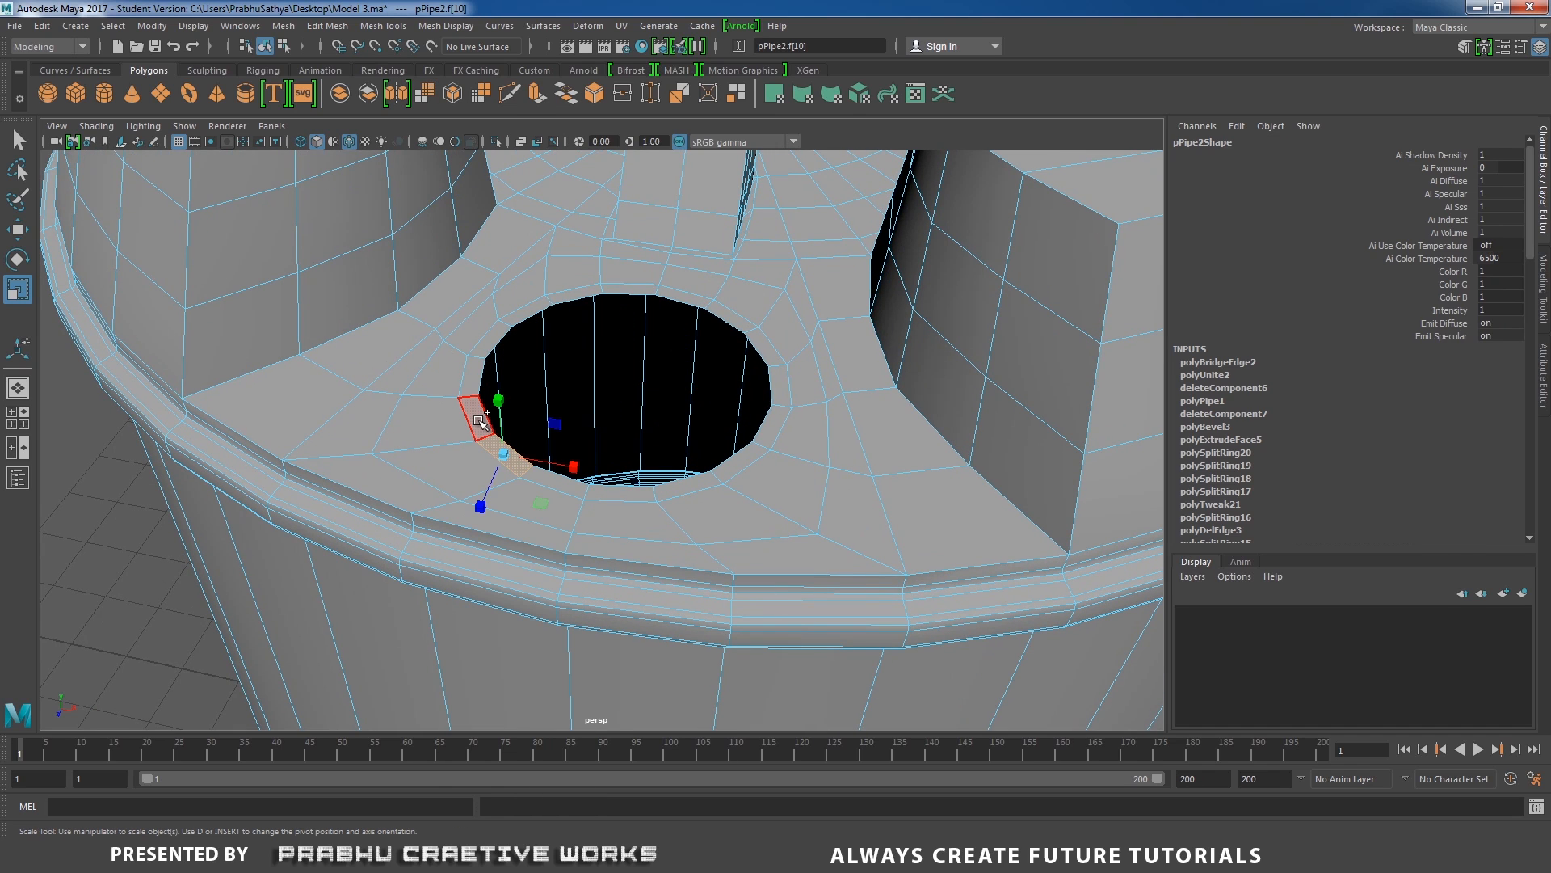
shift+double_click(478, 420)
alt+drag(443, 433, 437, 416)
alt+right_drag(436, 416, 585, 434)
alt+drag(583, 432, 533, 385)
alt+middle_drag(555, 396, 596, 536)
alt+right_drag(595, 537, 638, 541)
key(w)
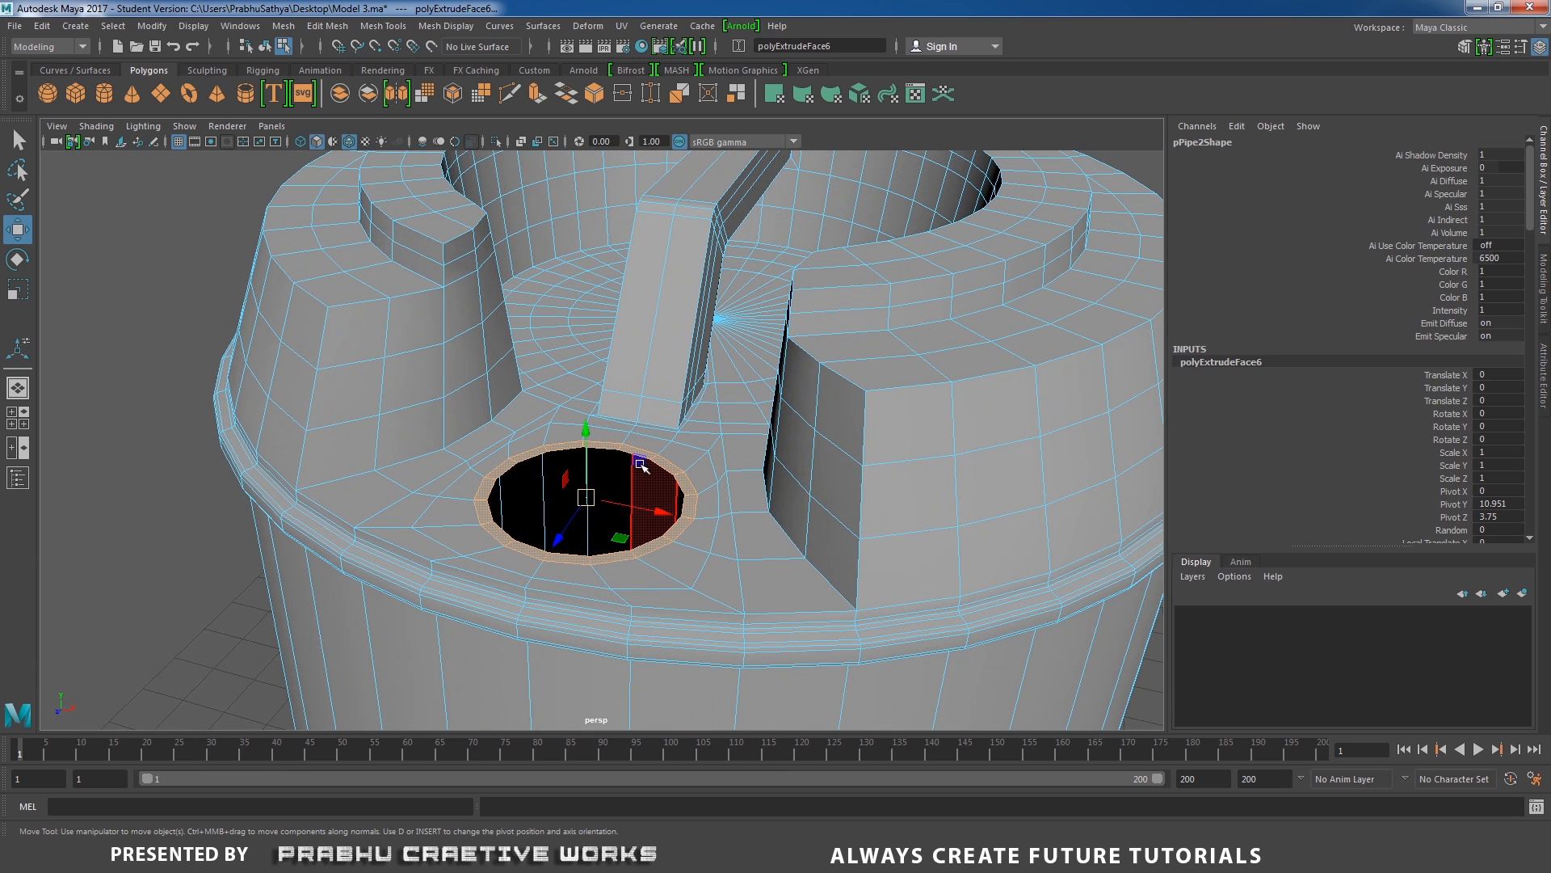
drag(588, 437, 576, 485)
alt+right_drag(586, 382, 571, 531)
alt+middle_drag(537, 553, 578, 450)
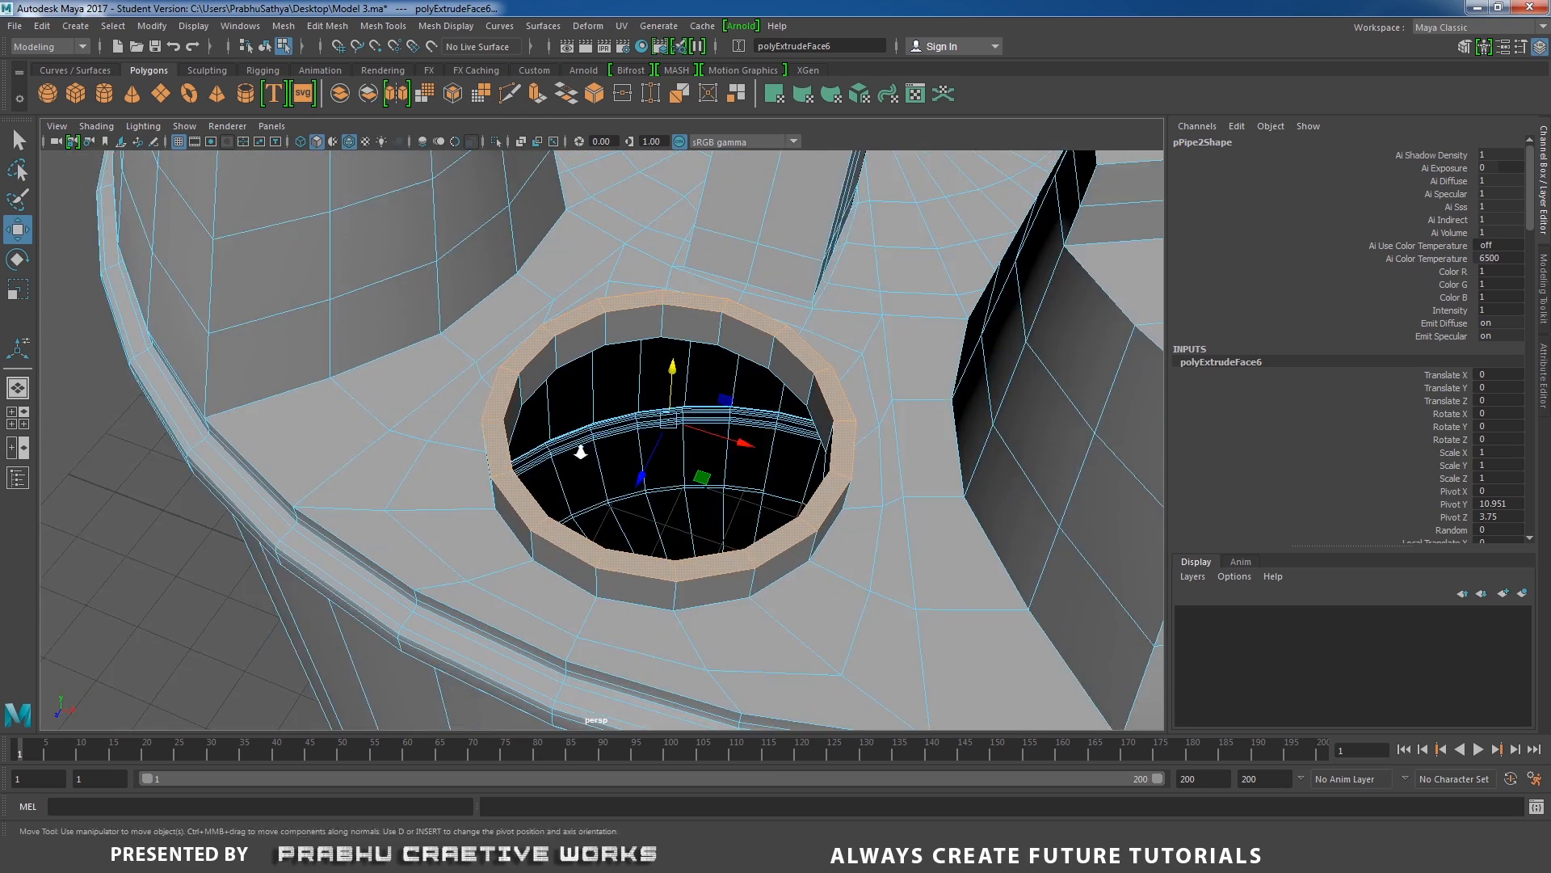
Insert one evenly spaced edge loop around the collar's top face using the Multiple edge loops option.
alt+right_drag(579, 450, 525, 477)
right_drag(462, 391, 428, 404)
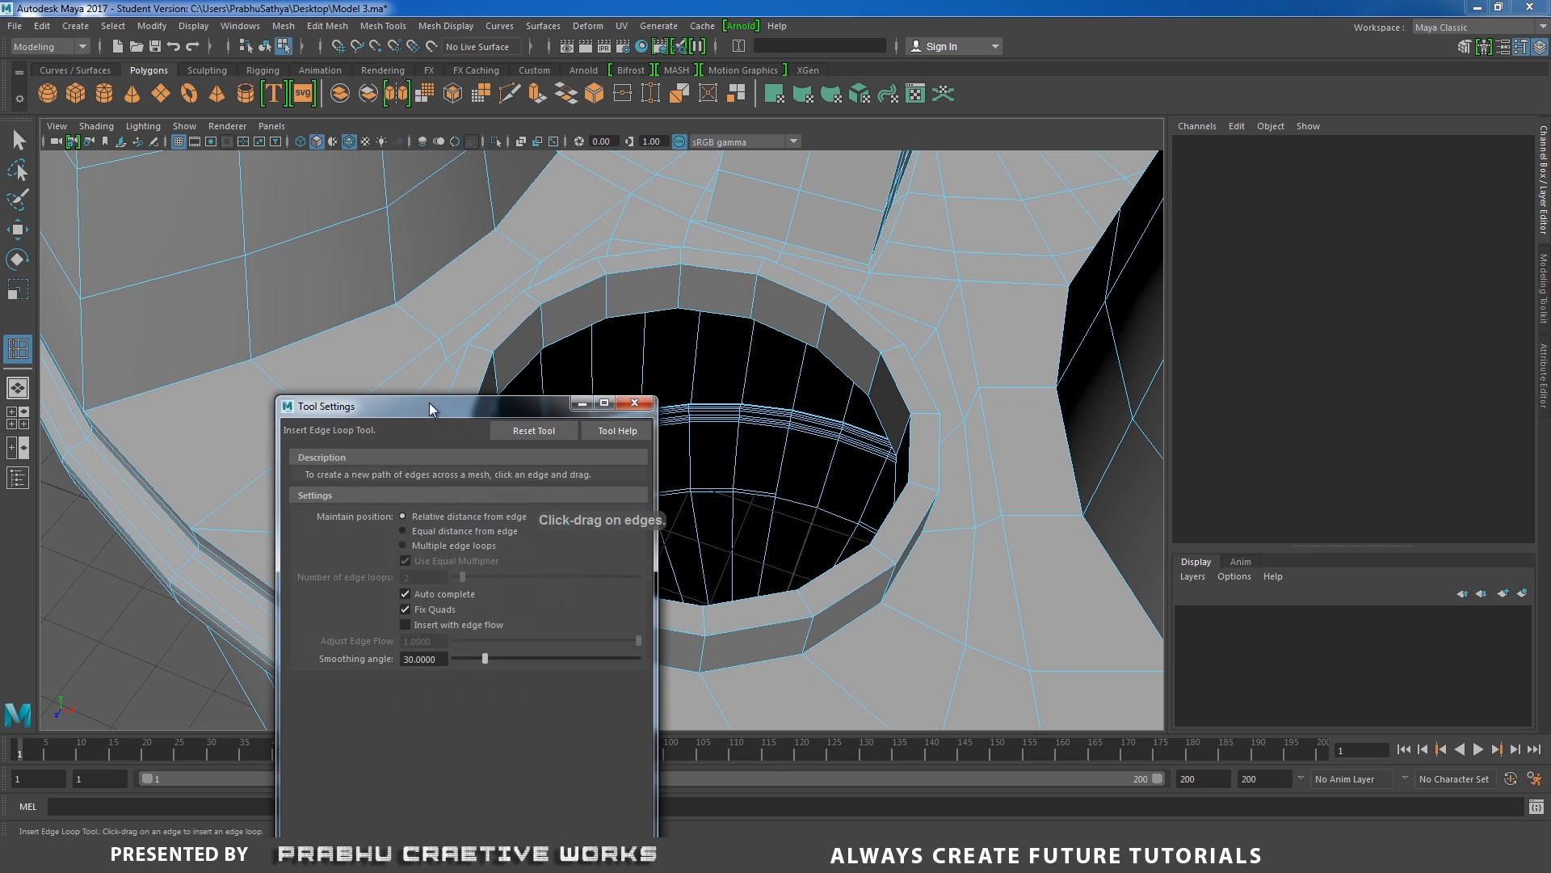
click(424, 547)
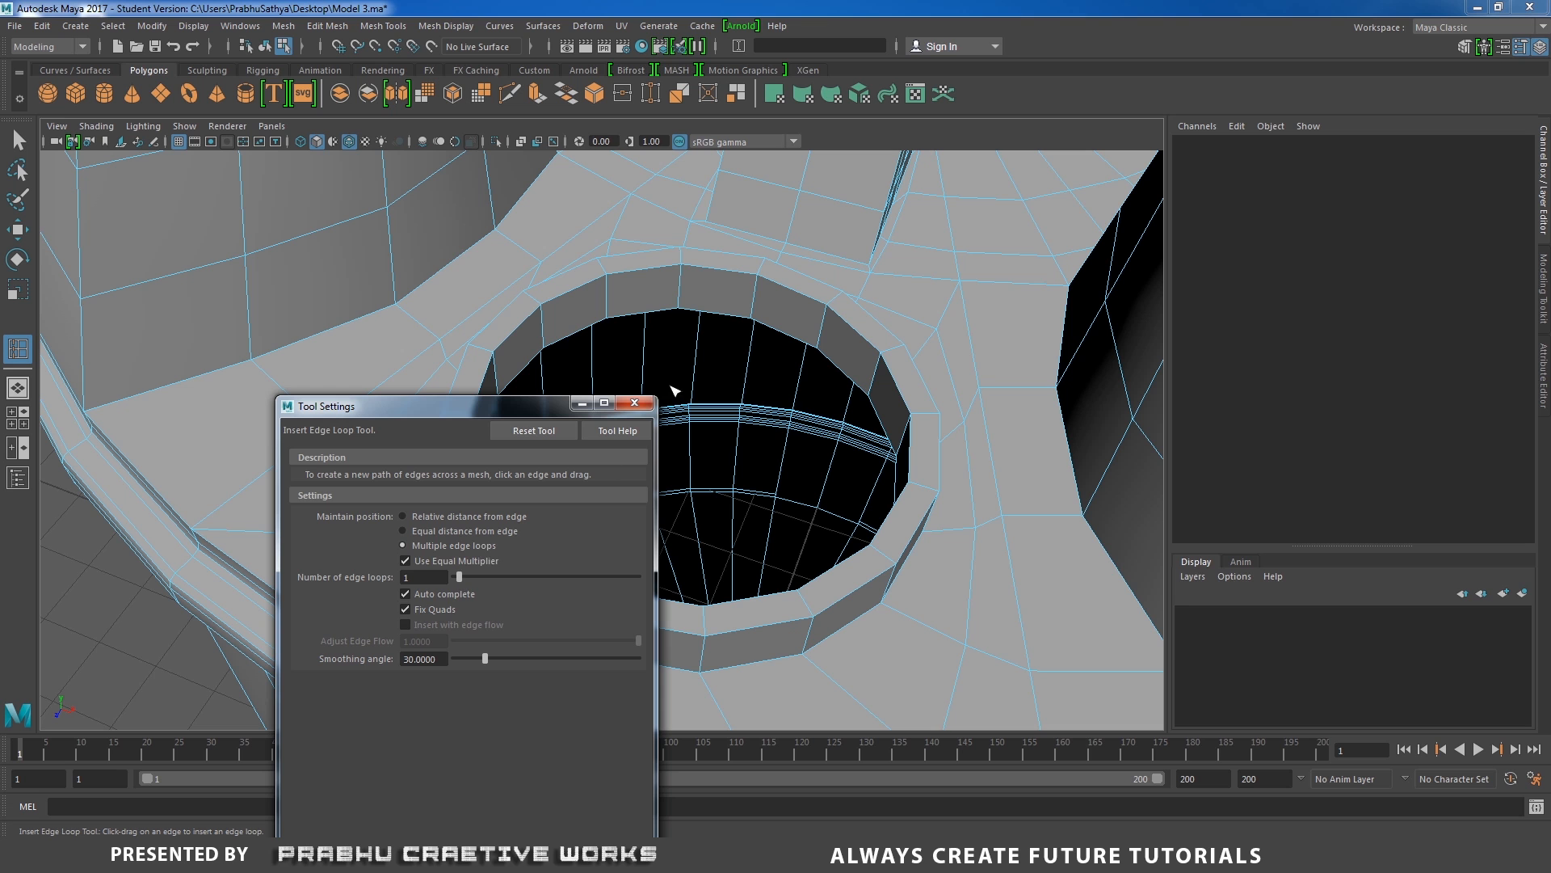
click(634, 403)
scroll(400, 511, up, 3)
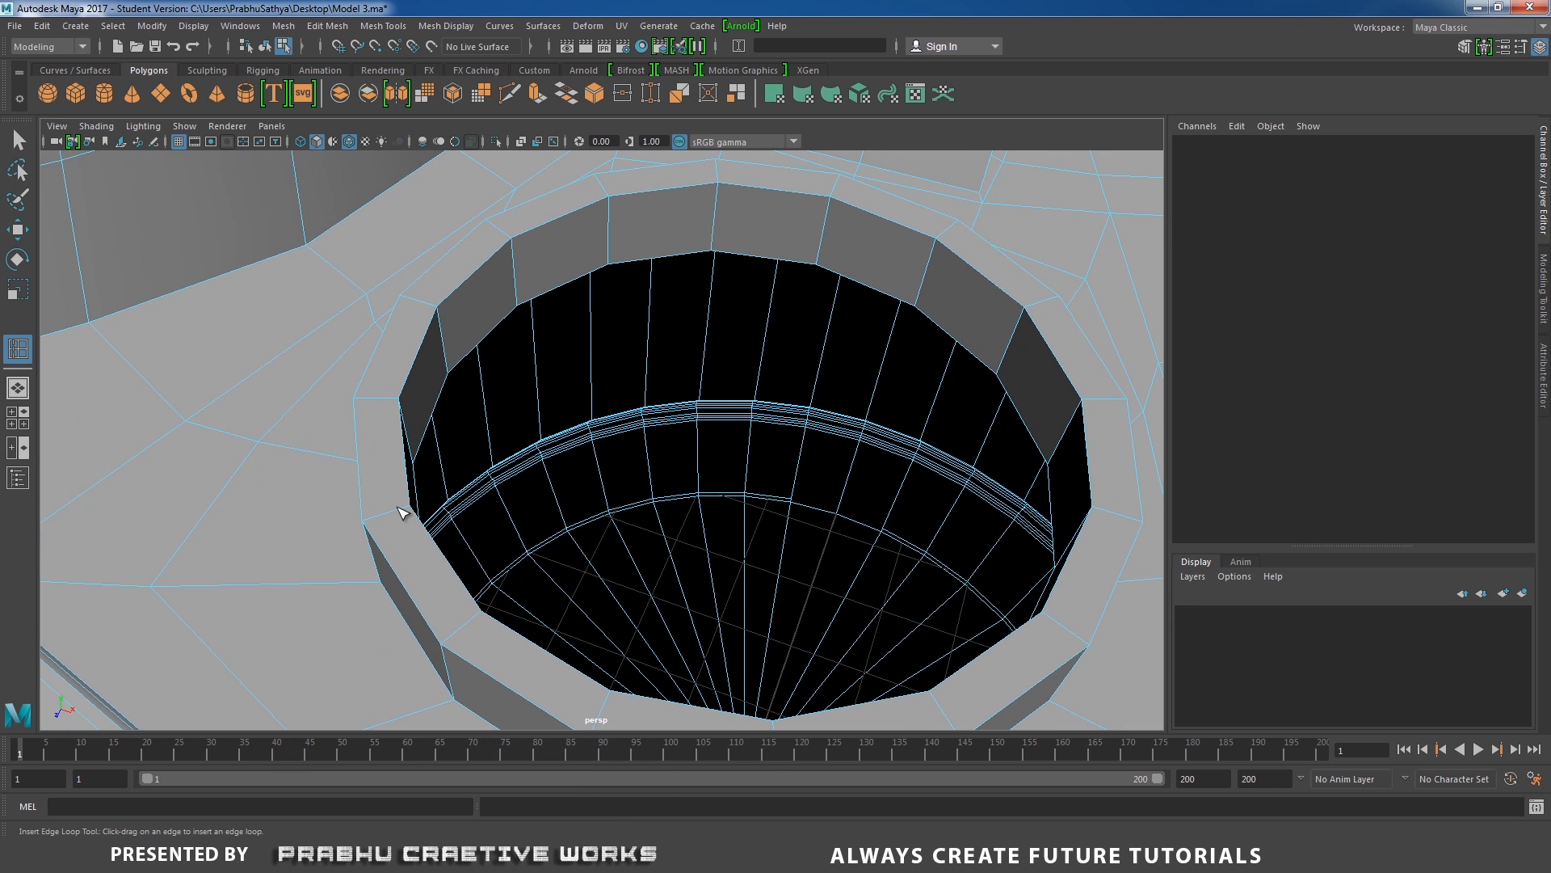
click(396, 518)
scroll(436, 483, down, 3)
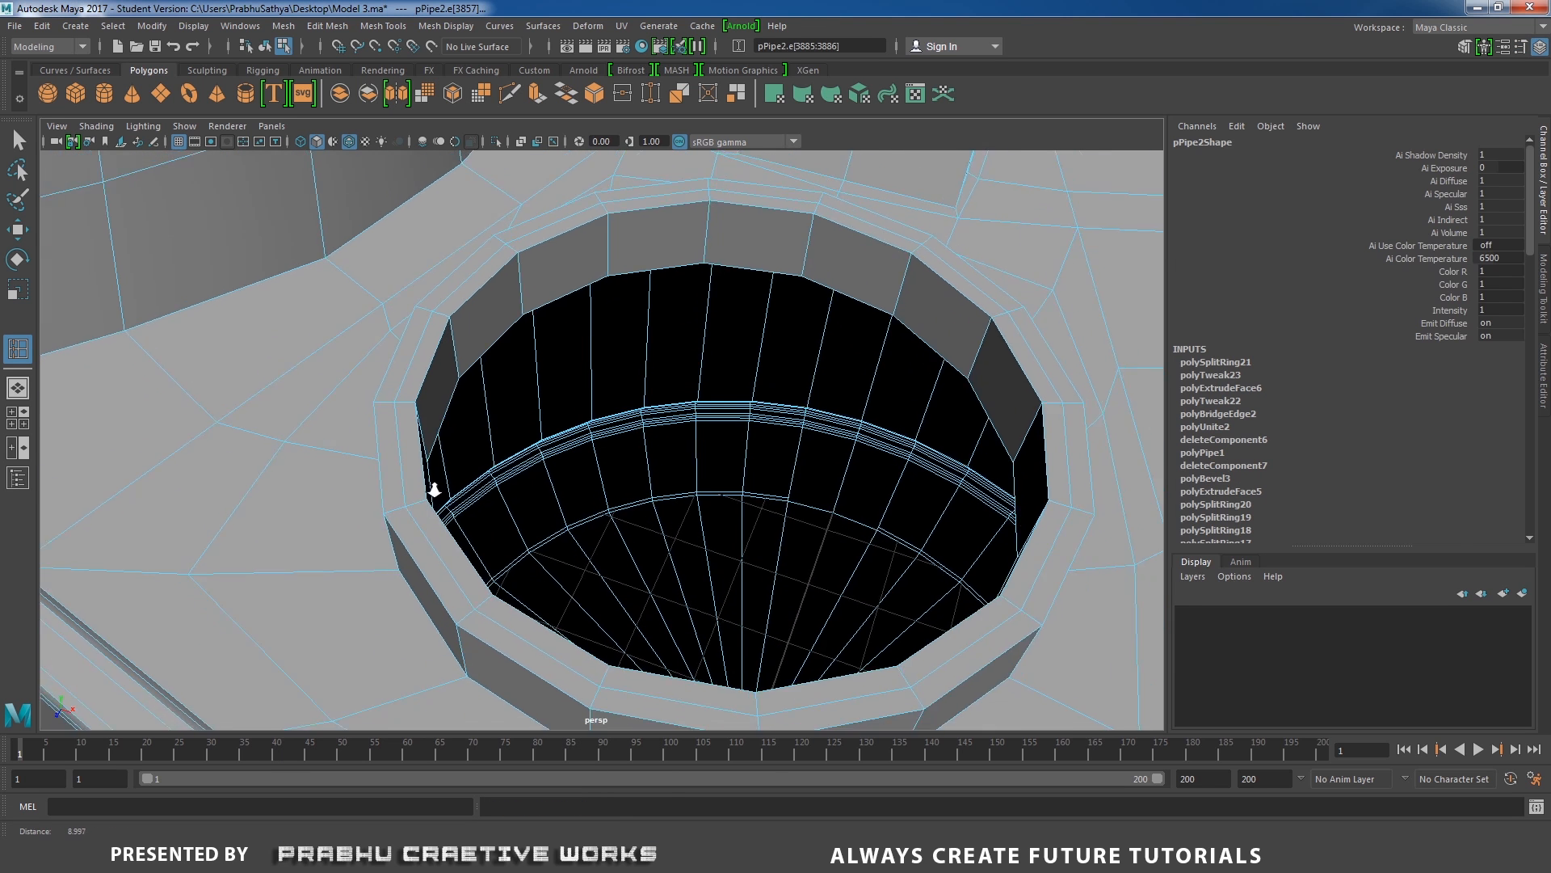
Extrude the inner ring of faces on the collar's top upward to form a stepped neck.
key(w)
right_drag(453, 424, 459, 449)
click(458, 448)
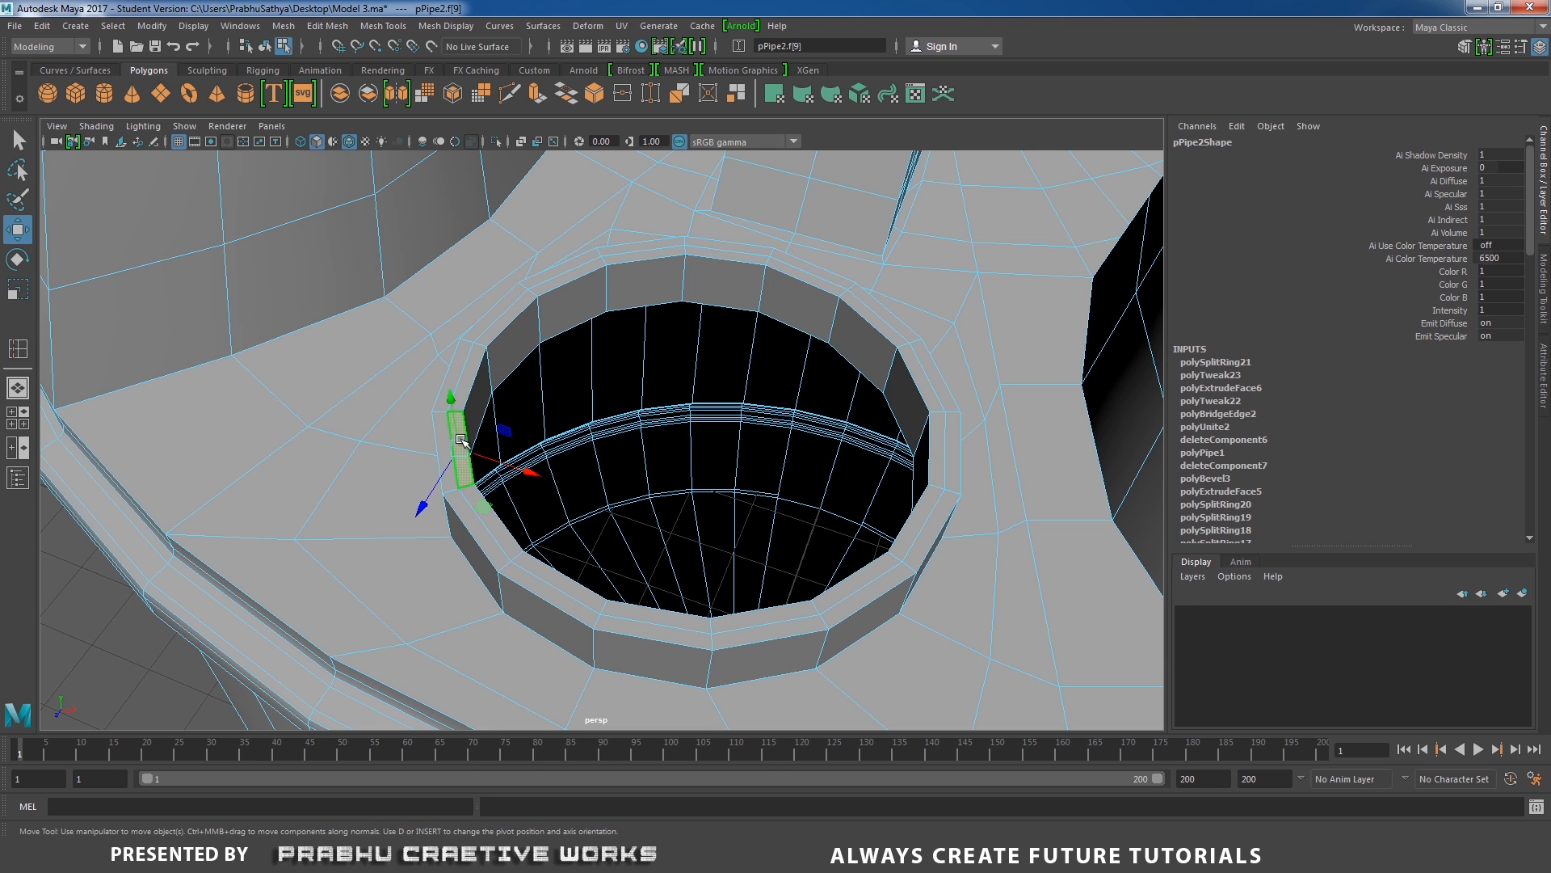
shift+double_click(467, 383)
alt+right_drag(526, 432, 429, 399)
alt+drag(429, 398, 482, 386)
shift+right_drag(482, 387, 495, 328)
mouse_move(501, 388)
alt+mouse_down()
mouse_move(503, 371)
mouse_move(490, 407)
alt+mouse_up()
key(w)
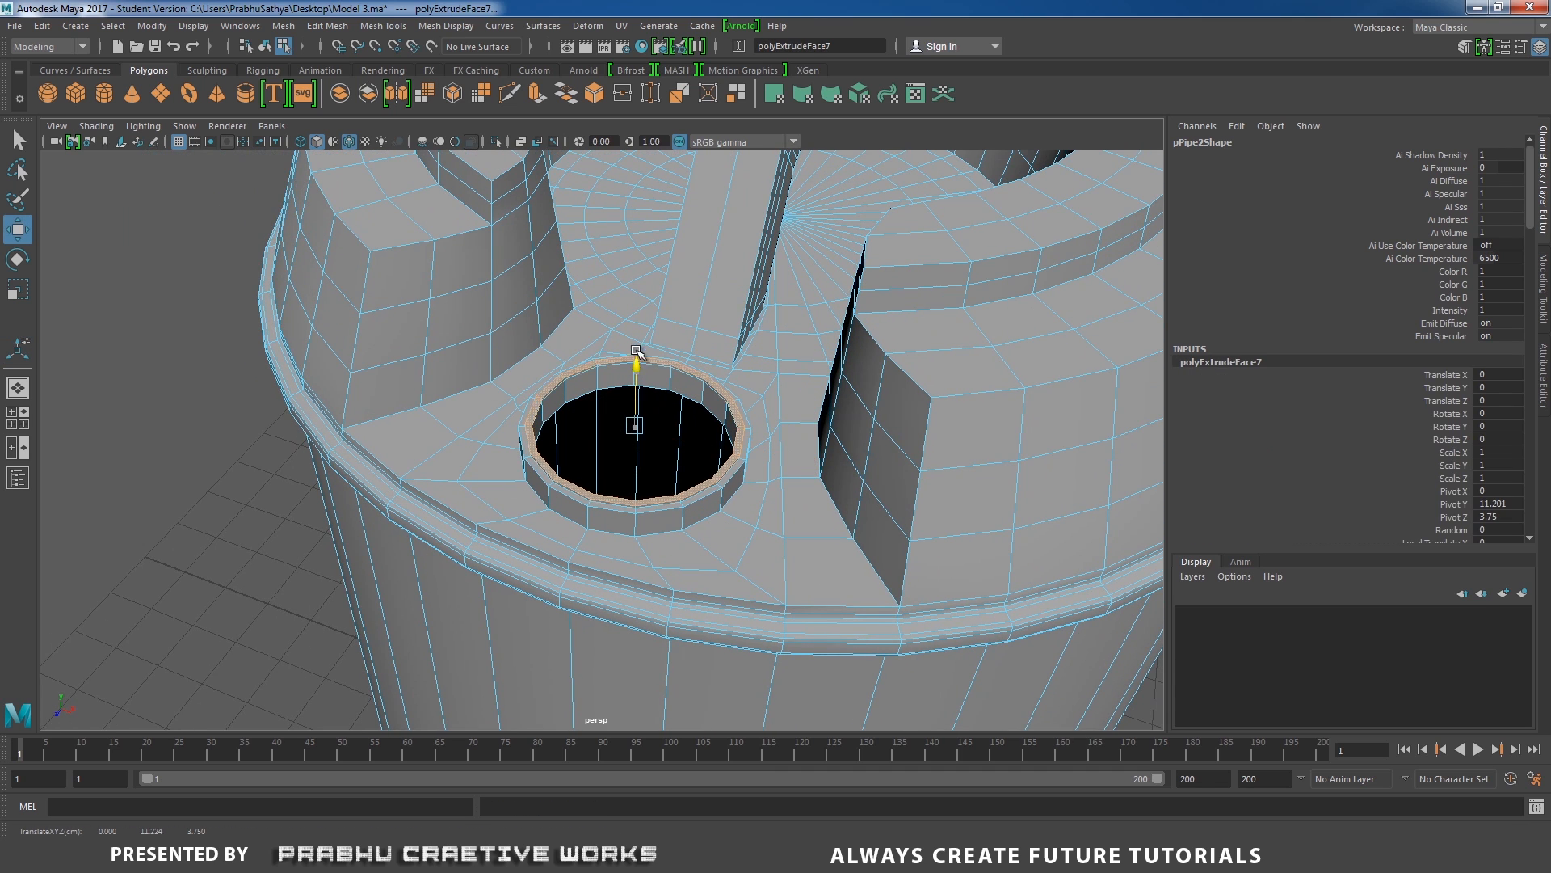
mouse_move(639, 358)
mouse_down()
mouse_move(640, 321)
mouse_move(641, 338)
mouse_up()
alt+right_drag(669, 411, 523, 386)
alt+drag(523, 386, 529, 373)
alt+right_drag(530, 373, 640, 520)
alt+drag(641, 519, 626, 476)
Bevel the edge loops along the neck's rim, its step and its base at a fraction of 0.5.
right_drag(568, 391, 649, 369)
alt+drag(647, 372, 635, 441)
alt+right_drag(594, 476, 642, 519)
right_drag(477, 390, 479, 340)
alt+right_drag(501, 427, 540, 467)
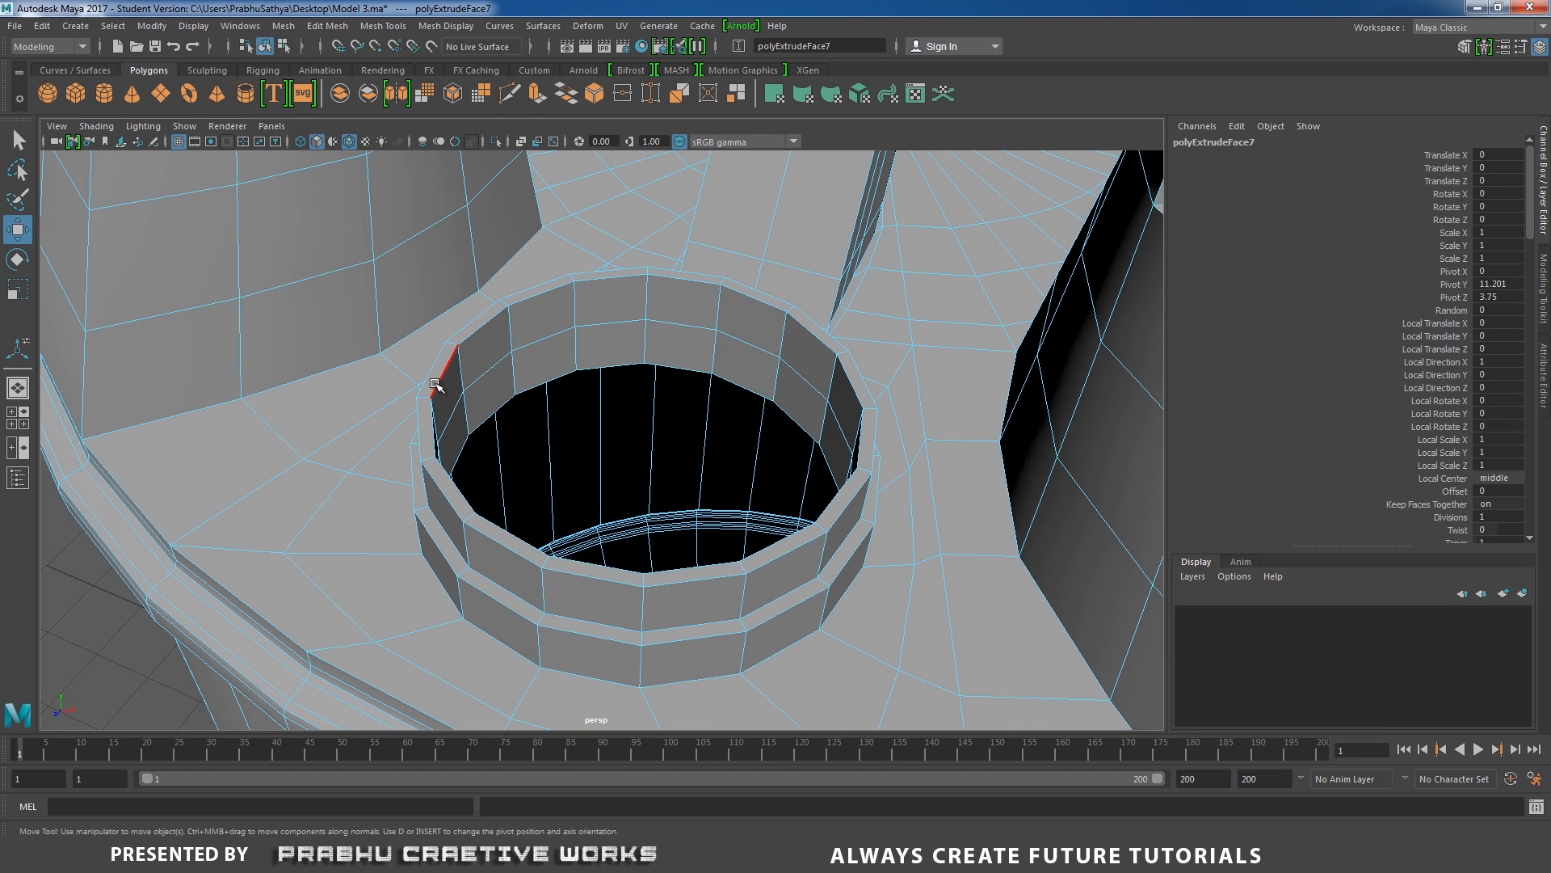
double_click(436, 386)
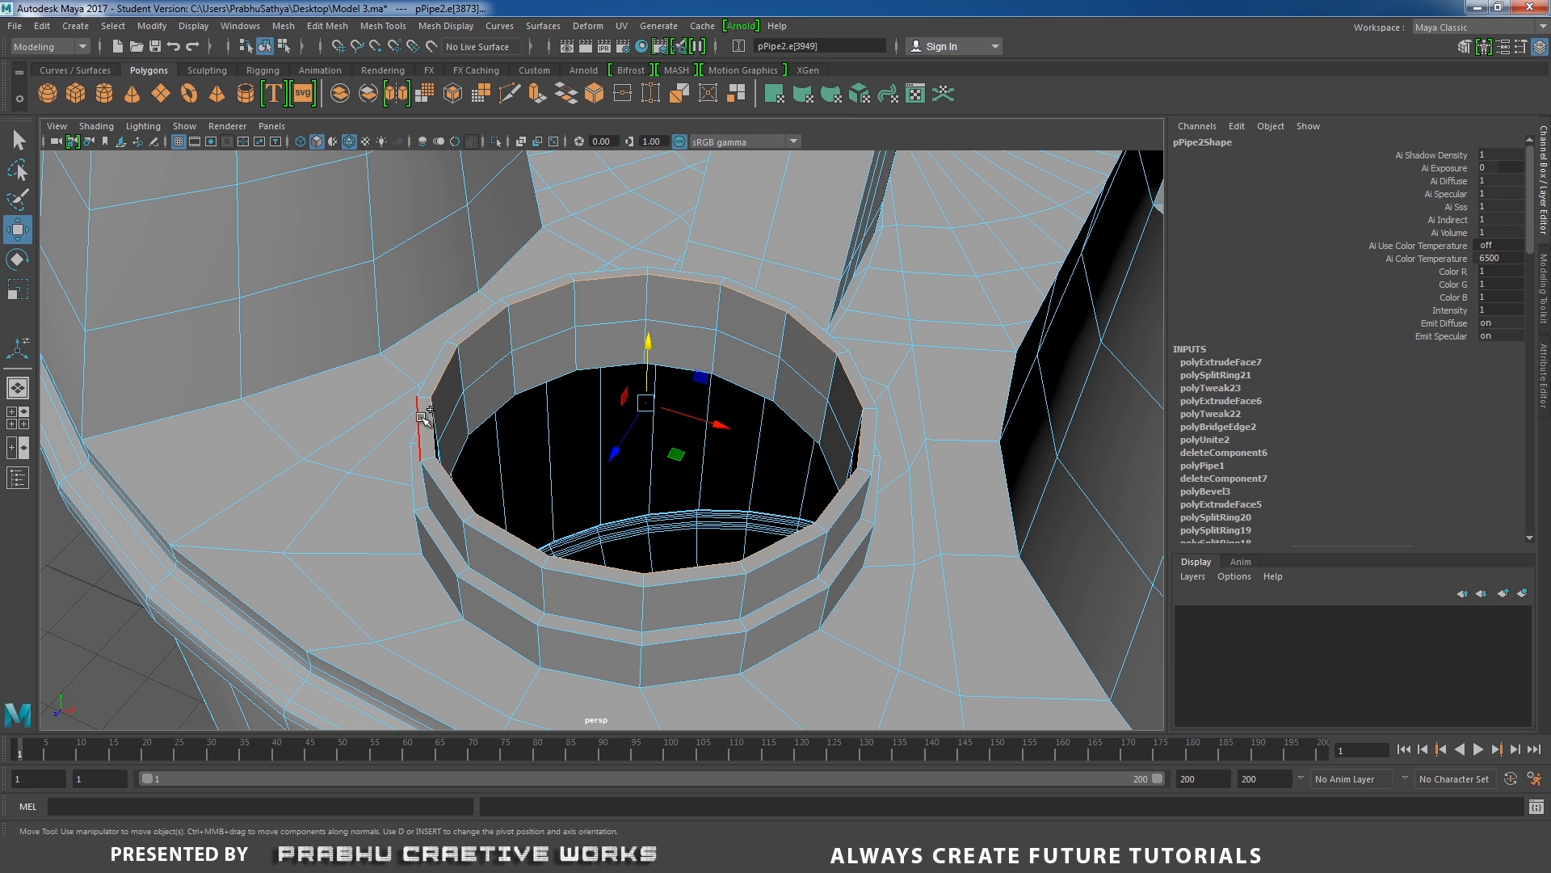
alt+drag(480, 491, 550, 433)
alt+right_drag(550, 433, 576, 526)
alt+drag(575, 525, 606, 489)
shift+double_click(644, 415)
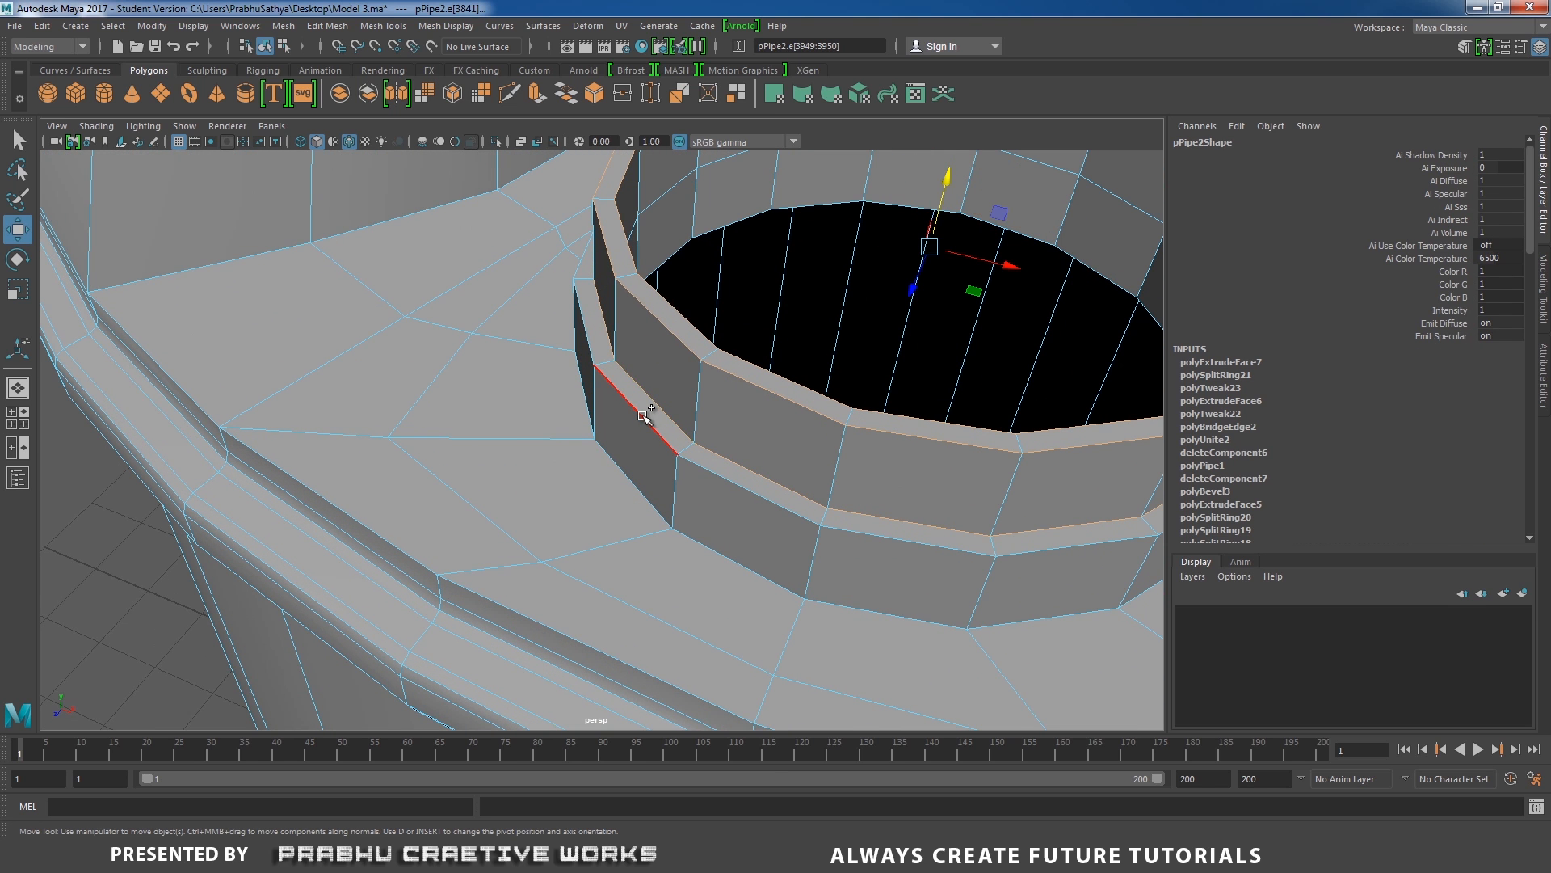
shift+double_click(631, 472)
alt+right_drag(796, 439, 702, 428)
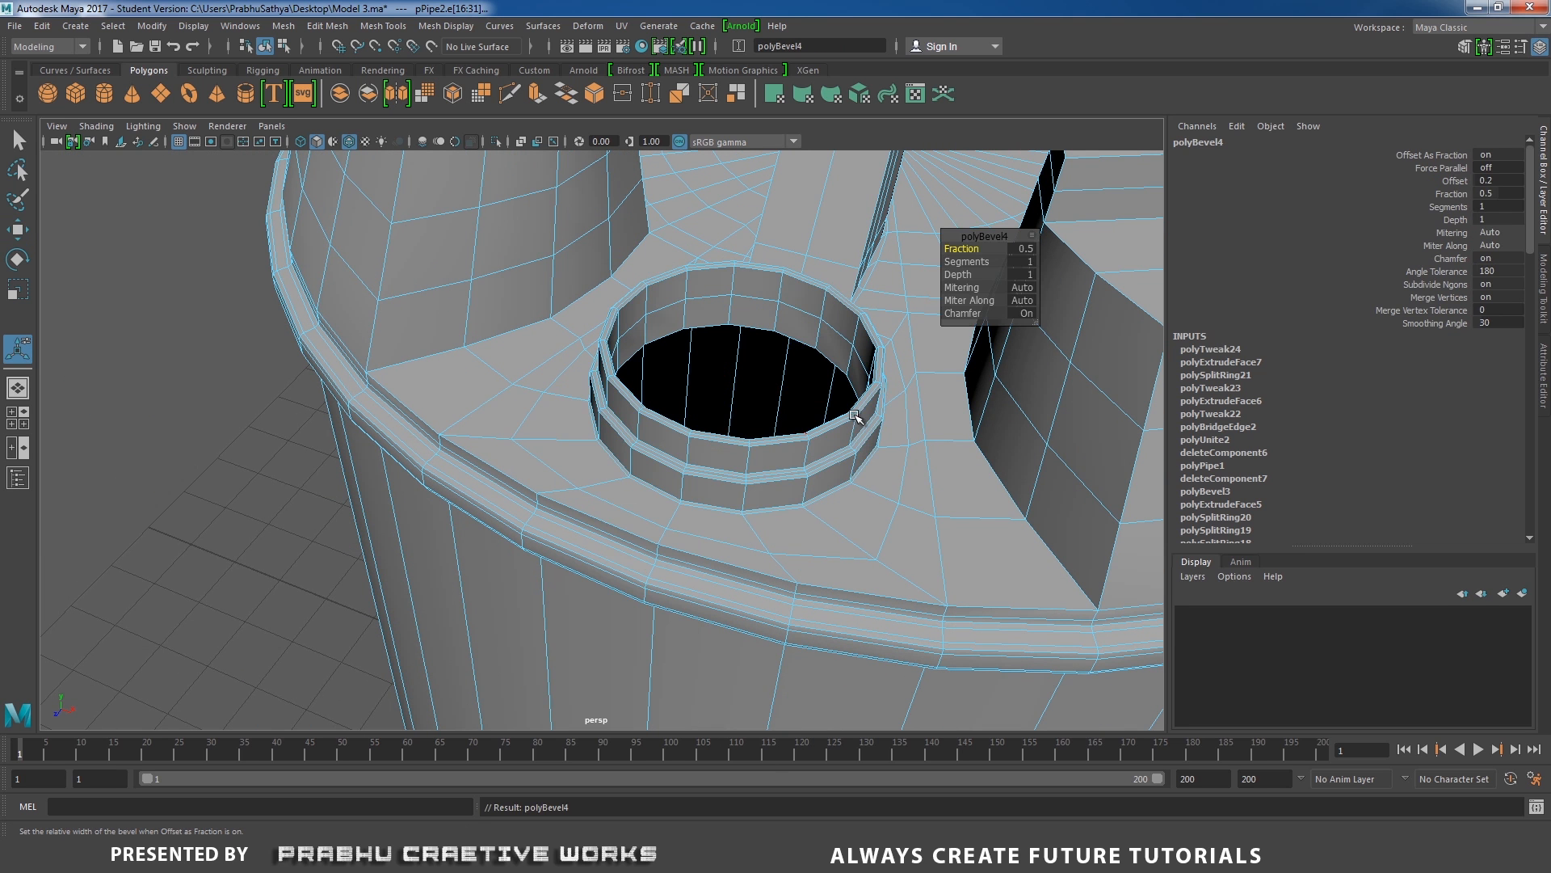
scroll(893, 349, up, 3)
Edit the bevel's segment count and show the whole drum in smooth preview.
click(1023, 261)
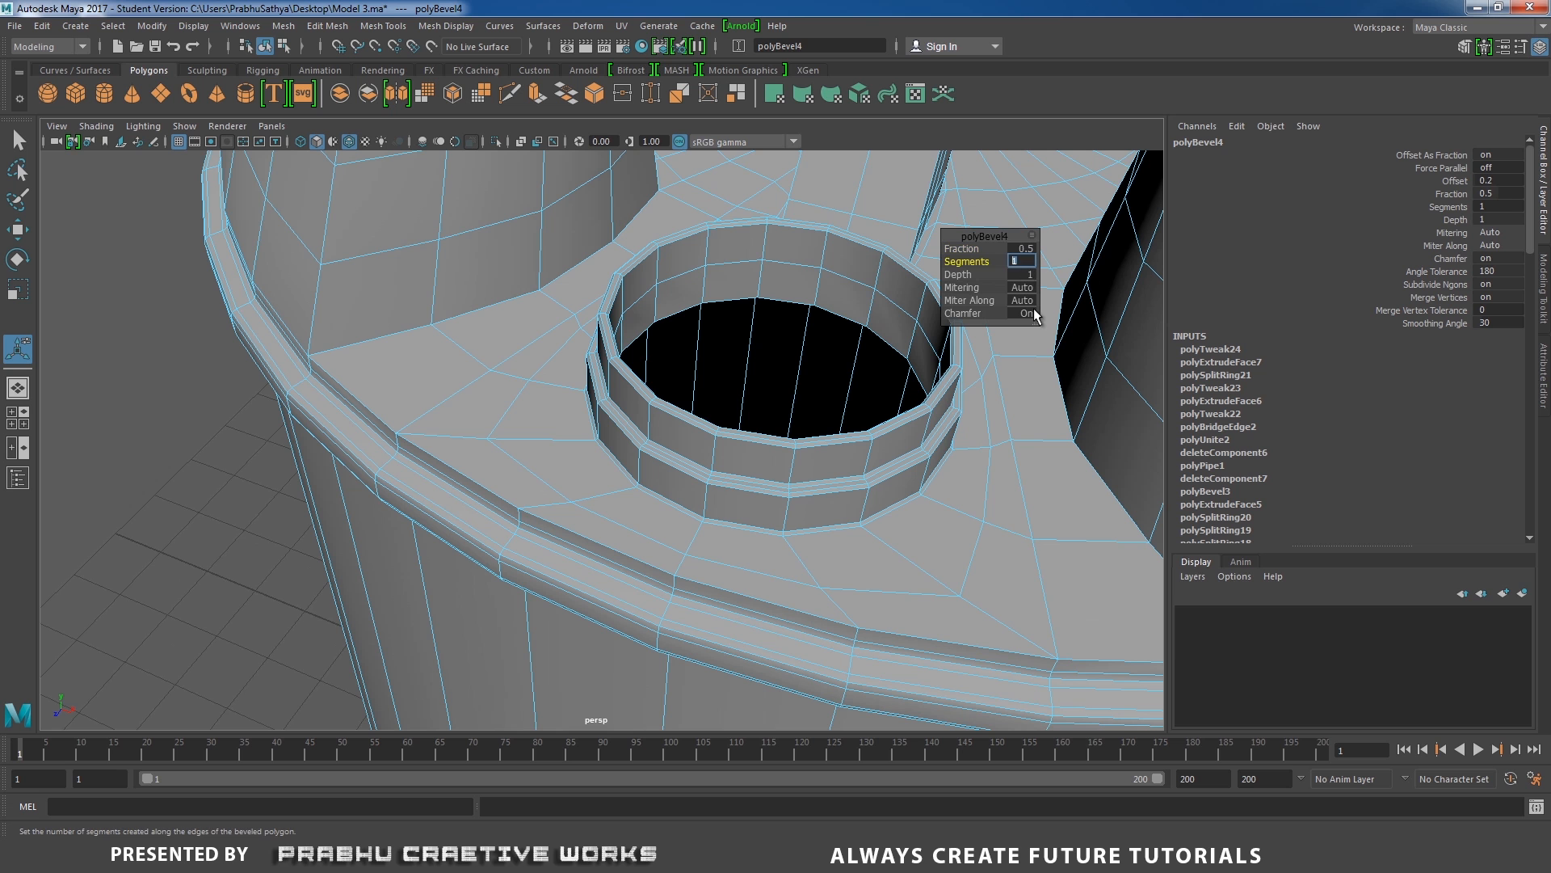
right_drag(623, 389, 725, 362)
alt+right_drag(725, 362, 431, 365)
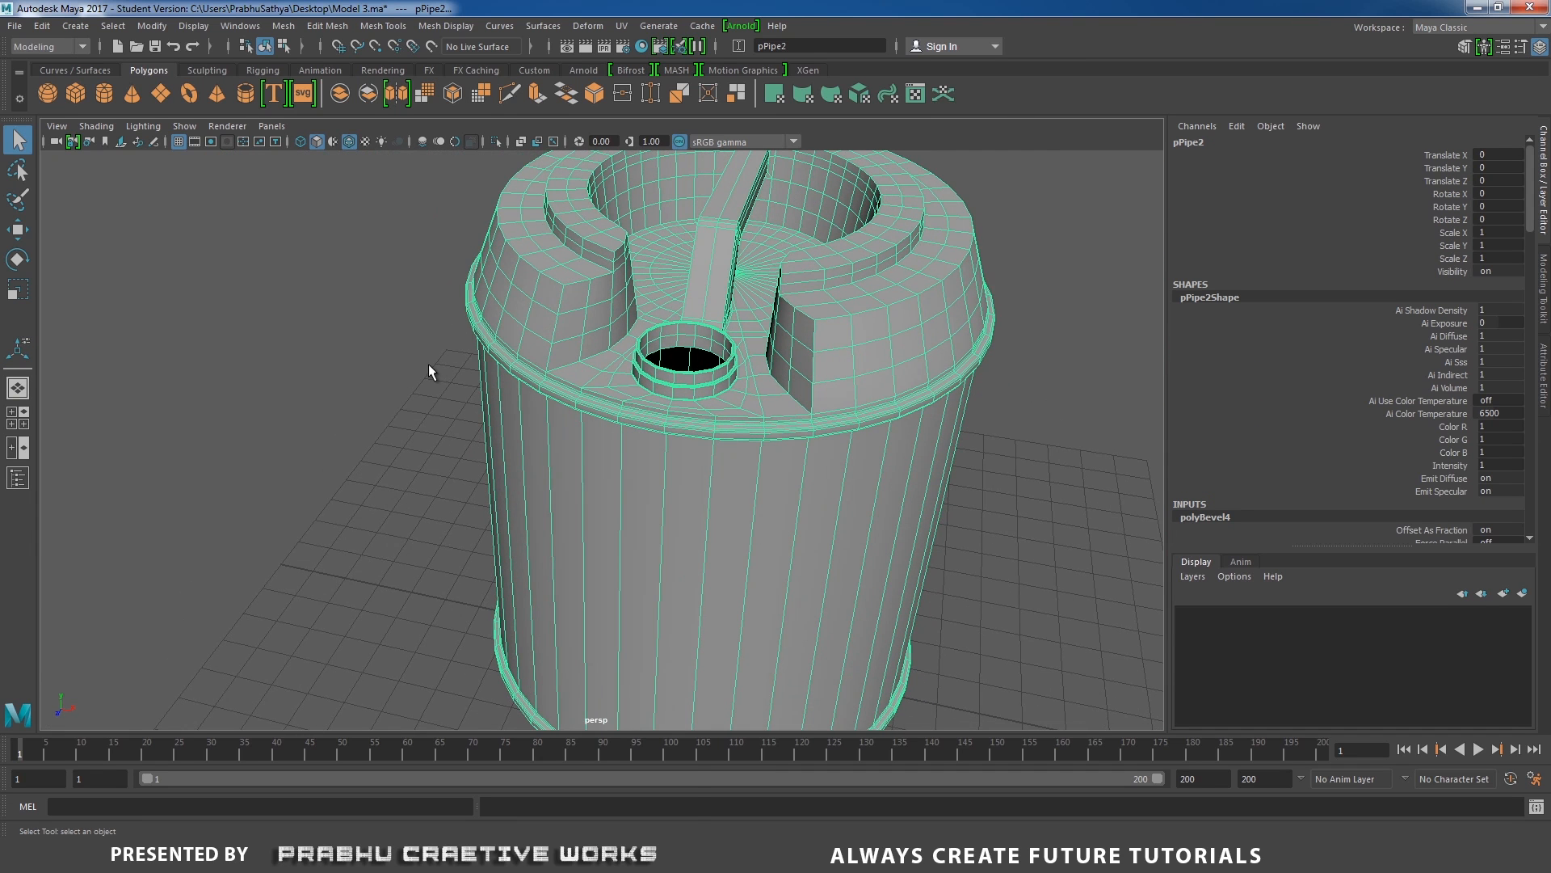
key(3)
click(454, 418)
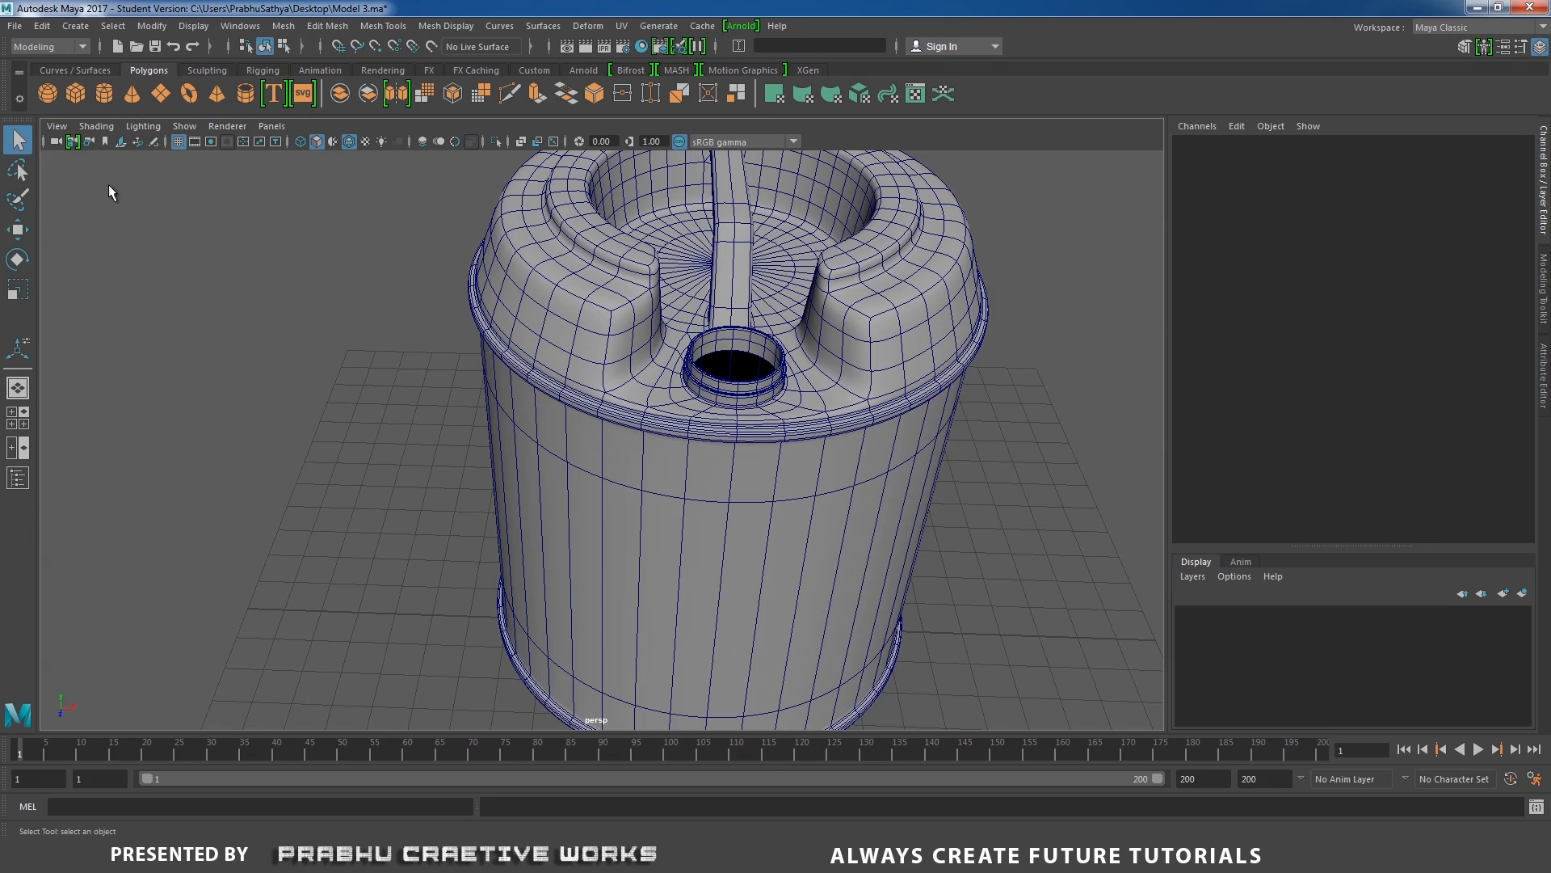
Turn off the wireframe overlay on the shaded drum and save the scene as Model 4.ma.
click(103, 128)
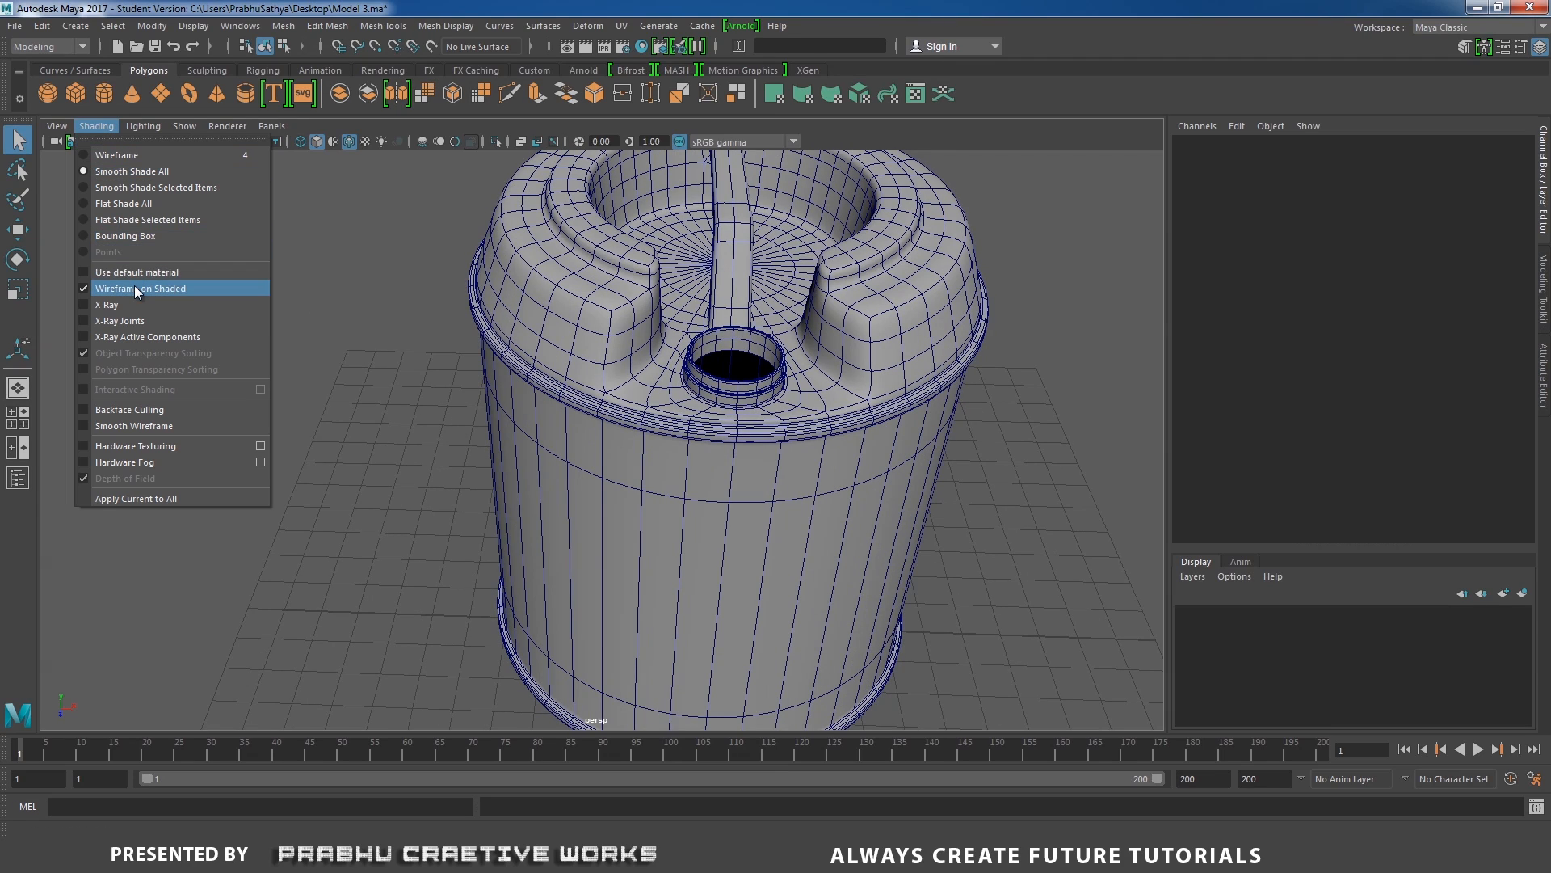
click(135, 285)
alt+drag(264, 334, 462, 330)
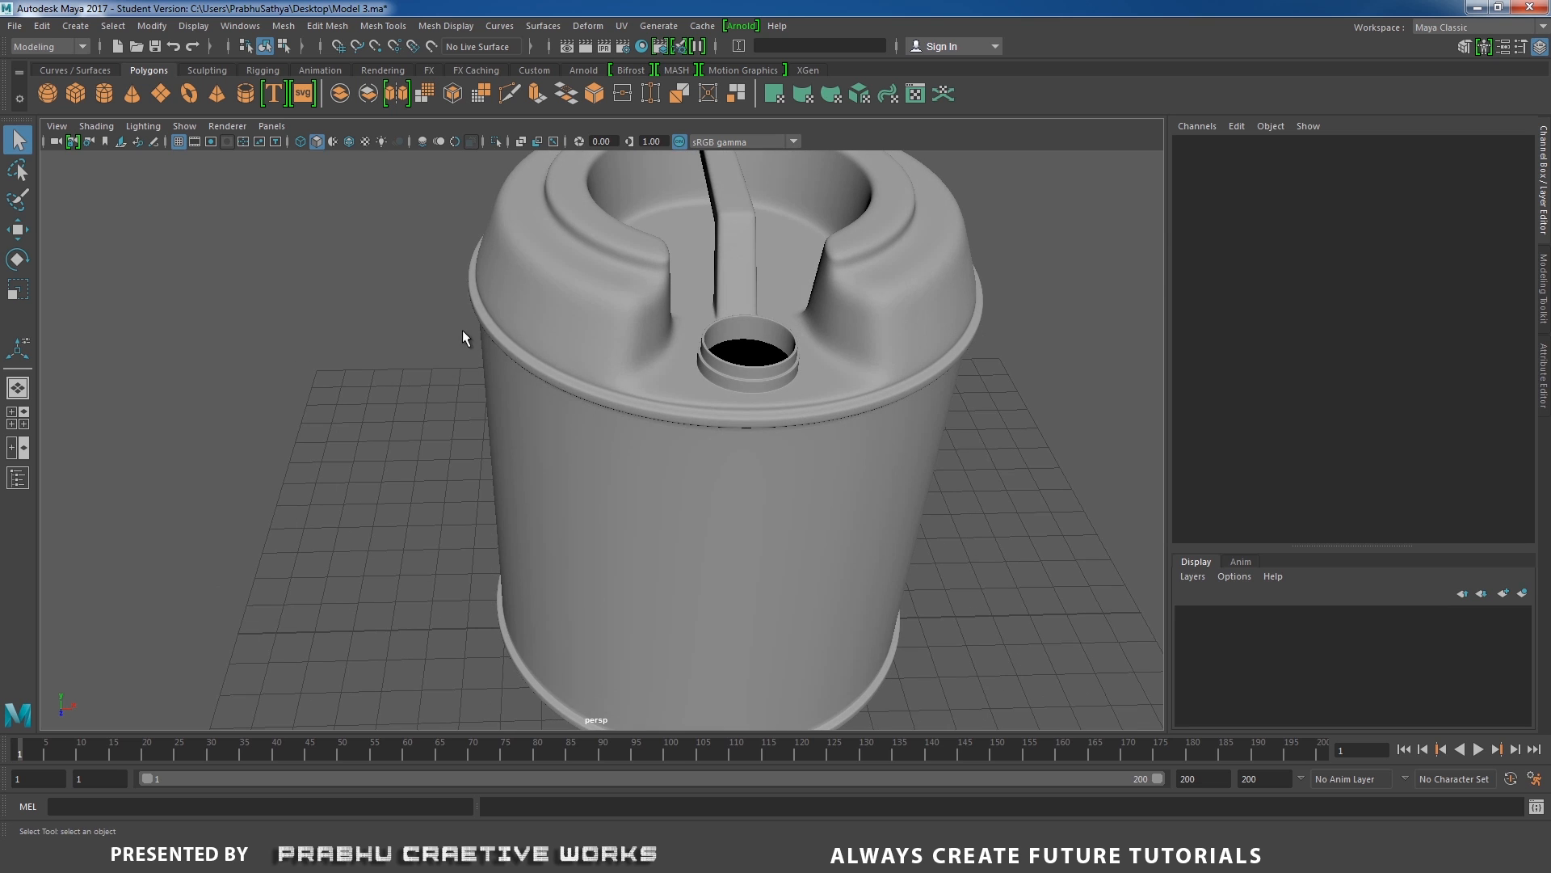
click(554, 348)
alt+drag(559, 350, 467, 377)
click(431, 353)
click(523, 361)
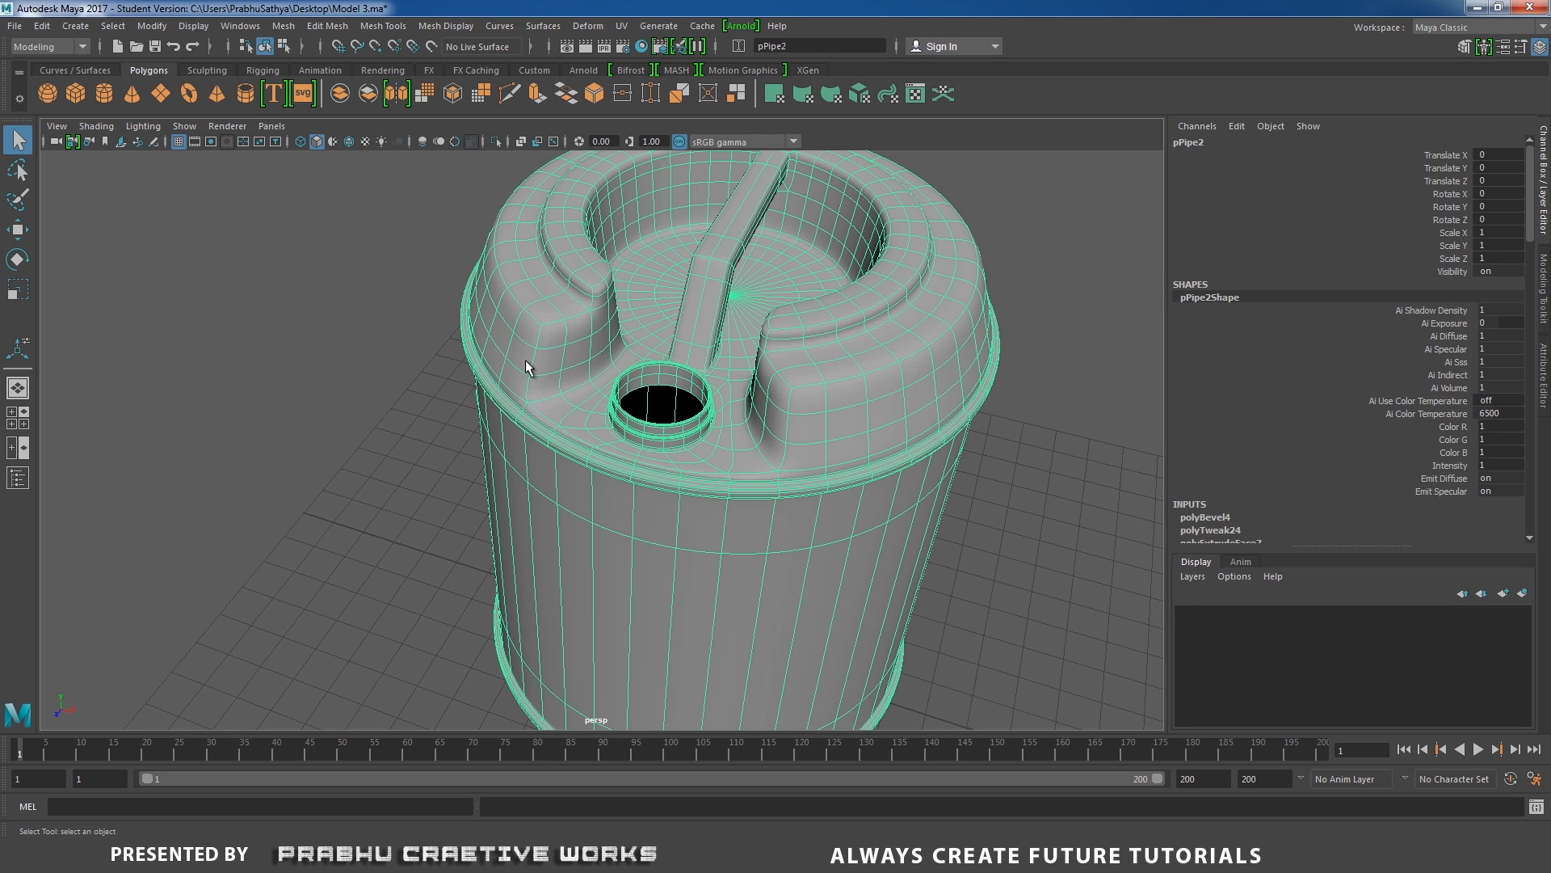
click(380, 394)
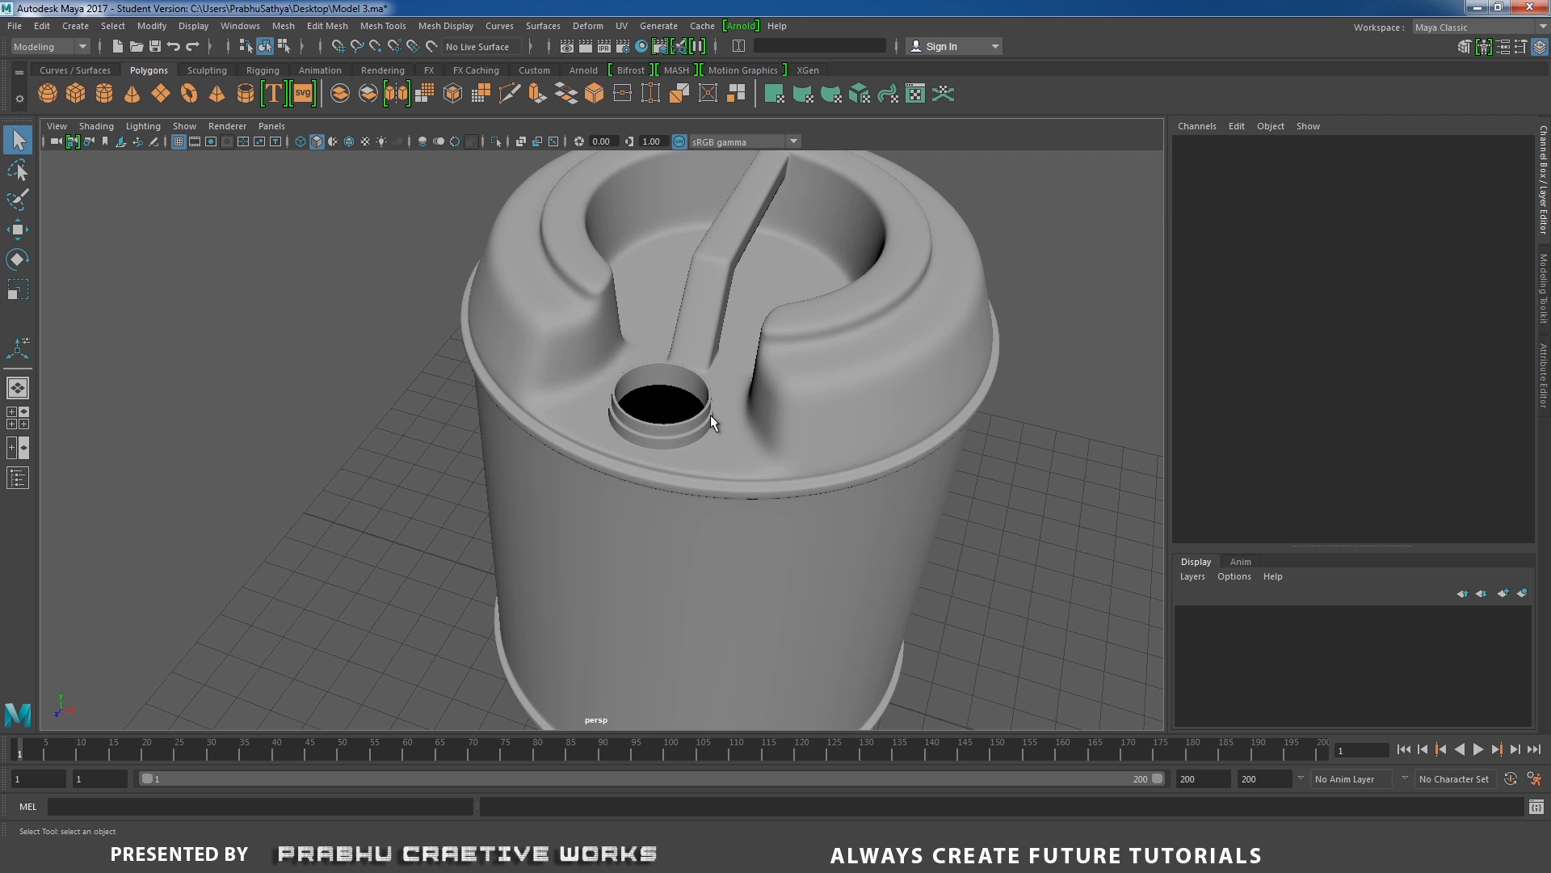
key(ctrl+alt+s)
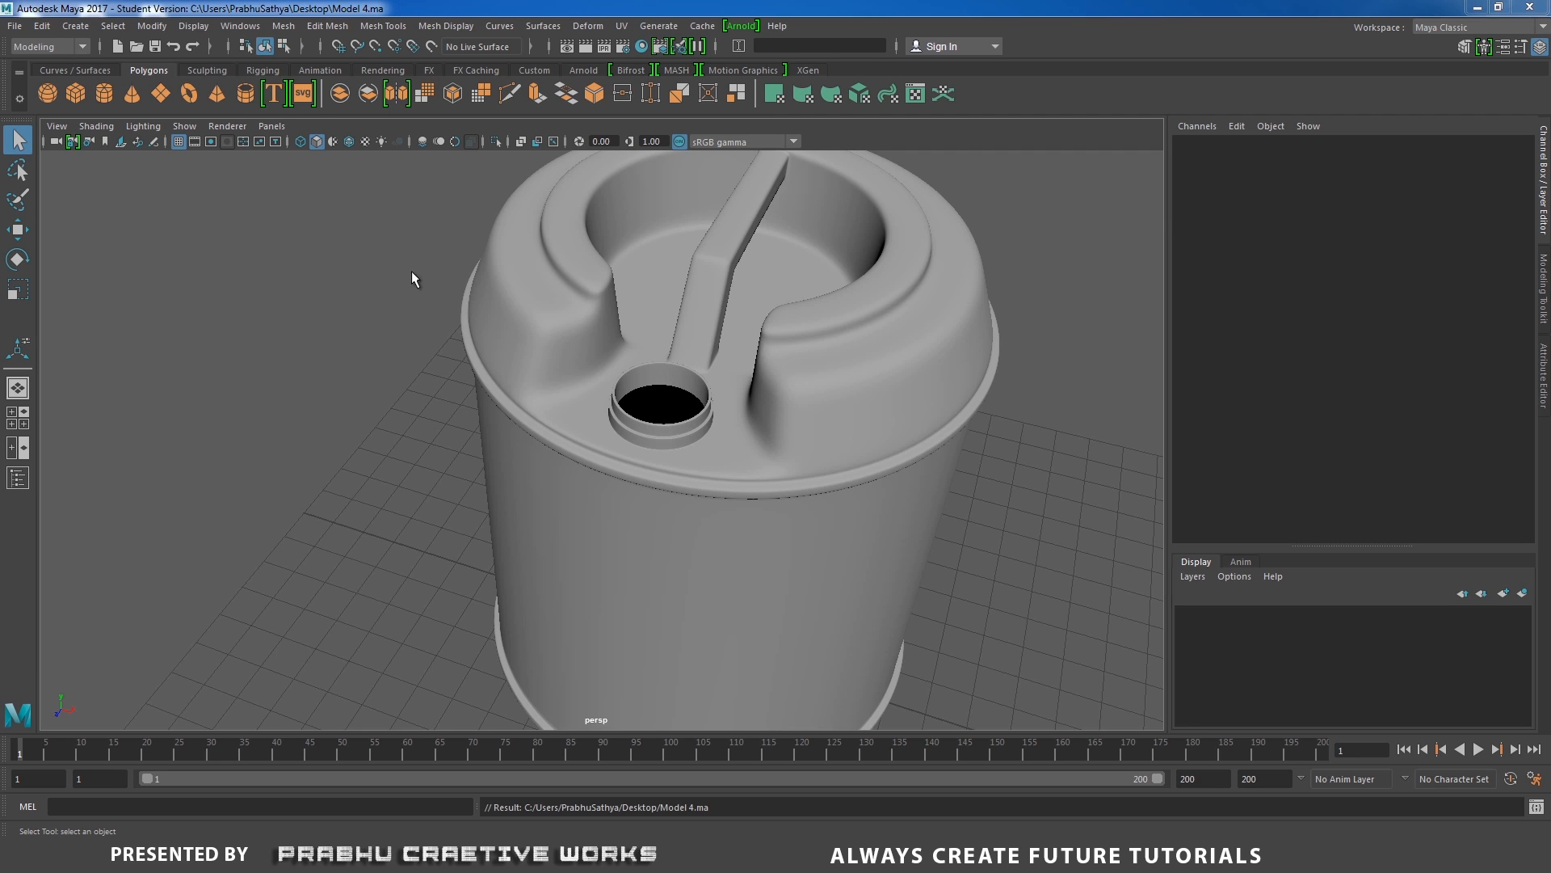
Create a polygon cylinder and move it above the spout, to Translate Y 12.162 and Translate Z 3.157.
click(77, 26)
mouse_move(109, 81)
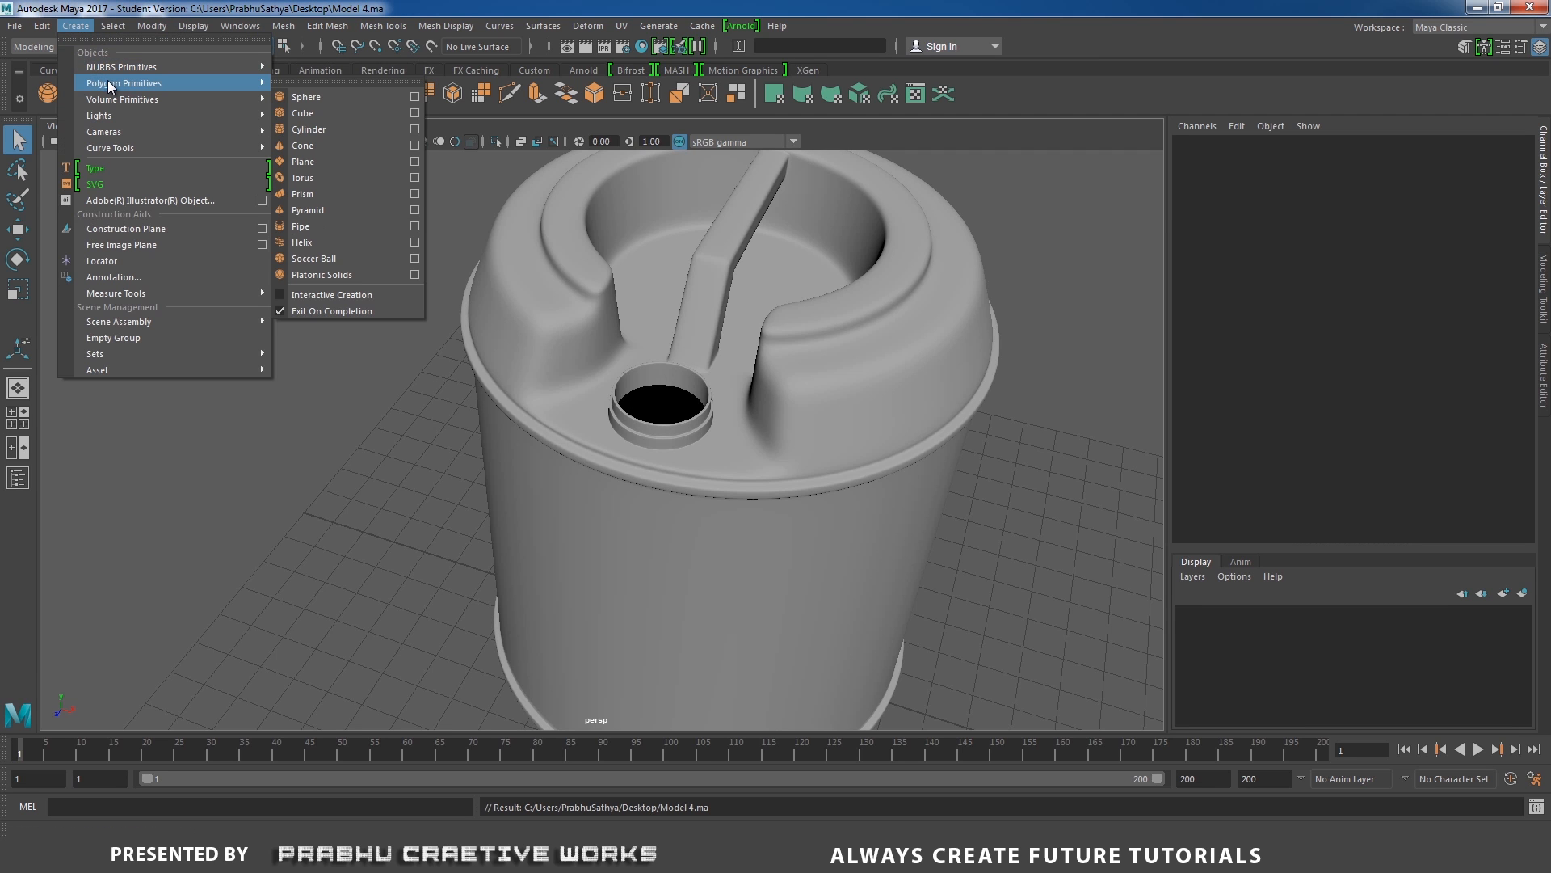
click(309, 131)
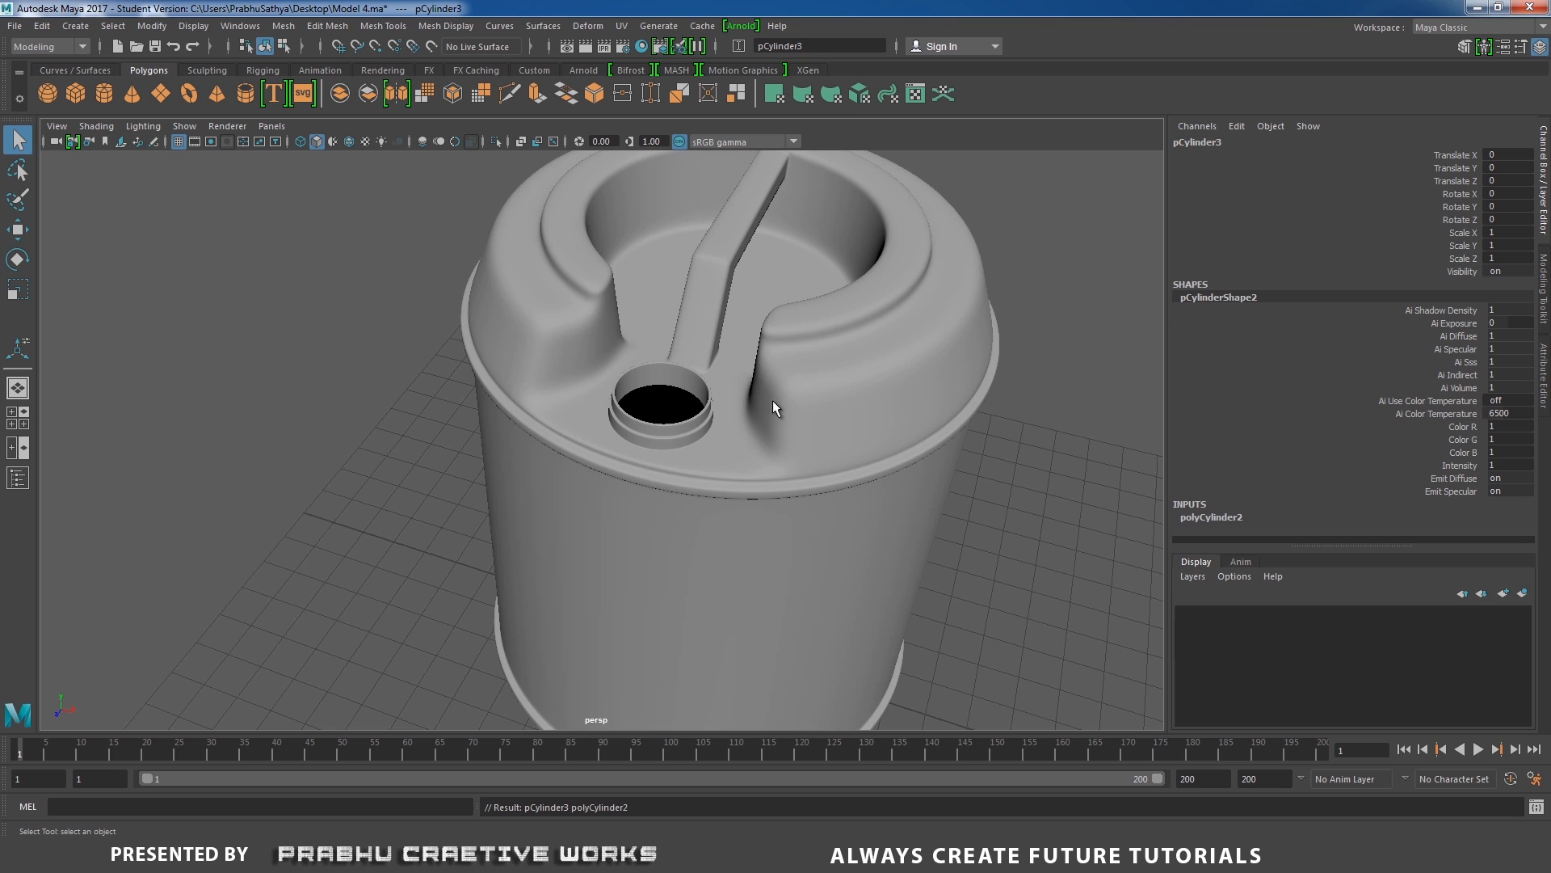
key(w)
alt+right_drag(816, 460, 644, 498)
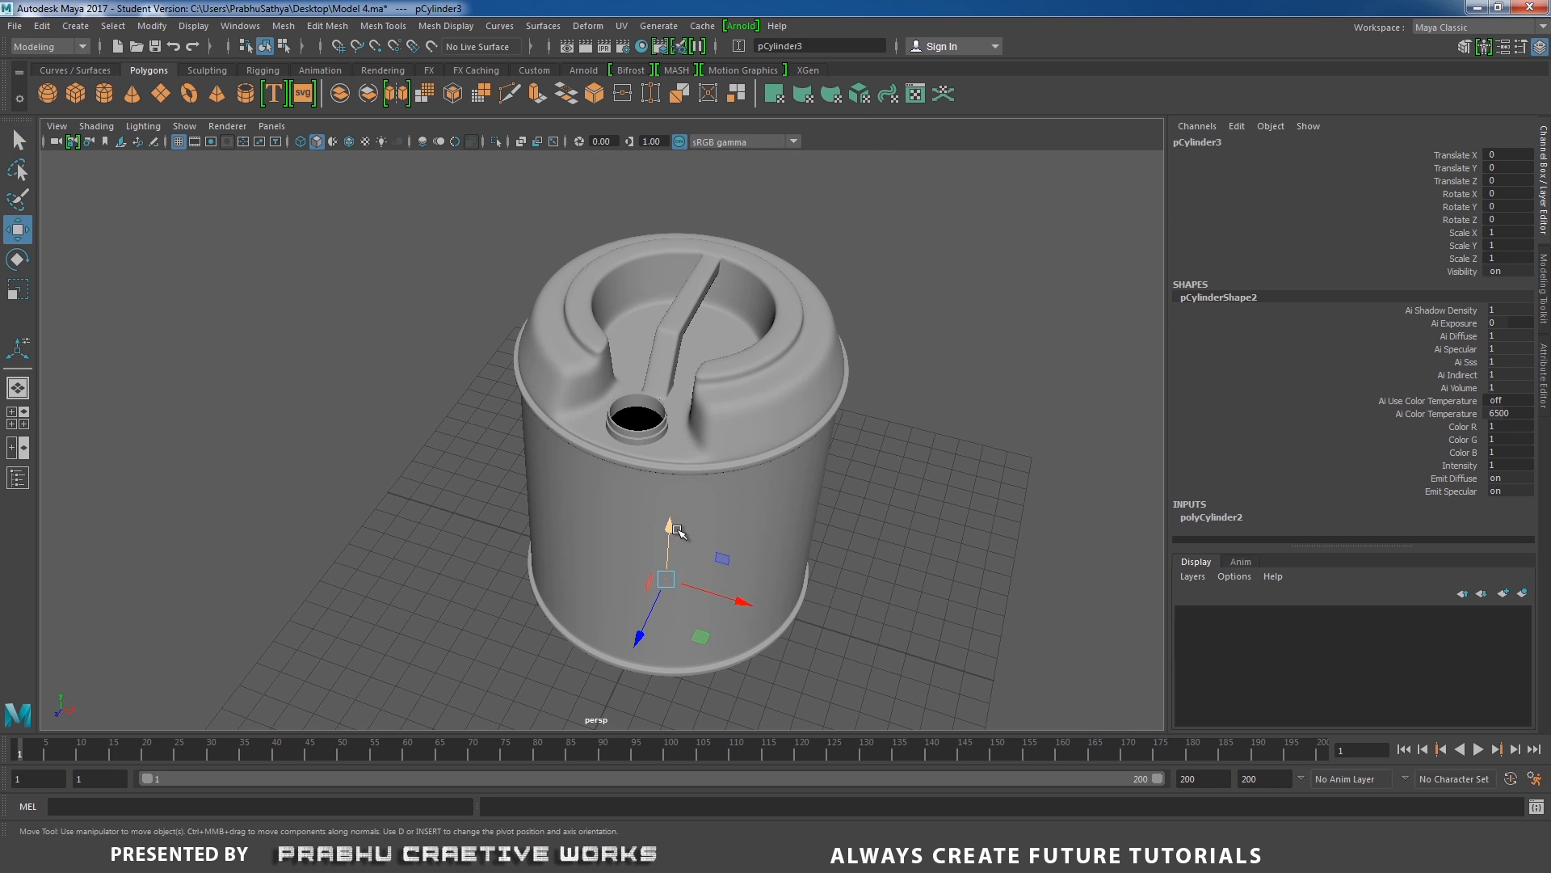
drag(677, 531, 703, 227)
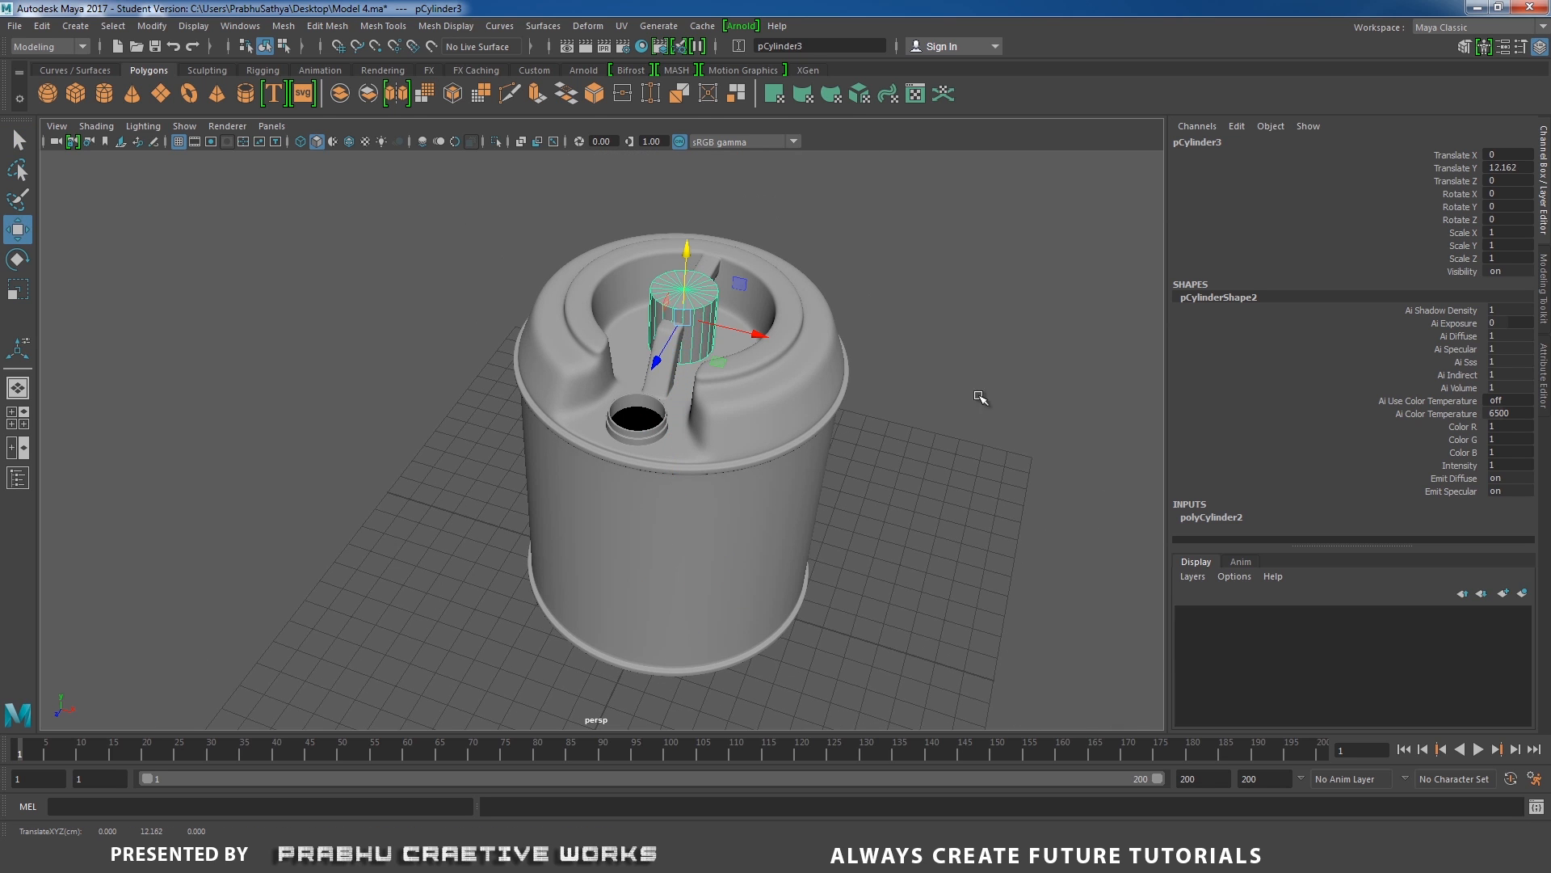
drag(652, 363, 619, 424)
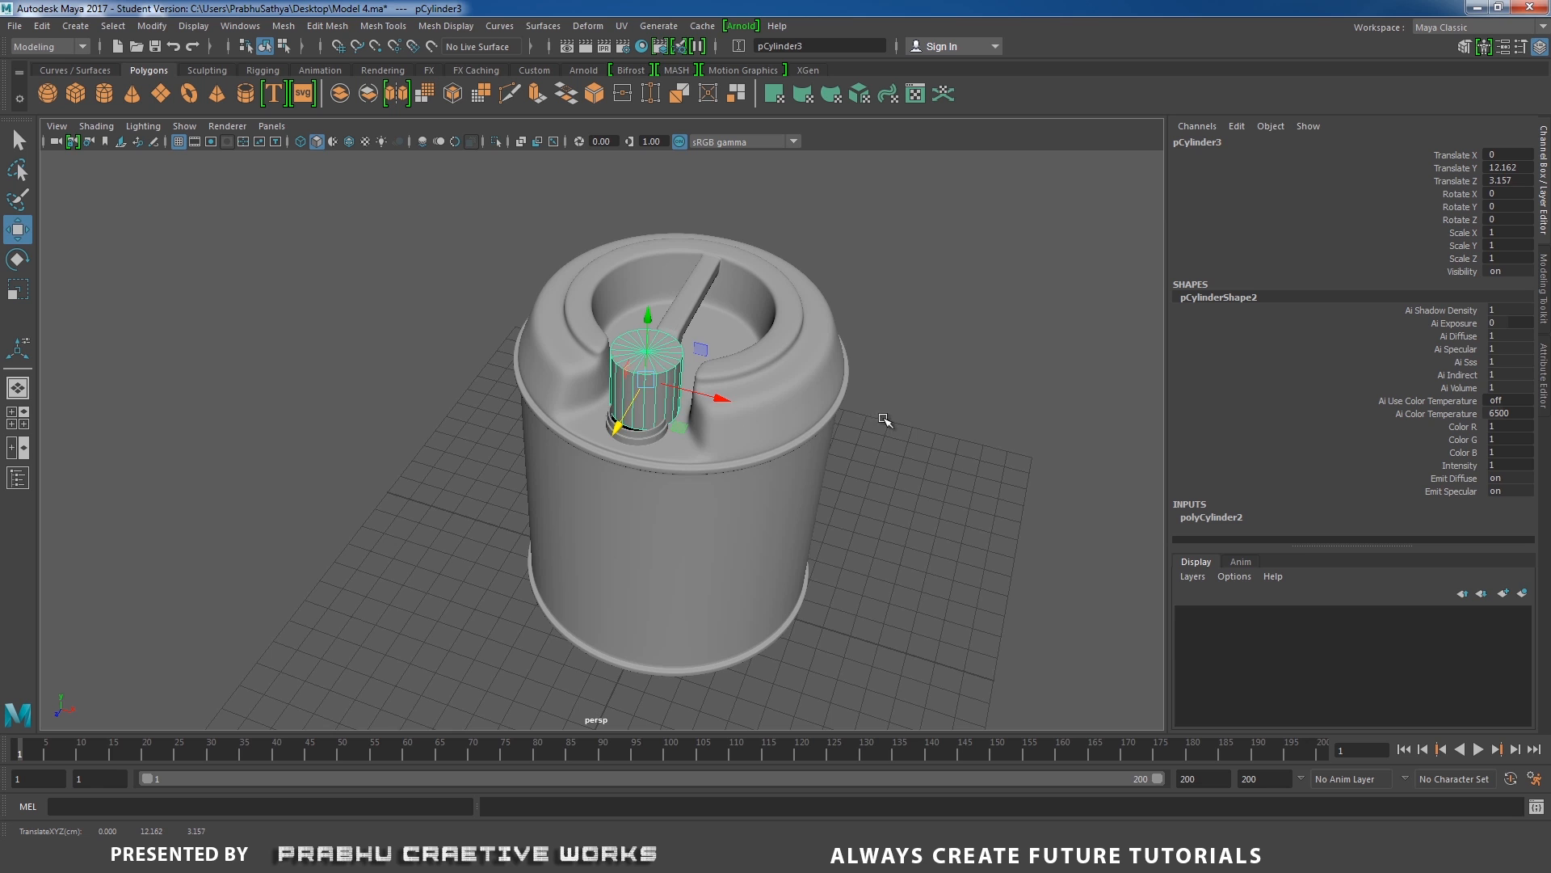
In the wireframe top view, center the cylinder on the spout at Translate Z 3.756 and scale it uniformly to 0.885.
key(space)
drag(884, 420, 790, 415)
mouse_move(771, 448)
alt+middle_down()
mouse_move(773, 374)
mouse_move(791, 345)
mouse_move(773, 261)
alt+middle_up()
key(4)
scroll(784, 363, up, 1)
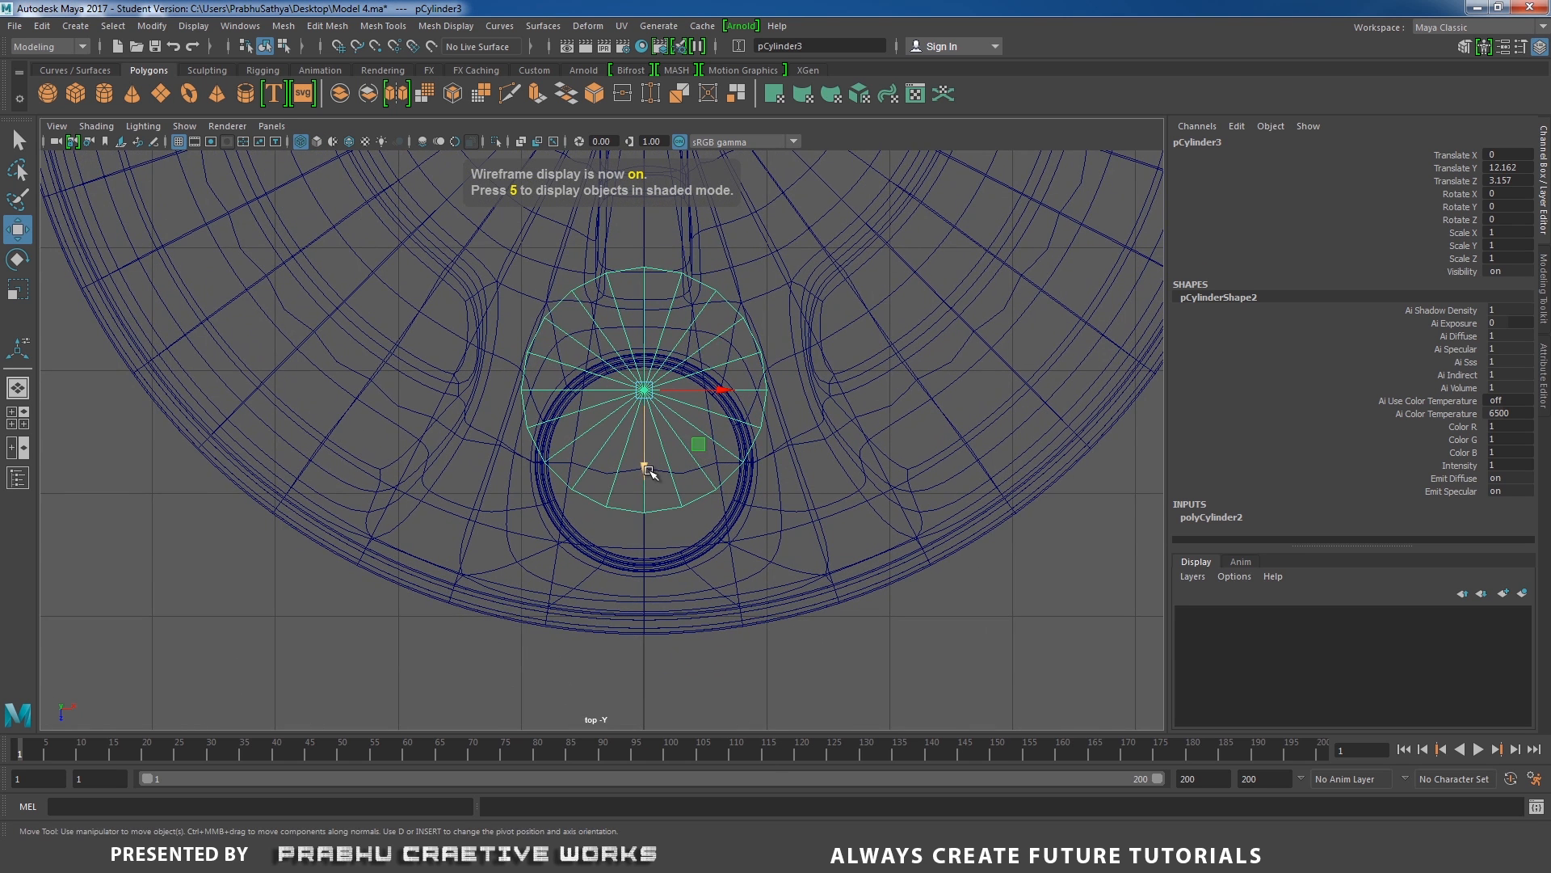
drag(648, 475, 649, 550)
alt+right_drag(719, 556, 685, 544)
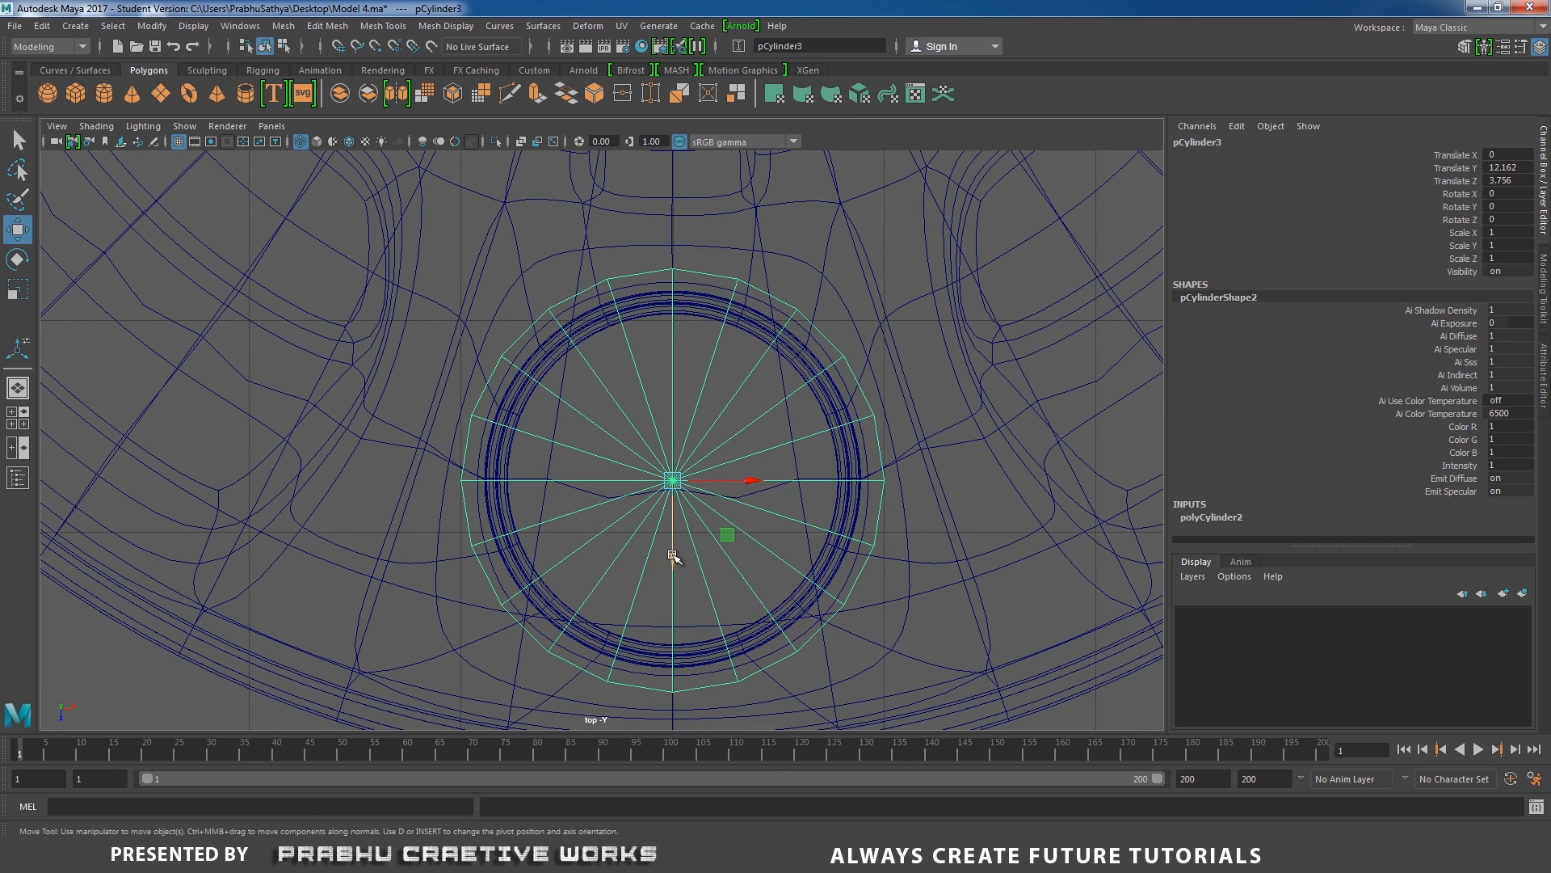
key(r)
drag(675, 483, 632, 509)
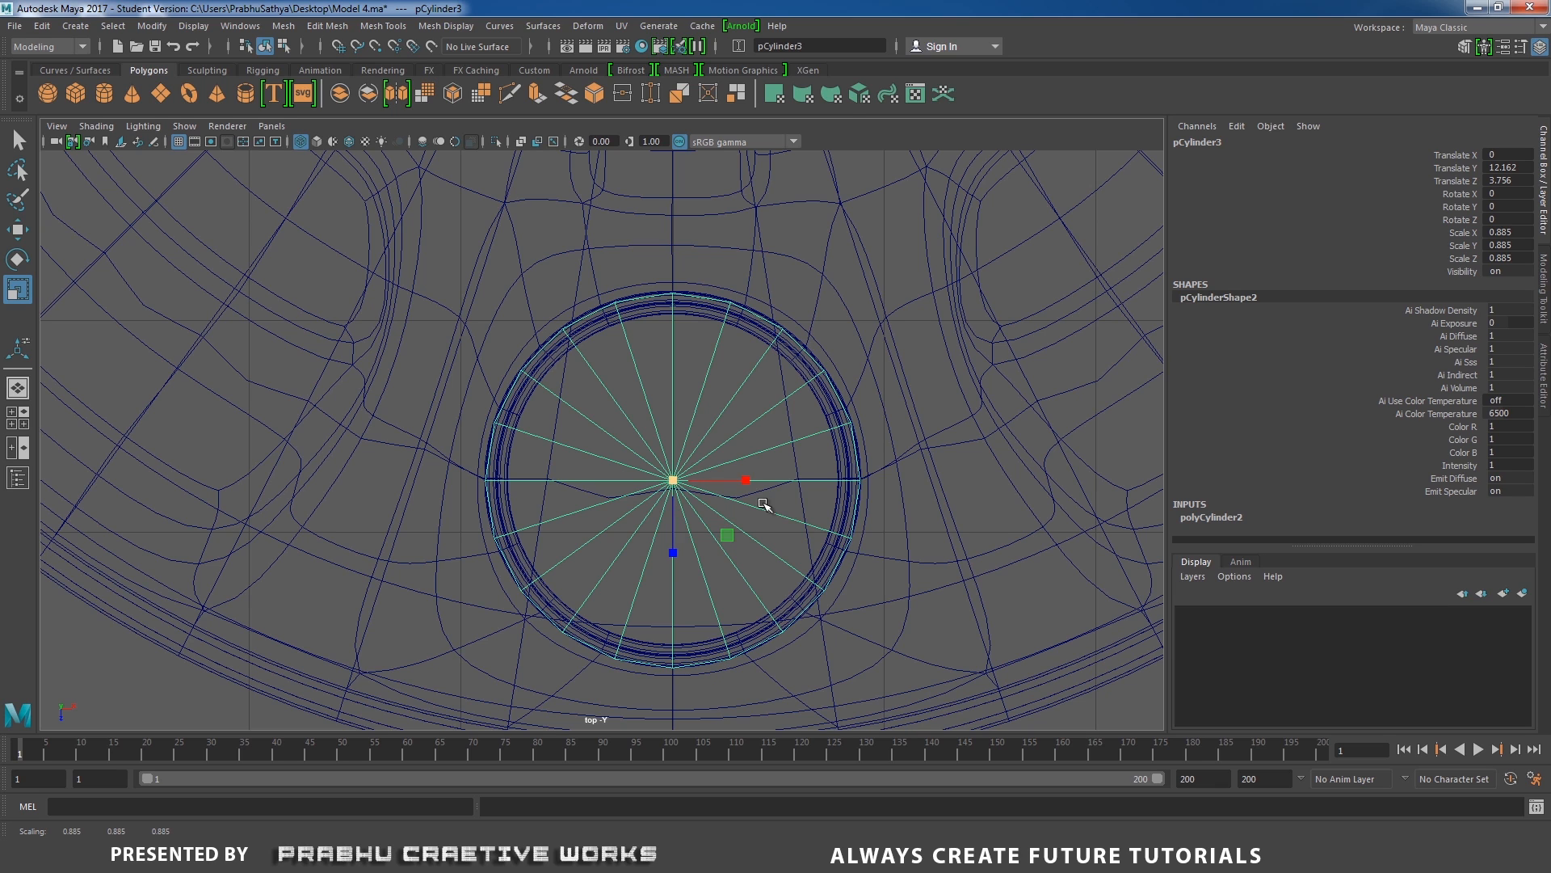
In the shaded perspective view, flatten the cylinder to Scale Y 0.504, then shrink it uniformly to 0.874 in X and Z.
key(space)
drag(763, 504, 761, 458)
alt+drag(762, 458, 779, 429)
alt+right_drag(779, 429, 825, 466)
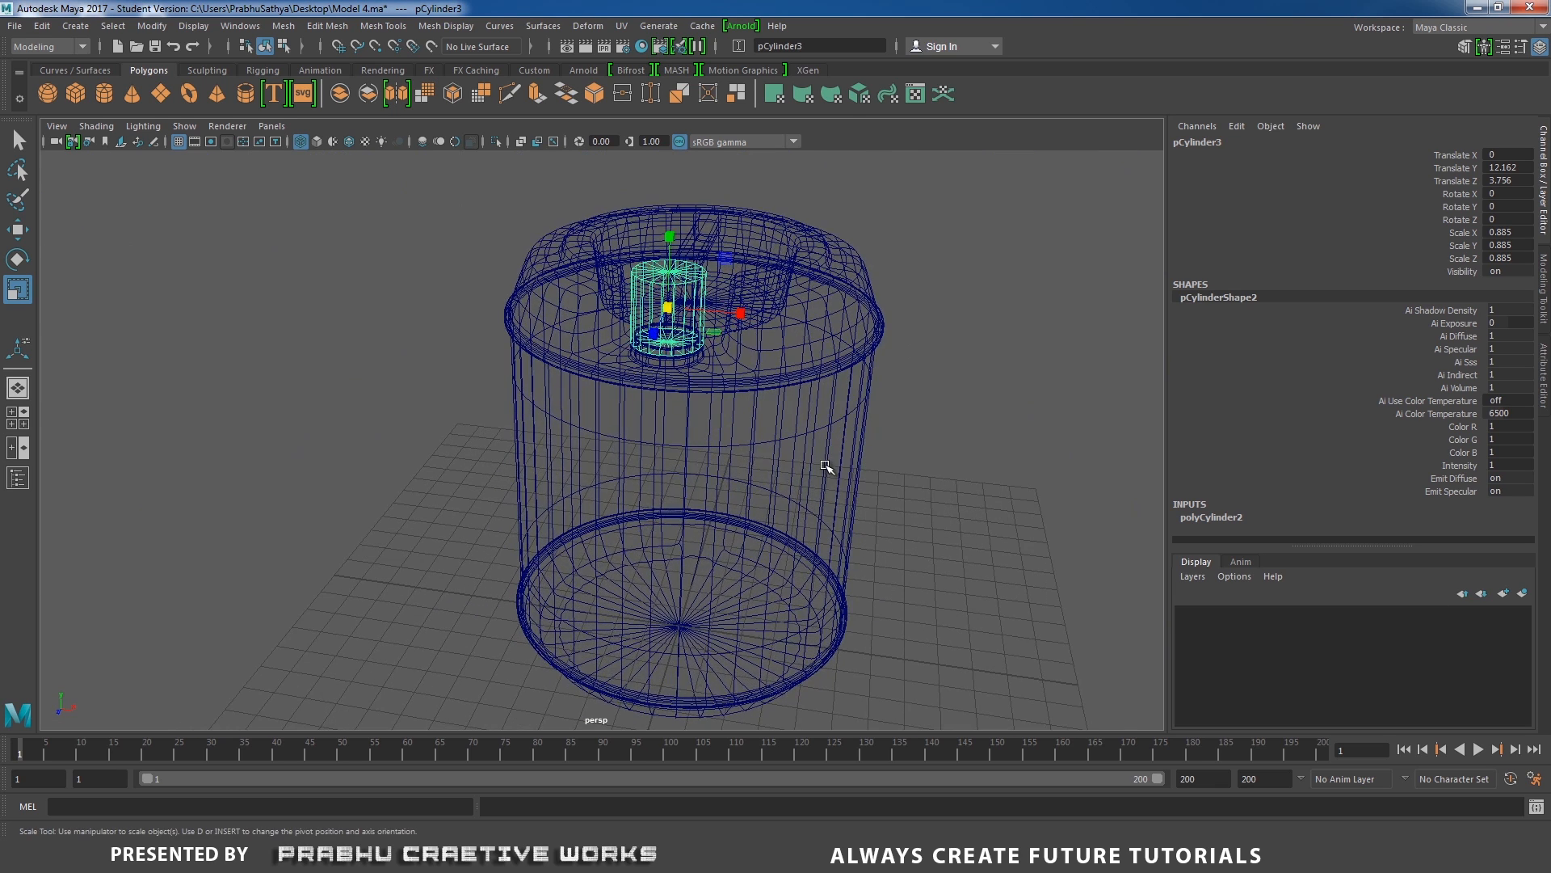
key(5)
scroll(768, 412, up, 5)
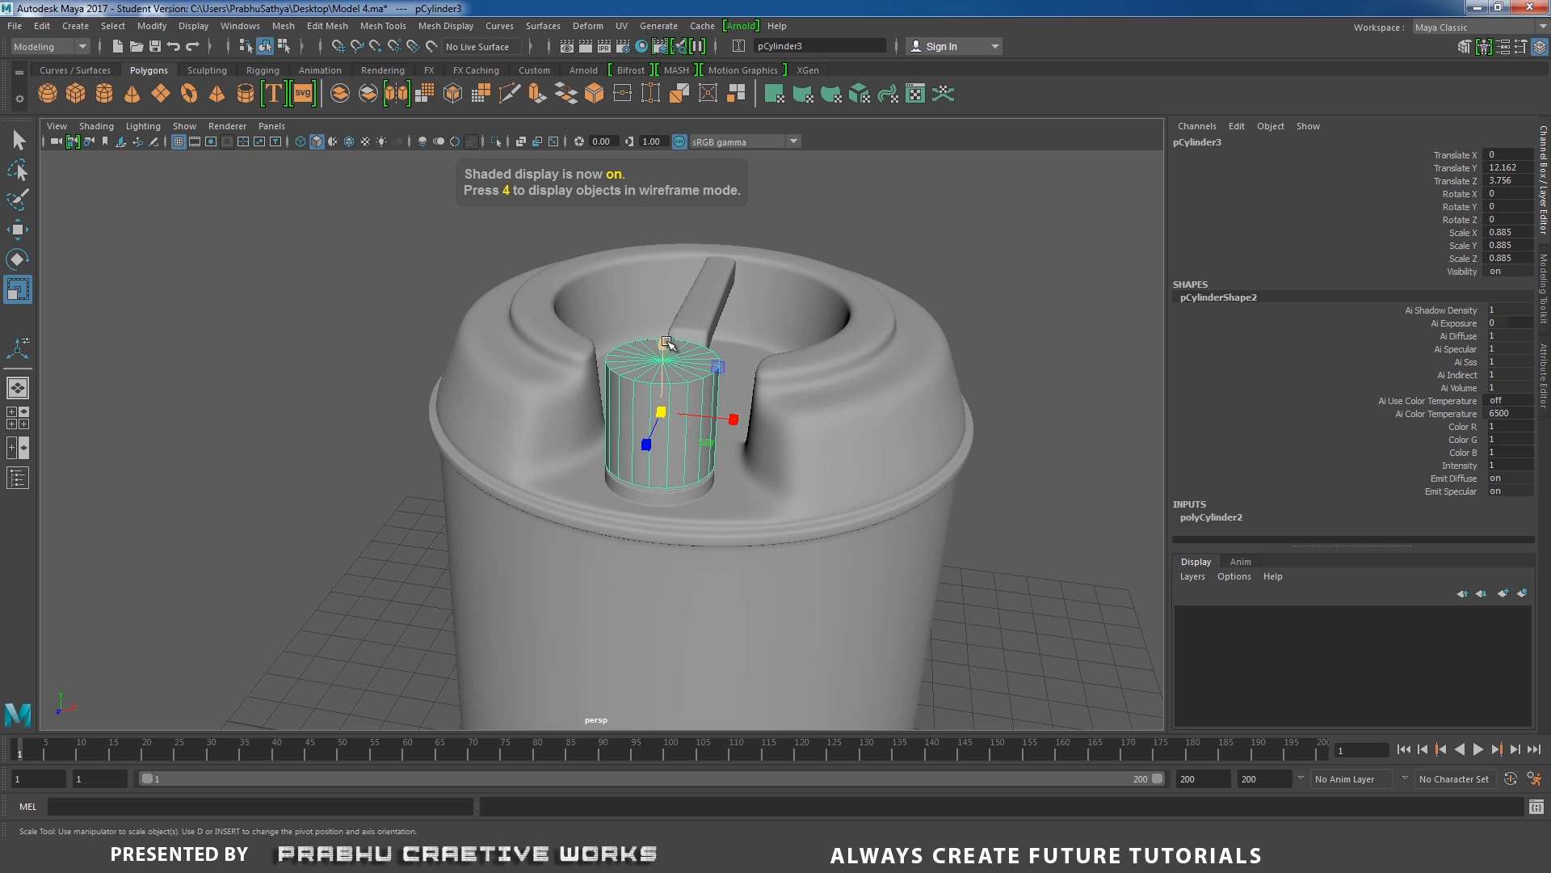
drag(666, 342, 664, 377)
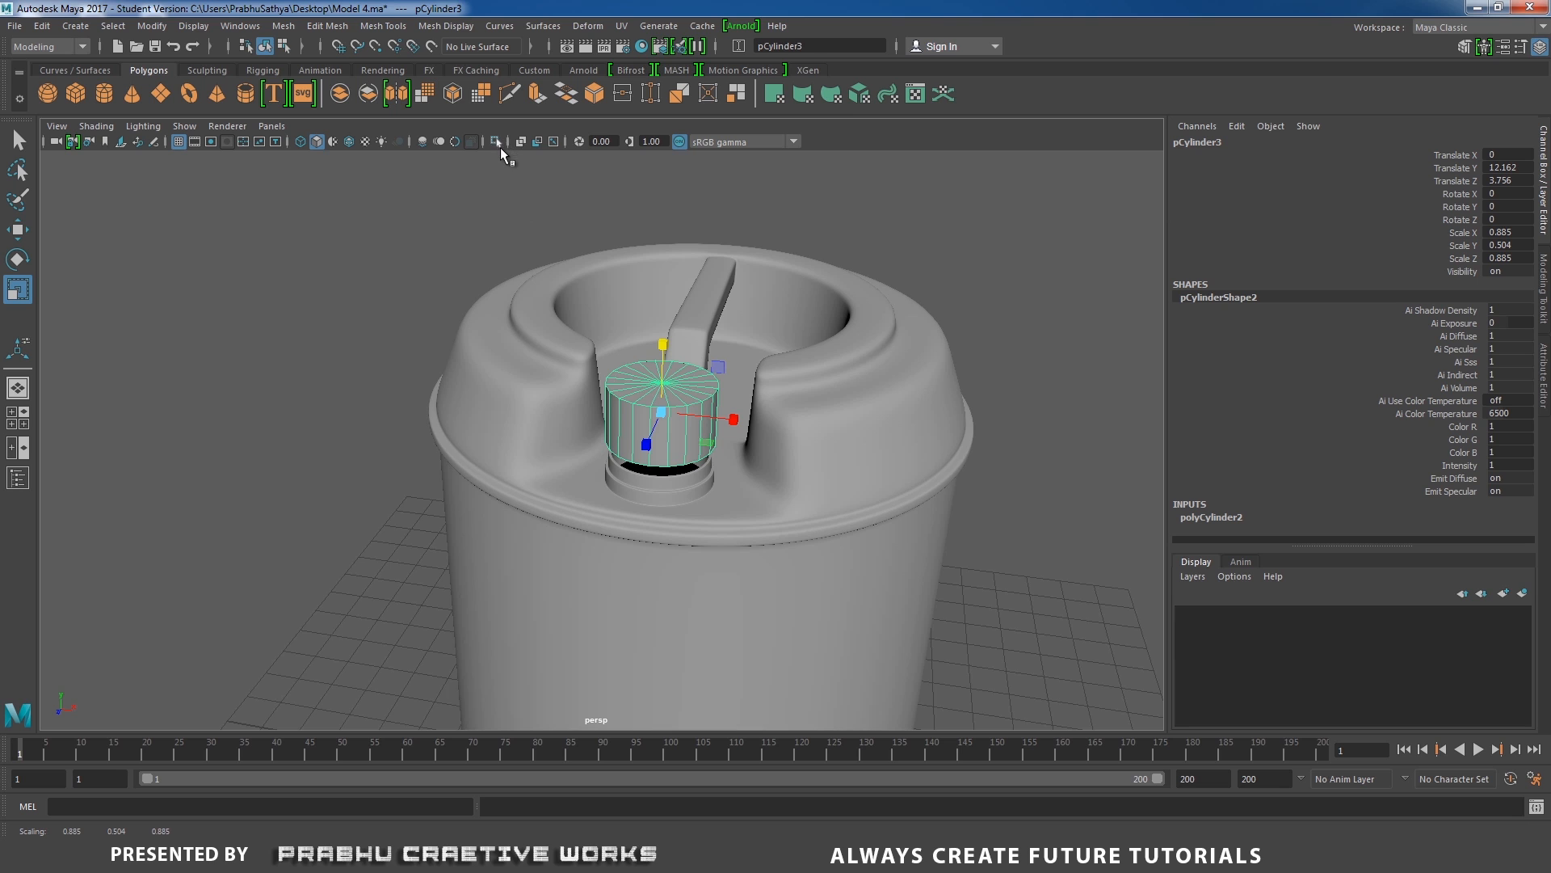
scroll(727, 469, up, 3)
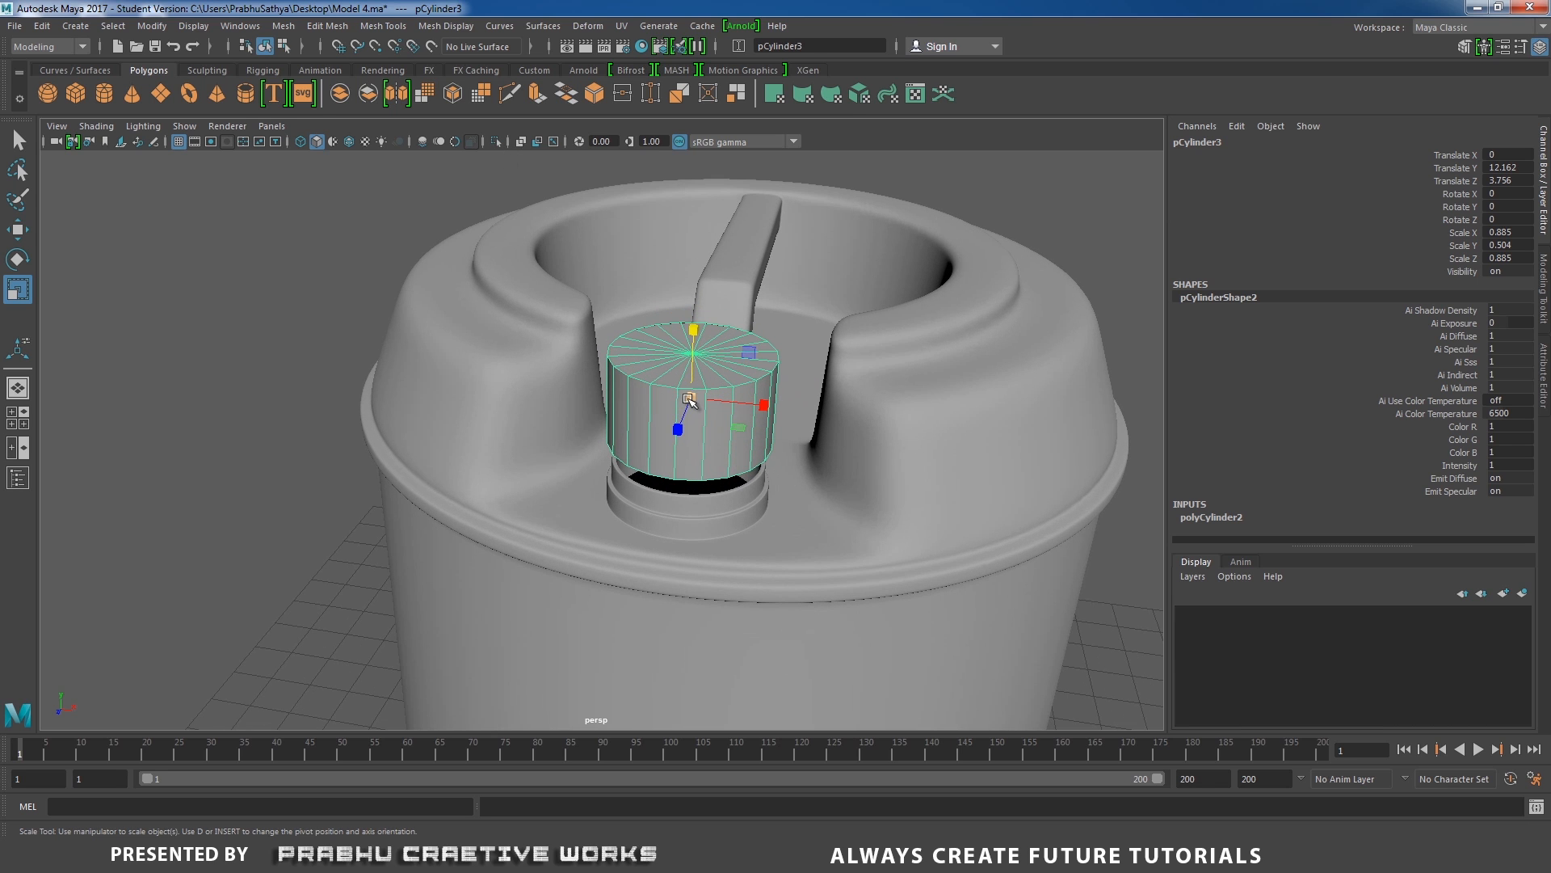
drag(689, 399, 688, 399)
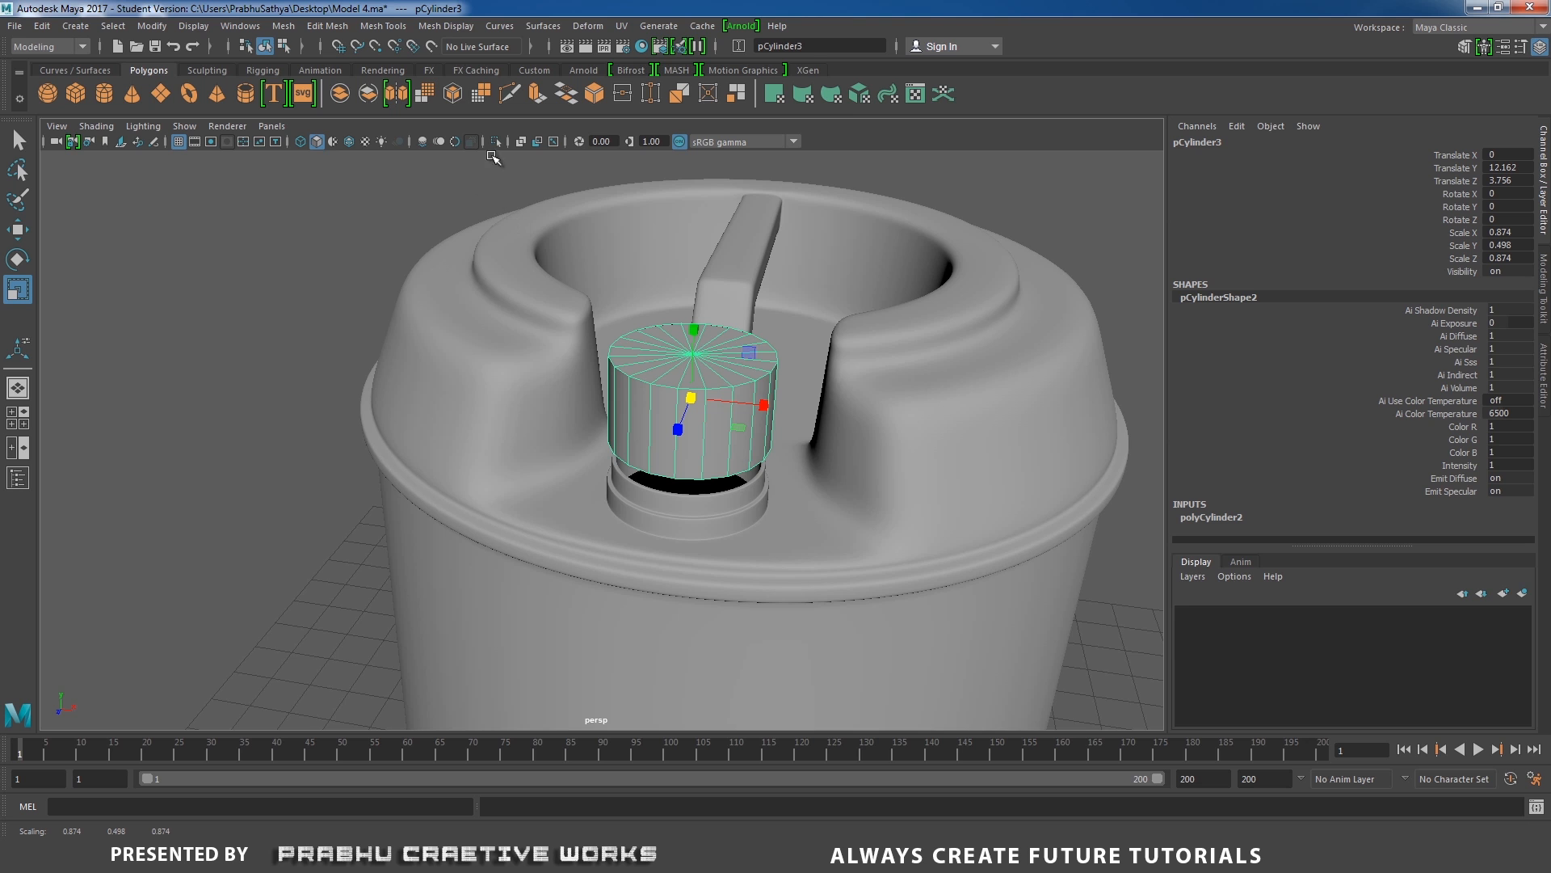
Isolate the cylinder in the view and set its Subdivisions Axis to 60.
click(495, 142)
key(f)
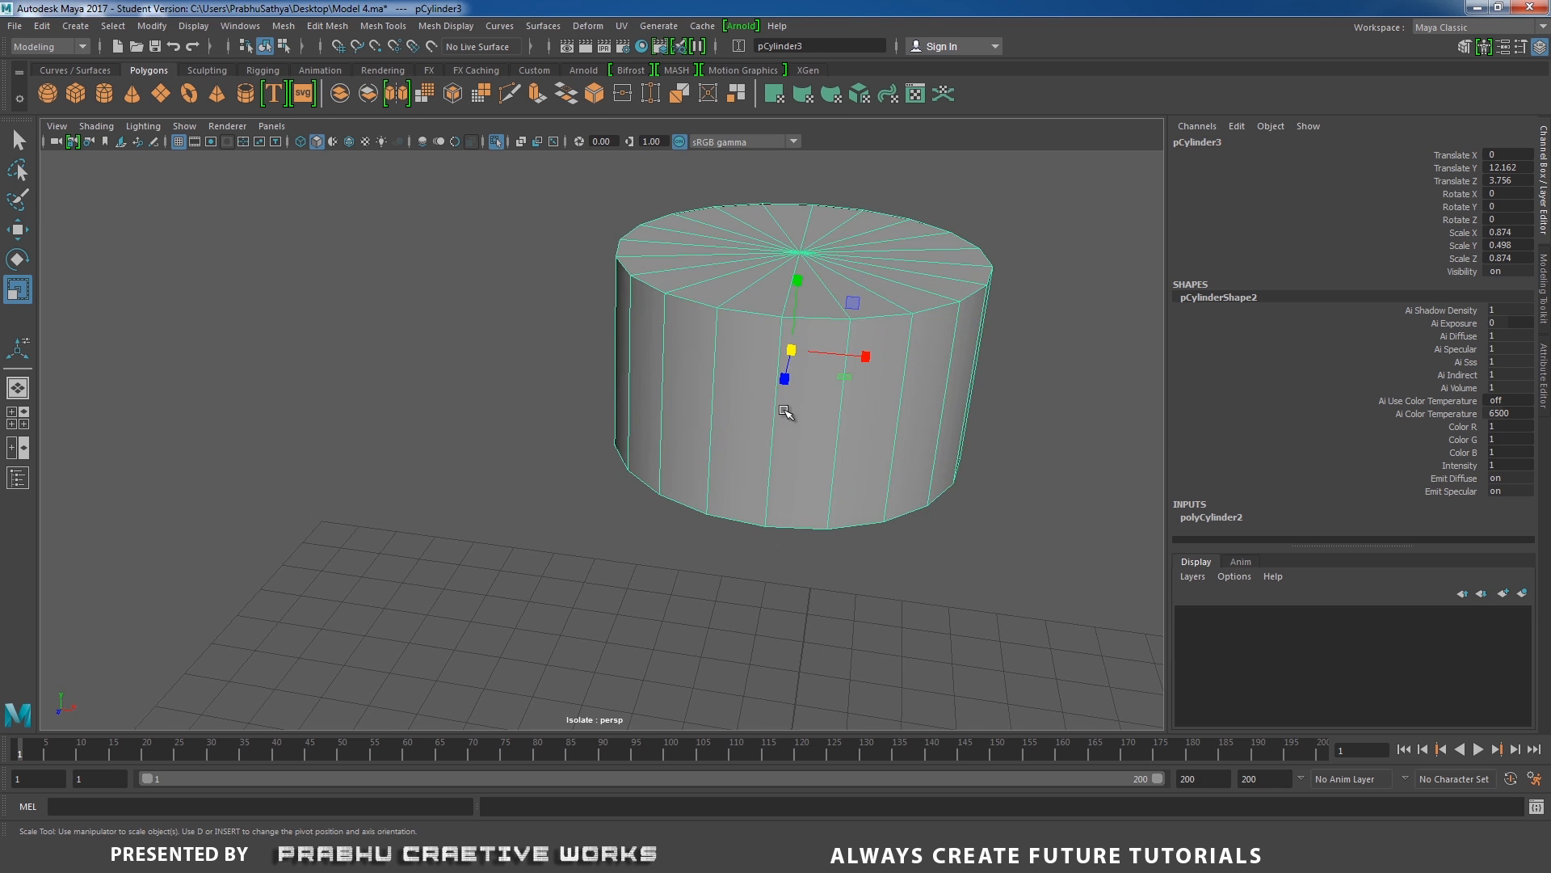
click(1237, 516)
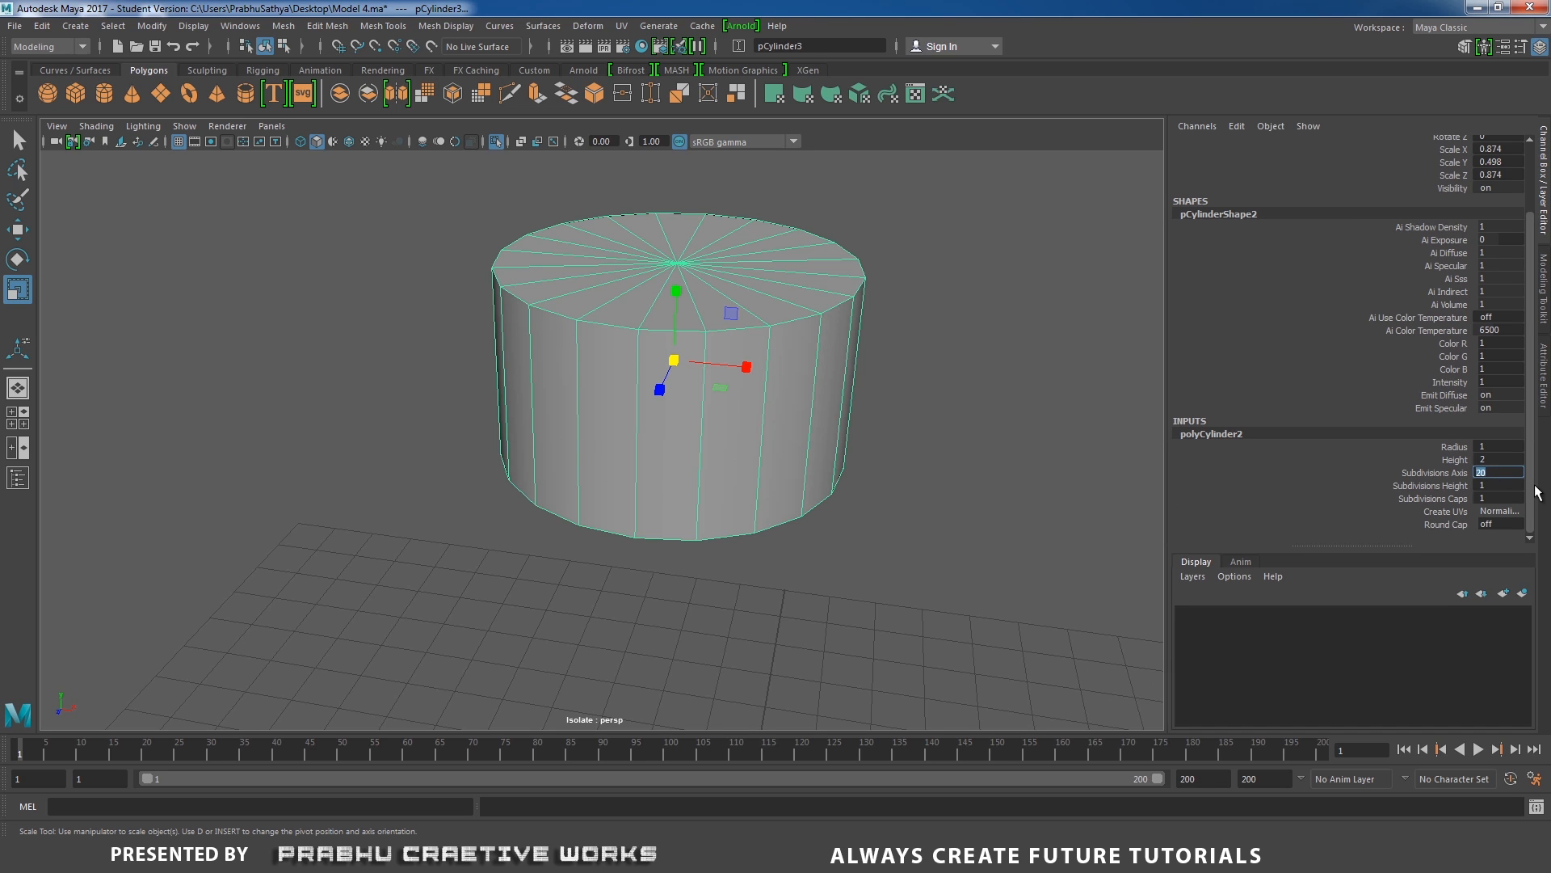
key(Return)
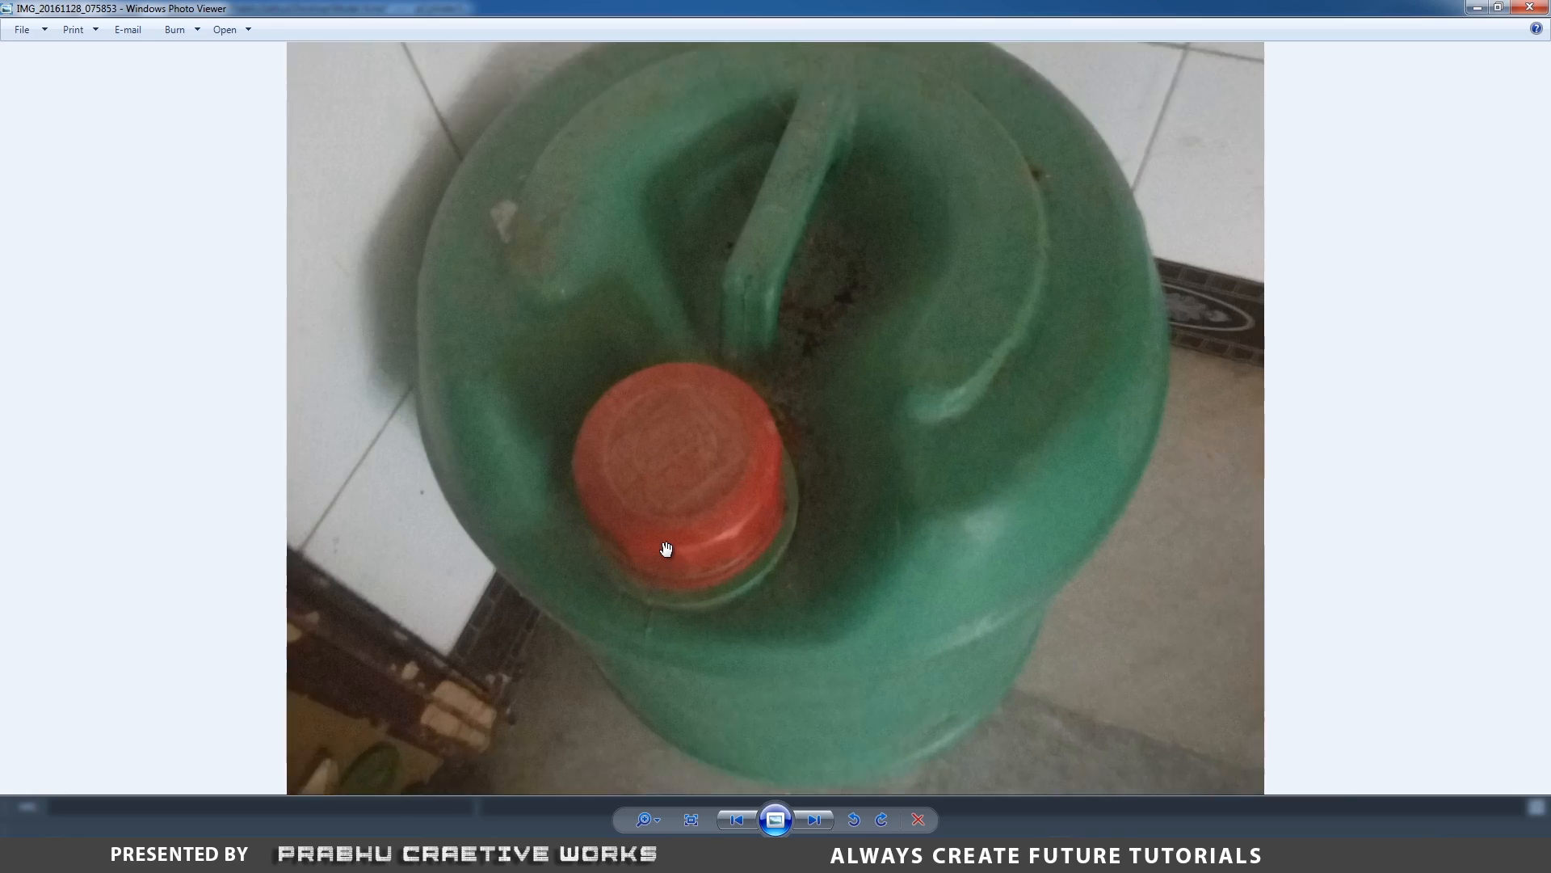
Examine the red cap in the reference photo and inspect the cylinder from several angles for comparison.
scroll(686, 572, up, 2)
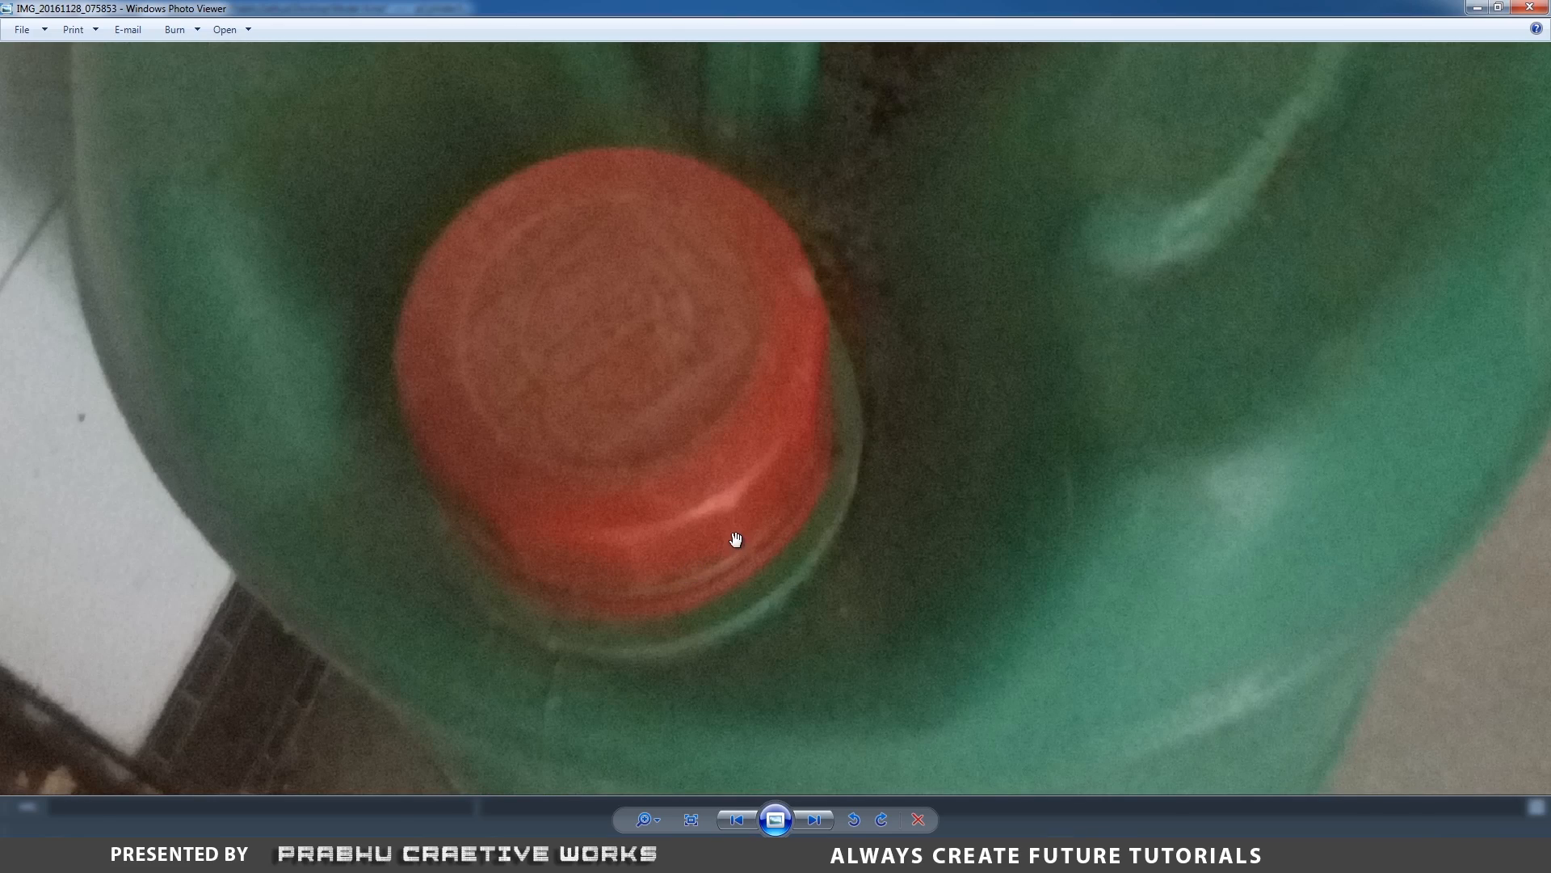
scroll(730, 530, down, 2)
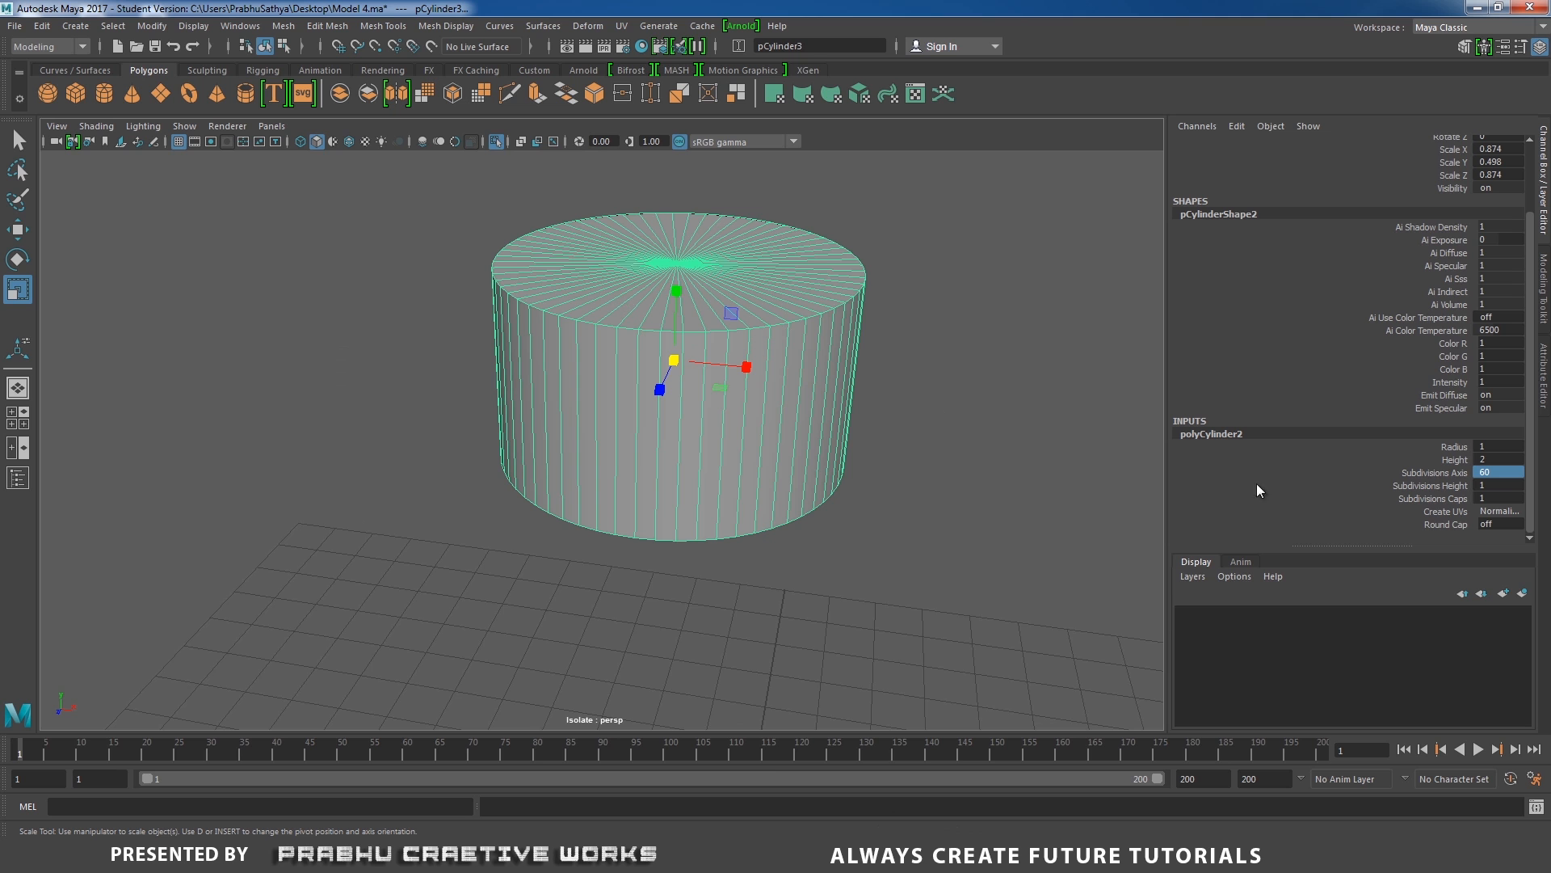
click(496, 142)
click(496, 142)
scroll(629, 350, down, 1)
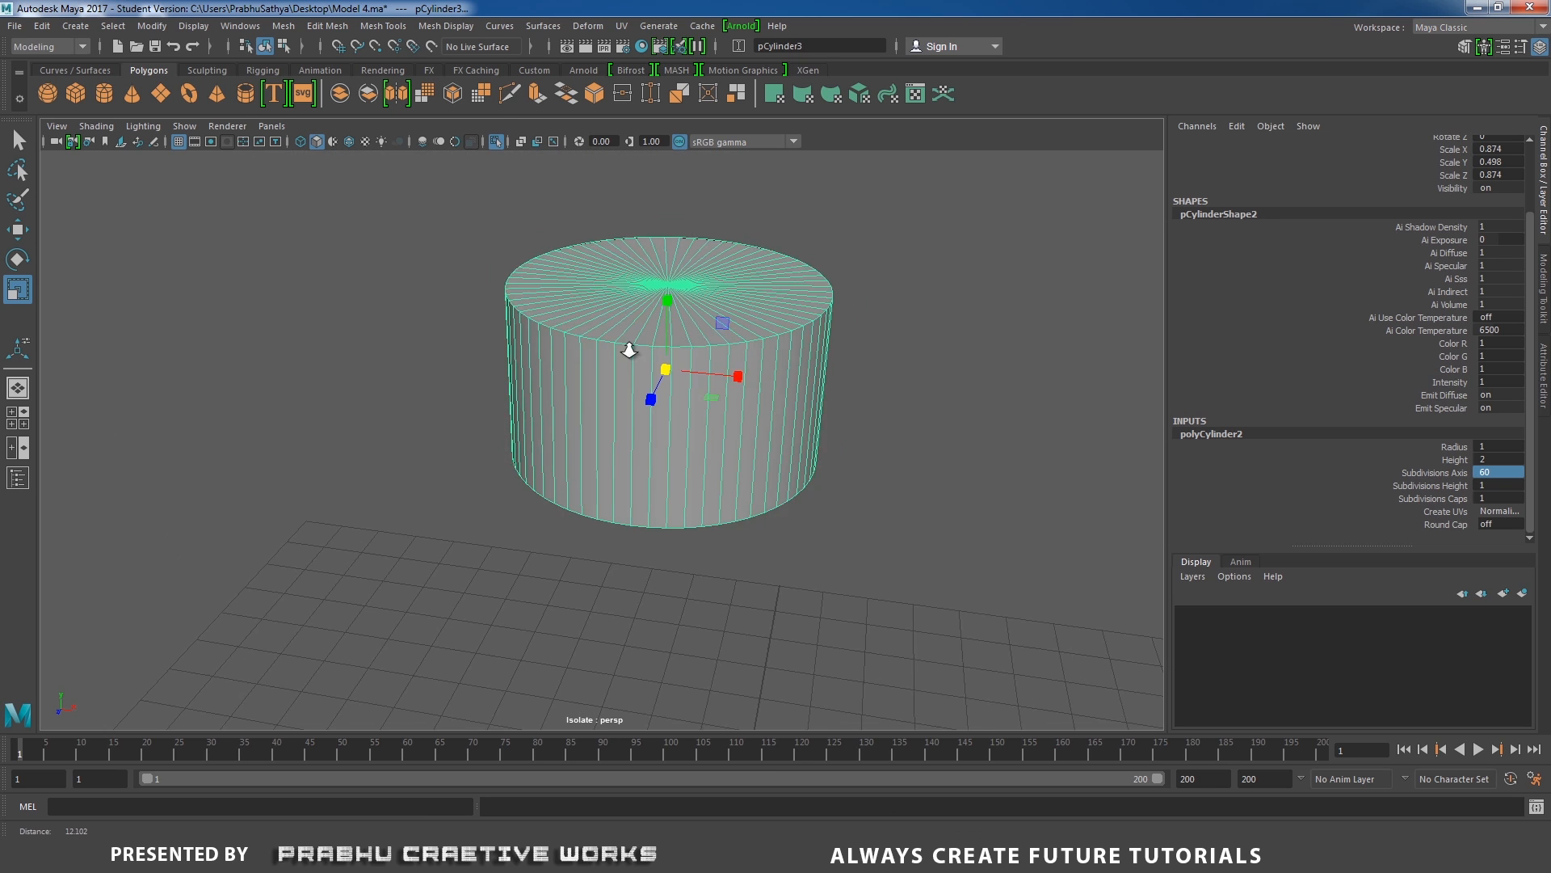
scroll(629, 350, down, 3)
alt+drag(629, 349, 751, 429)
scroll(751, 429, up, 3)
alt+middle_drag(710, 418, 644, 447)
scroll(644, 447, up, 2)
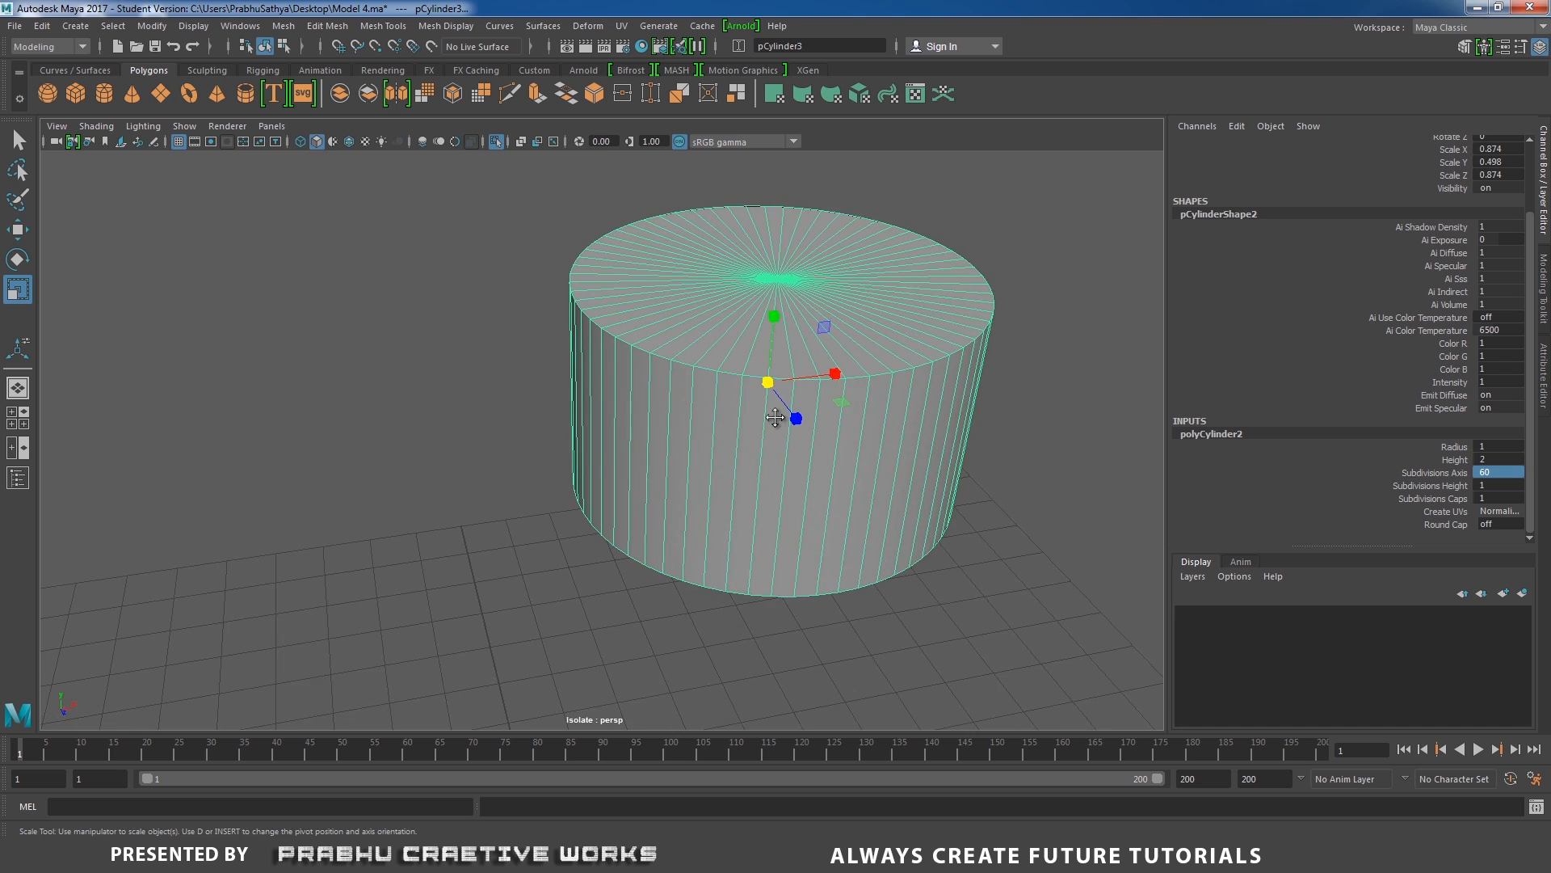
alt+middle_drag(776, 418, 636, 530)
scroll(786, 477, down, 3)
alt+drag(786, 477, 683, 410)
scroll(728, 507, up, 5)
alt+middle_drag(693, 381, 731, 491)
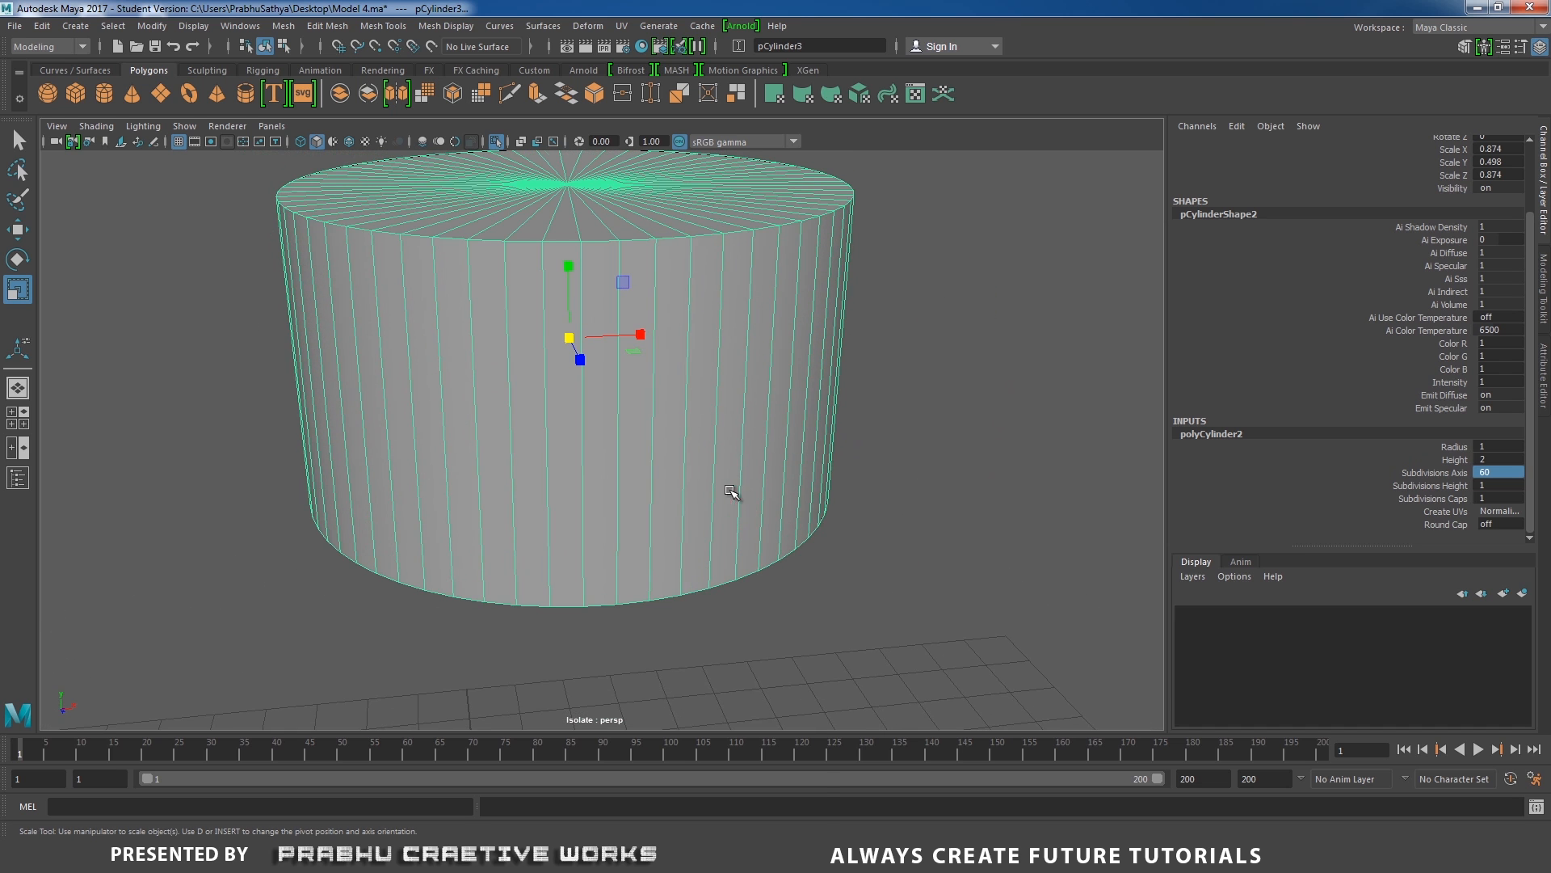
shift+right_drag(709, 446, 634, 462)
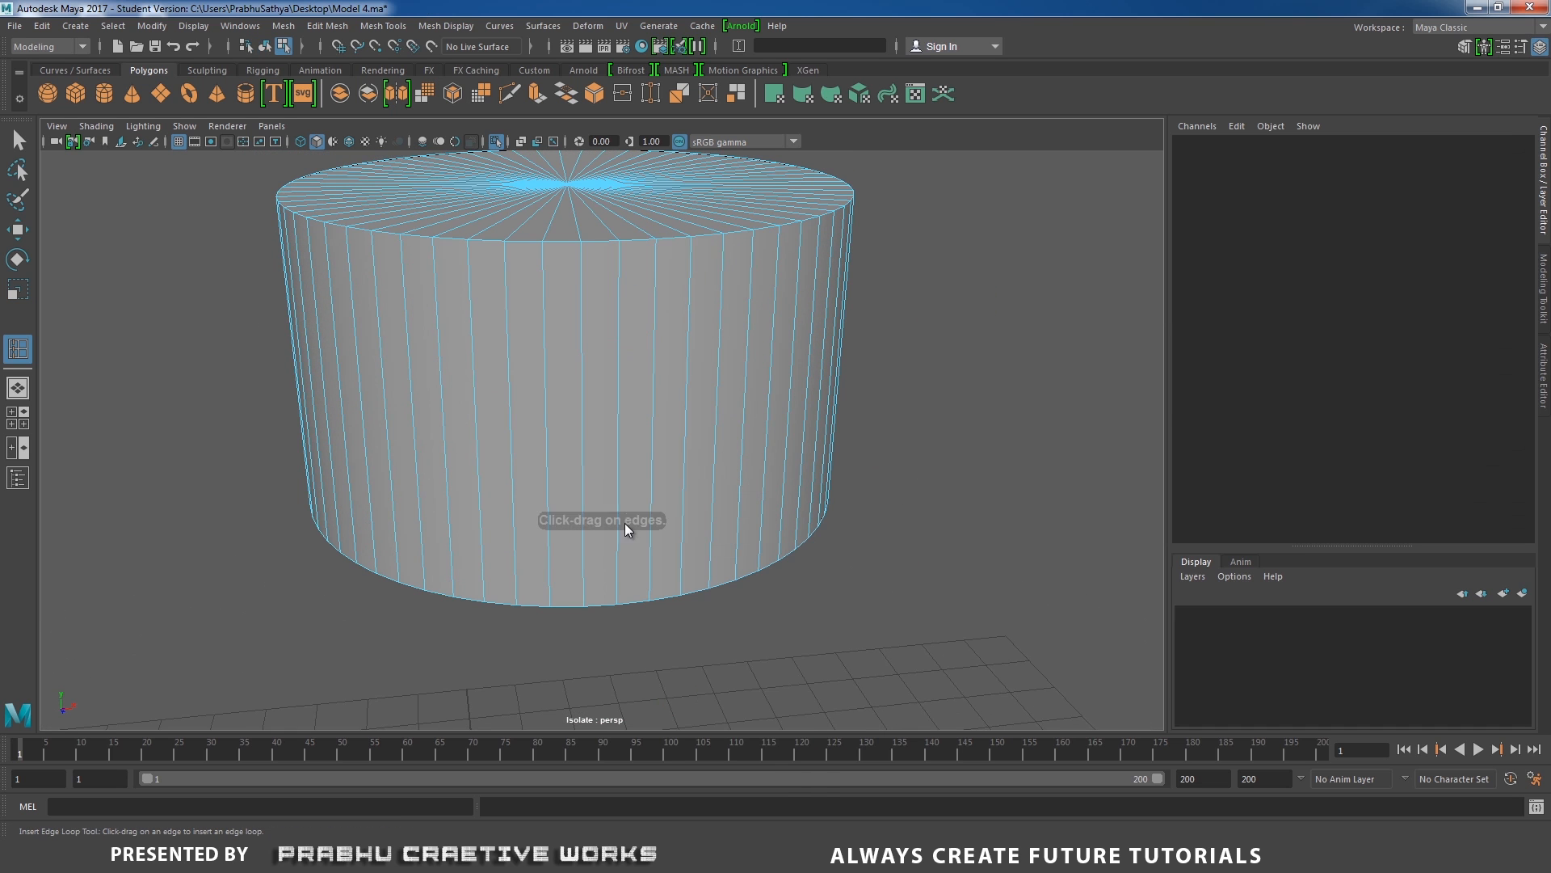
drag(654, 581, 659, 583)
key(w)
key(ctrl+z)
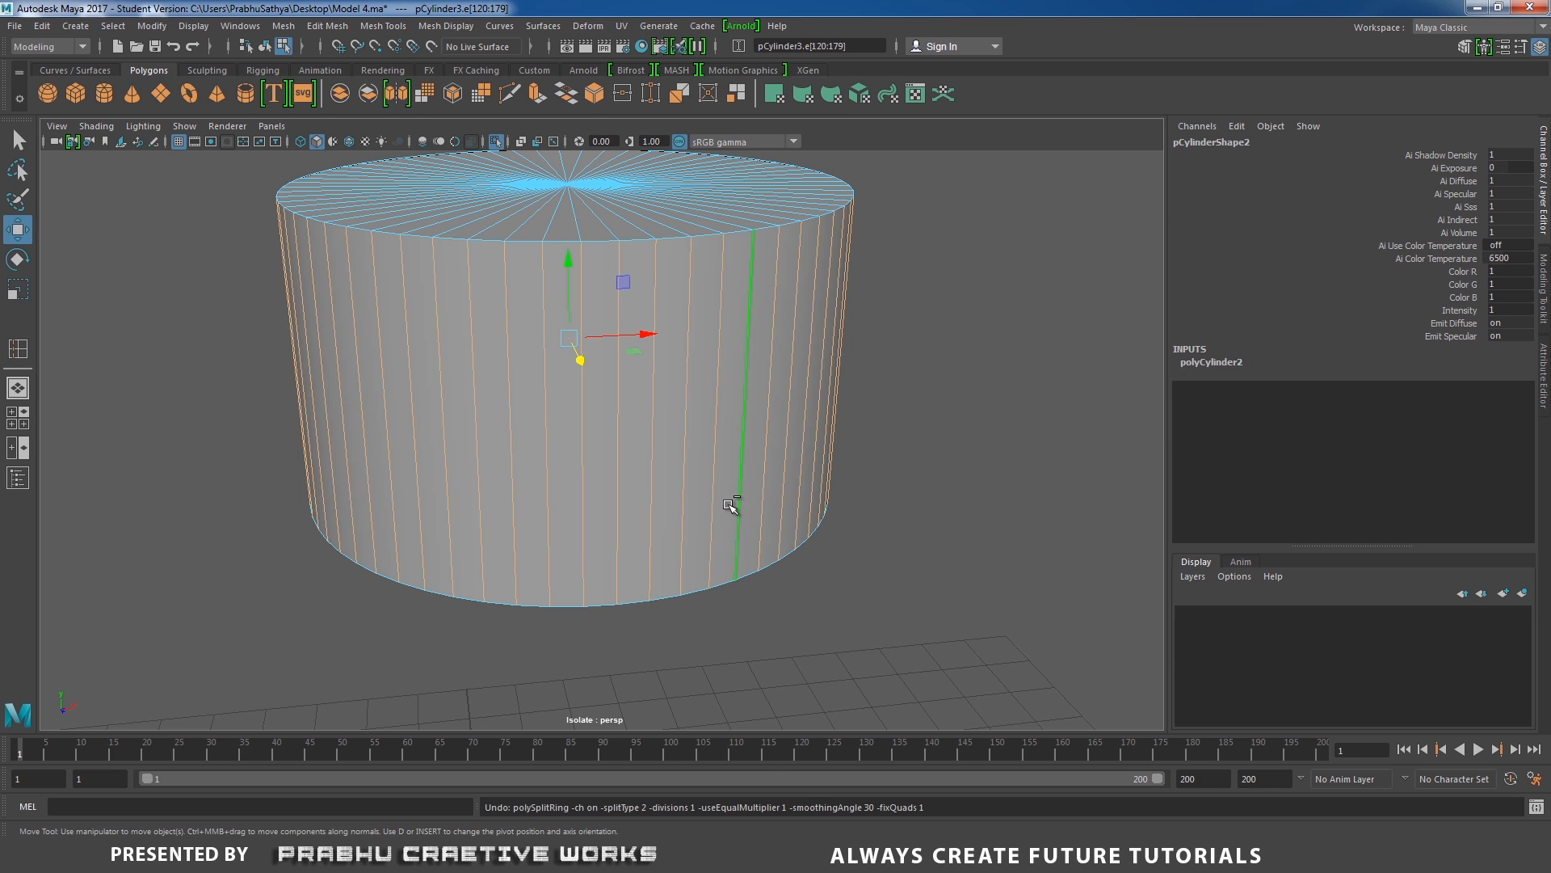
Reset the Insert Edge Loop tool's settings and insert one edge loop near the cylinder's top edge and one near its bottom edge.
right_drag(741, 376, 781, 371)
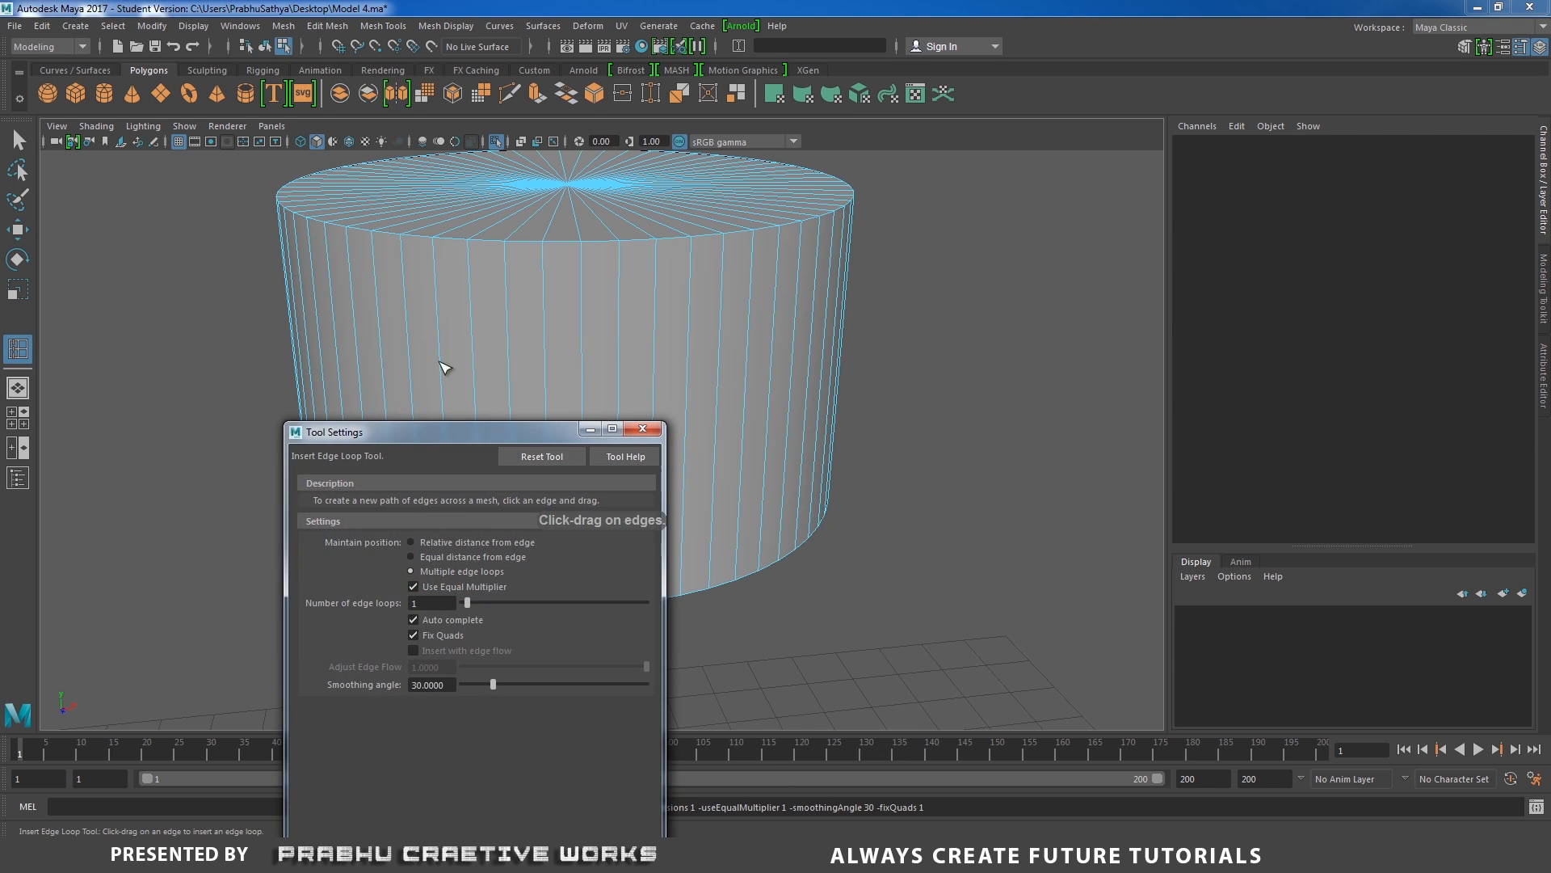
click(529, 457)
click(644, 428)
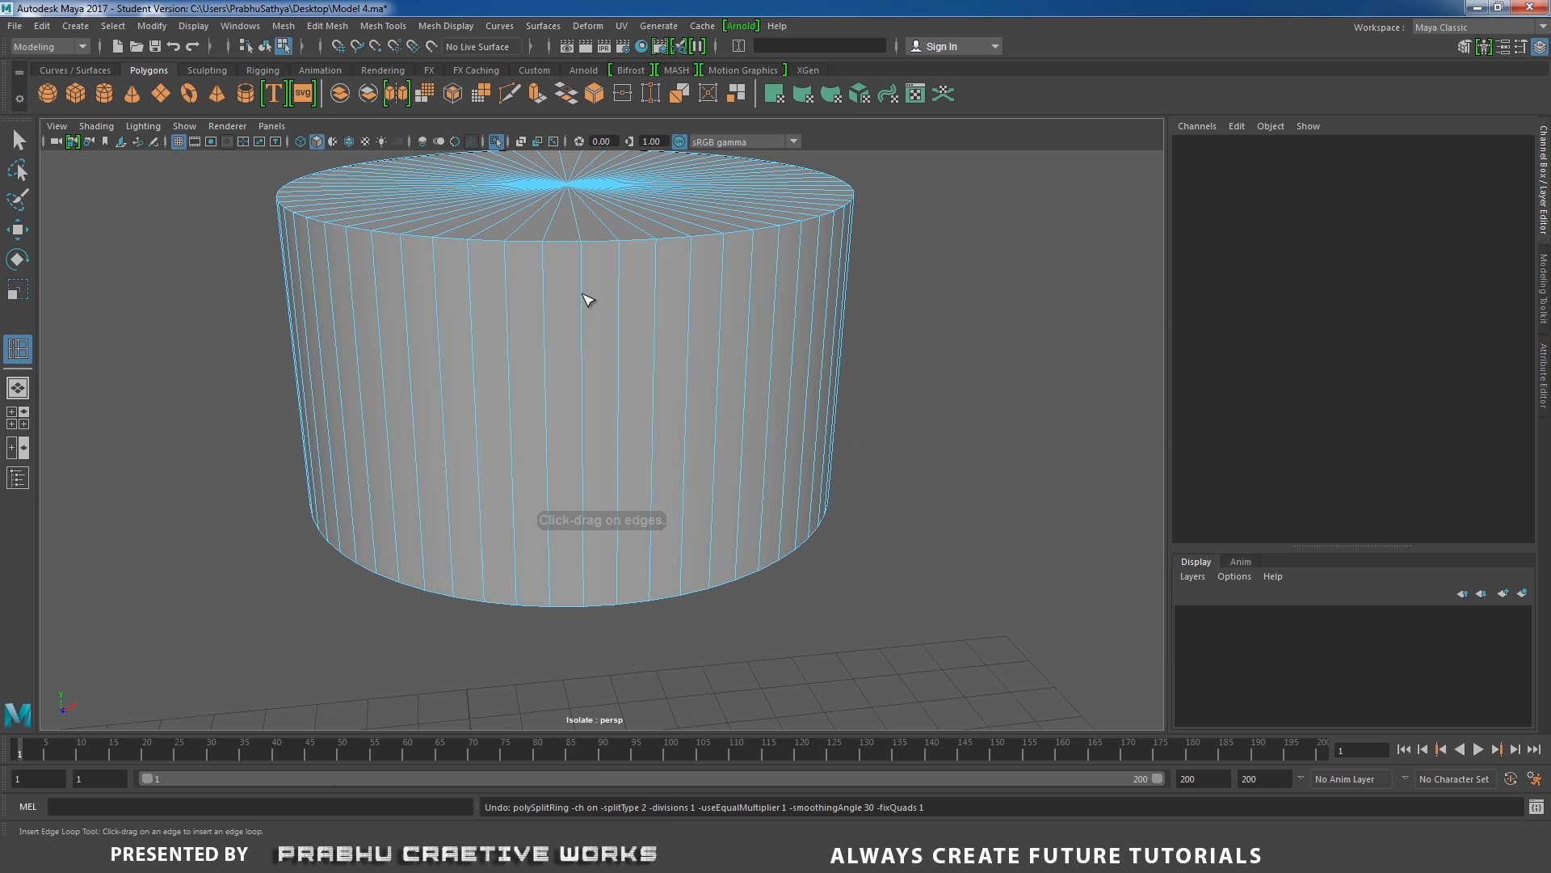
drag(587, 300, 588, 279)
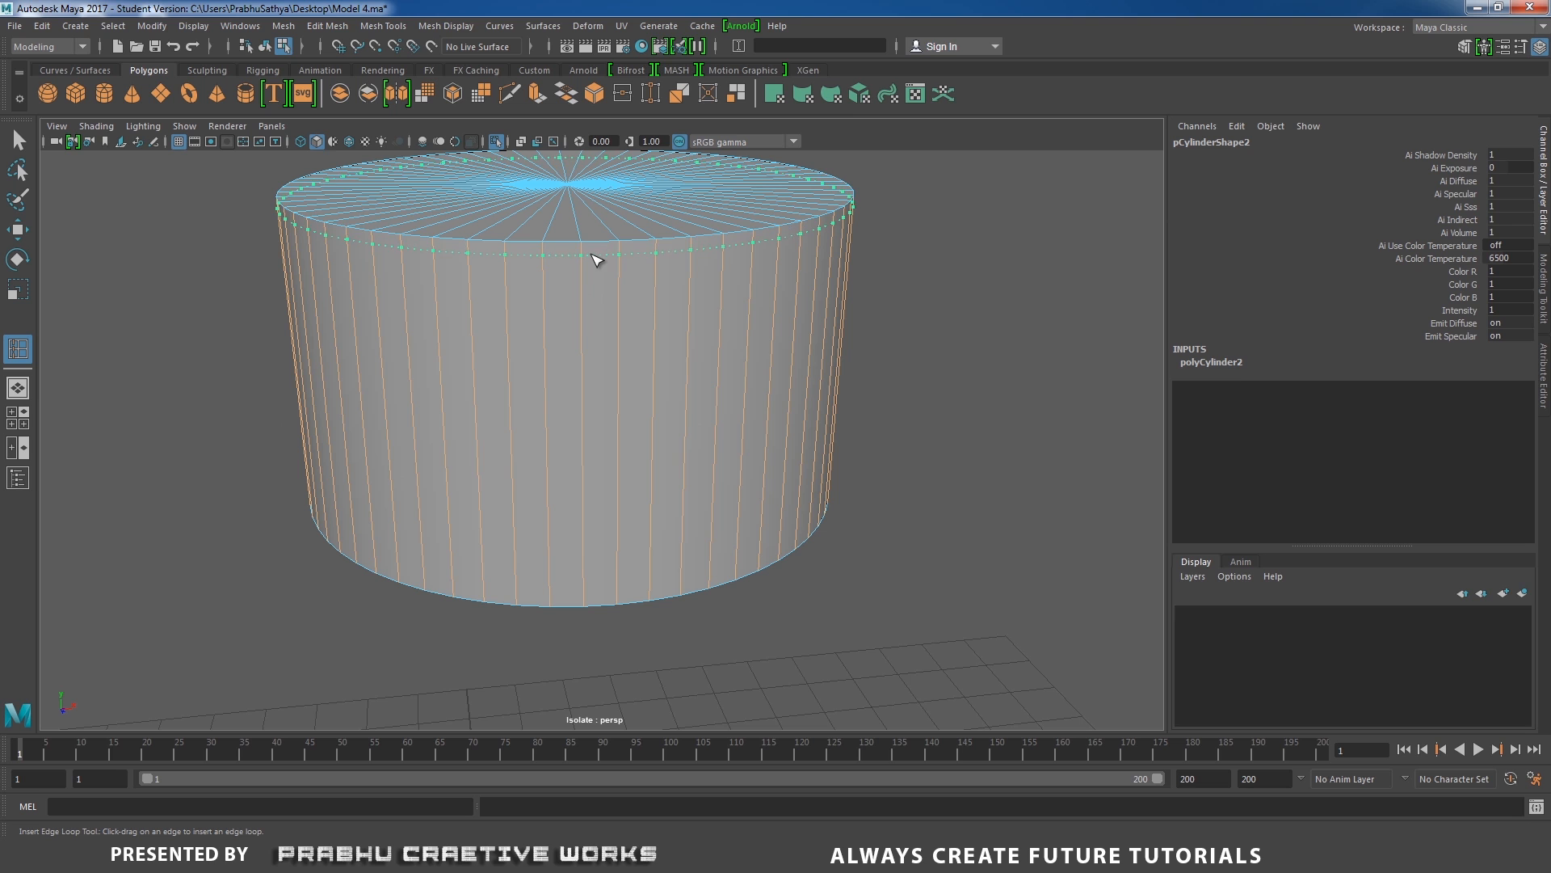
drag(594, 259, 596, 261)
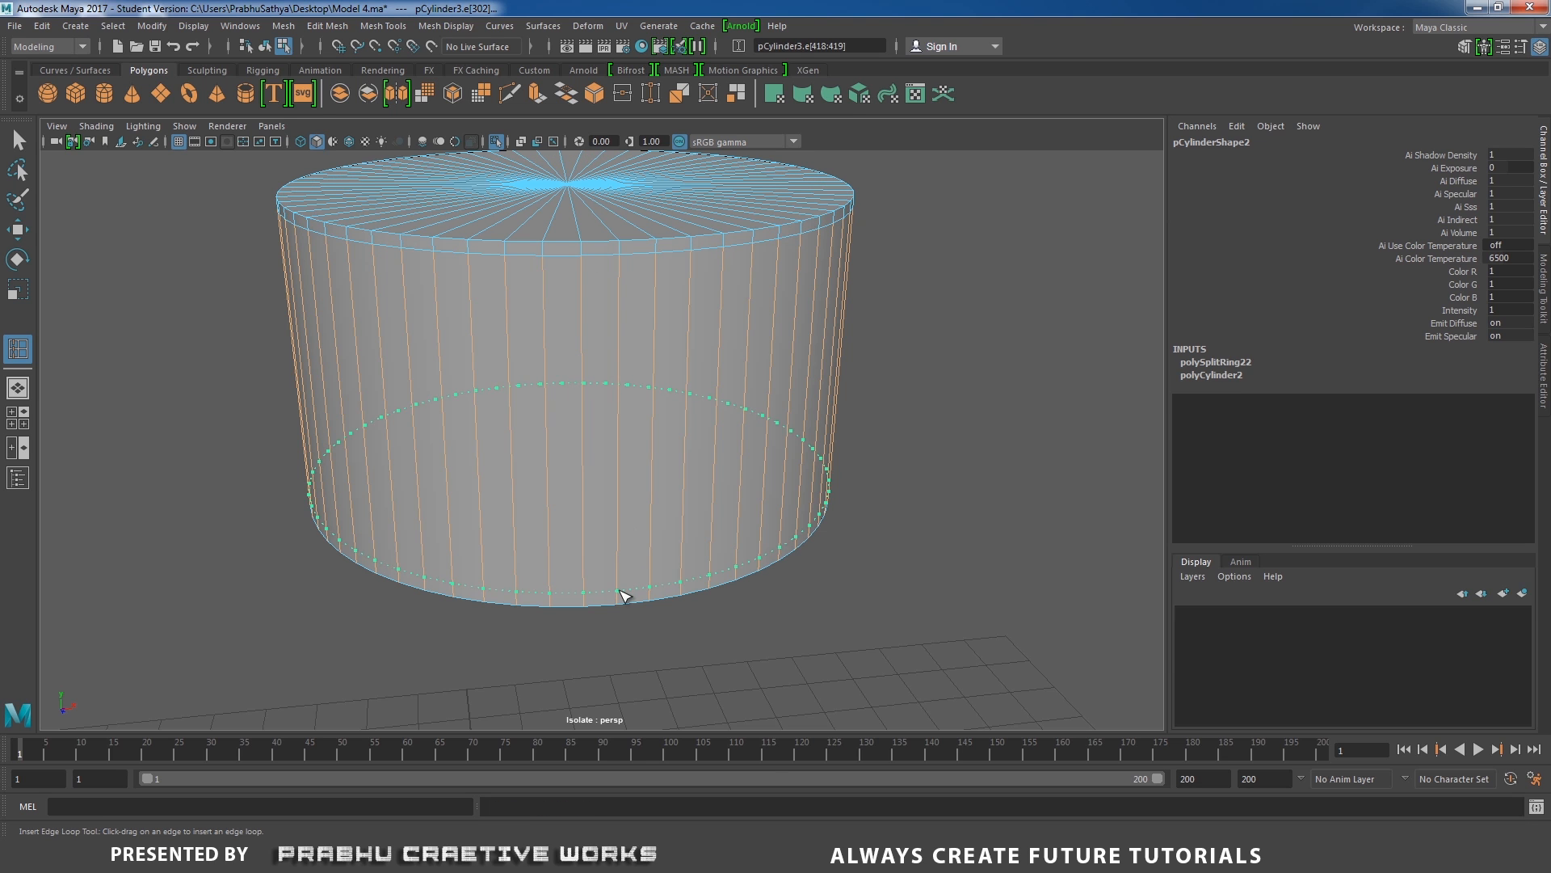
drag(625, 596, 644, 589)
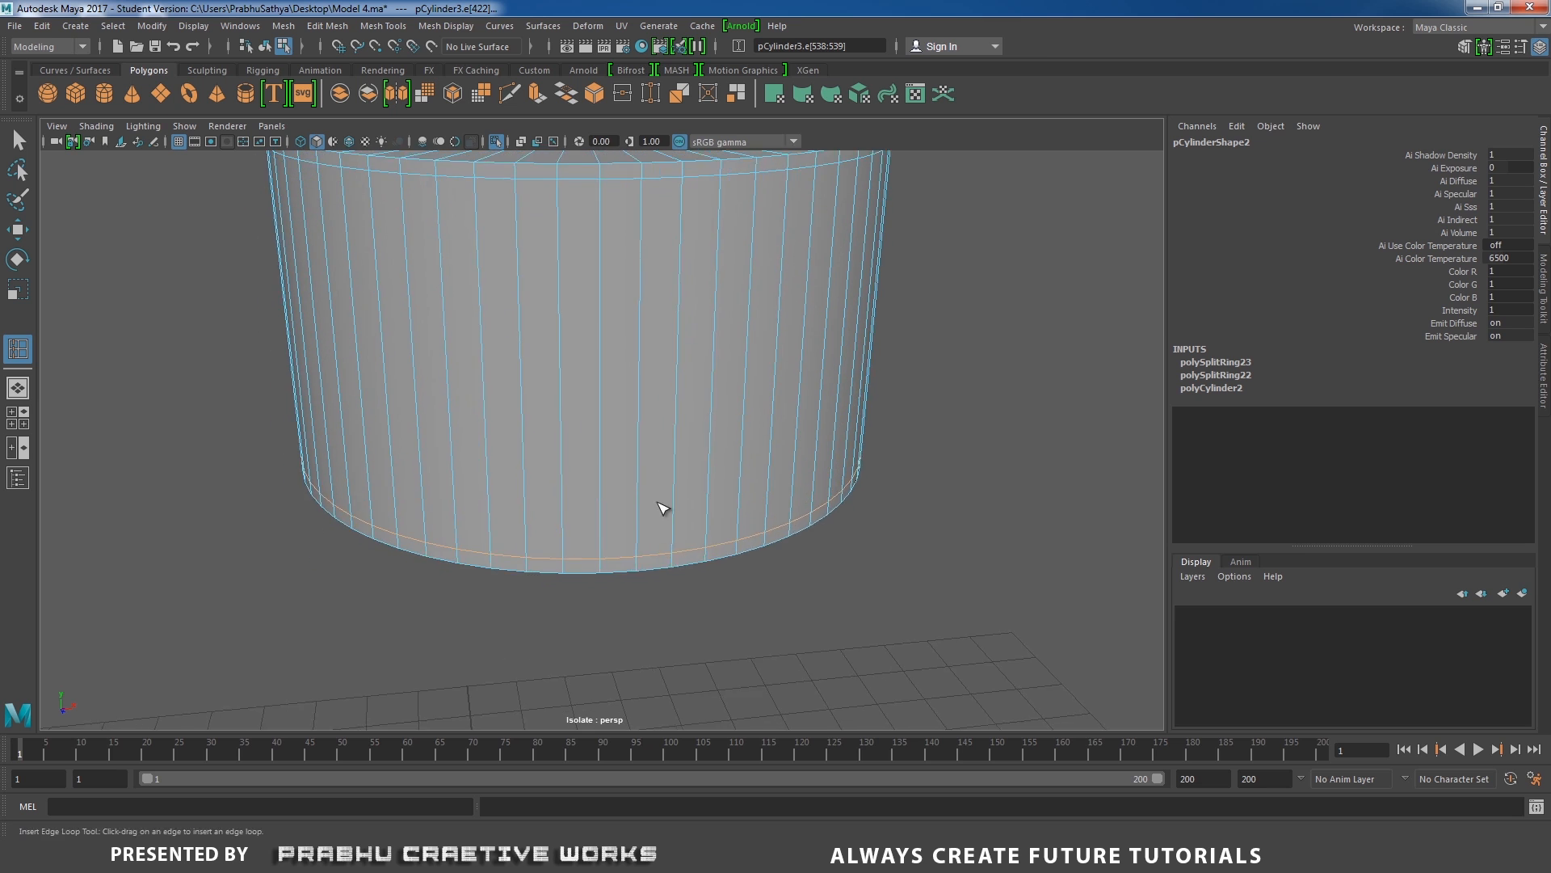
Extrude the full ring of narrow faces at the cylinder's bottom outward, with Local Translate Z about 0.037, to form a lip.
alt+right_drag(662, 508, 689, 508)
key(w)
right_drag(689, 391, 692, 438)
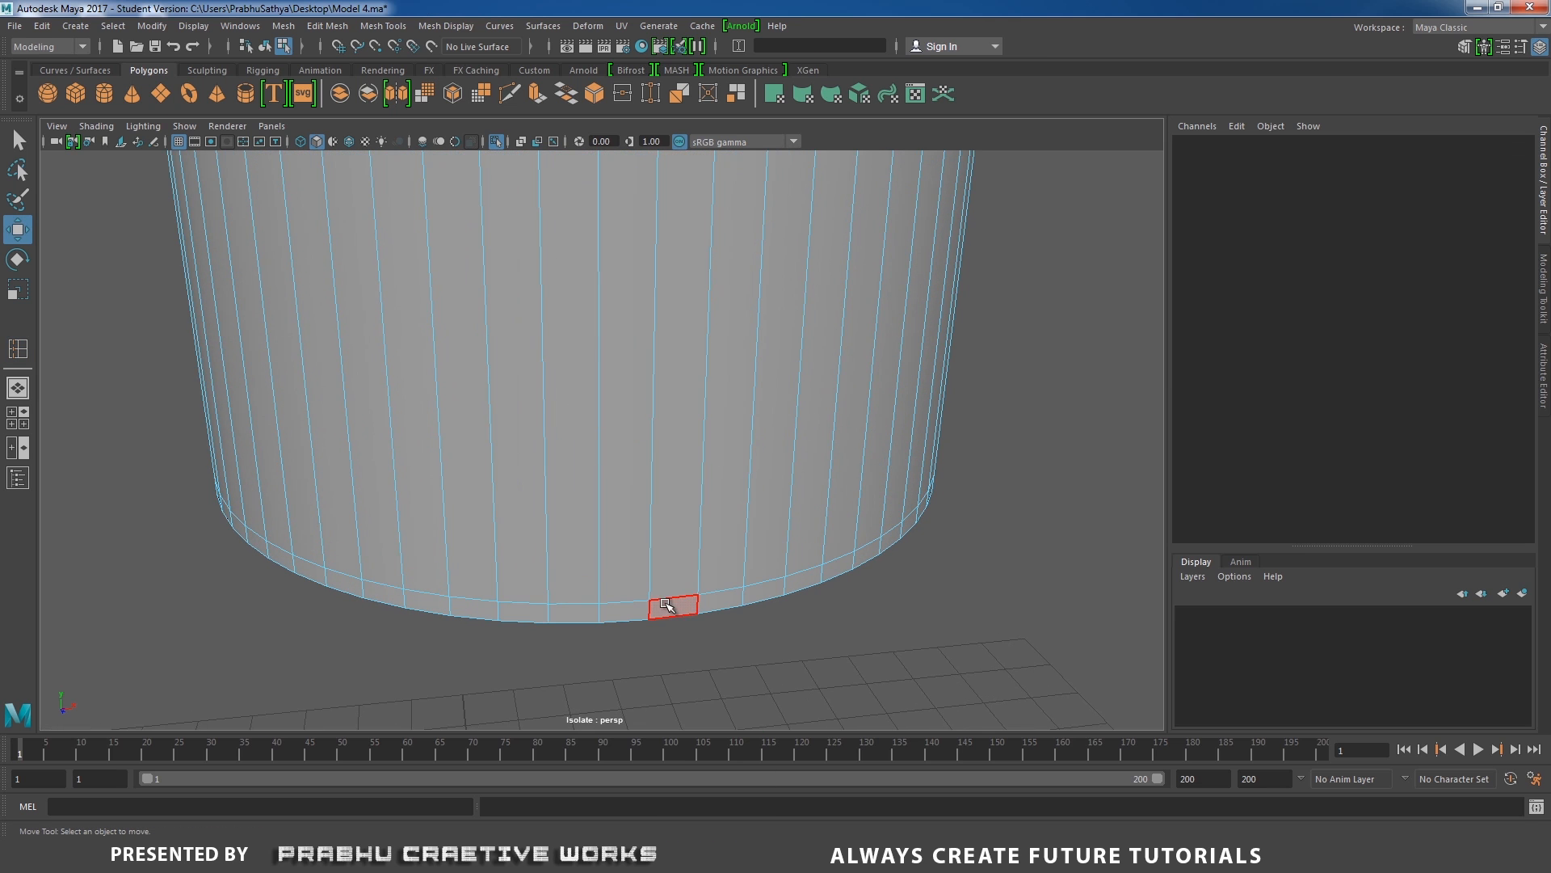
click(667, 606)
double_click(630, 612)
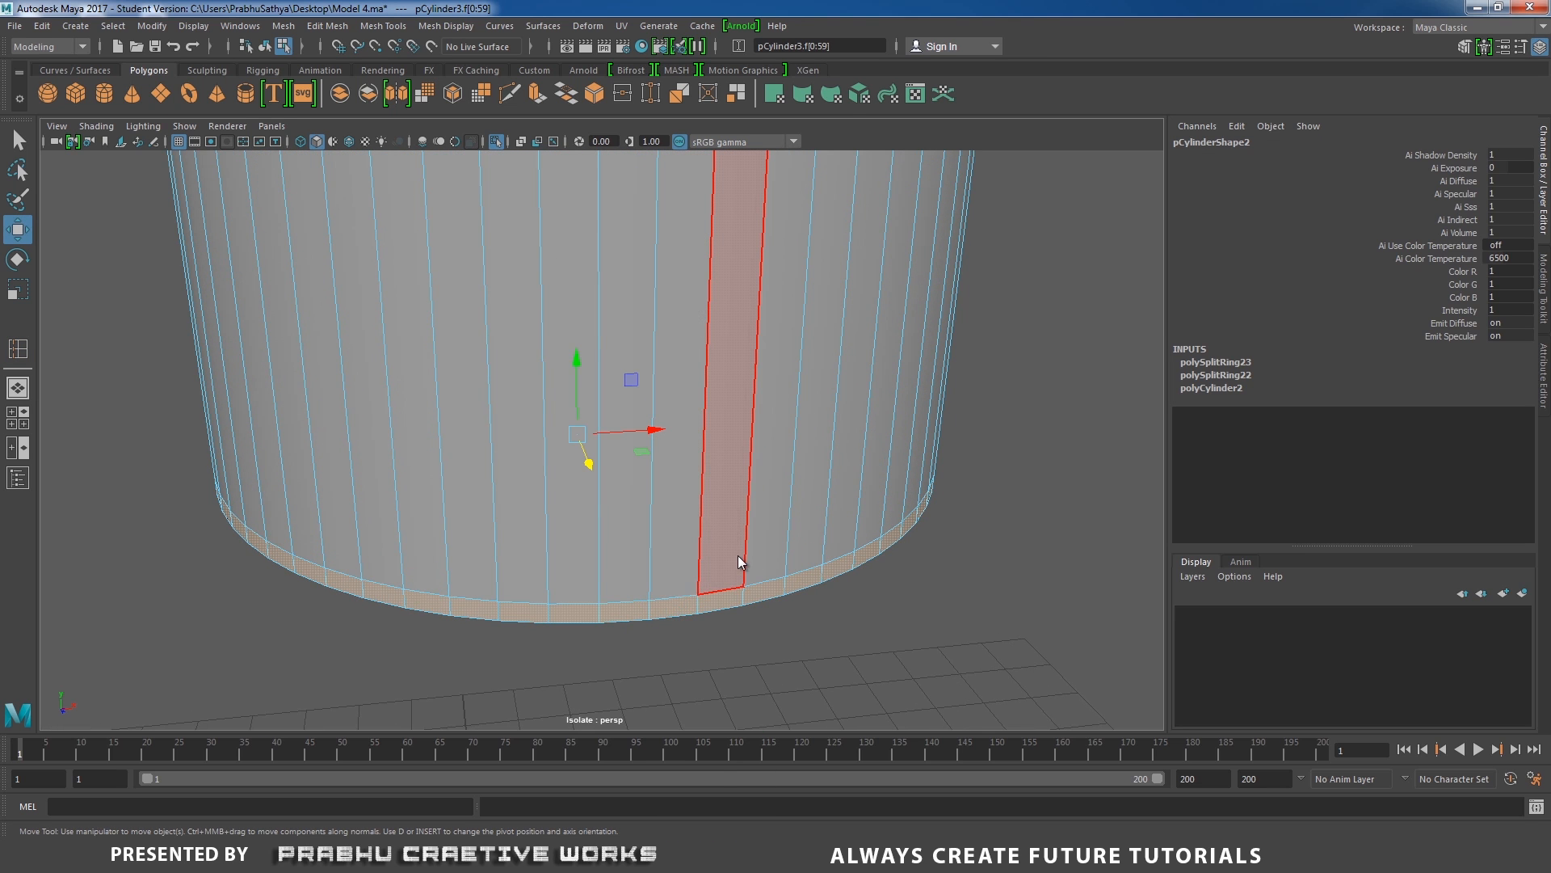
shift+right_drag(738, 555, 755, 547)
alt+drag(806, 529, 764, 482)
alt+middle_drag(828, 479, 977, 480)
drag(677, 438, 680, 444)
alt+right_drag(869, 530, 751, 488)
alt+middle_drag(752, 488, 845, 560)
alt+right_drag(845, 560, 880, 571)
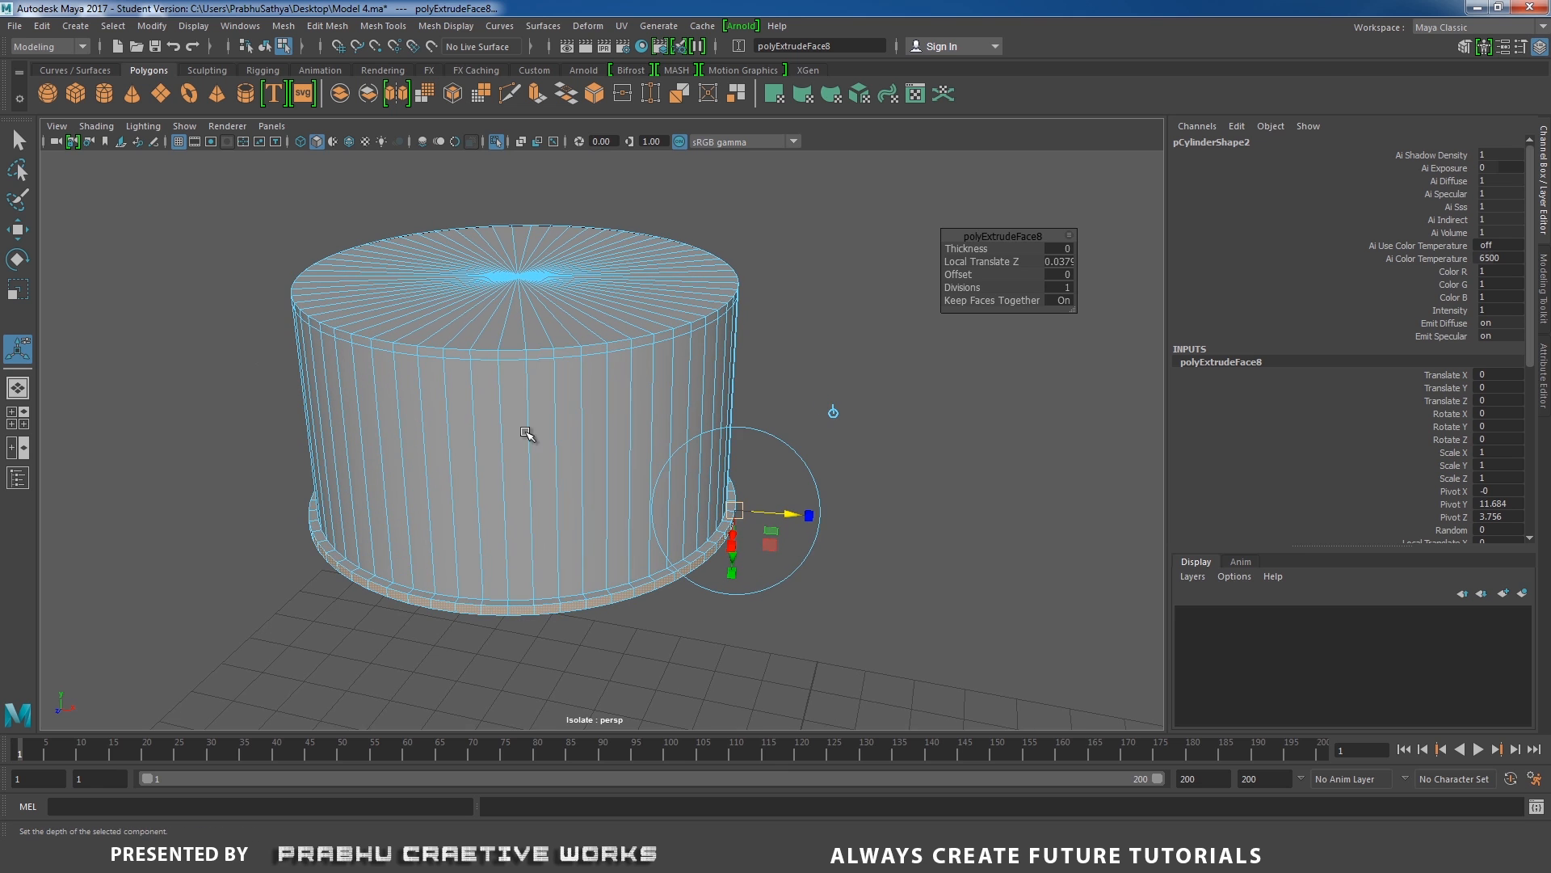
right_drag(514, 393, 589, 365)
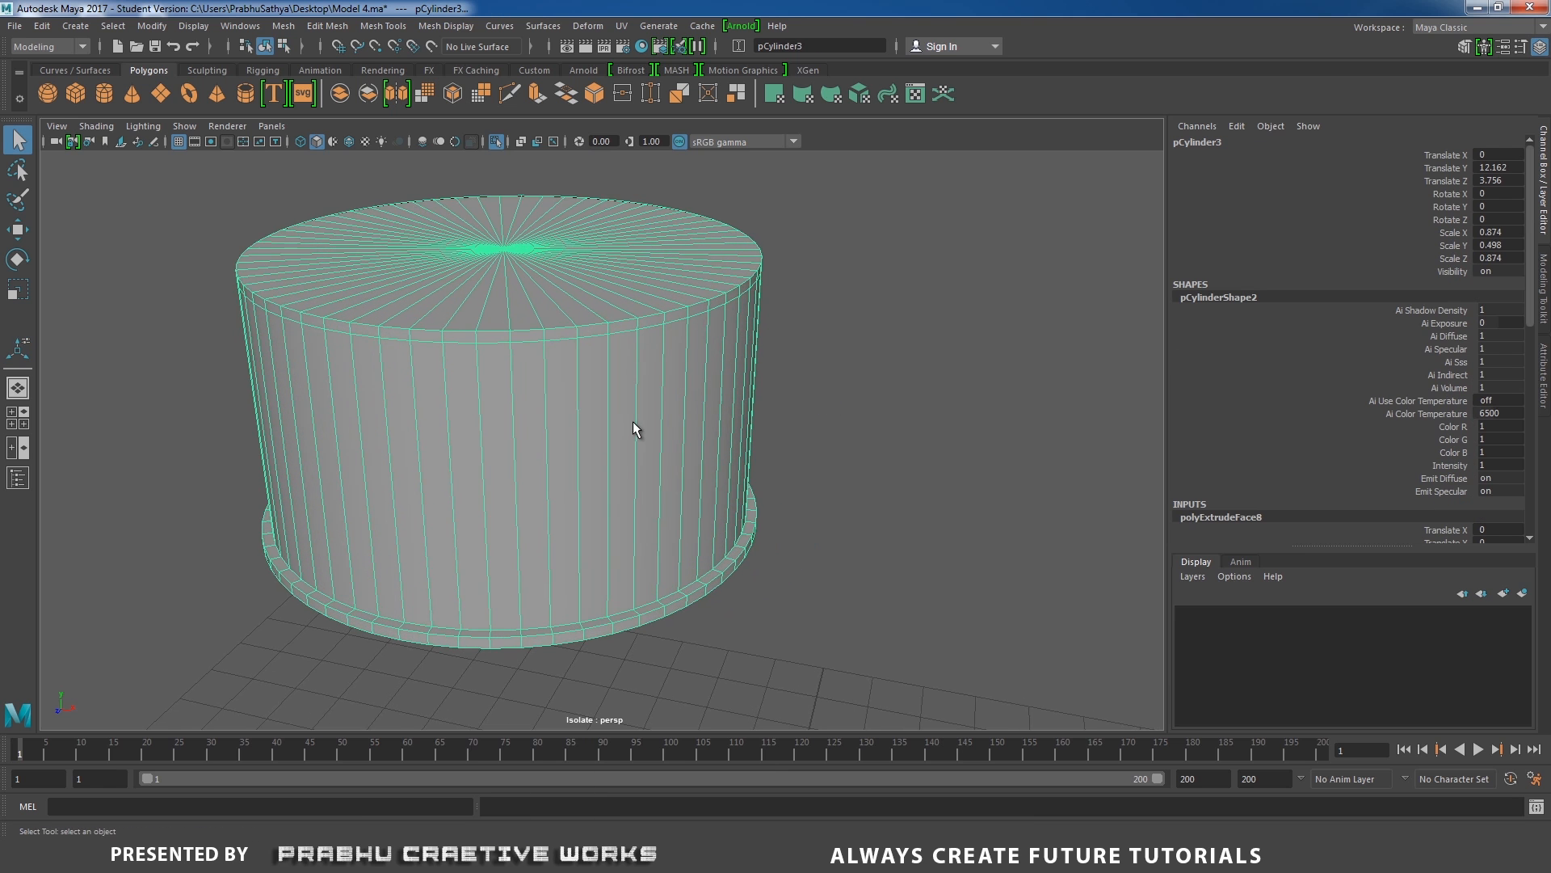
Insert an edge loop around the cap's side wall just above the extruded bottom lip.
alt+drag(633, 422, 584, 410)
alt+middle_drag(653, 448, 669, 564)
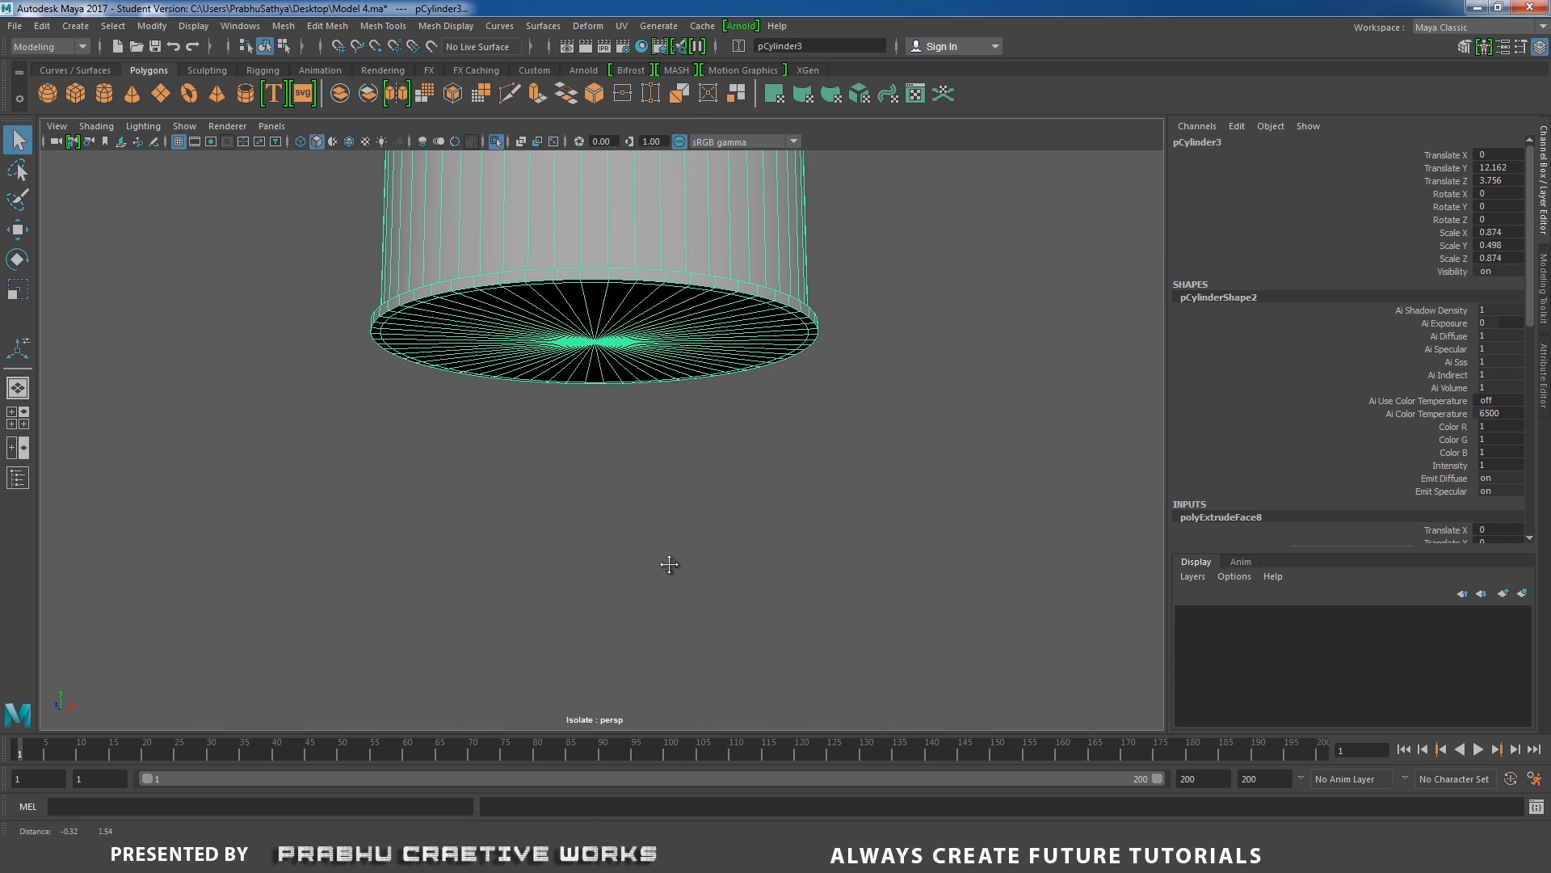
alt+drag(669, 564, 724, 348)
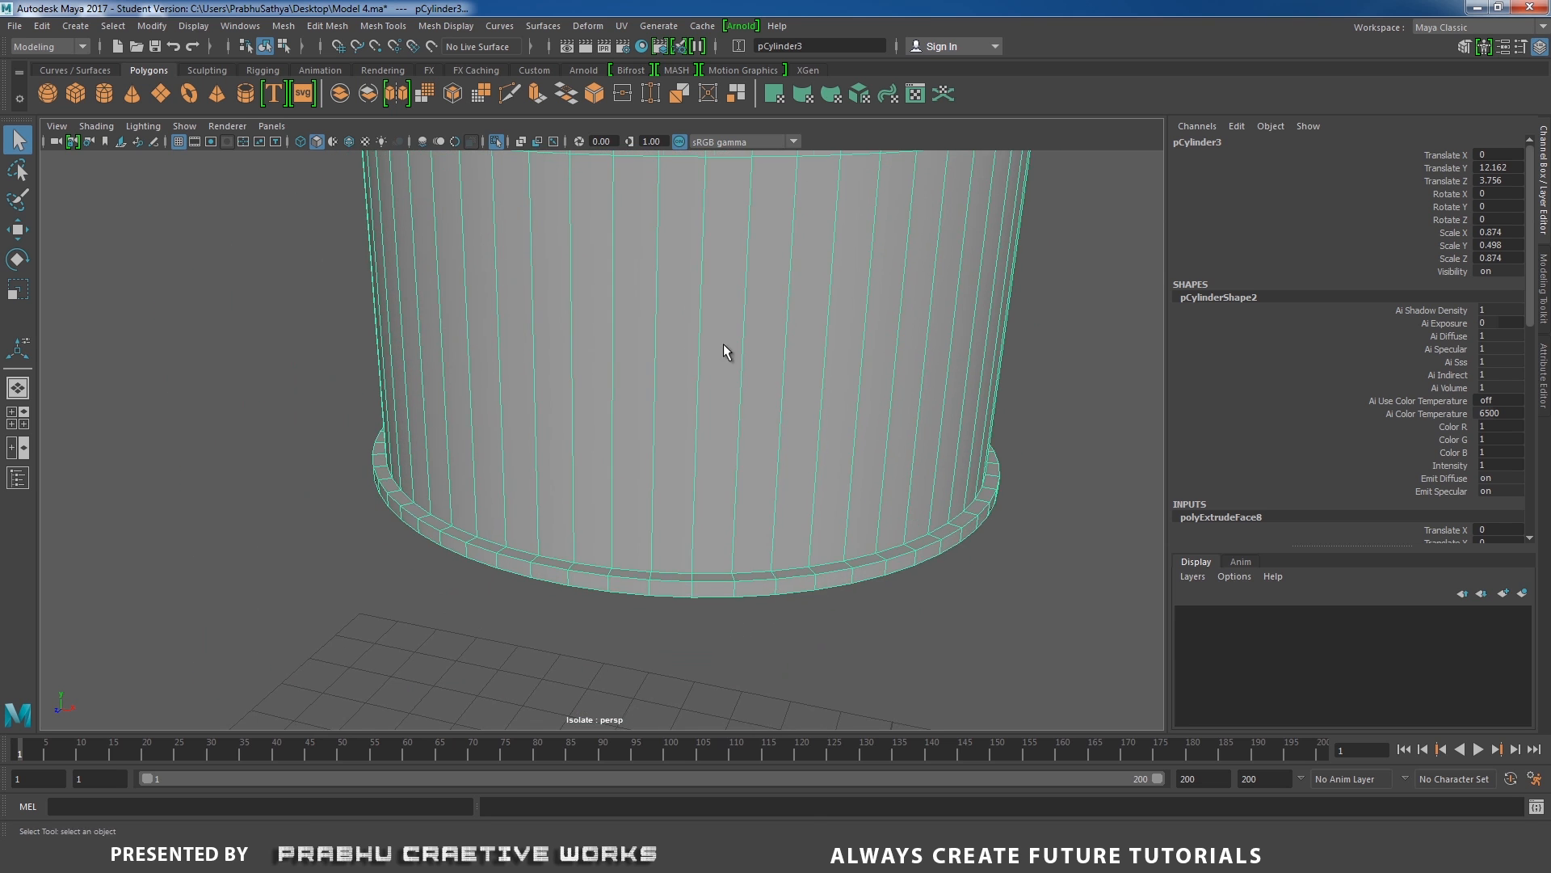
scroll(724, 348, up, 3)
shift+right_drag(725, 434, 656, 460)
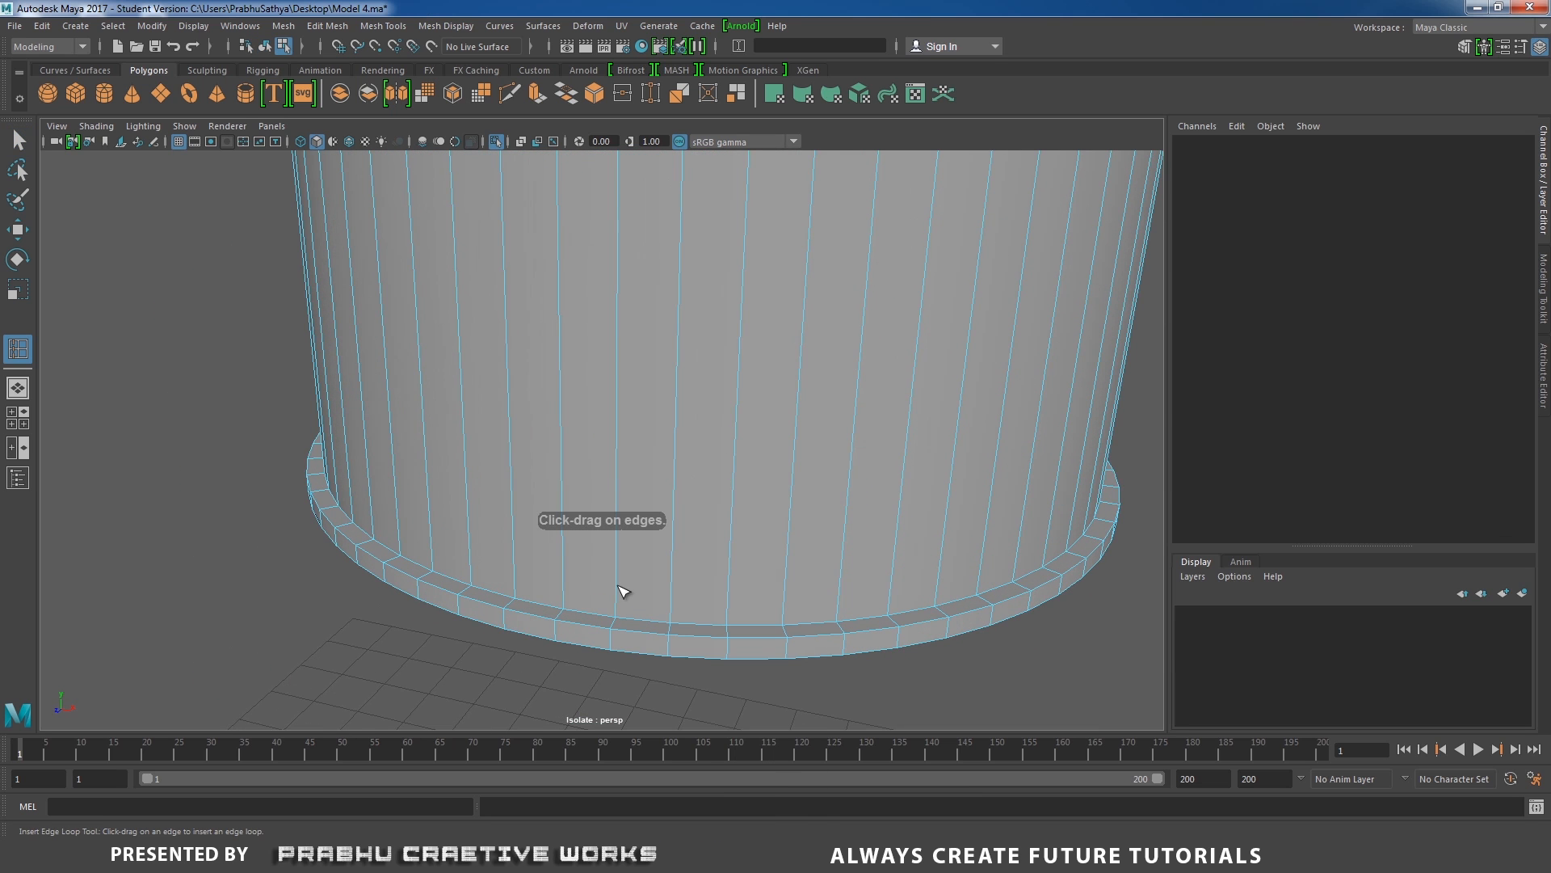
drag(622, 591, 617, 609)
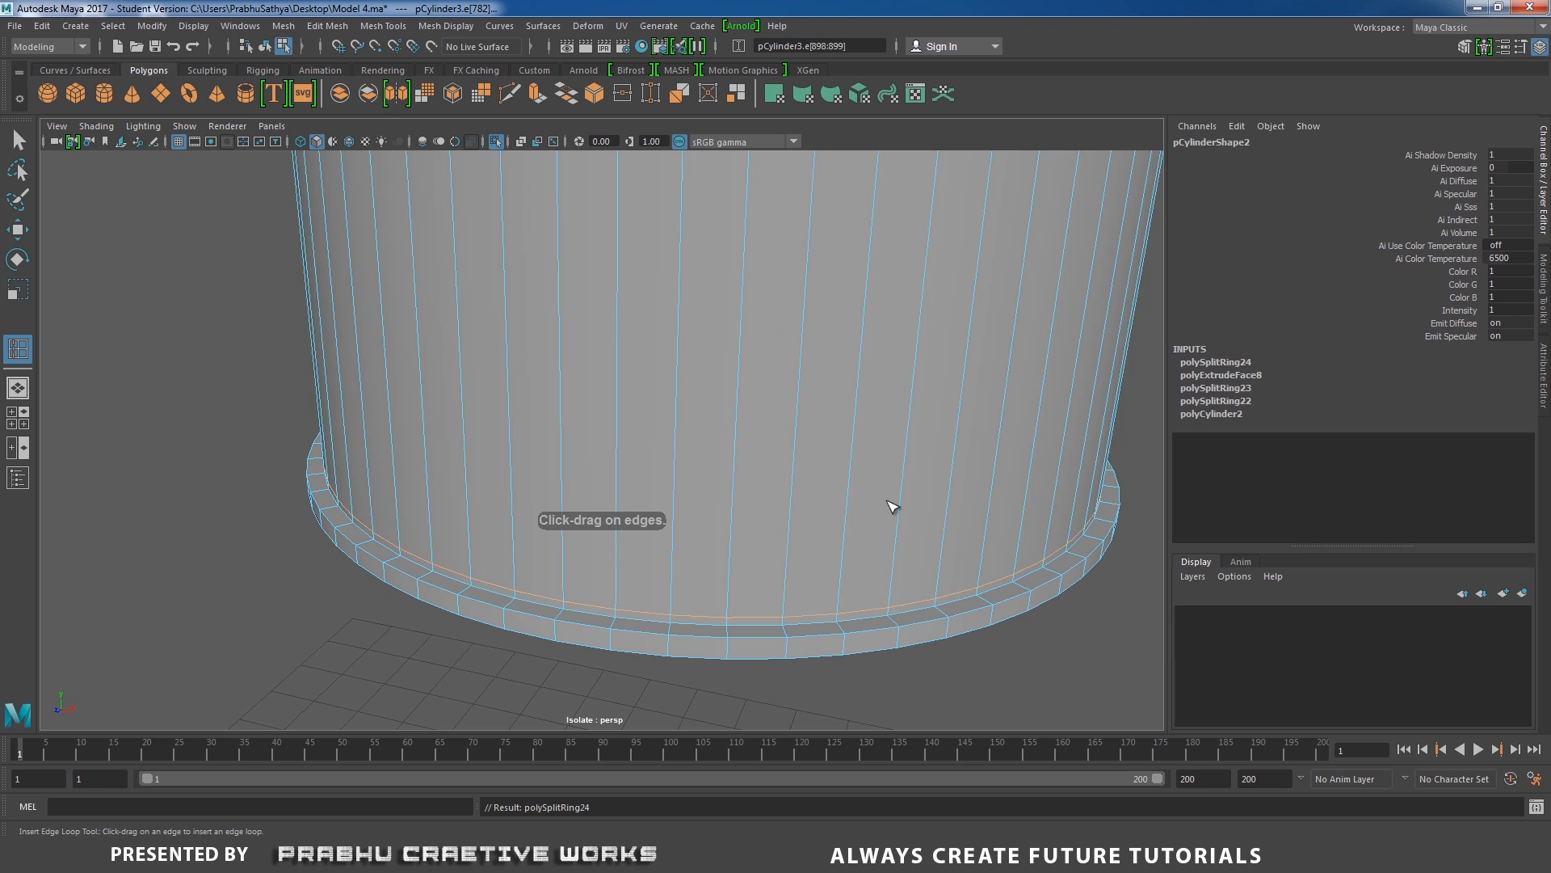
Inspect the cap's side wall, top face and bottom lip from several angles.
alt+right_drag(887, 502, 569, 375)
alt+middle_drag(569, 375, 598, 432)
alt+right_drag(597, 432, 665, 483)
alt+middle_drag(715, 455, 667, 438)
alt+right_drag(672, 444, 740, 491)
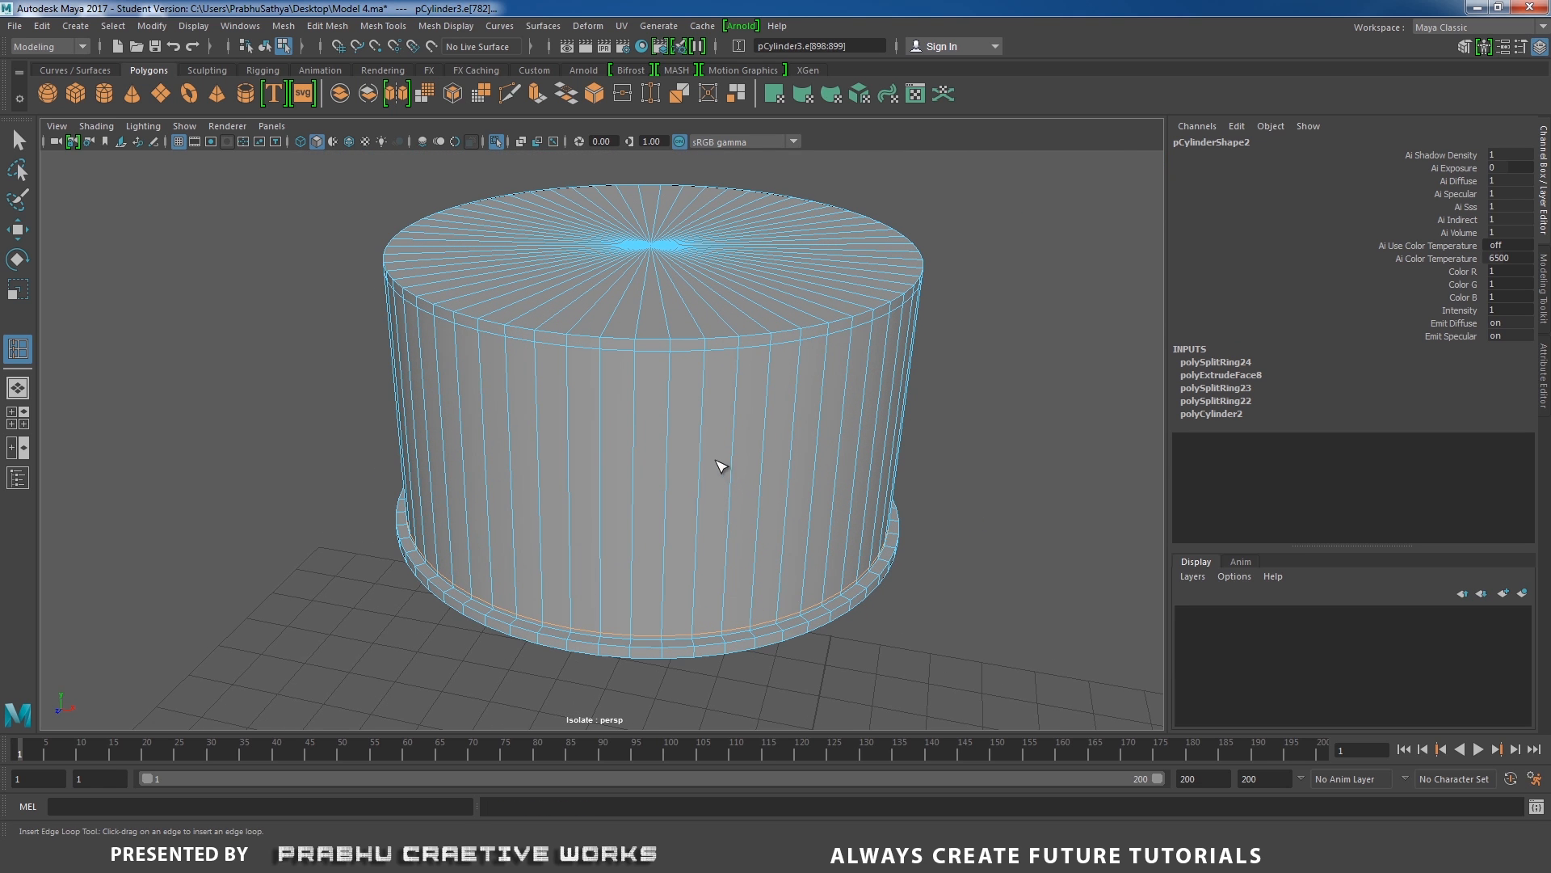
key(w)
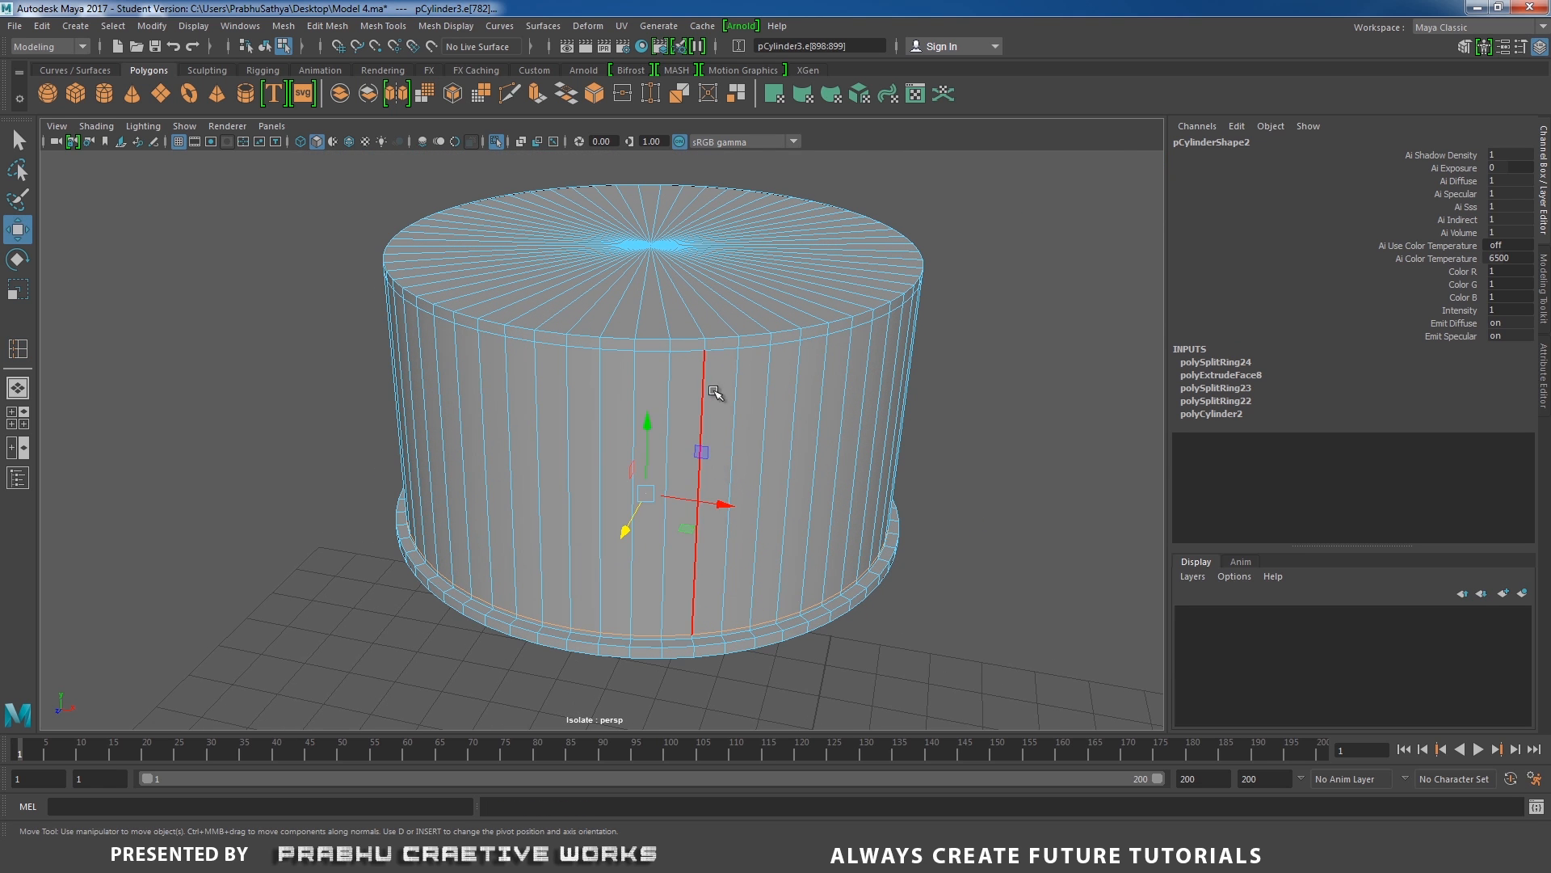
right_drag(717, 394, 777, 359)
alt+right_drag(777, 359, 800, 393)
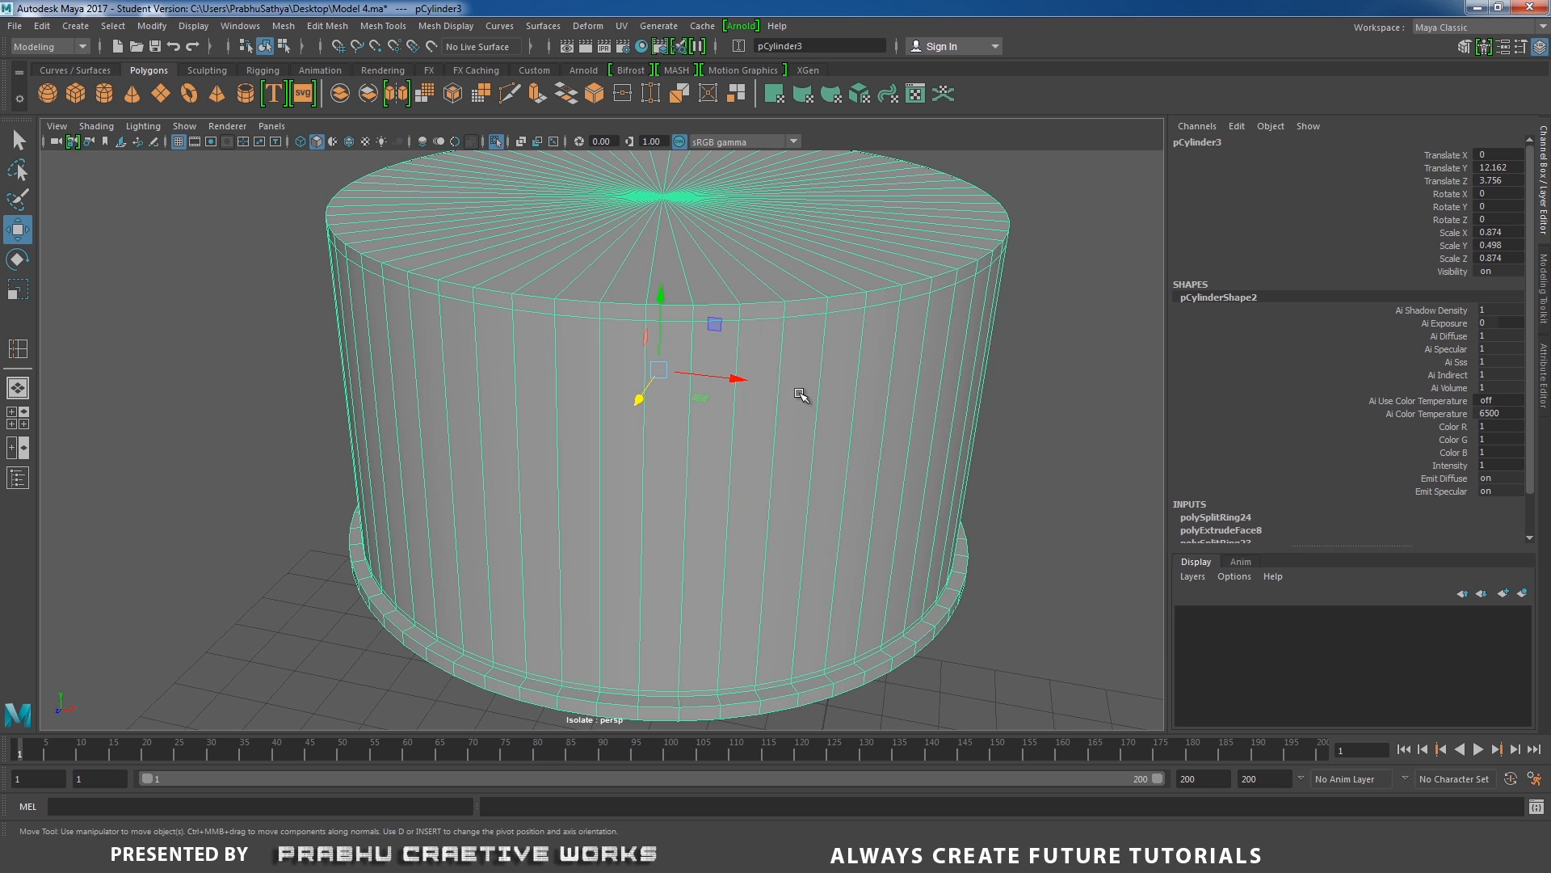
right_drag(588, 392, 595, 424)
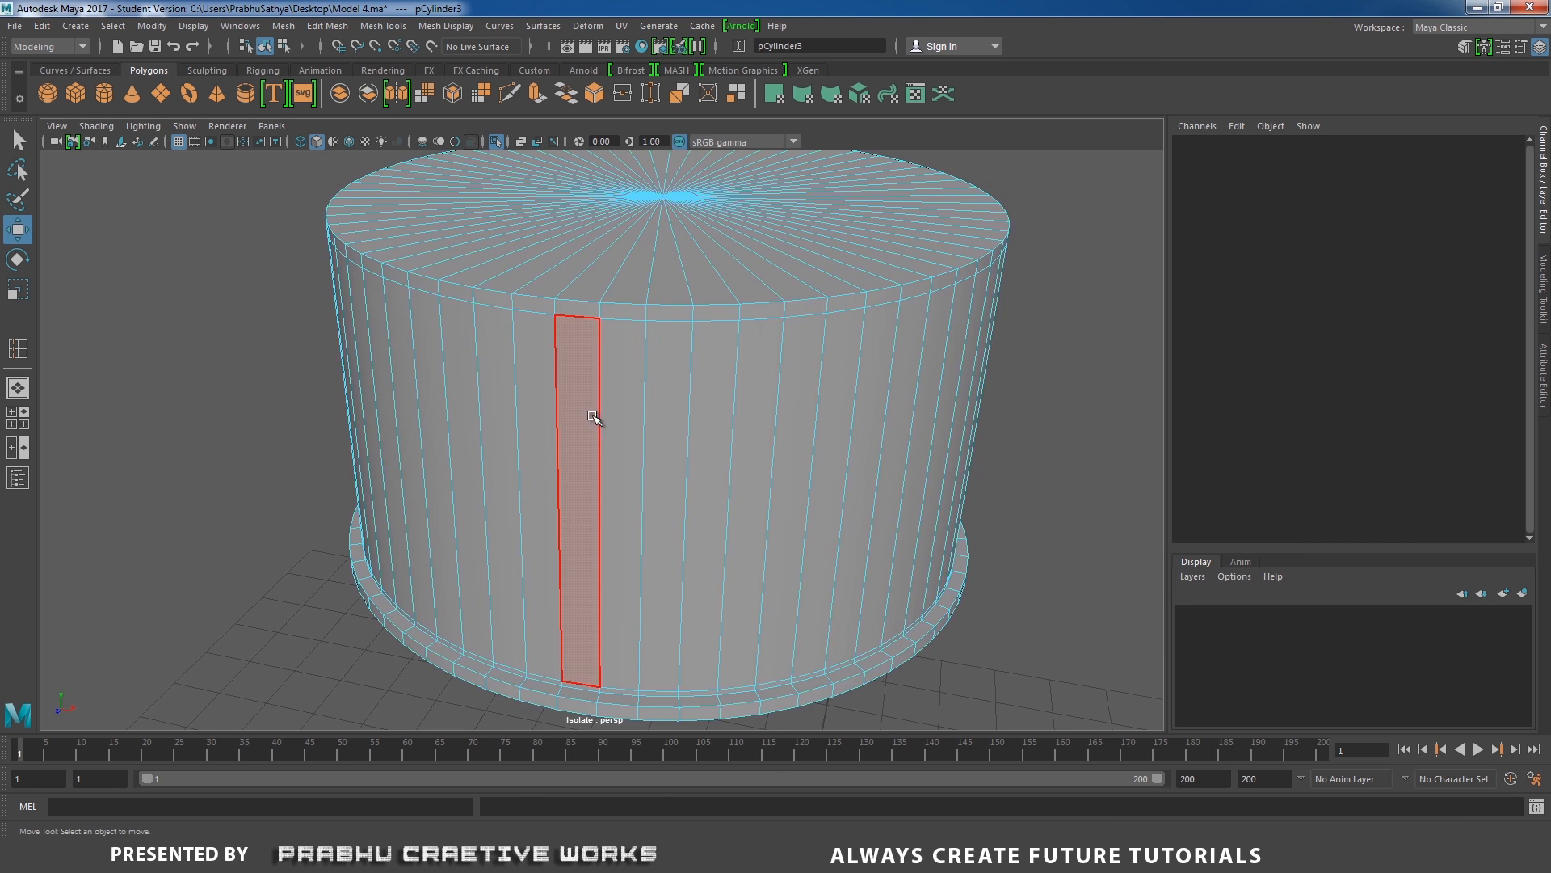
alt+drag(595, 424, 780, 260)
right_drag(712, 360, 510, 360)
alt+drag(599, 391, 647, 433)
alt+middle_drag(577, 337, 481, 228)
alt+right_drag(620, 380, 659, 391)
Check the radial edge layout from the top view, then return to perspective and examine the deselected cap's edges all around.
key(space)
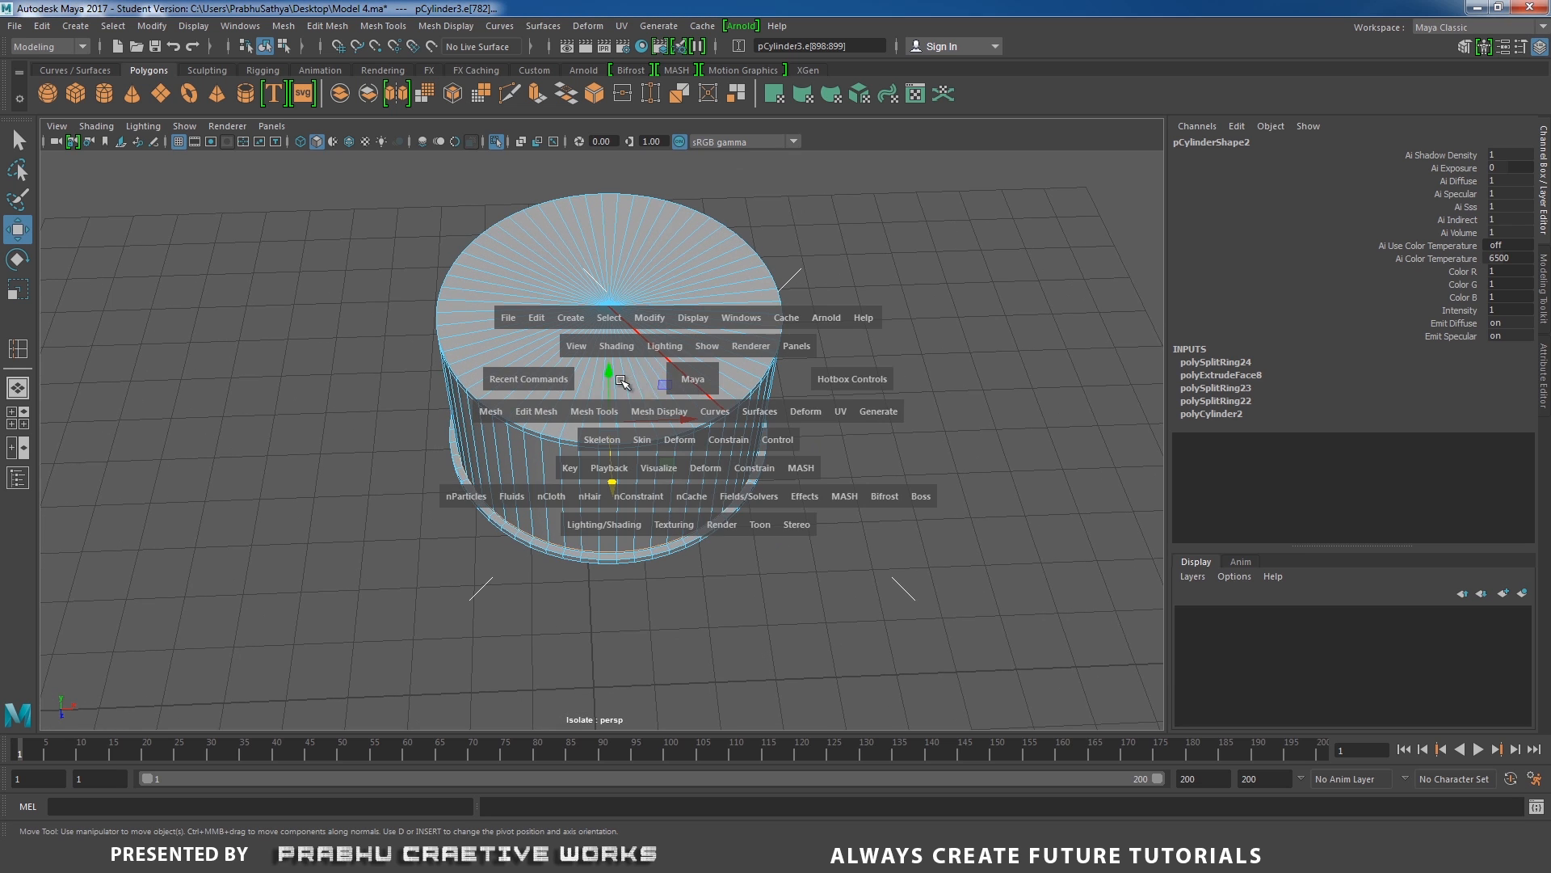
drag(659, 392, 659, 348)
alt+right_drag(647, 286, 688, 582)
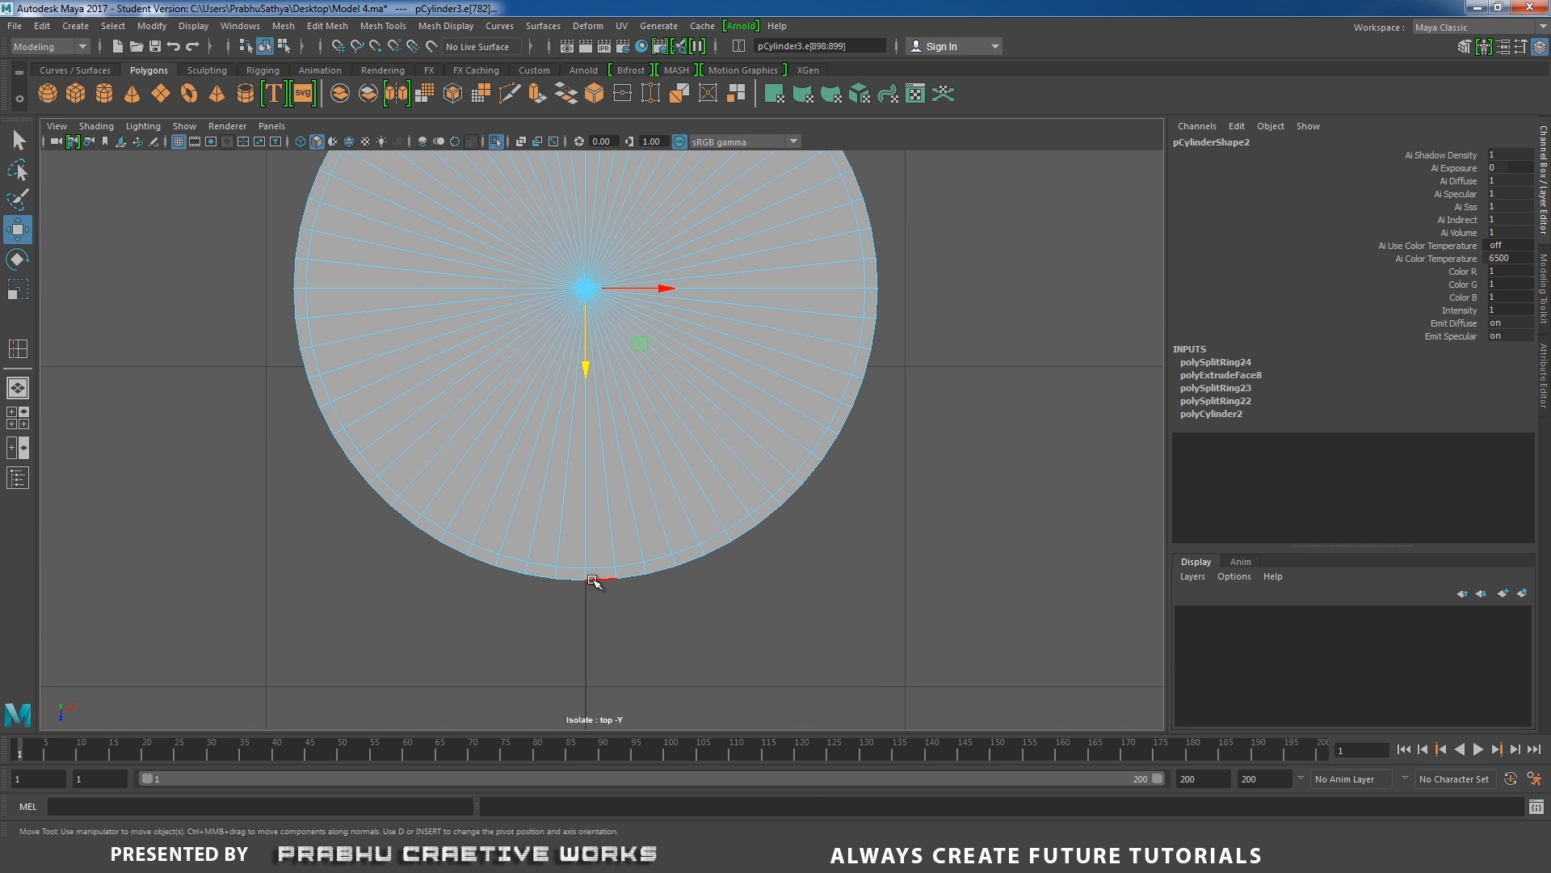
key(space)
drag(592, 580, 606, 428)
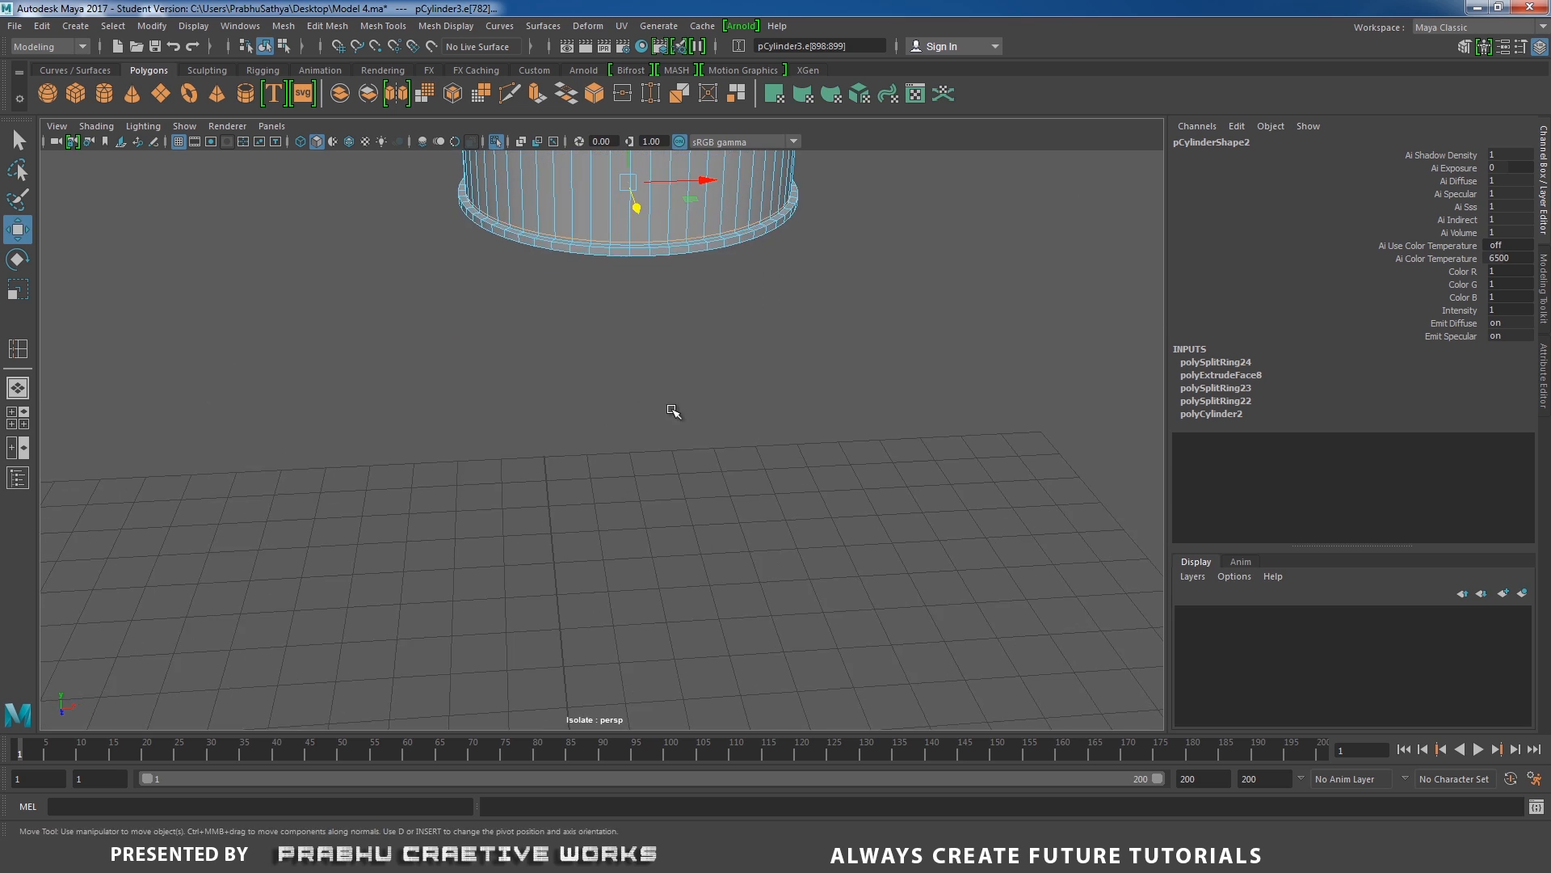
alt+middle_drag(673, 411, 661, 526)
alt+middle_drag(646, 457, 631, 516)
alt+right_drag(631, 516, 686, 537)
click(962, 392)
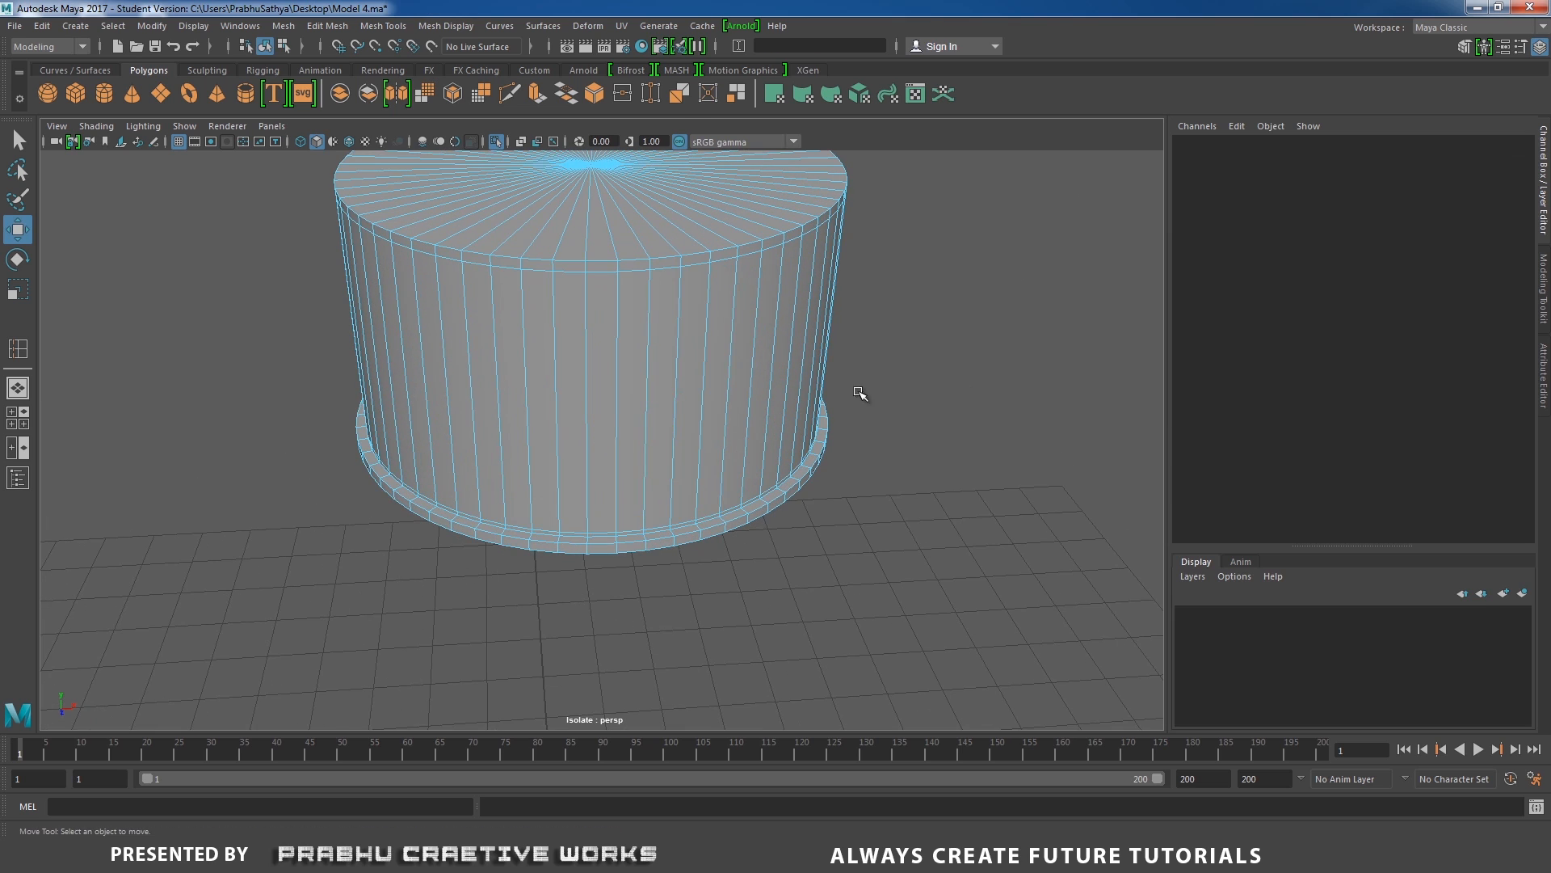
alt+drag(633, 366, 622, 329)
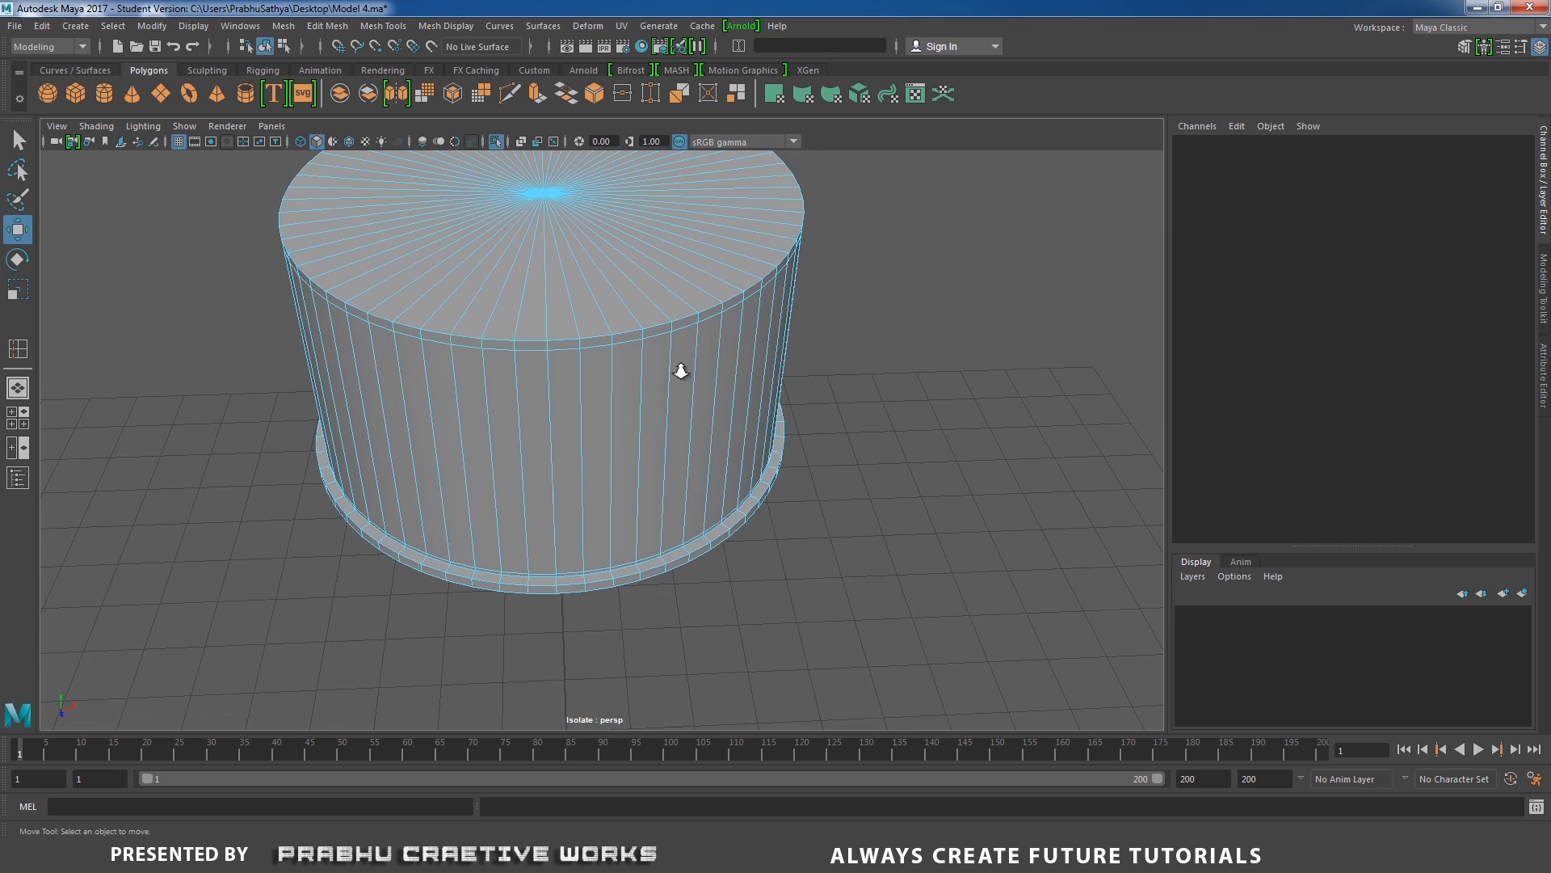
alt+right_drag(681, 370, 490, 404)
alt+drag(490, 404, 495, 476)
alt+middle_drag(585, 474, 595, 393)
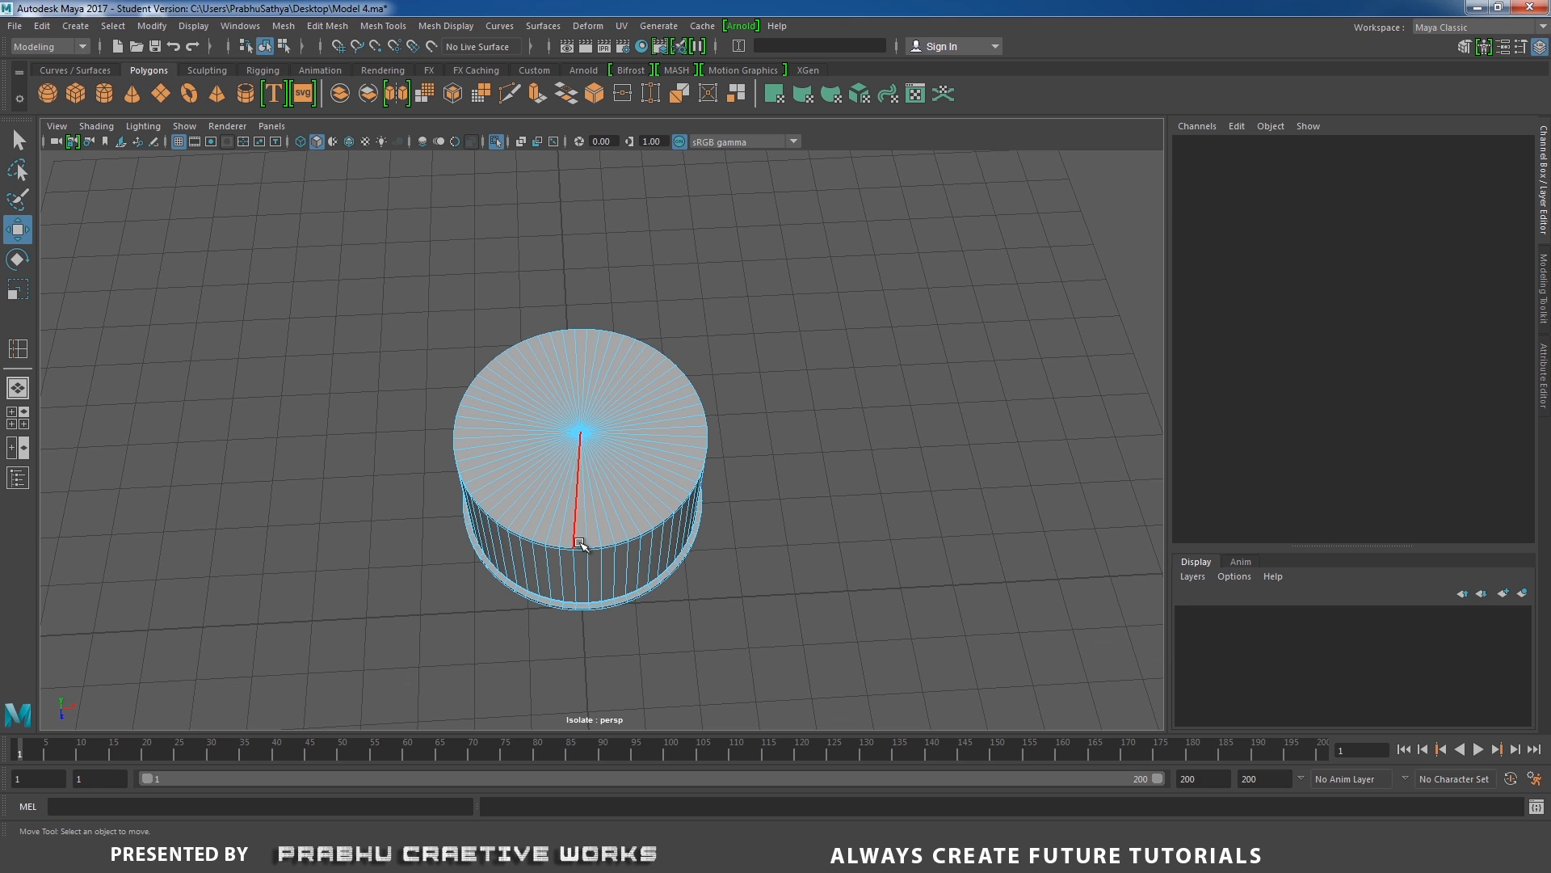
alt+drag(580, 608, 582, 630)
alt+middle_drag(610, 540, 620, 440)
alt+drag(625, 485, 664, 383)
alt+middle_drag(665, 385, 689, 618)
alt+right_drag(691, 621, 792, 652)
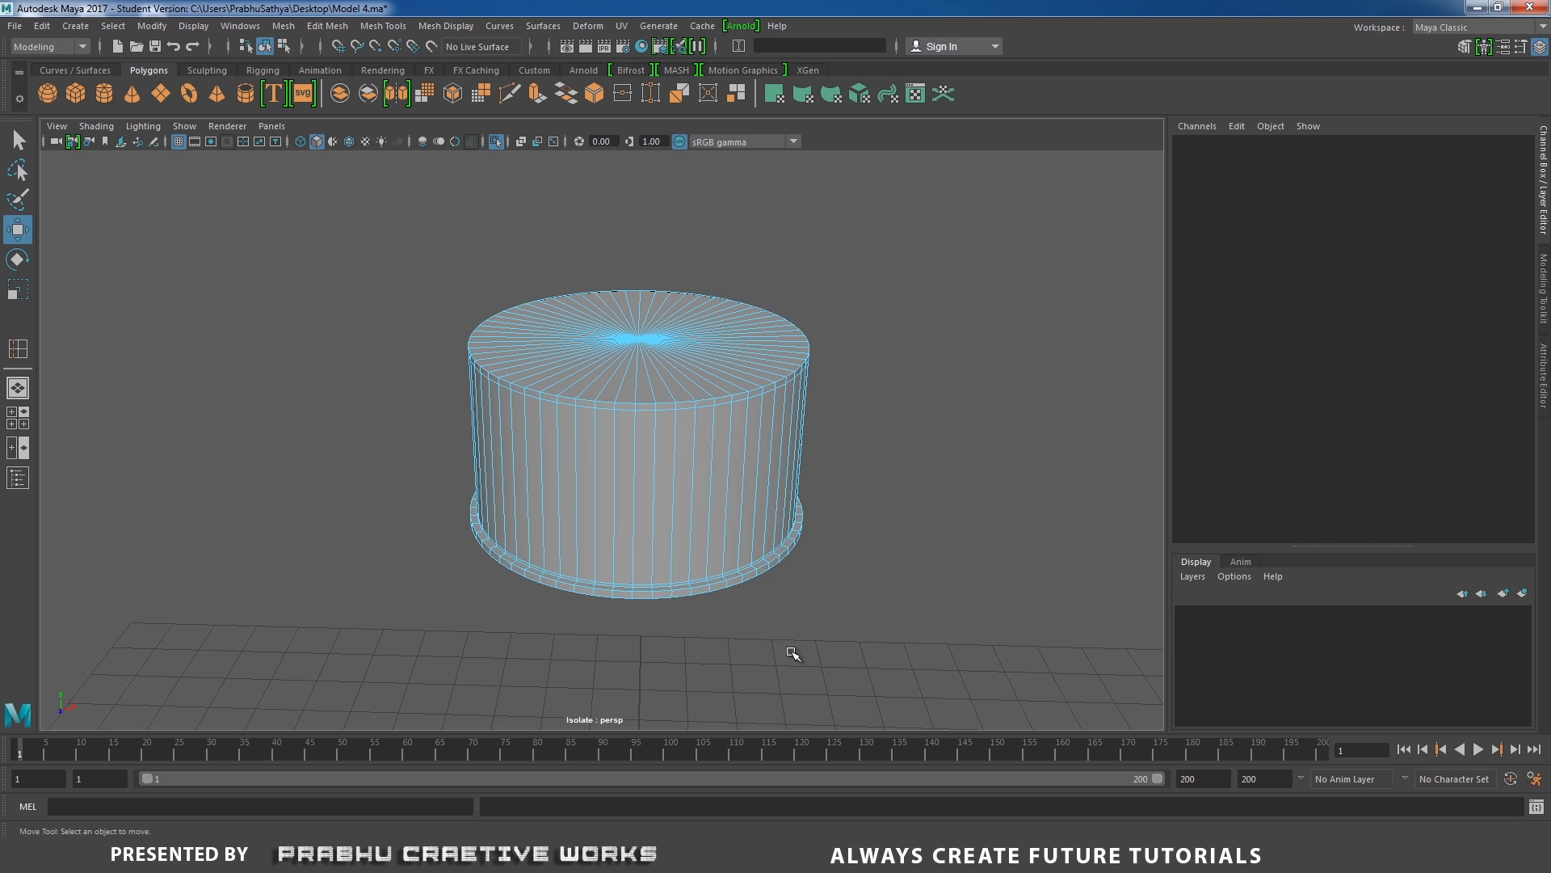
Select every fifth vertical edge around the cap's entire side wall.
click(631, 478)
scroll(606, 501, up, 3)
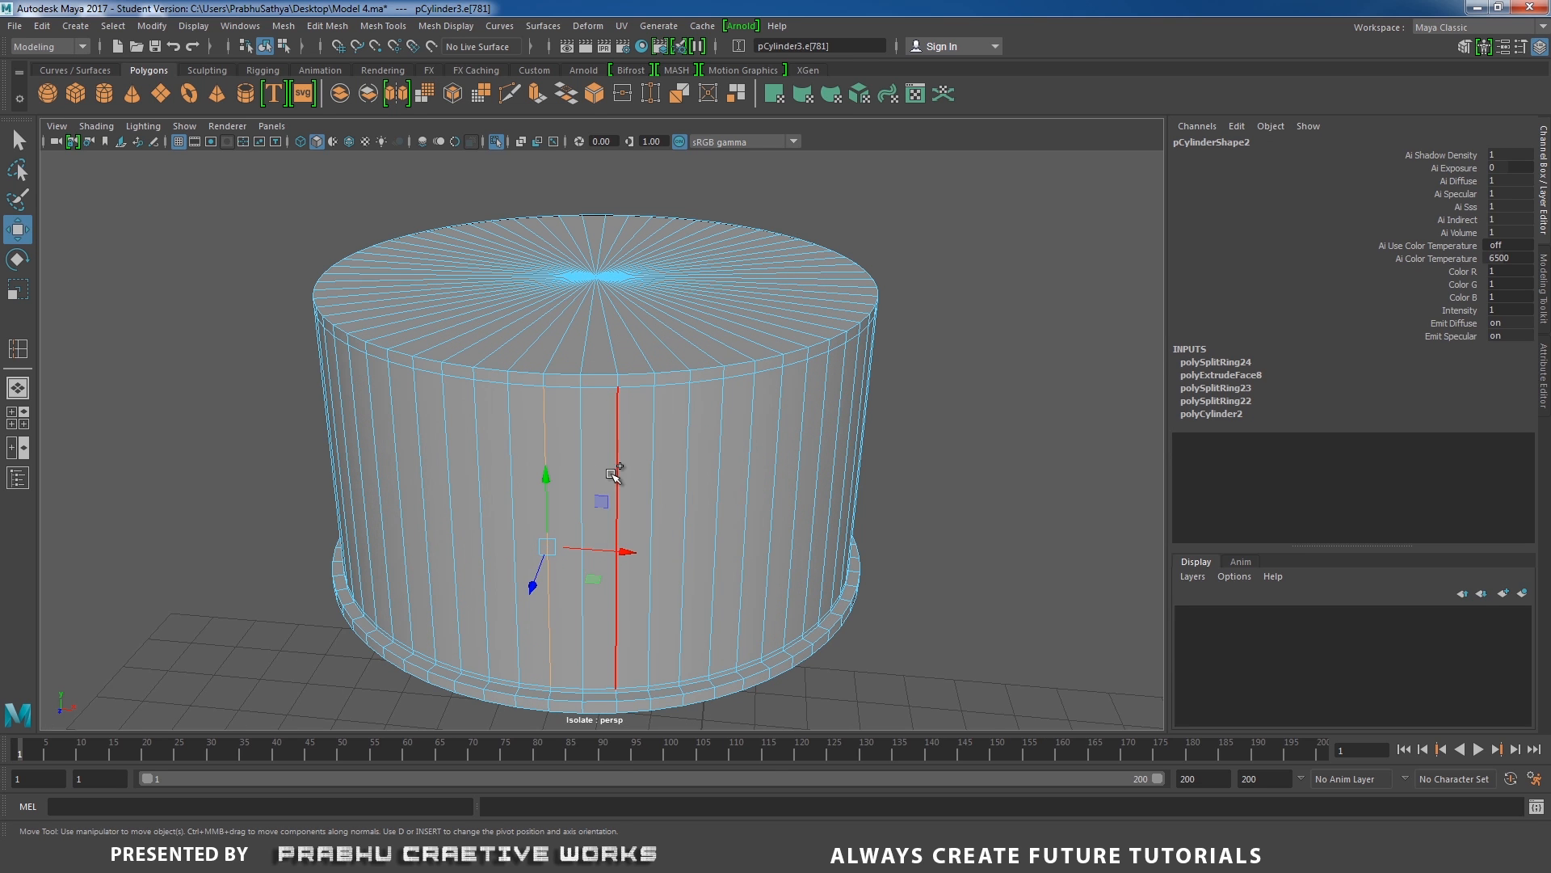
alt+drag(638, 472, 574, 485)
shift+click(670, 472)
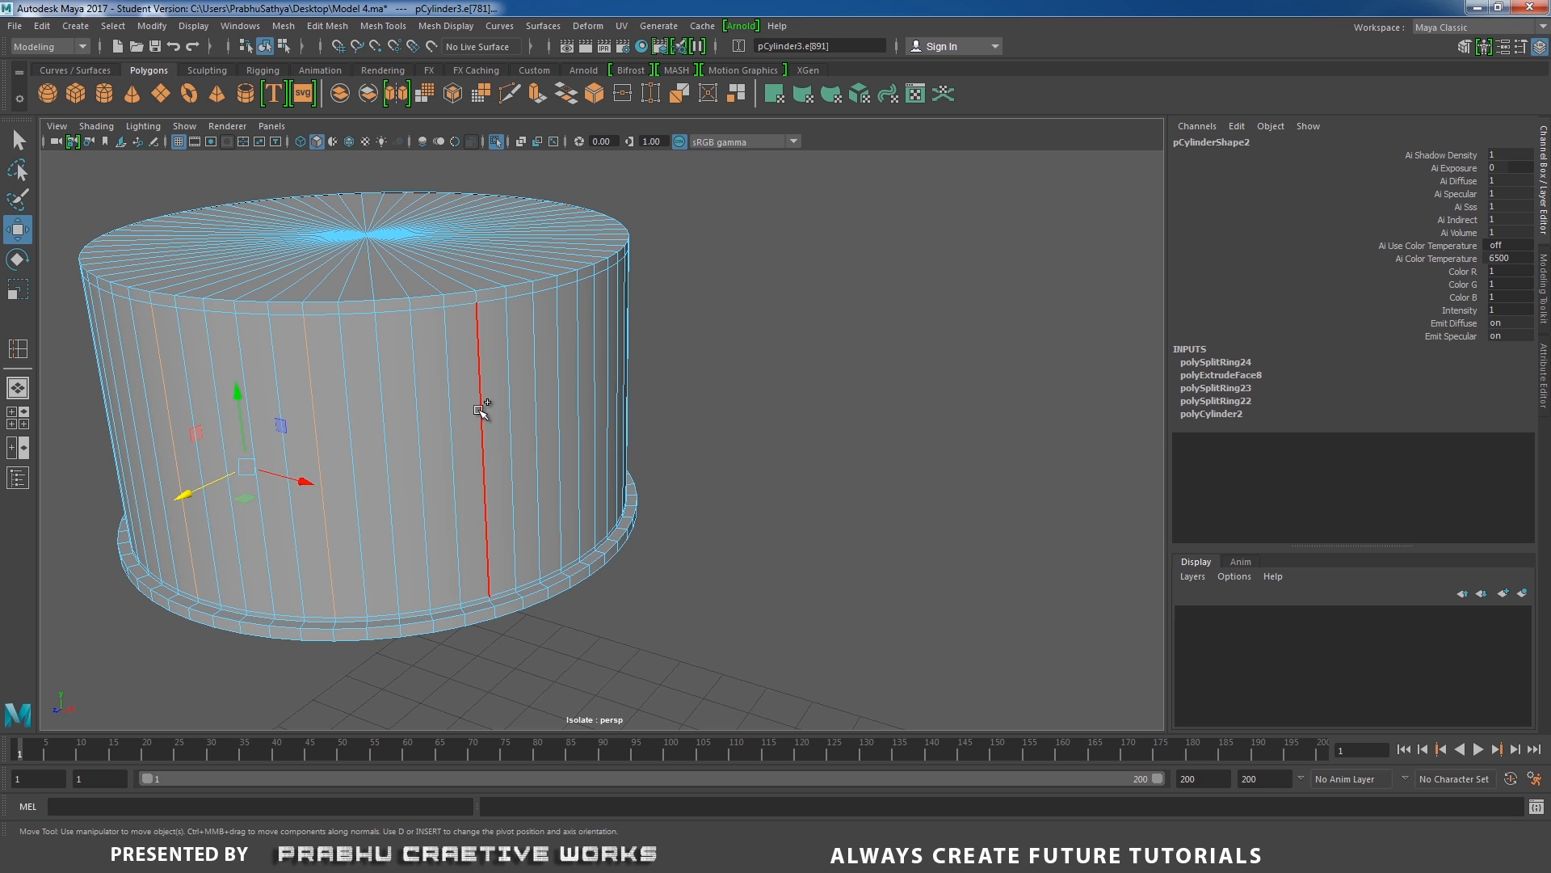
mouse_move(481, 404)
alt+mouse_down()
mouse_move(422, 450)
mouse_move(409, 436)
mouse_move(471, 434)
alt+mouse_up()
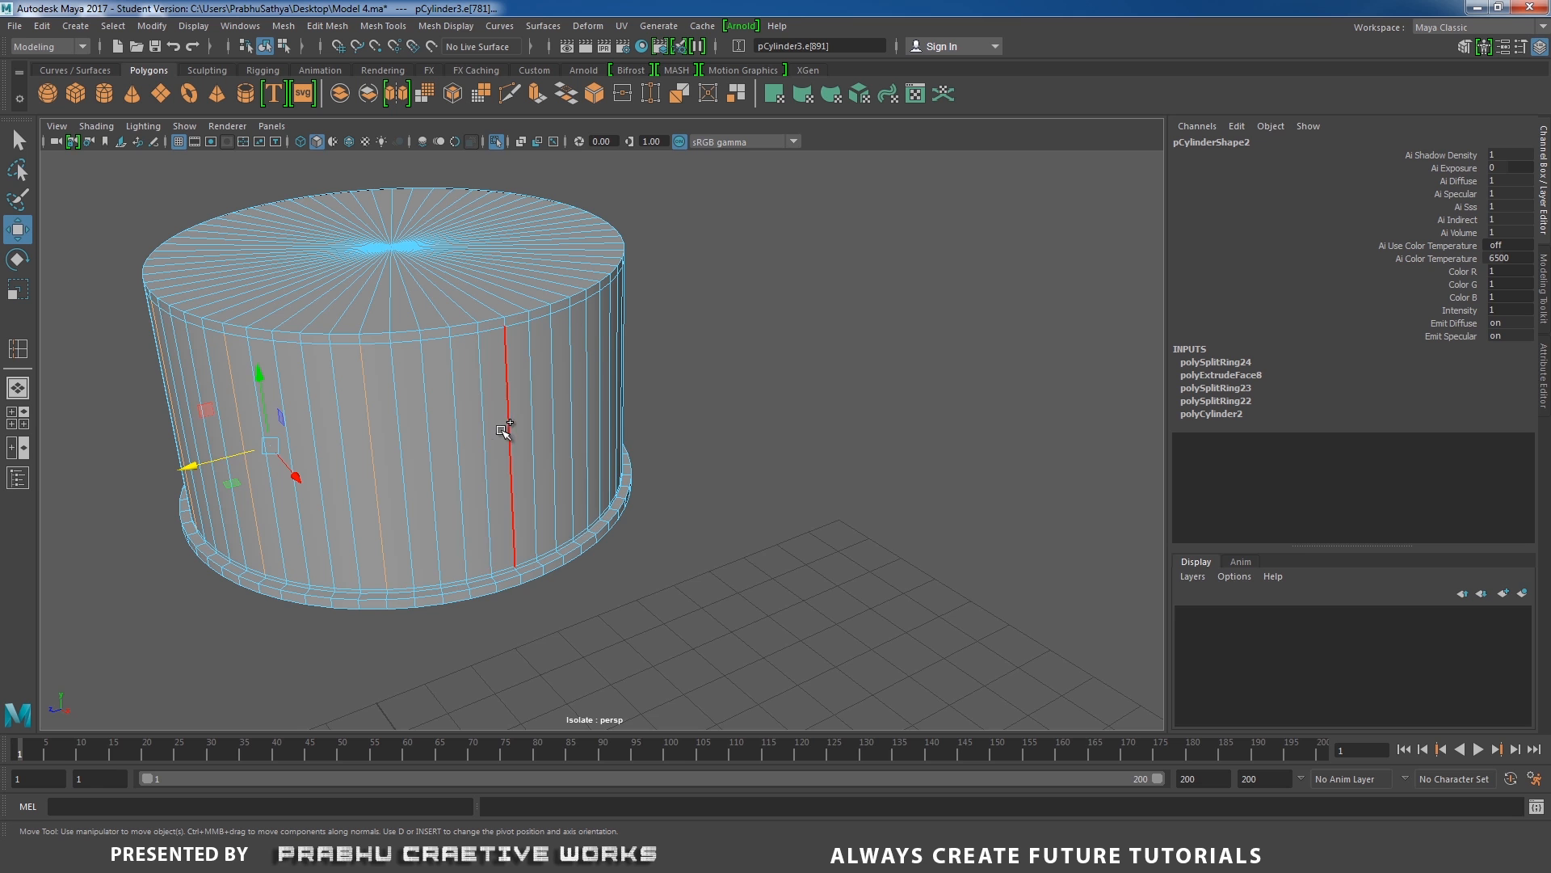
alt+middle_drag(512, 433, 288, 421)
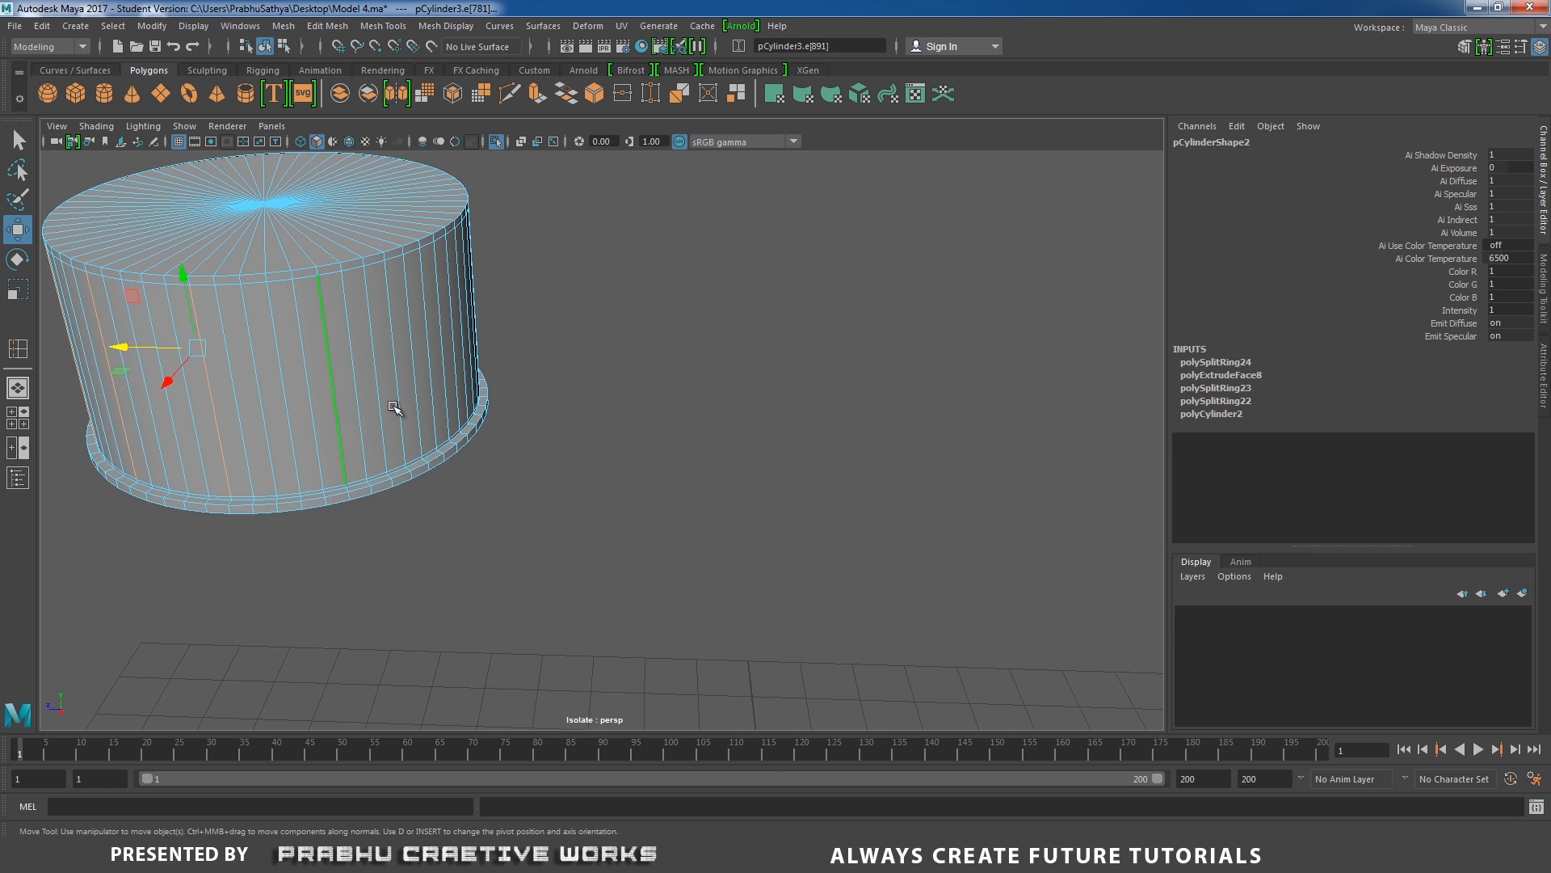
alt+drag(398, 409, 441, 519)
scroll(441, 520, up, 3)
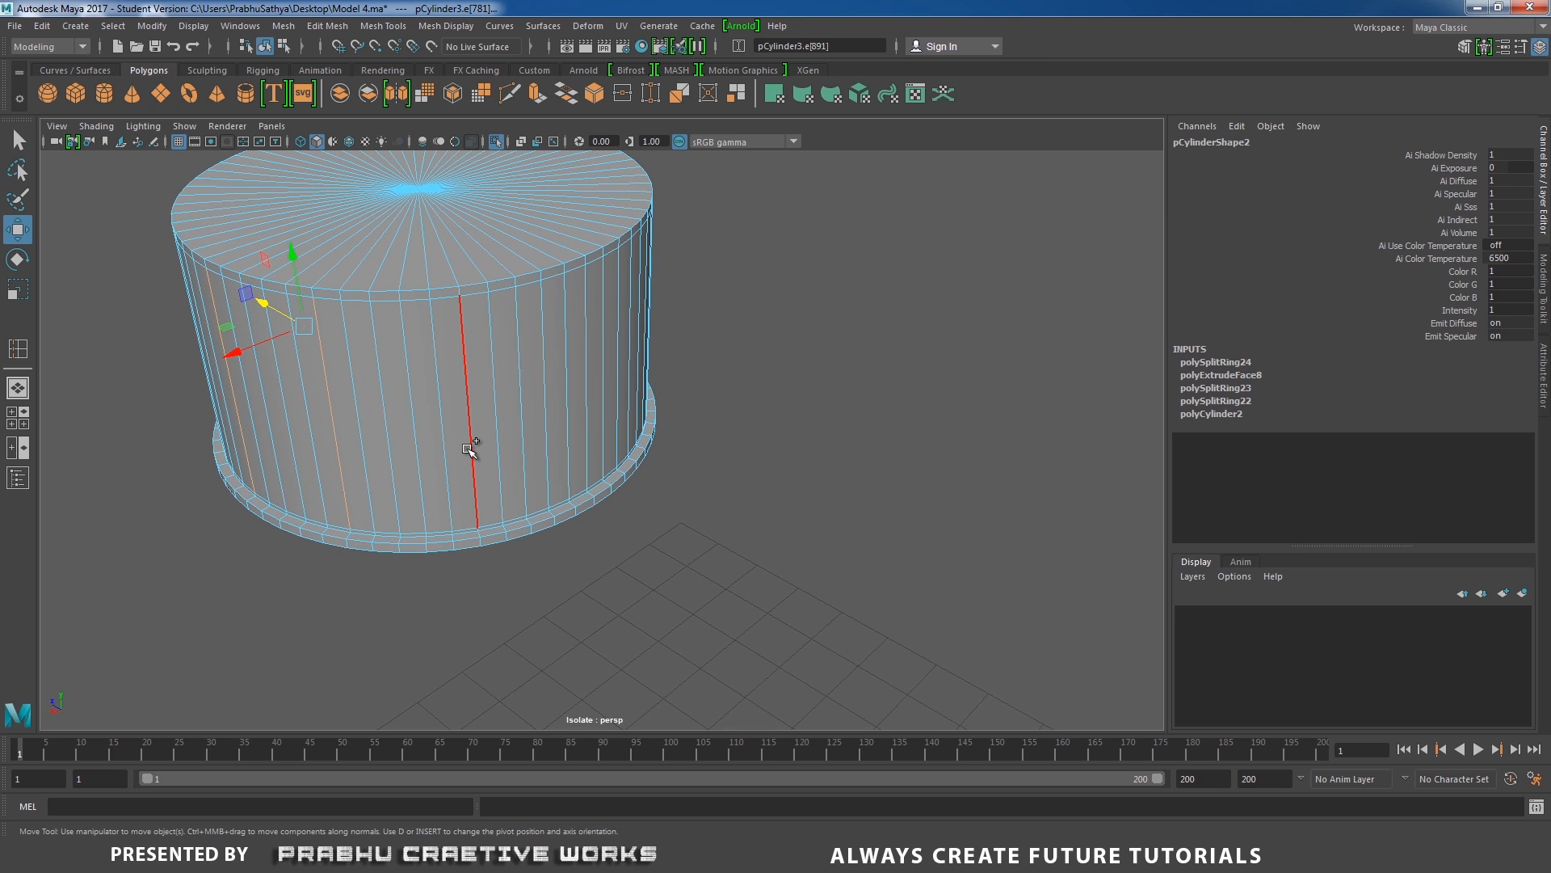
alt+drag(516, 440, 443, 440)
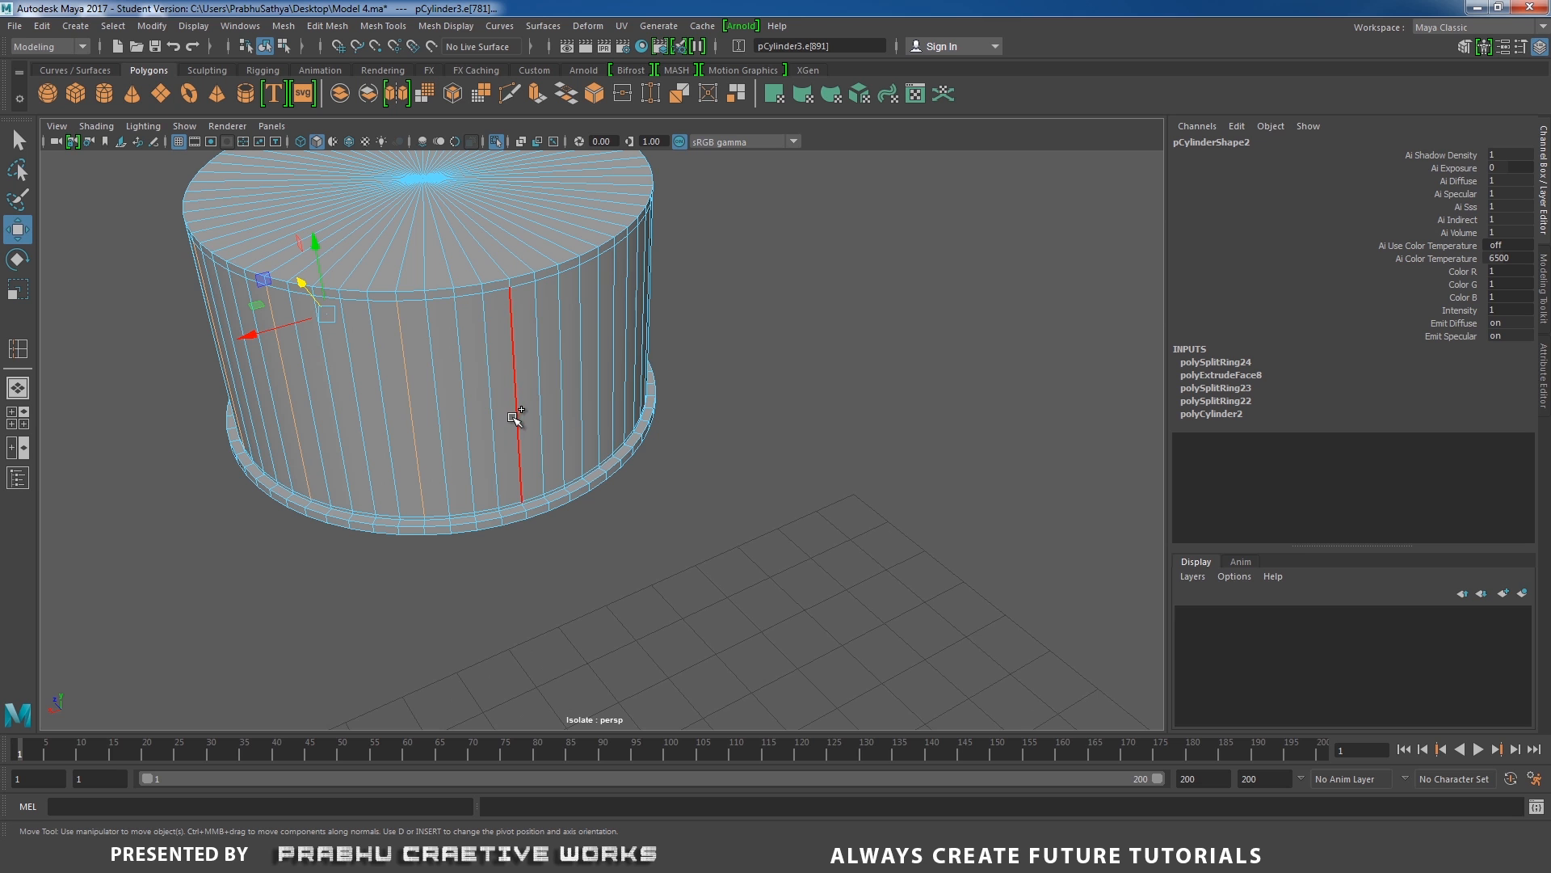
shift+click(538, 401)
alt+drag(504, 438, 477, 401)
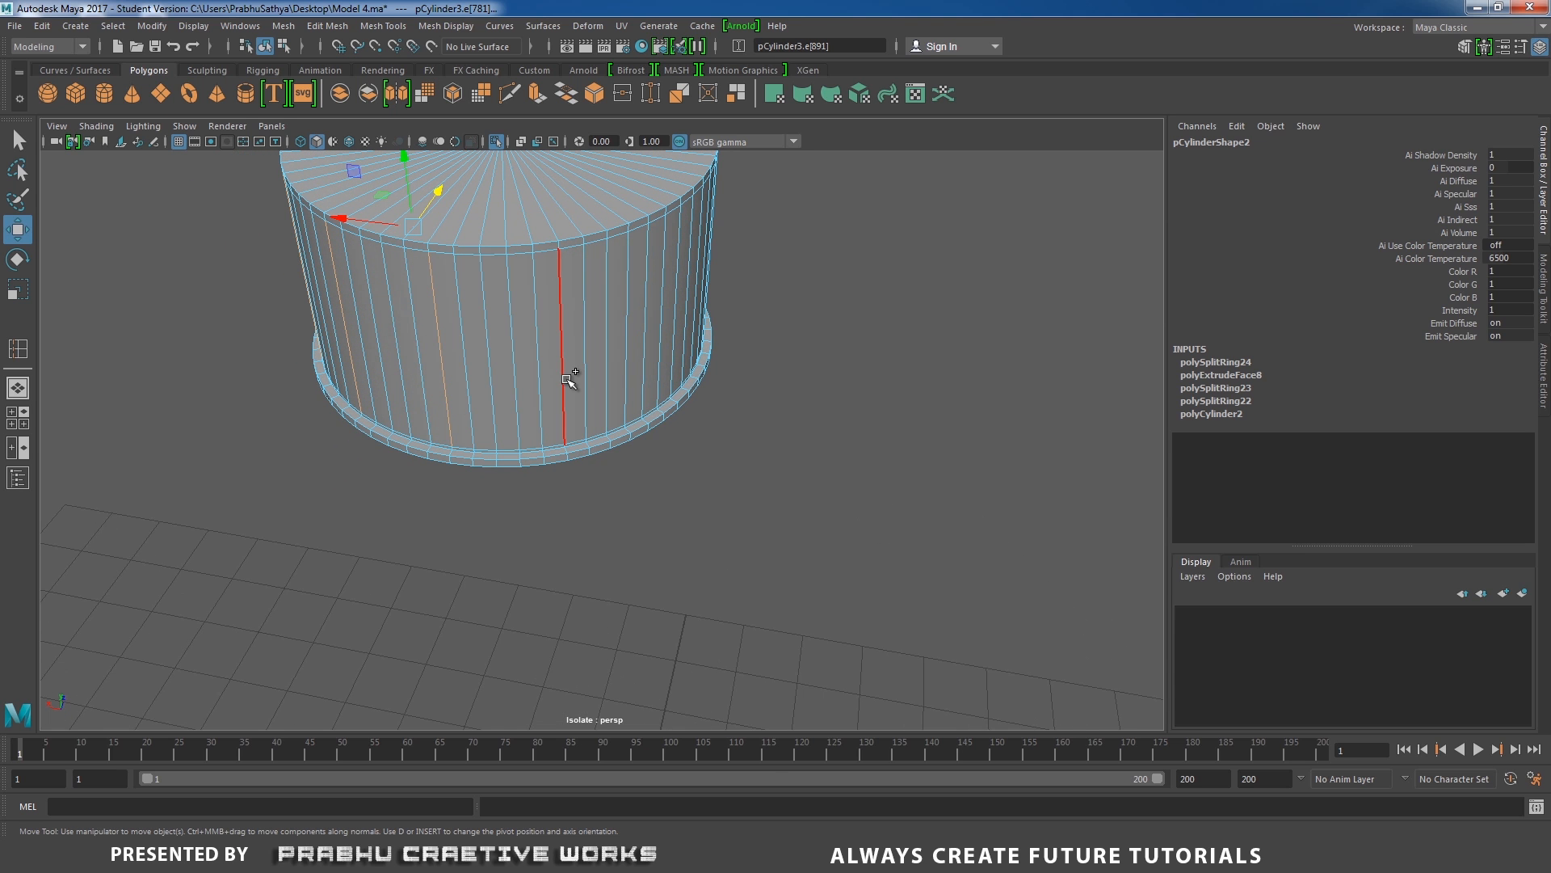
alt+drag(570, 378, 522, 381)
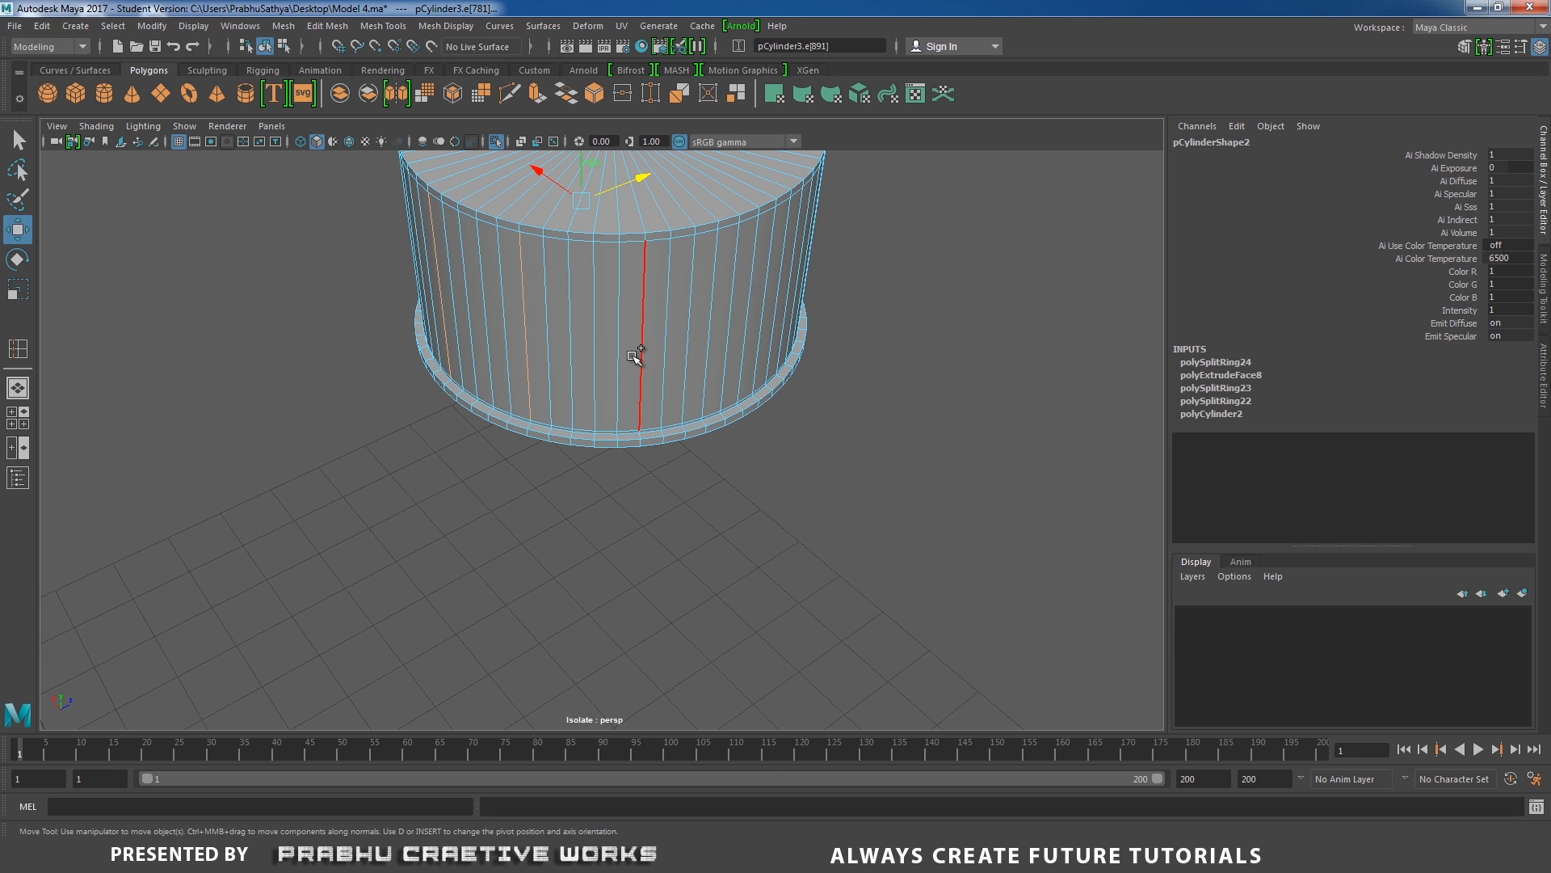
mouse_move(675, 388)
alt+mouse_down()
mouse_move(544, 399)
mouse_move(665, 385)
alt+mouse_up()
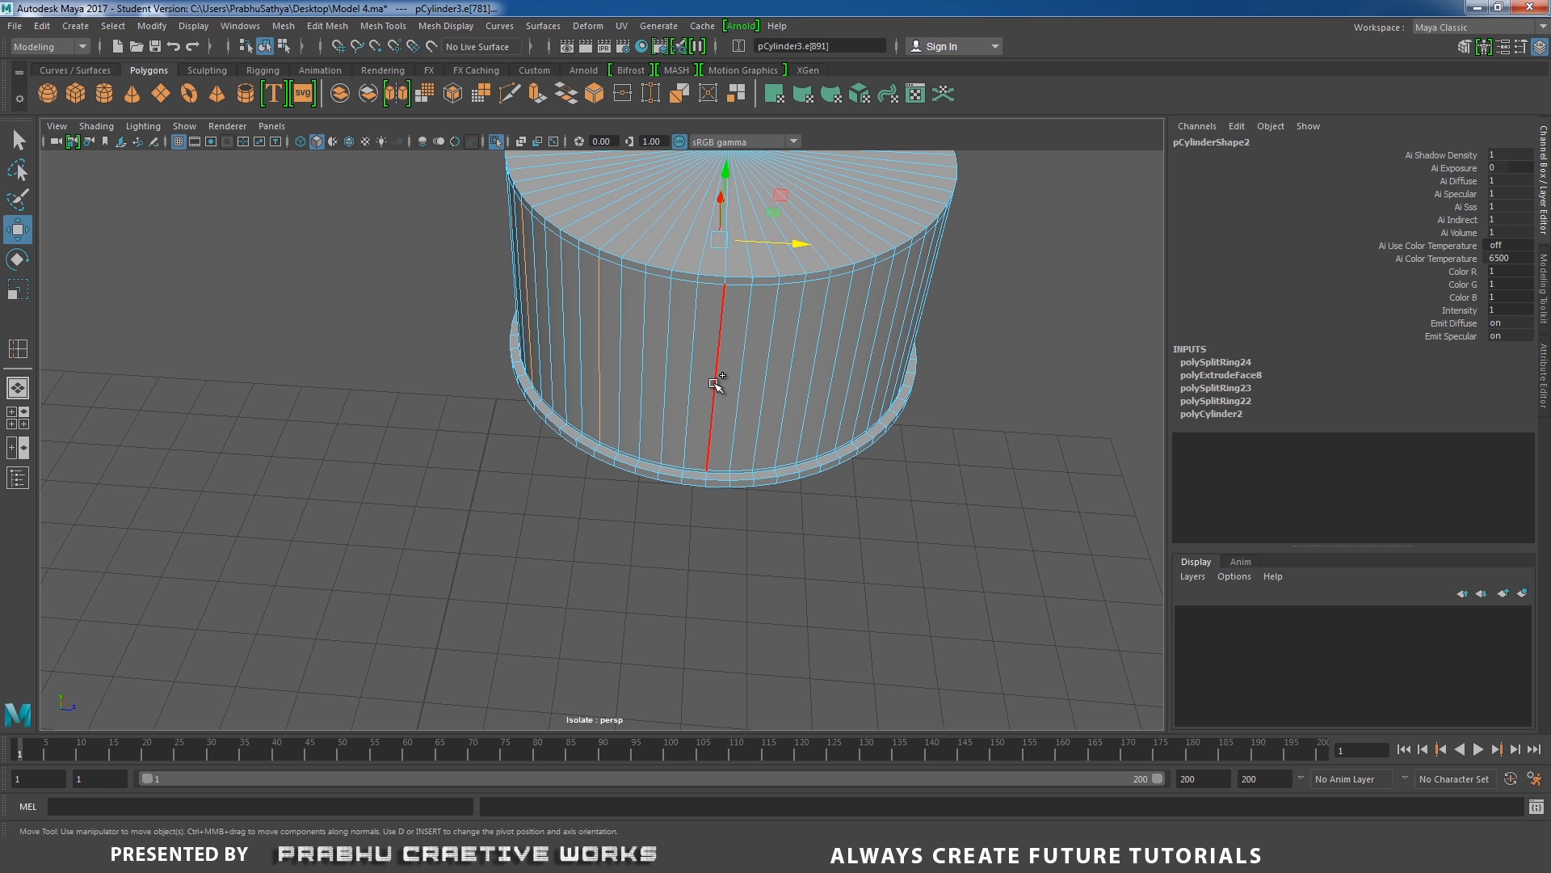
alt+drag(716, 380, 668, 409)
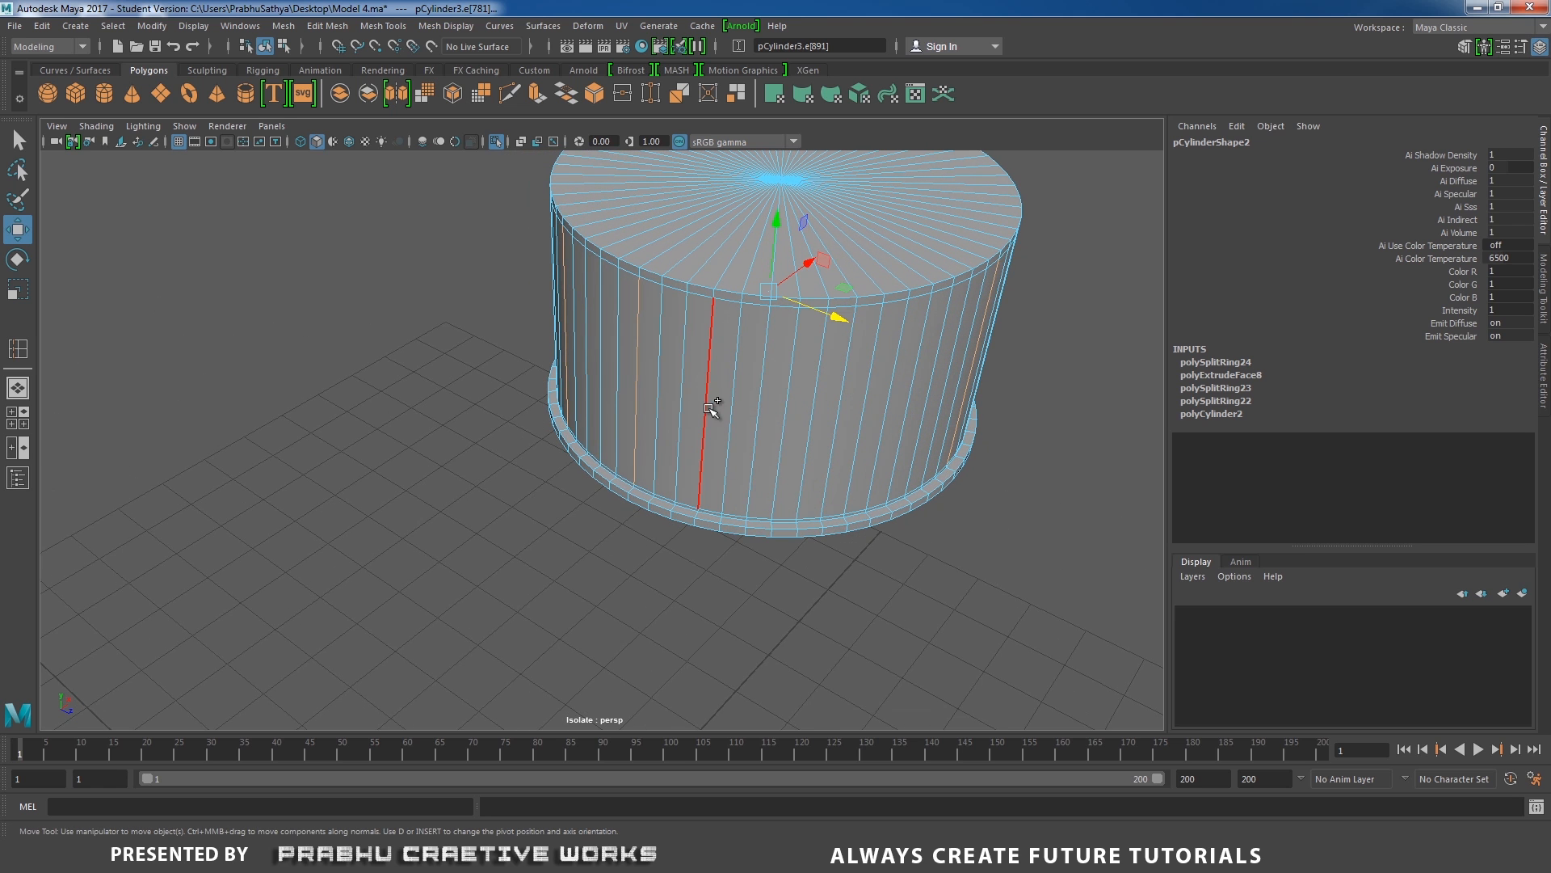
alt+drag(754, 418, 650, 443)
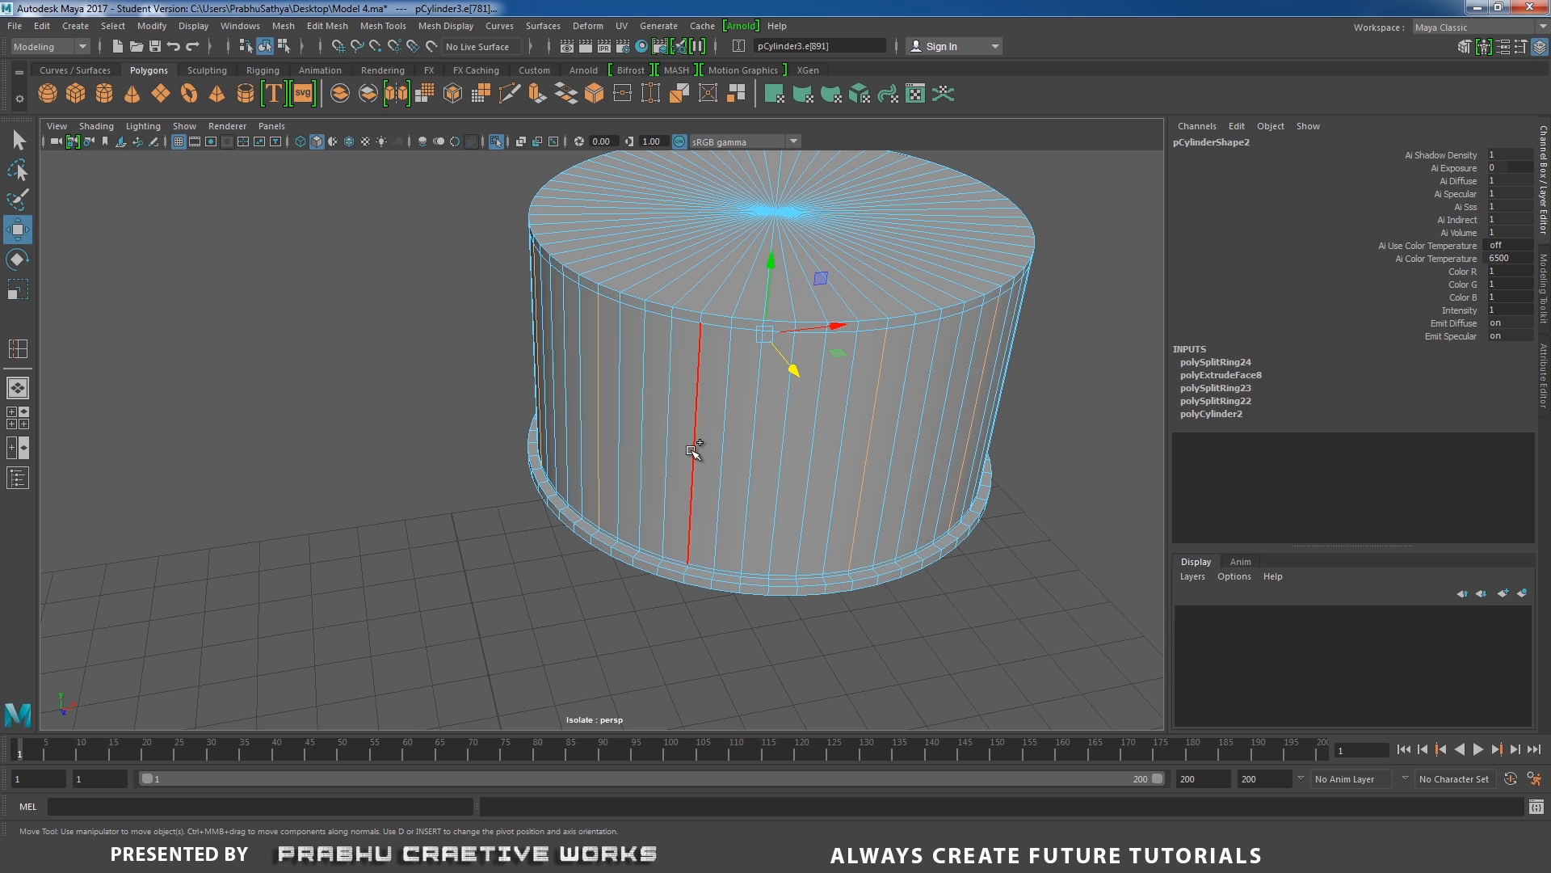
alt+drag(824, 468, 682, 473)
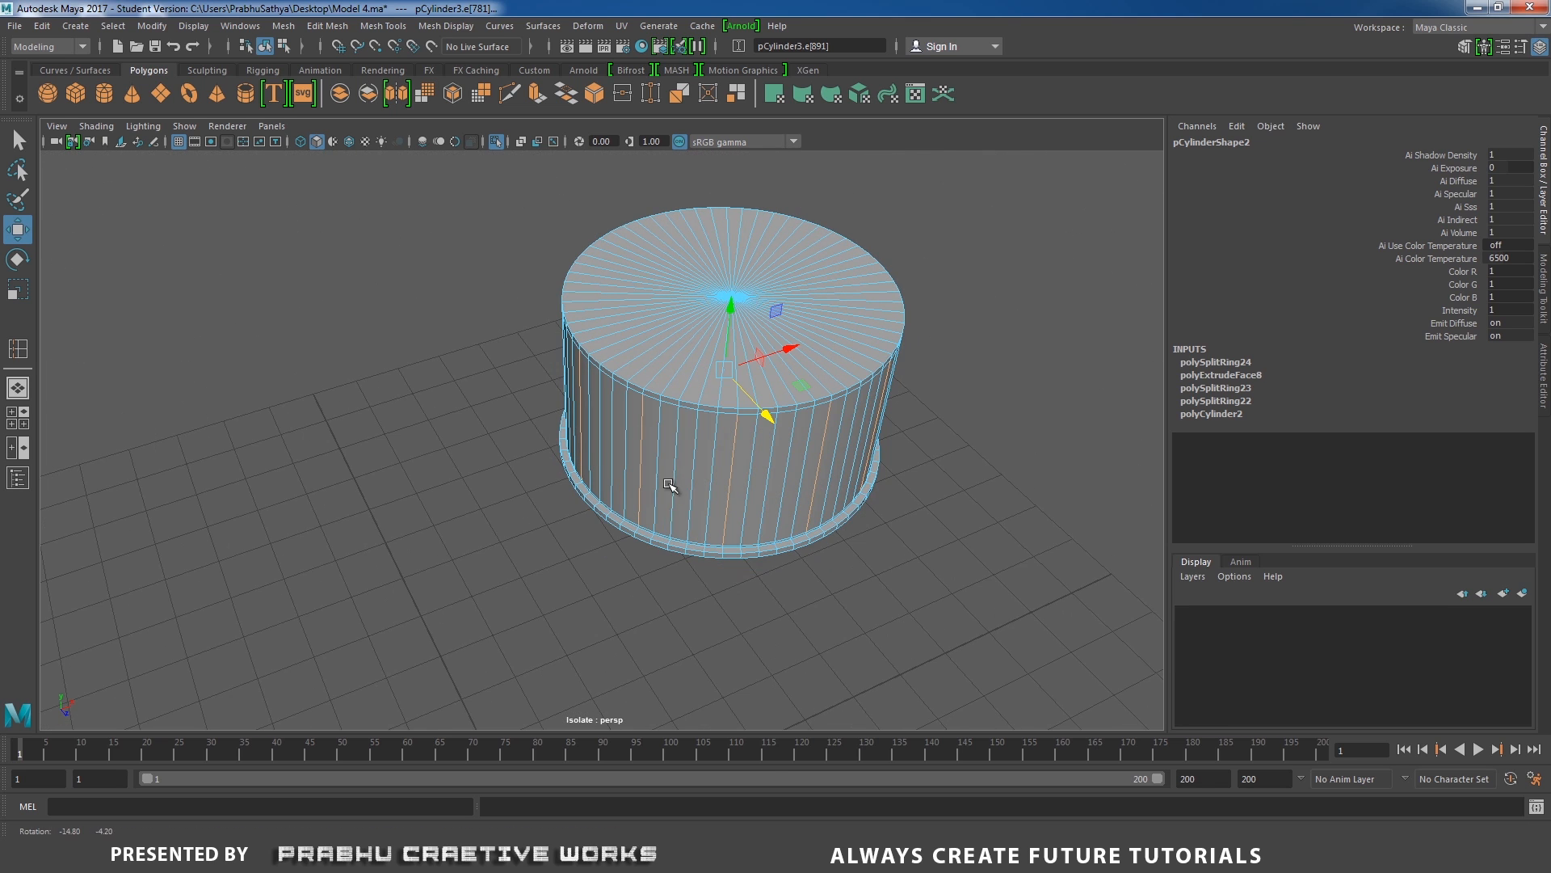
Scale the selected vertical edges outward to form ridges and shorten them to about 0.935 in Y.
key(r)
mouse_move(723, 373)
mouse_down()
mouse_move(740, 363)
mouse_move(723, 346)
mouse_up()
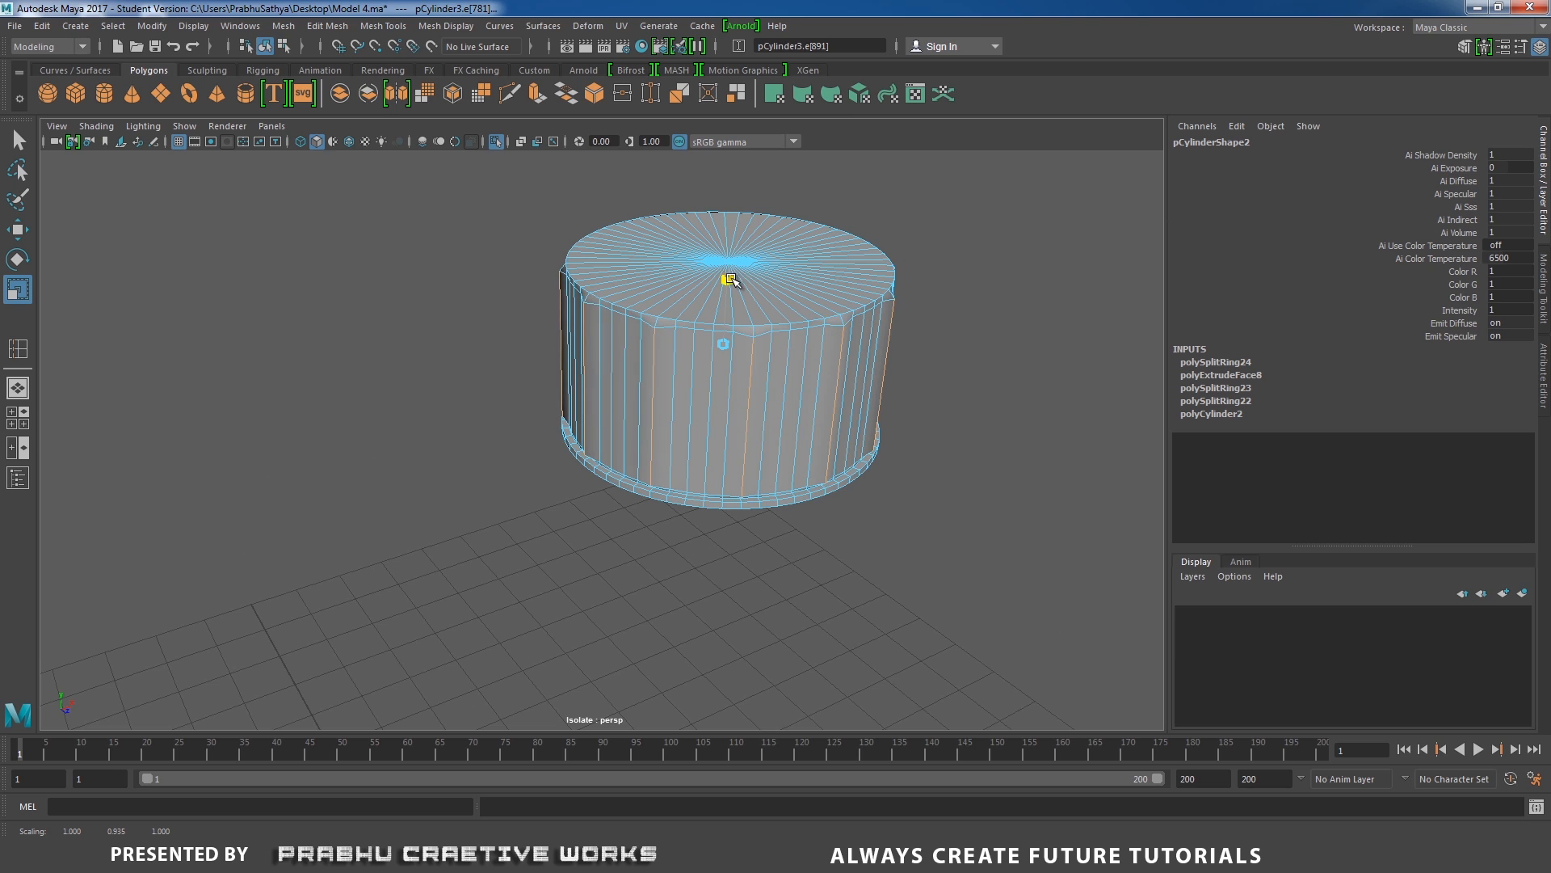
alt+drag(740, 381, 811, 444)
scroll(712, 362, up, 2)
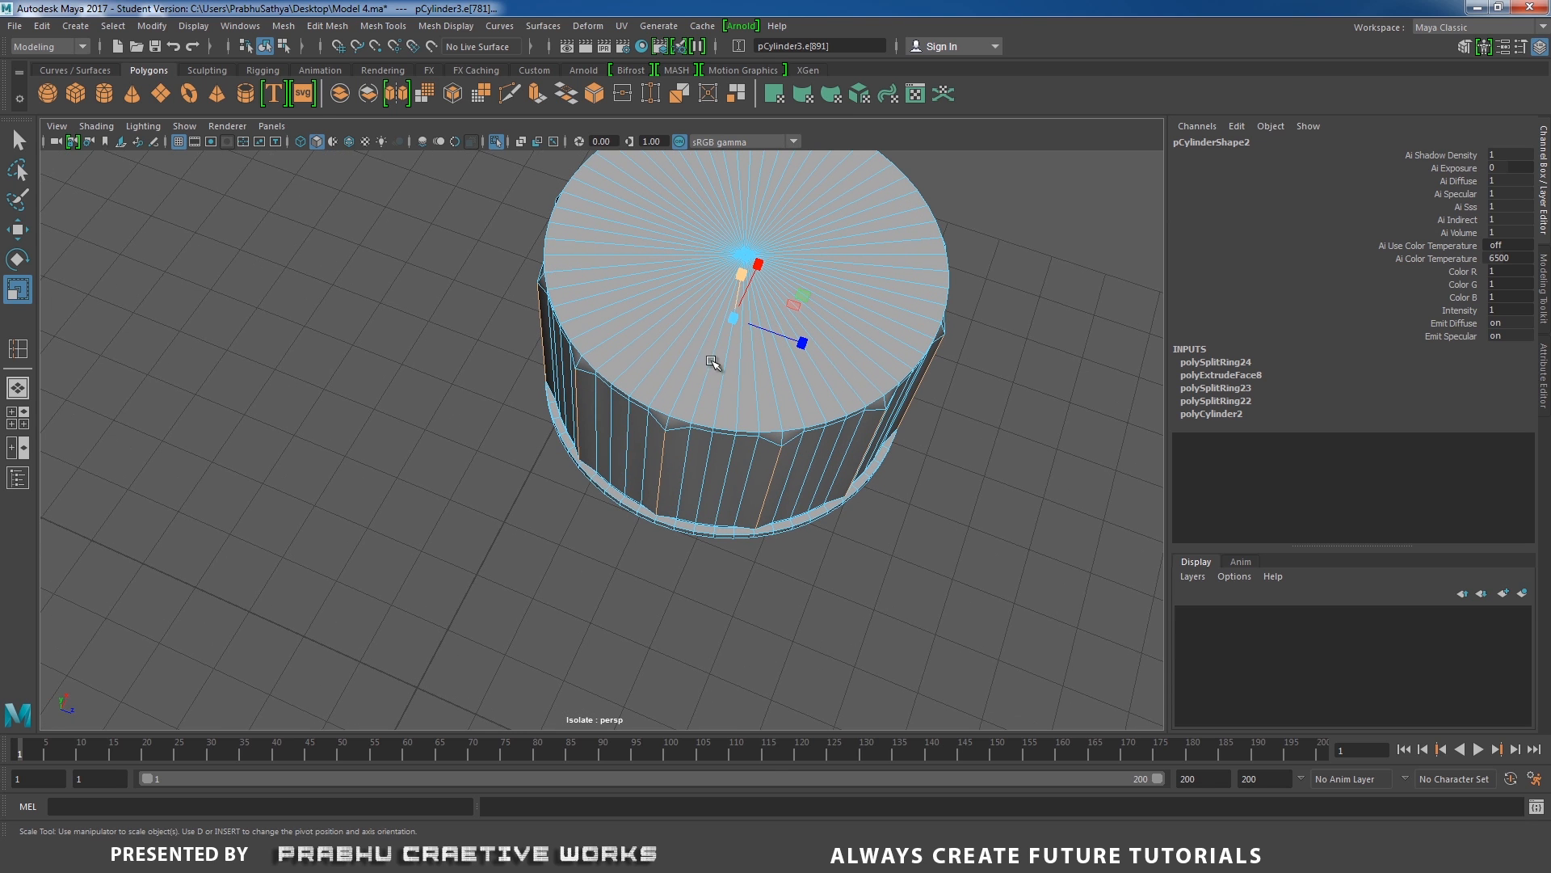
drag(730, 322, 739, 270)
alt+right_drag(739, 270, 838, 380)
alt+middle_drag(735, 331, 693, 389)
alt+right_drag(693, 389, 727, 433)
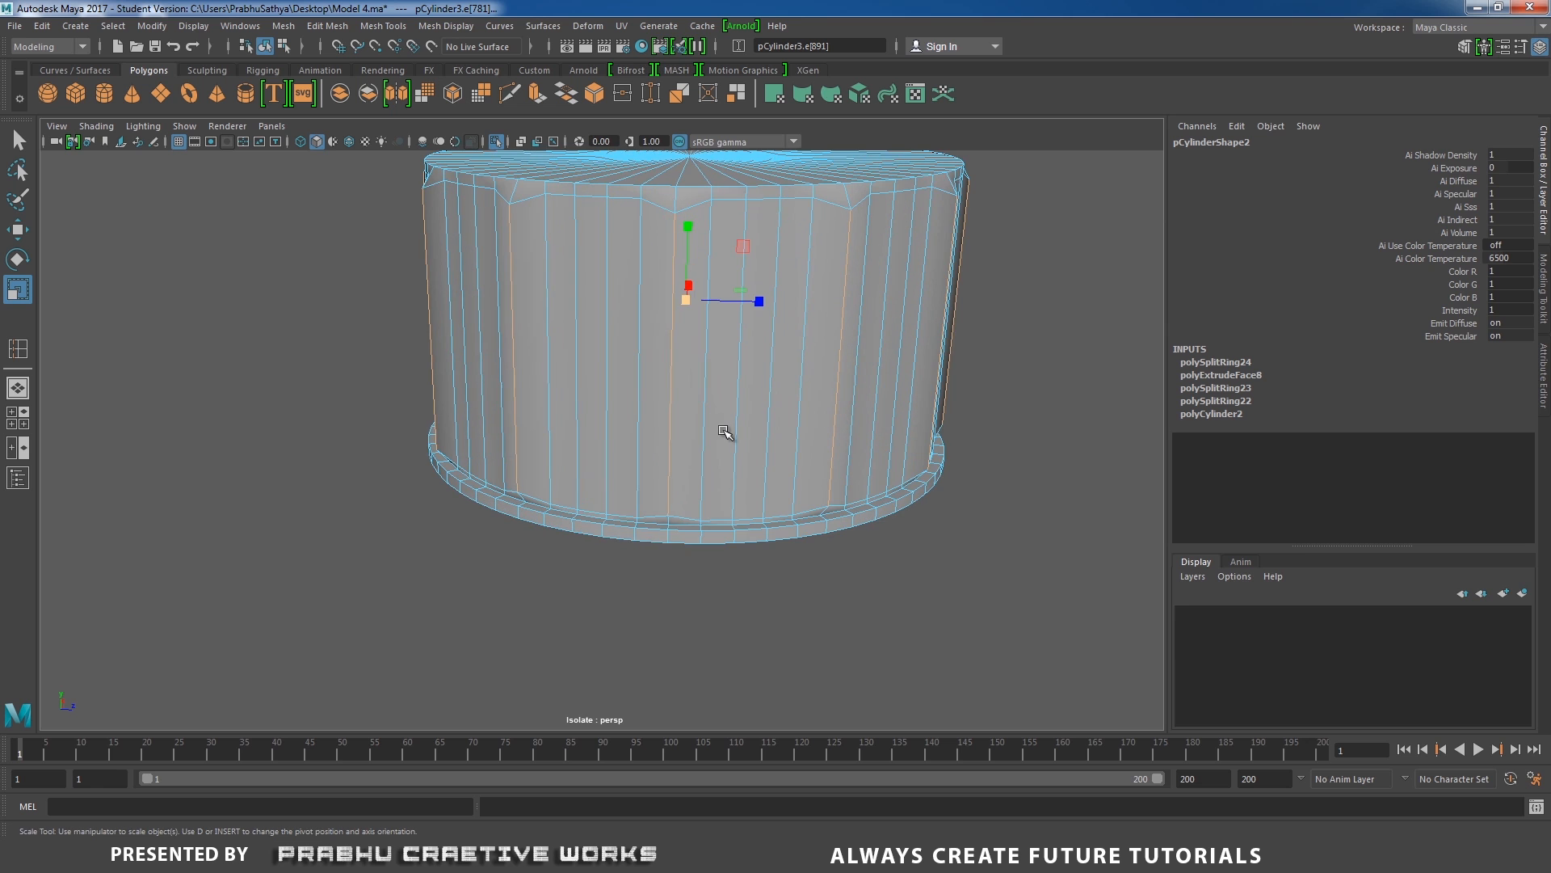
Insert an edge loop around the ridged side wall just below the notched loop near the cap's top.
right_drag(662, 347, 725, 325)
alt+drag(679, 340, 737, 347)
alt+right_drag(737, 347, 781, 372)
alt+drag(781, 372, 557, 360)
shift+right_drag(549, 353, 494, 376)
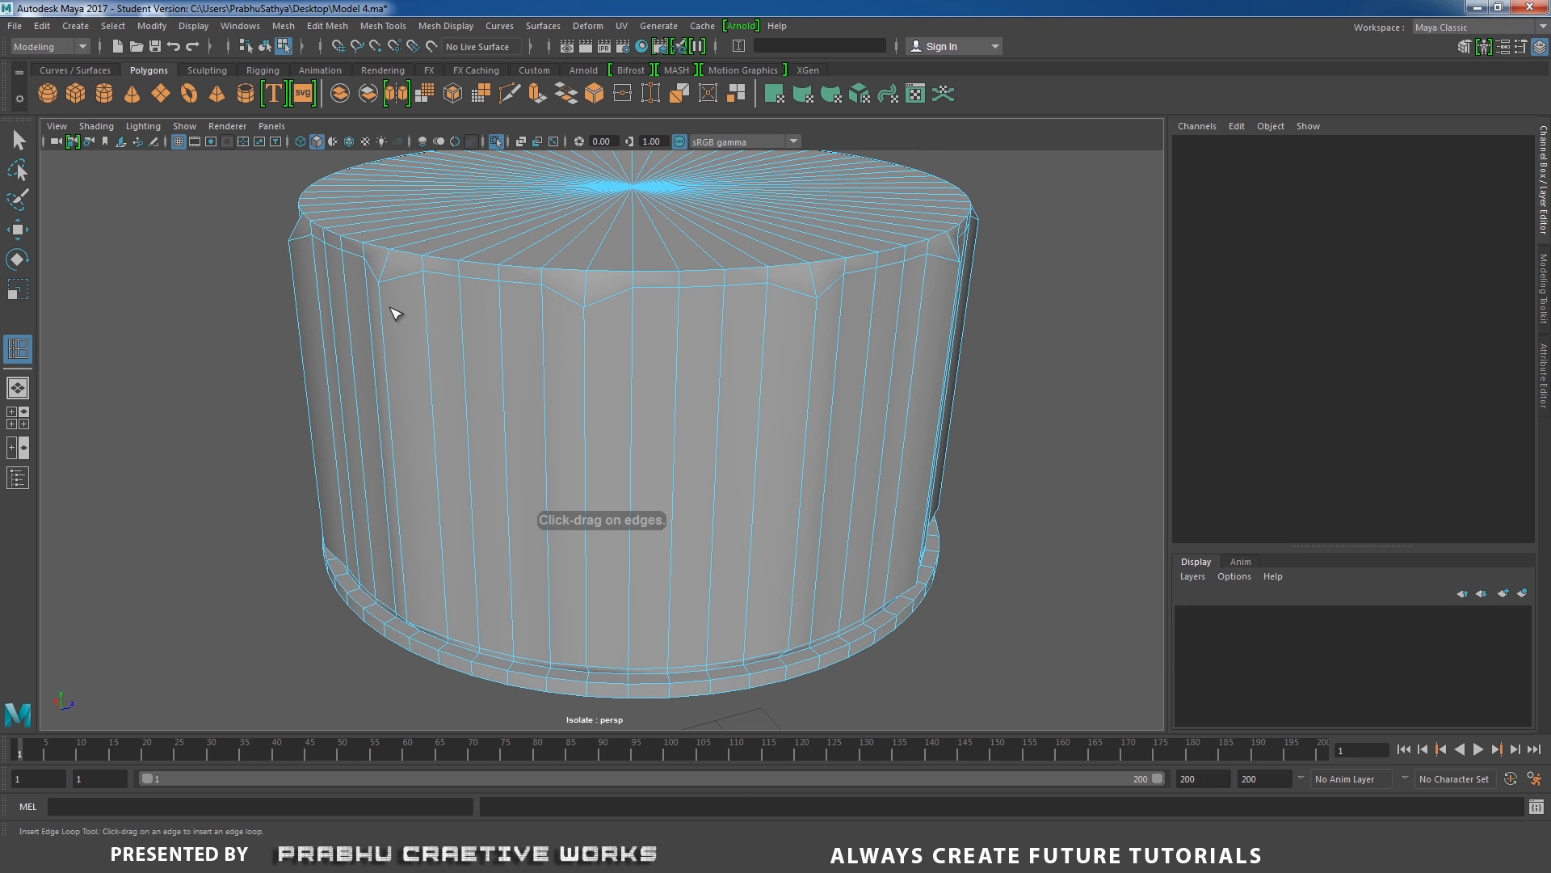
drag(383, 297, 384, 298)
alt+drag(405, 353, 413, 323)
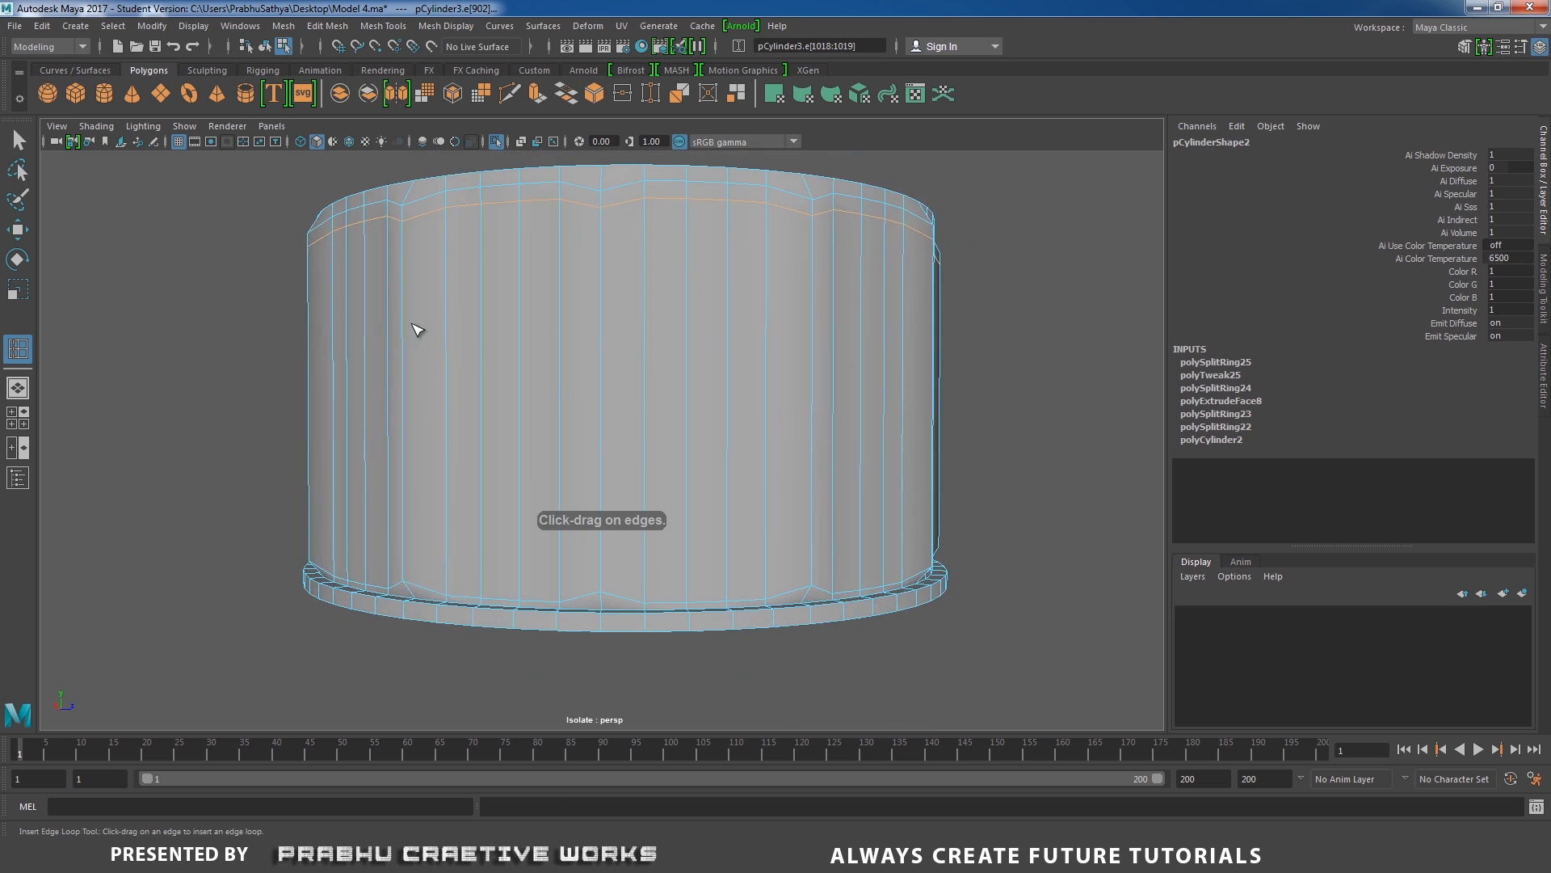
Insert an edge loop around the cap's ridged side wall just above the bottom lip.
alt+right_drag(413, 322, 436, 363)
drag(361, 584, 365, 604)
alt+middle_drag(506, 547, 558, 520)
alt+right_drag(557, 519, 530, 599)
alt+middle_drag(530, 599, 557, 508)
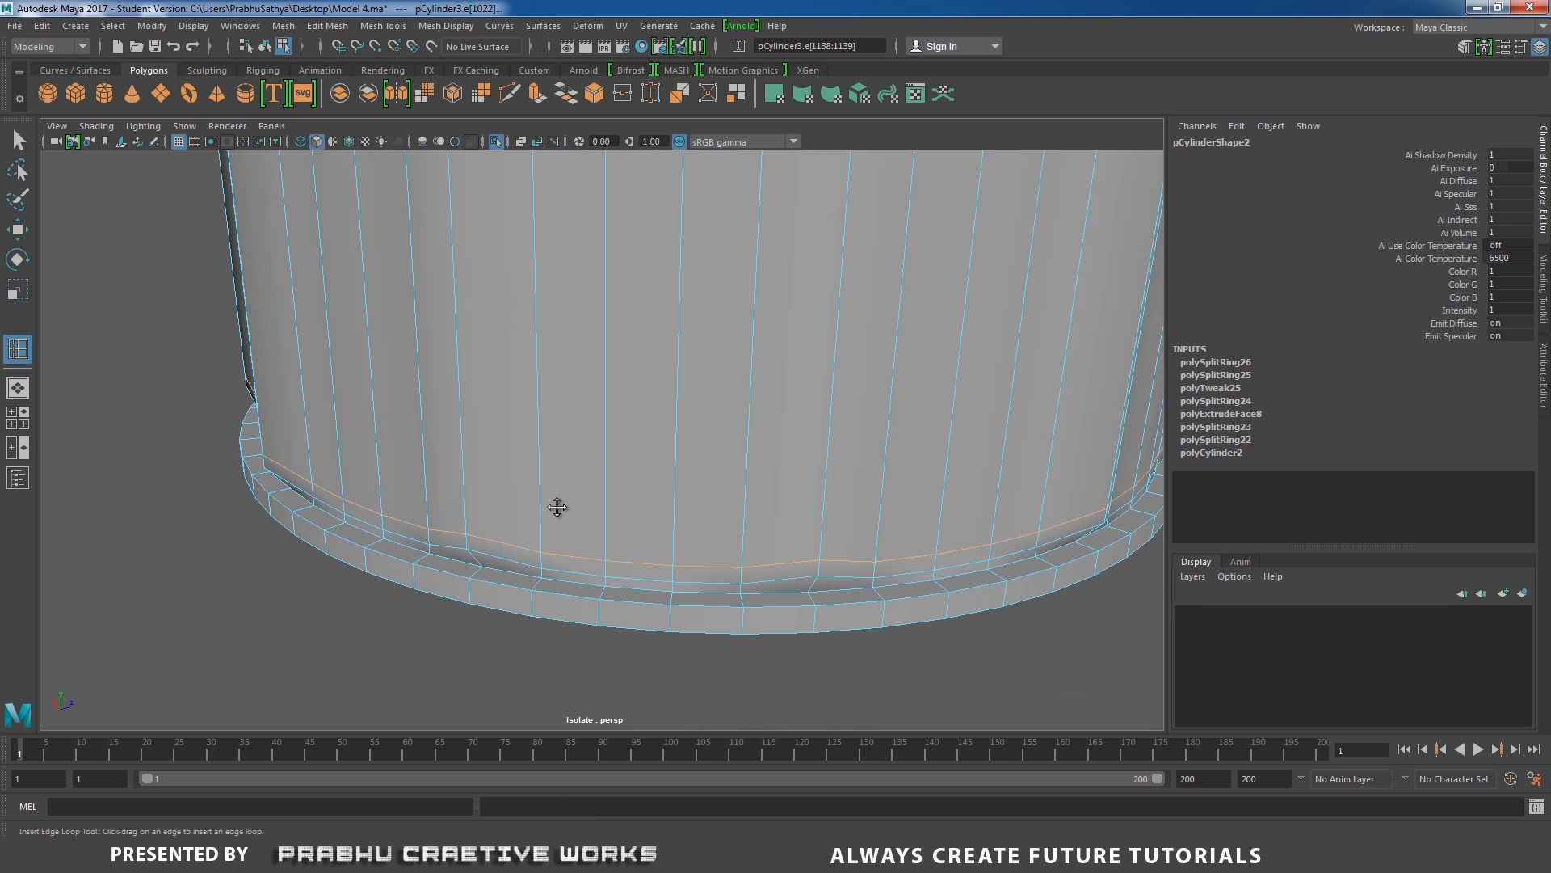
alt+drag(557, 508, 691, 567)
Select the edge loops along the cap's bottom lip and bevel them with a fraction of 0.5.
key(w)
right_drag(609, 392, 611, 325)
double_click(531, 491)
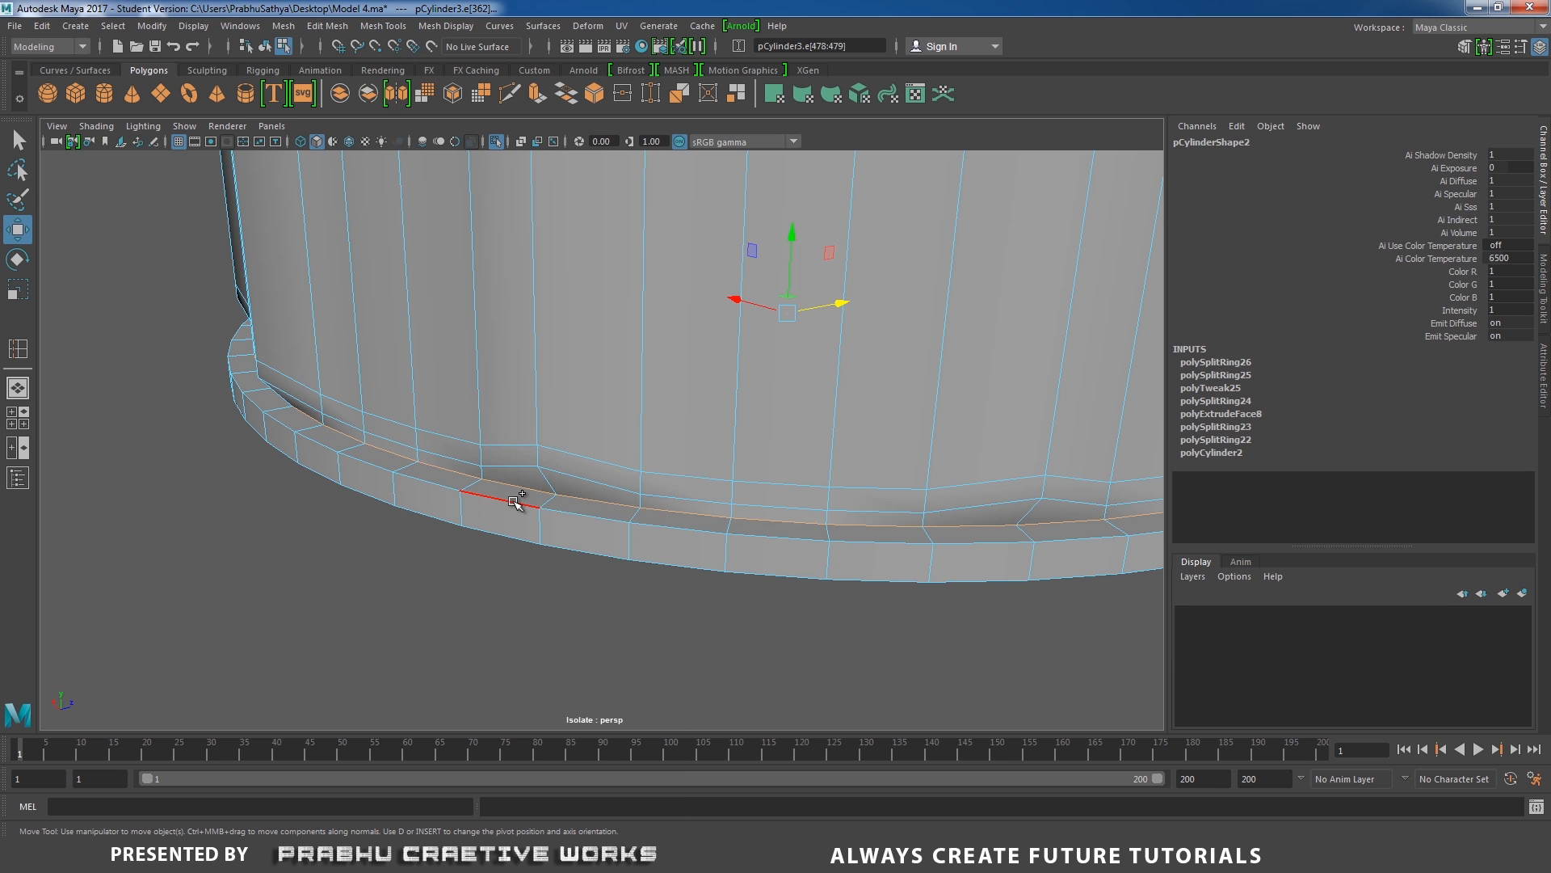
alt+drag(511, 506, 484, 484)
alt+drag(484, 451, 495, 426)
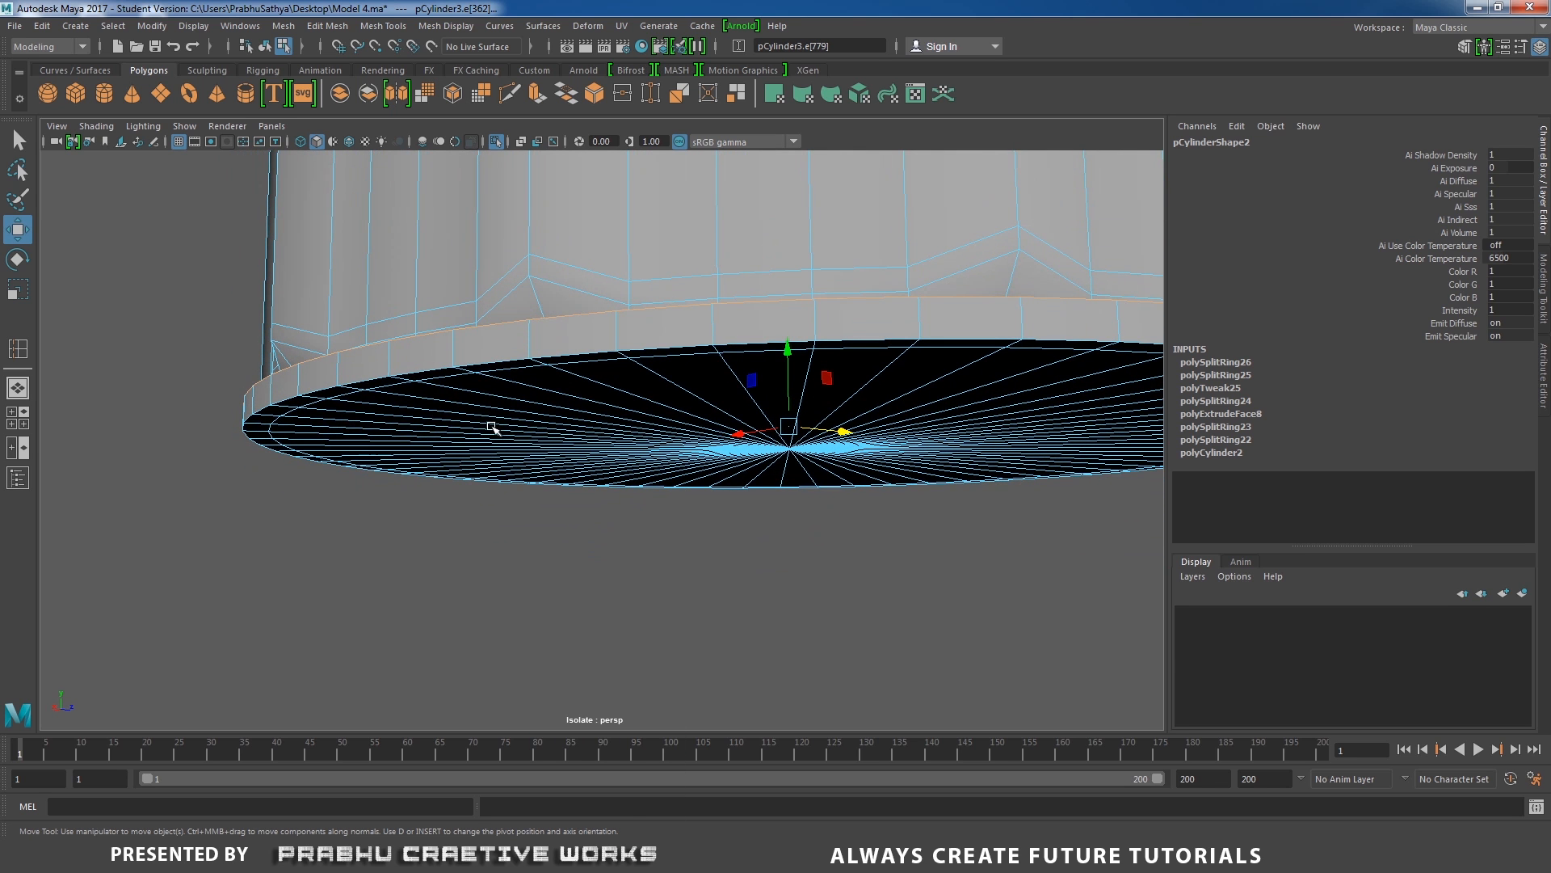
shift+click(492, 360)
alt+drag(499, 359, 589, 478)
shift+right_drag(584, 469, 638, 466)
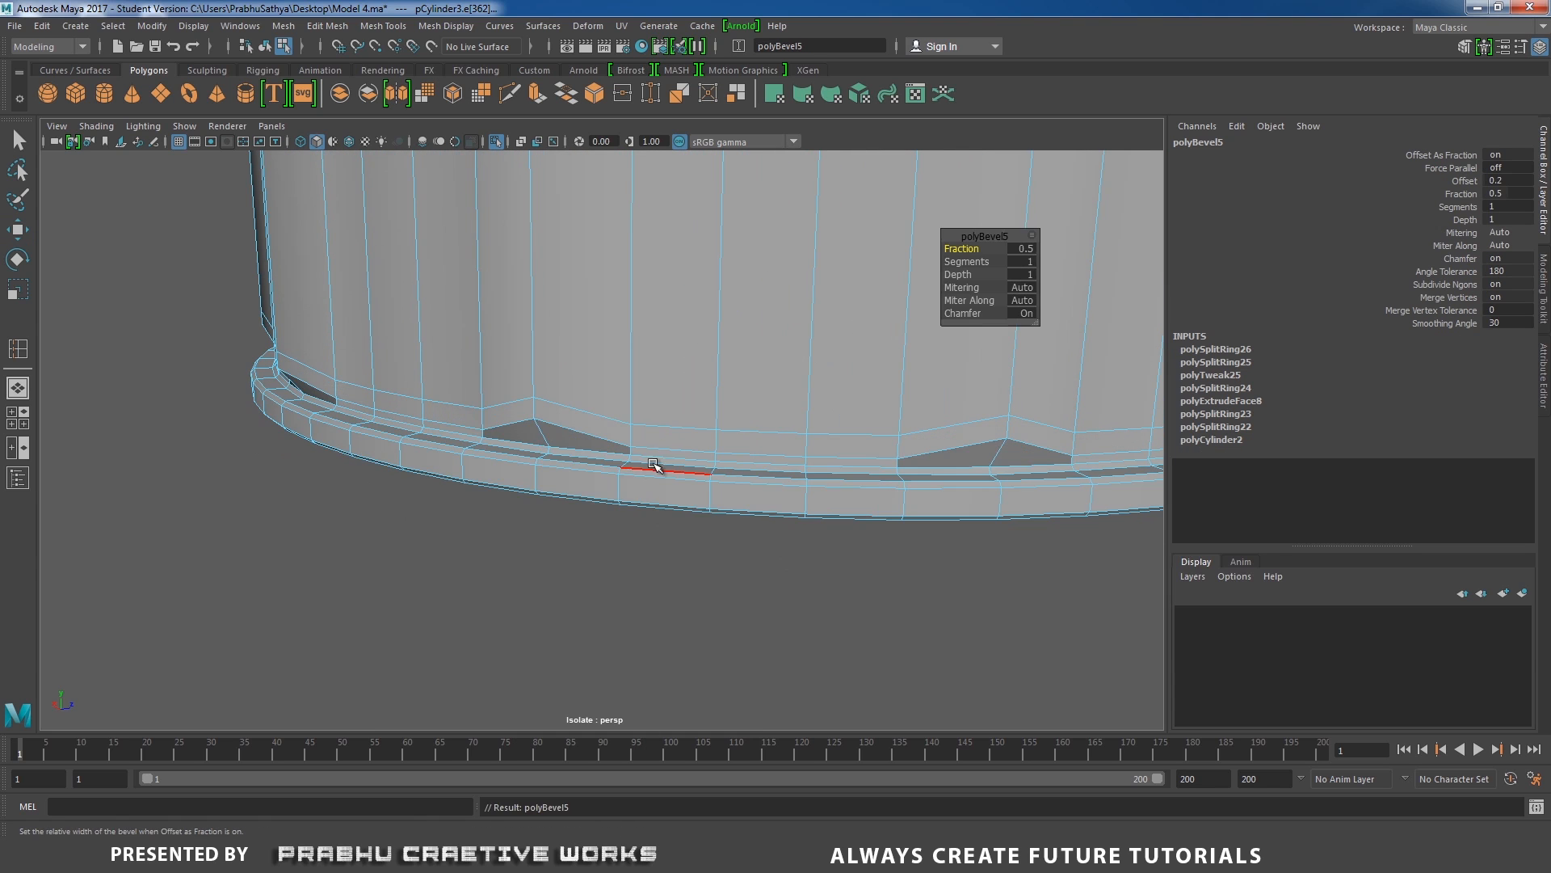
Set the lip bevel to 2 segments and preview the whole cap smoothed.
alt+drag(644, 461, 755, 502)
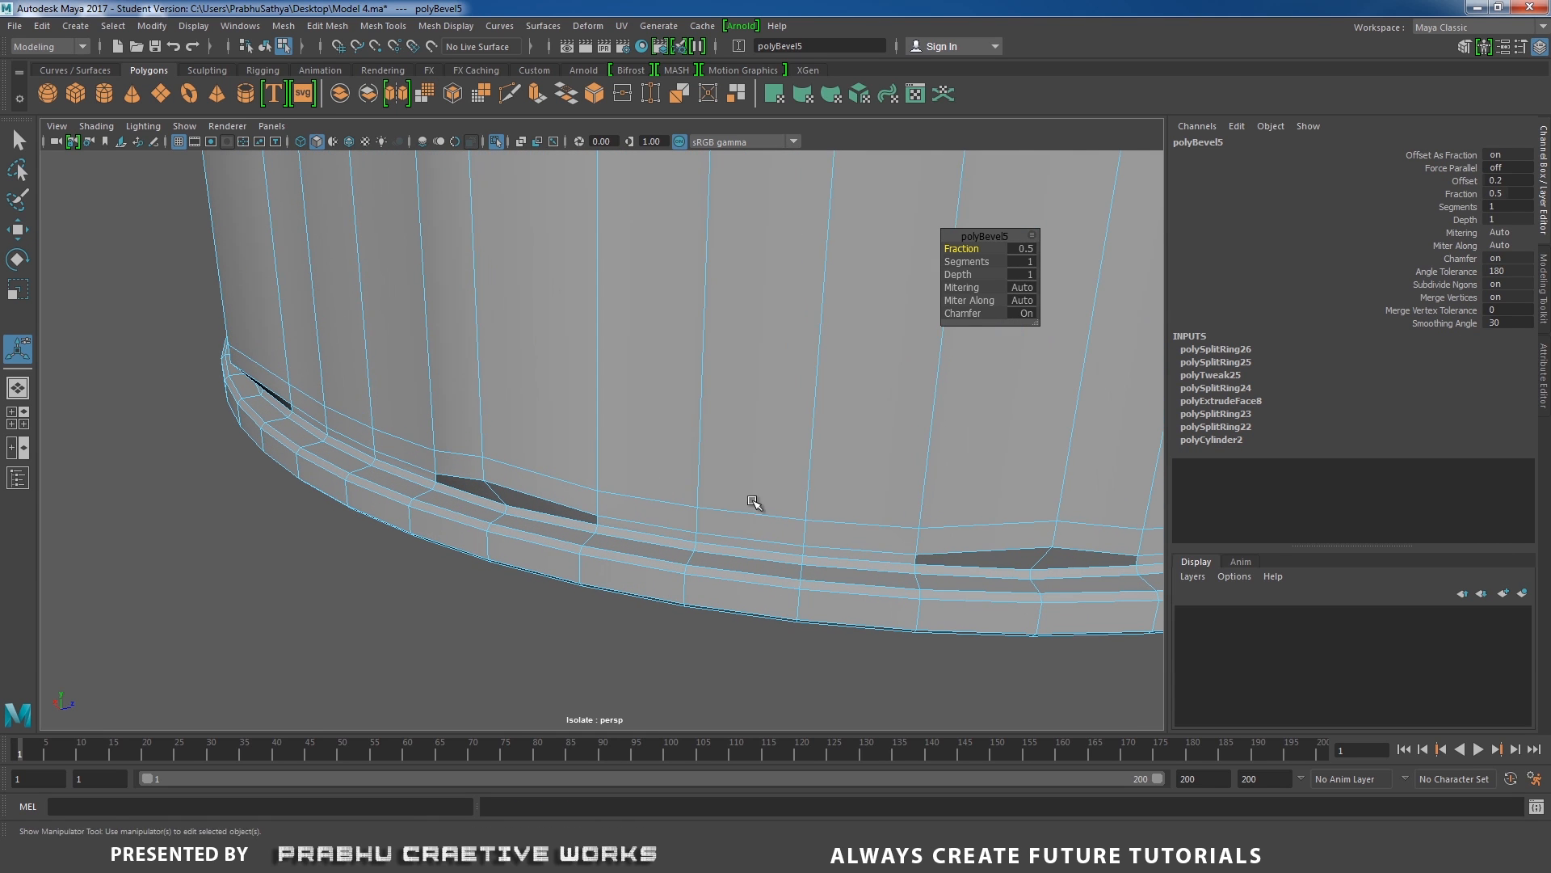
click(1029, 261)
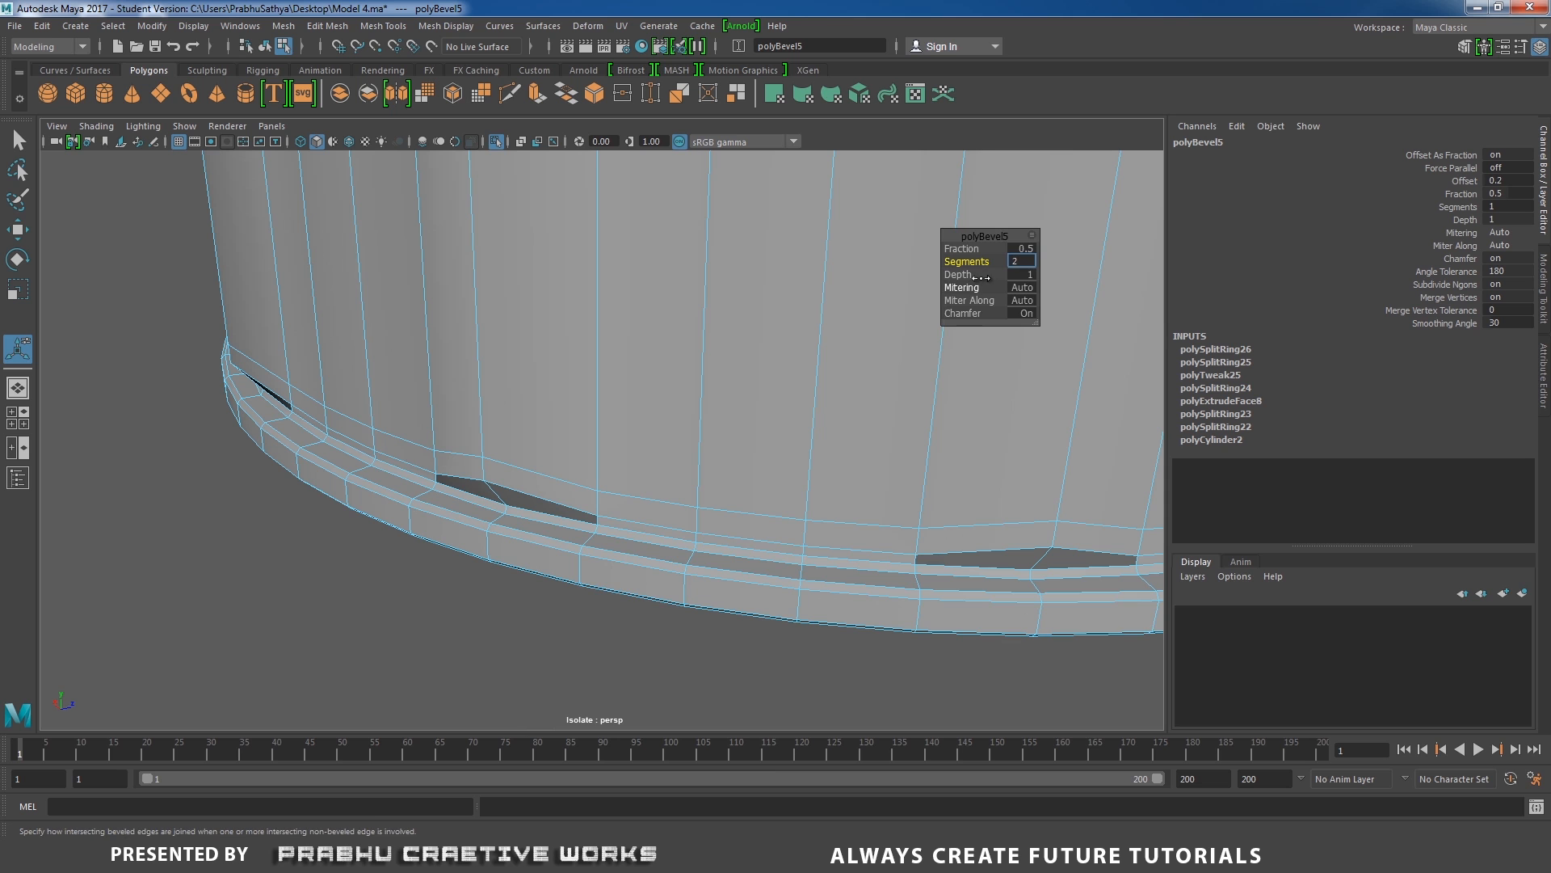
key(Return)
right_drag(629, 339, 200, 348)
alt+drag(199, 348, 531, 394)
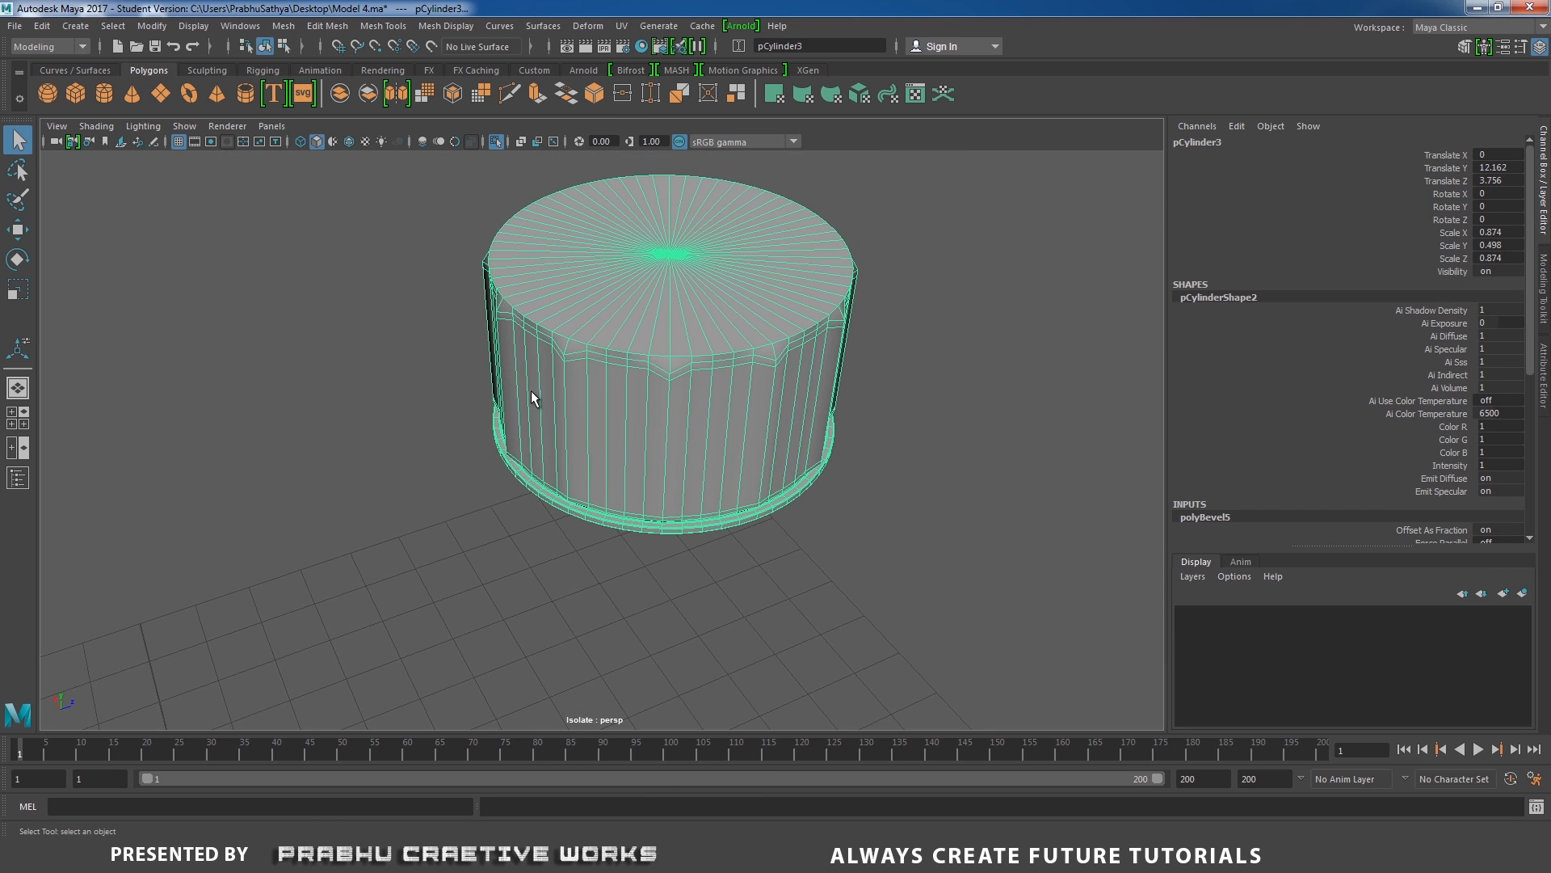
click(929, 446)
alt+drag(900, 454, 637, 423)
Delete the fan of faces and the narrow ring around it that close the cap's underside.
click(636, 423)
mouse_move(727, 444)
alt+mouse_down()
mouse_move(664, 430)
mouse_move(681, 385)
mouse_move(703, 426)
mouse_move(723, 356)
mouse_move(748, 434)
alt+mouse_up()
right_drag(764, 412, 683, 391)
click(672, 452)
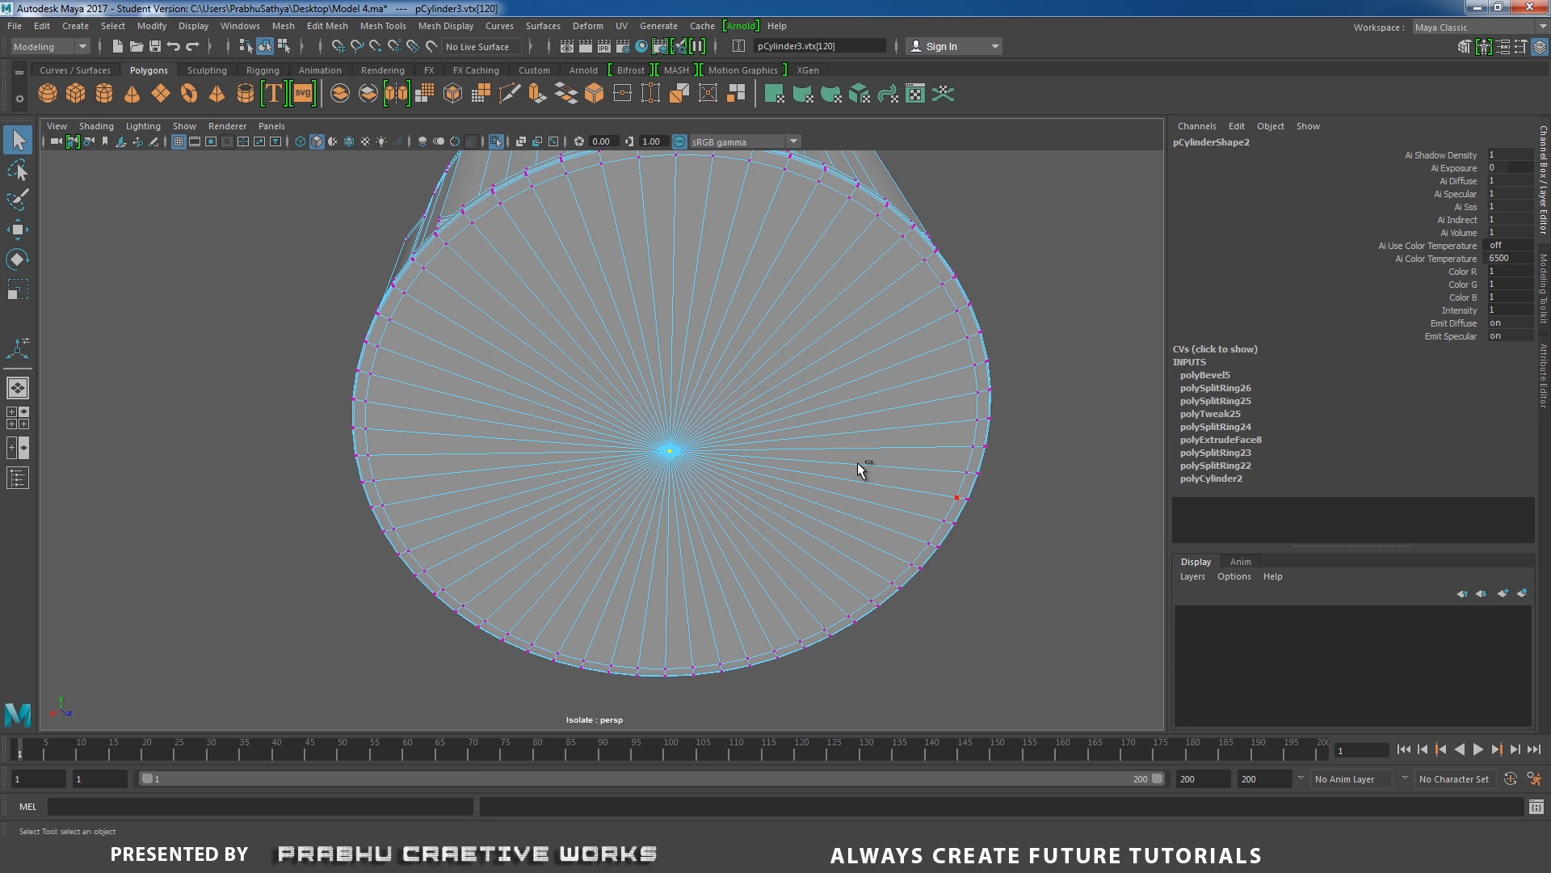
key(ctrl+F11)
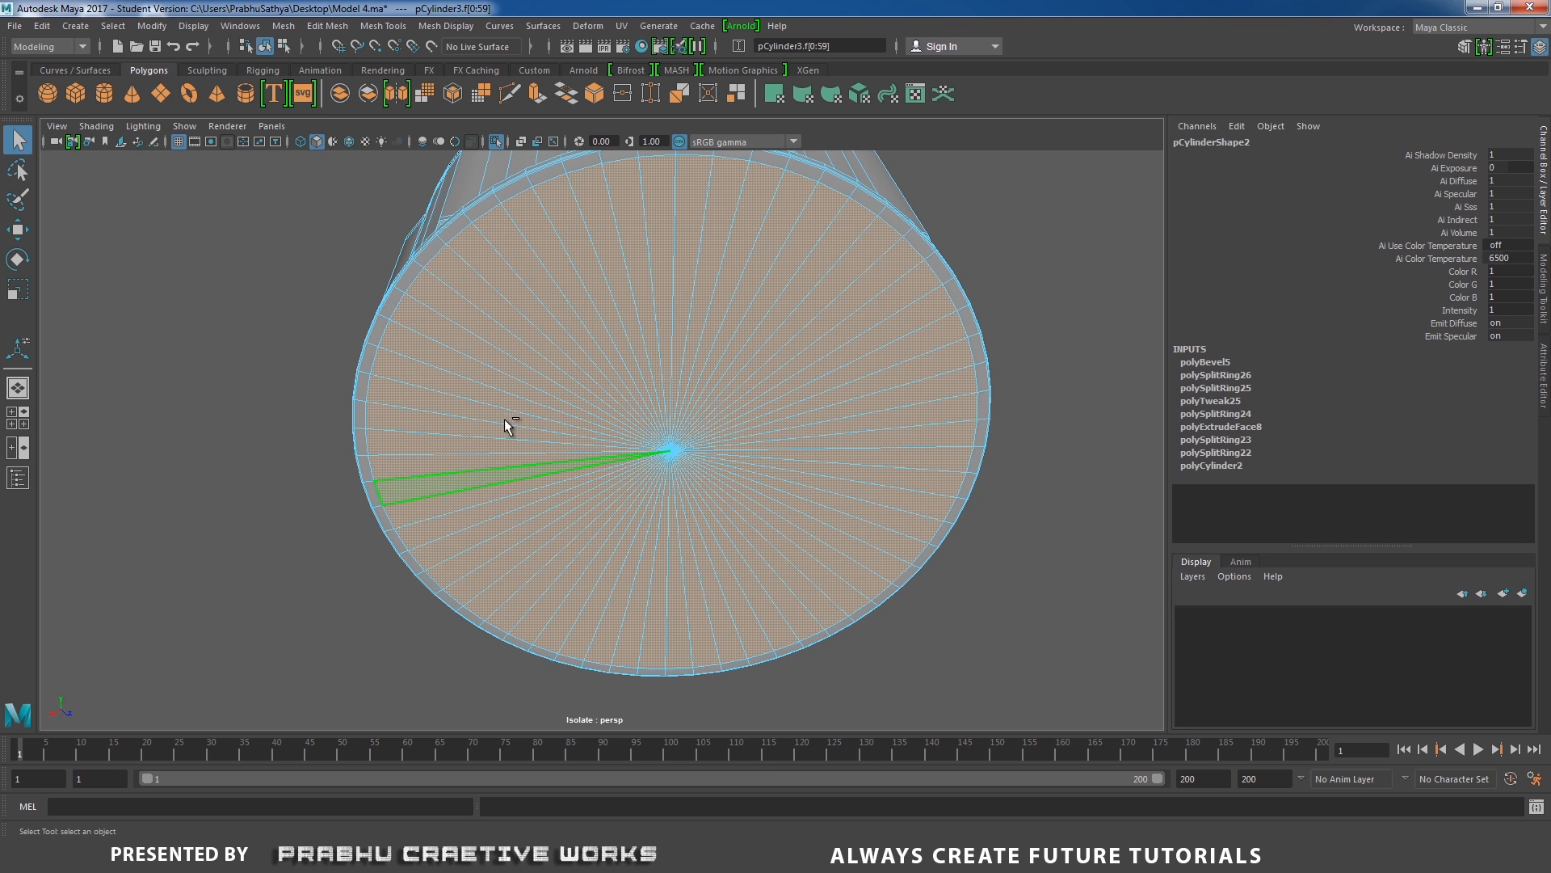
shift+click(408, 371)
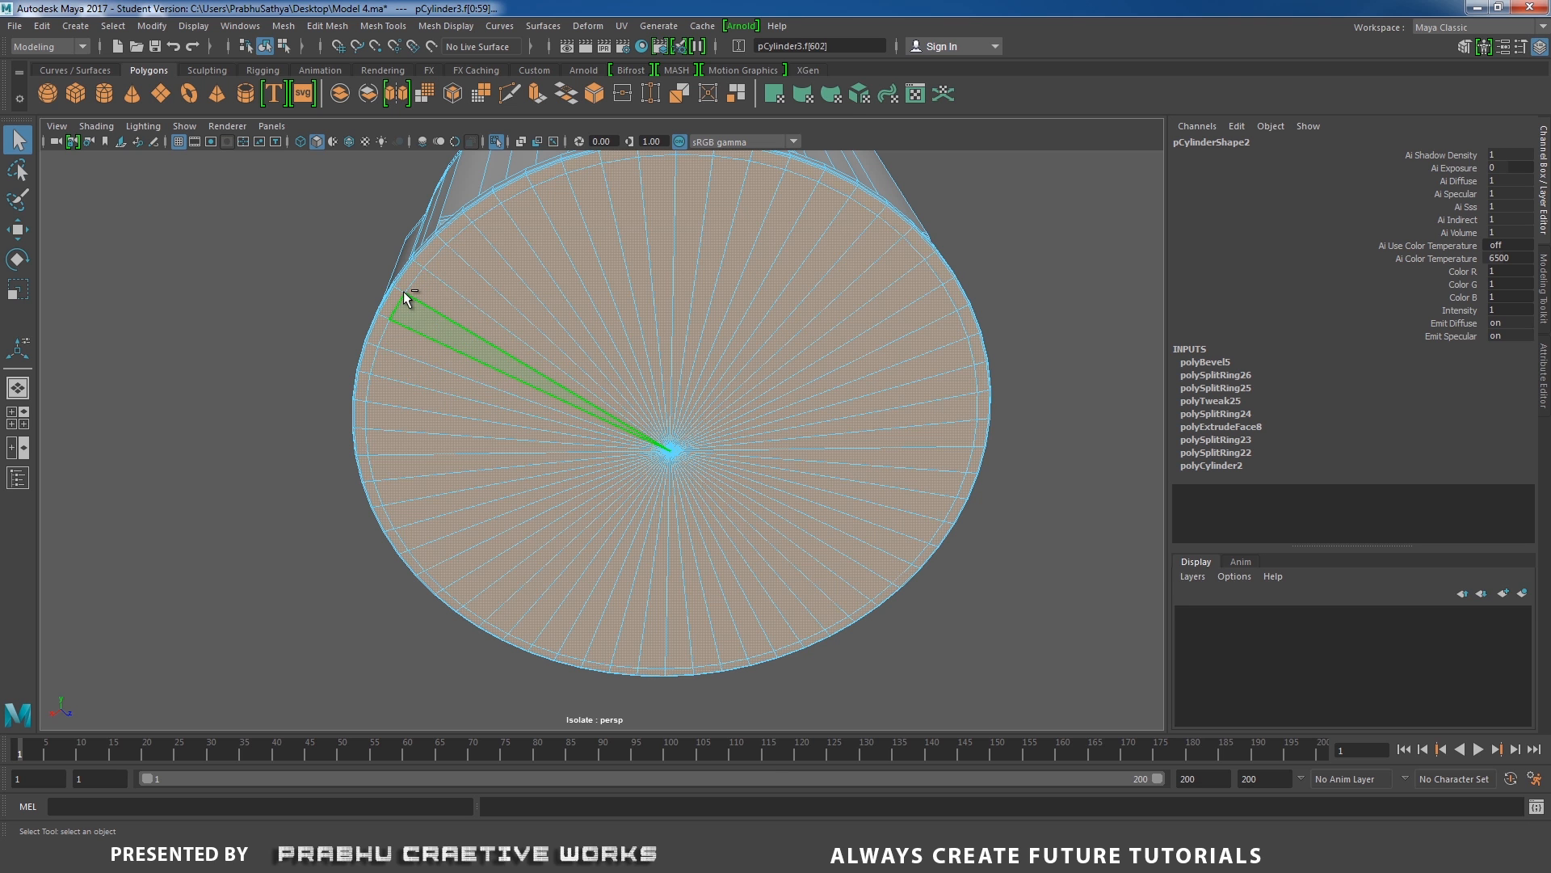
key(Delete)
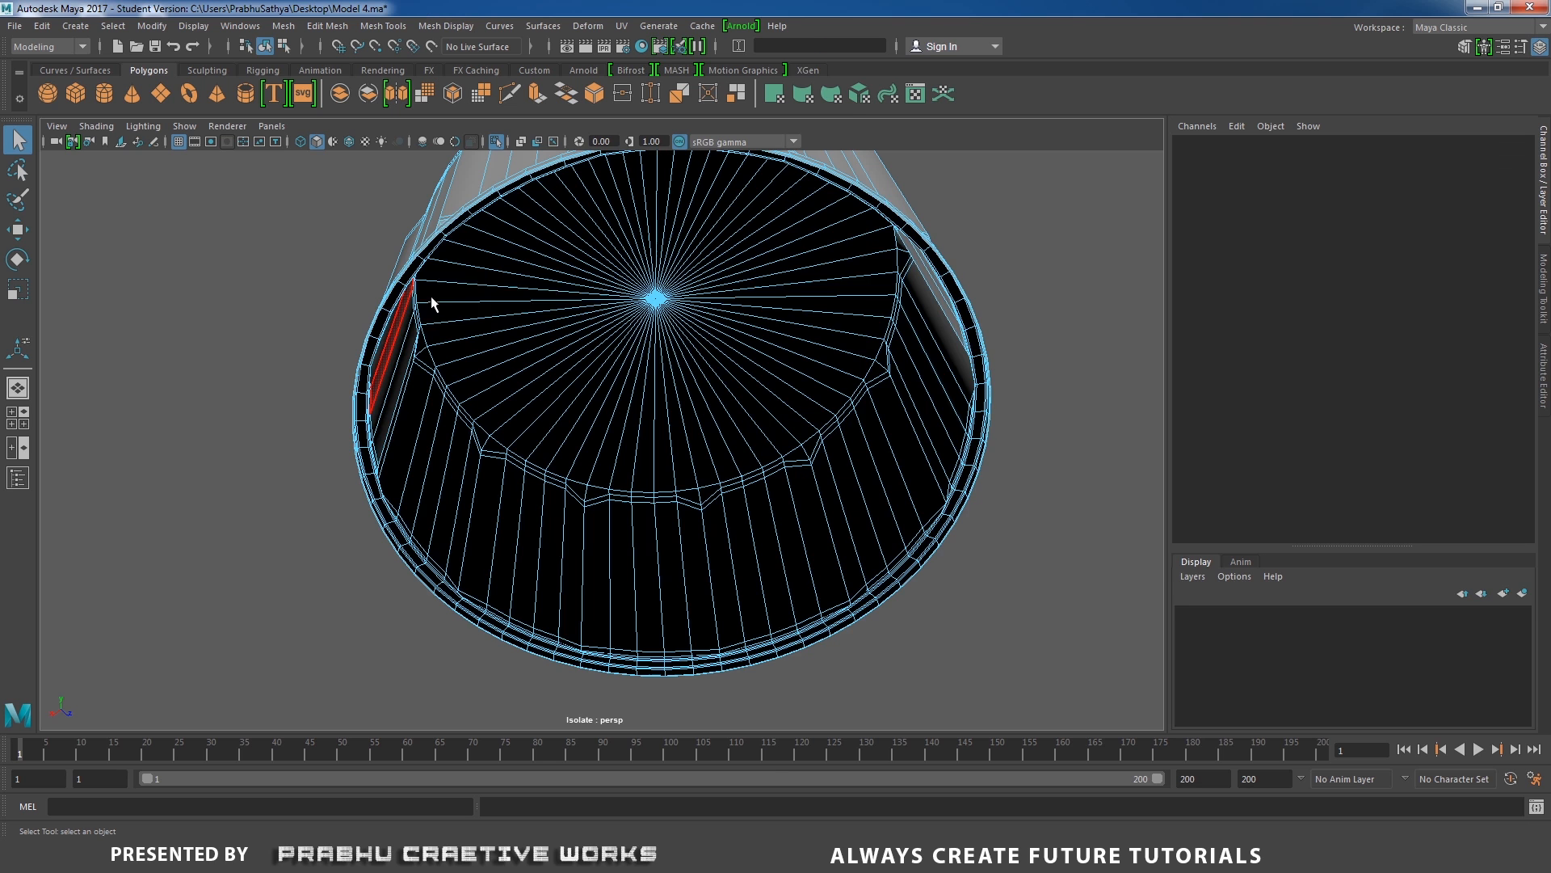
Apply Extrude to all faces of the open-bottomed cap.
alt+drag(647, 307, 607, 443)
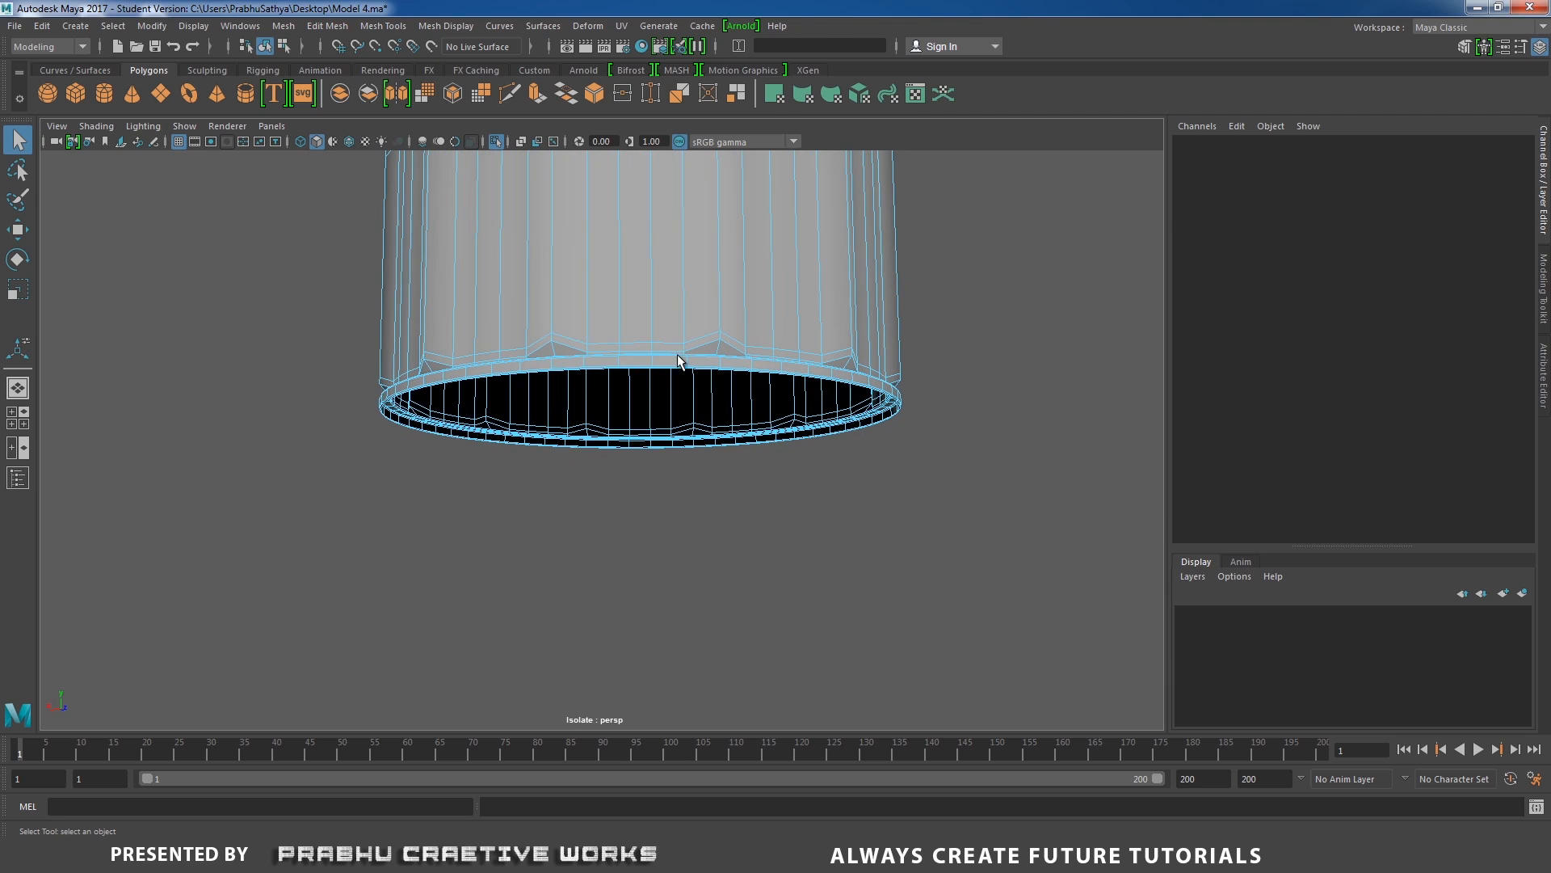
right_drag(692, 305, 797, 283)
scroll(613, 267, down, 3)
alt+drag(613, 267, 588, 320)
scroll(571, 244, up, 3)
scroll(602, 301, up, 2)
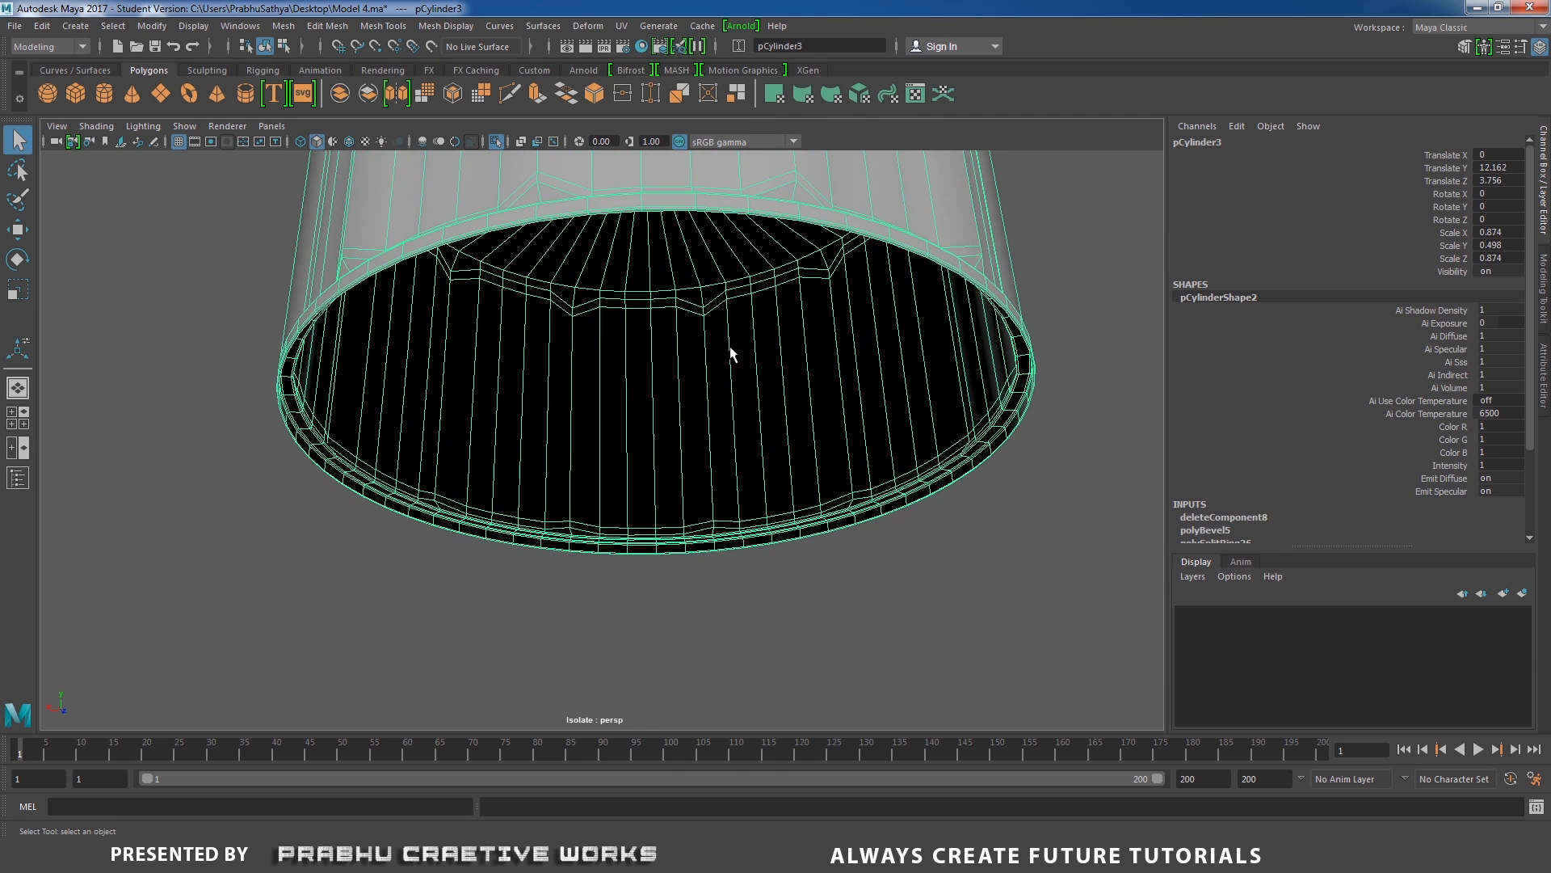
shift+right_drag(764, 341, 771, 372)
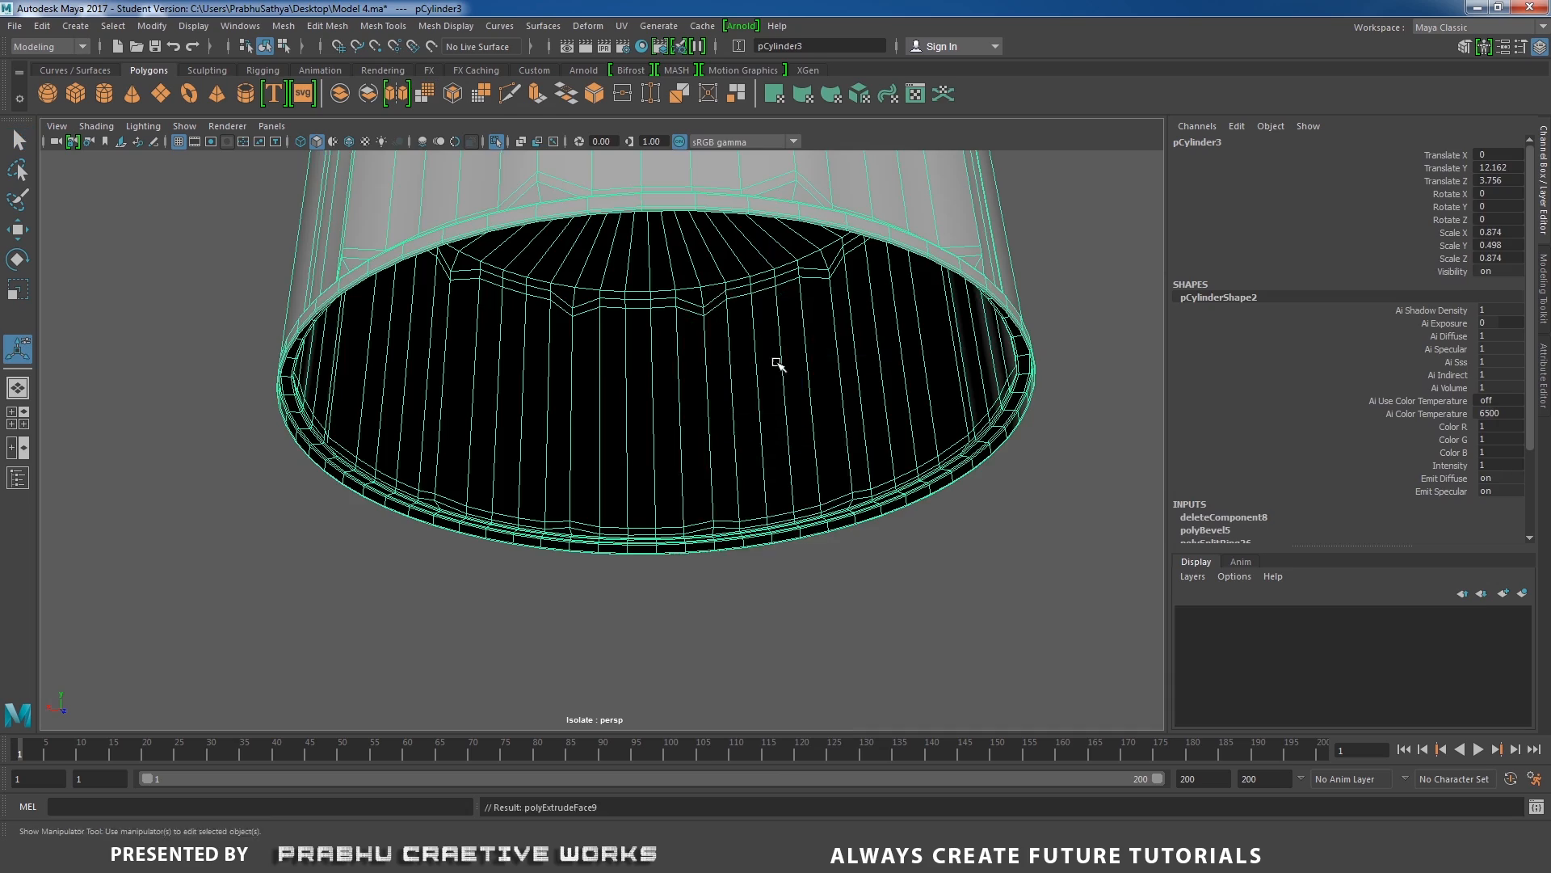
Offset the extruded faces by about 0.002 in local Z to give the cap wall thickness, and preview the result.
scroll(614, 340, down, 3)
alt+drag(554, 338, 571, 388)
drag(554, 155, 559, 159)
alt+drag(511, 253, 511, 224)
scroll(557, 323, up, 3)
alt+drag(564, 342, 565, 326)
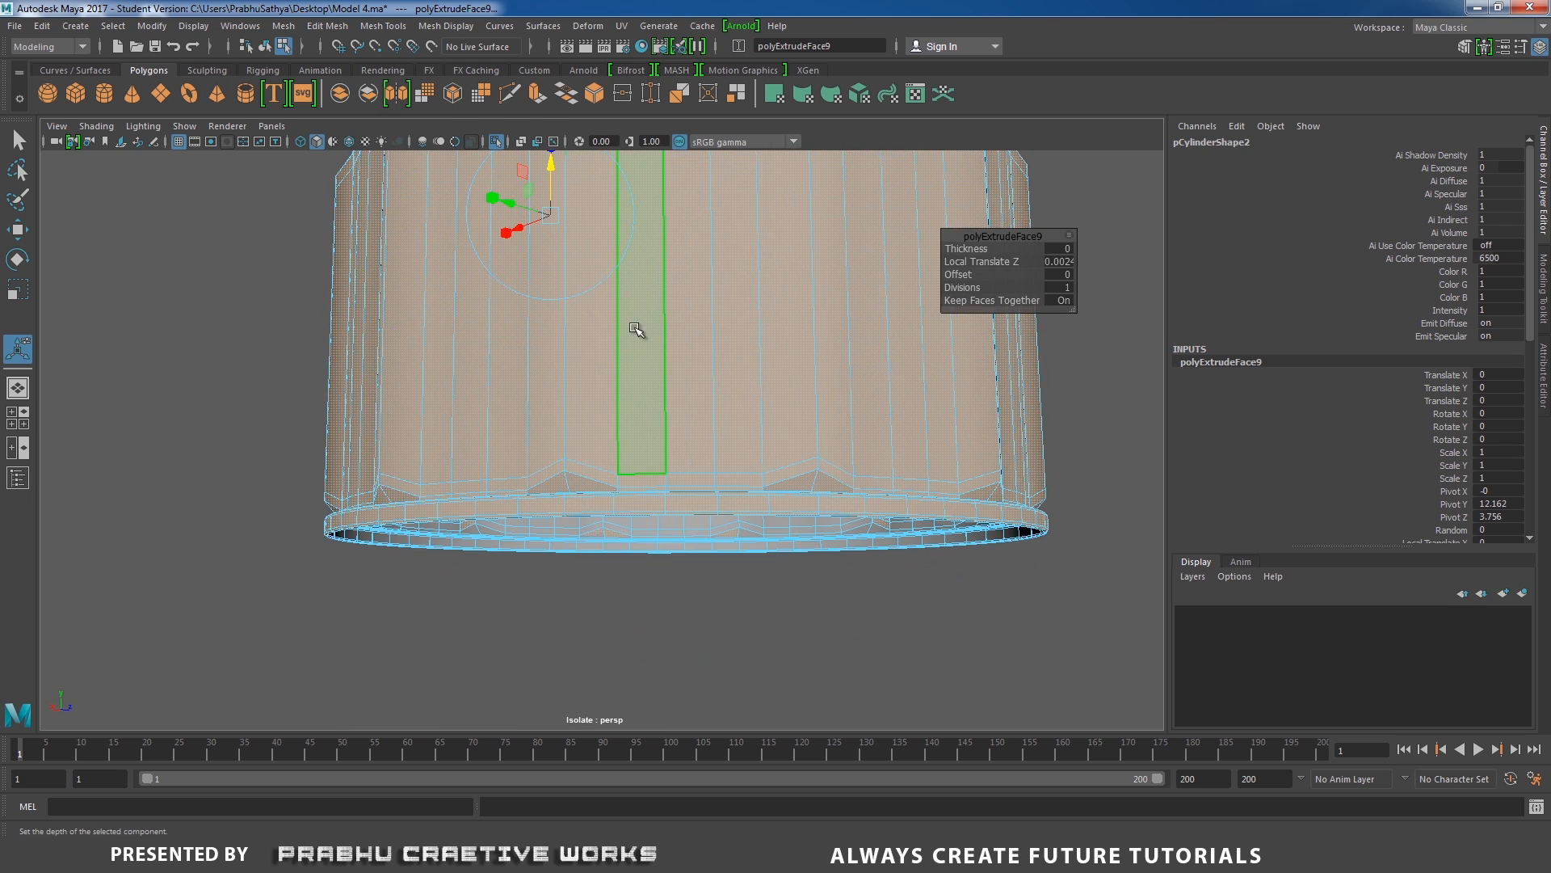
right_drag(635, 328, 770, 264)
alt+drag(720, 353, 690, 340)
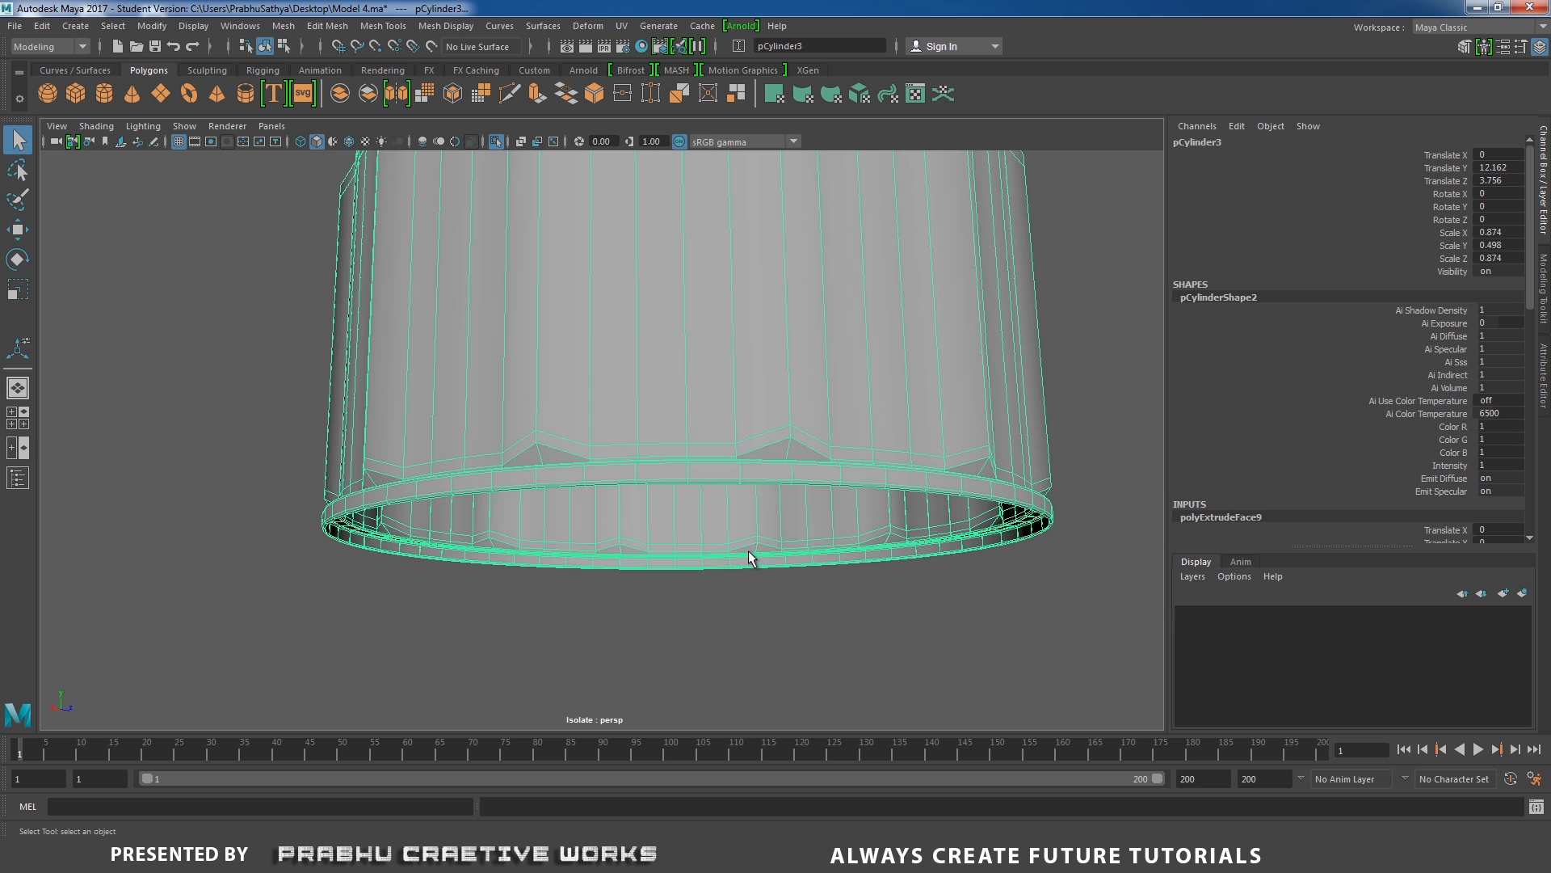
click(919, 582)
alt+drag(920, 581, 710, 461)
click(710, 460)
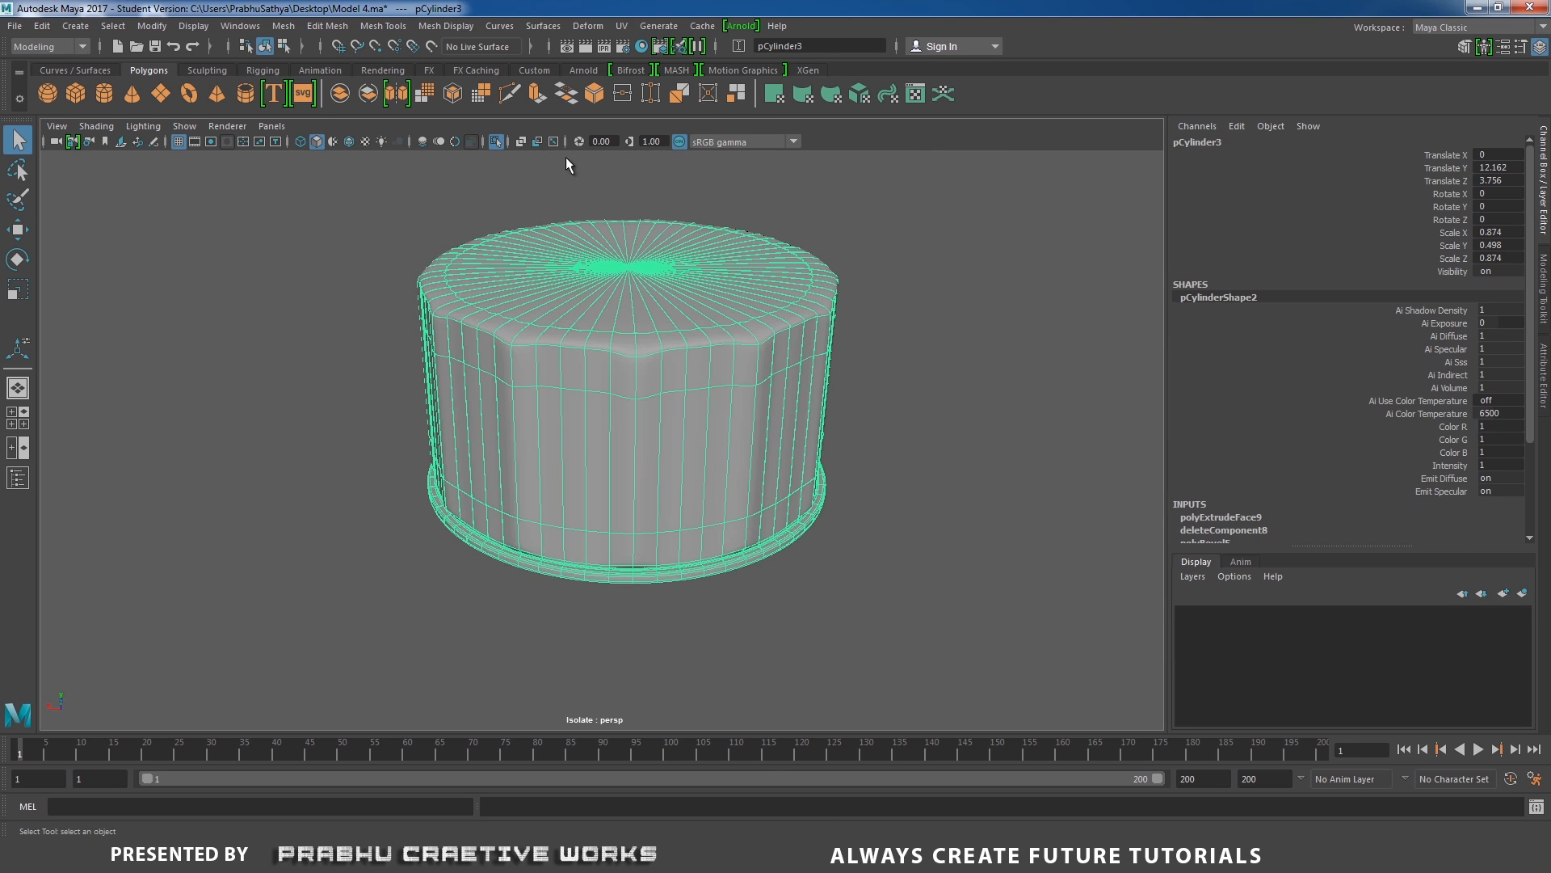
Turn off isolation to show the drum and lower the cap onto the spout neck to about 11.746 in Y.
click(496, 142)
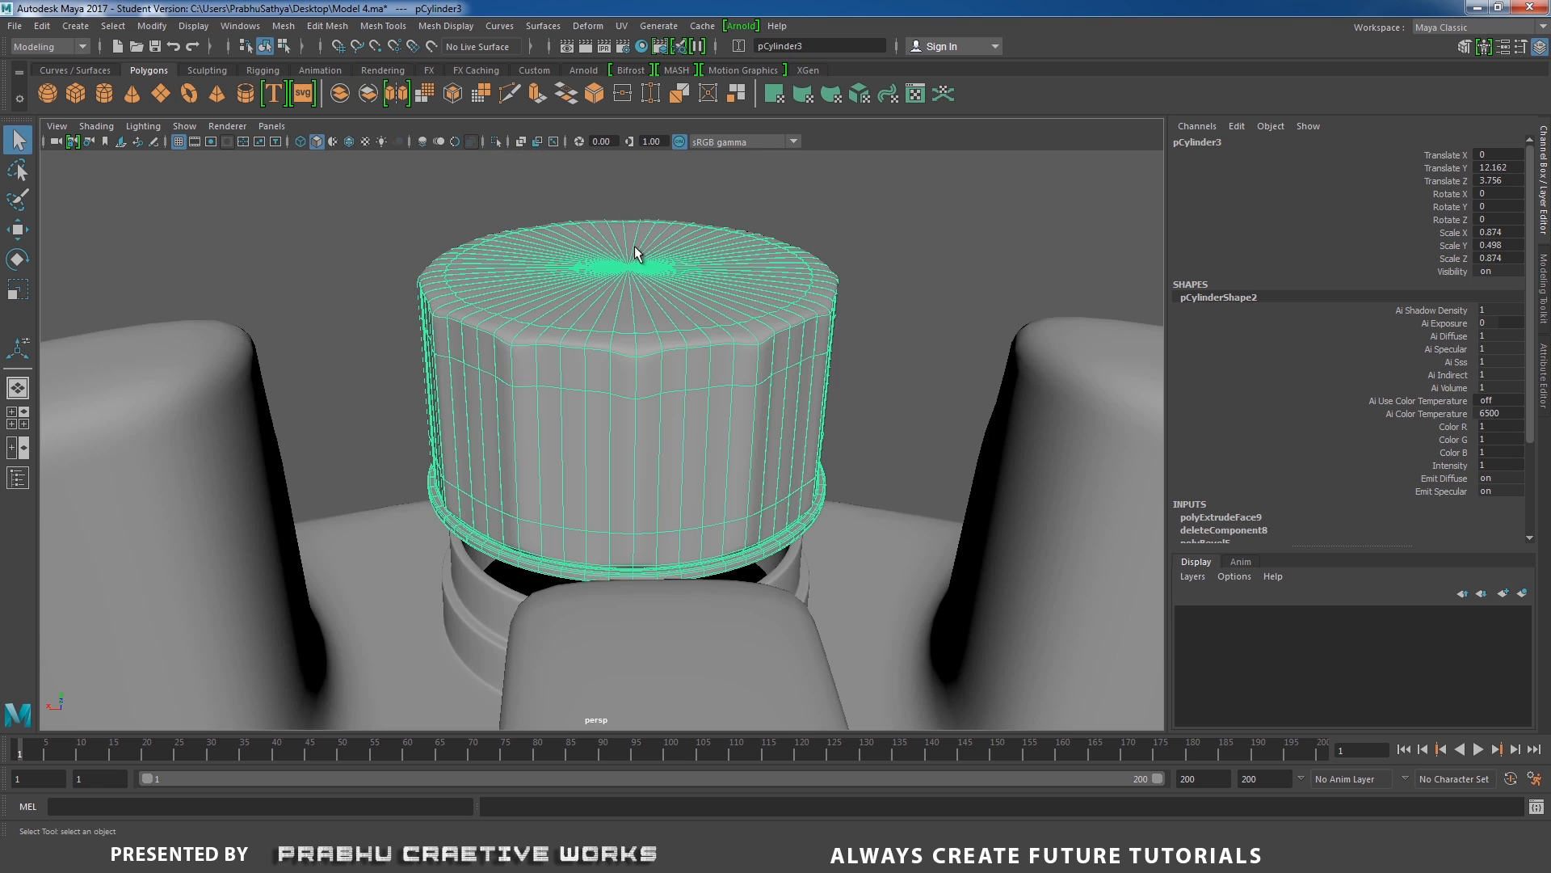
alt+drag(636, 254, 569, 395)
key(w)
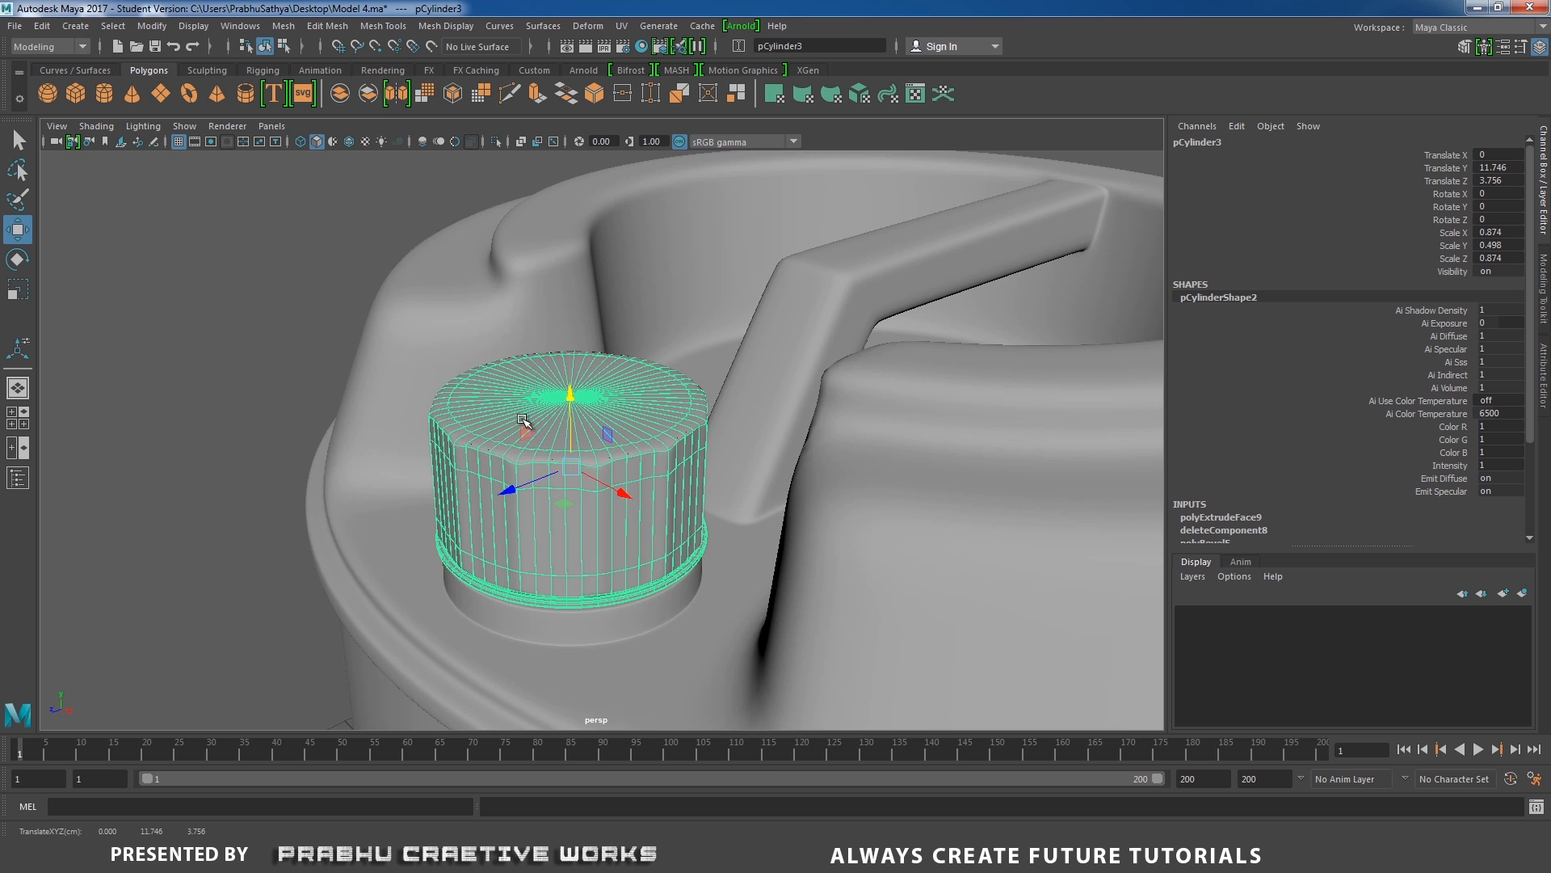
alt+drag(517, 481, 522, 469)
Examine the finished drum, the seated cap and the bar handle from several distances and angles.
alt+drag(299, 566, 408, 500)
click(185, 499)
click(522, 512)
alt+right_drag(489, 468, 466, 422)
alt+middle_drag(466, 422, 467, 373)
click(198, 389)
alt+right_drag(198, 388, 138, 315)
mouse_move(265, 372)
alt+mouse_down()
mouse_move(283, 426)
mouse_move(264, 387)
alt+mouse_up()
alt+right_drag(353, 463, 378, 487)
alt+drag(353, 426, 355, 395)
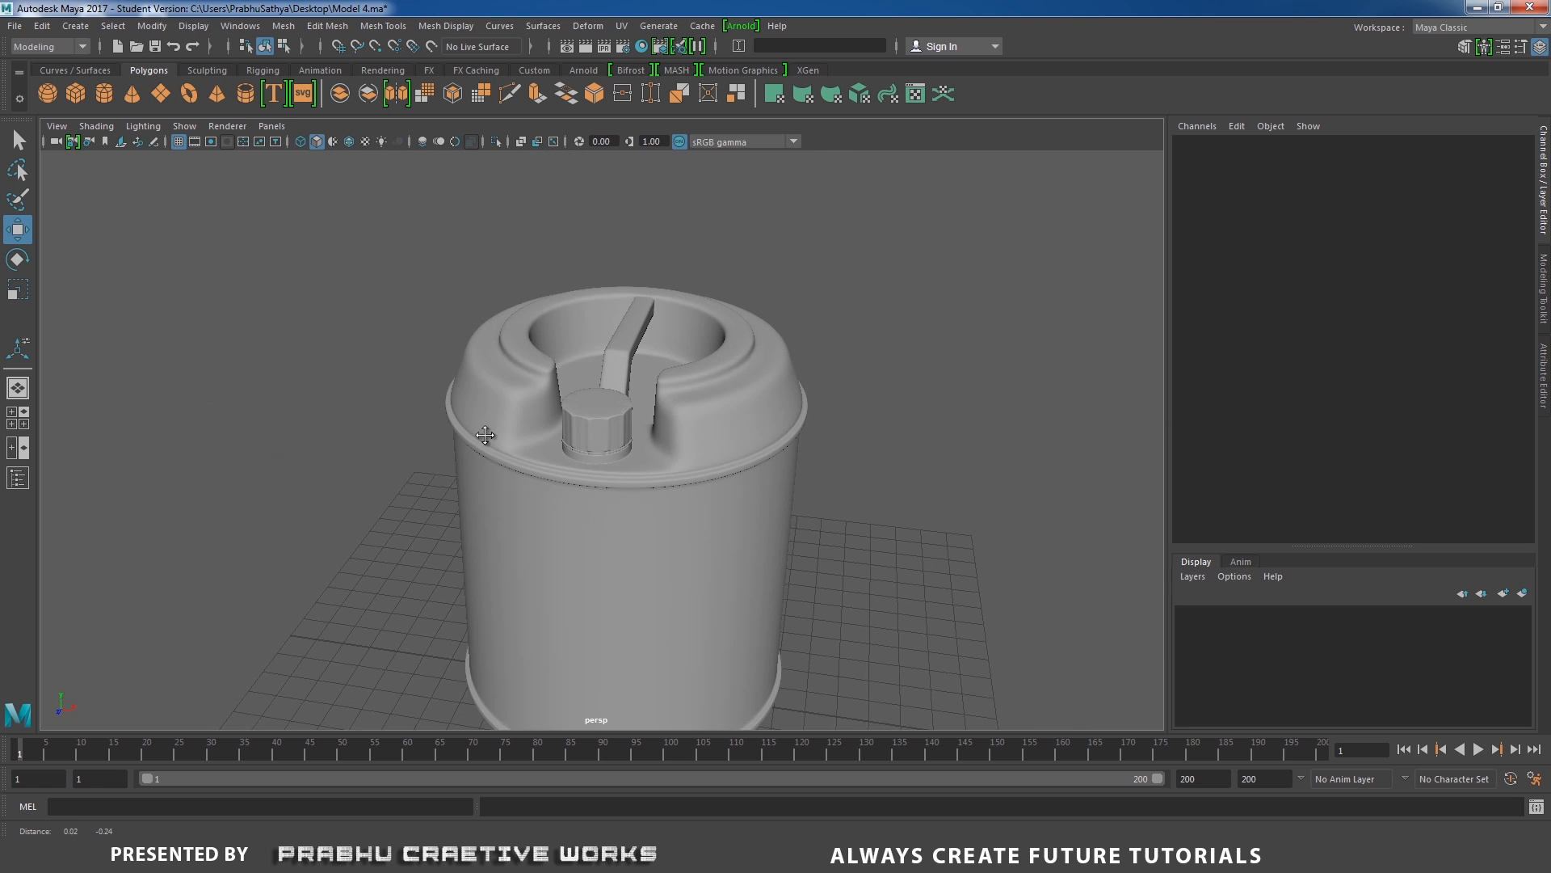
alt+middle_drag(487, 434, 481, 396)
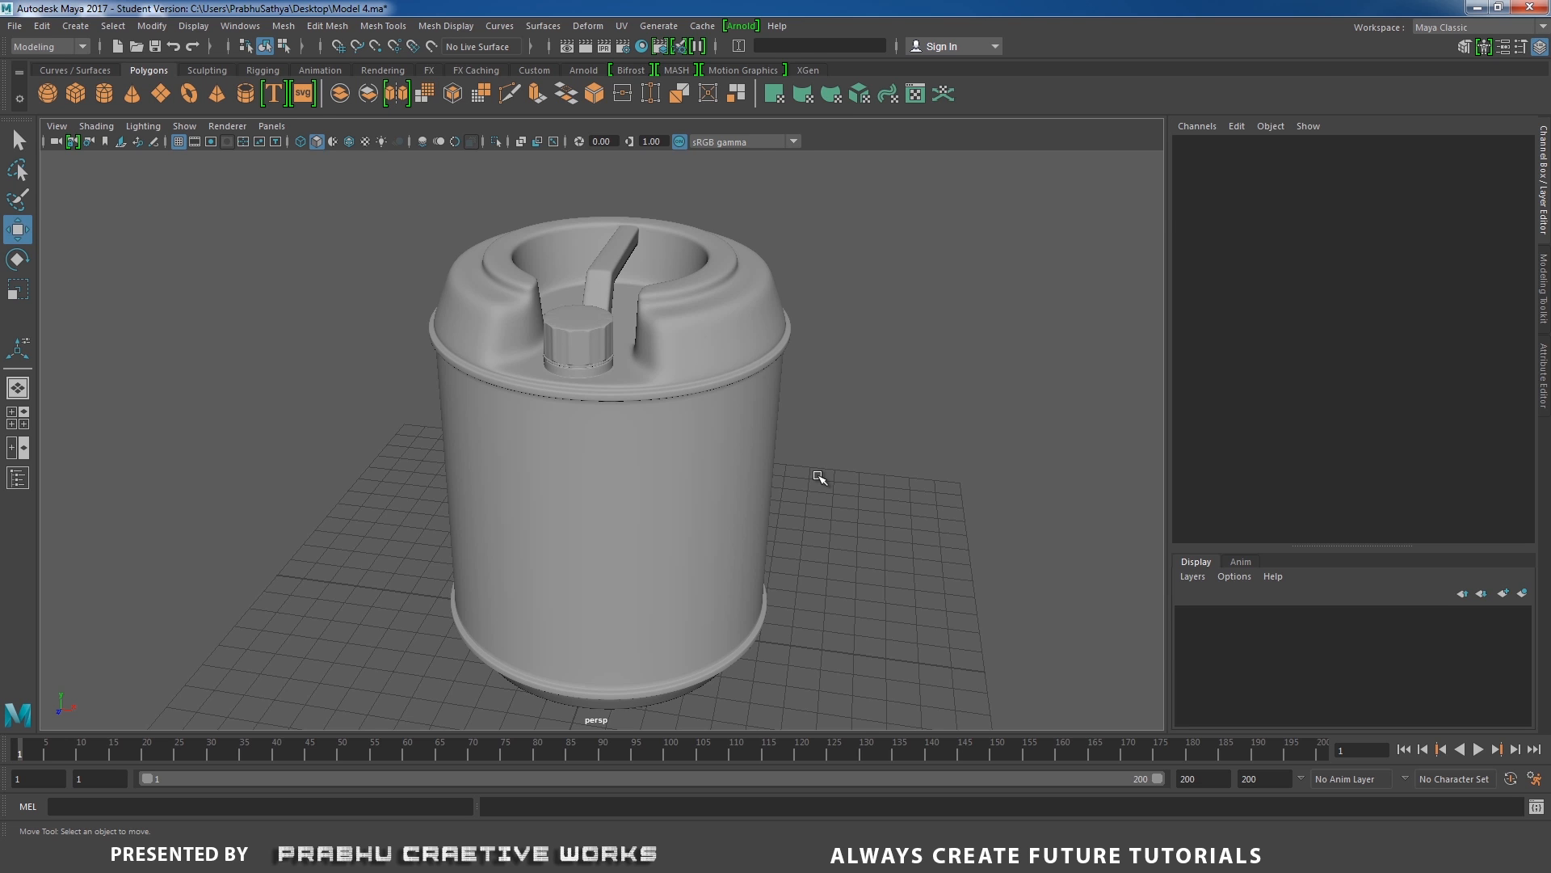
alt+drag(817, 446, 802, 465)
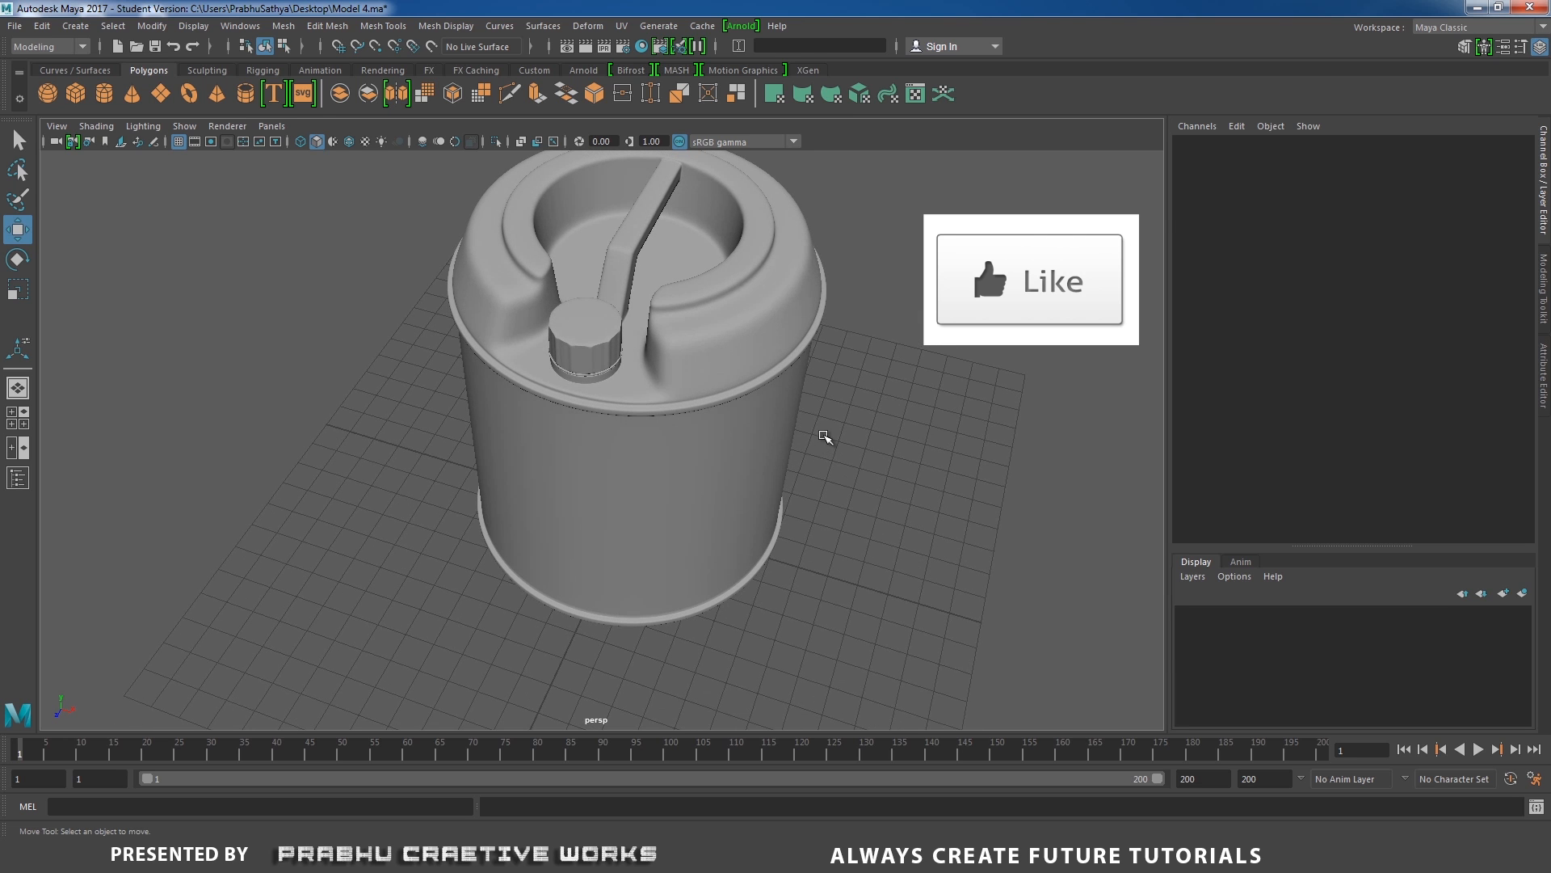